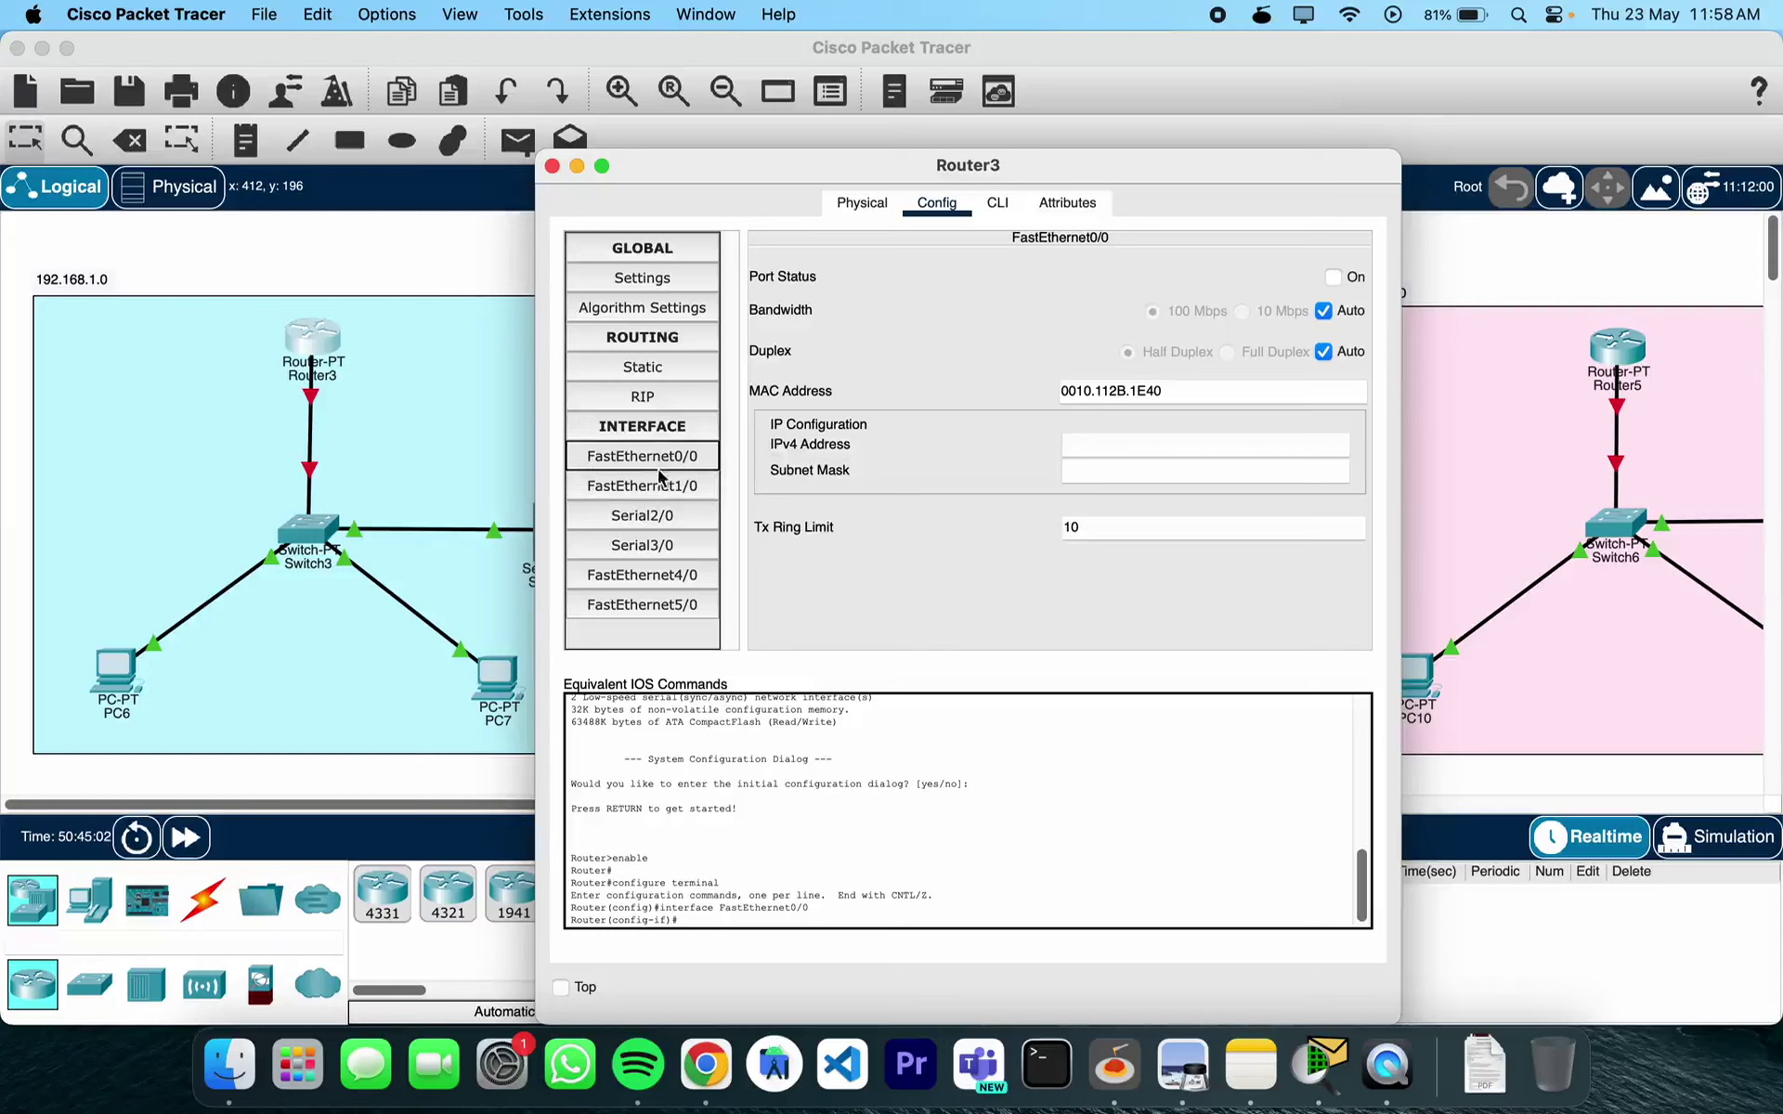
Configure Router3's FastEthernet0/0 with IP address 192.168.1.1 and subnet mask 255.255.255.0, and turn the port on
{"action": "left_click", "coordinate": [660, 460]}
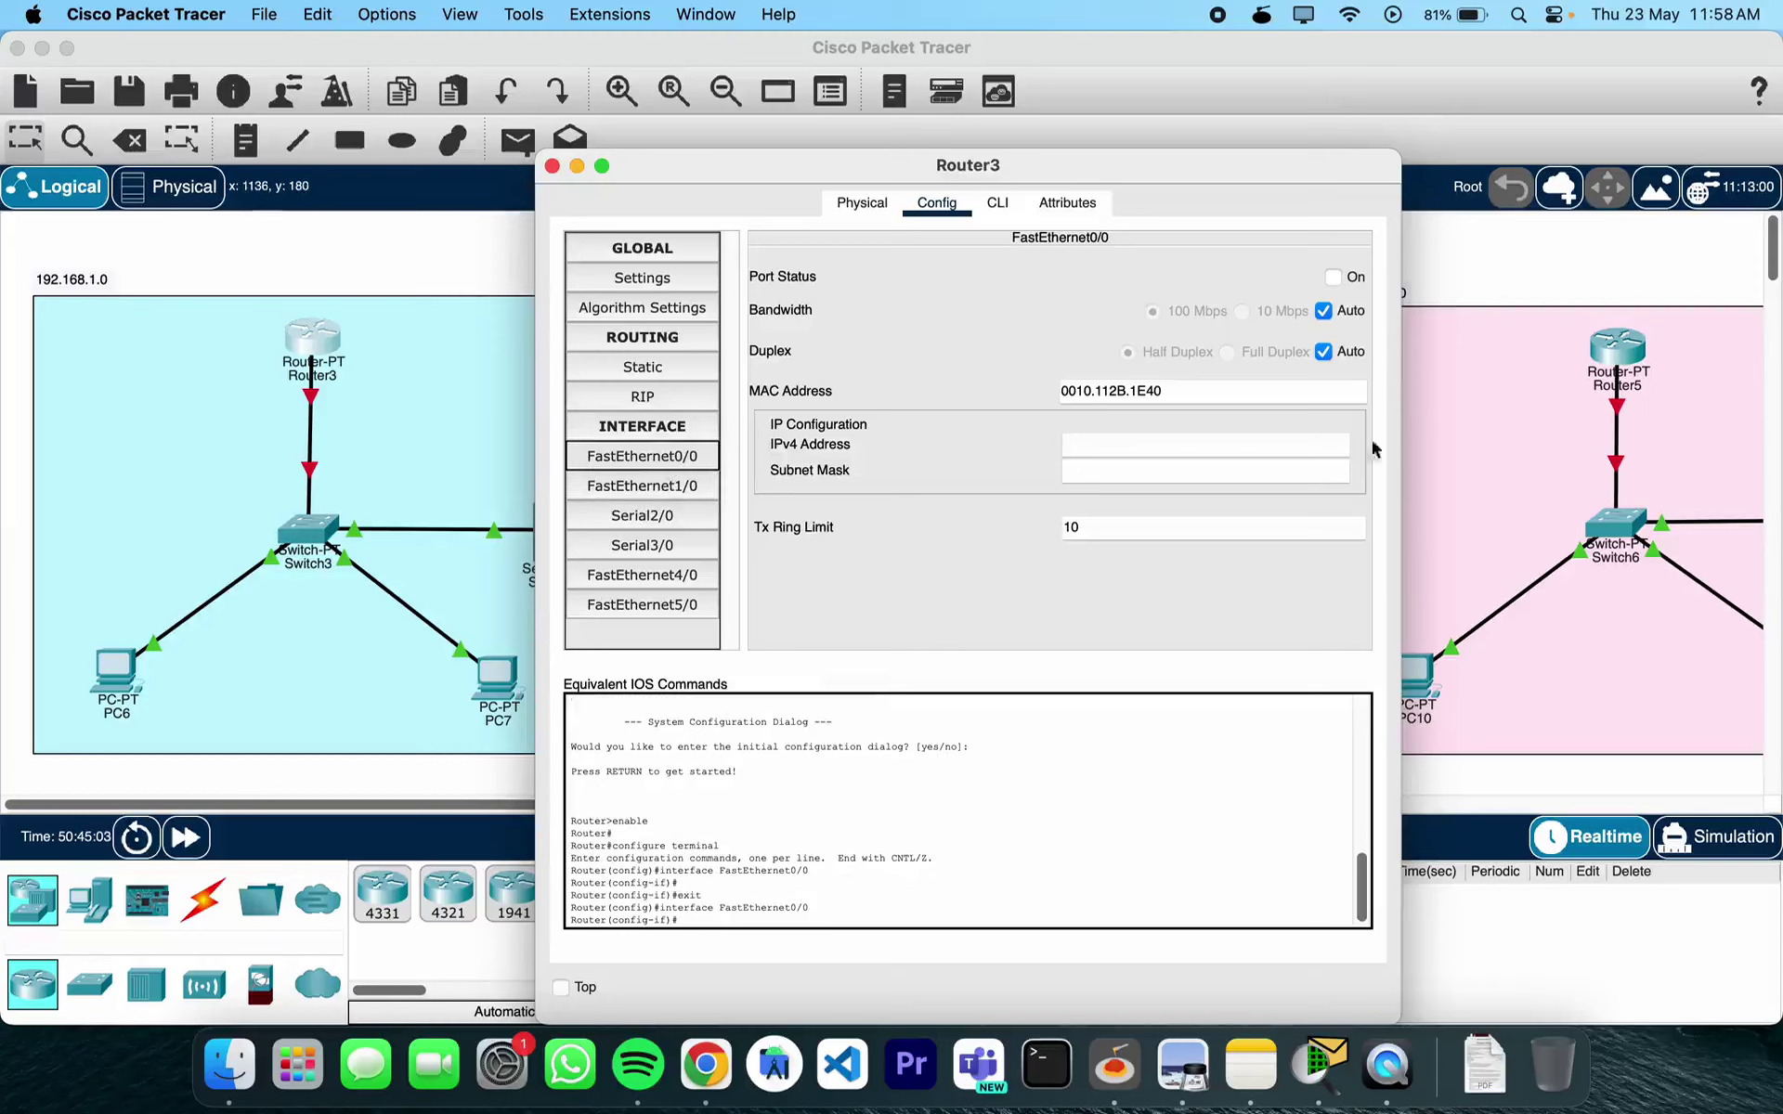
{"action": "left_click", "coordinate": [1222, 438]}
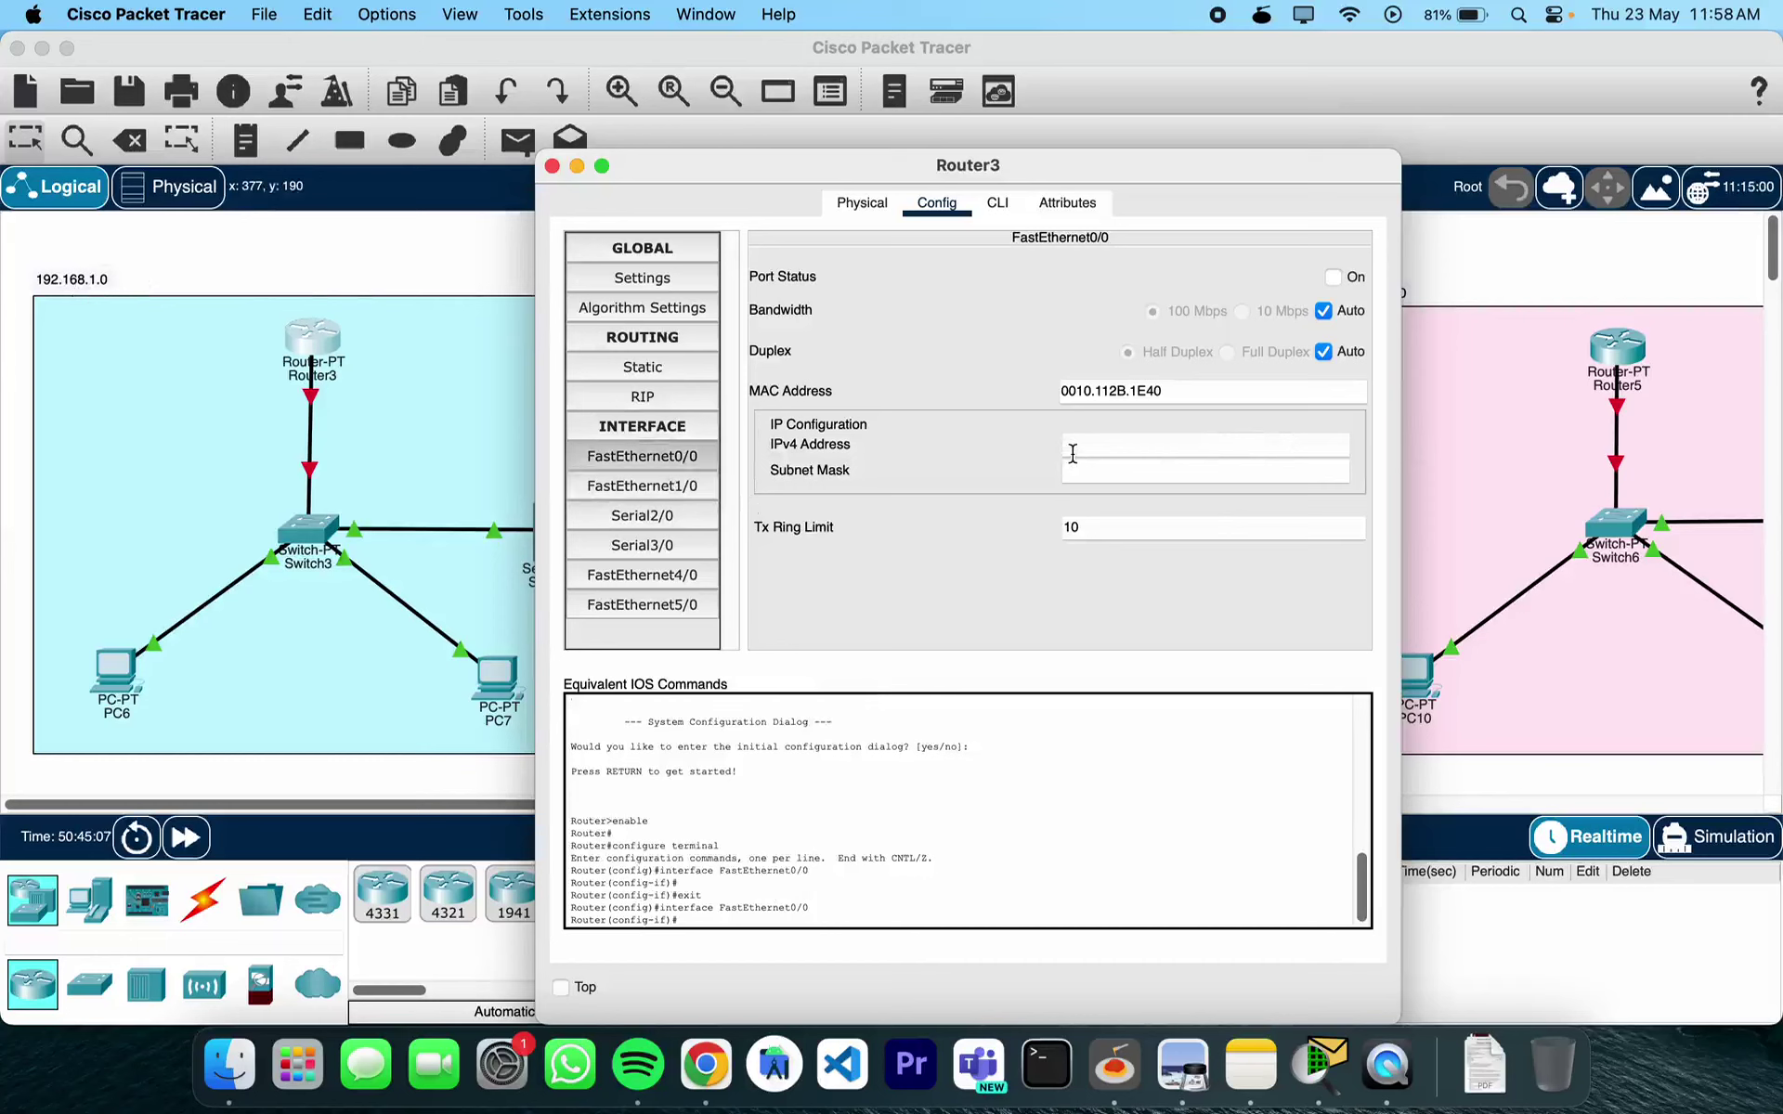
{"action": "type", "text": "192.168.1.0"}
{"action": "left_click", "coordinate": [1140, 470]}
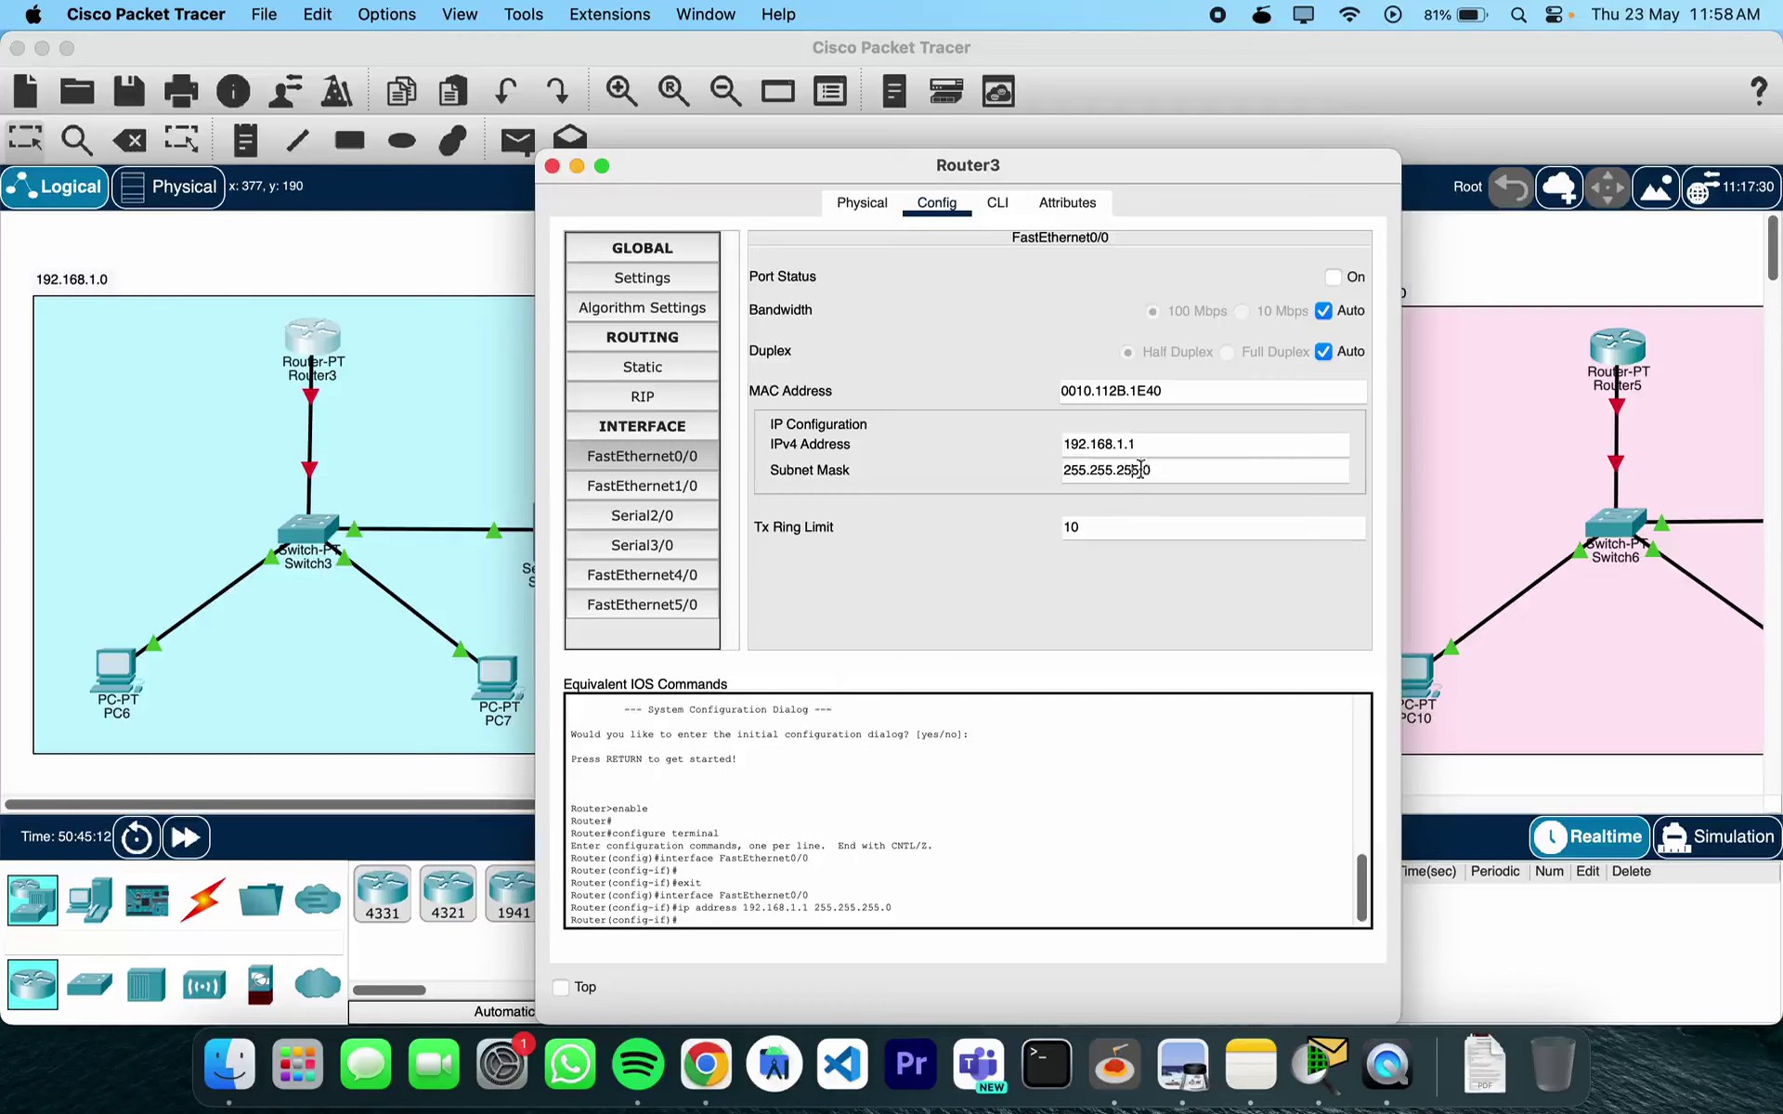
{"action": "left_click", "coordinate": [1332, 278]}
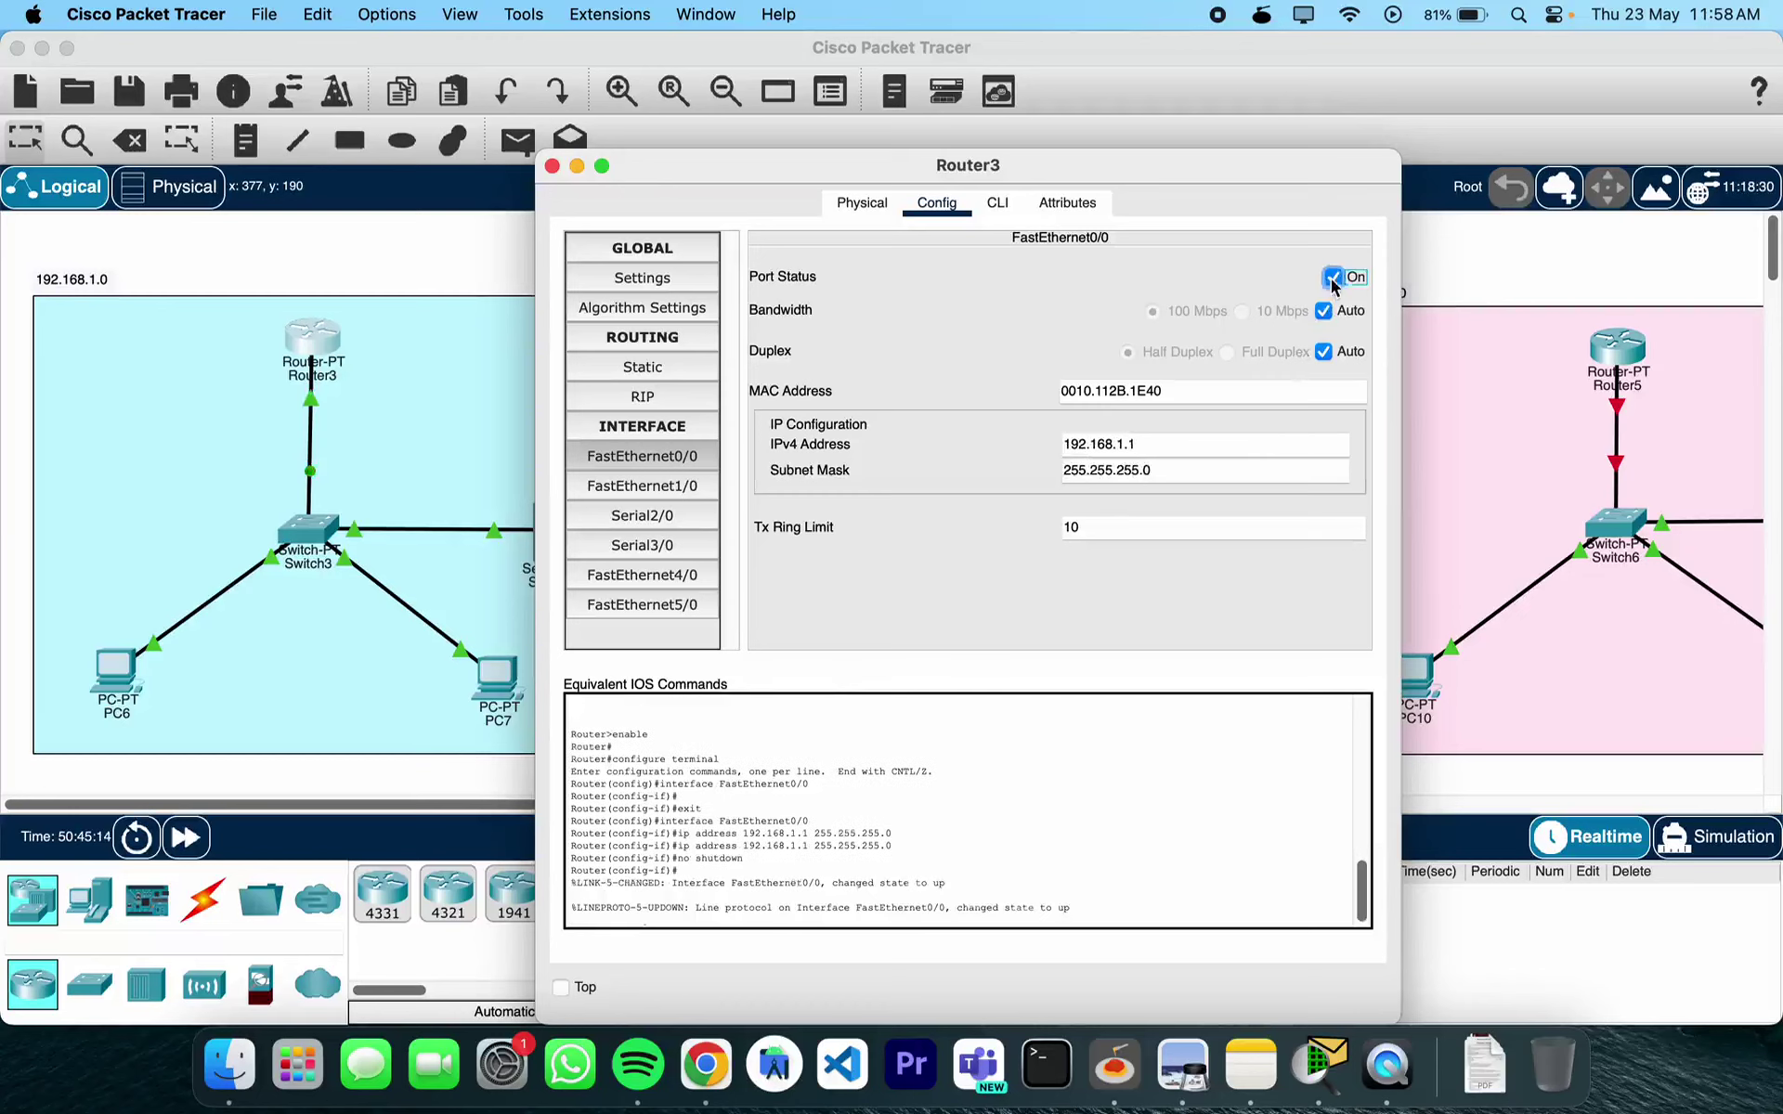
{"action": "left_click", "coordinate": [552, 166]}
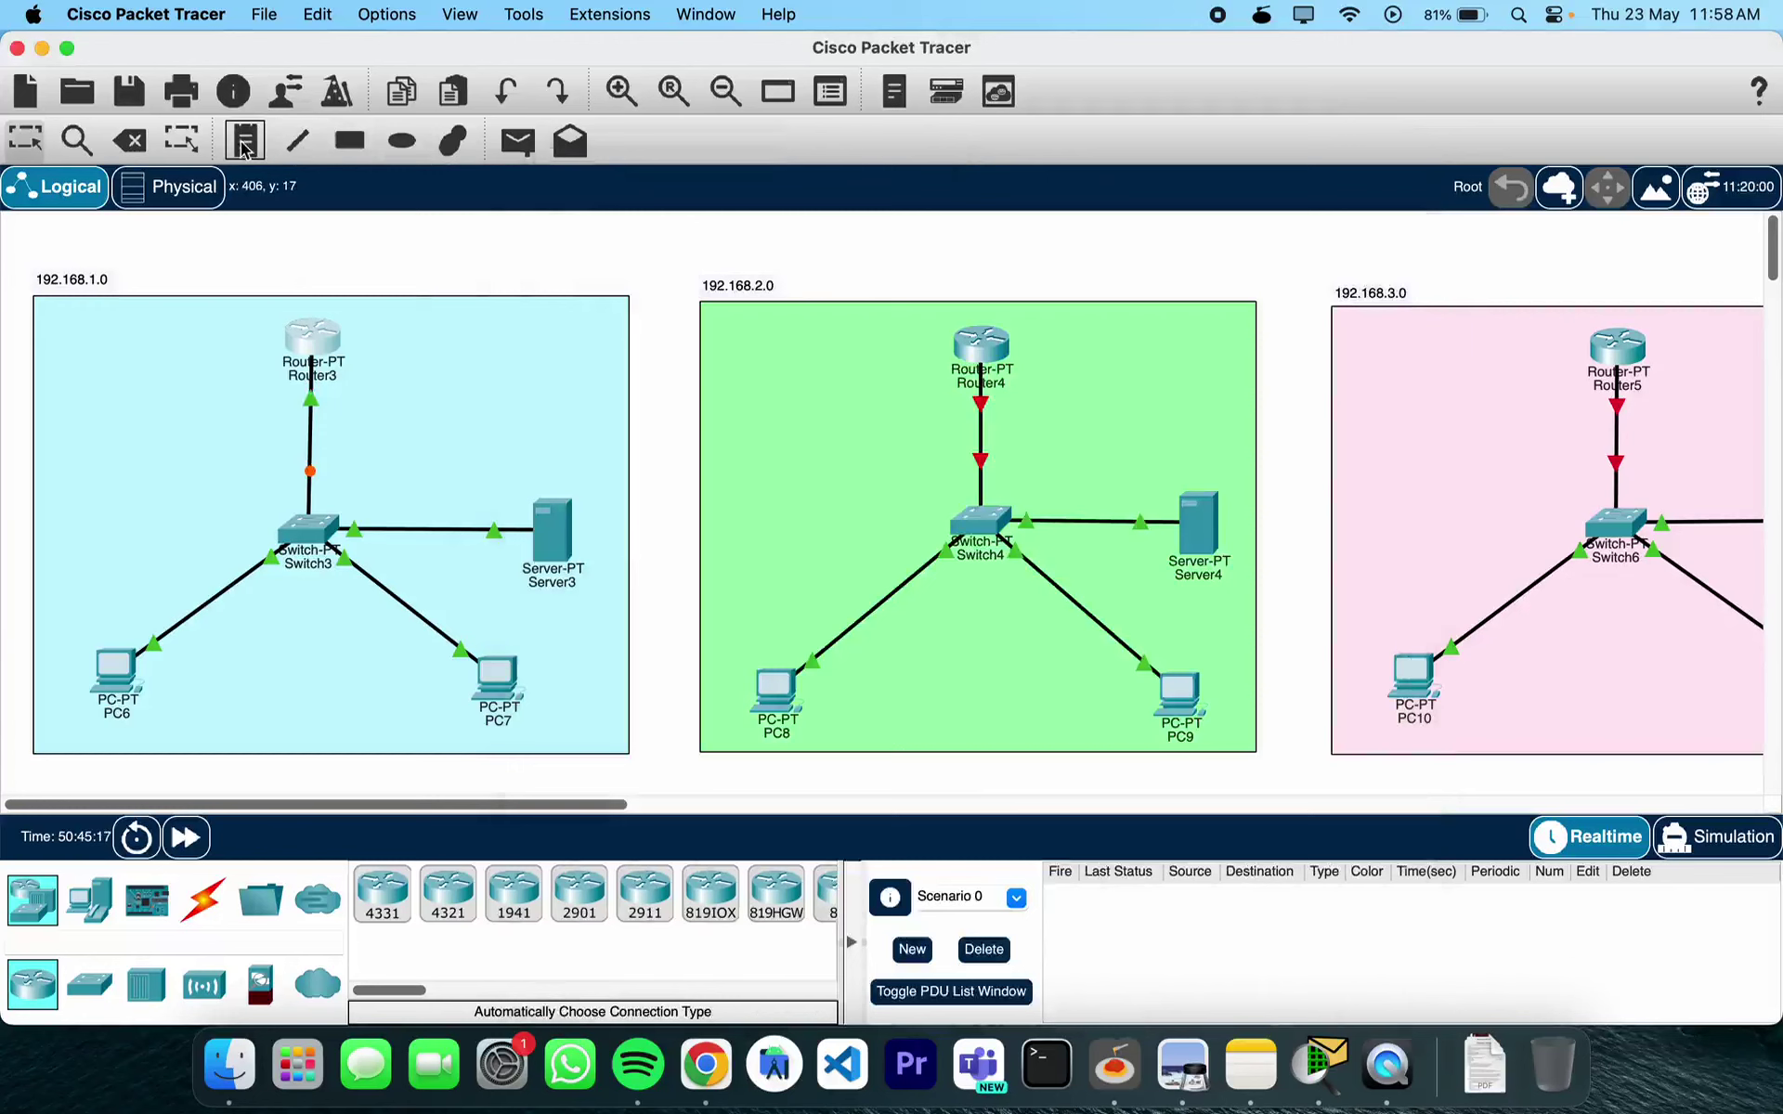
Add a note reading 192.168.1.1 on the link just below Router3
{"action": "left_click", "coordinate": [268, 422]}
{"action": "type", "text": "192.168.1.0"}
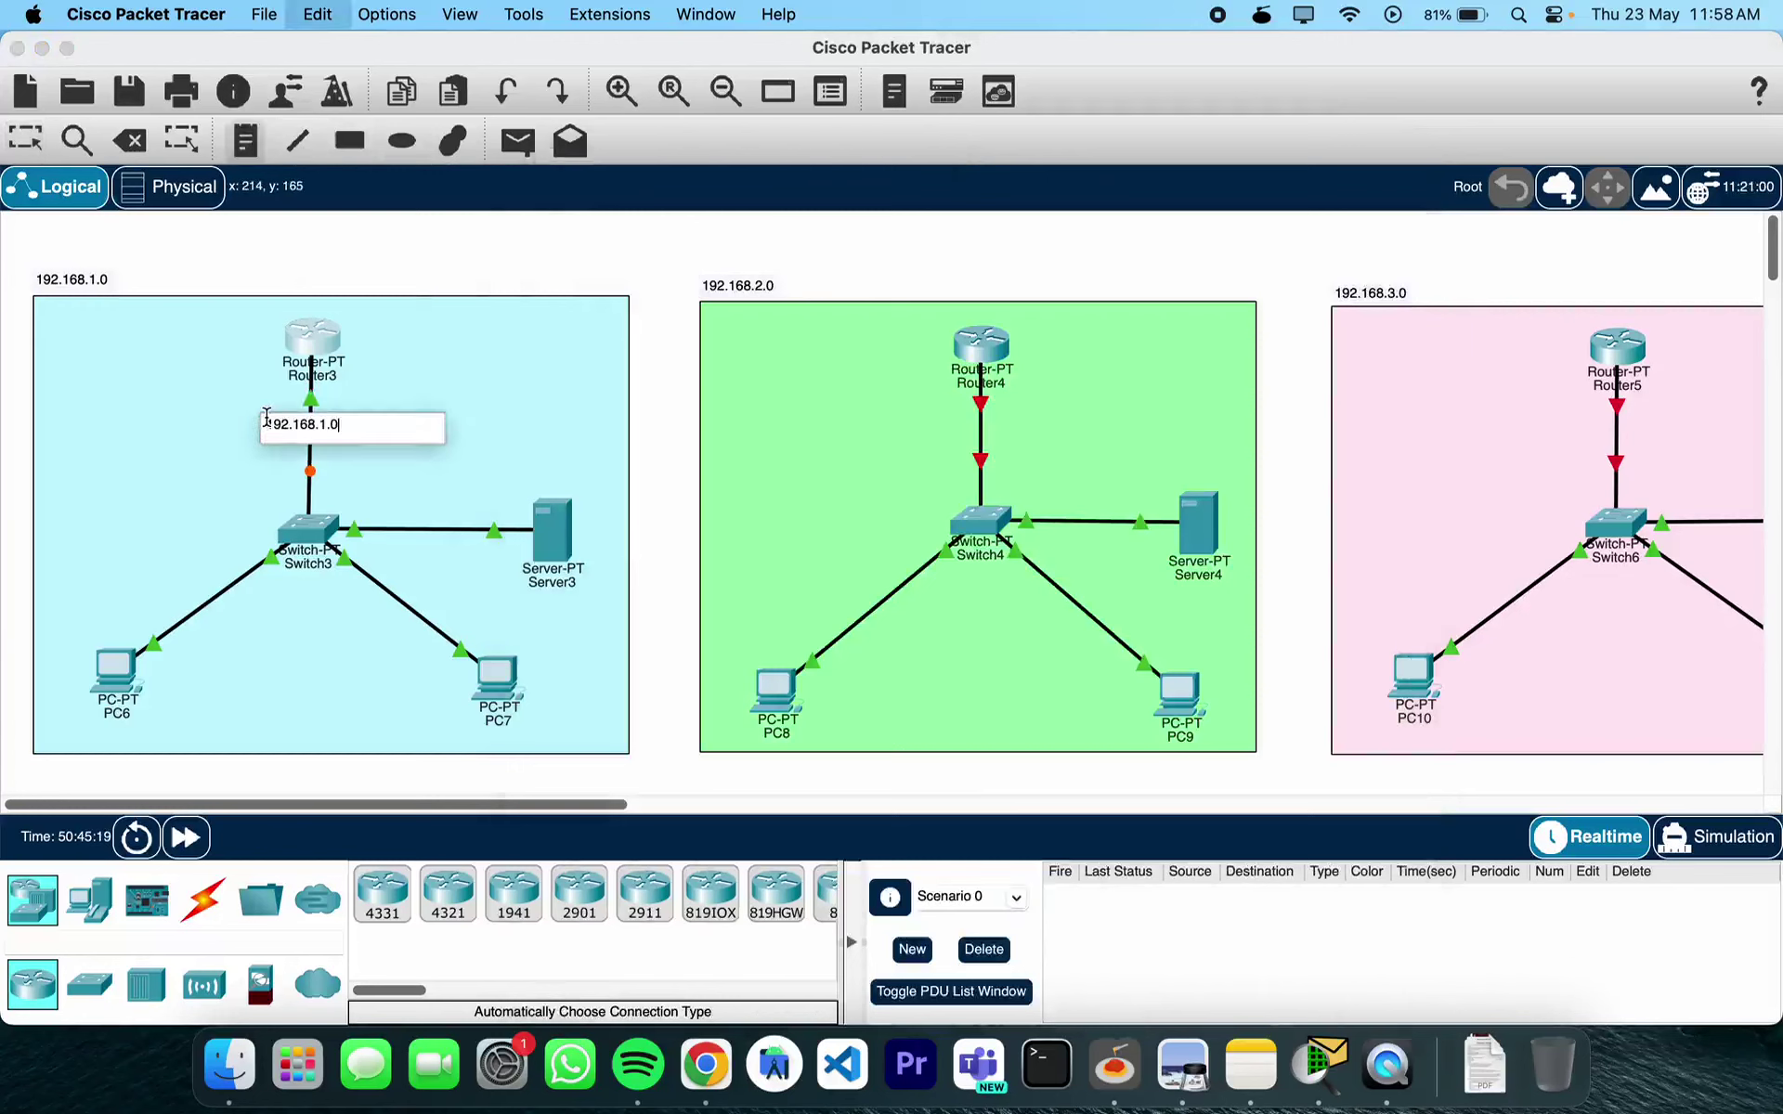
{"action": "key", "text": "BackSpace"}
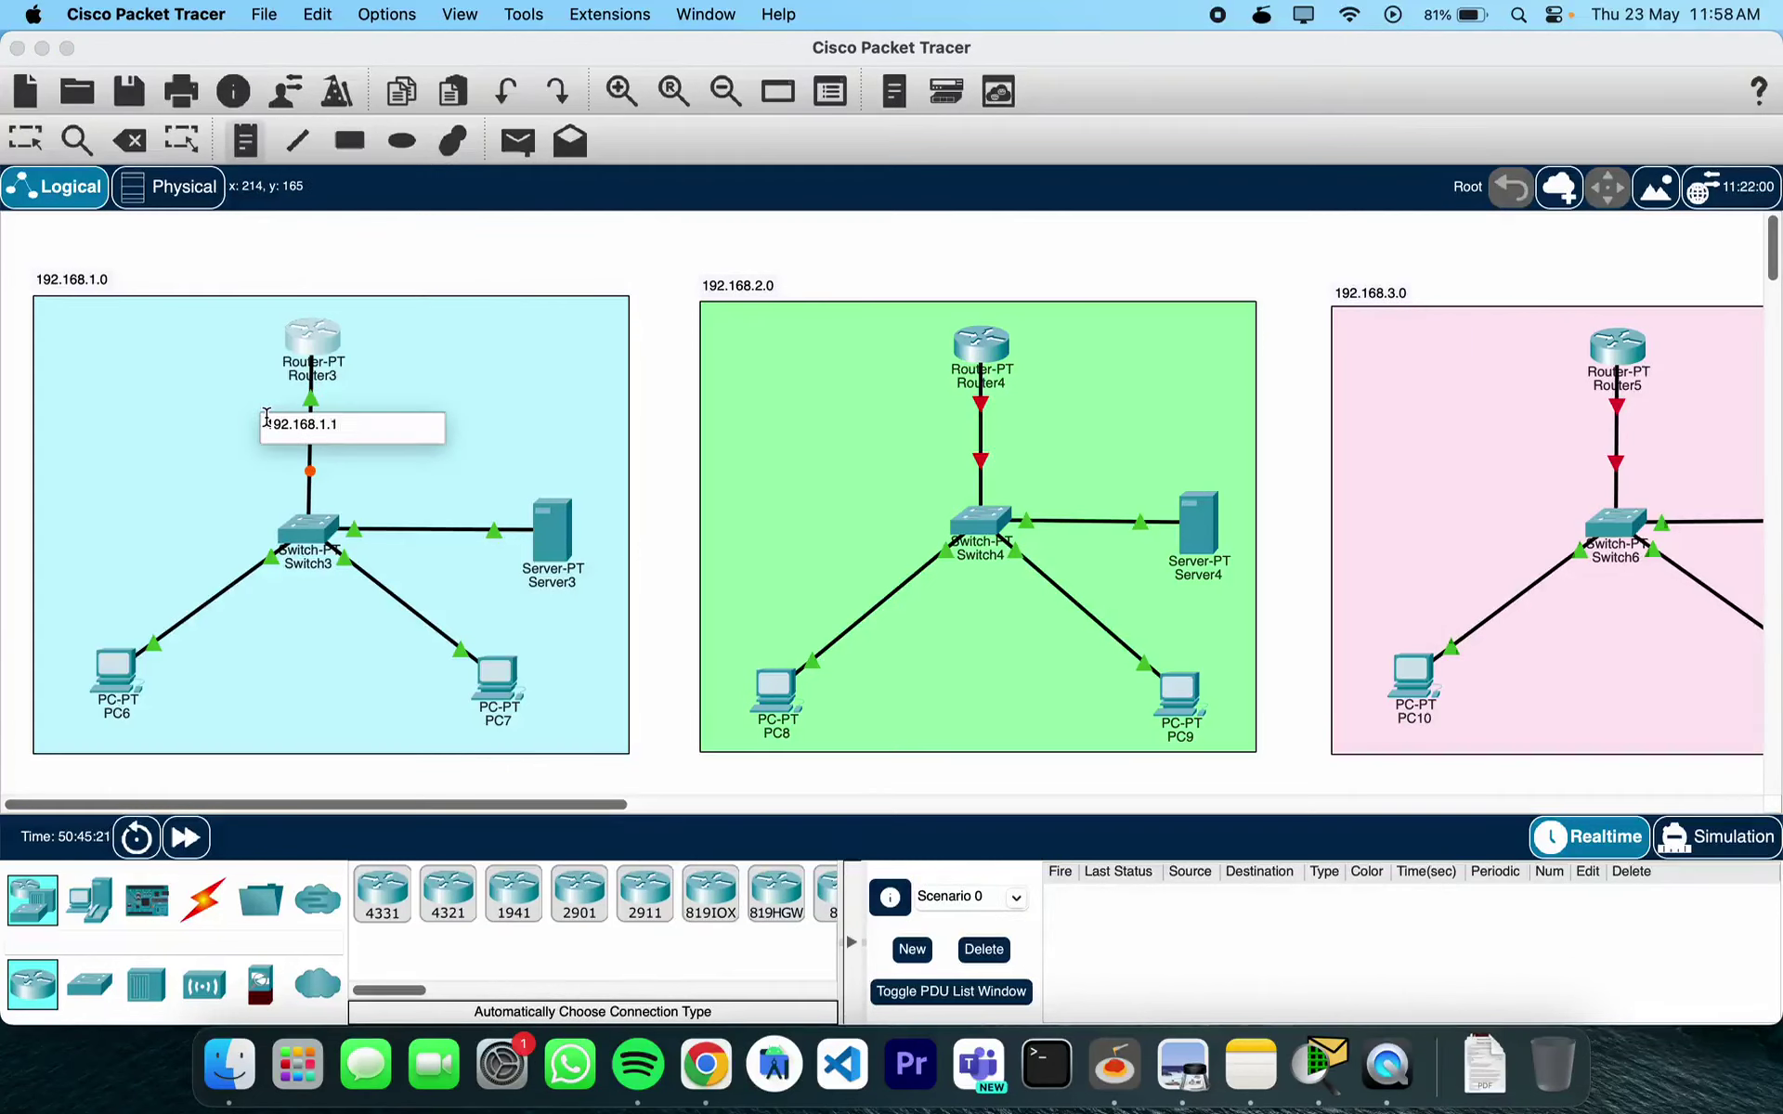
{"action": "left_click", "coordinate": [34, 145]}
Give Server3 the static IP address 192.168.1.2, subnet mask 255.255.255.0 and default gateway 192.168.1.1
{"action": "left_click", "coordinate": [555, 534]}
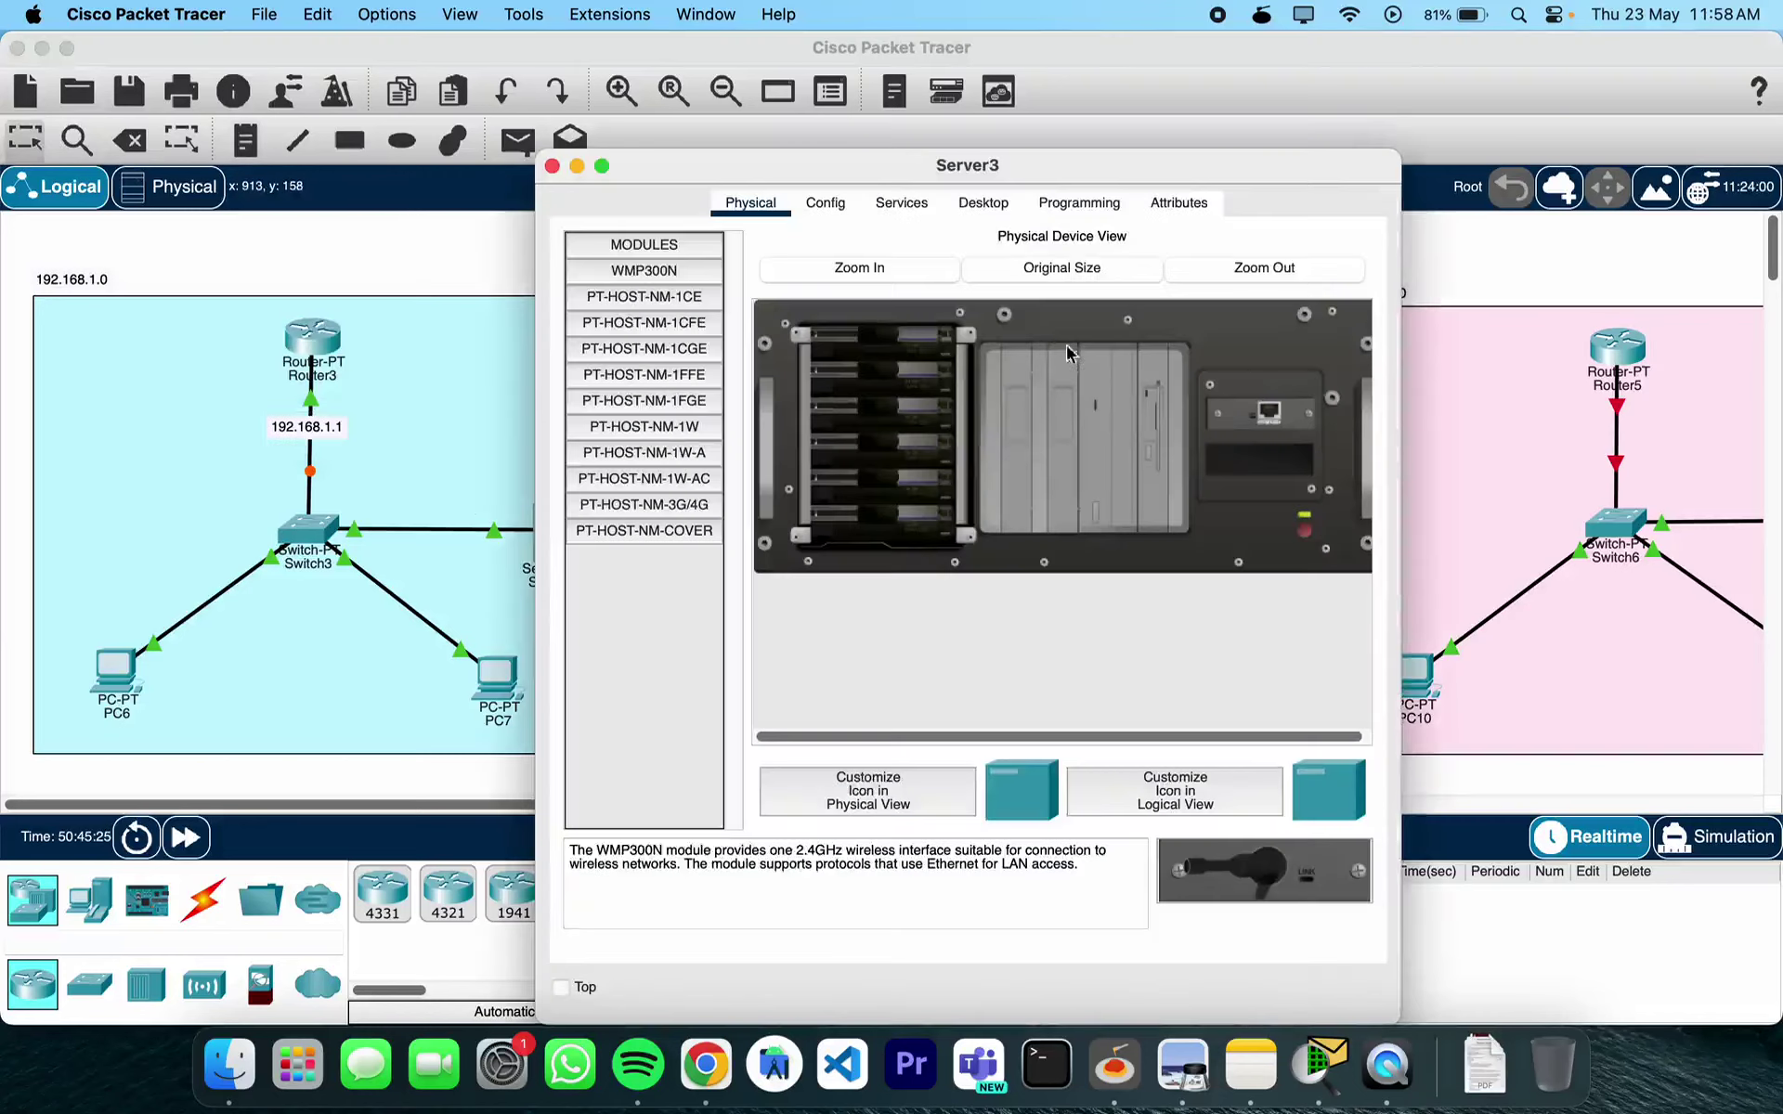
{"action": "left_click", "coordinate": [984, 204]}
{"action": "left_click", "coordinate": [626, 320]}
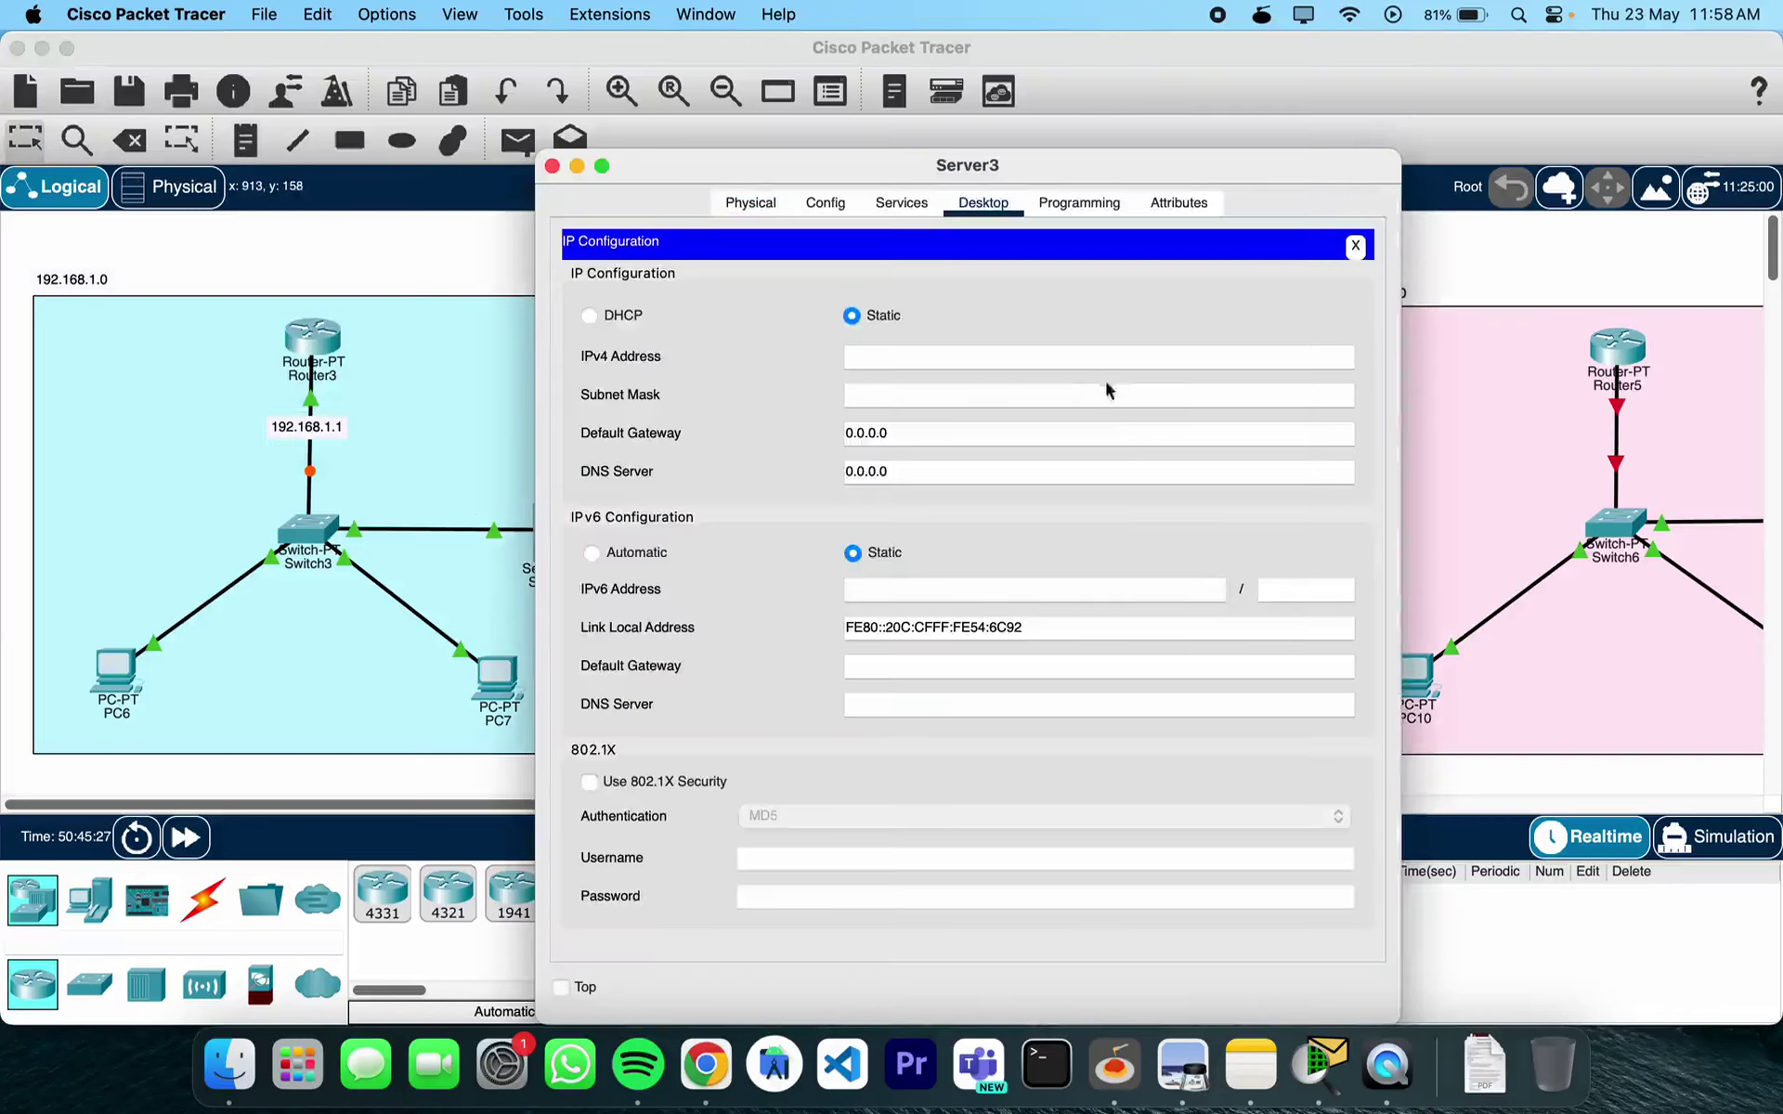
{"action": "left_click", "coordinate": [872, 356]}
{"action": "type", "text": "192.168.1.0"}
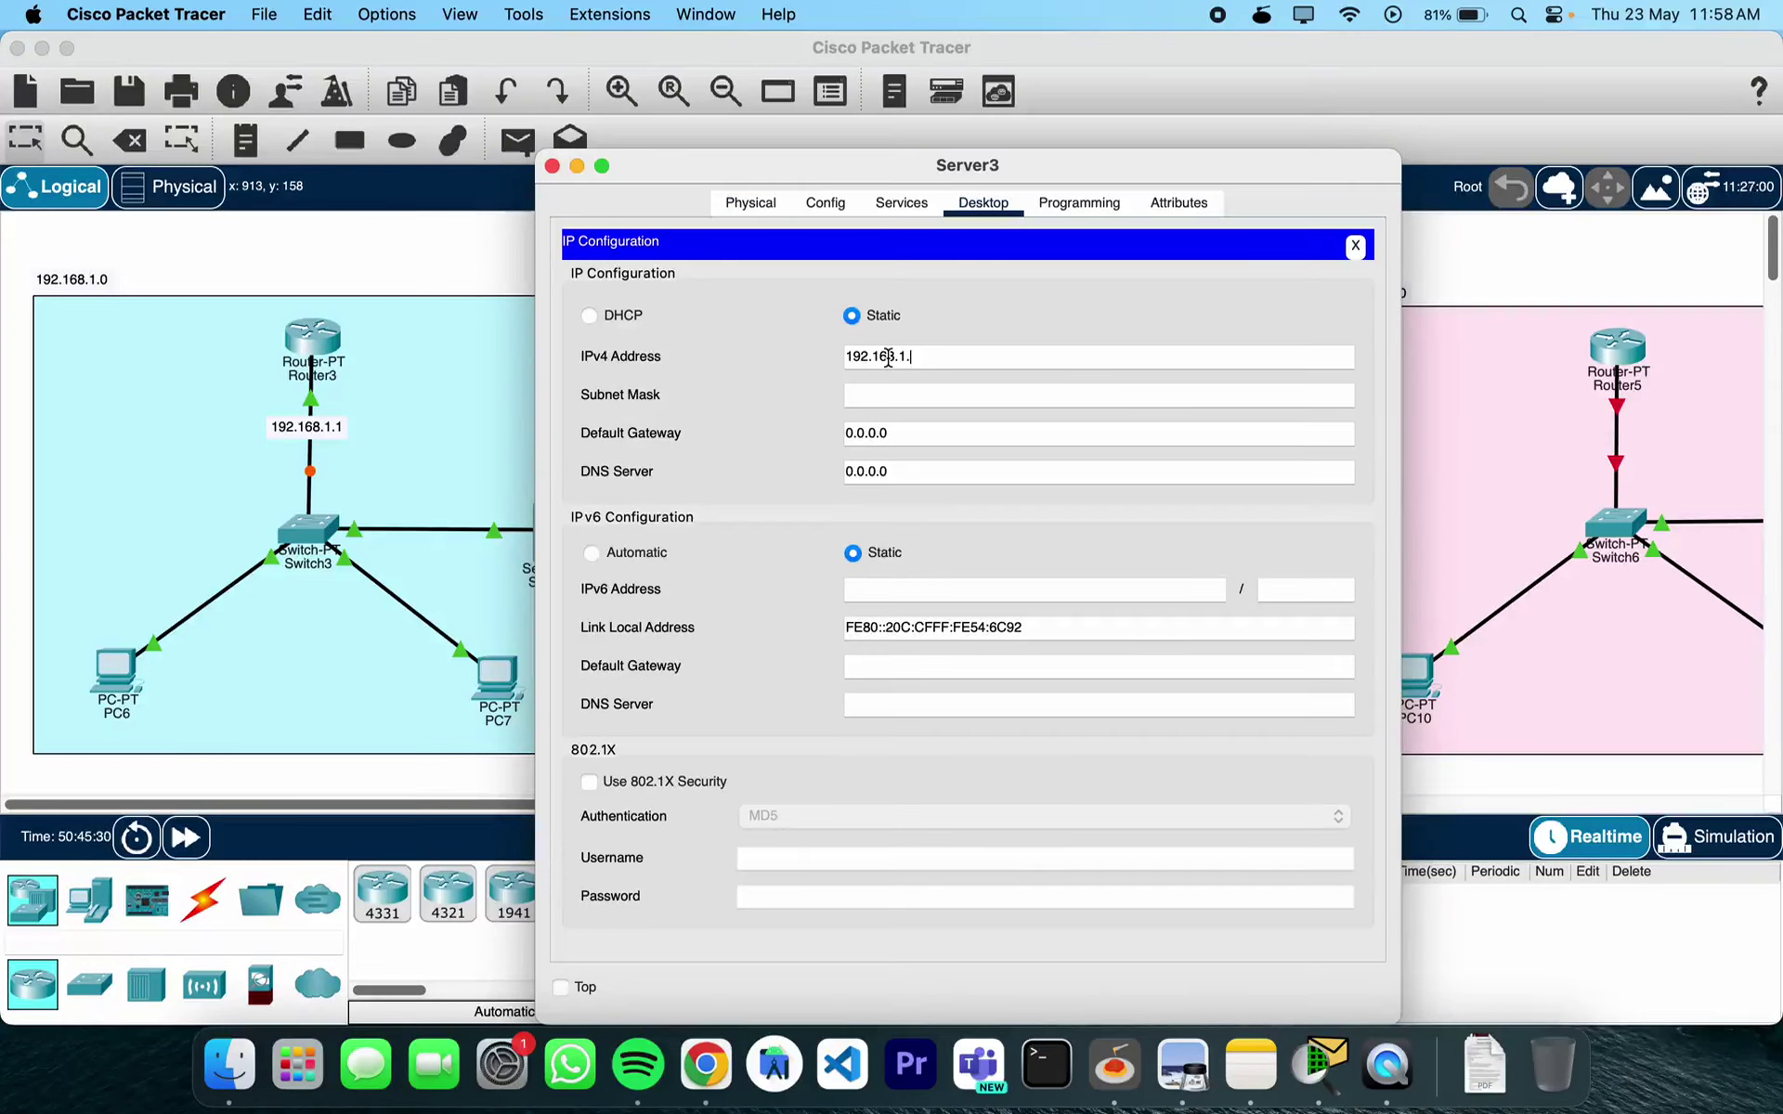
{"action": "left_click", "coordinate": [939, 403]}
{"action": "triple_click", "coordinate": [915, 439]}
{"action": "type", "text": "192.168.1.0"}
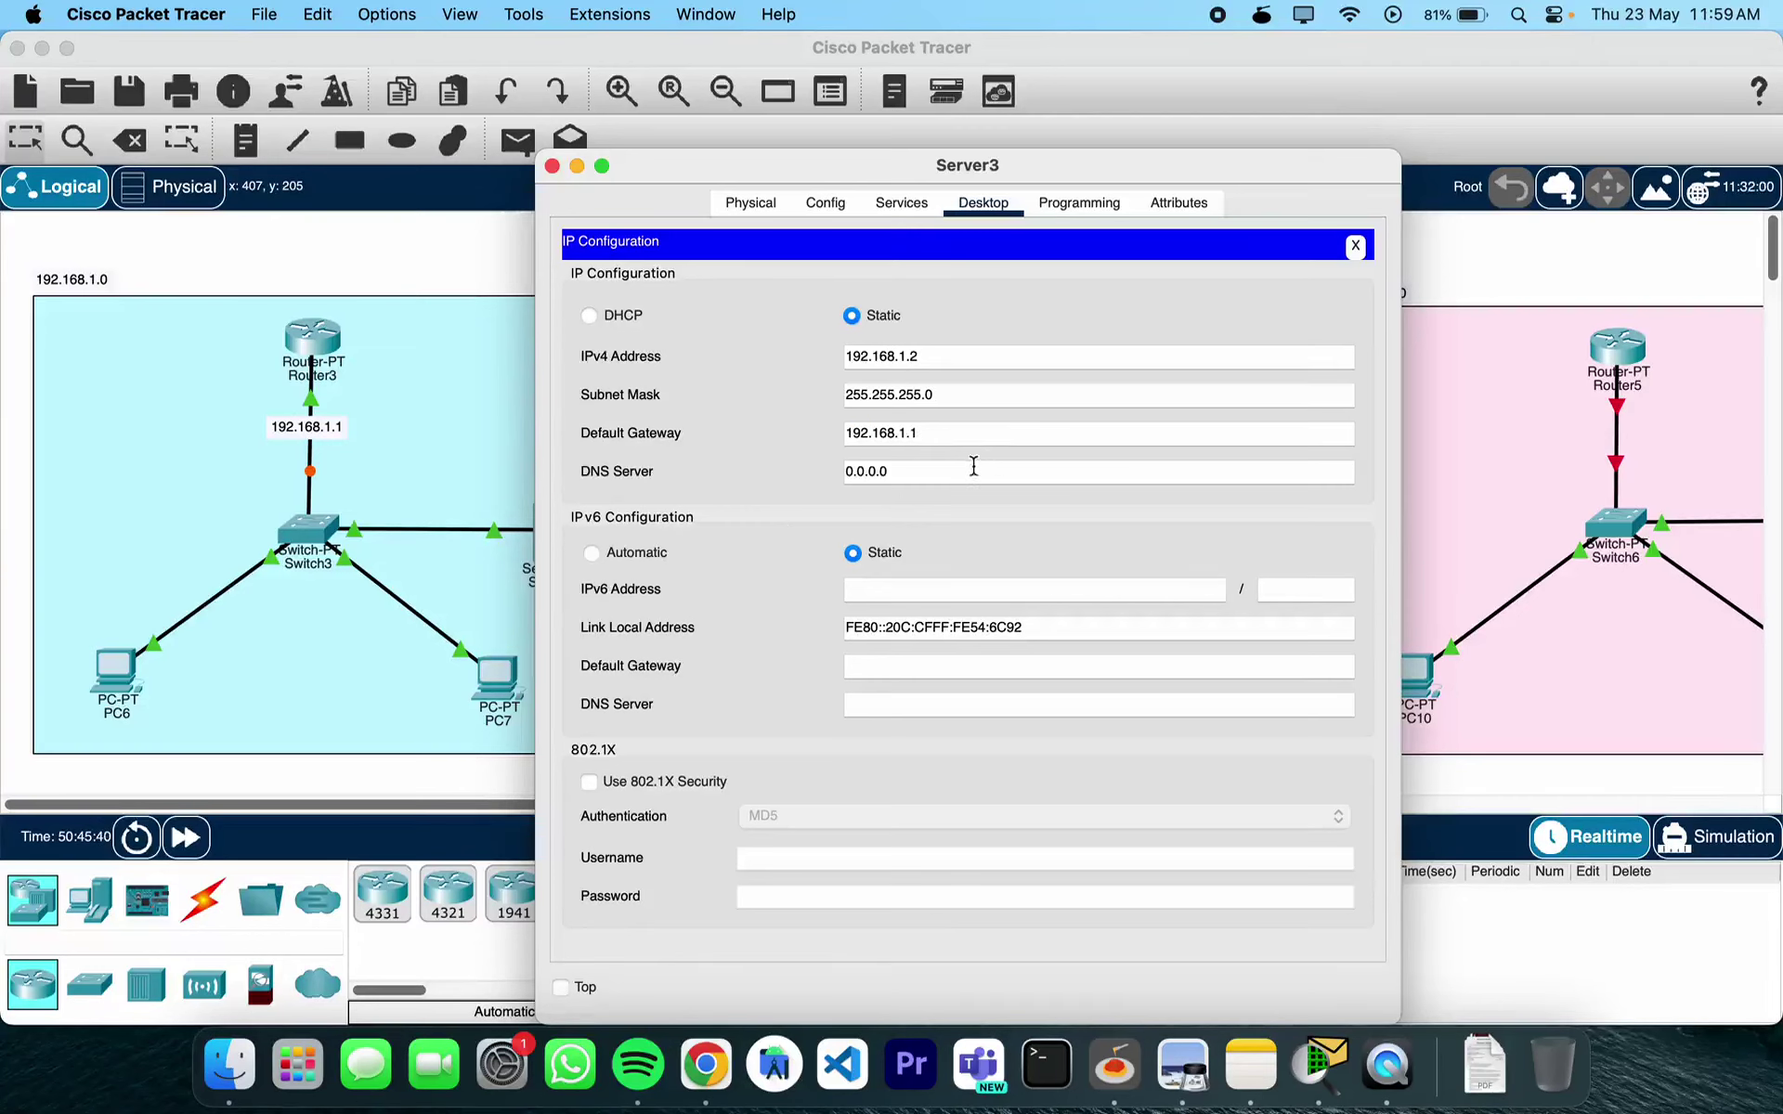
Enable the DHCP service on Server3 and save serverPool with default gateway 192.168.1.1
{"action": "left_click", "coordinate": [899, 206]}
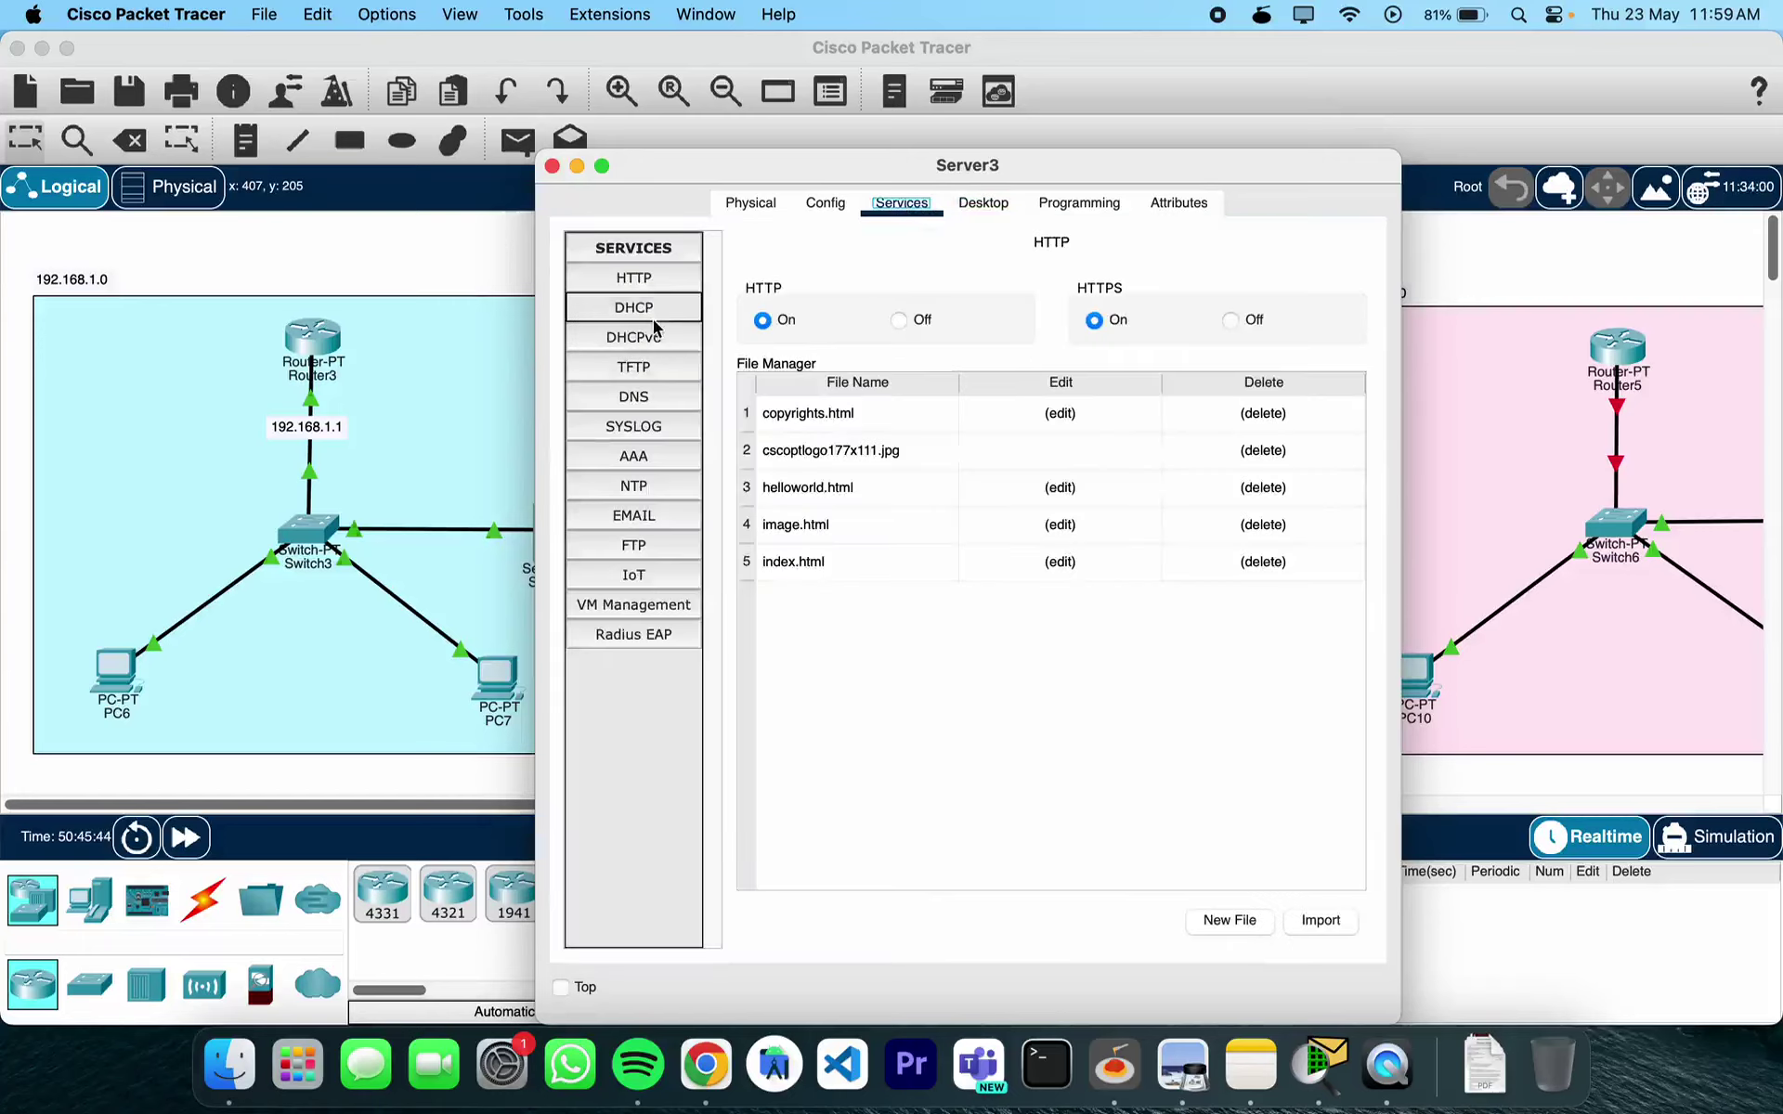
{"action": "left_click", "coordinate": [645, 309]}
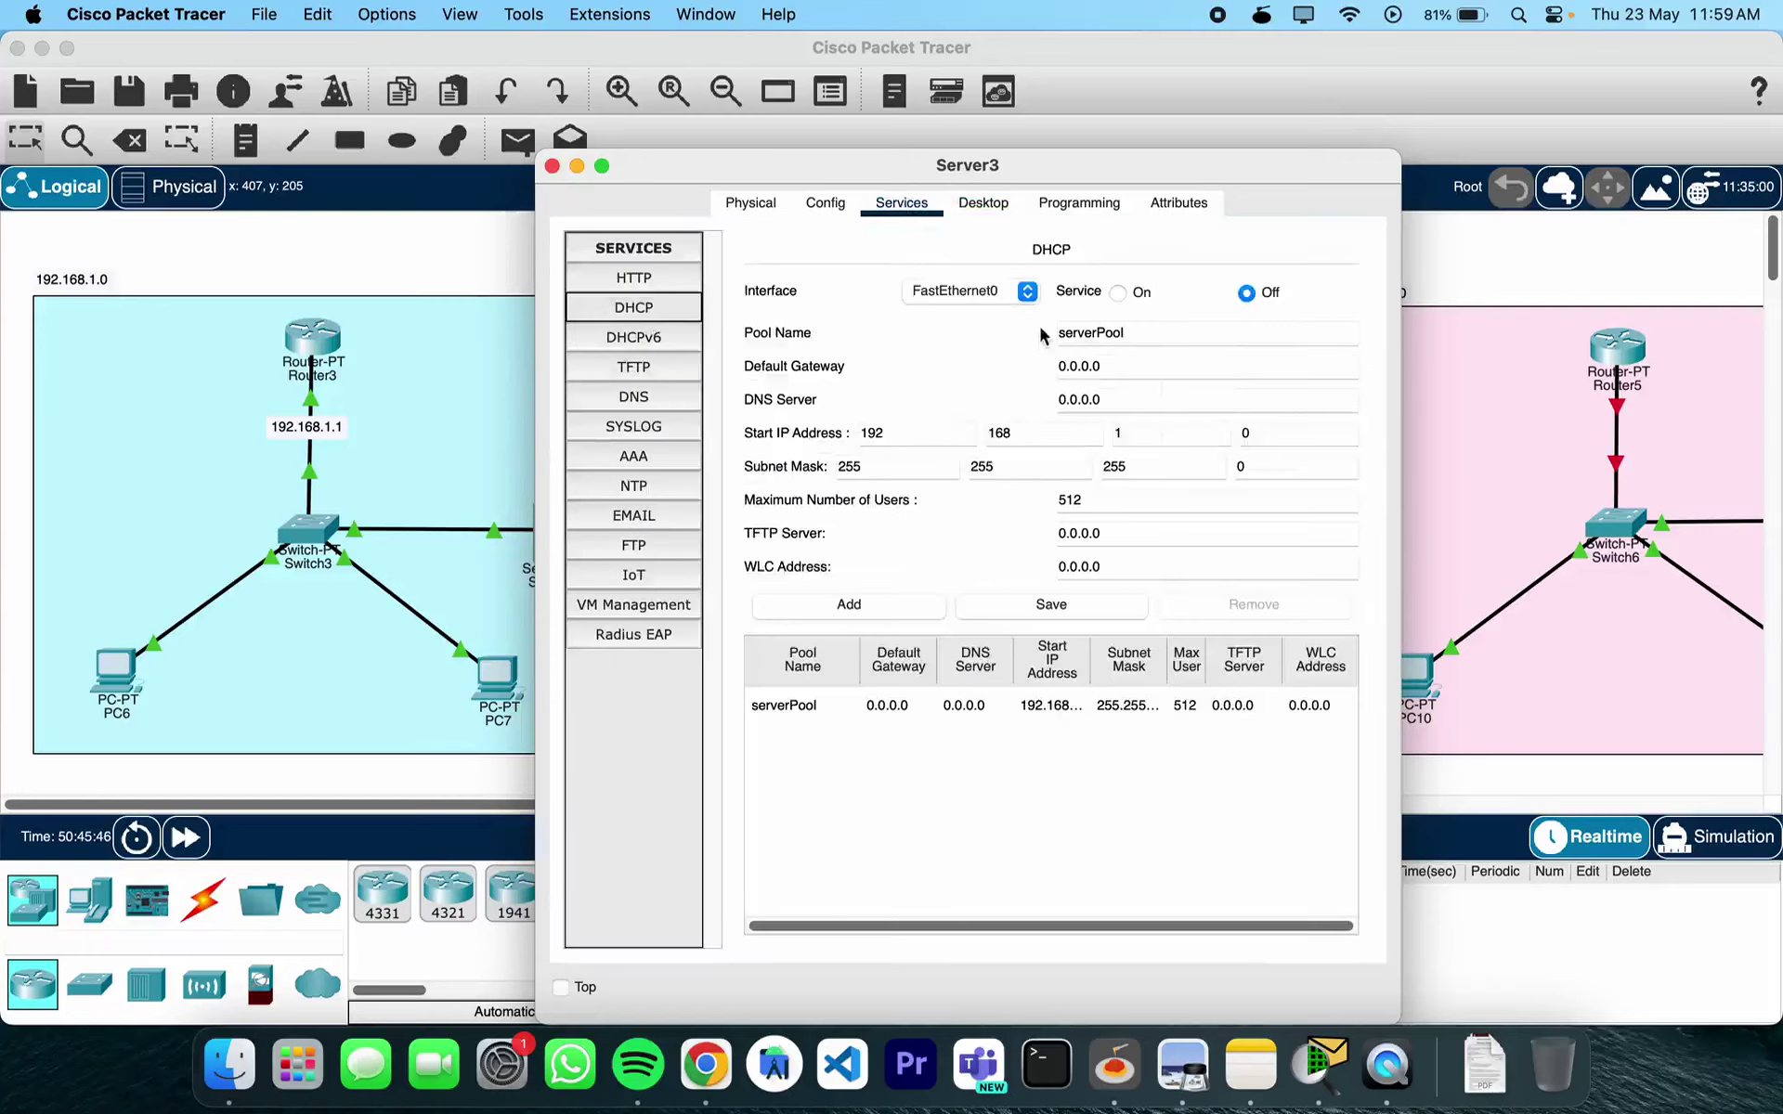
{"action": "left_click", "coordinate": [1118, 294]}
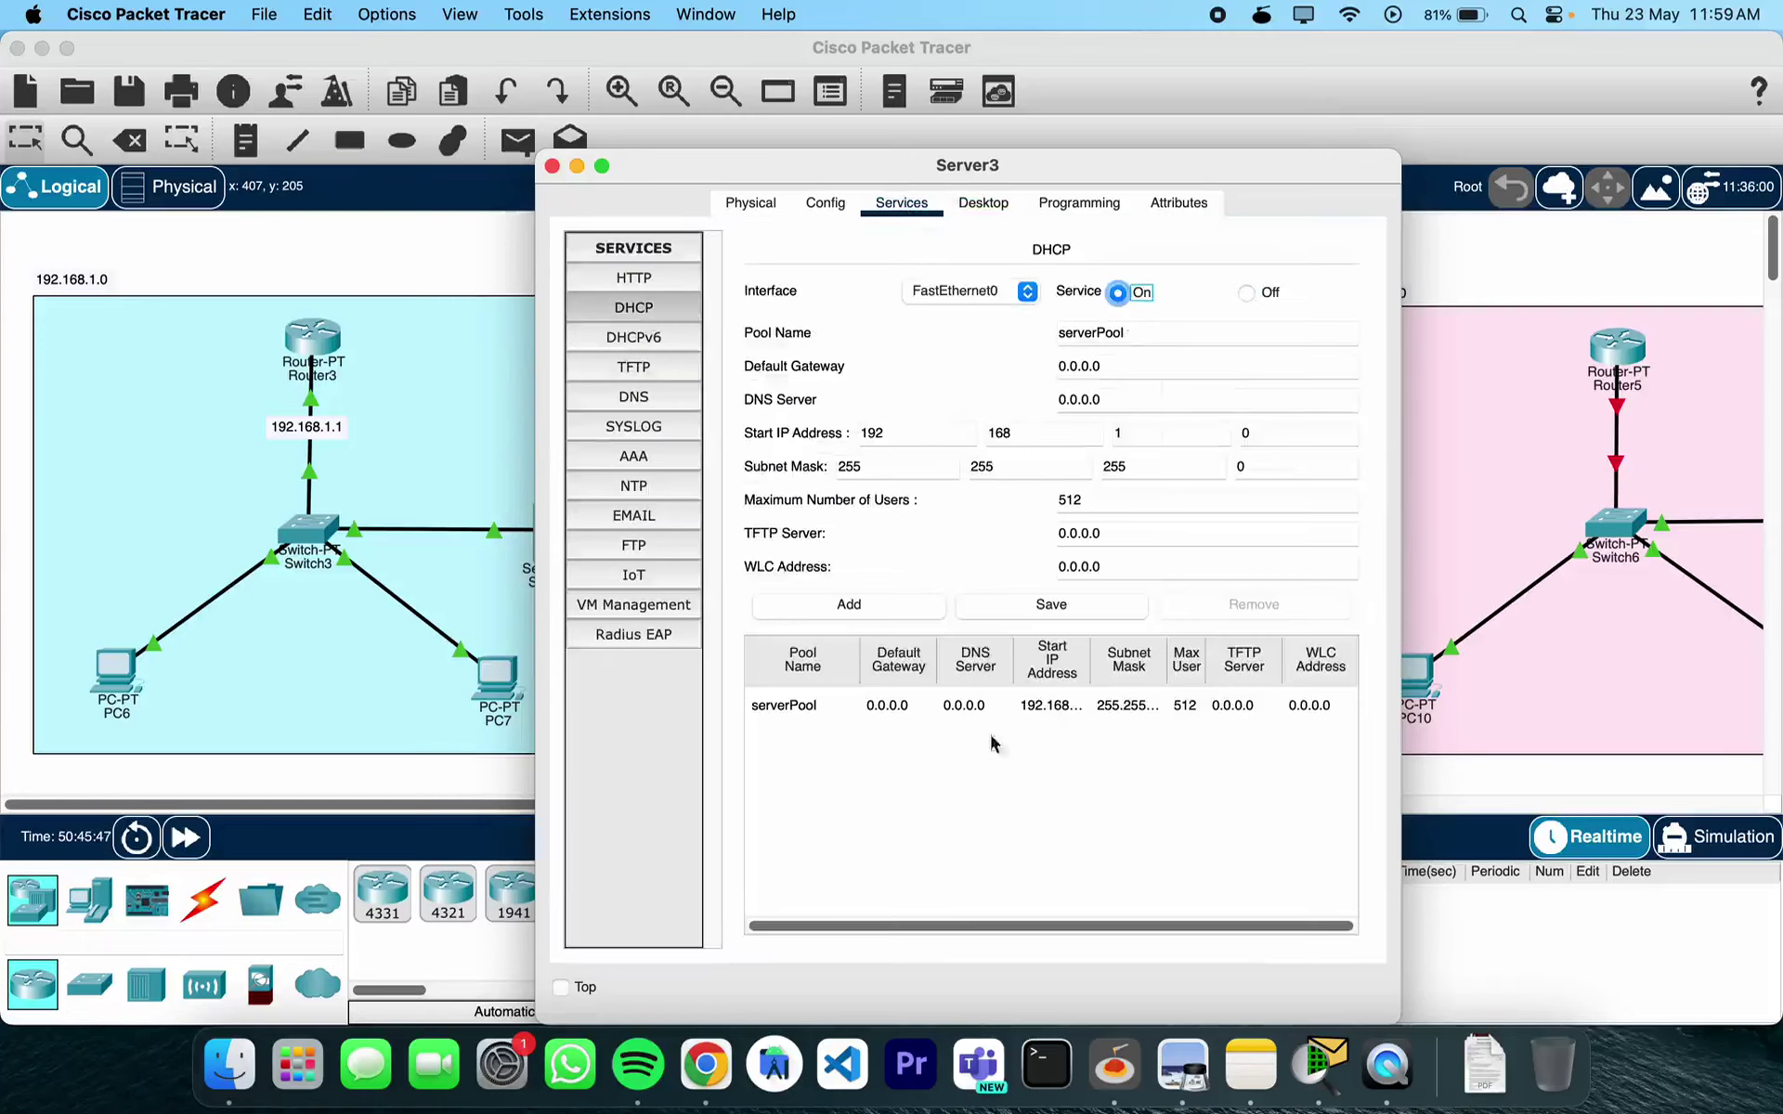
{"action": "left_click", "coordinate": [846, 711]}
{"action": "left_click", "coordinate": [1125, 370]}
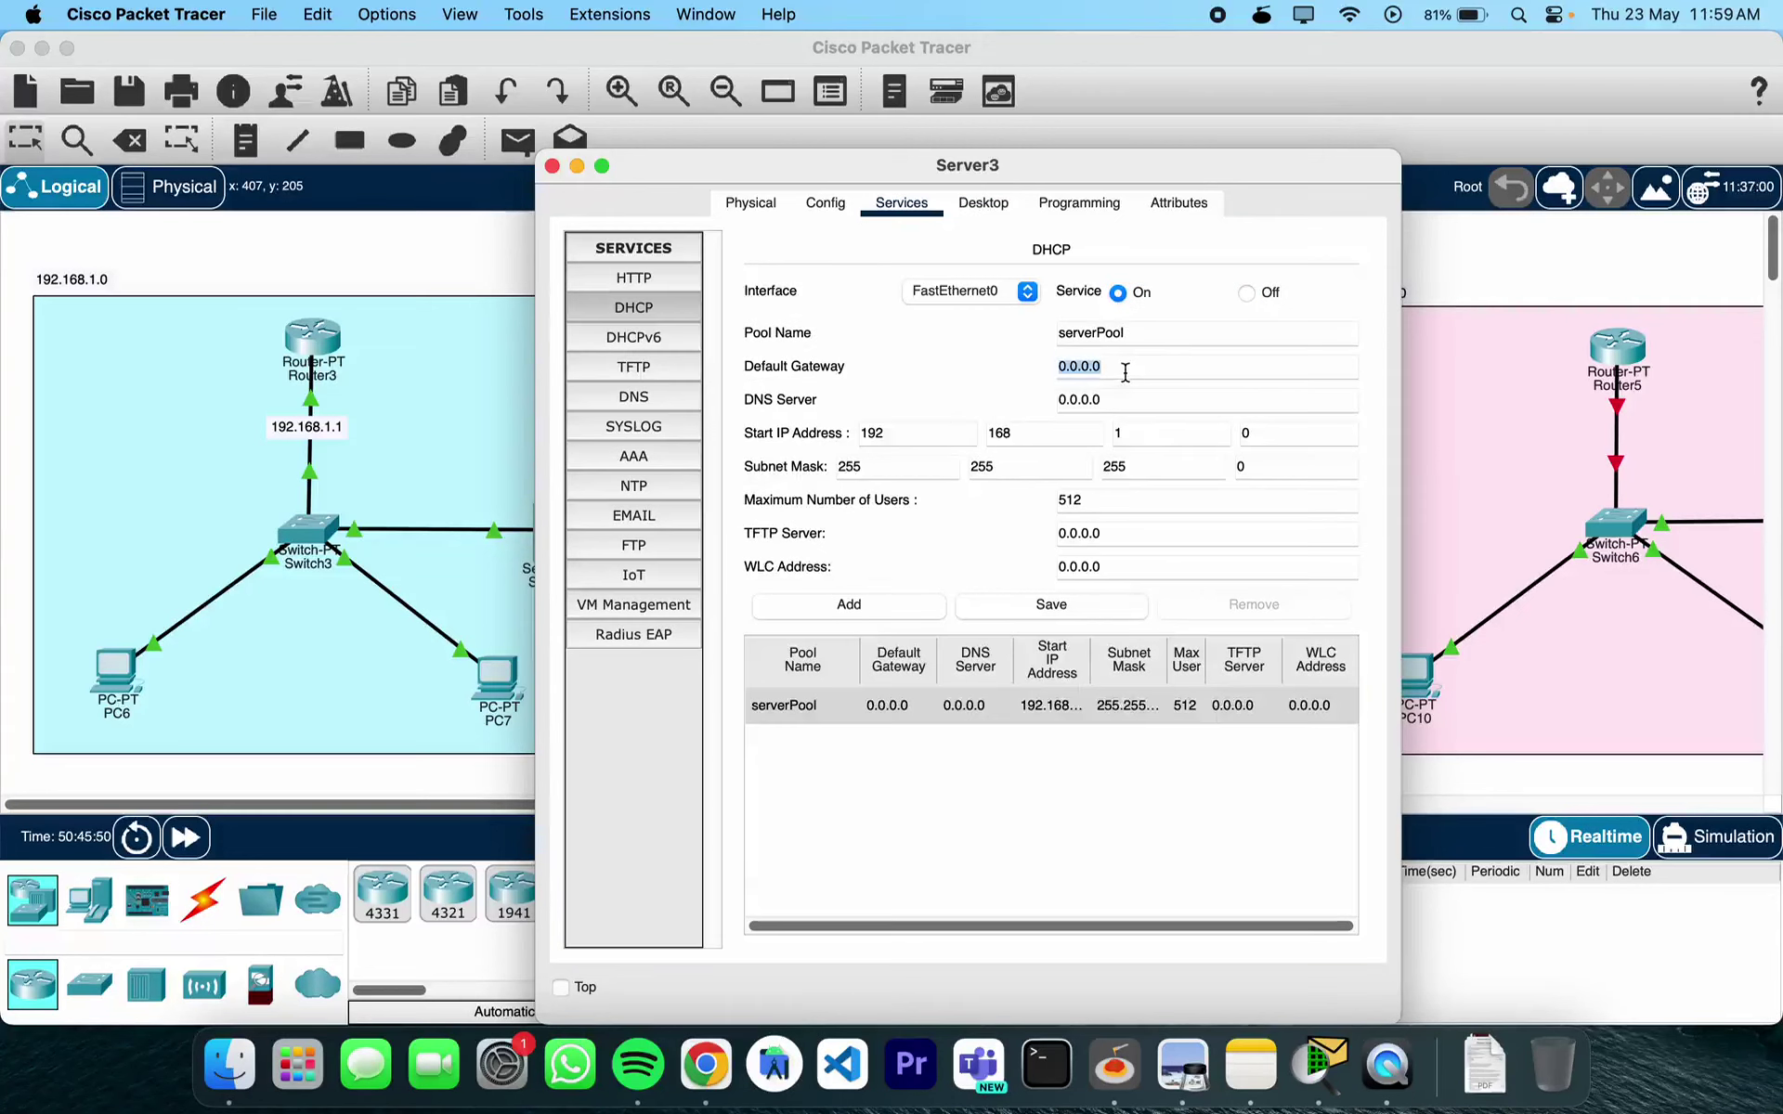
{"action": "type", "text": "192.168.1.1"}
{"action": "left_click", "coordinate": [1054, 607]}
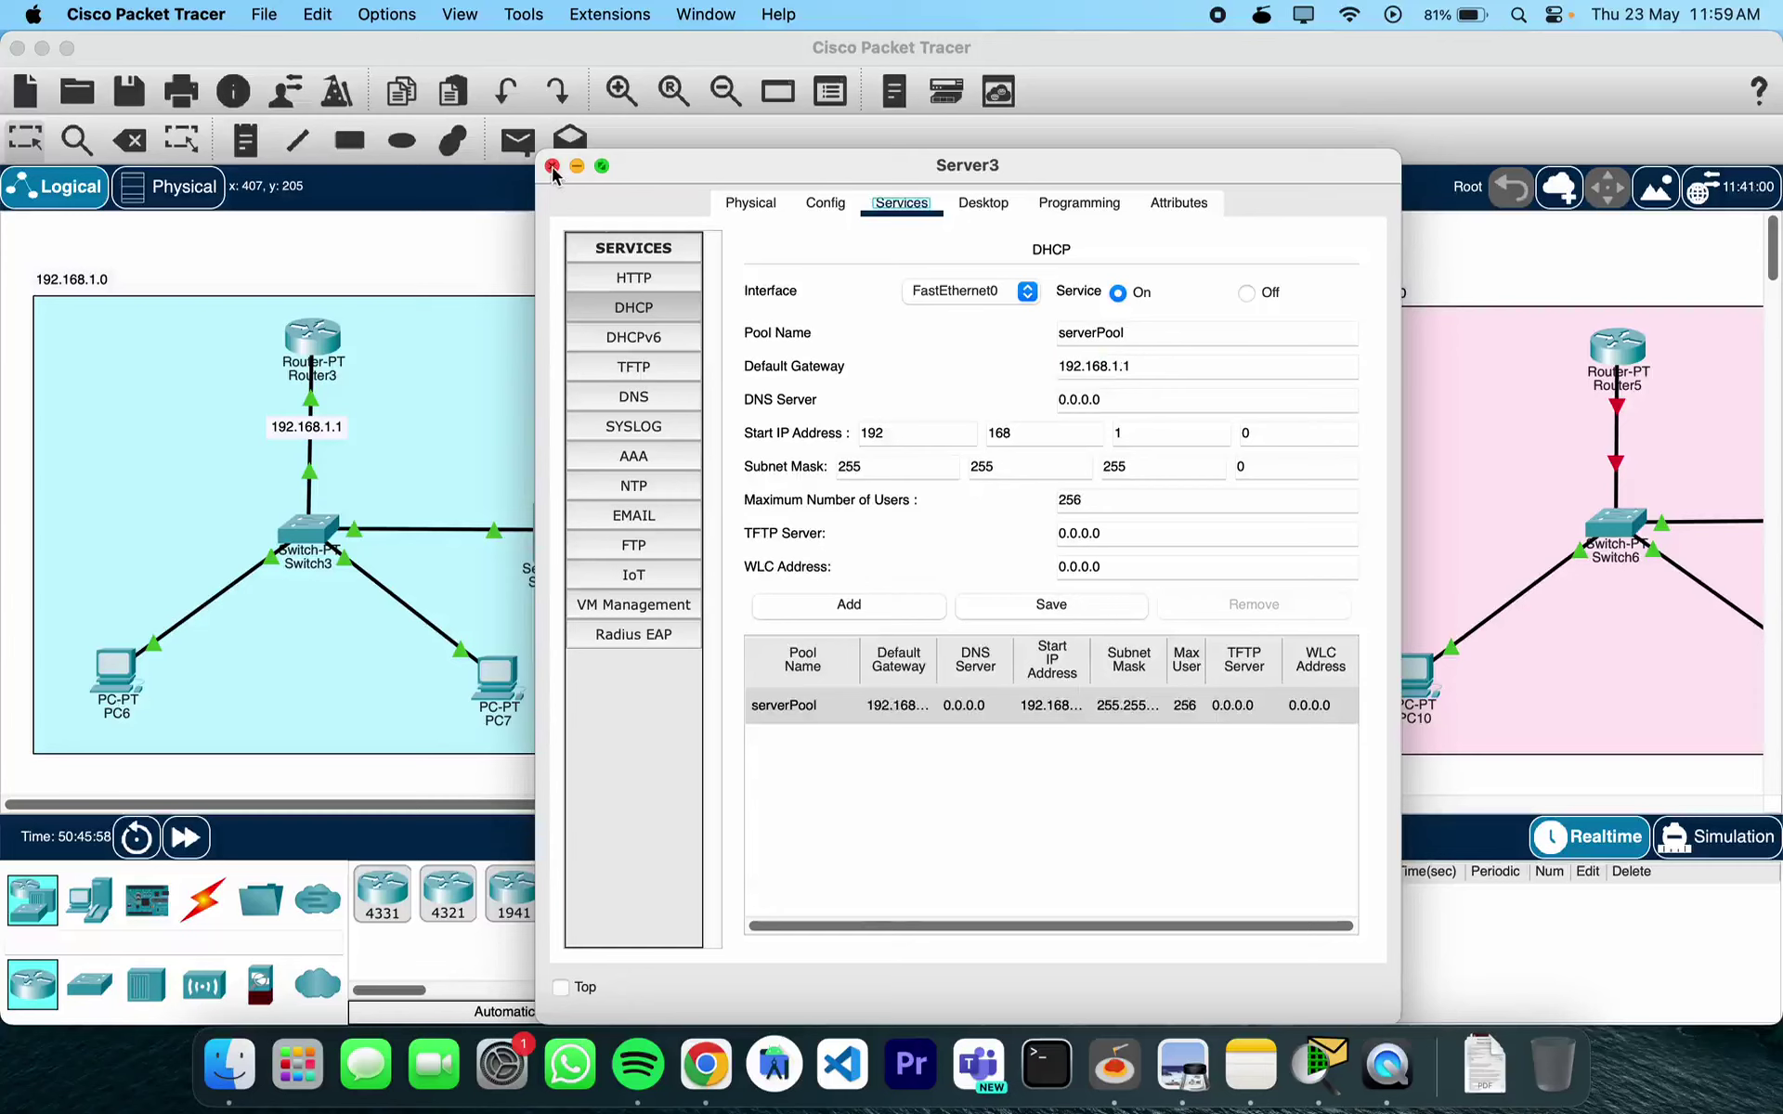
{"action": "left_click", "coordinate": [552, 166]}
Set PC6's IP configuration to DHCP so it obtains its address from the server
{"action": "left_click", "coordinate": [117, 663]}
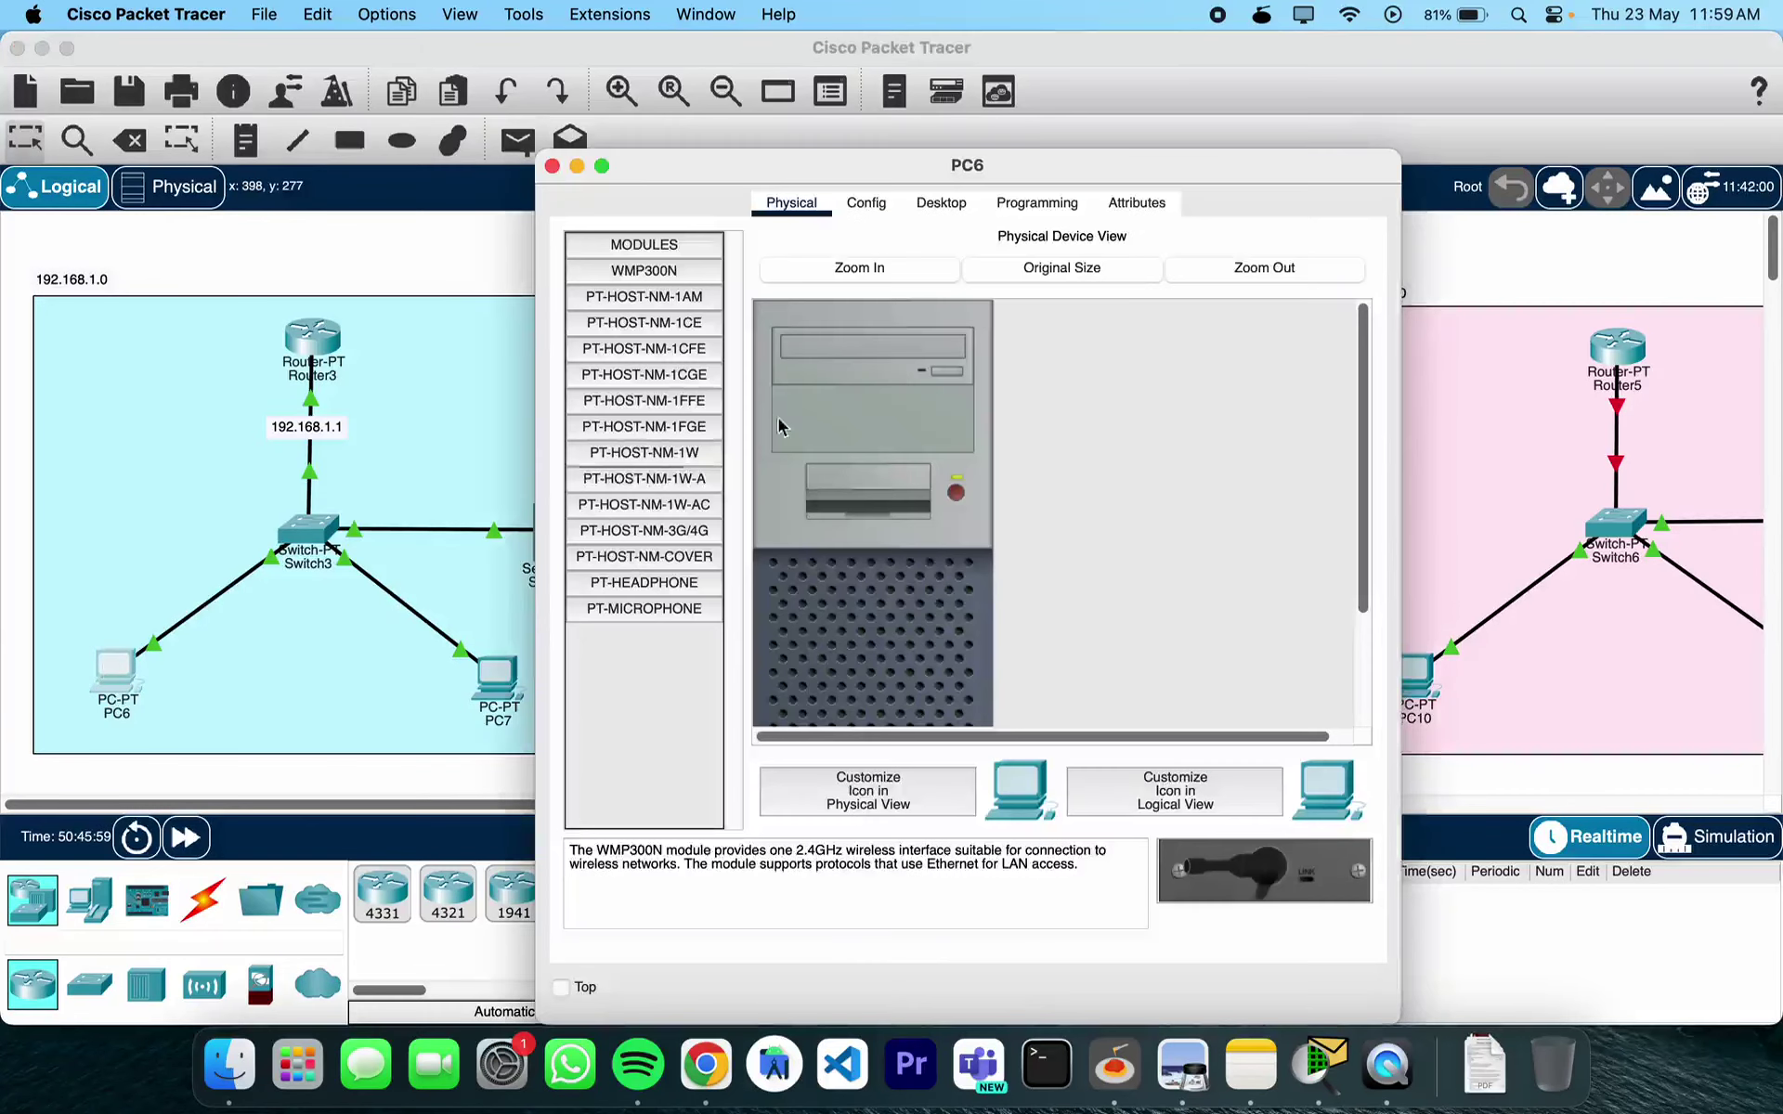
{"action": "left_click", "coordinate": [943, 211]}
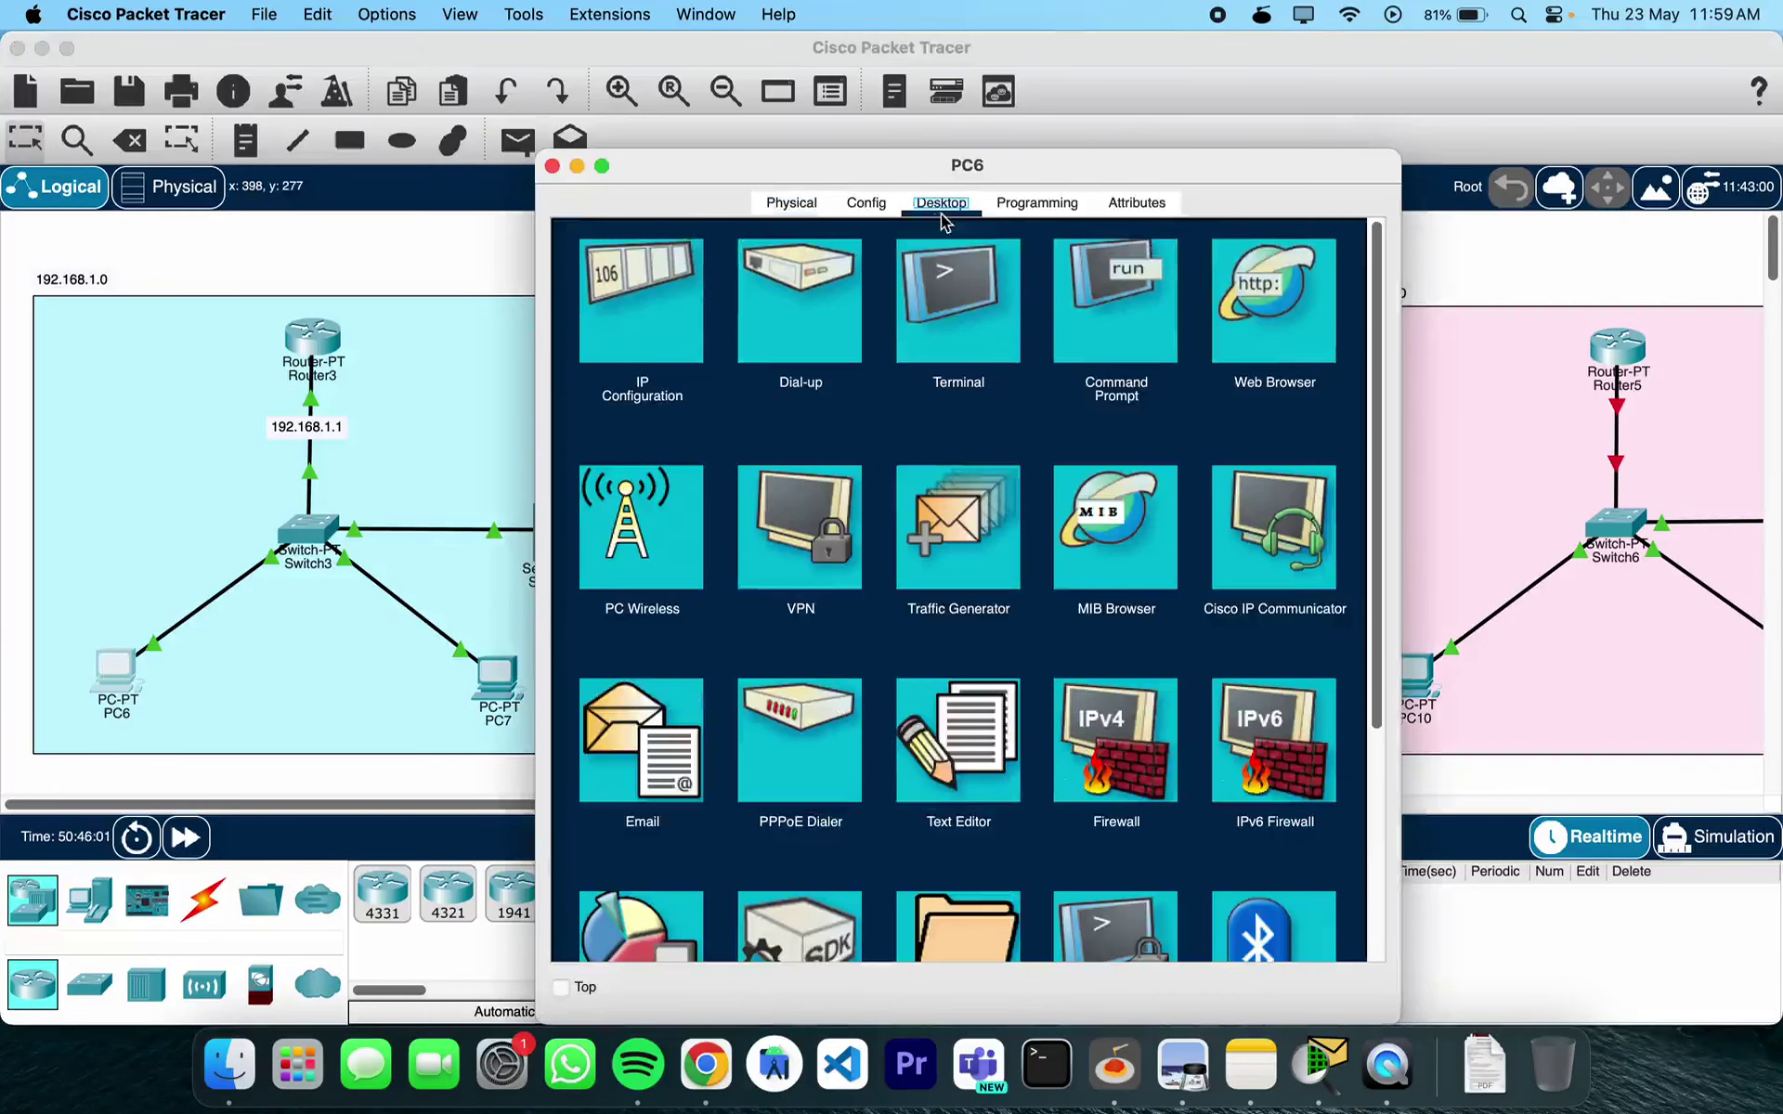
{"action": "left_click", "coordinate": [678, 340]}
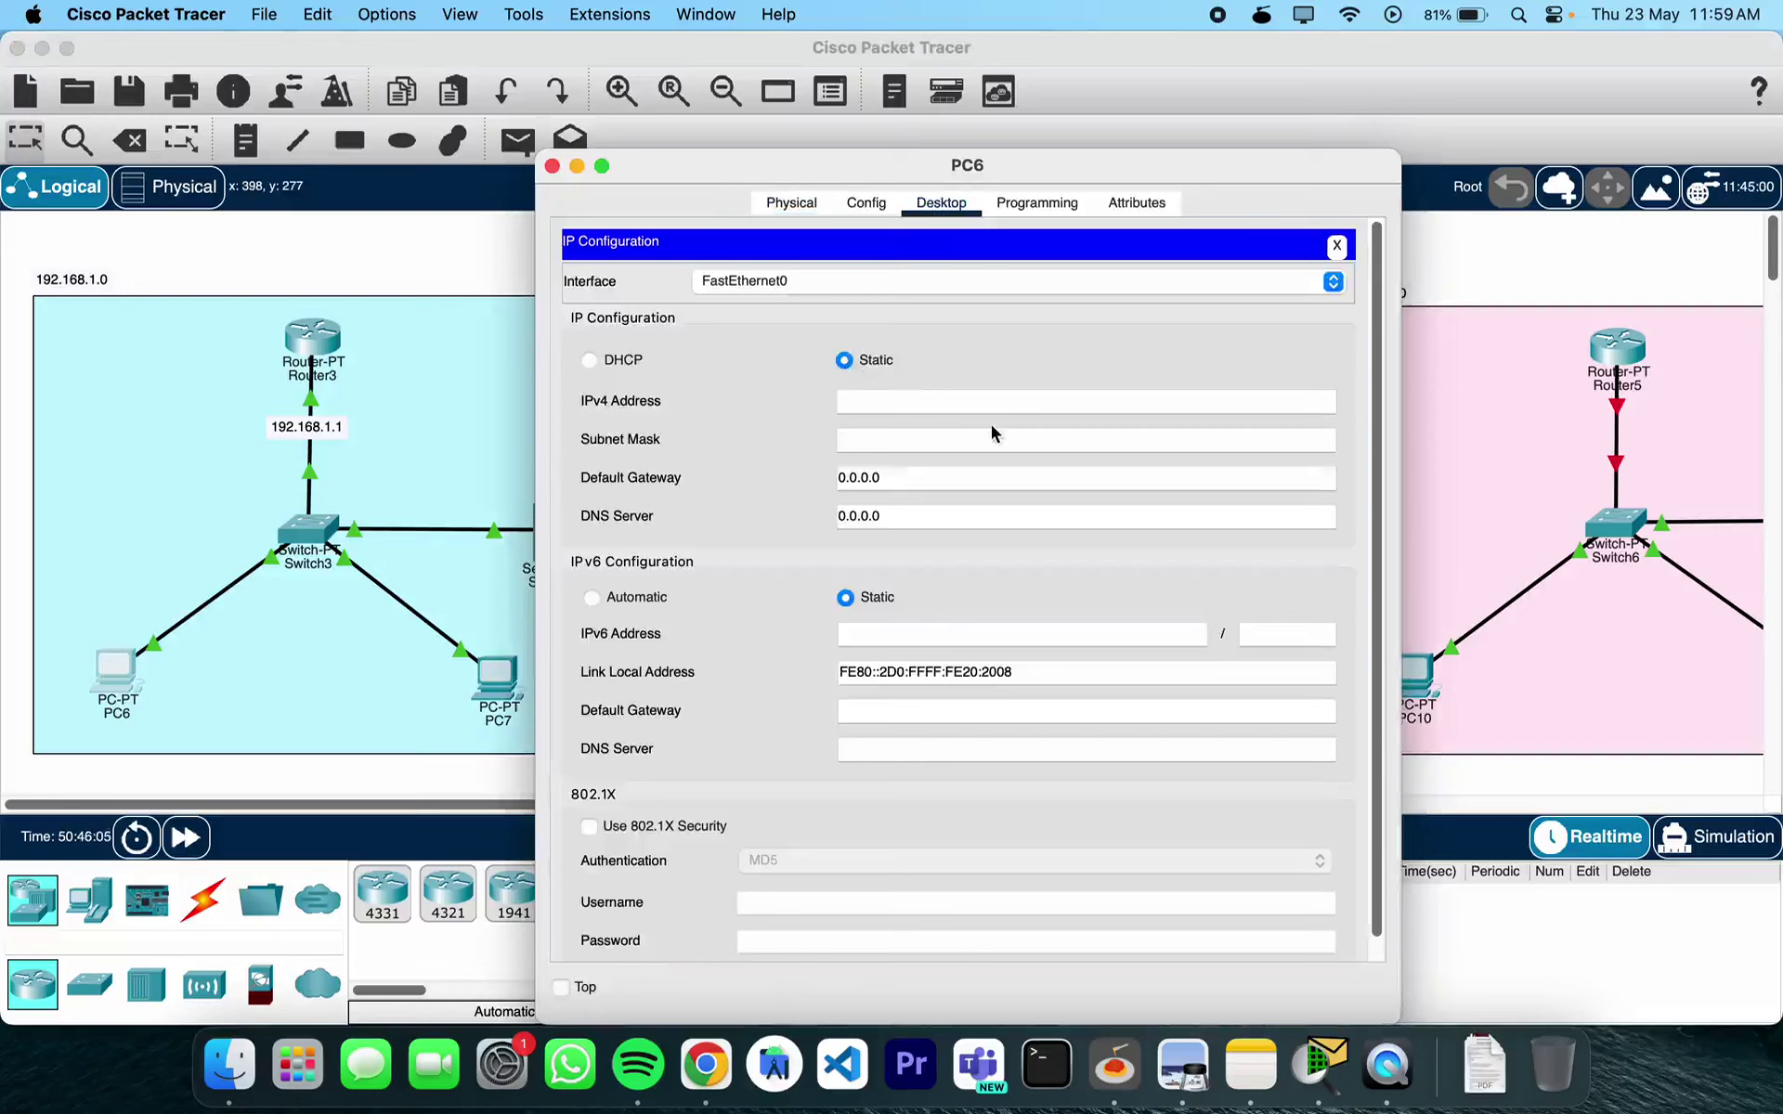
{"action": "left_click", "coordinate": [590, 363]}
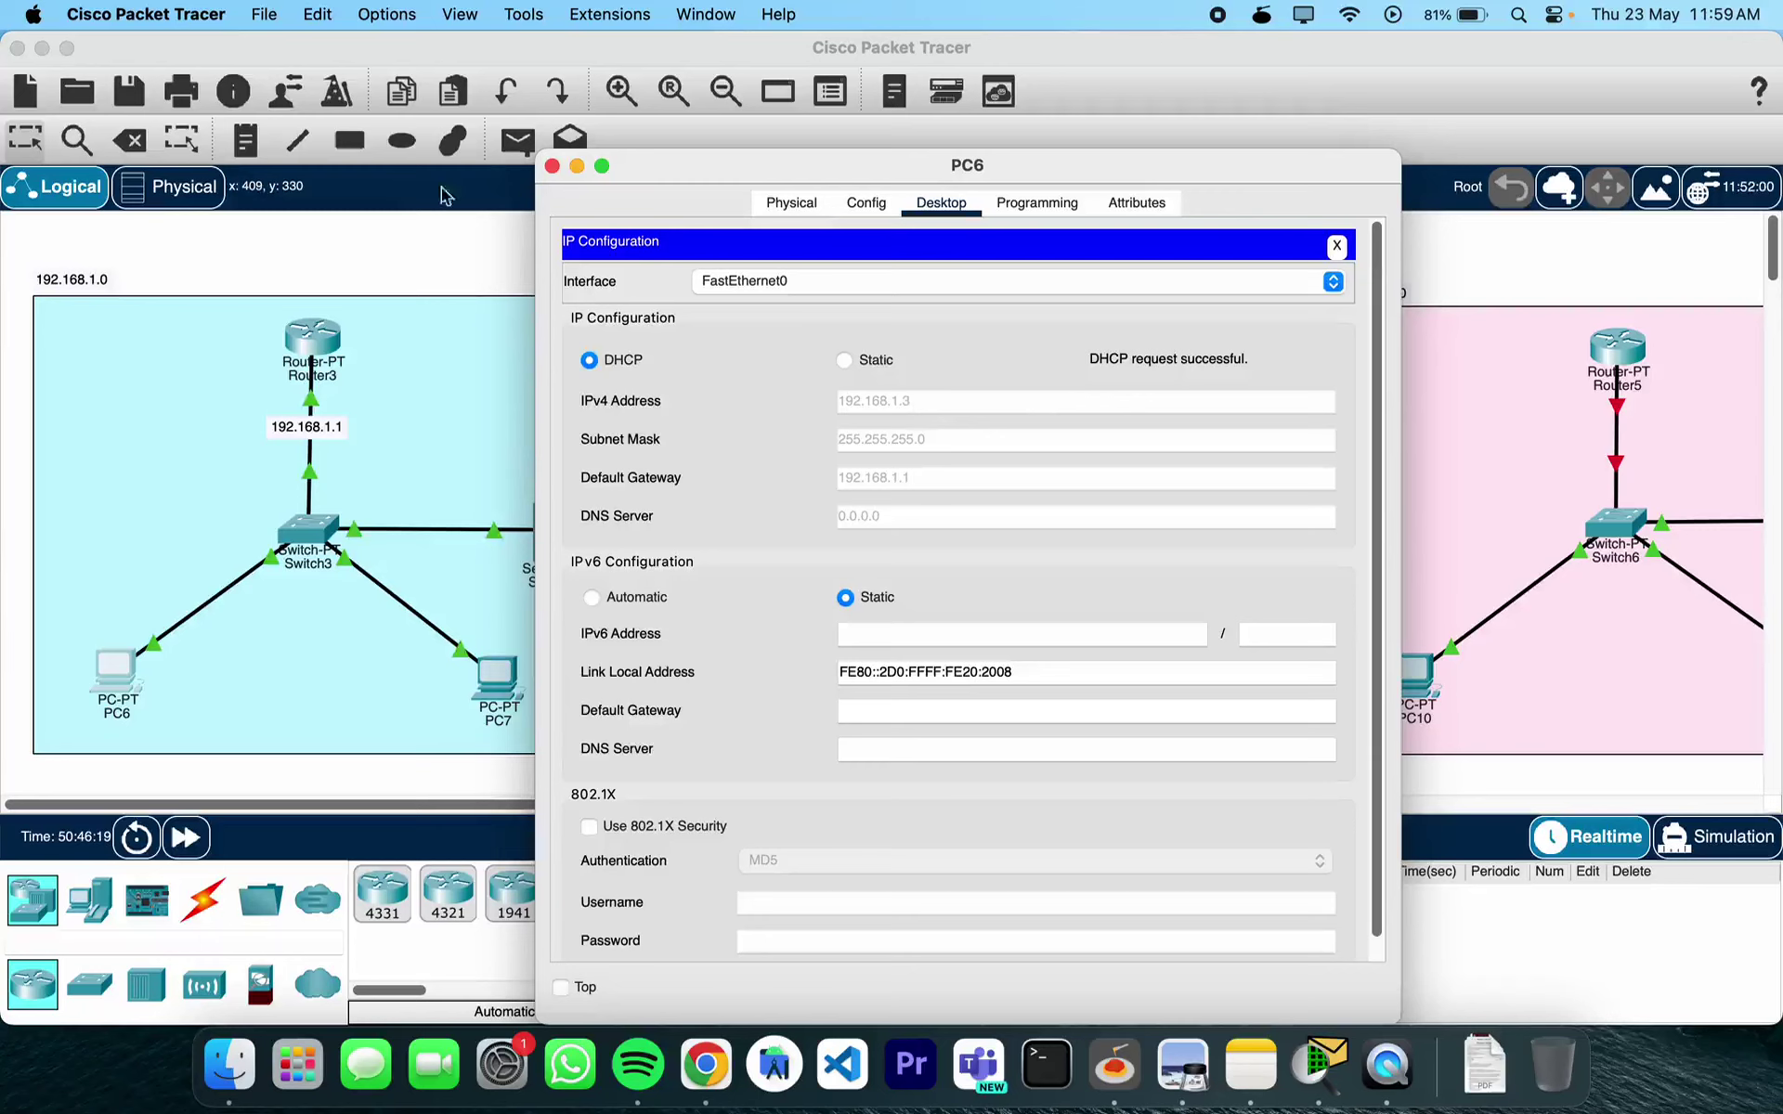
{"action": "left_click", "coordinate": [550, 166]}
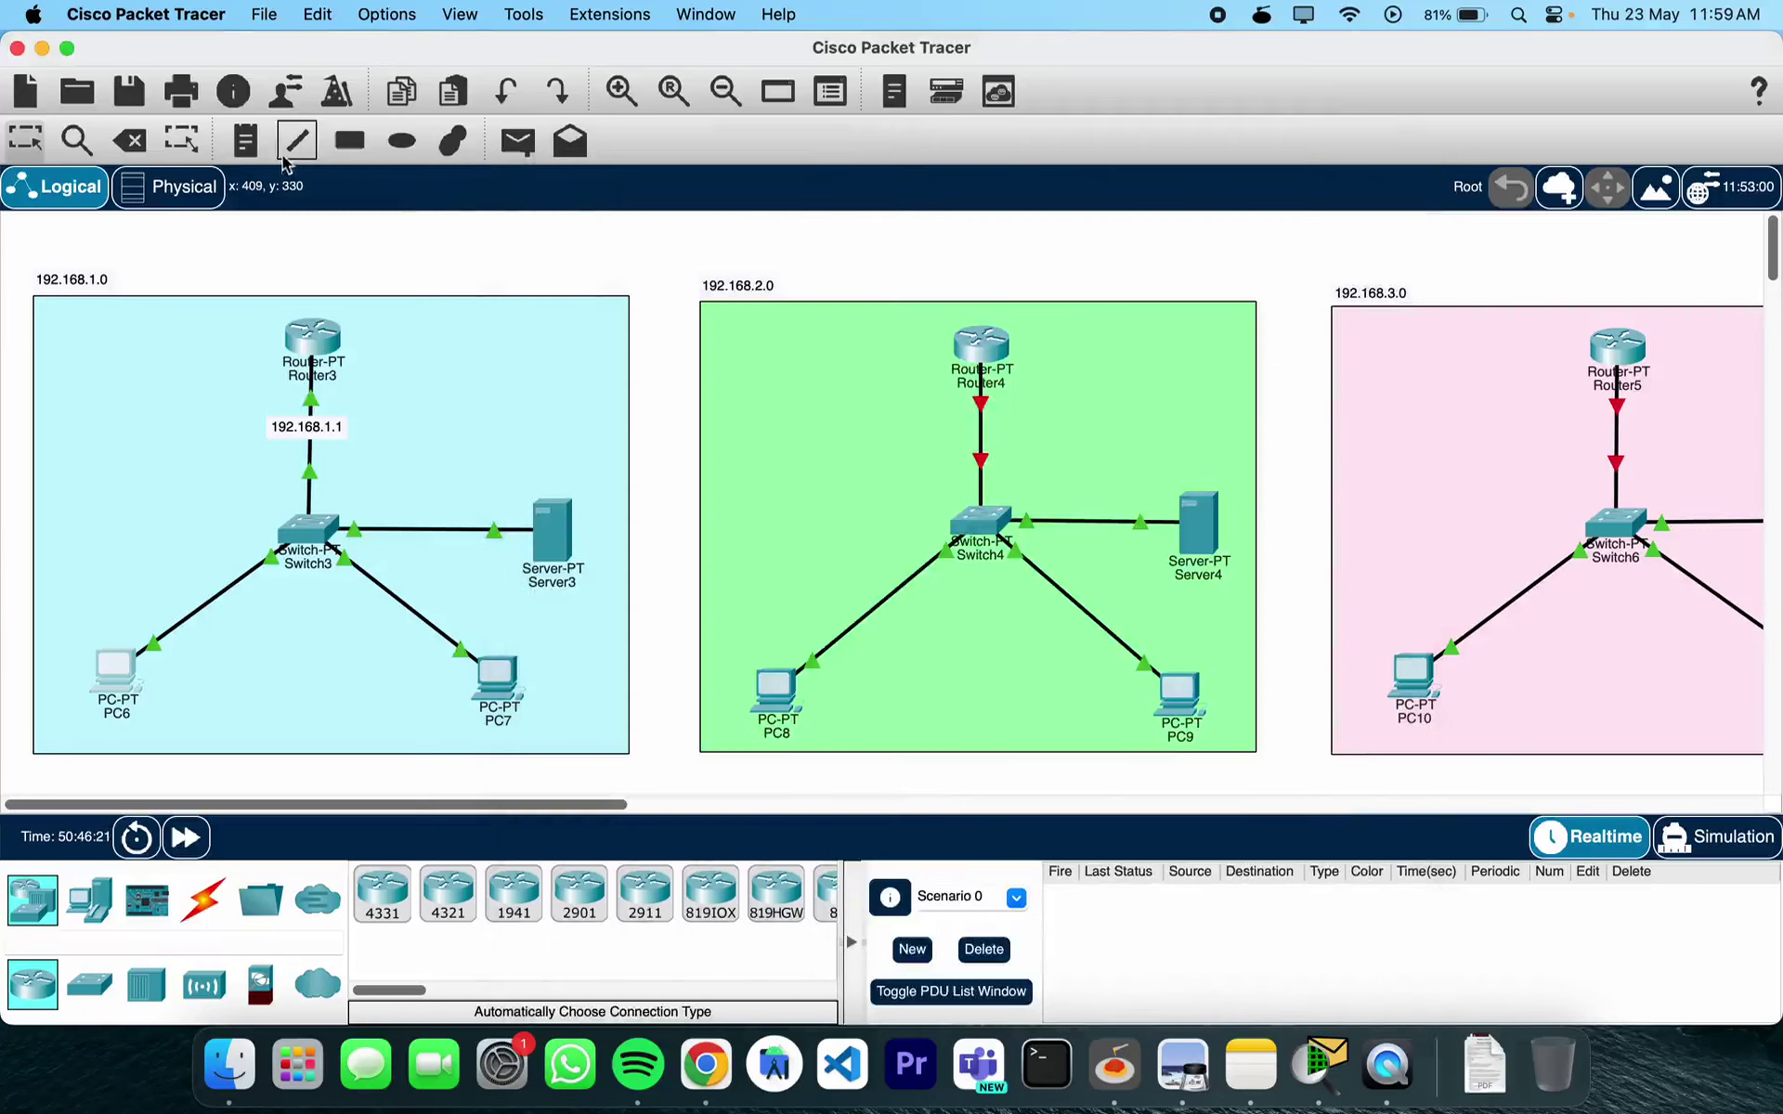
Add a note reading 192.168.1.3 below PC6
{"action": "left_click", "coordinate": [74, 726]}
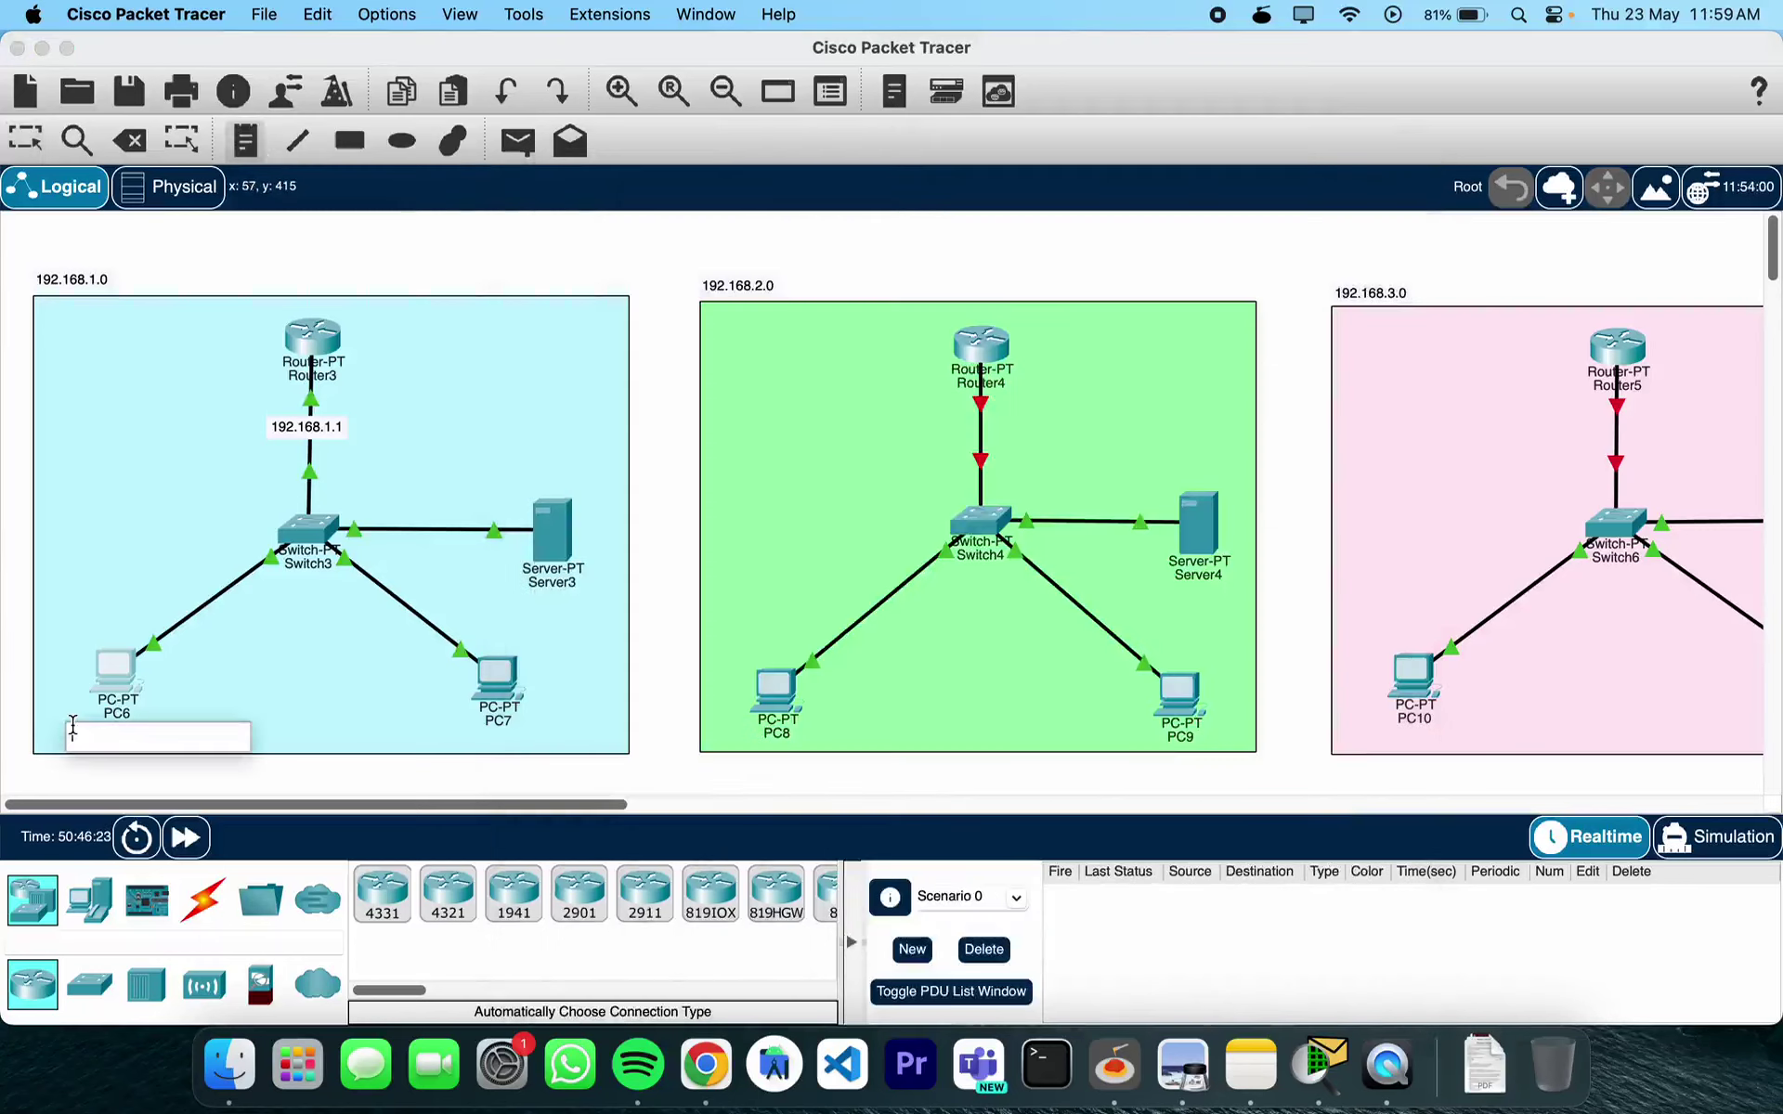
{"action": "type", "text": "192.168.1.0"}
{"action": "key", "text": "BackSpace"}
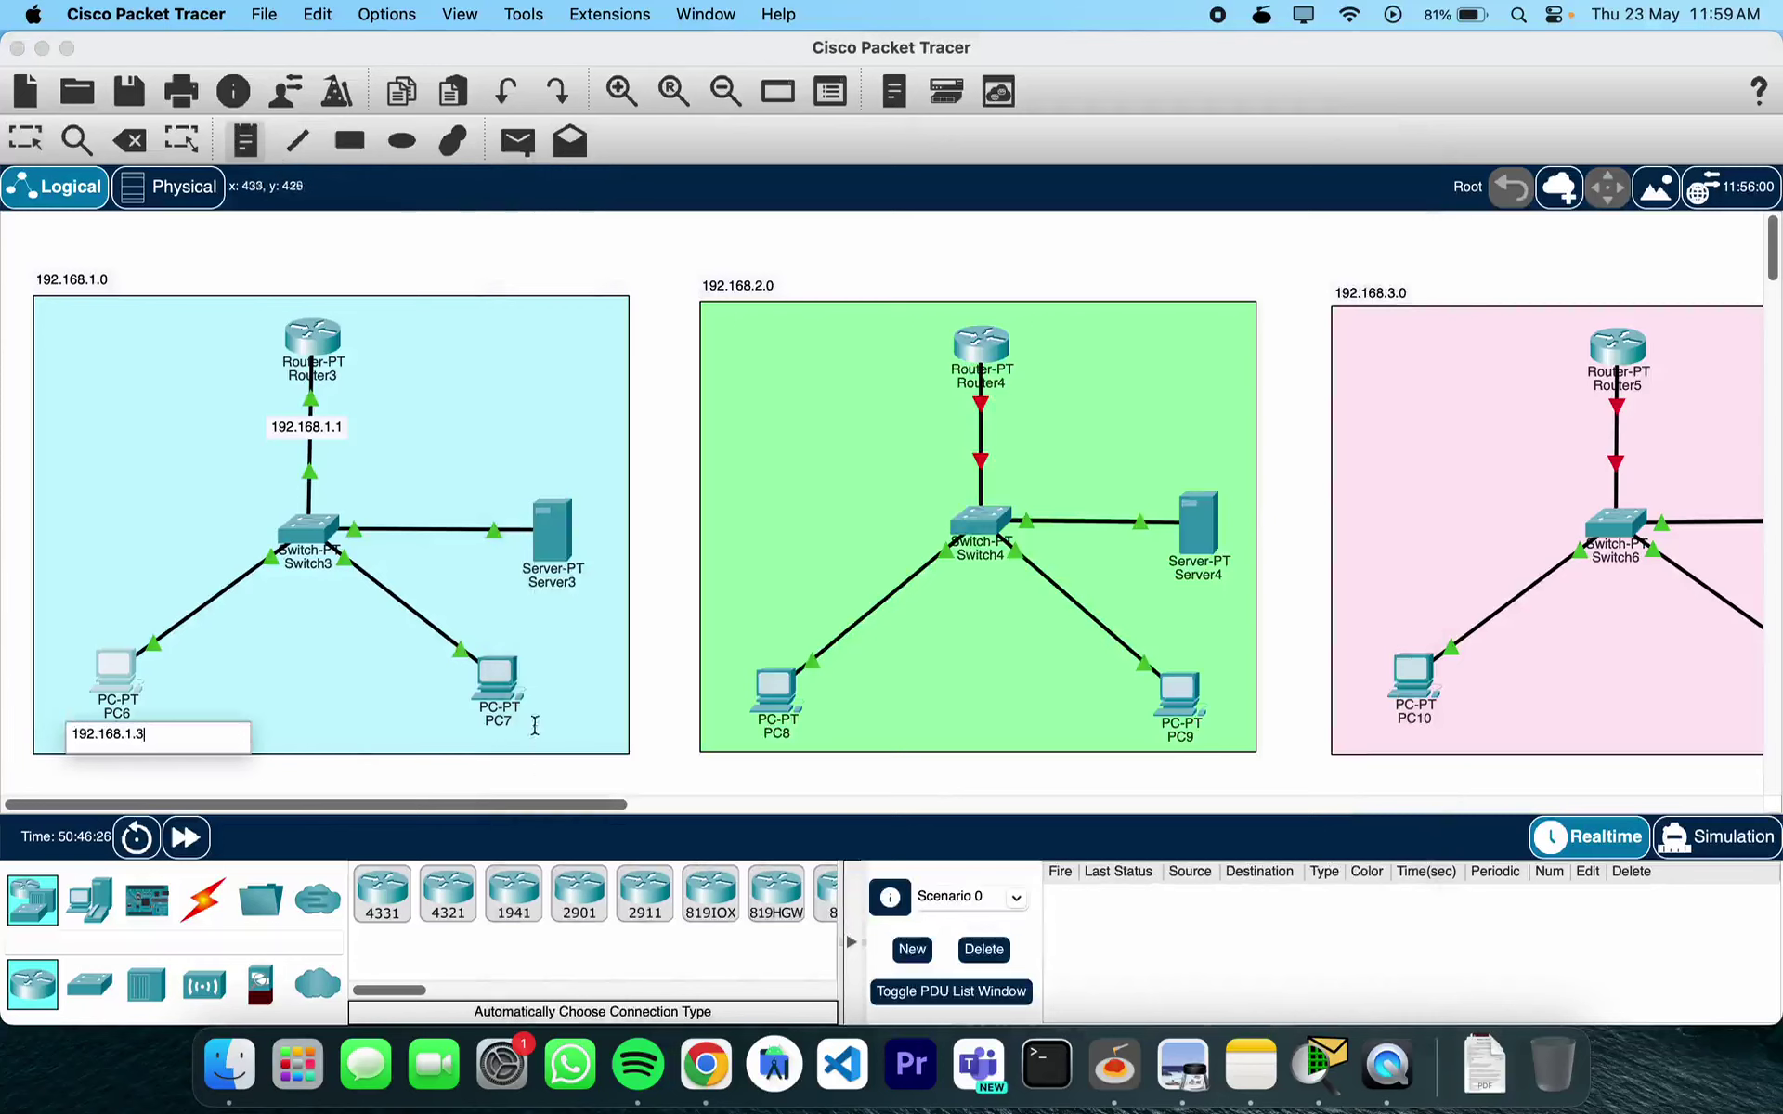
{"action": "key", "text": "Escape"}
Set PC7's IP configuration to DHCP so it obtains its address from the server
{"action": "left_click", "coordinate": [498, 679]}
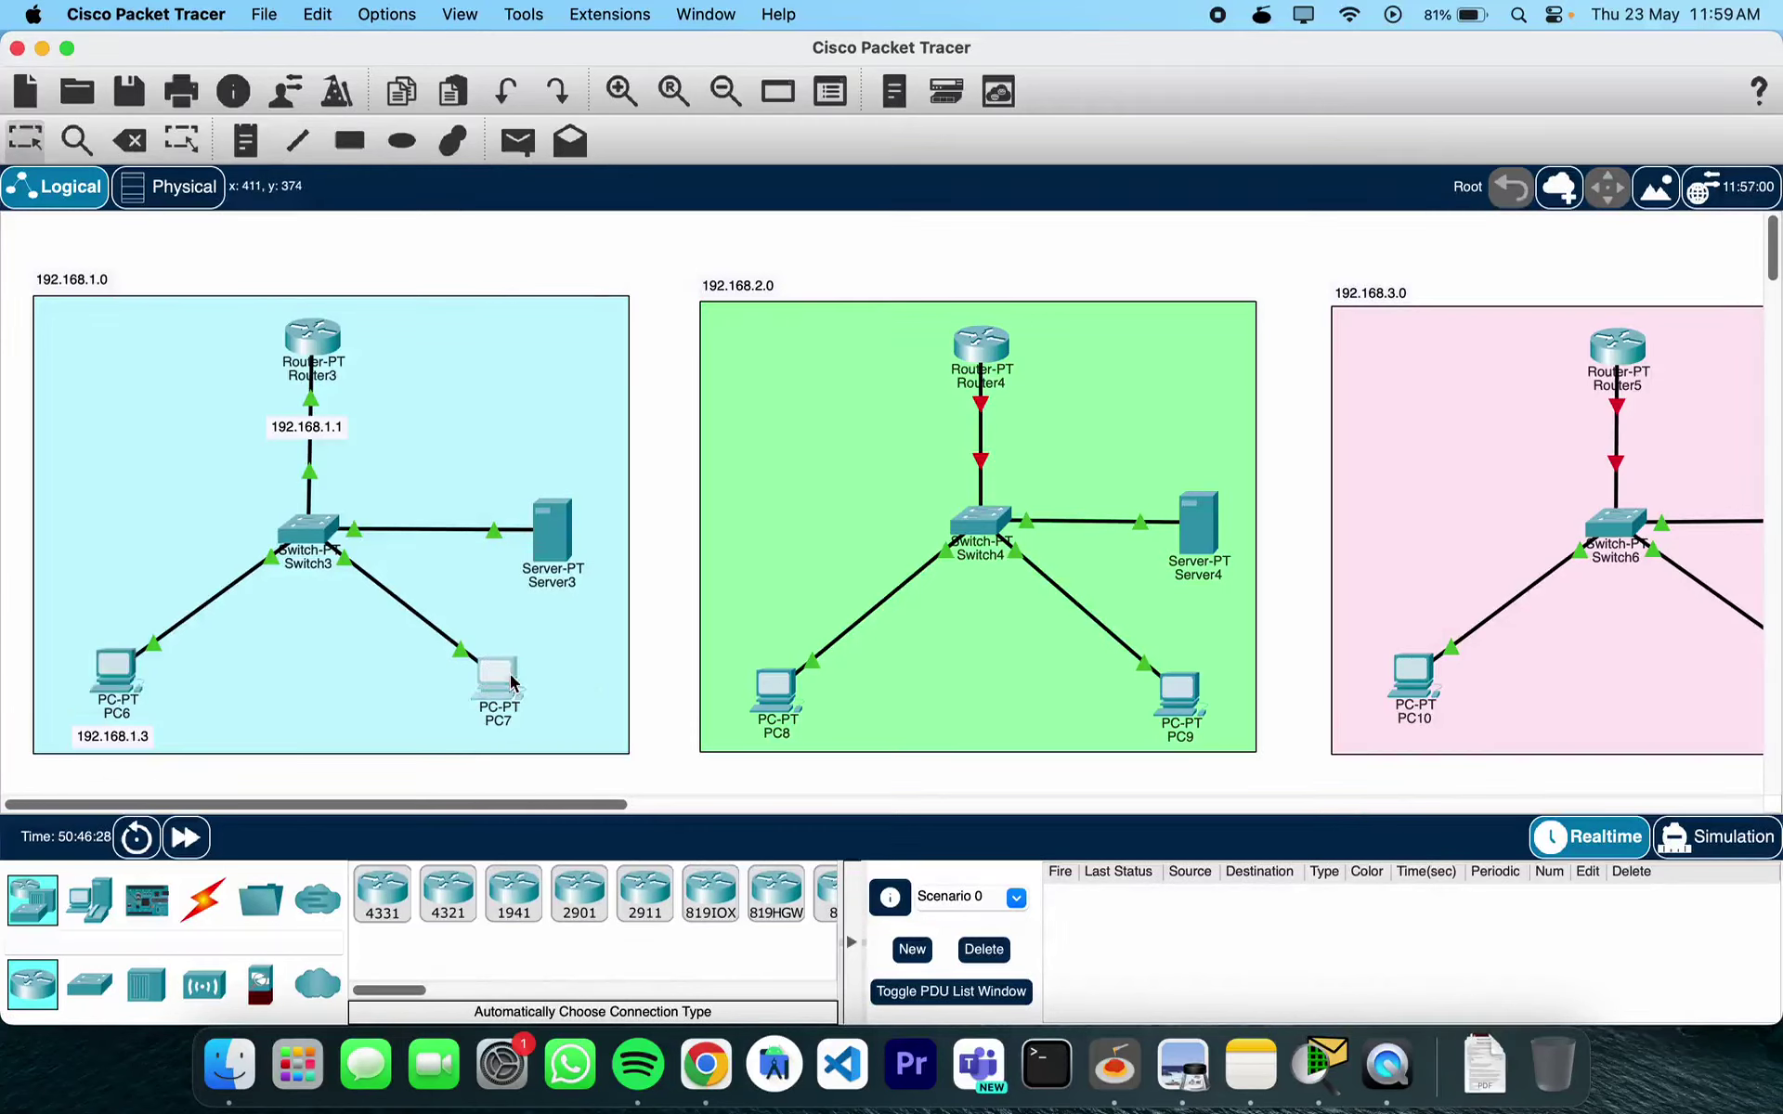
{"action": "left_click", "coordinate": [940, 204]}
{"action": "left_click", "coordinate": [678, 322]}
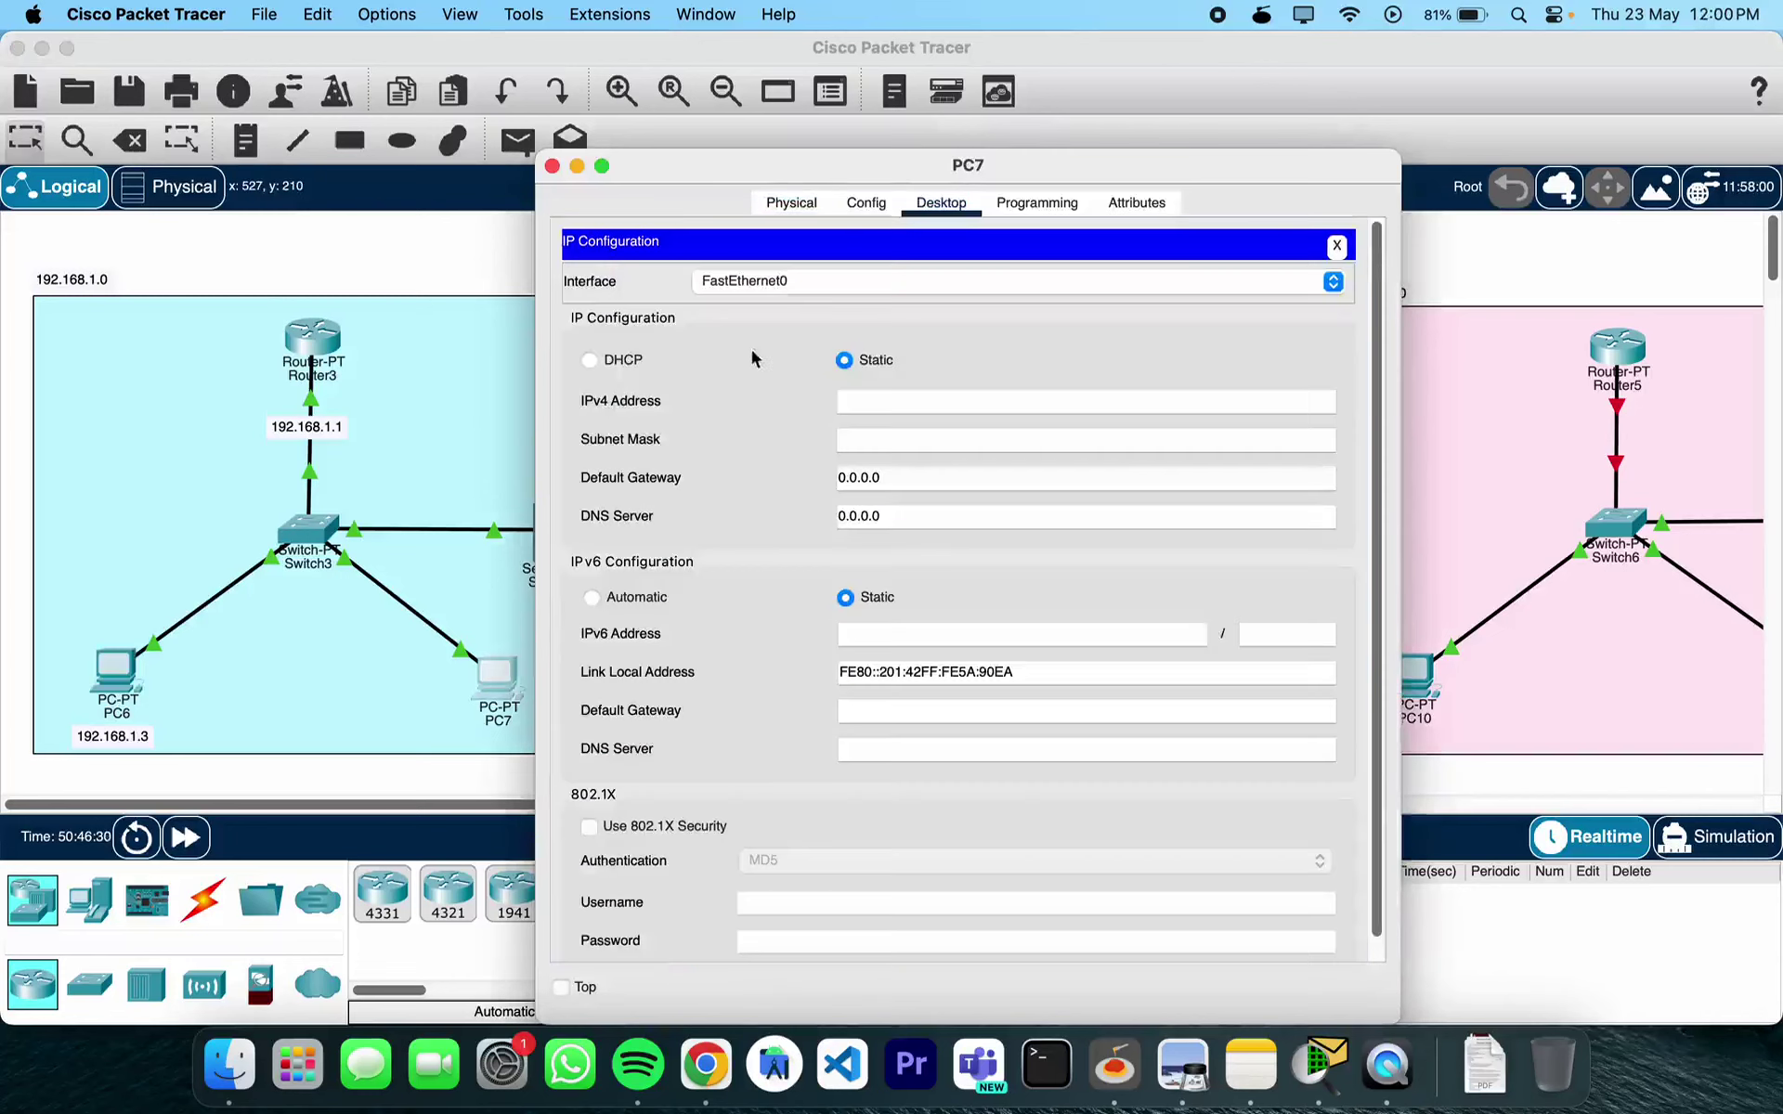
{"action": "left_click", "coordinate": [589, 360]}
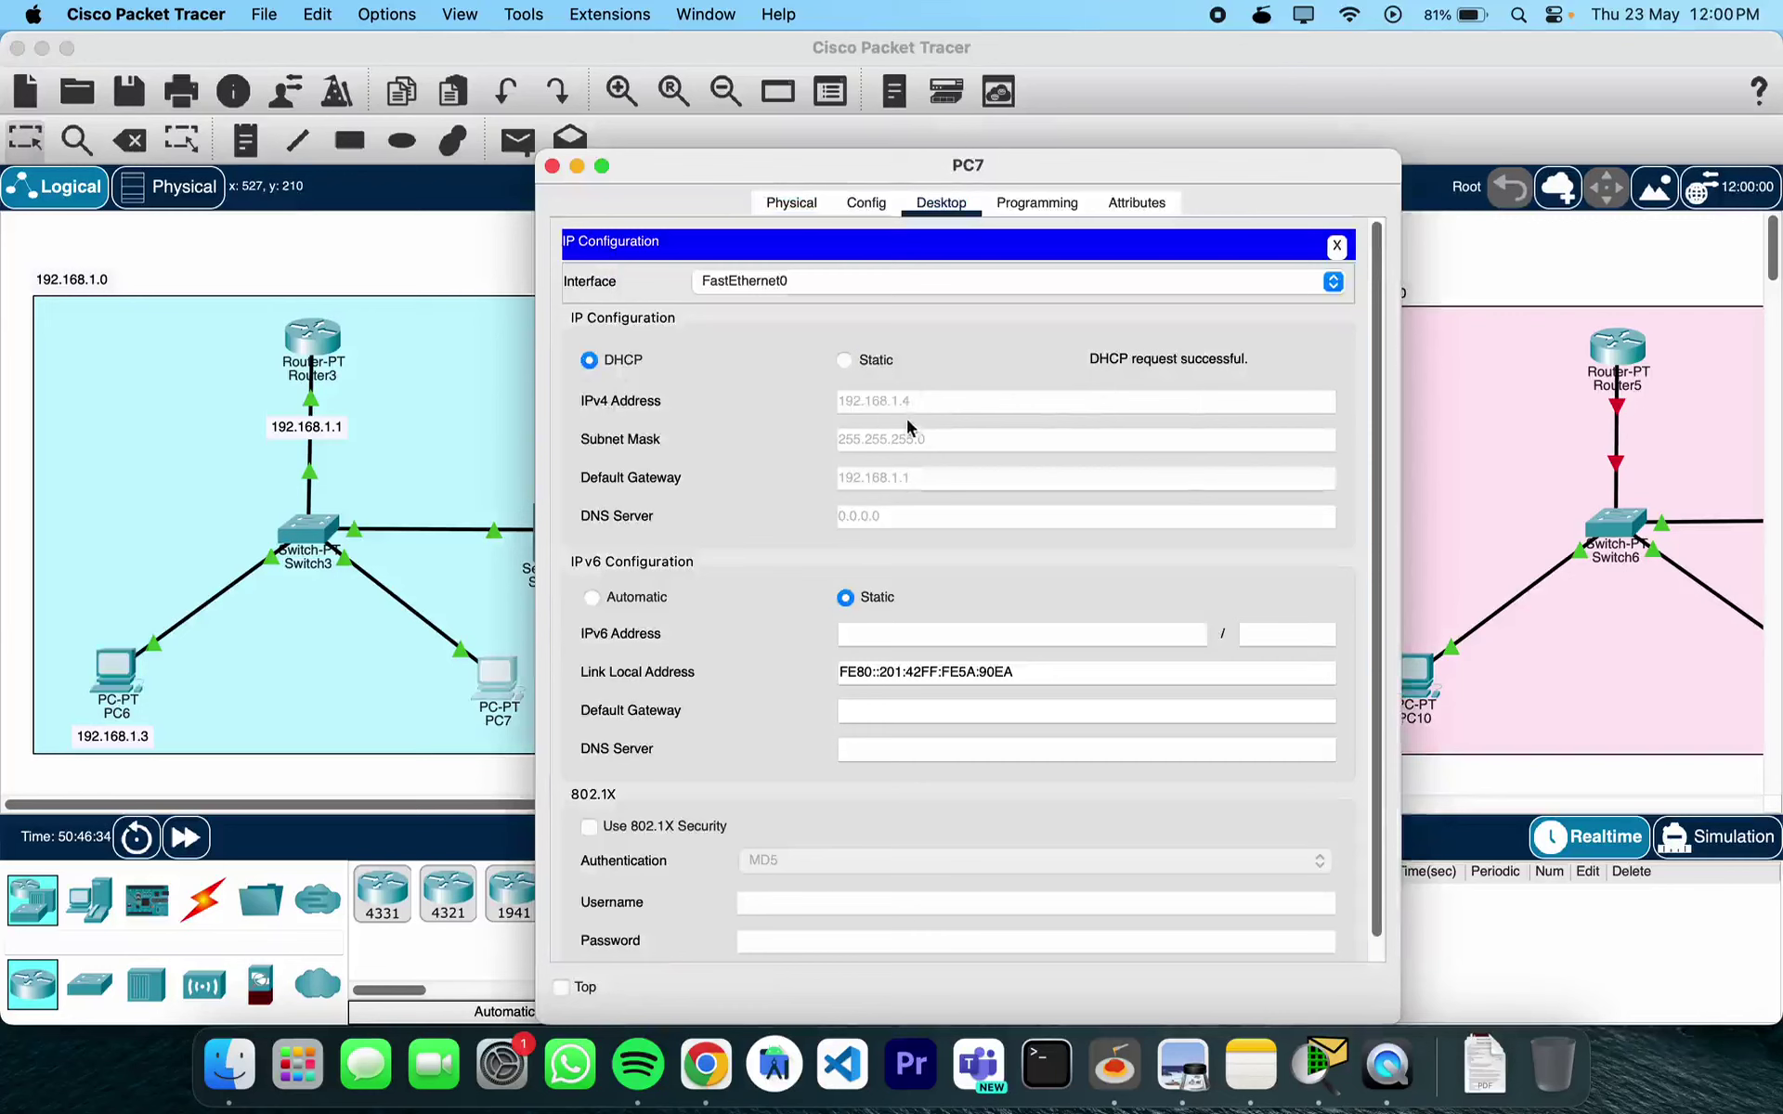
{"action": "left_click", "coordinate": [551, 166]}
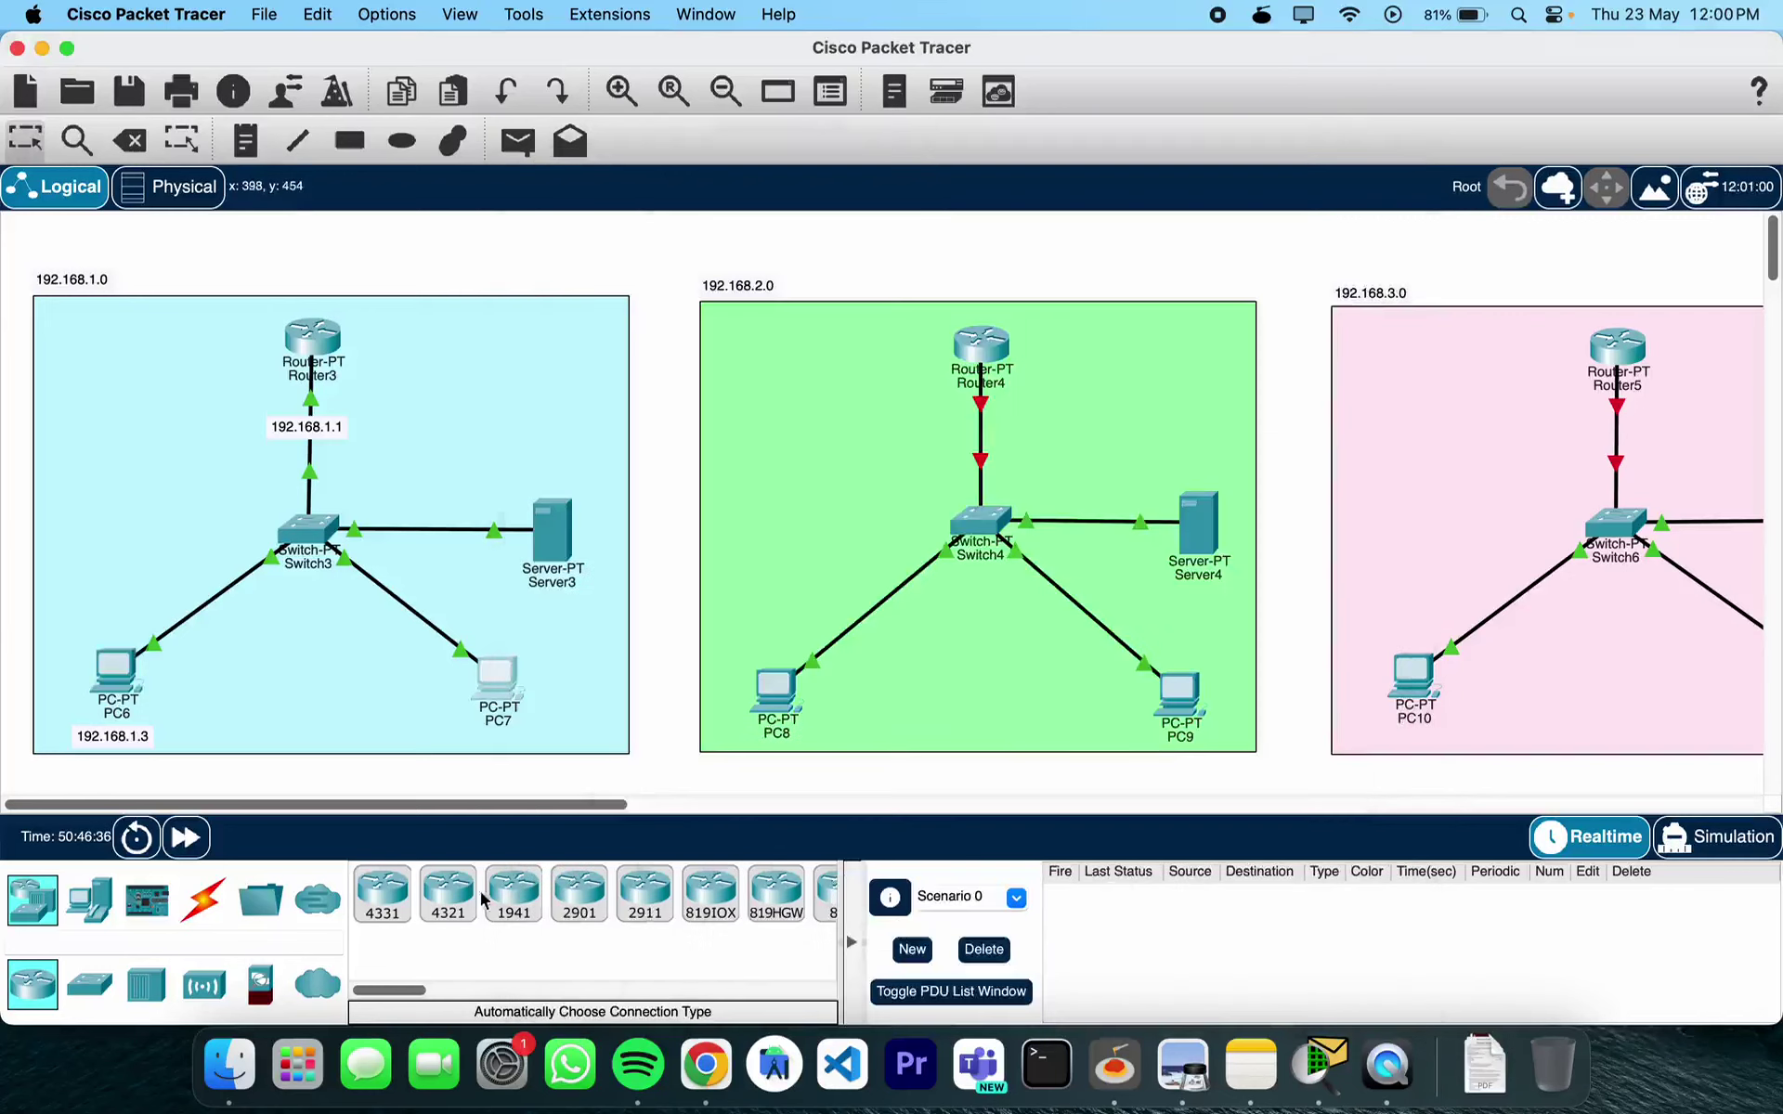
Add a note reading 192.168.1.4 below PC7 and nudge it up inside the blue network area
{"action": "left_click", "coordinate": [245, 141]}
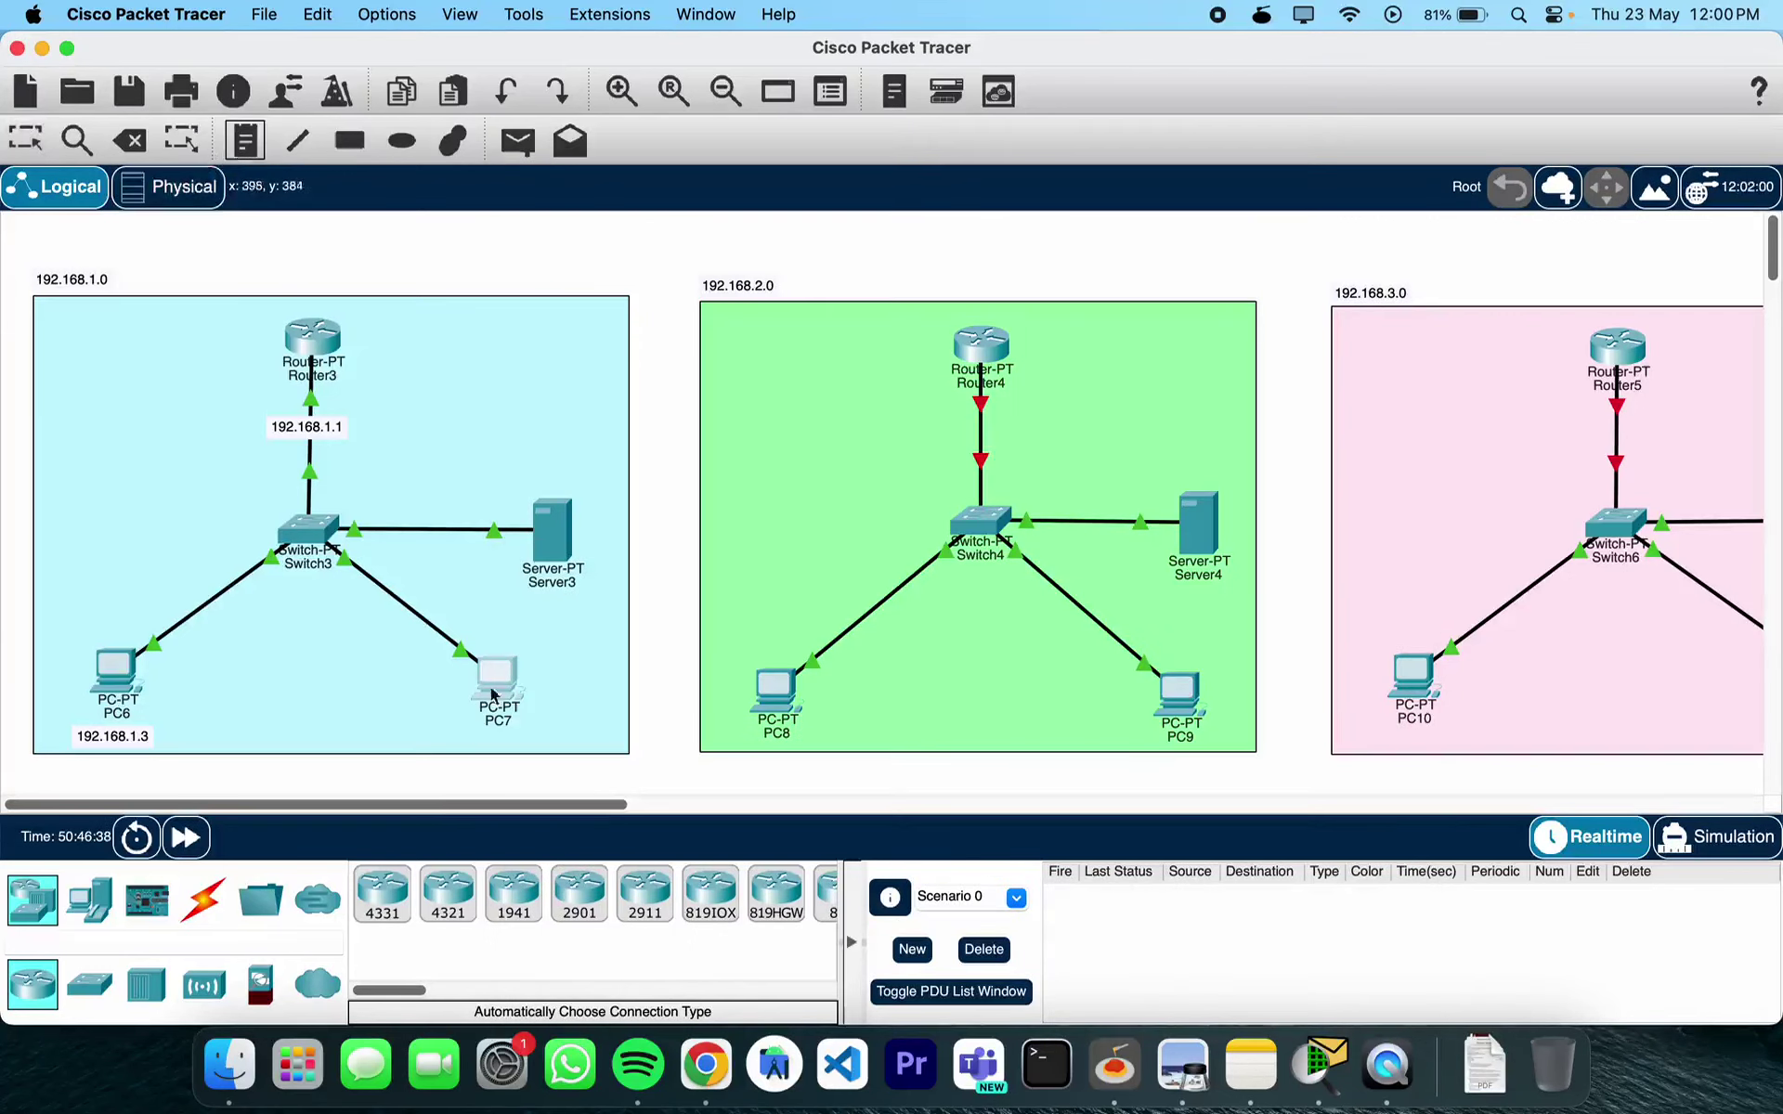
{"action": "left_click", "coordinate": [461, 740]}
{"action": "type", "text": "192.168.1.0"}
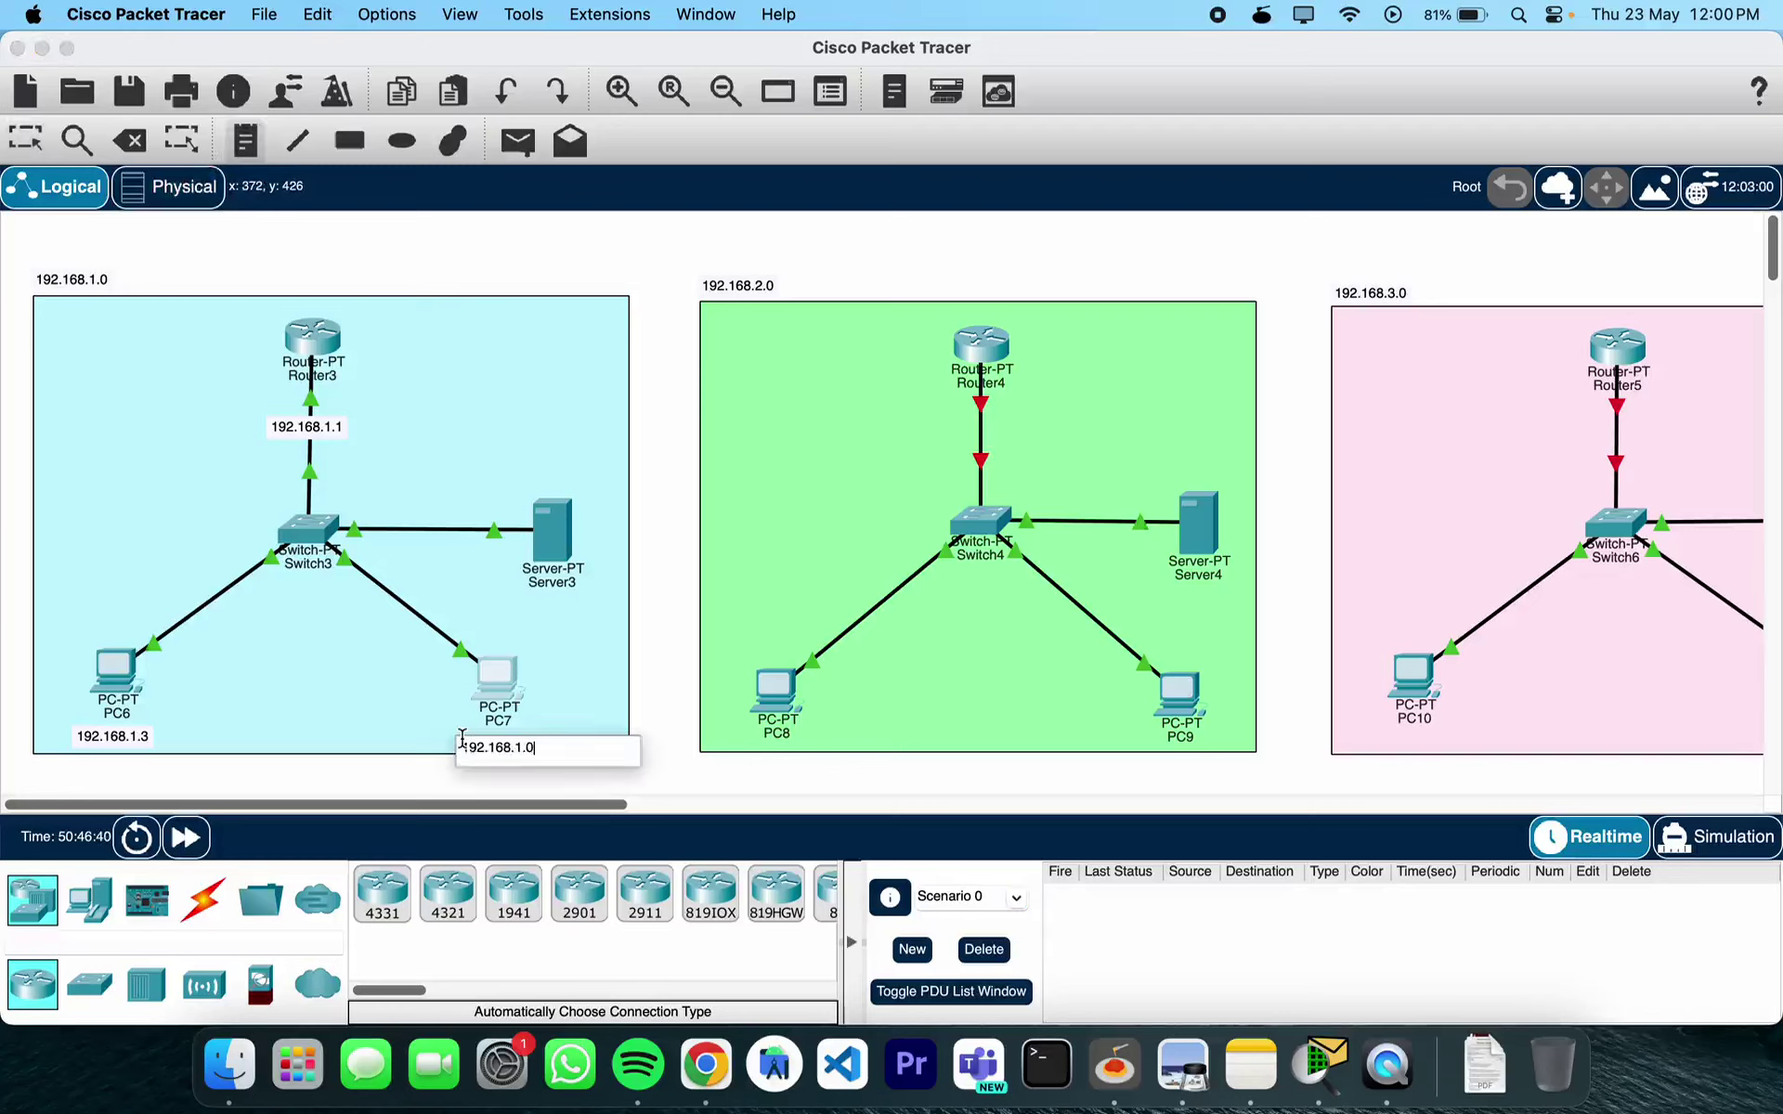
{"action": "type", "text": "4"}
{"action": "left_click", "coordinate": [26, 141]}
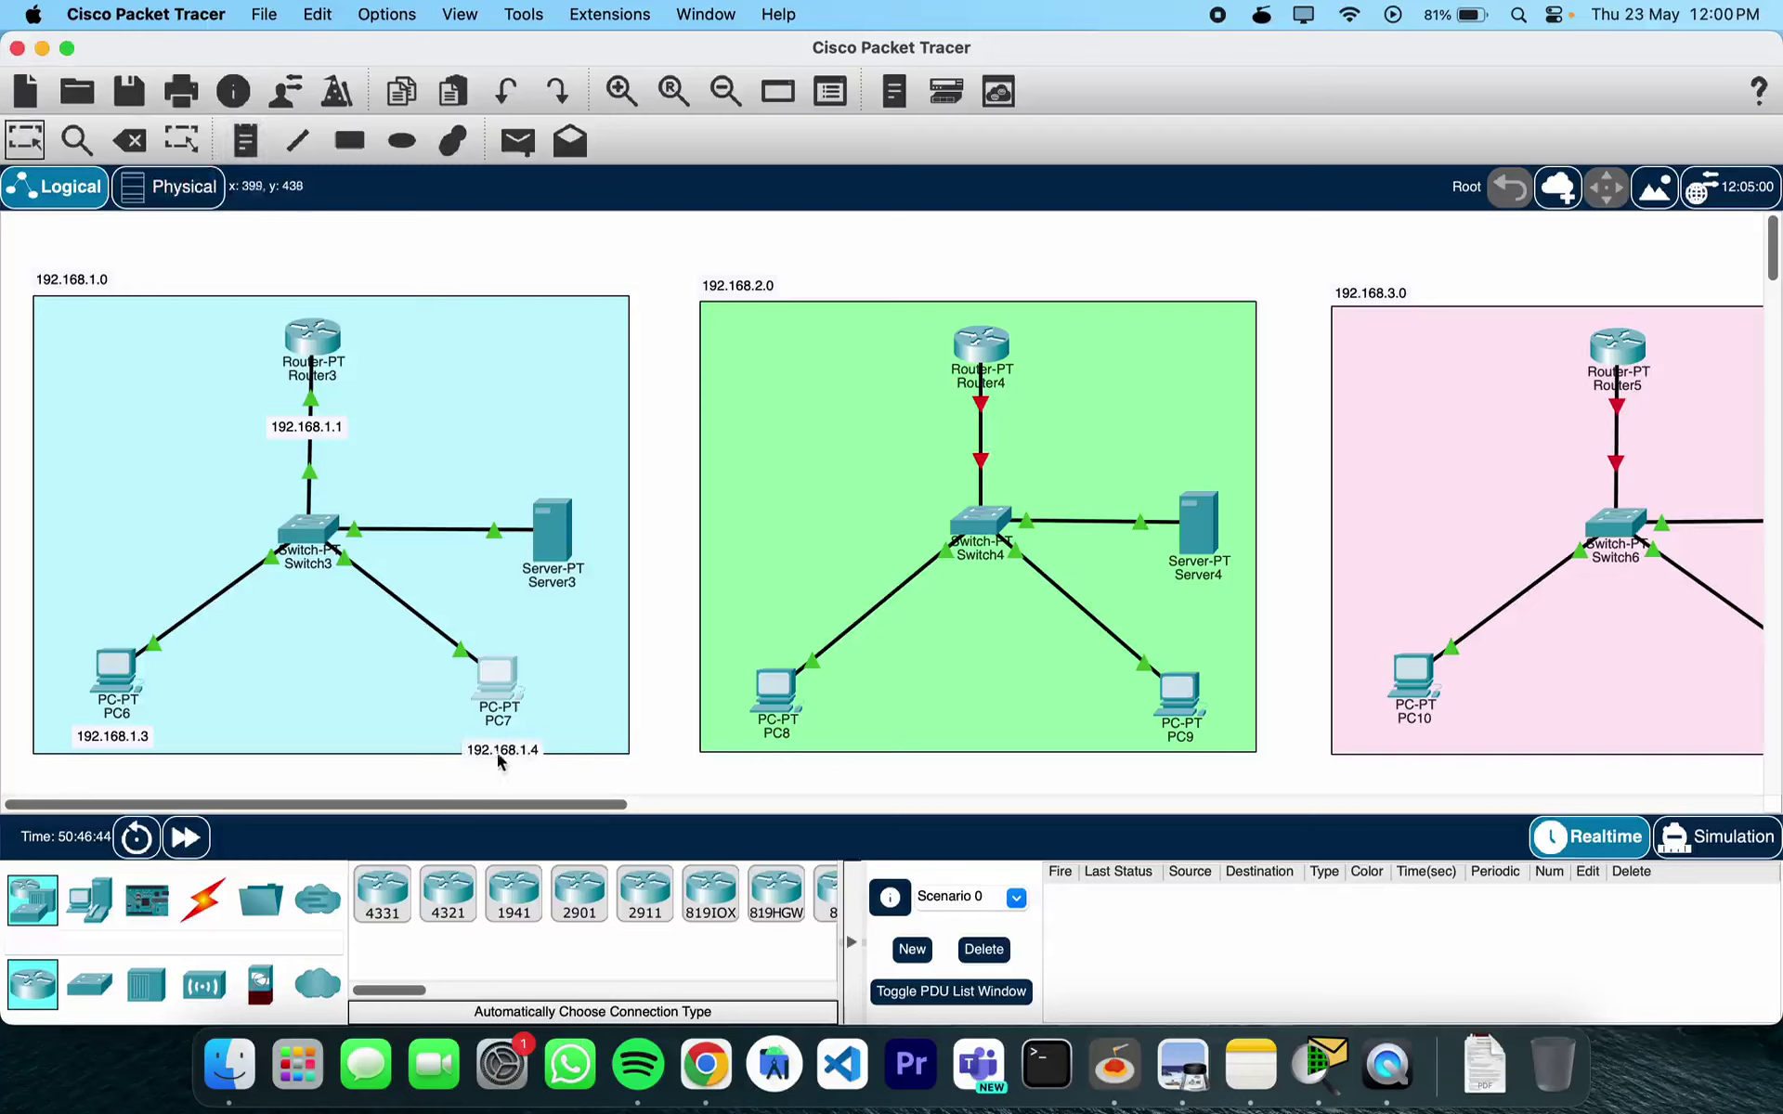
{"action": "left_click_drag", "start_coordinate": [502, 750], "coordinate": [502, 740]}
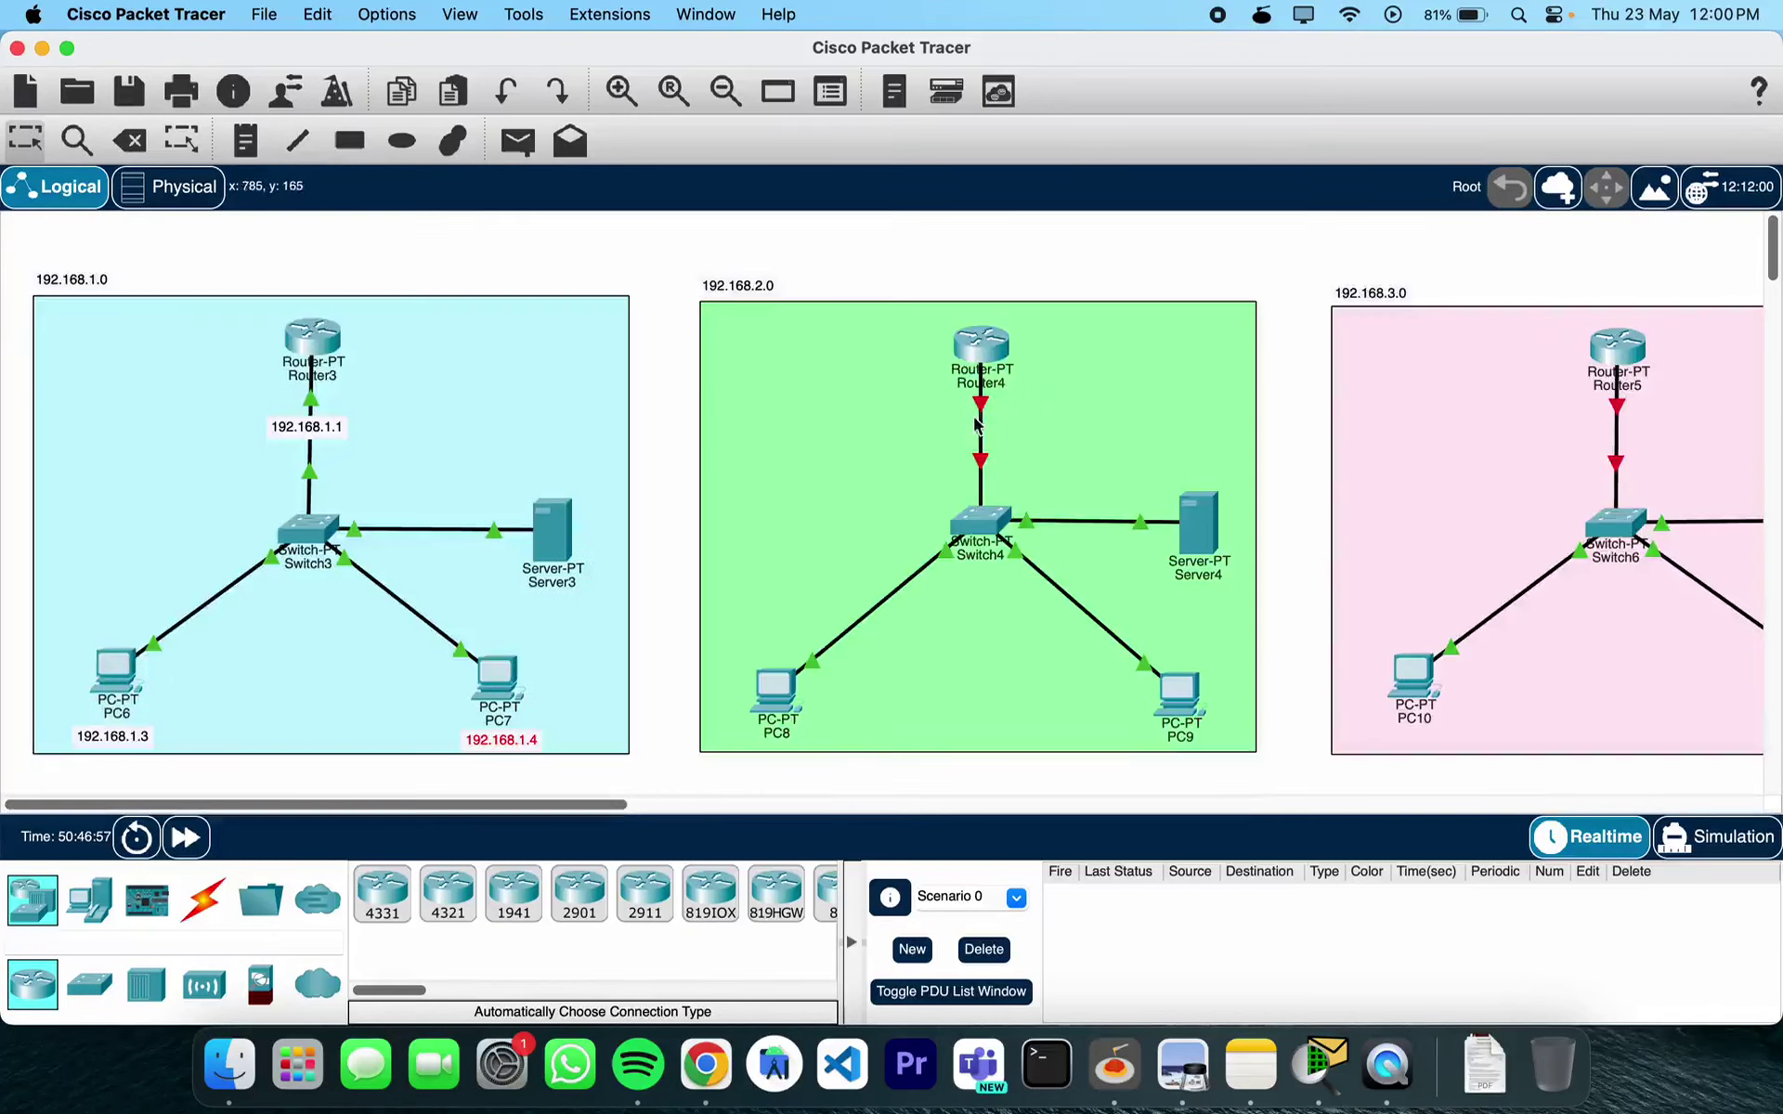
Configure Router4's FastEthernet0/0 with IP address 192.168.2.1 and subnet mask 255.255.255.0, copy the address, and turn the port on
{"action": "left_click", "coordinate": [990, 360]}
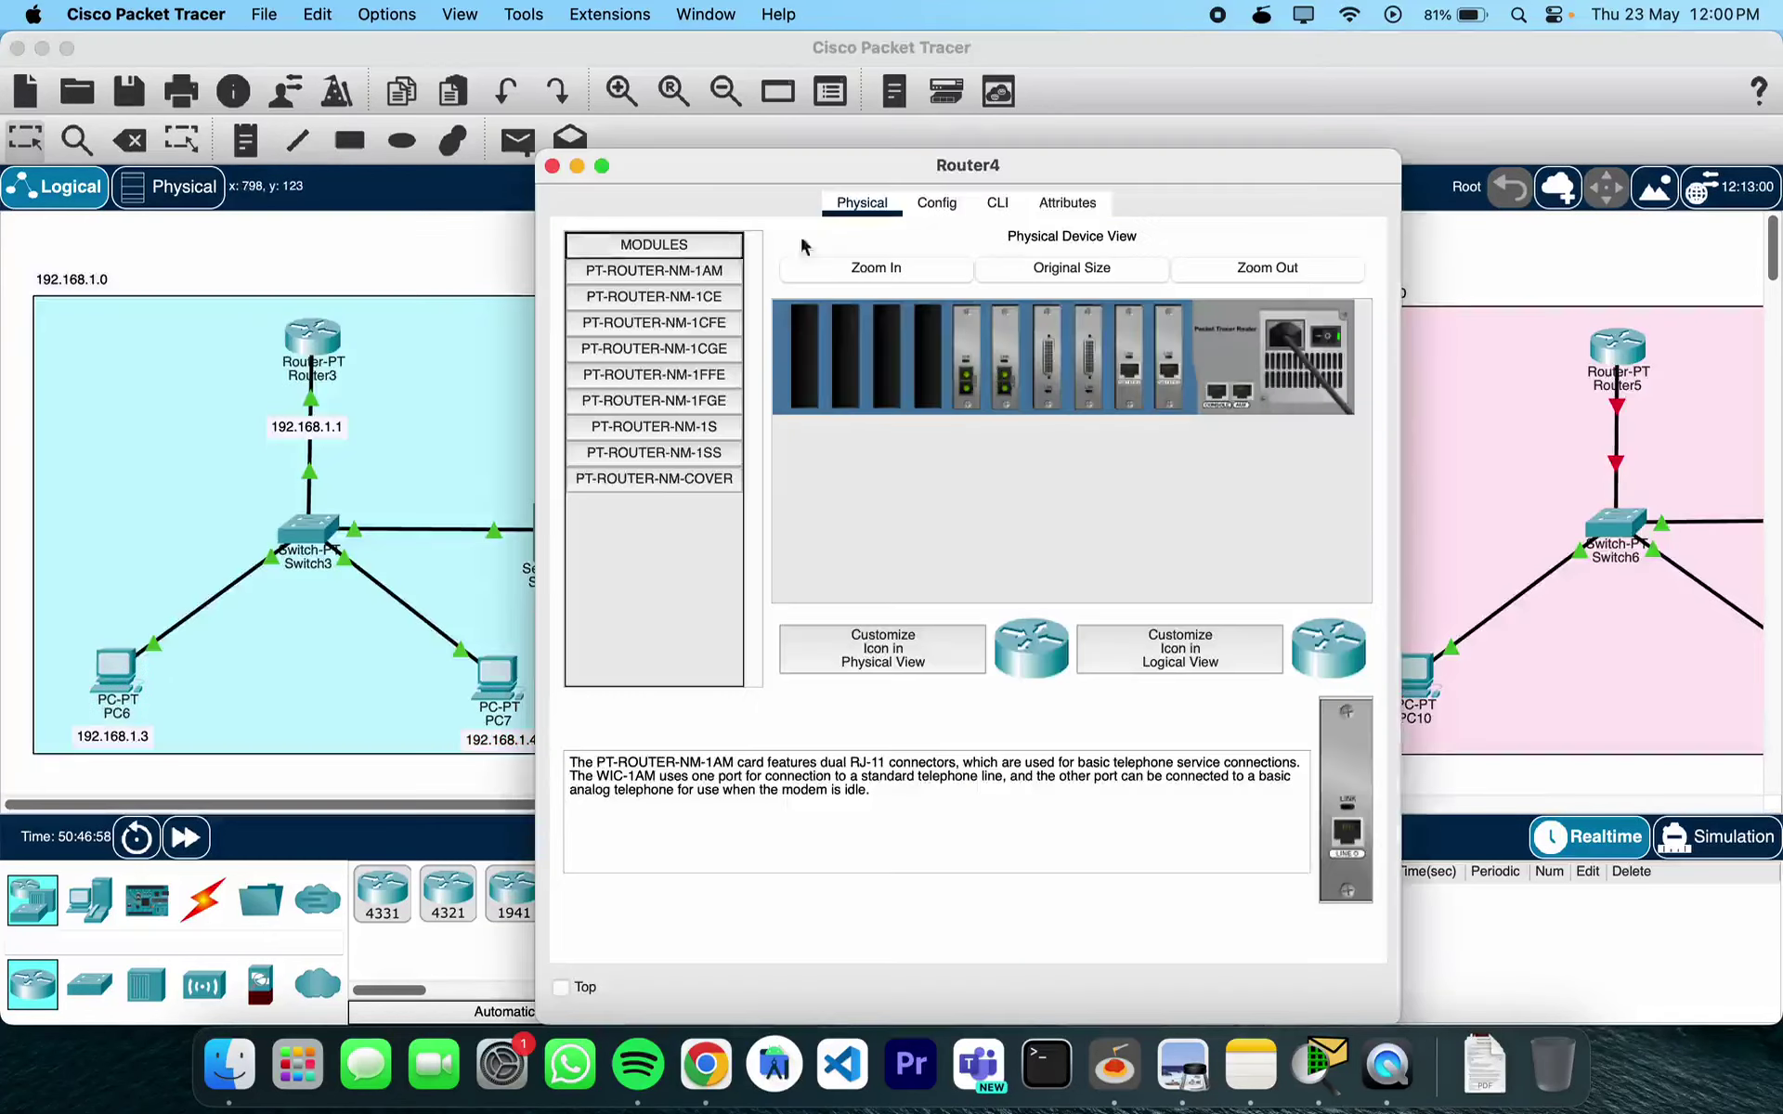
{"action": "left_click", "coordinate": [995, 203]}
{"action": "left_click", "coordinate": [936, 202]}
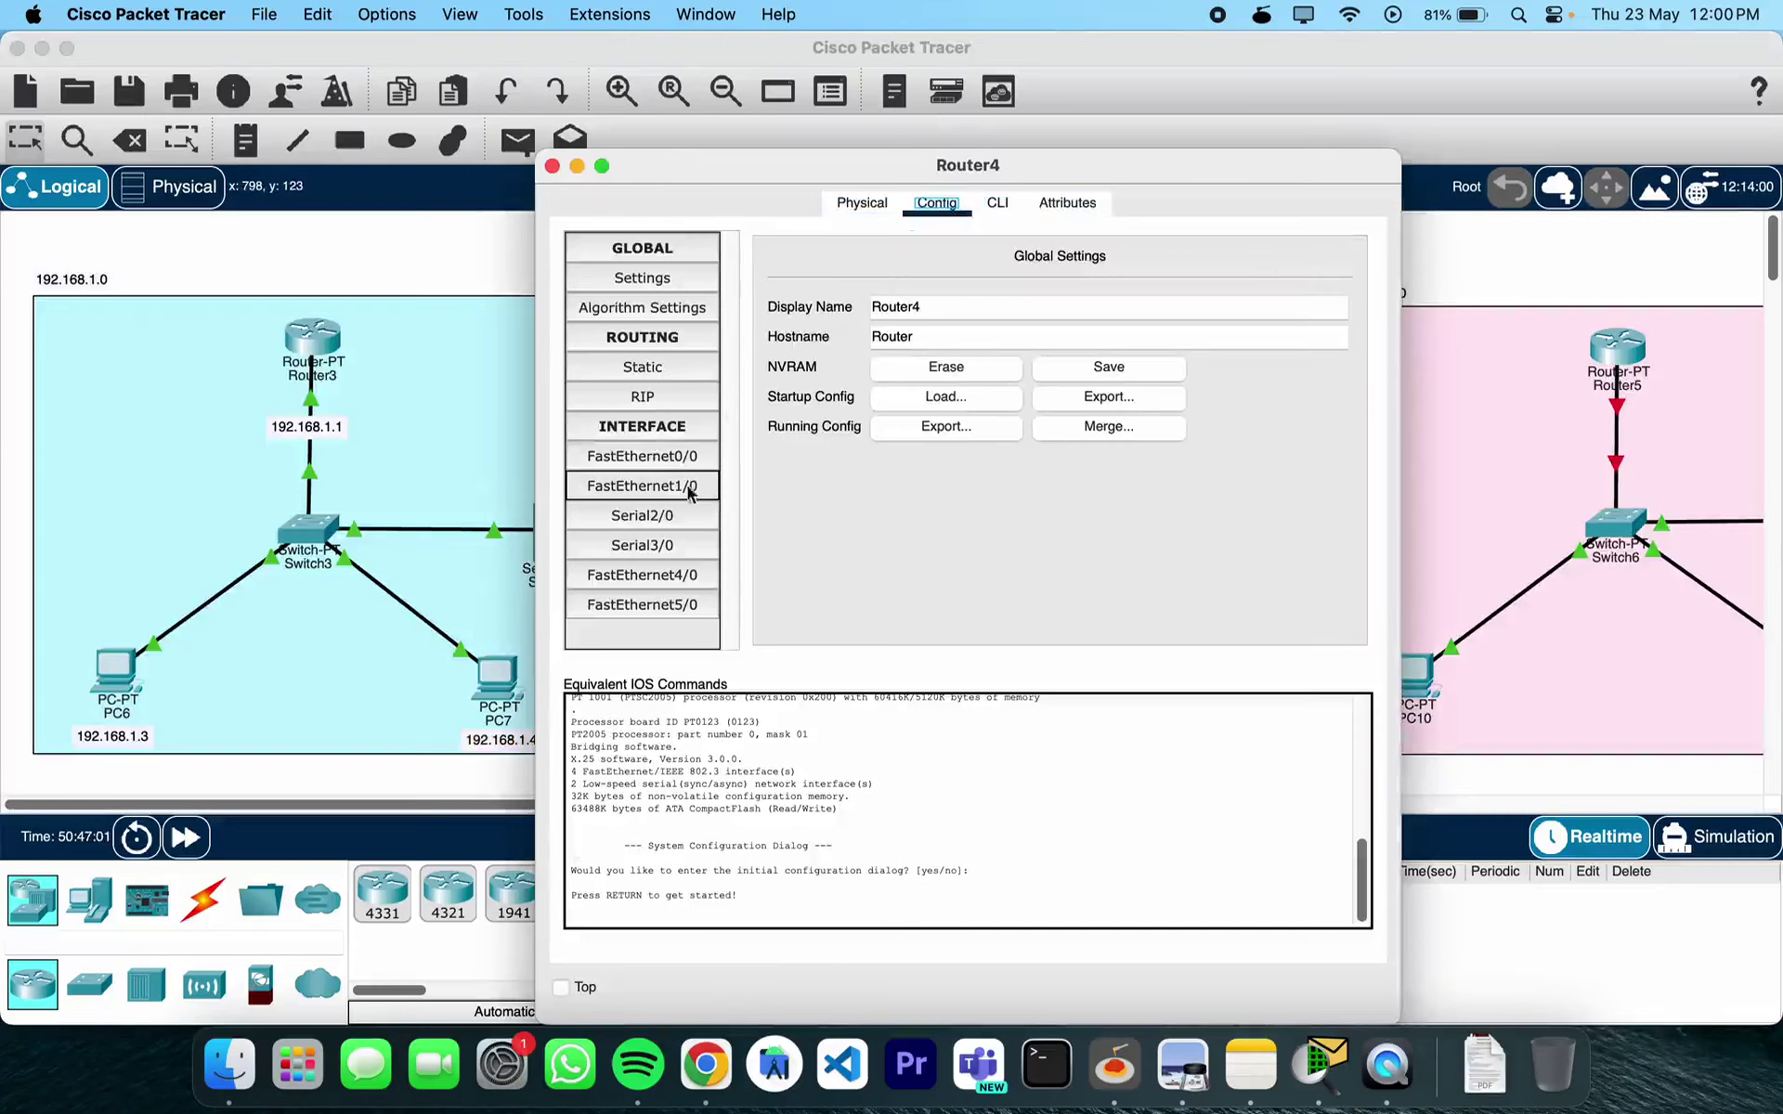
{"action": "left_click", "coordinate": [677, 459]}
{"action": "left_click", "coordinate": [1098, 443]}
{"action": "type", "text": "192.168.1.0"}
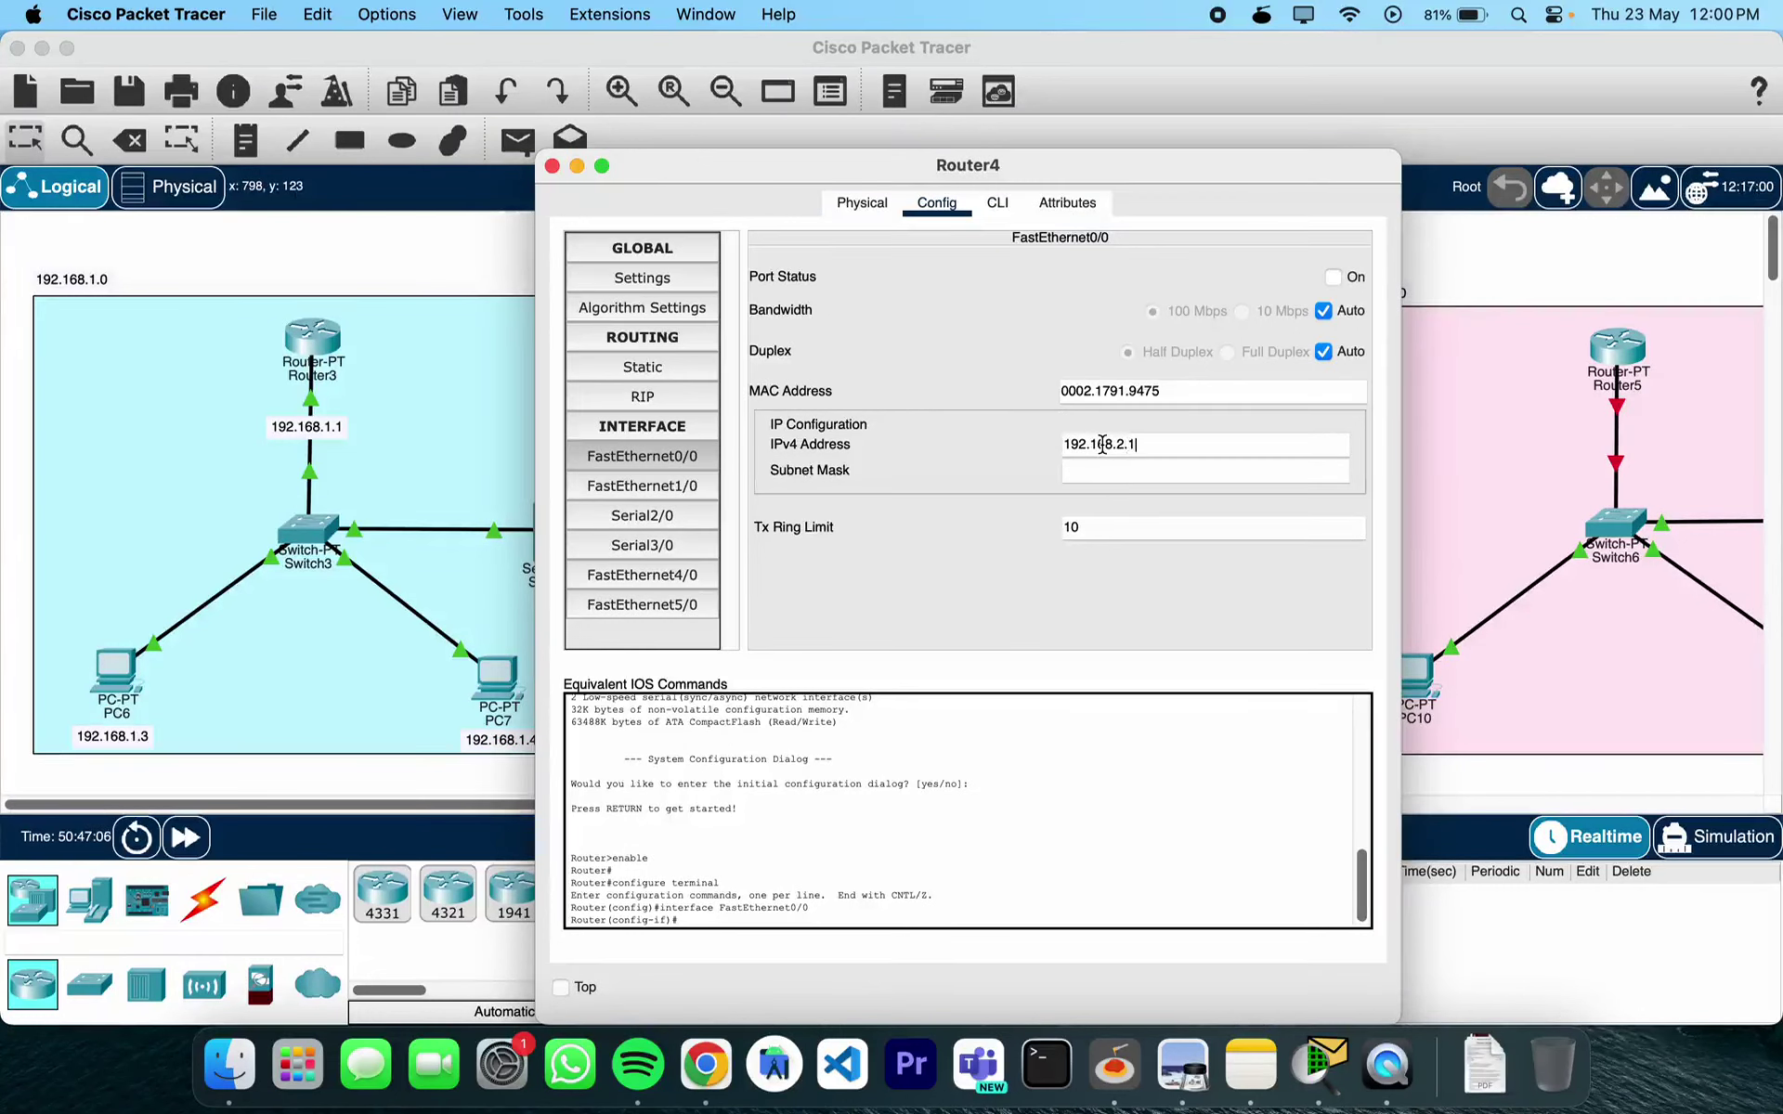
{"action": "double_click", "coordinate": [1102, 443]}
{"action": "key", "text": "super+c"}
{"action": "left_click", "coordinate": [1156, 471]}
{"action": "left_click", "coordinate": [1332, 276]}
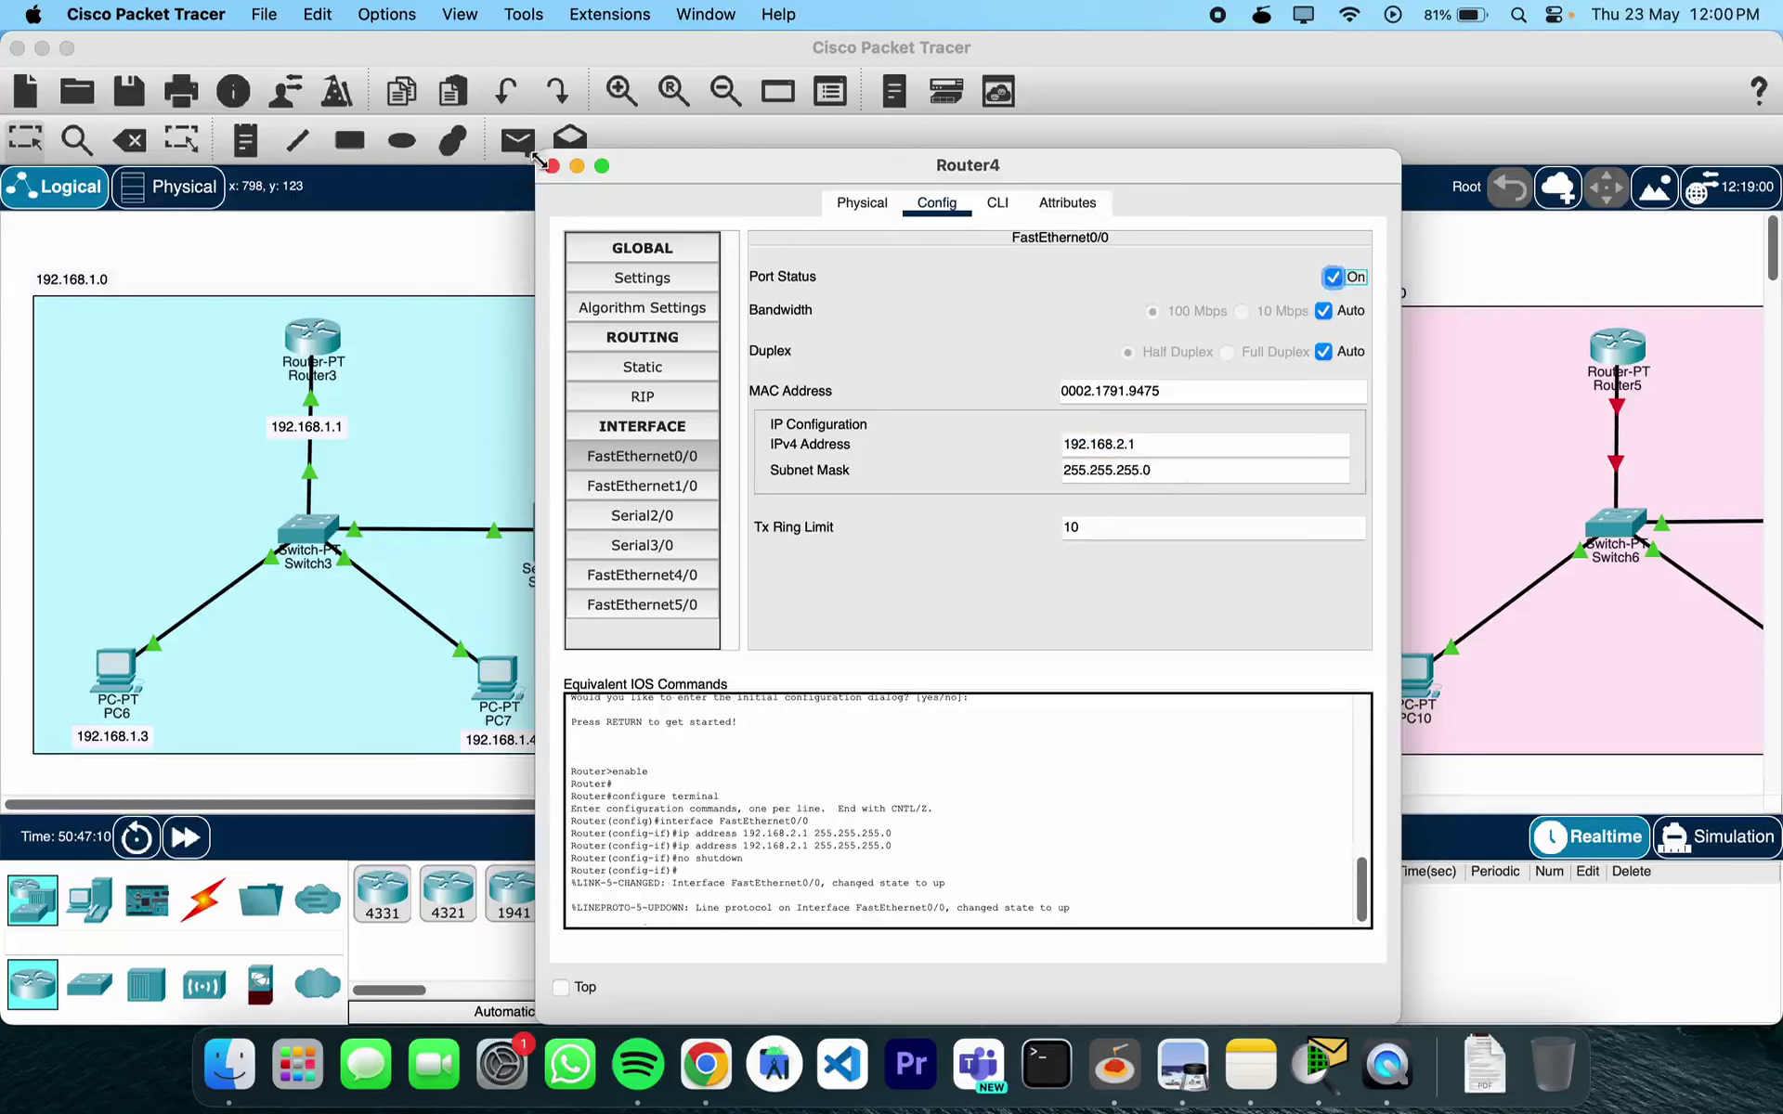
Add a note reading 192.168.2.1 on the link below Router4
{"action": "left_click", "coordinate": [552, 166]}
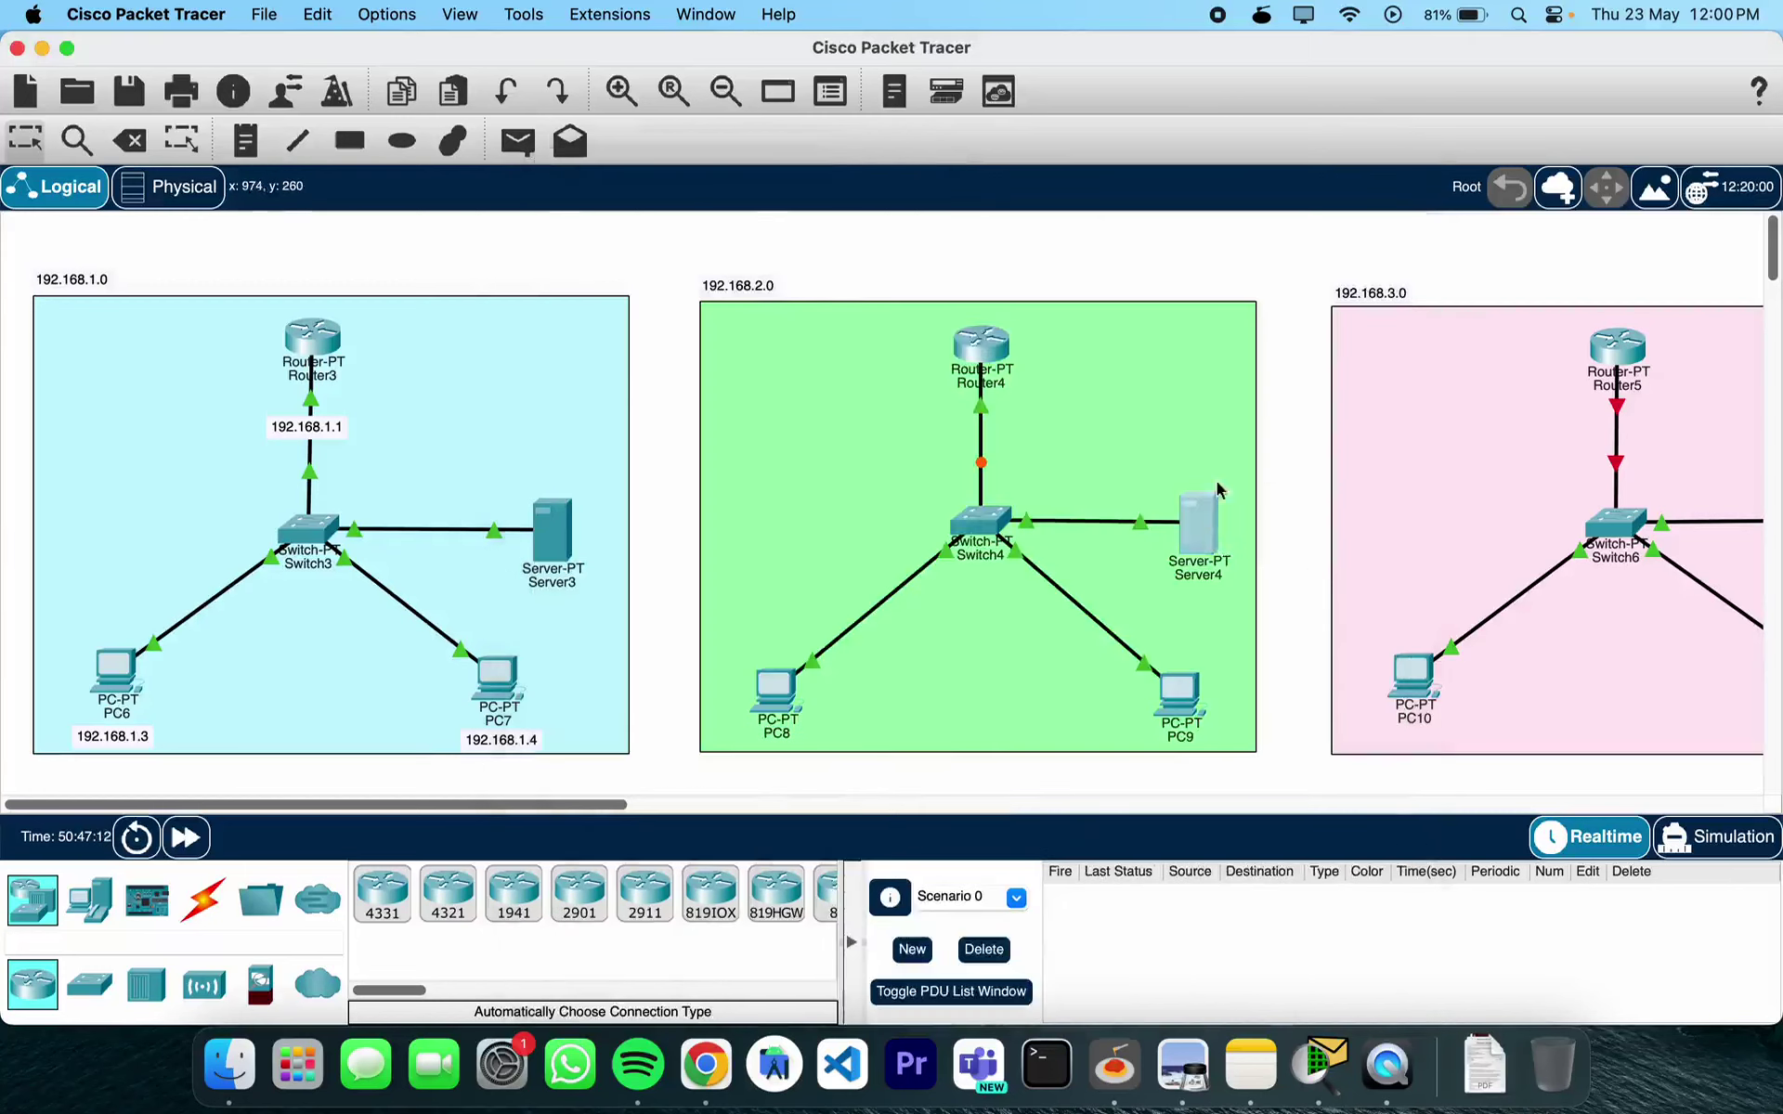
{"action": "left_click", "coordinate": [1210, 522]}
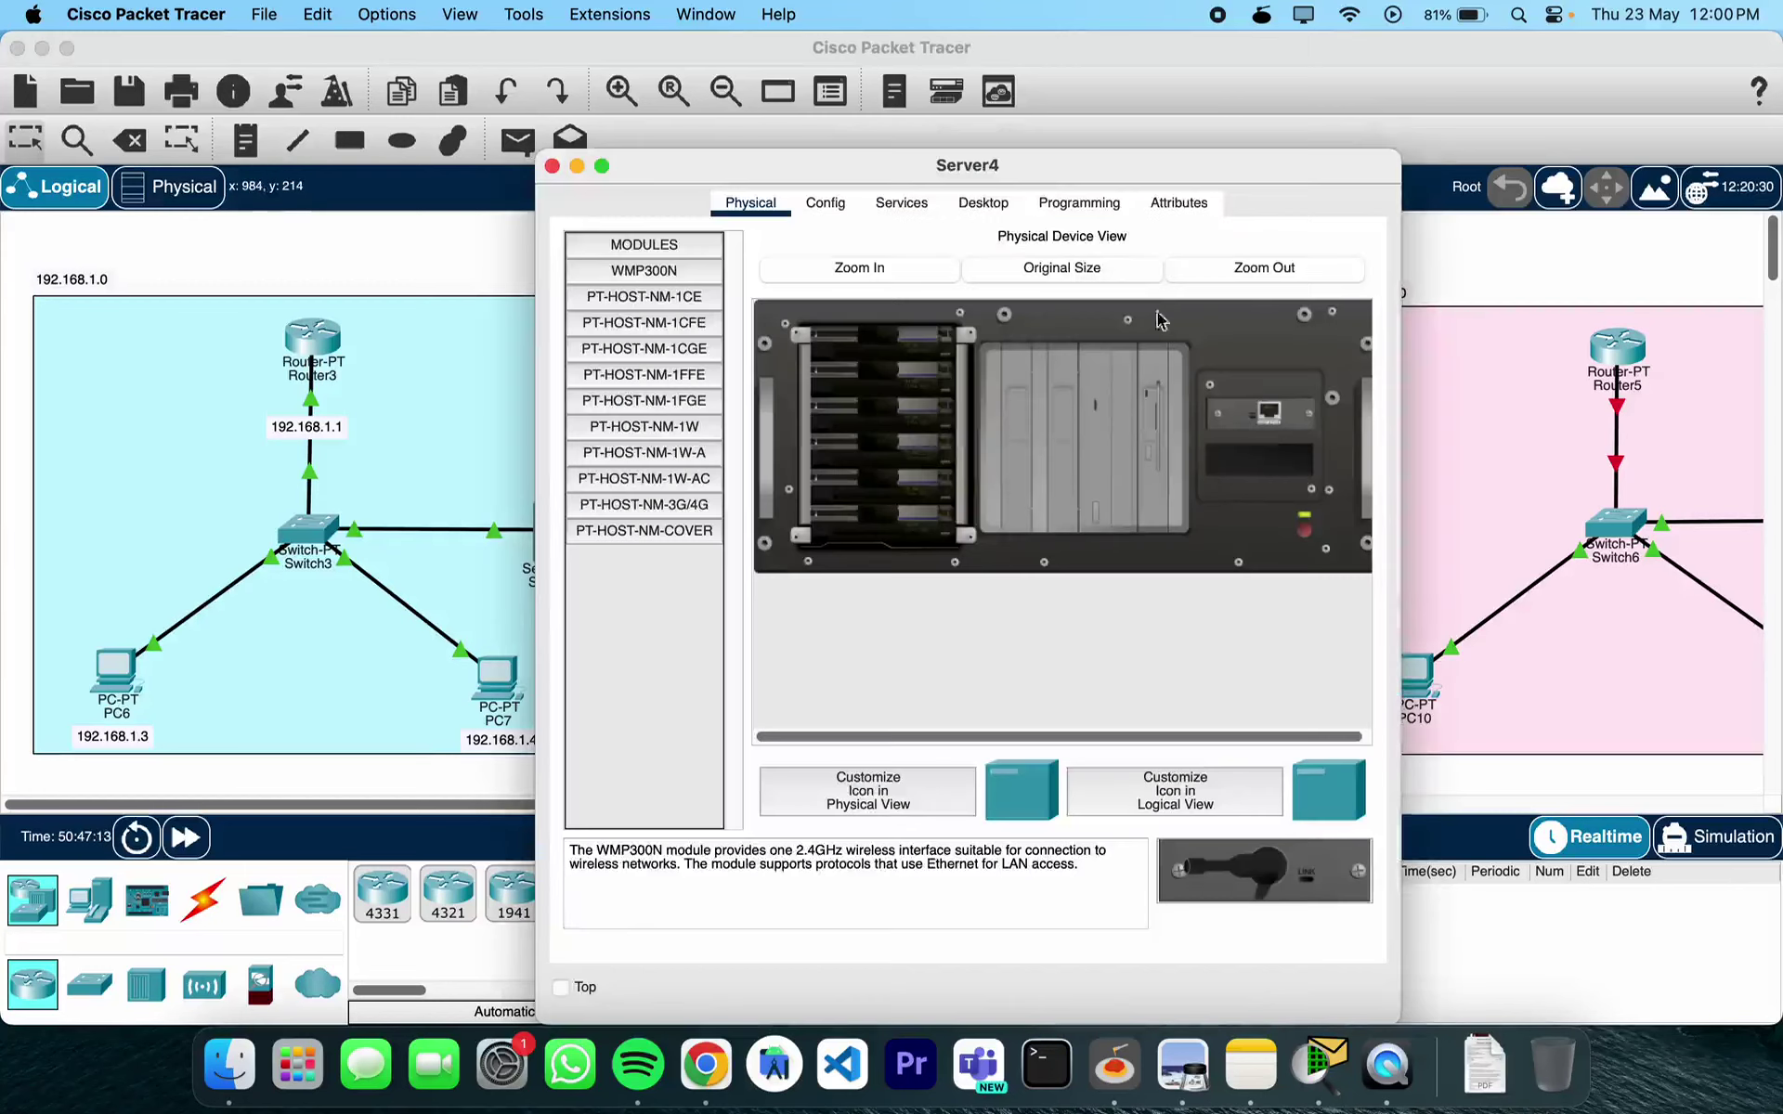
{"action": "left_click", "coordinate": [551, 165]}
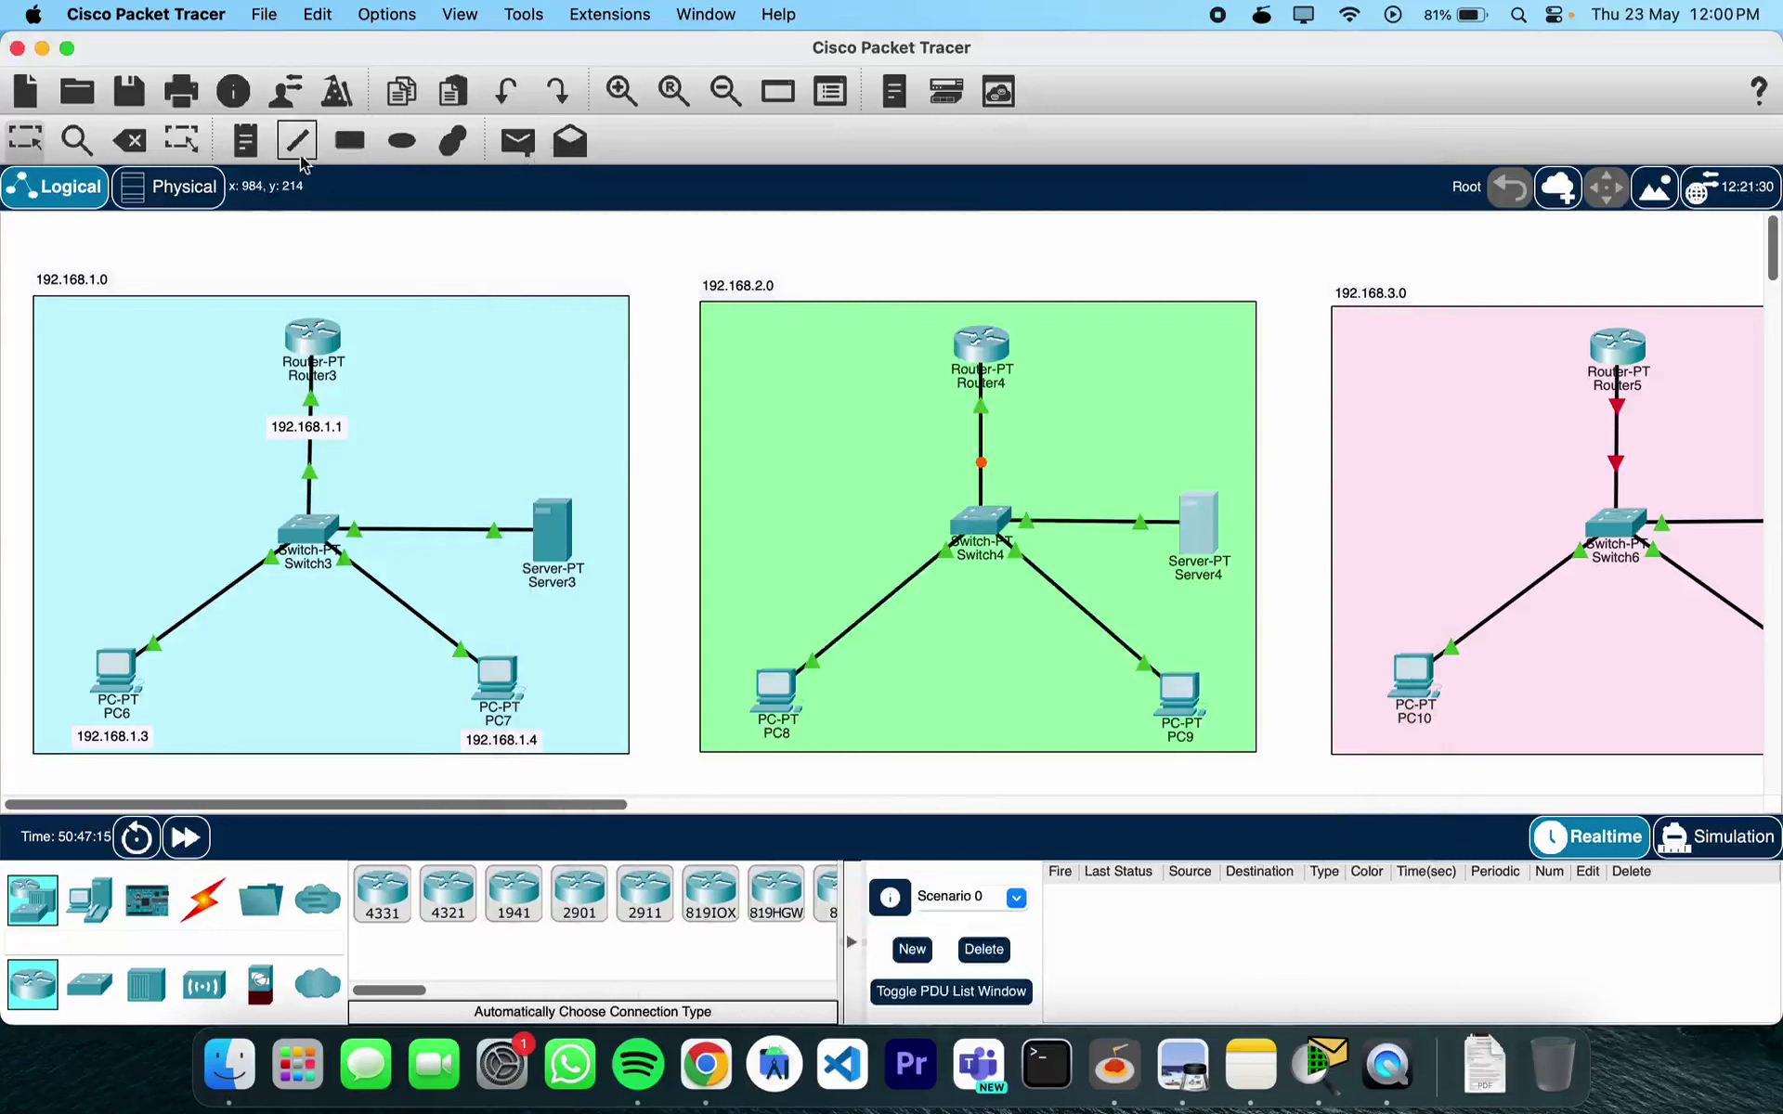
{"action": "left_click", "coordinate": [933, 436]}
{"action": "type", "text": "192.168.2.1"}
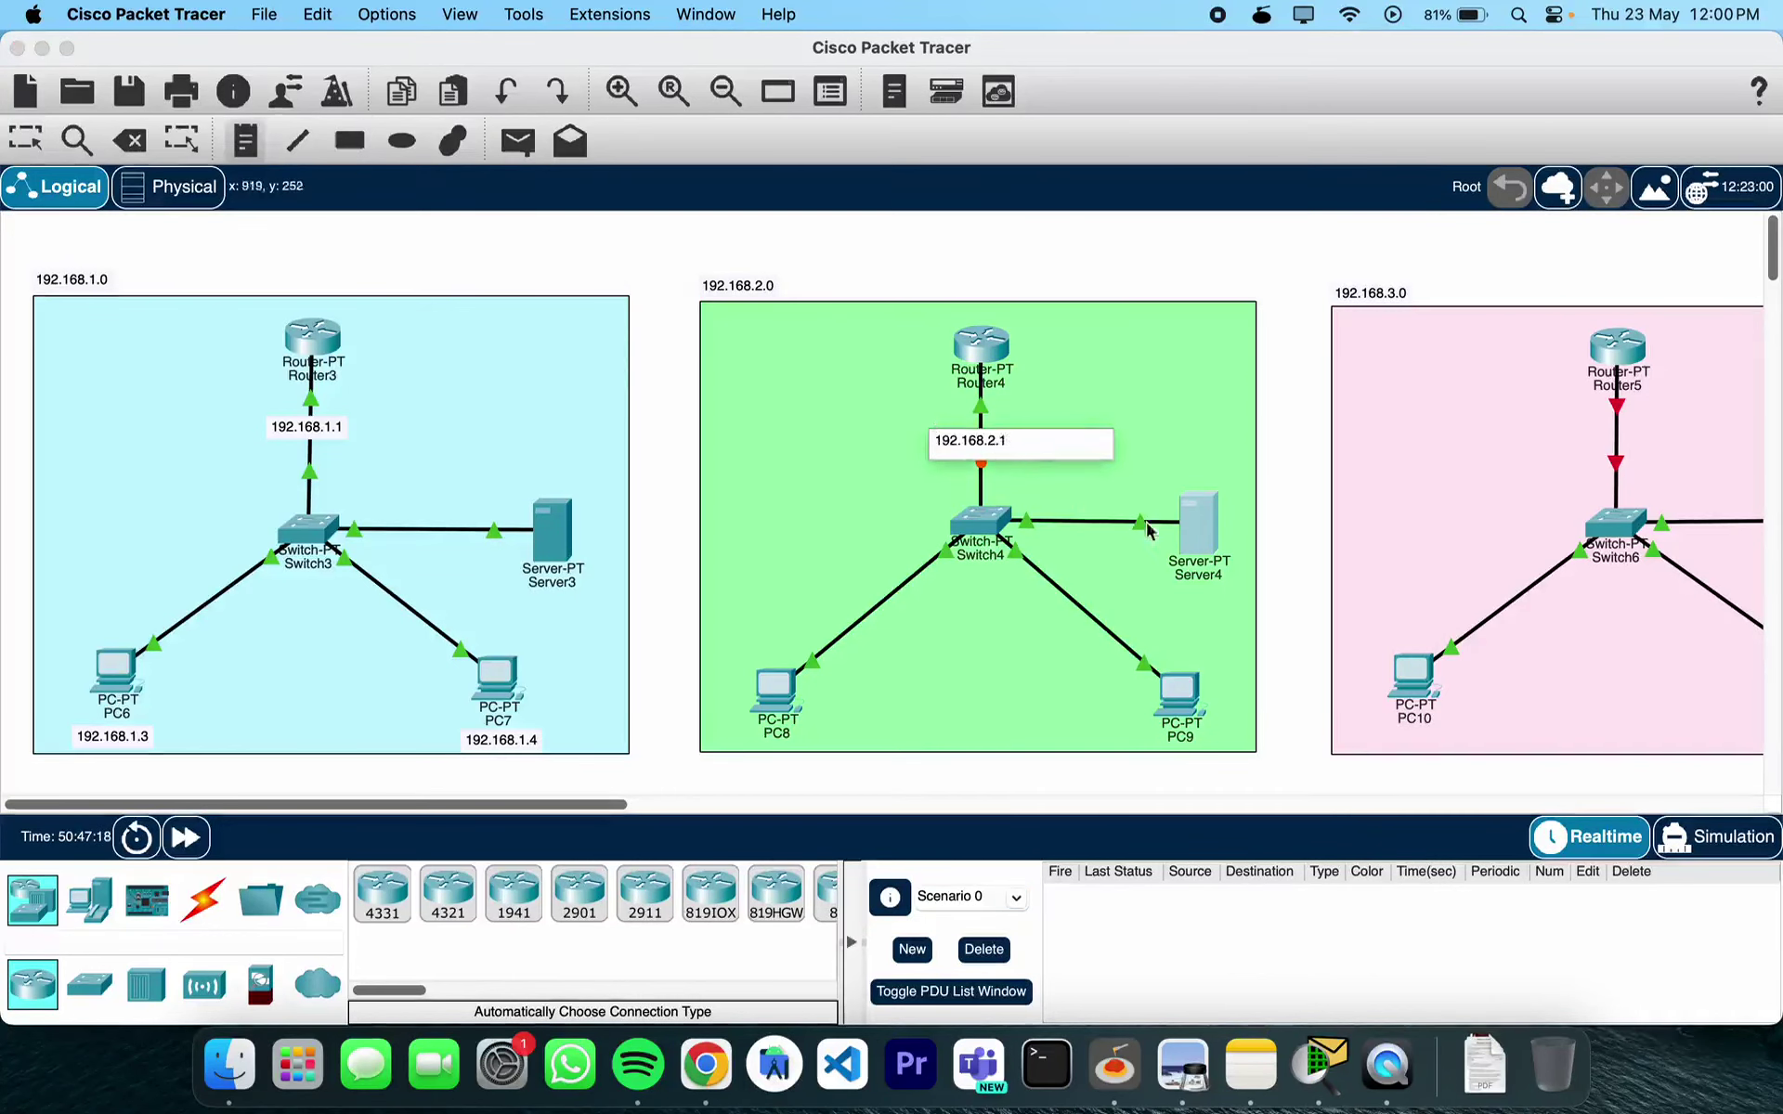
{"action": "key", "text": "Escape"}
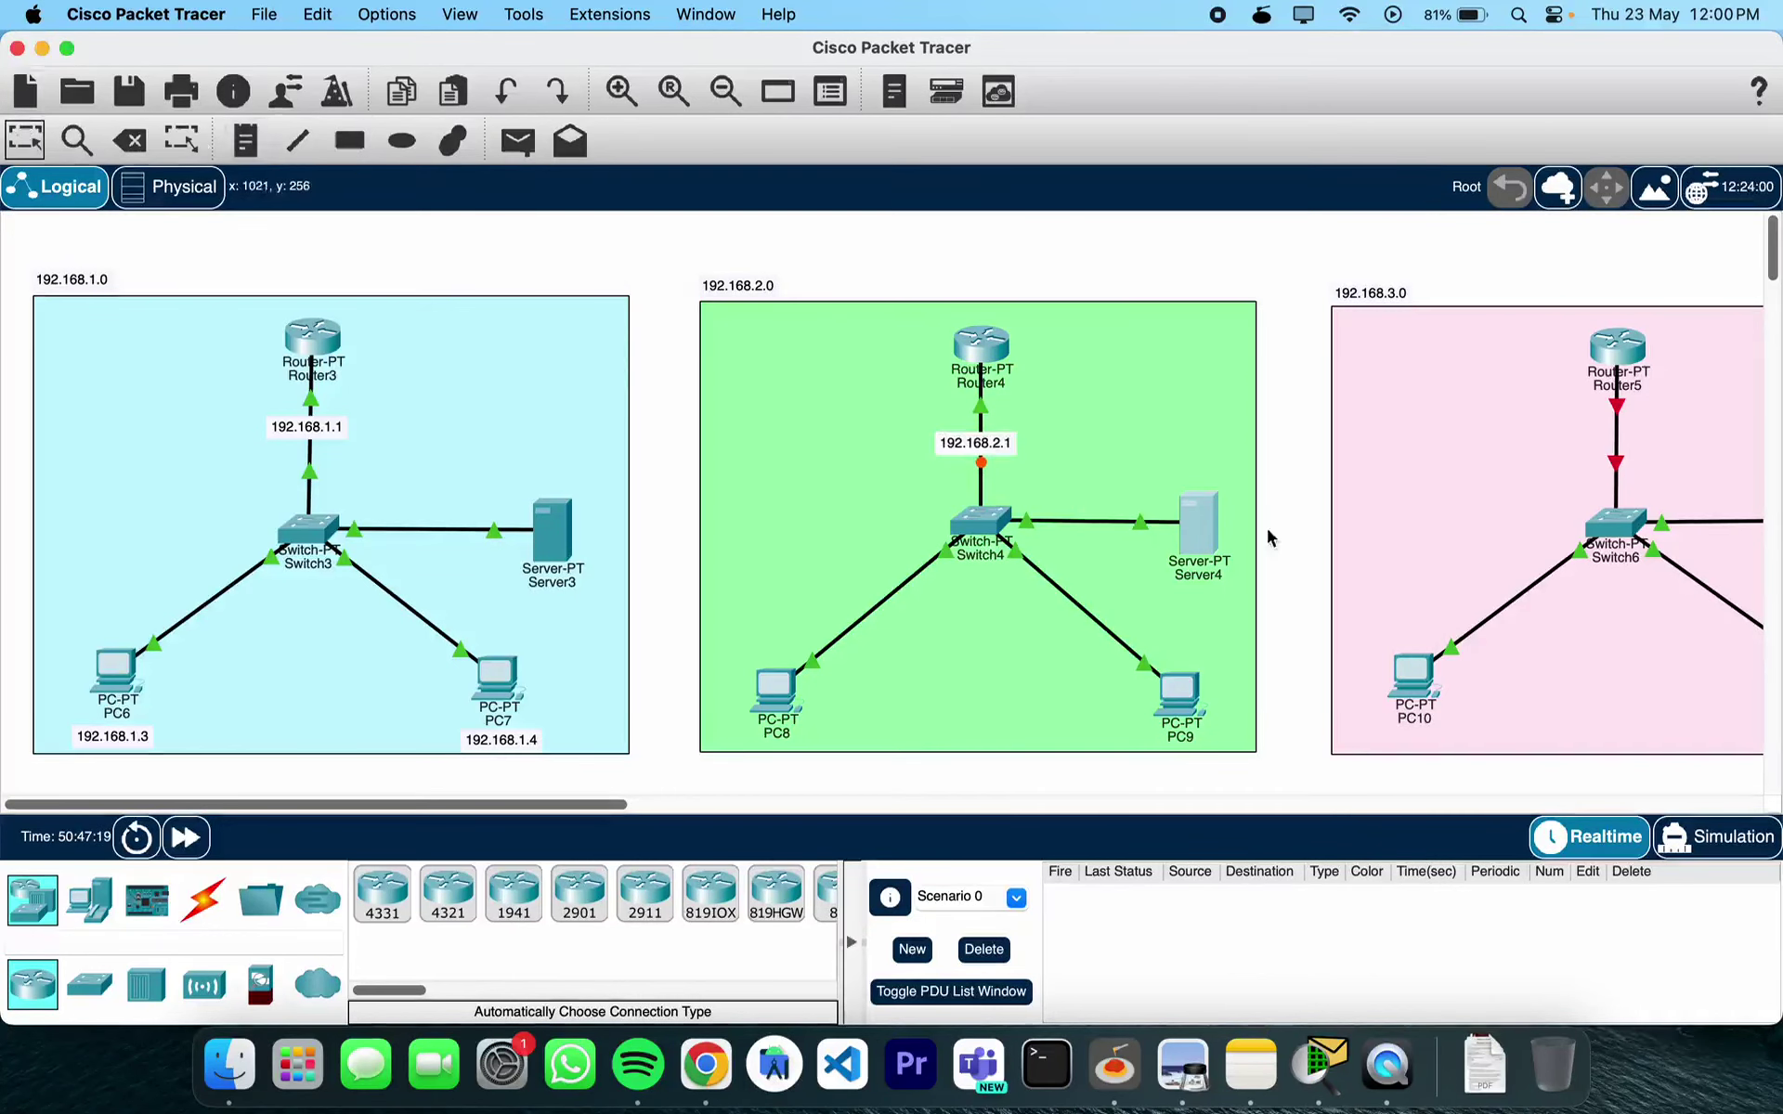
Give Server4 the static IP address 192.168.2.2, subnet mask 255.255.255.0 and default gateway 192.168.2.1
{"action": "left_click", "coordinate": [1199, 525]}
{"action": "left_click", "coordinate": [983, 202]}
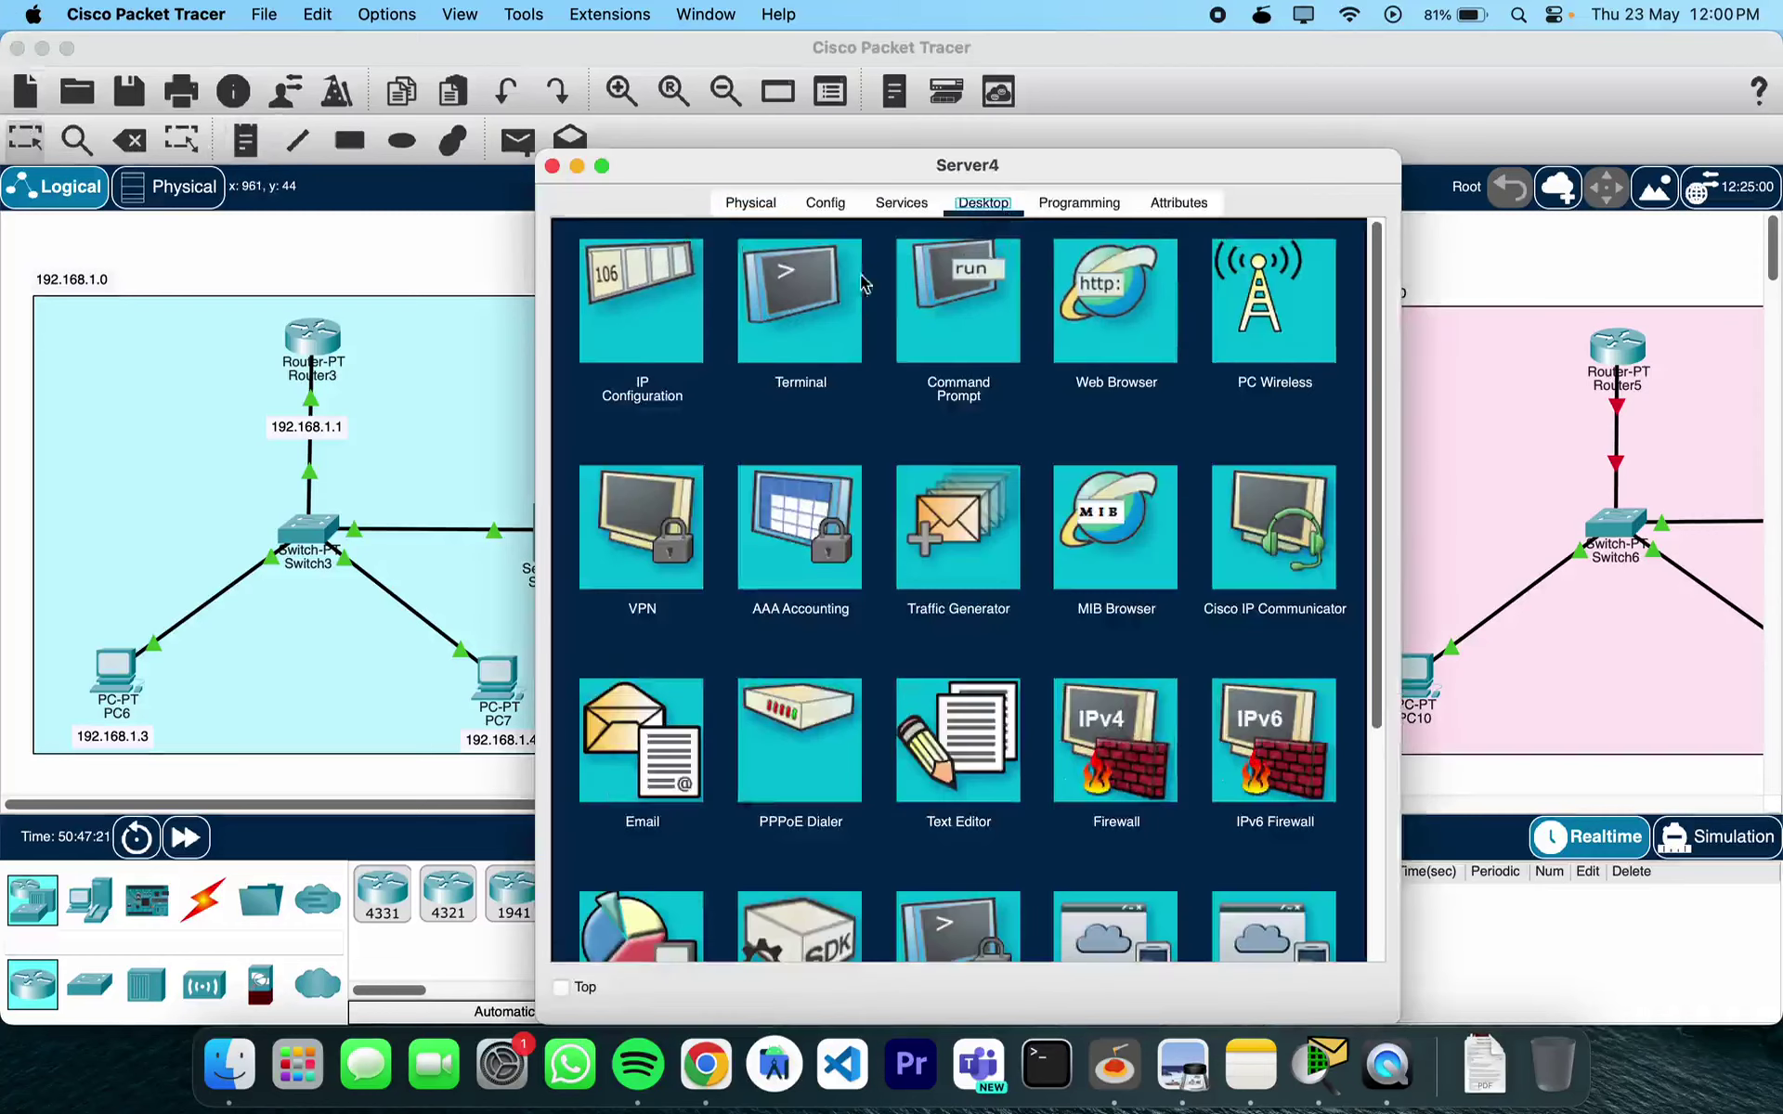
{"action": "left_click", "coordinate": [650, 287]}
{"action": "key", "text": "super+v"}
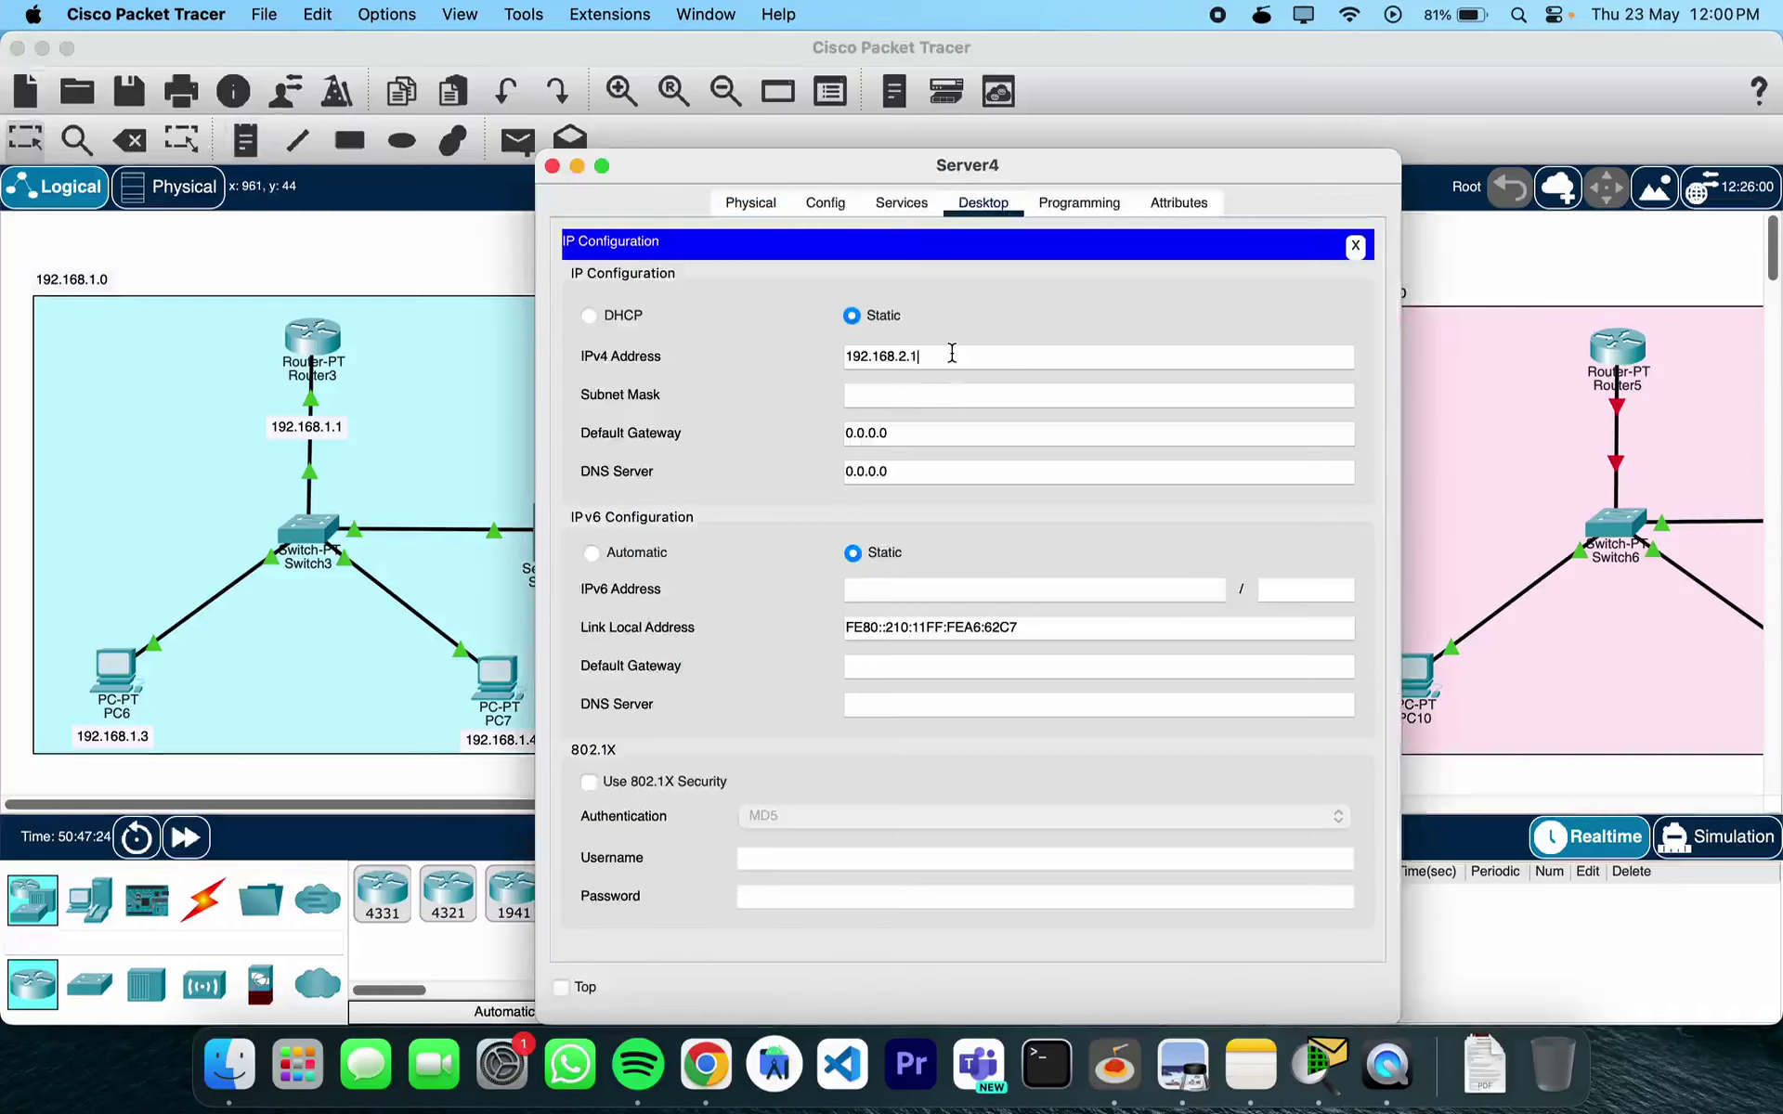
{"action": "key", "text": "BackSpace"}
{"action": "type", "text": "2"}
{"action": "left_click", "coordinate": [935, 393]}
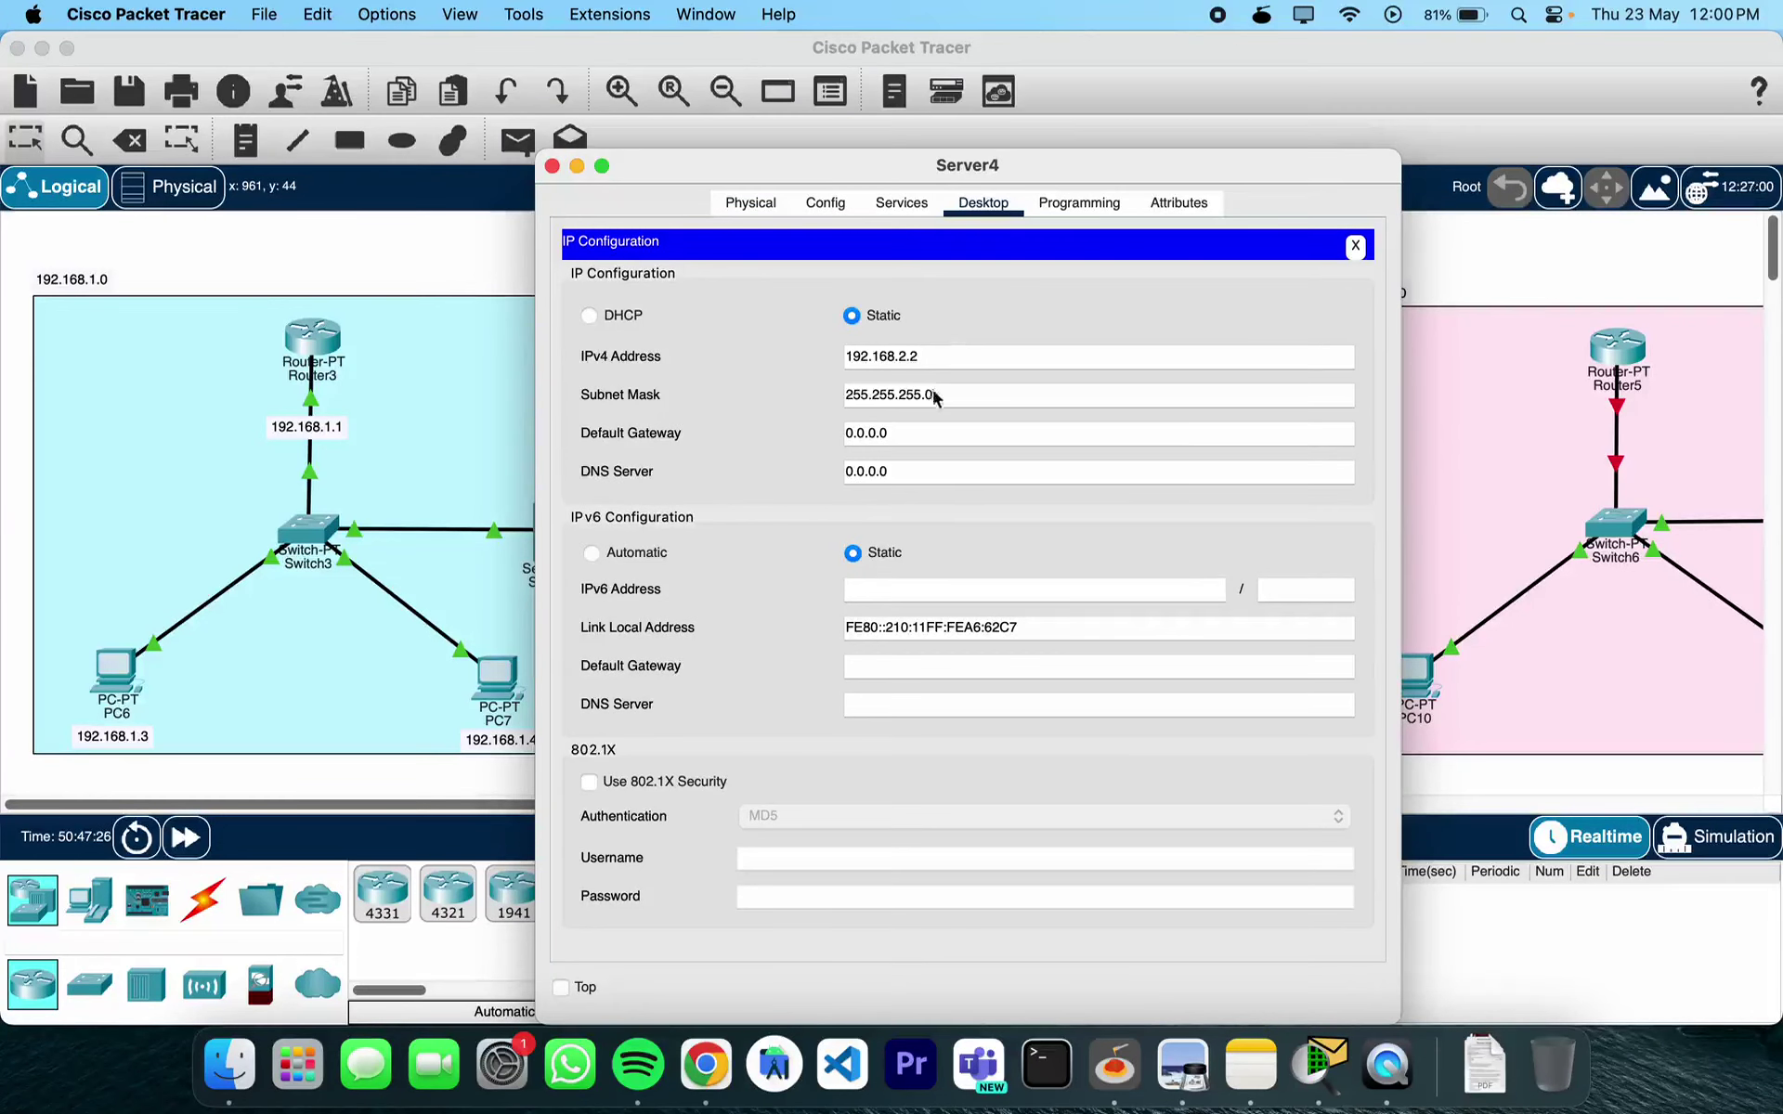
{"action": "triple_click", "coordinate": [935, 432]}
{"action": "key", "text": "super+v"}
Turn on Server4's DHCP service and save serverPool with default gateway 192.168.2.1
{"action": "left_click", "coordinate": [901, 202]}
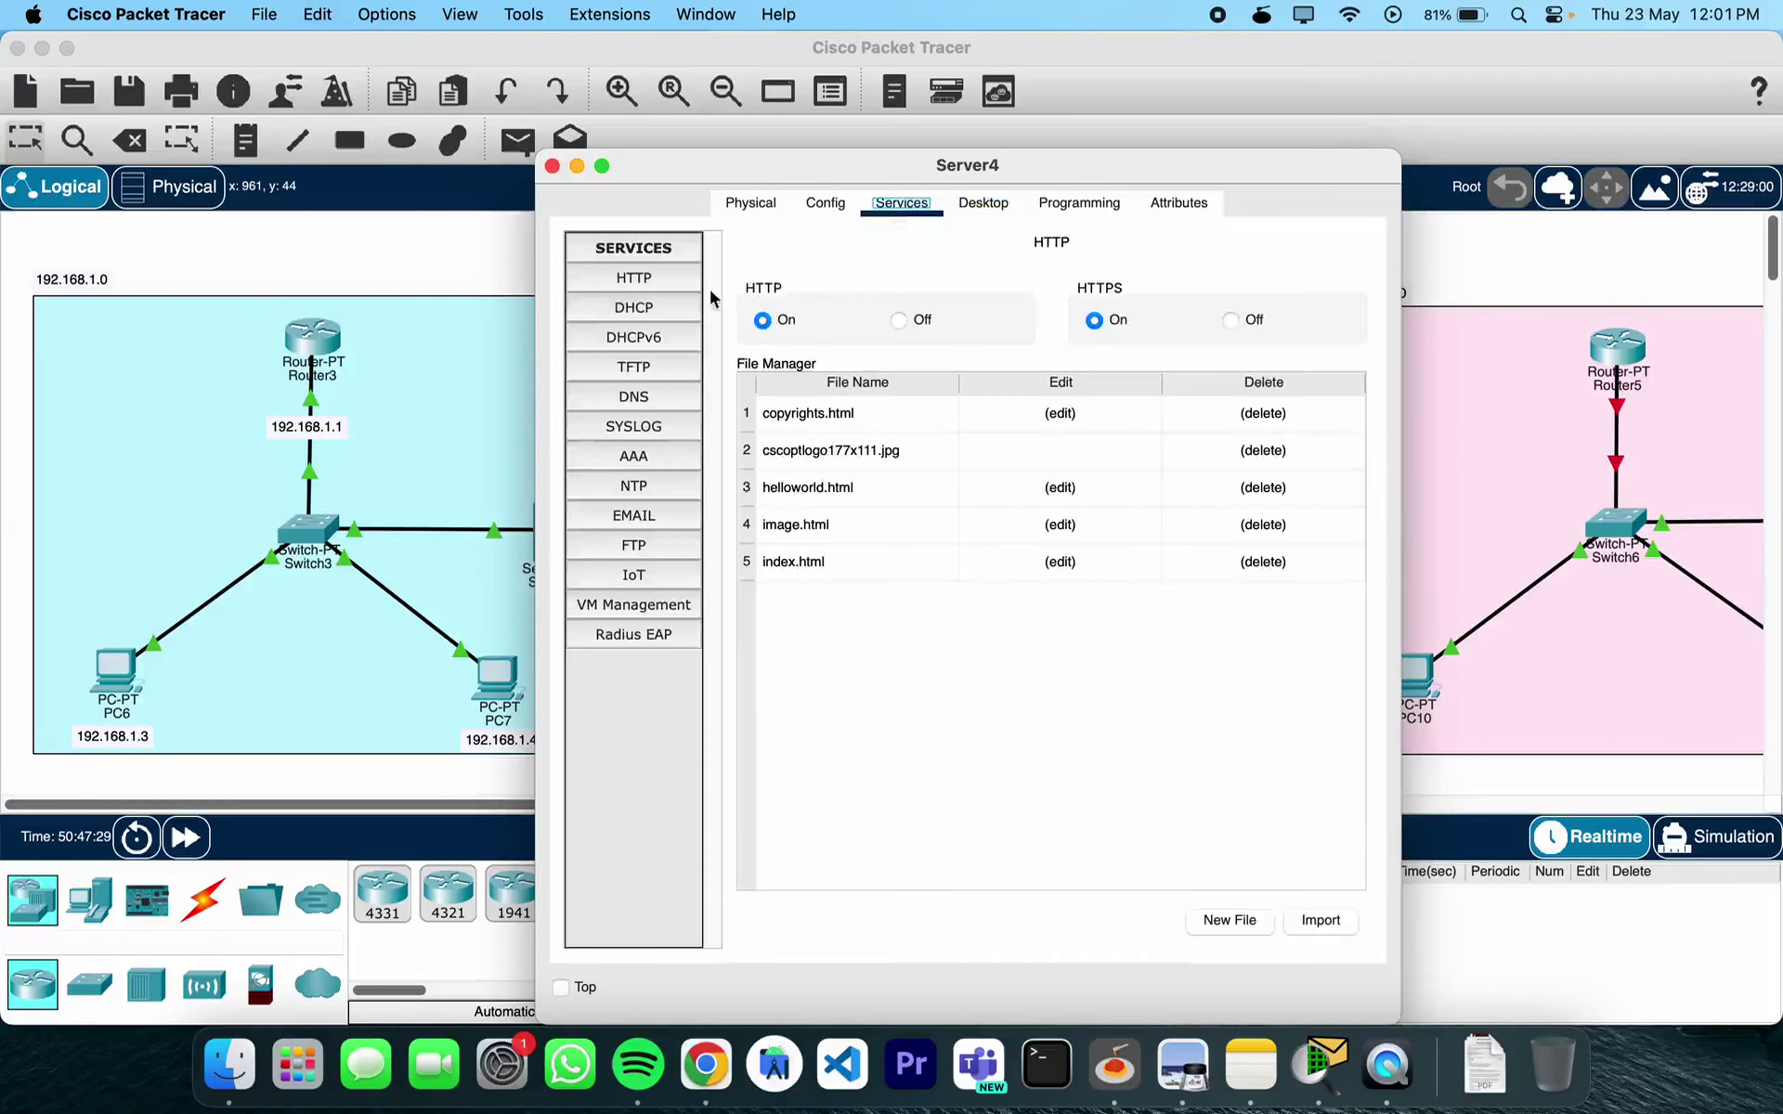
{"action": "left_click", "coordinate": [664, 308]}
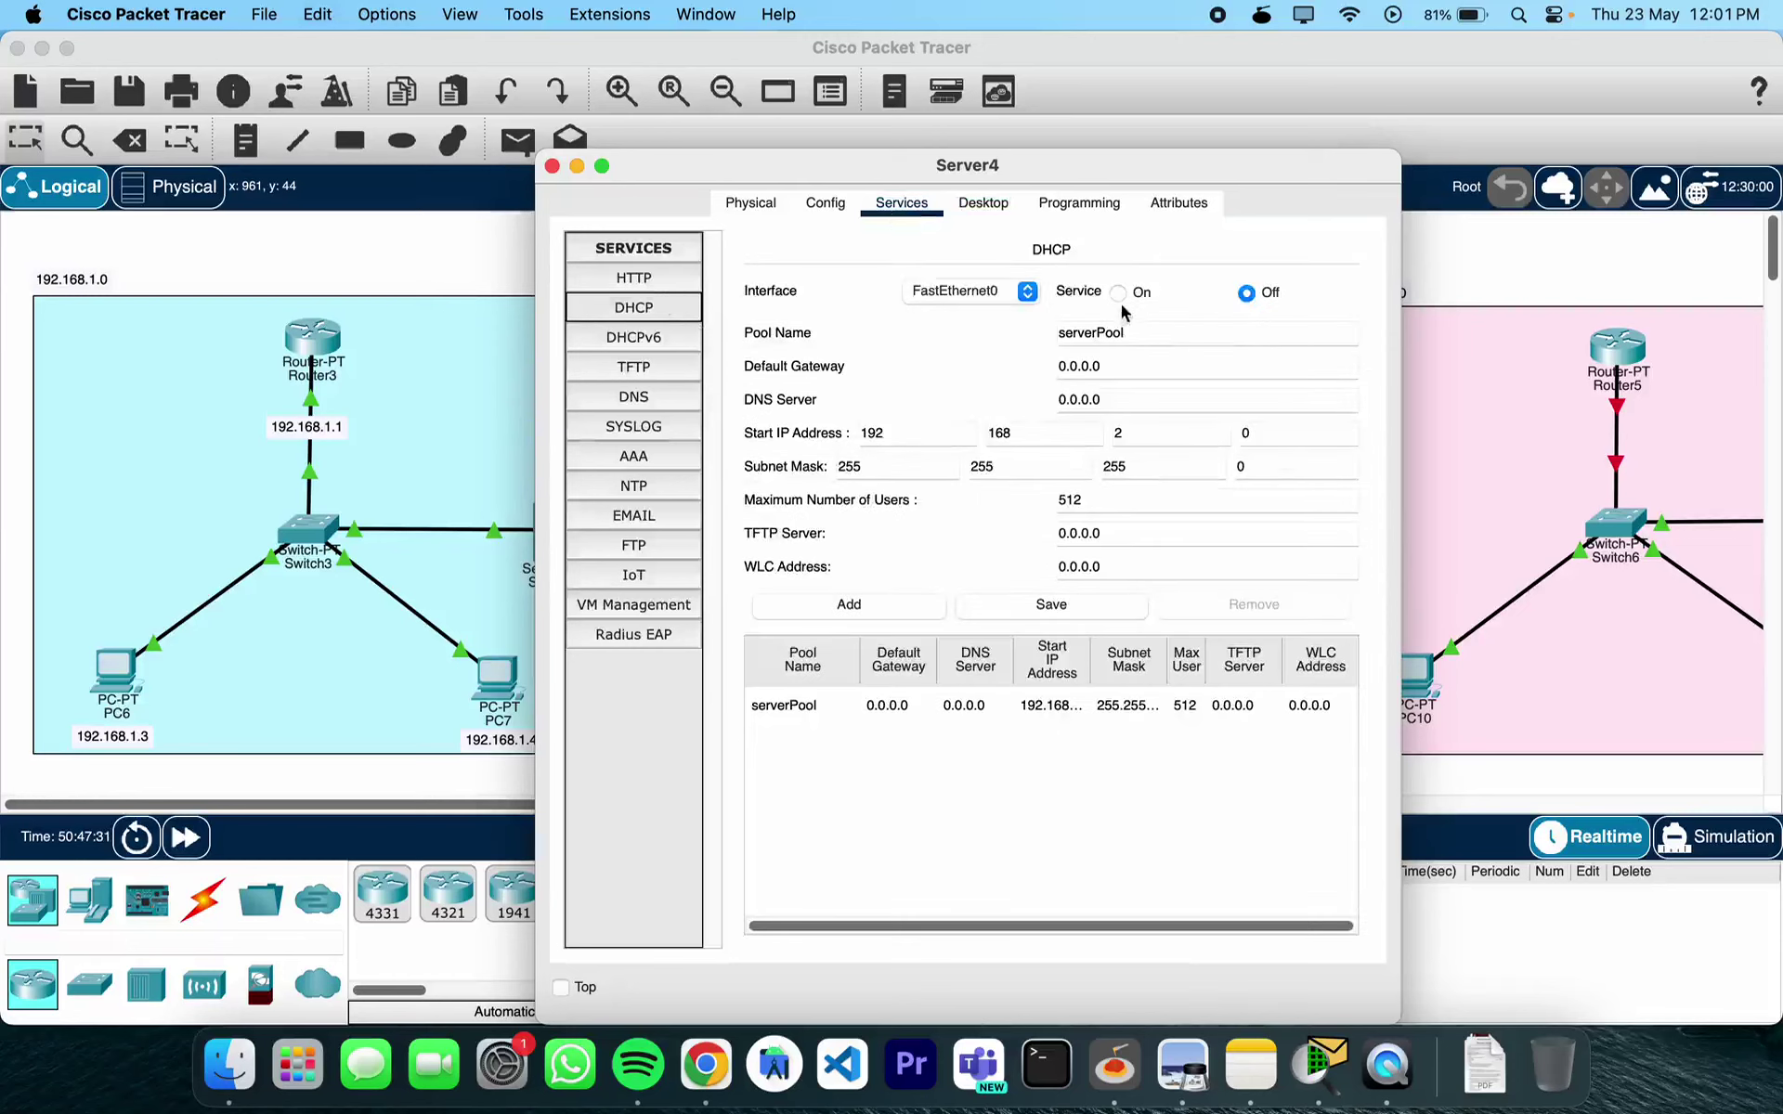
{"action": "left_click", "coordinate": [1118, 292]}
{"action": "left_click", "coordinate": [824, 705]}
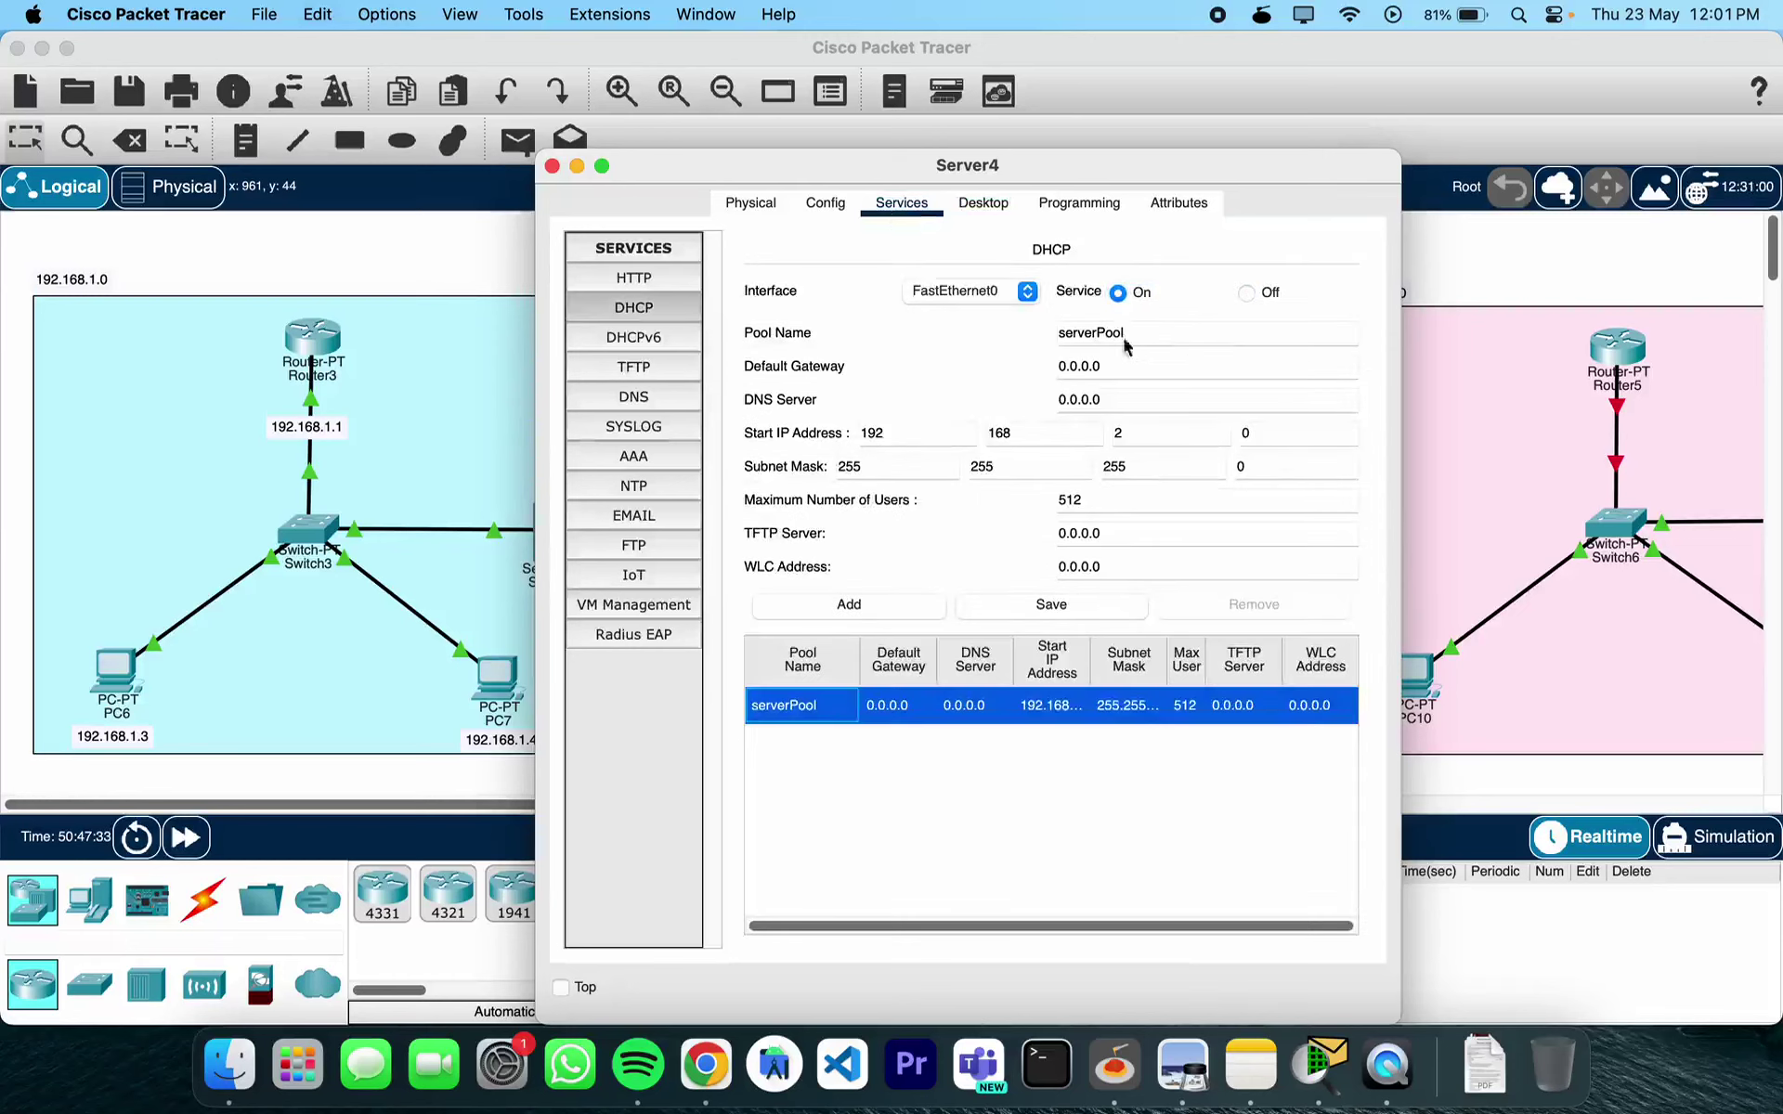
{"action": "triple_click", "coordinate": [1118, 369]}
{"action": "type", "text": "192.168.2.1"}
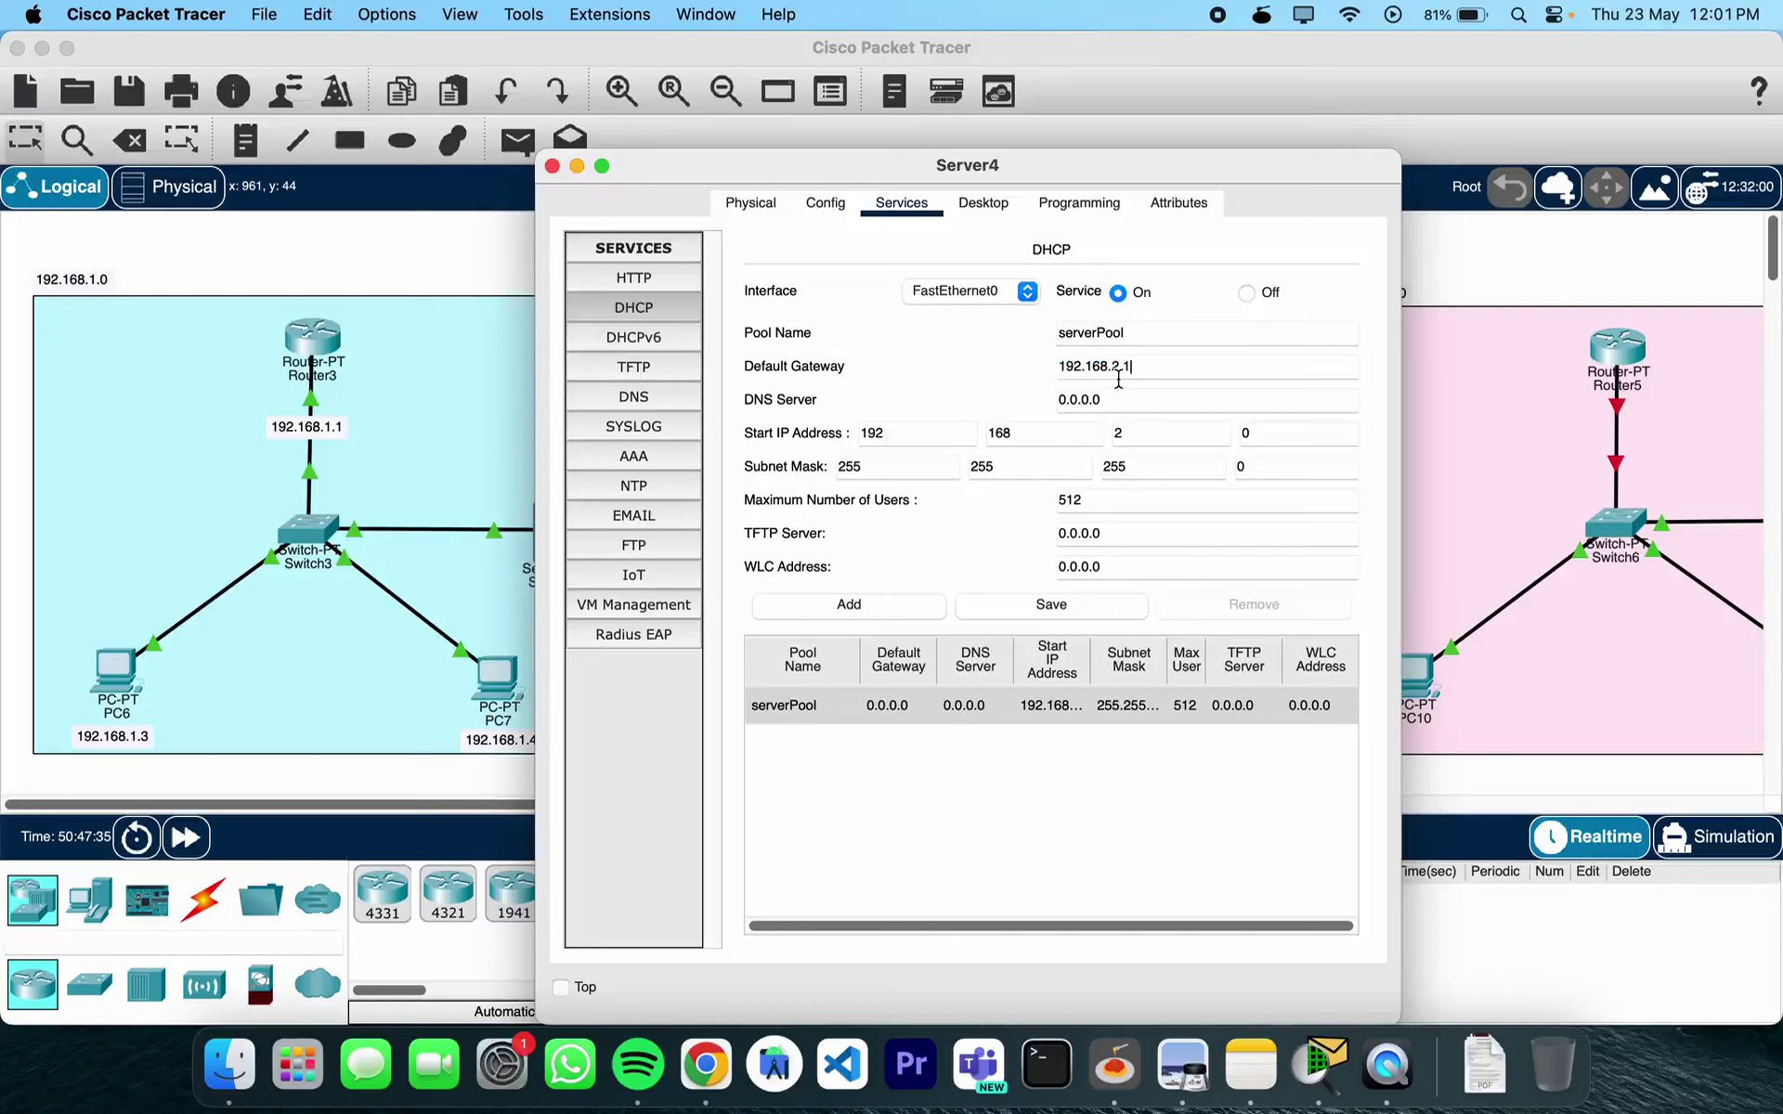
{"action": "left_click", "coordinate": [1053, 605]}
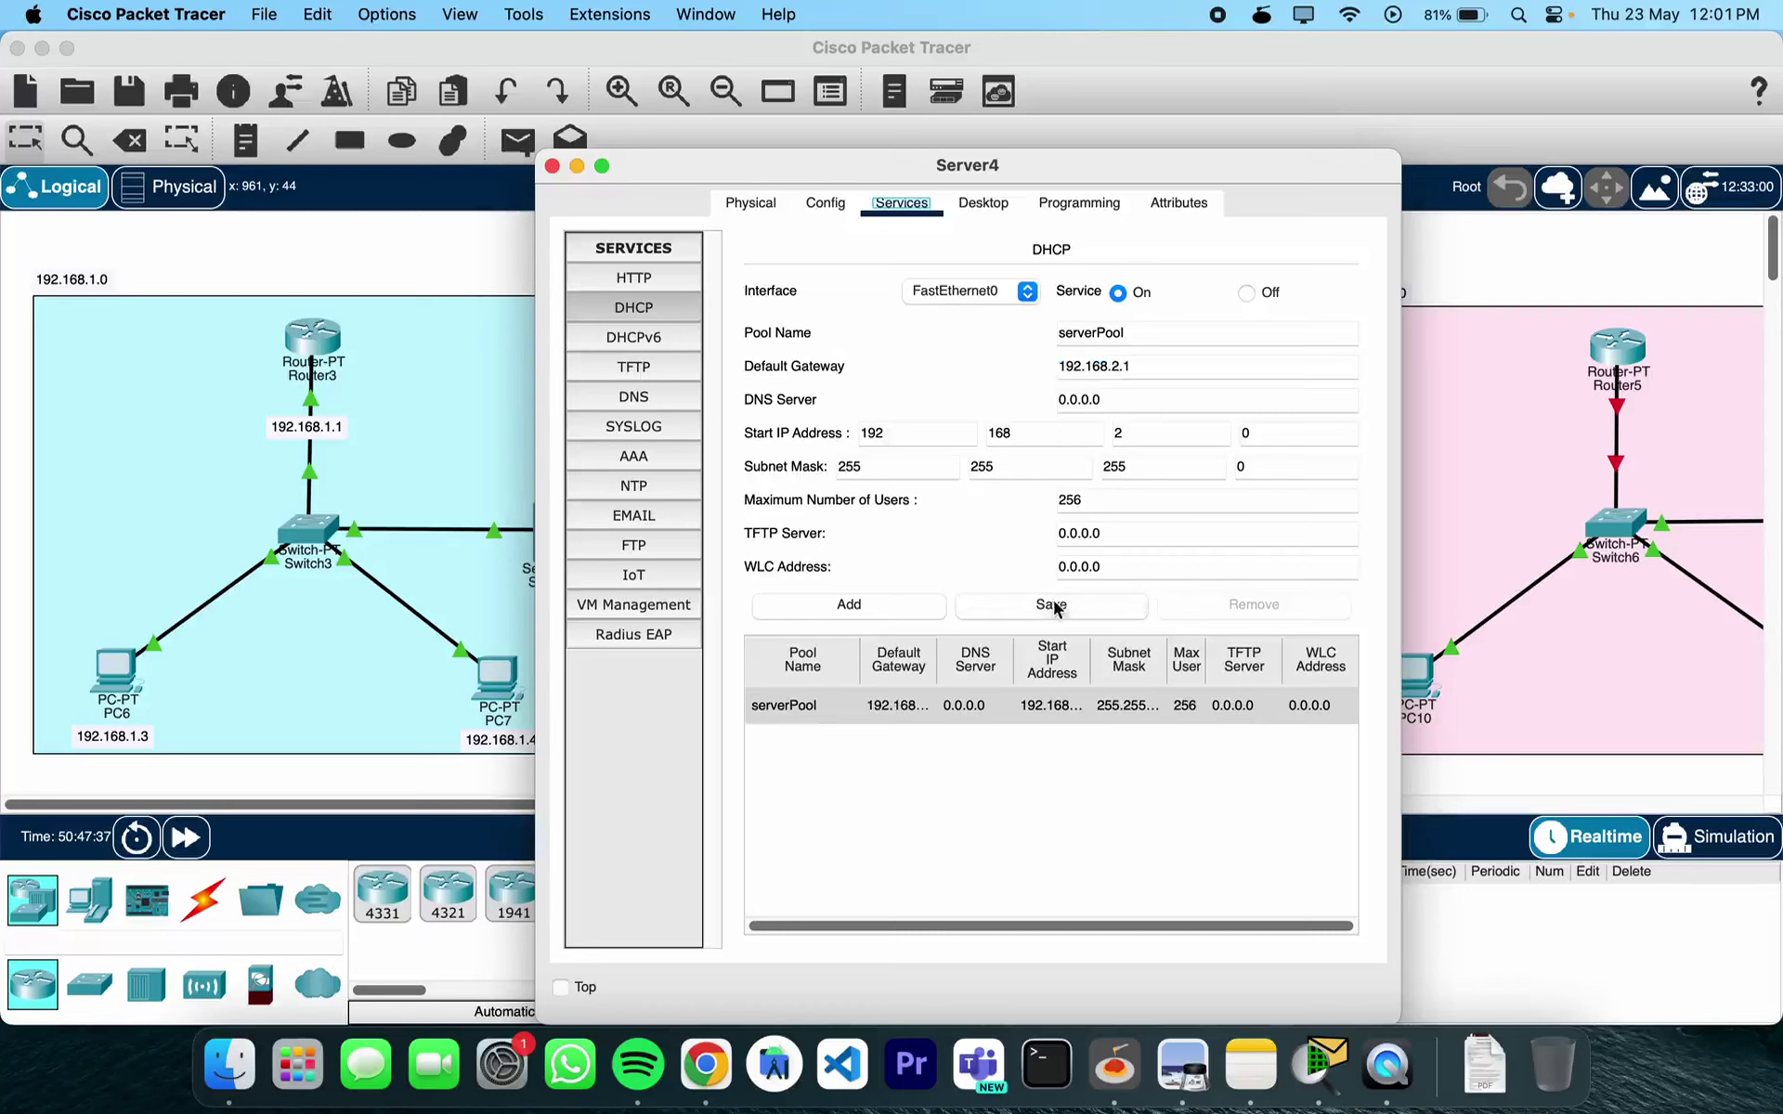
{"action": "left_click", "coordinate": [553, 166]}
Set PC8's IP configuration to DHCP so it obtains its address from the server
{"action": "left_click", "coordinate": [769, 698]}
{"action": "left_click", "coordinate": [942, 215]}
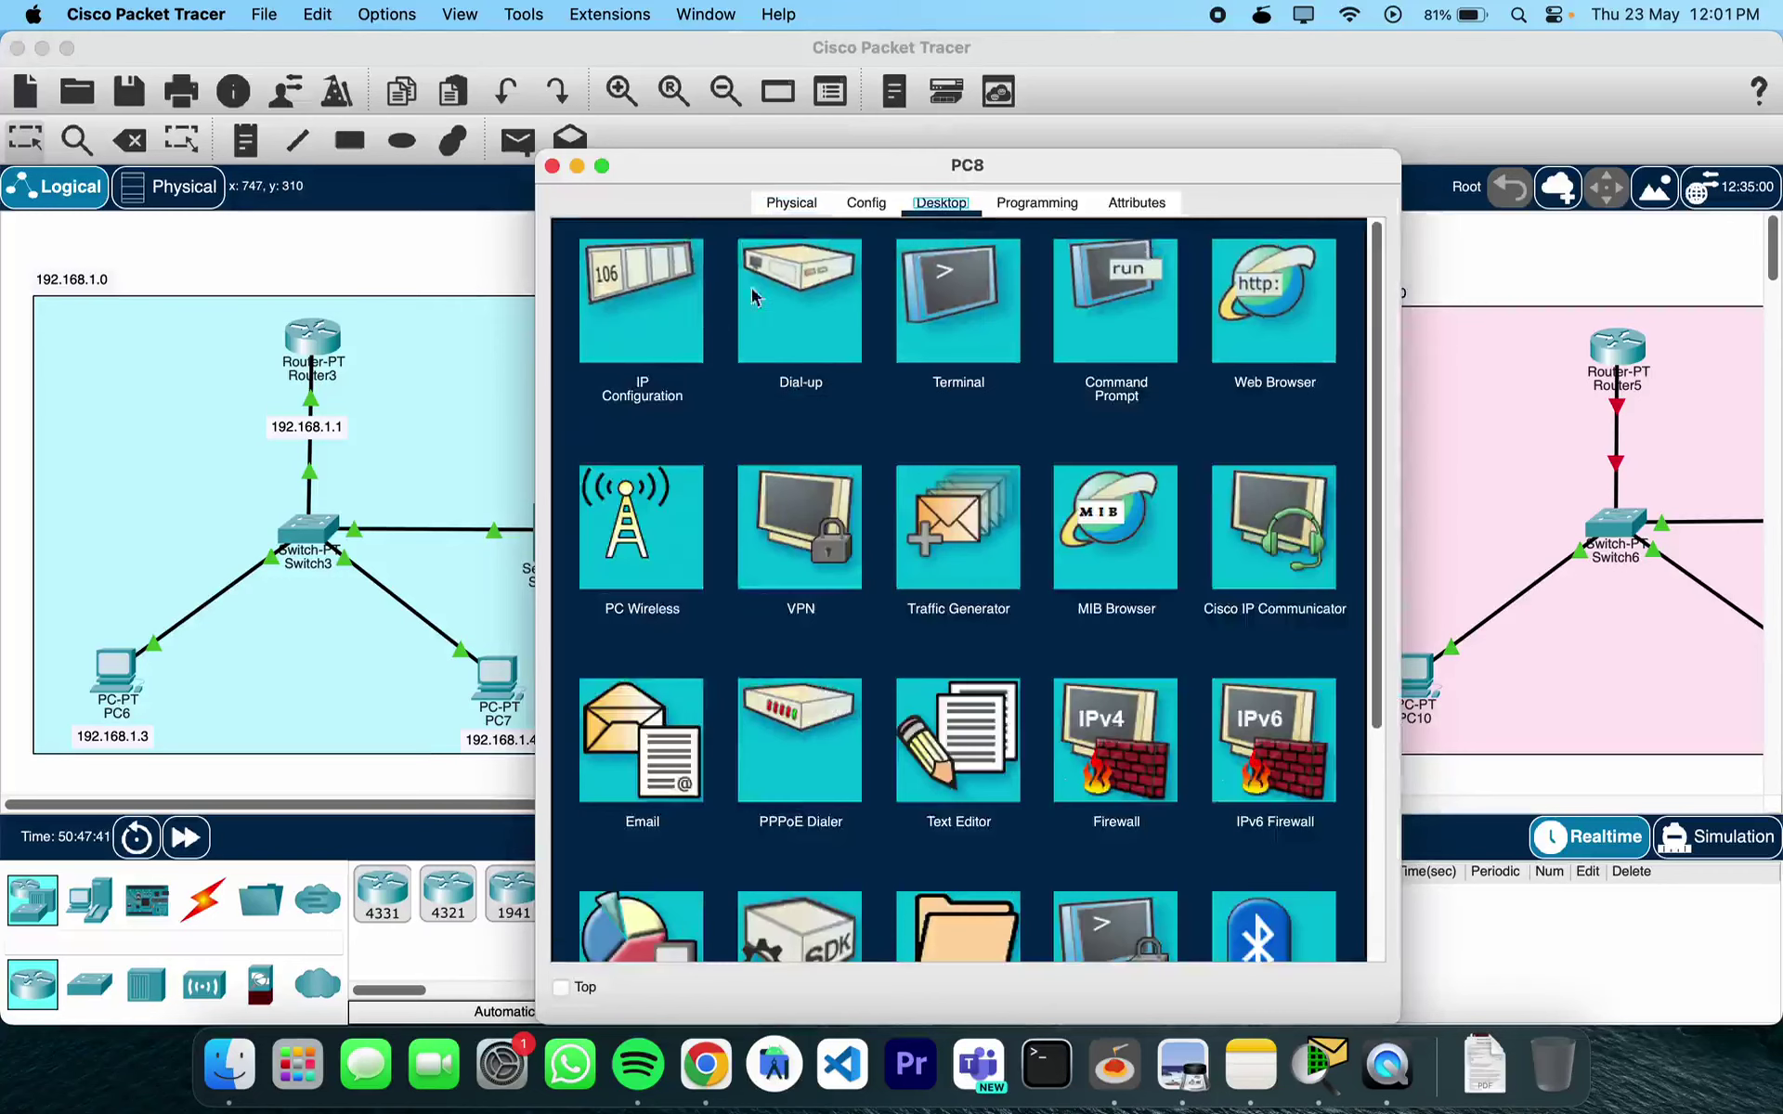
{"action": "left_click", "coordinate": [695, 309]}
{"action": "left_click", "coordinate": [603, 362]}
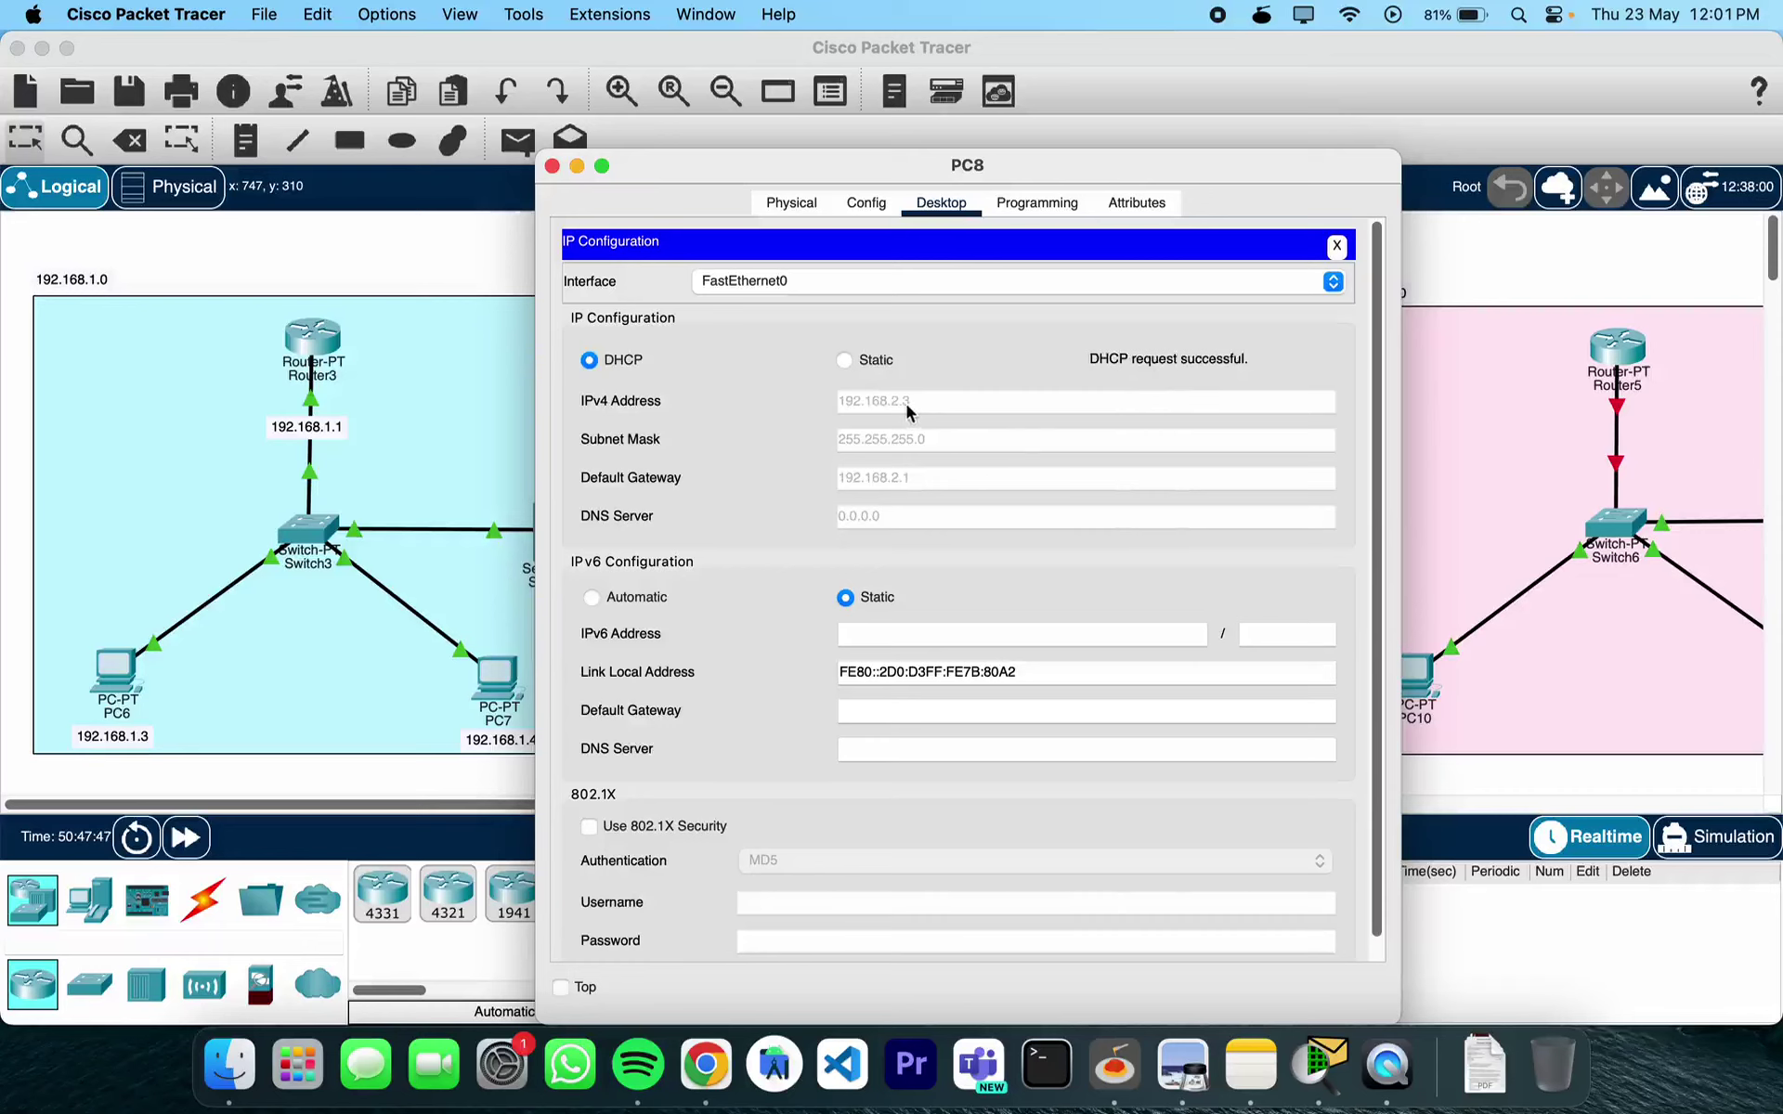
{"action": "left_click", "coordinate": [552, 166]}
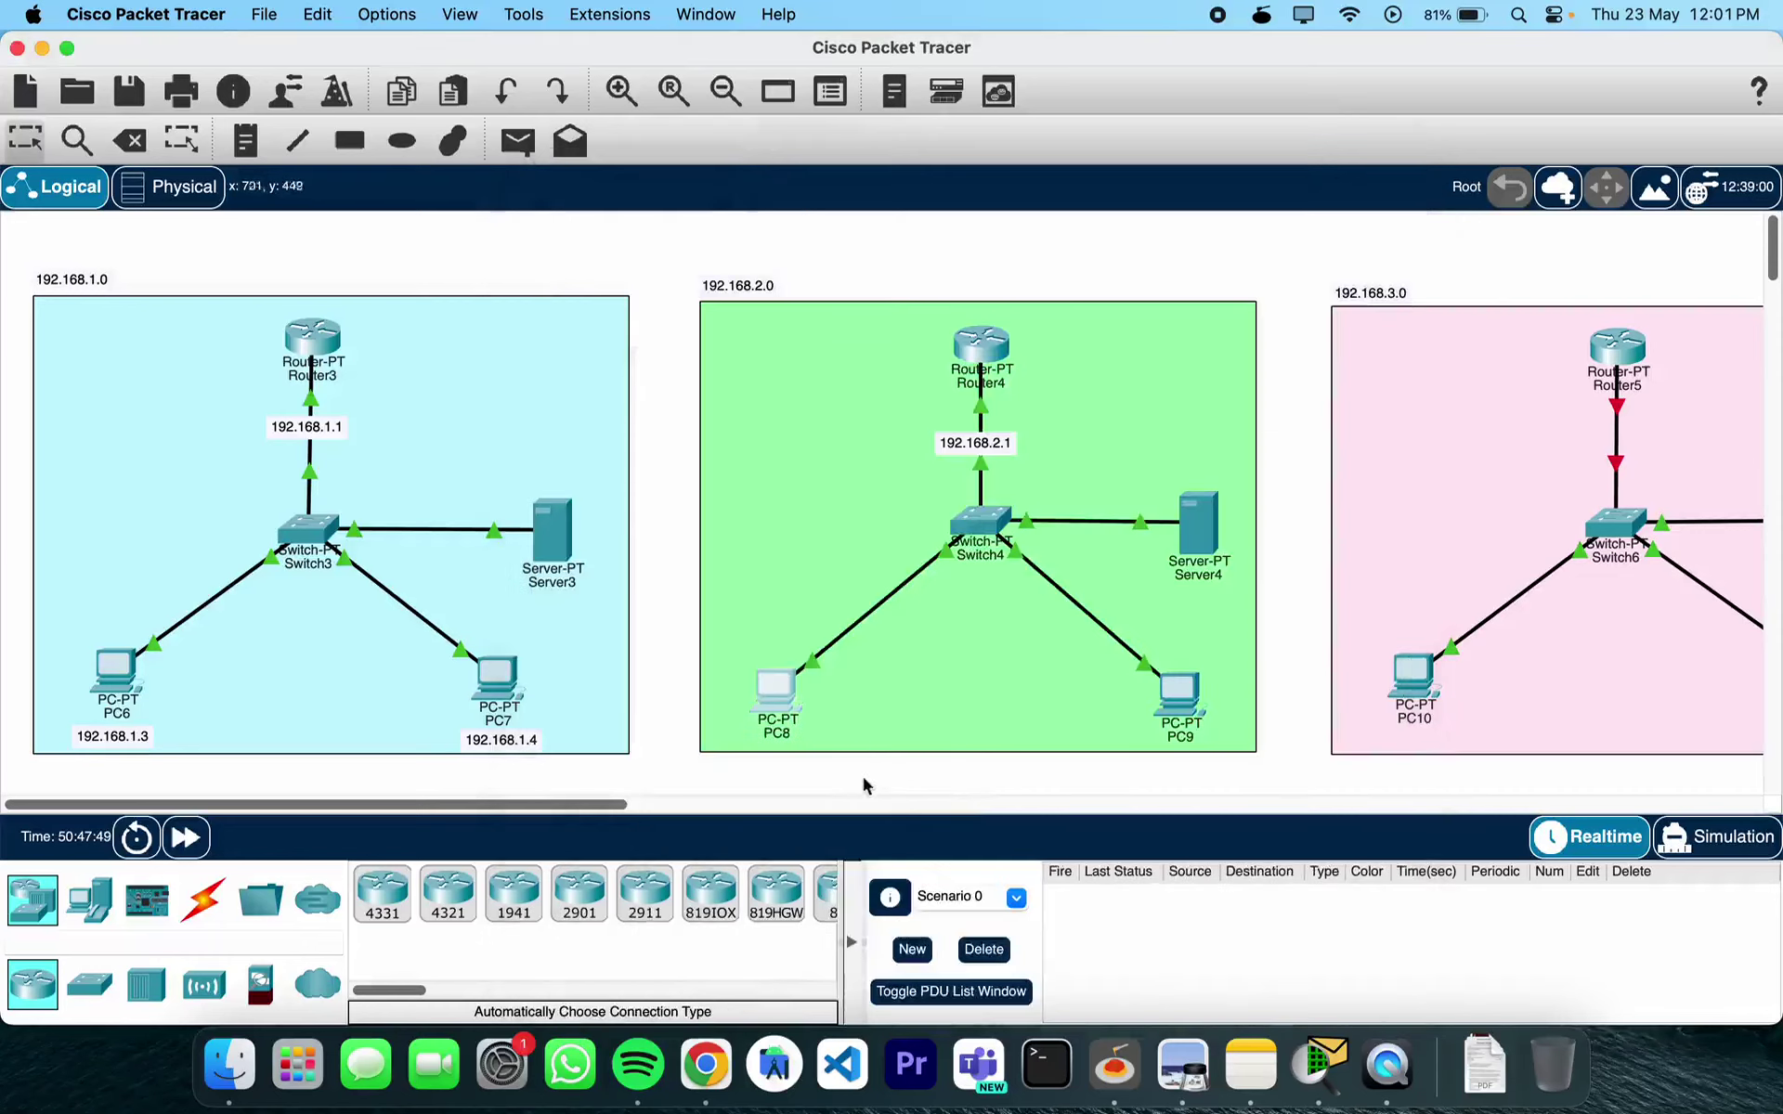
Add notes reading 192.168.2.3 below PC8 and 192.168.2.4 below PC9
{"action": "left_click", "coordinate": [245, 140]}
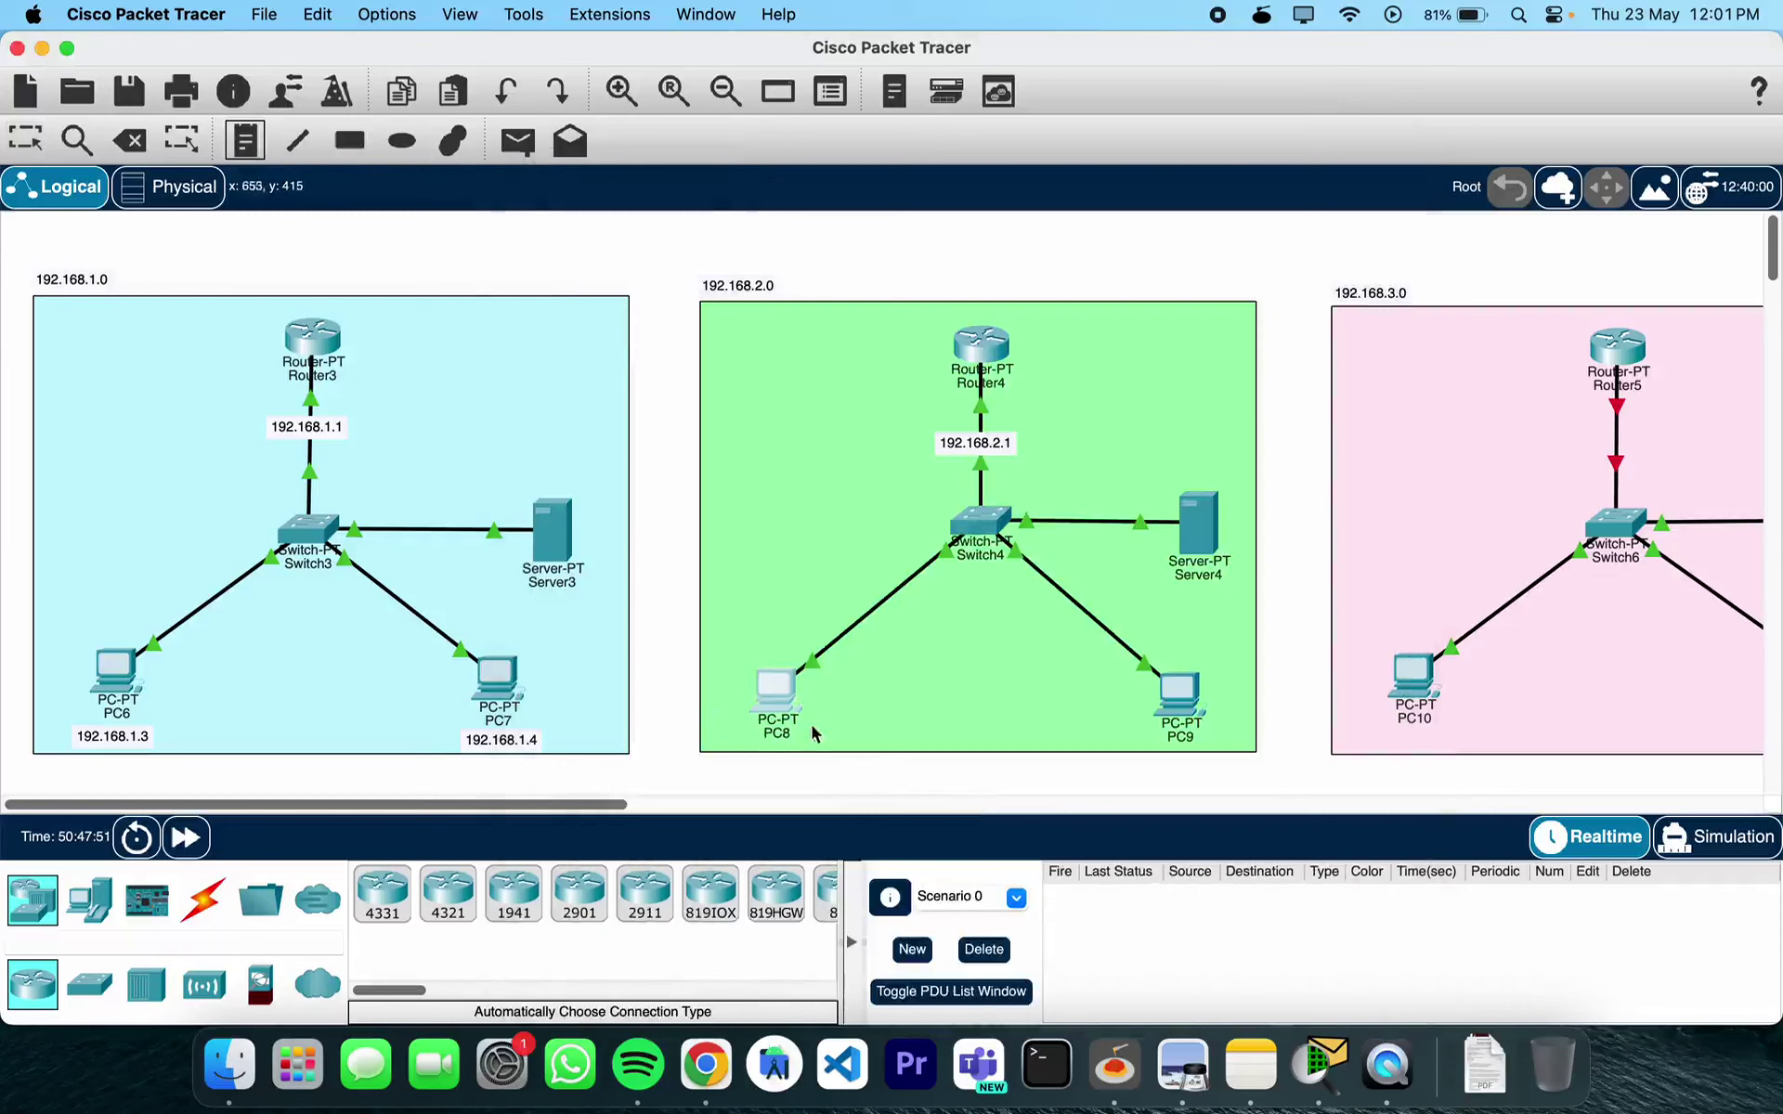
{"action": "left_click", "coordinate": [743, 747]}
{"action": "key", "text": "super+v"}
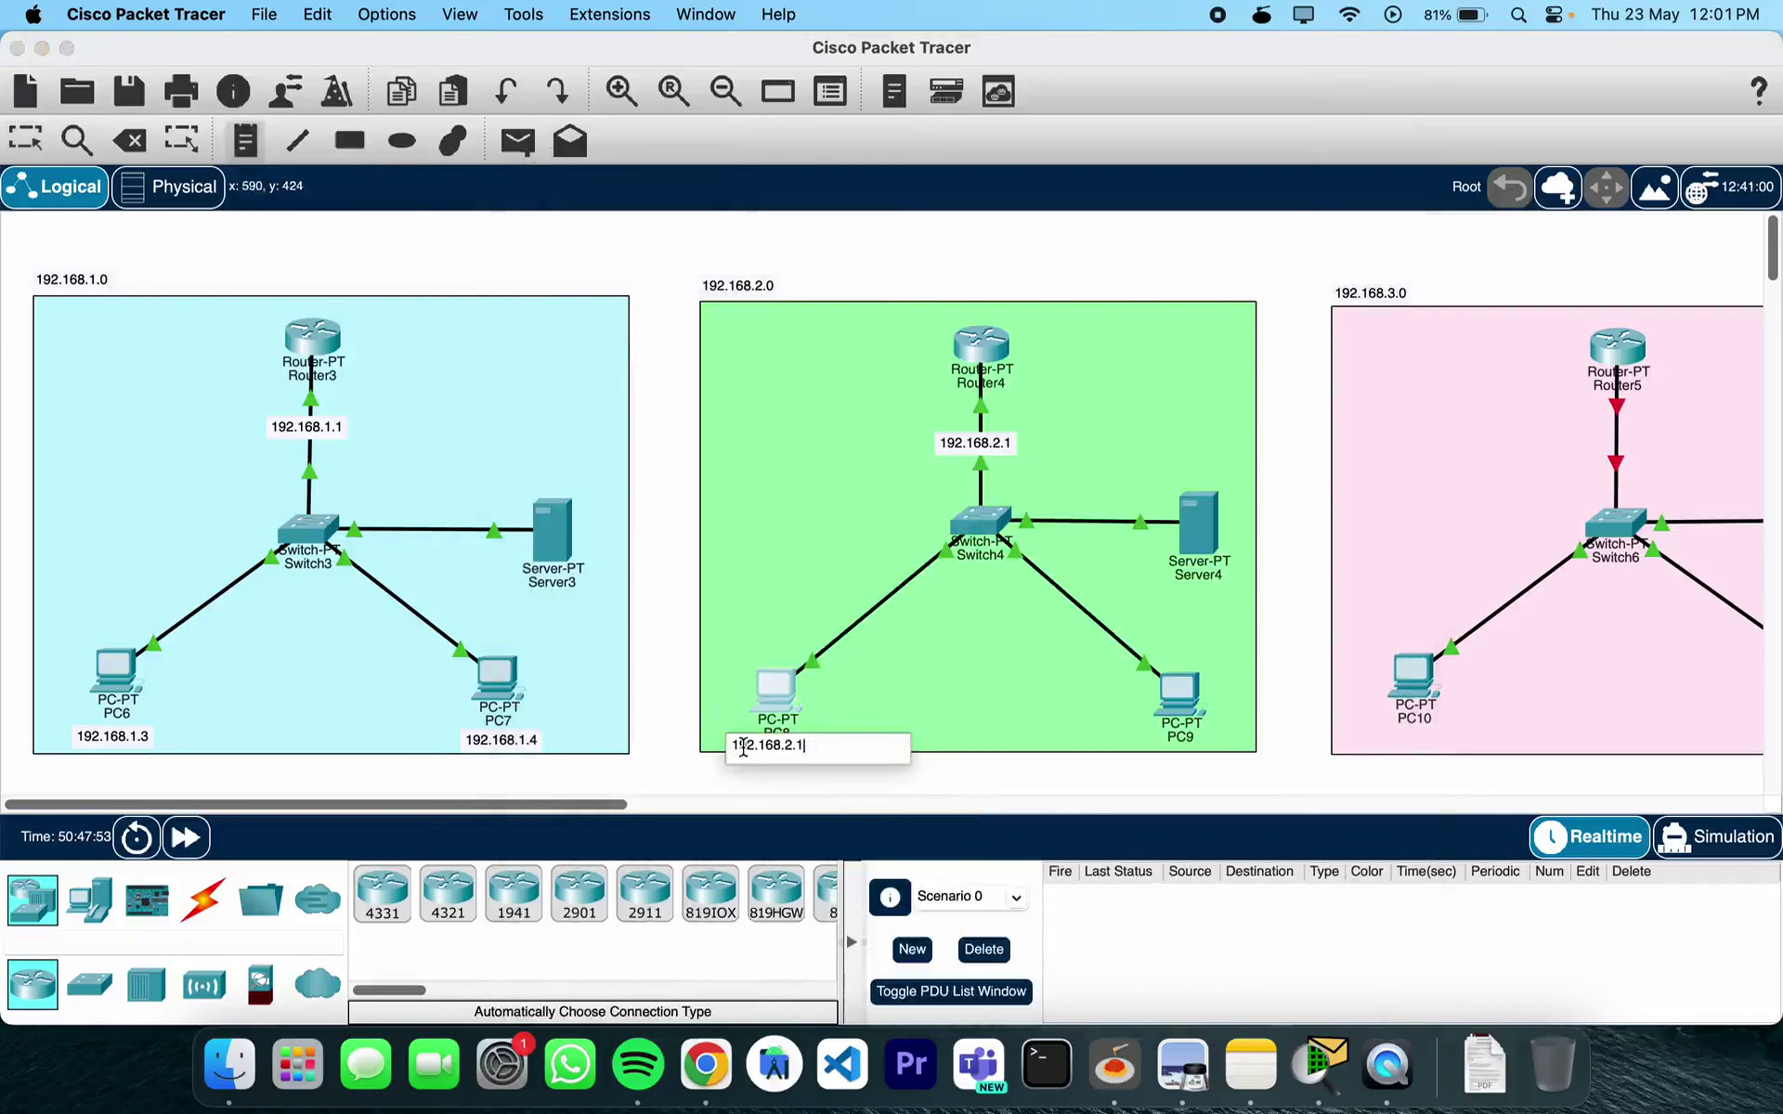
{"action": "type", "text": "3"}
{"action": "left_click", "coordinate": [1152, 756]}
{"action": "key", "text": "super+v"}
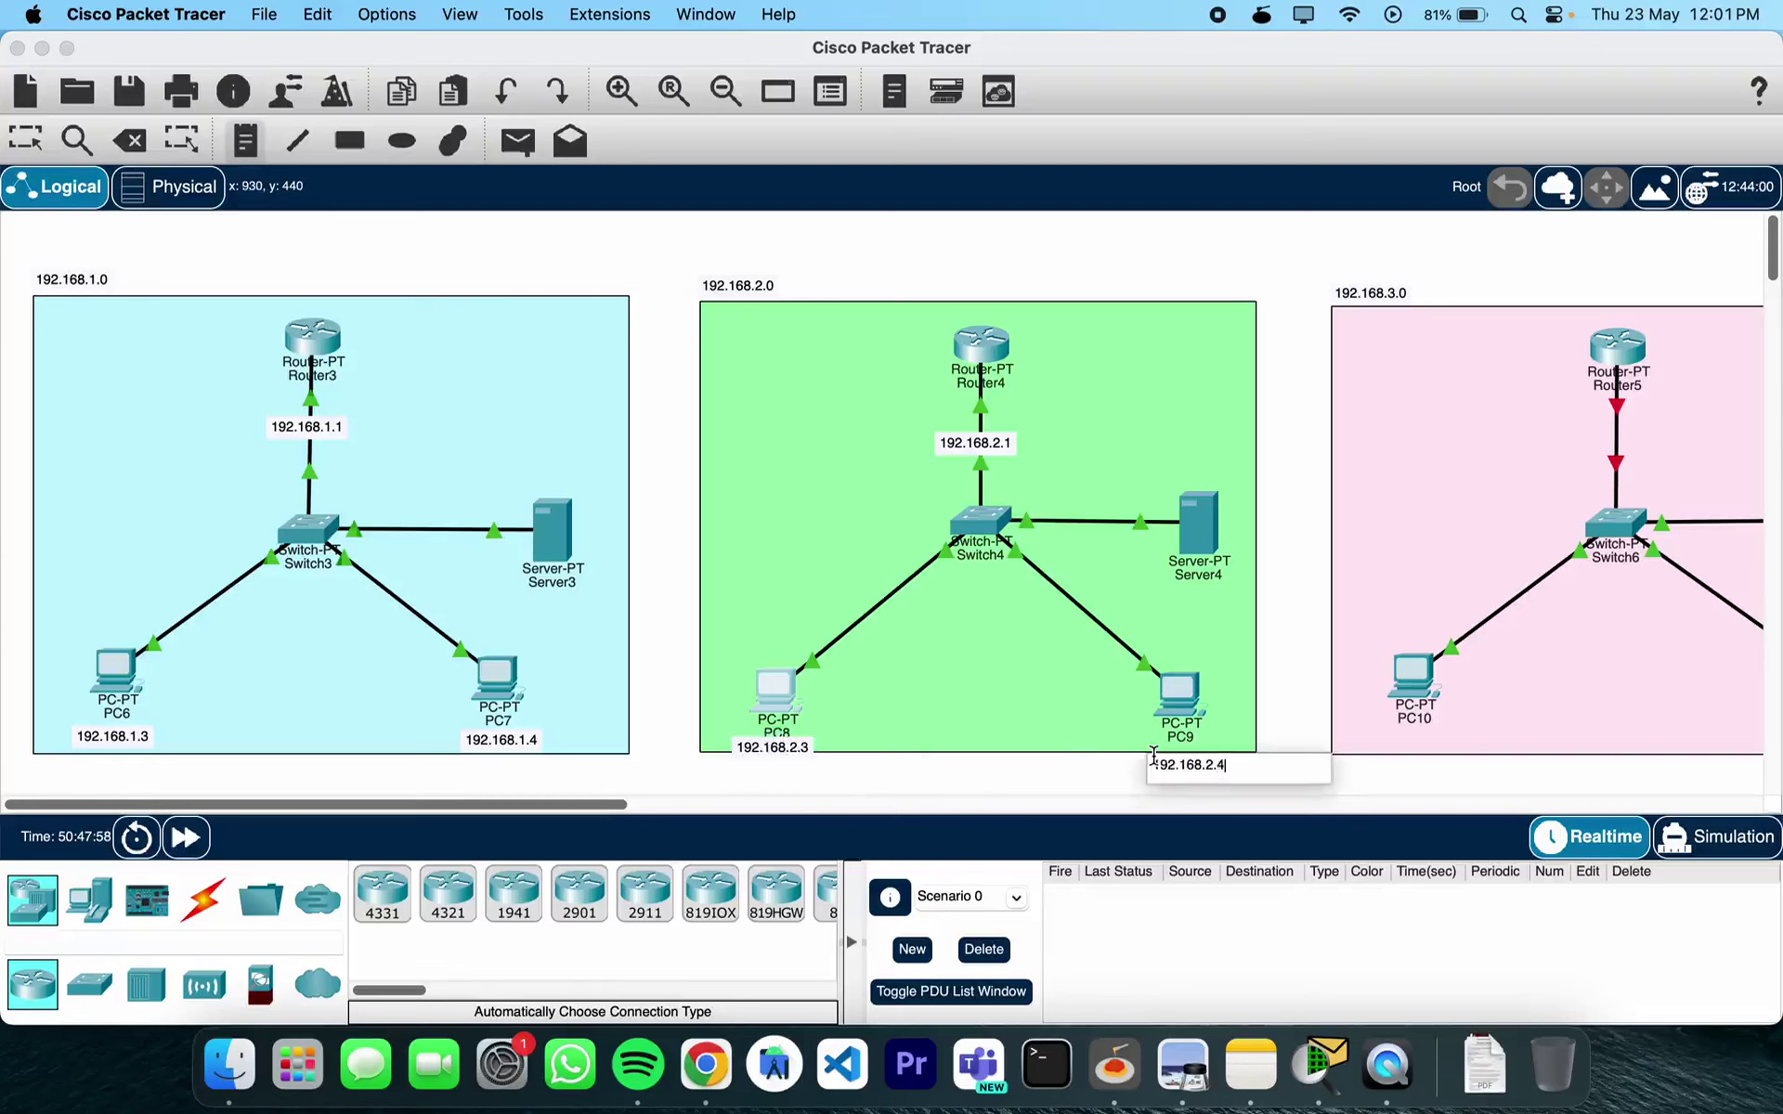
{"action": "key", "text": "Escape"}
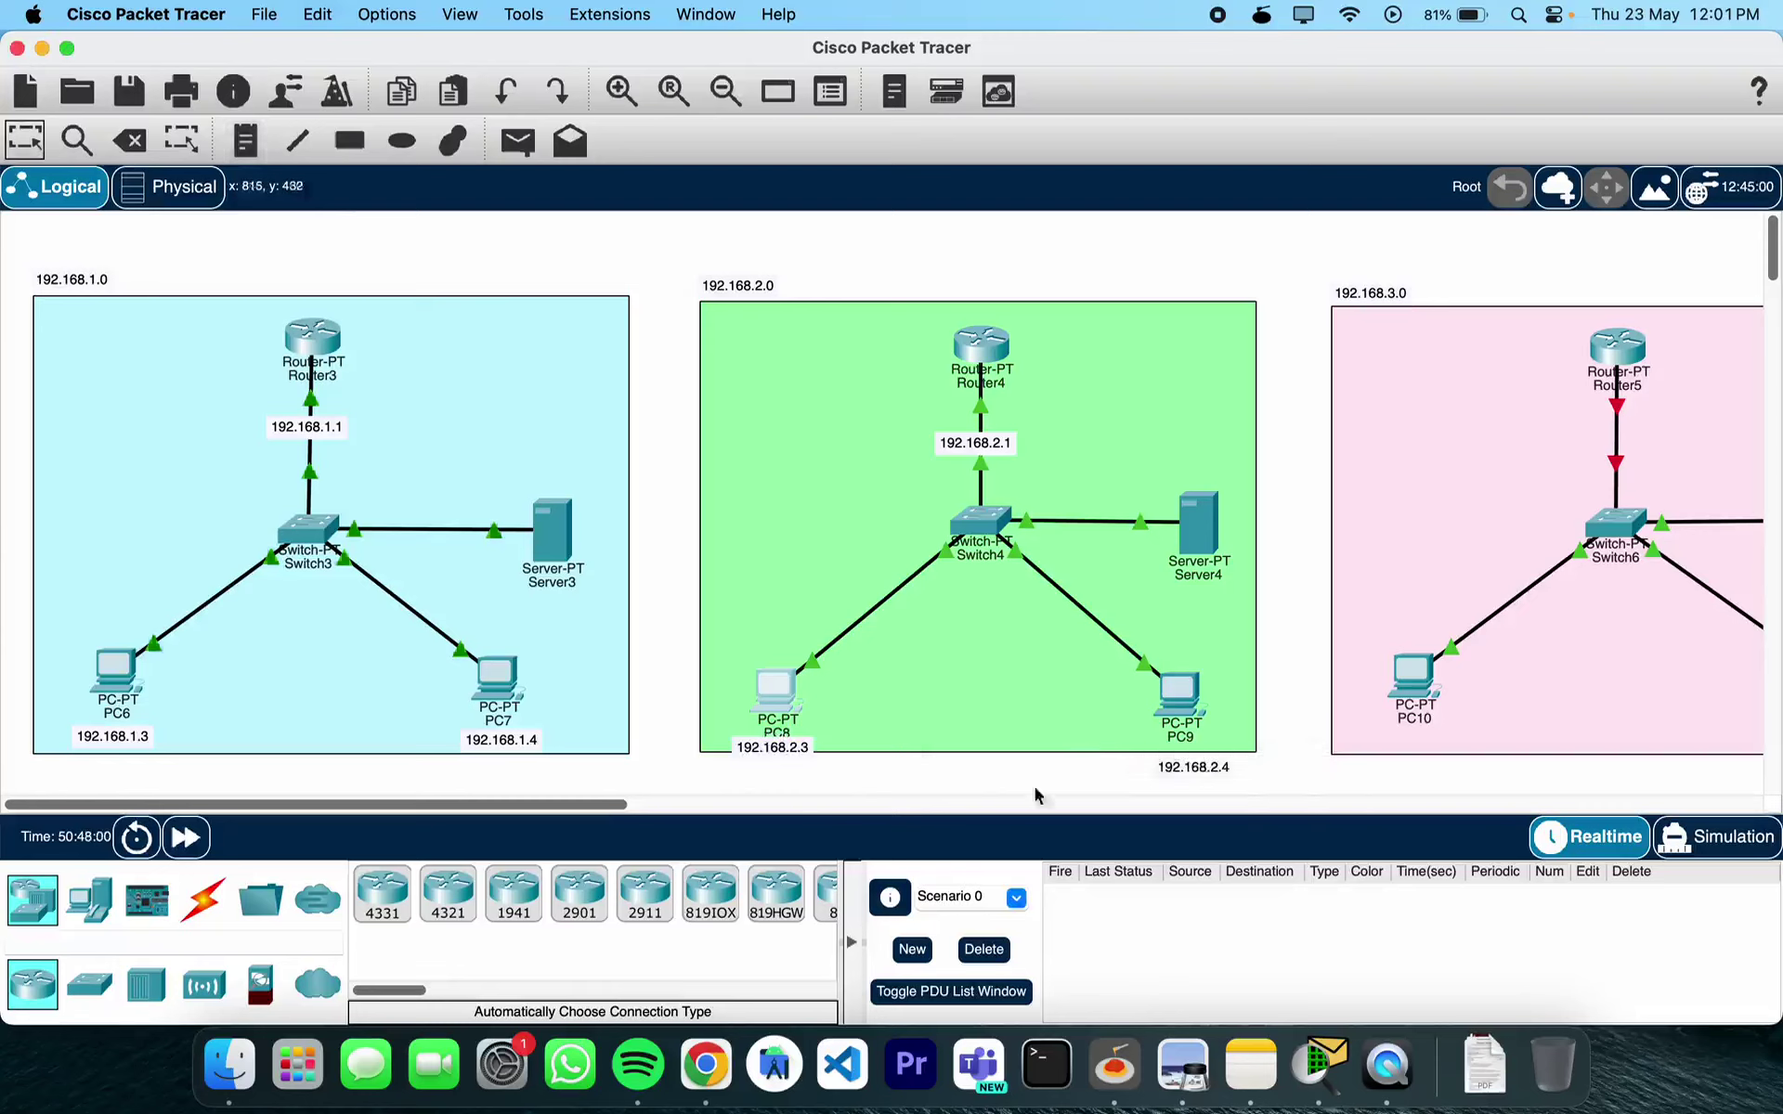
Set PC9's IP configuration to DHCP so it obtains its address from the server
{"action": "left_click", "coordinate": [1175, 740]}
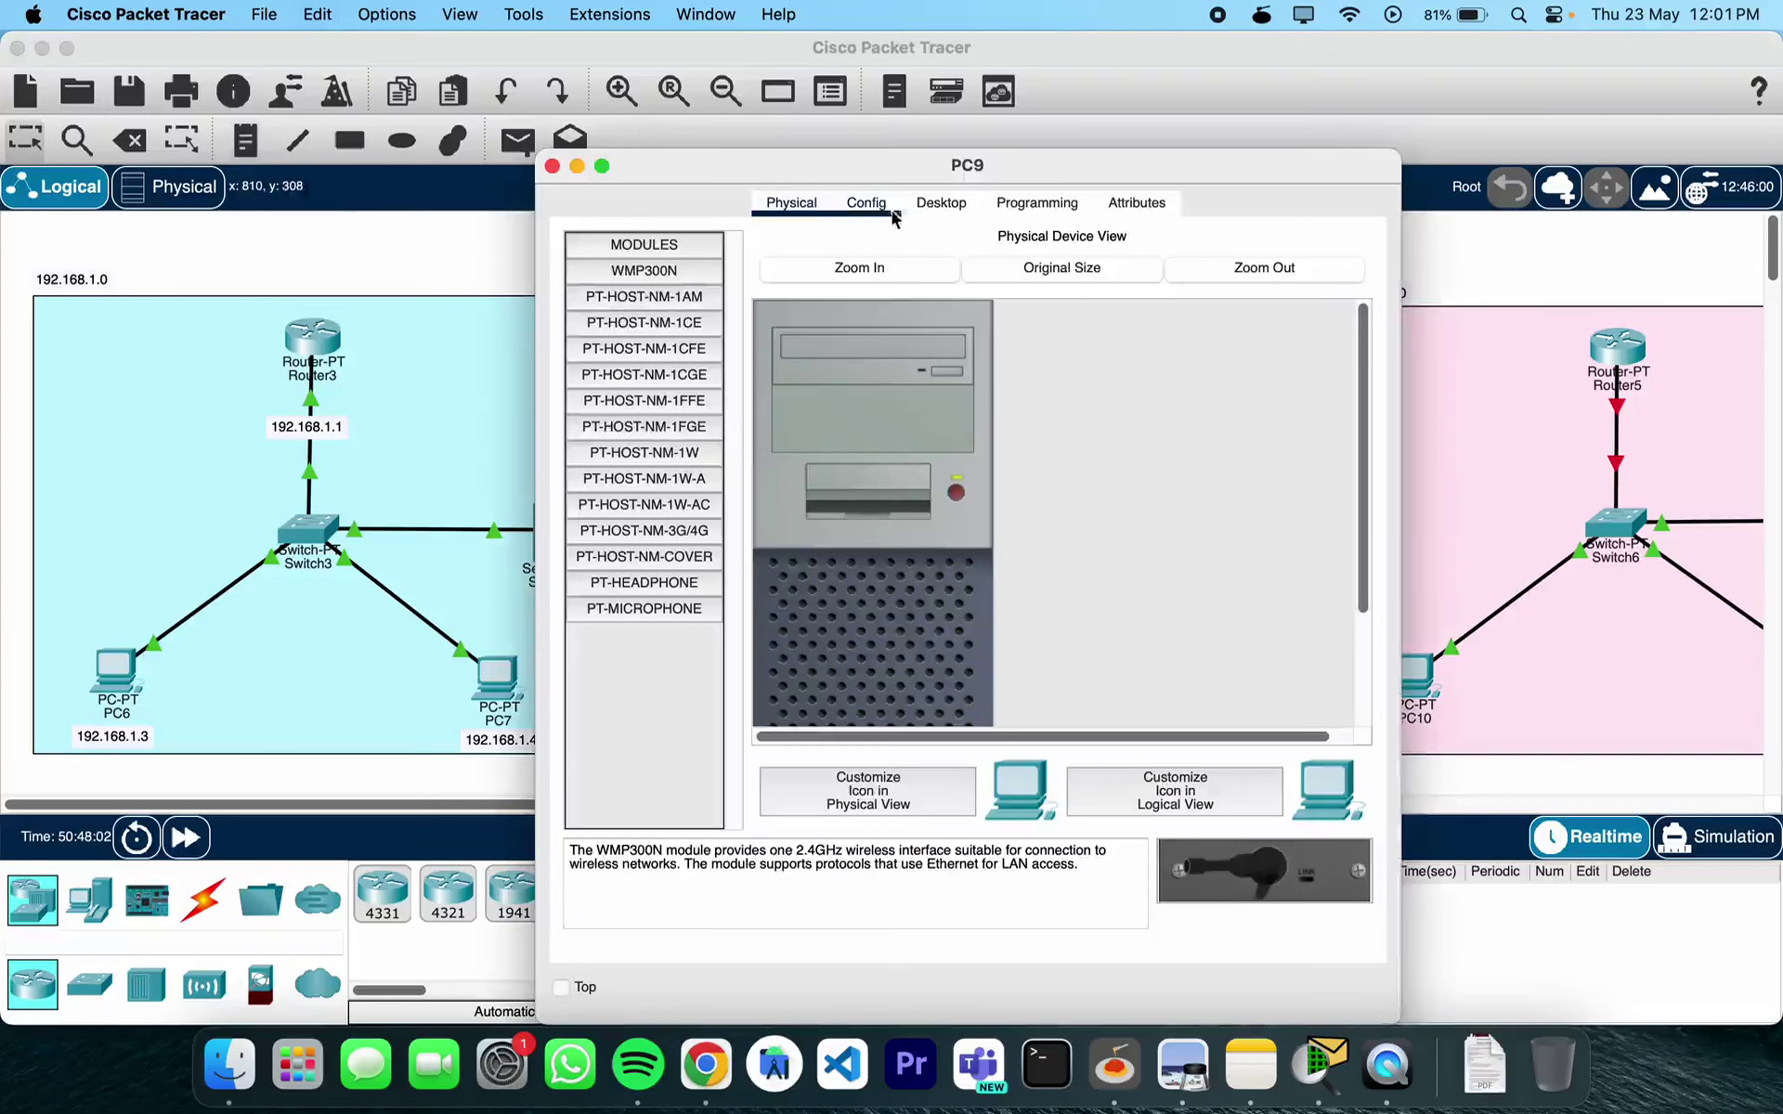
{"action": "left_click", "coordinate": [942, 220]}
{"action": "left_click", "coordinate": [676, 294]}
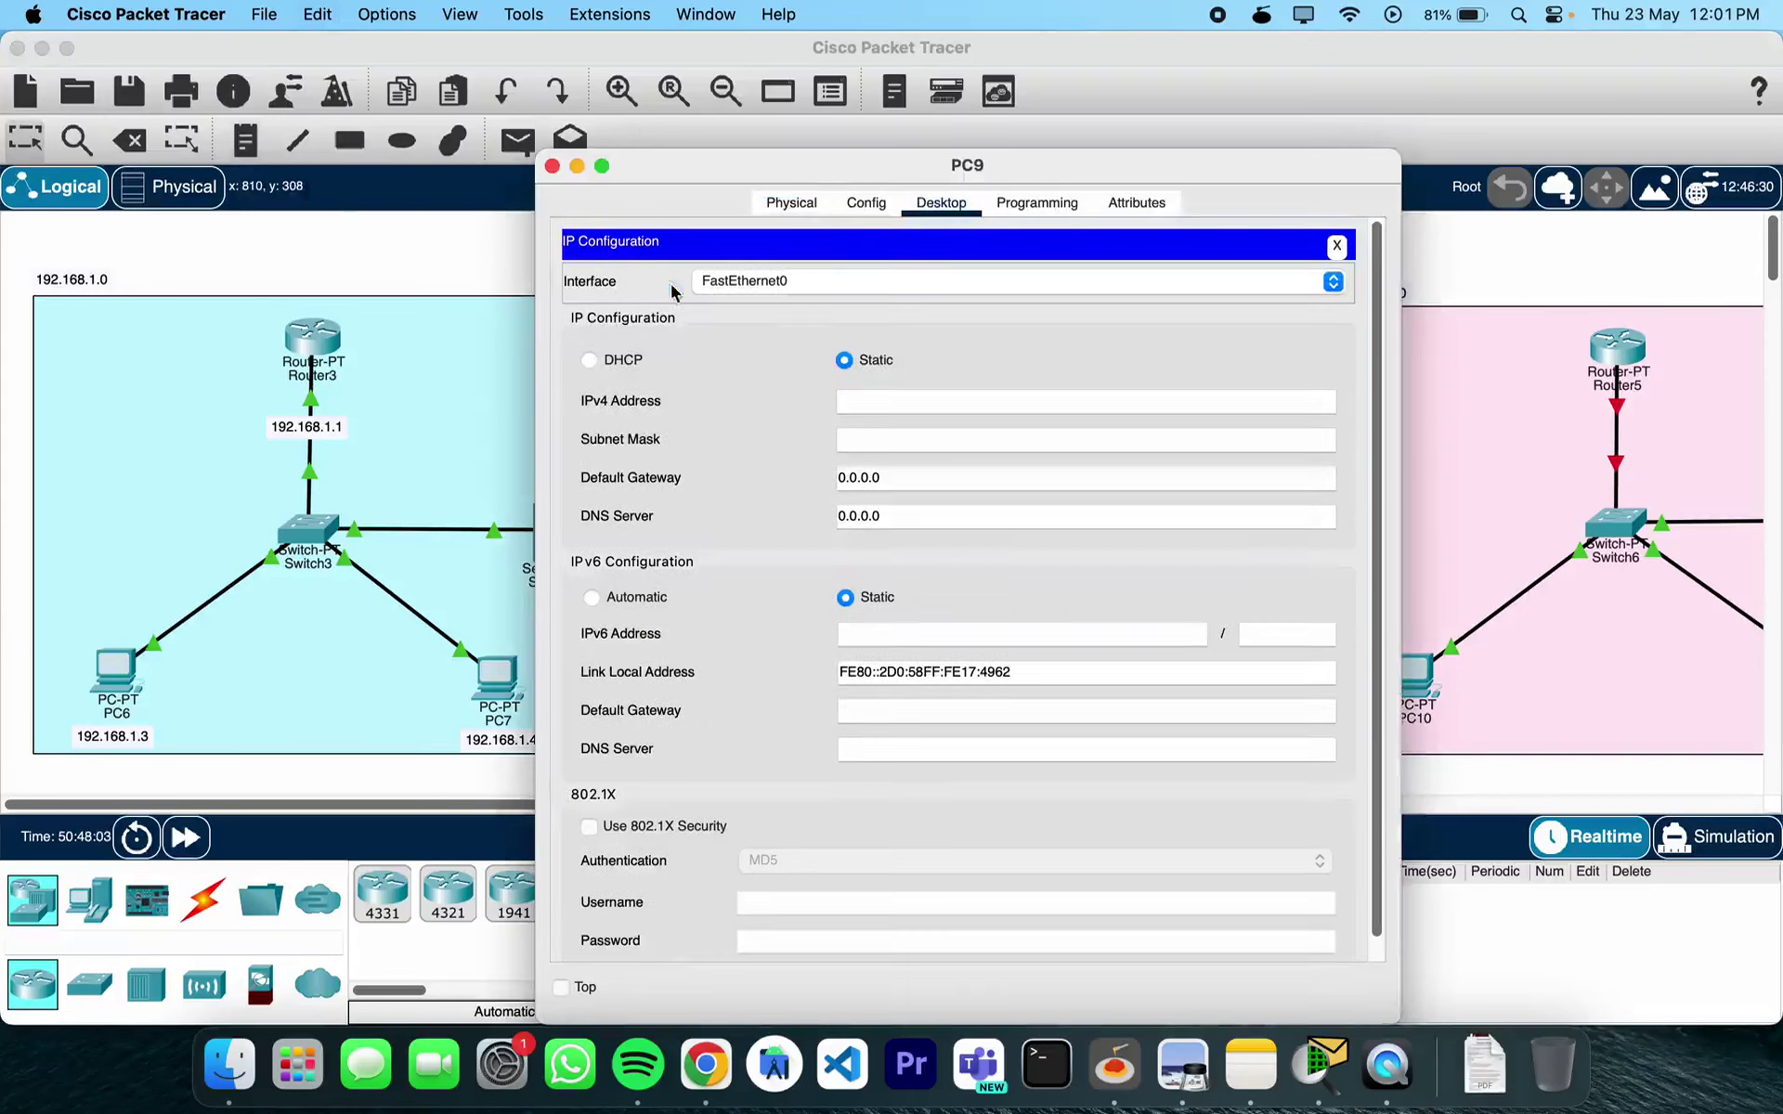
{"action": "left_click", "coordinate": [589, 362]}
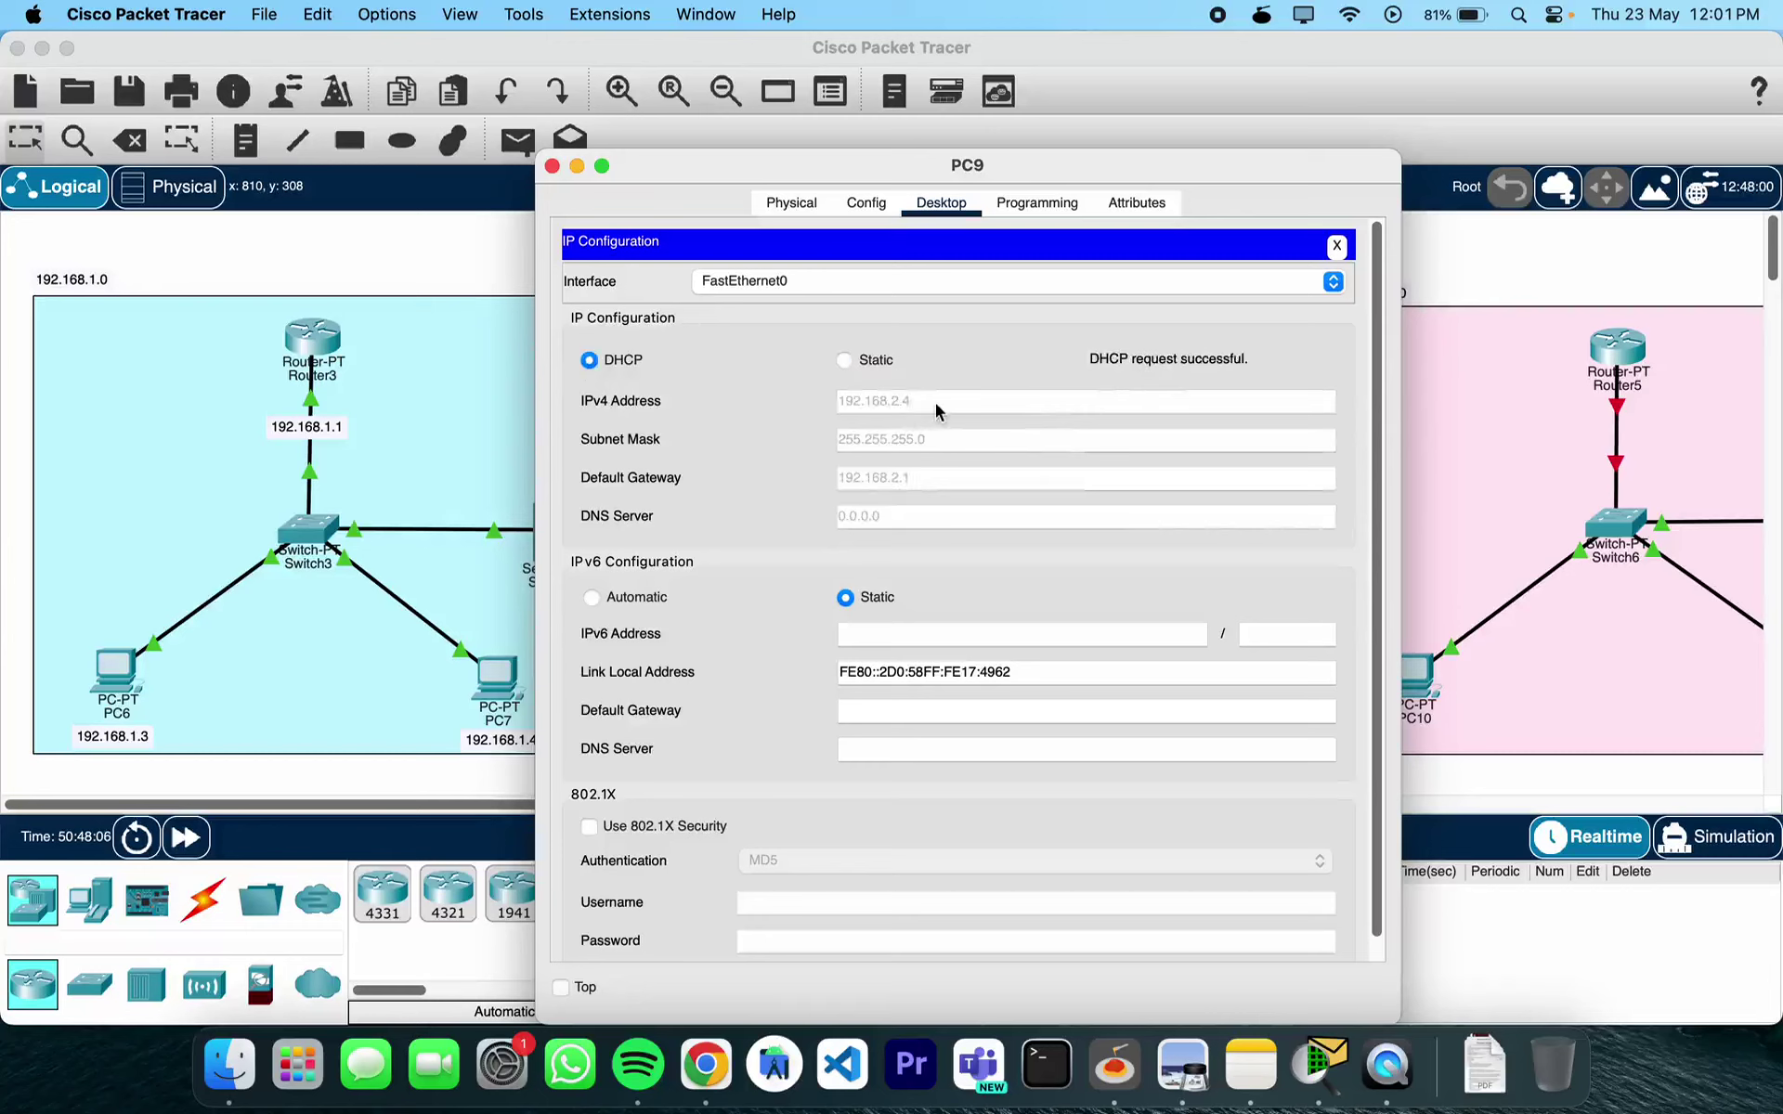
{"action": "left_click", "coordinate": [552, 166]}
Nudge PC8, PC9 and their address notes upward so they all sit inside the green network area
{"action": "left_click_drag", "start_coordinate": [773, 670], "coordinate": [770, 665]}
{"action": "left_click_drag", "start_coordinate": [794, 740], "coordinate": [795, 728]}
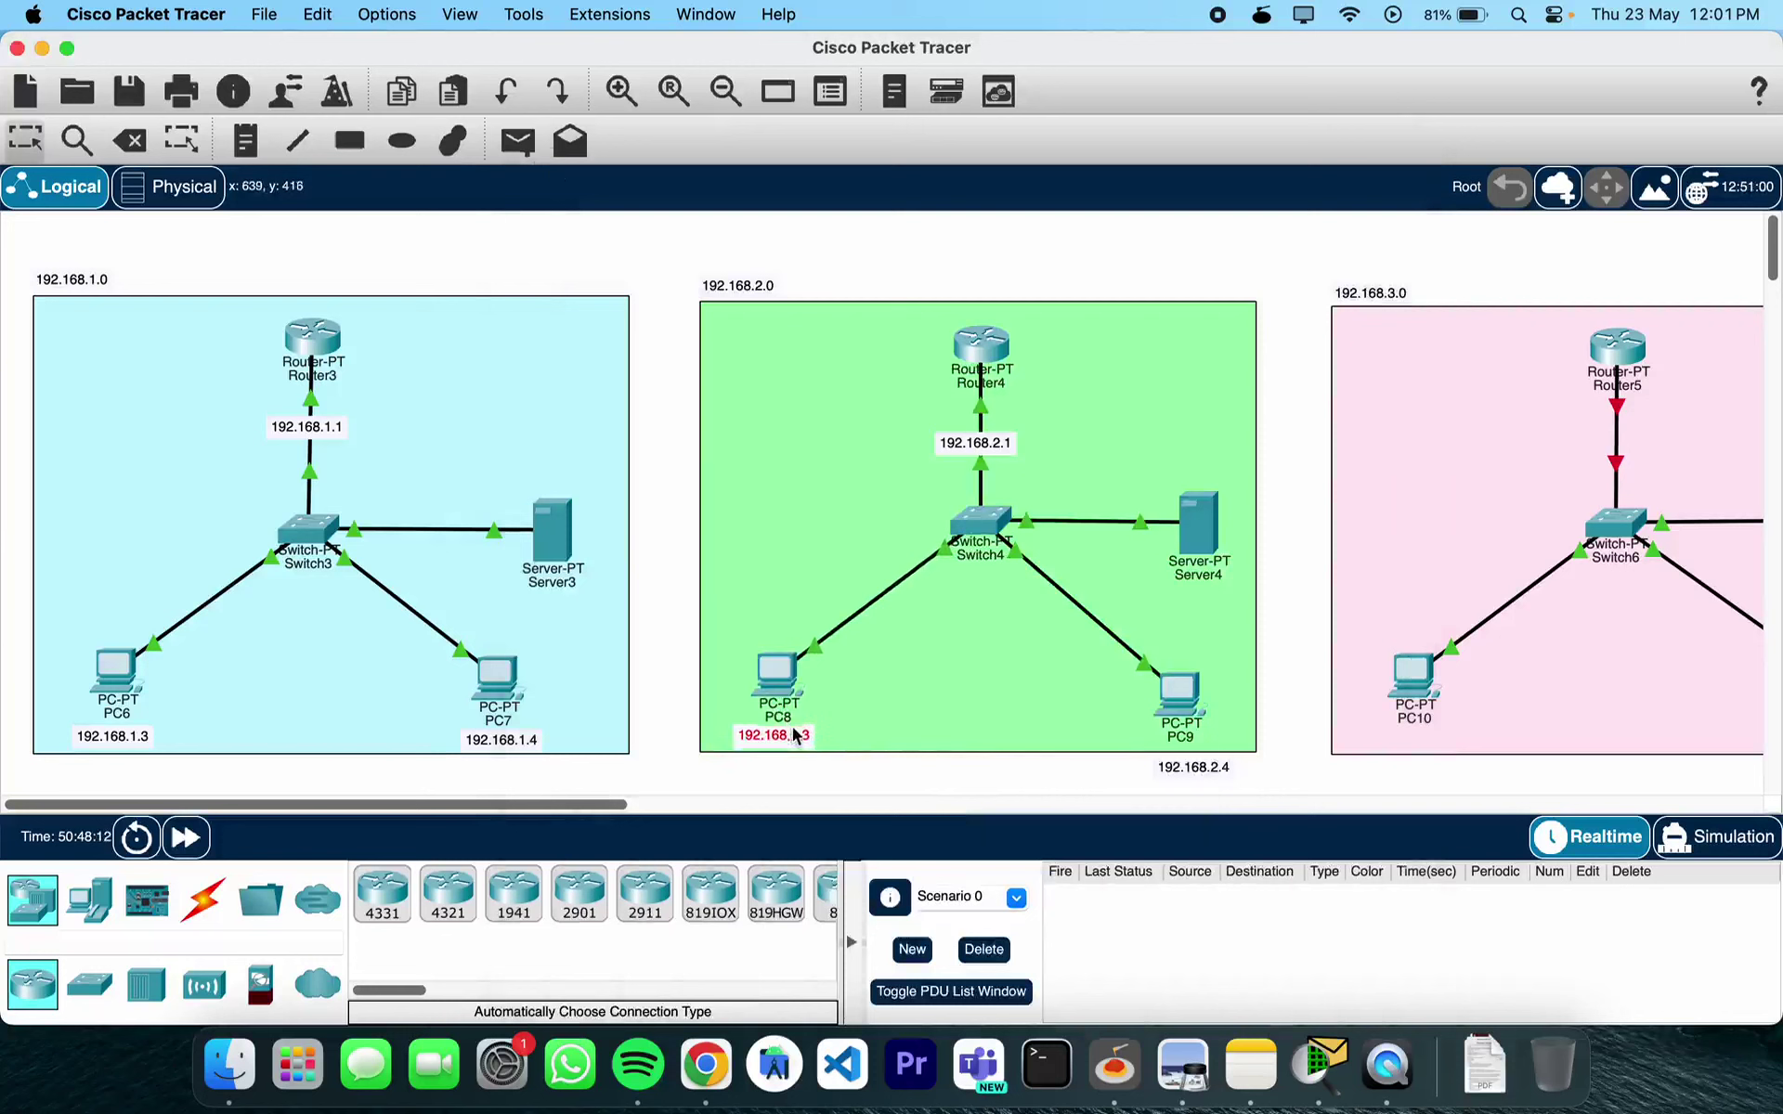
{"action": "left_click_drag", "start_coordinate": [1181, 703], "coordinate": [1184, 696]}
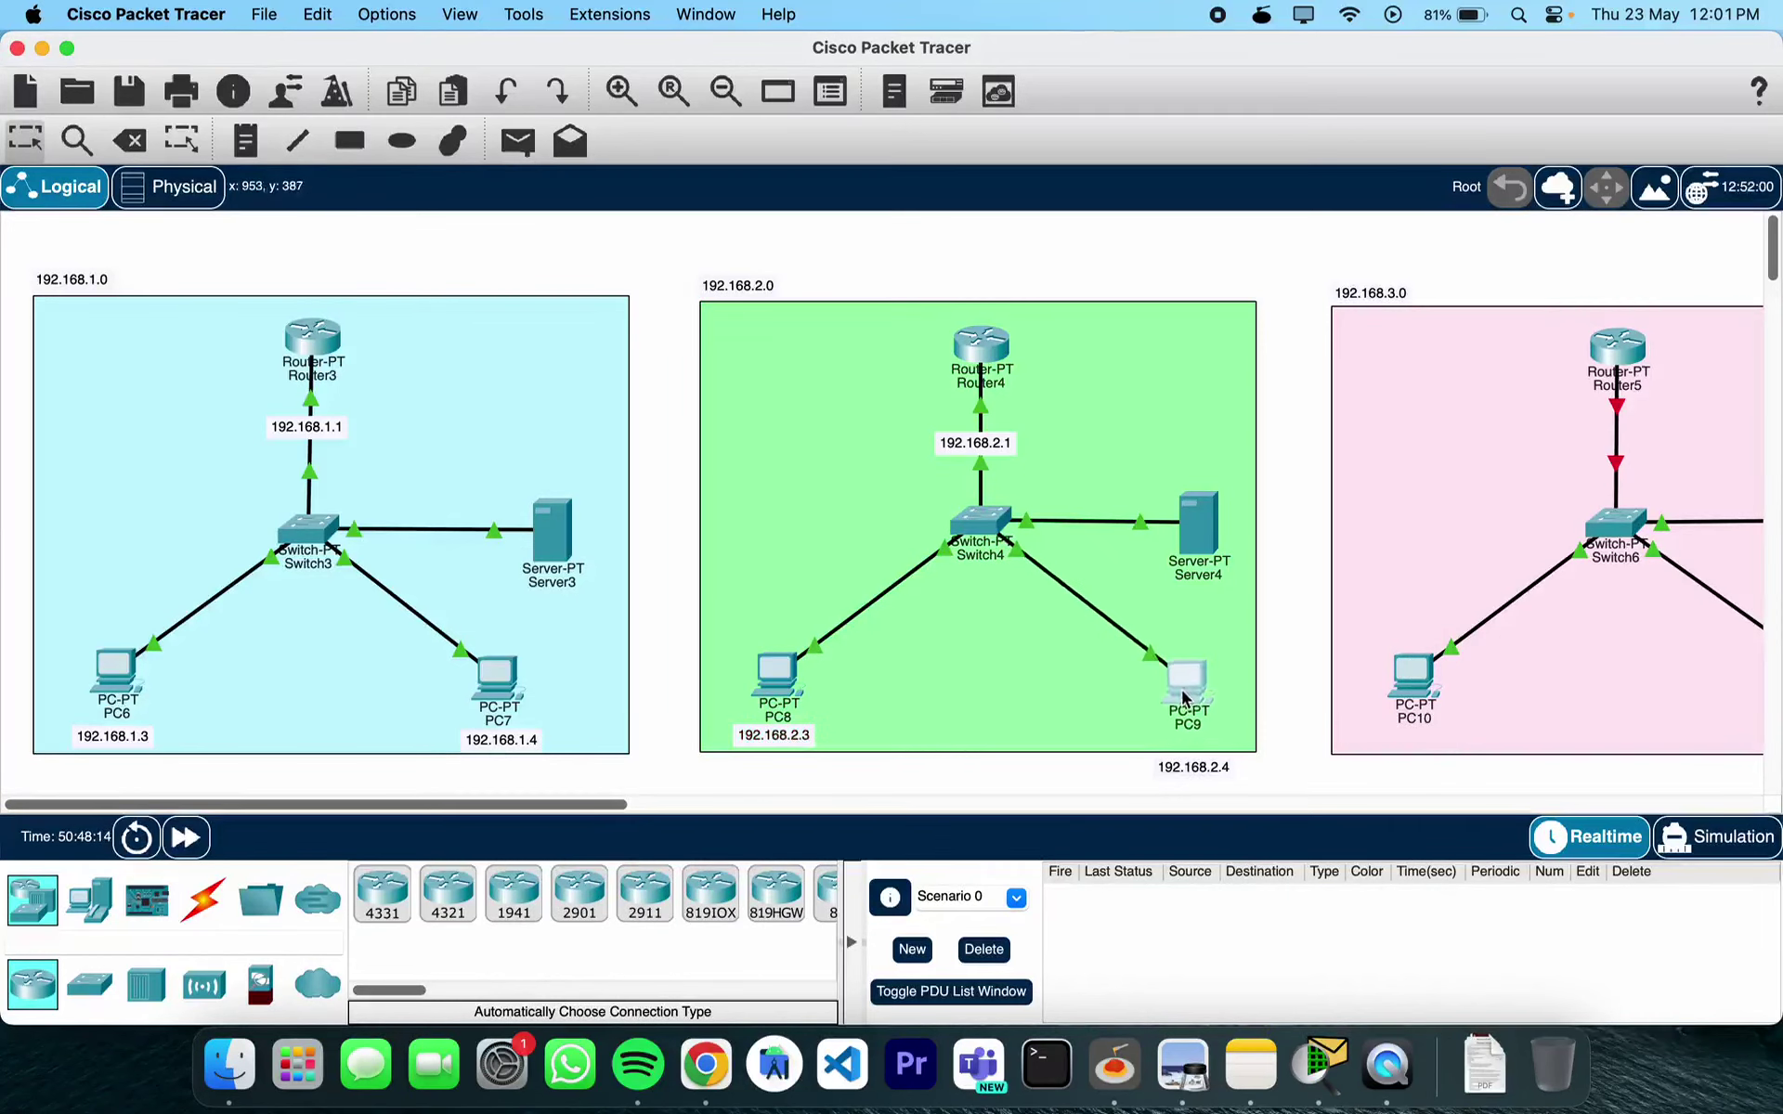
{"action": "left_click_drag", "start_coordinate": [1196, 766], "coordinate": [1193, 742]}
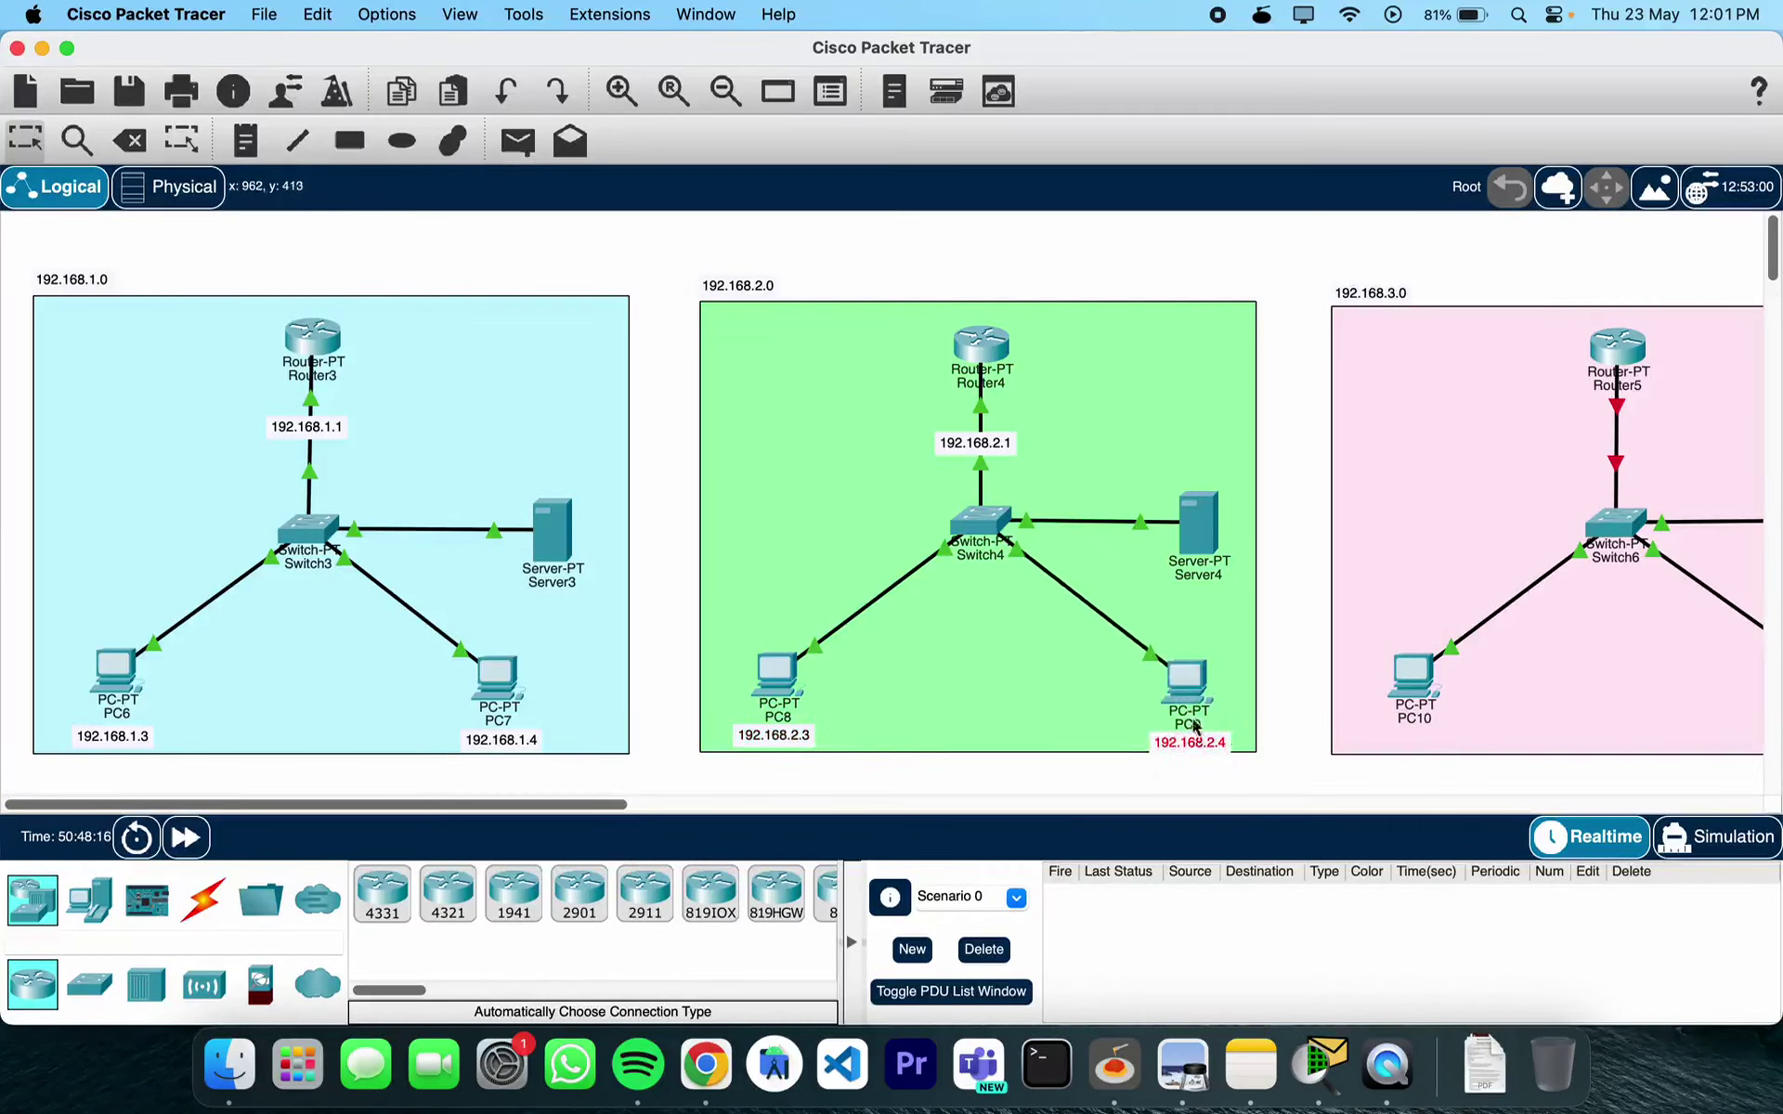
{"action": "left_click", "coordinate": [1187, 696]}
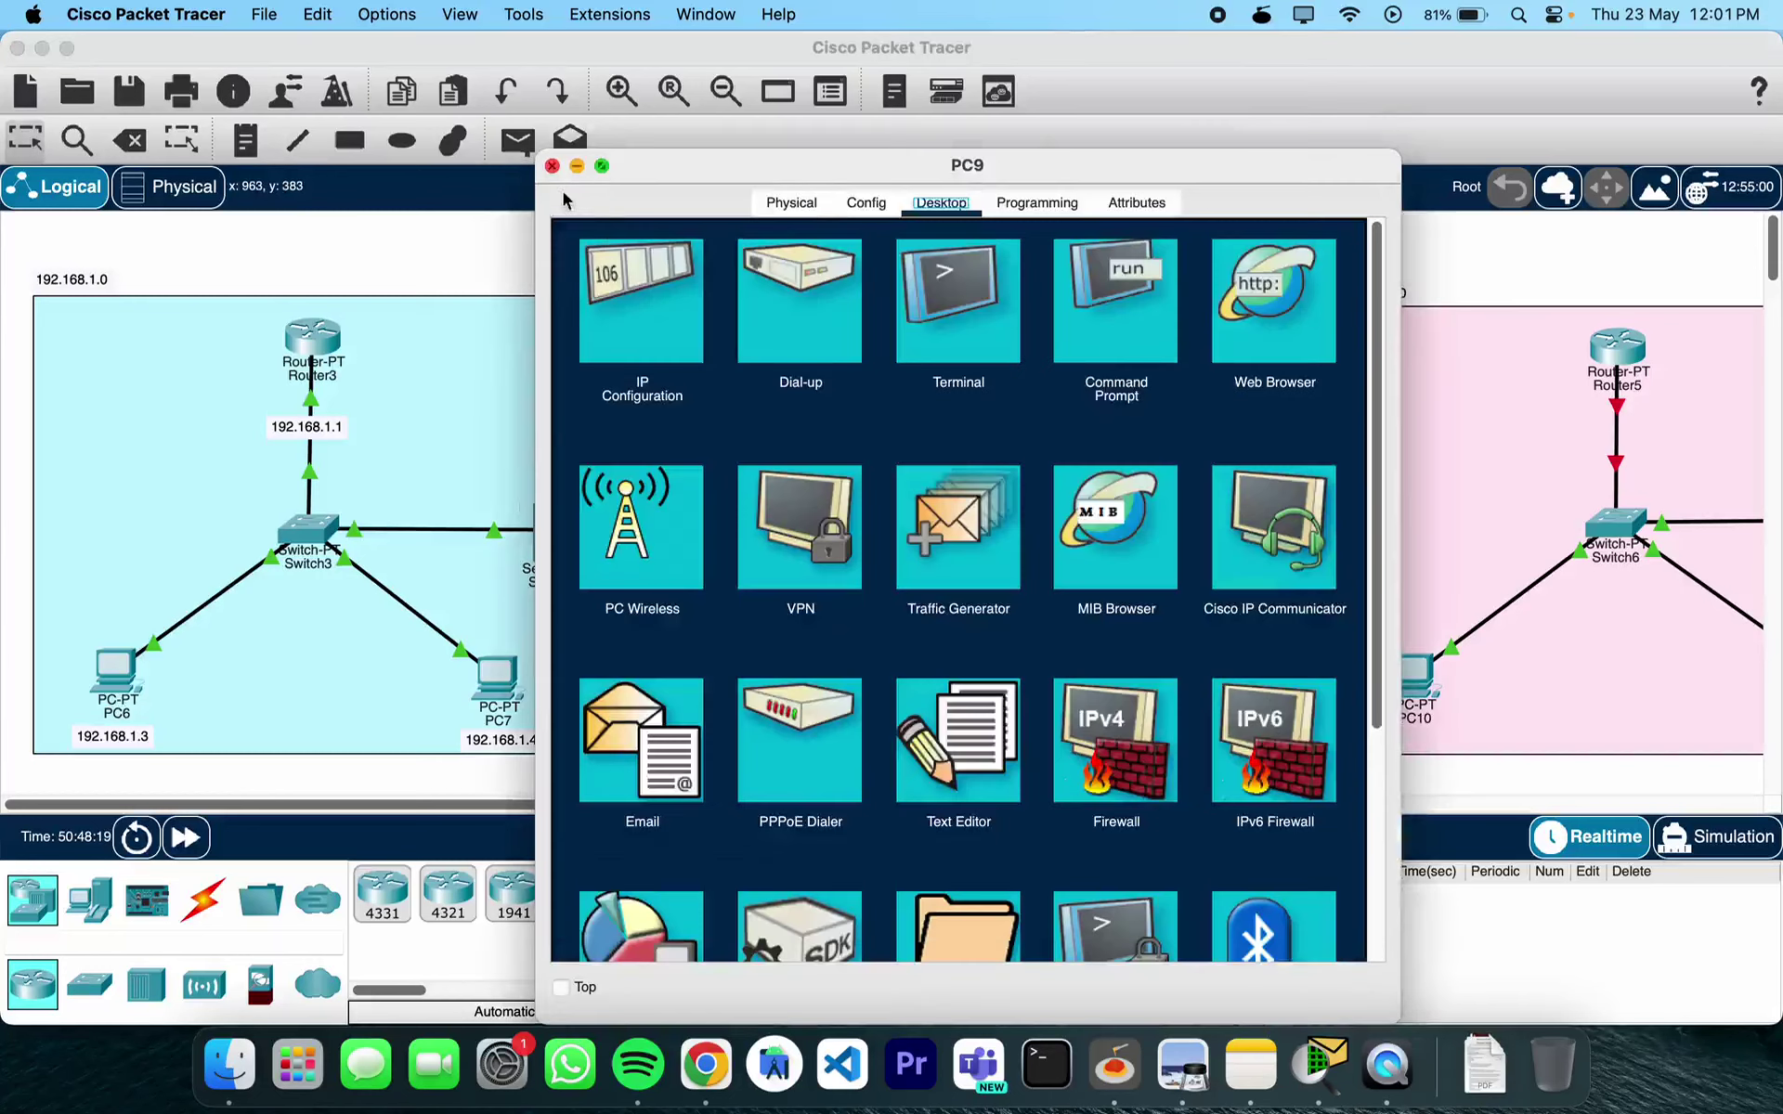
{"action": "left_click", "coordinate": [551, 166]}
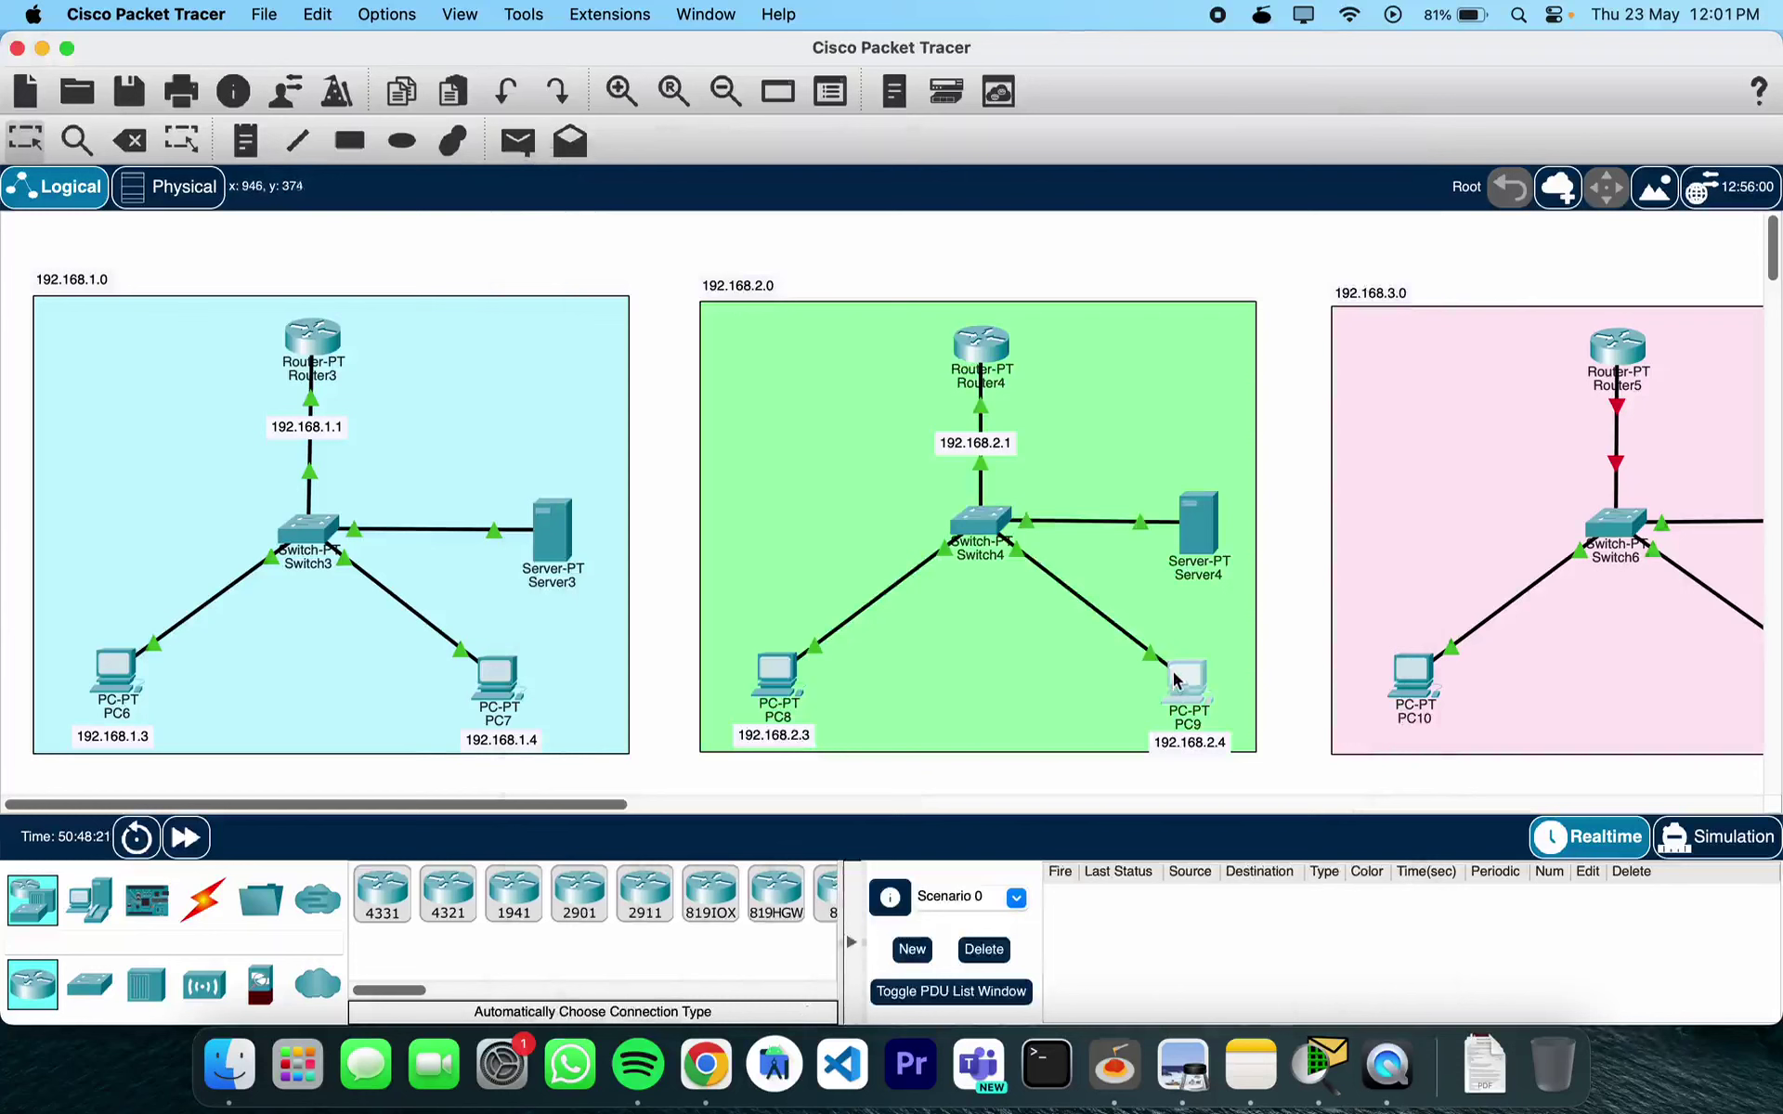
{"action": "left_click_drag", "start_coordinate": [1179, 687], "coordinate": [1181, 674]}
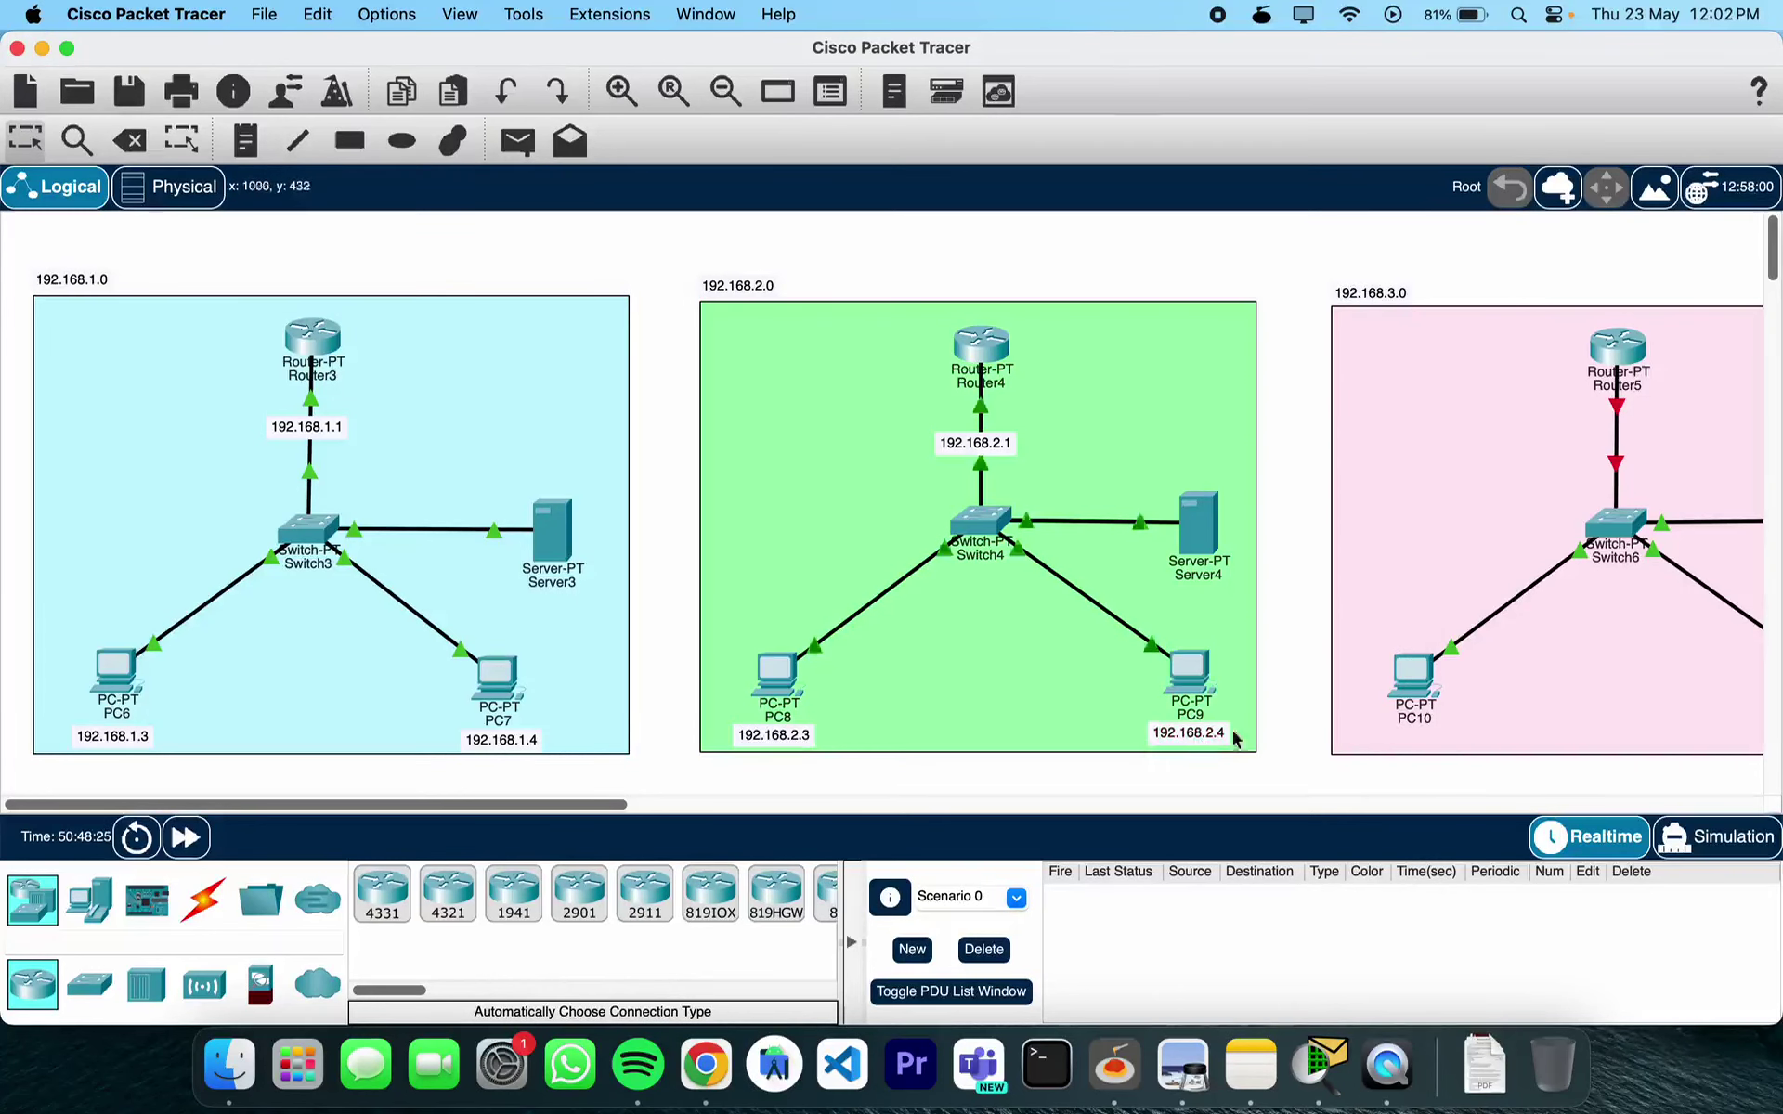
{"action": "scroll", "coordinate": [1192, 577], "scroll_direction": "right", "scroll_amount": 10}
{"action": "scroll", "coordinate": [1193, 580], "scroll_direction": "left", "scroll_amount": 10}
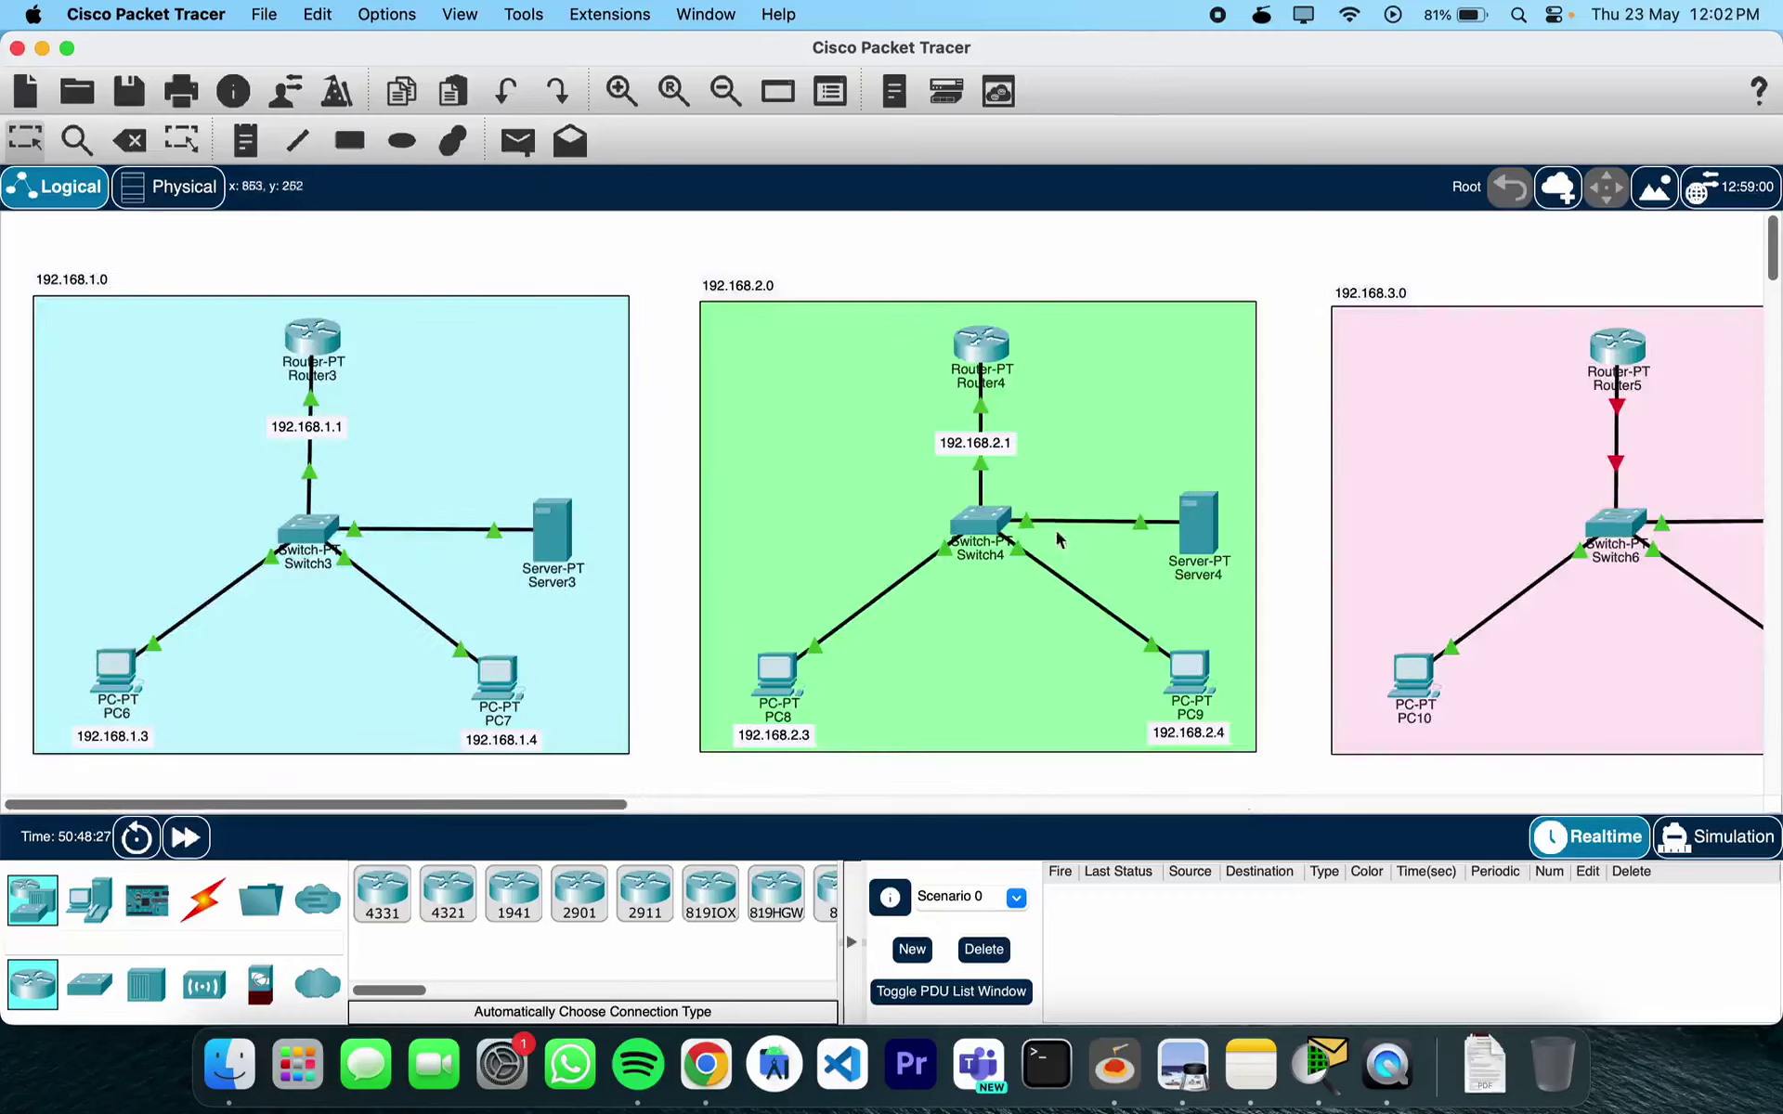
{"action": "scroll", "coordinate": [1522, 562], "scroll_direction": "right", "scroll_amount": 10}
{"action": "scroll", "coordinate": [1270, 533], "scroll_direction": "left", "scroll_amount": 10}
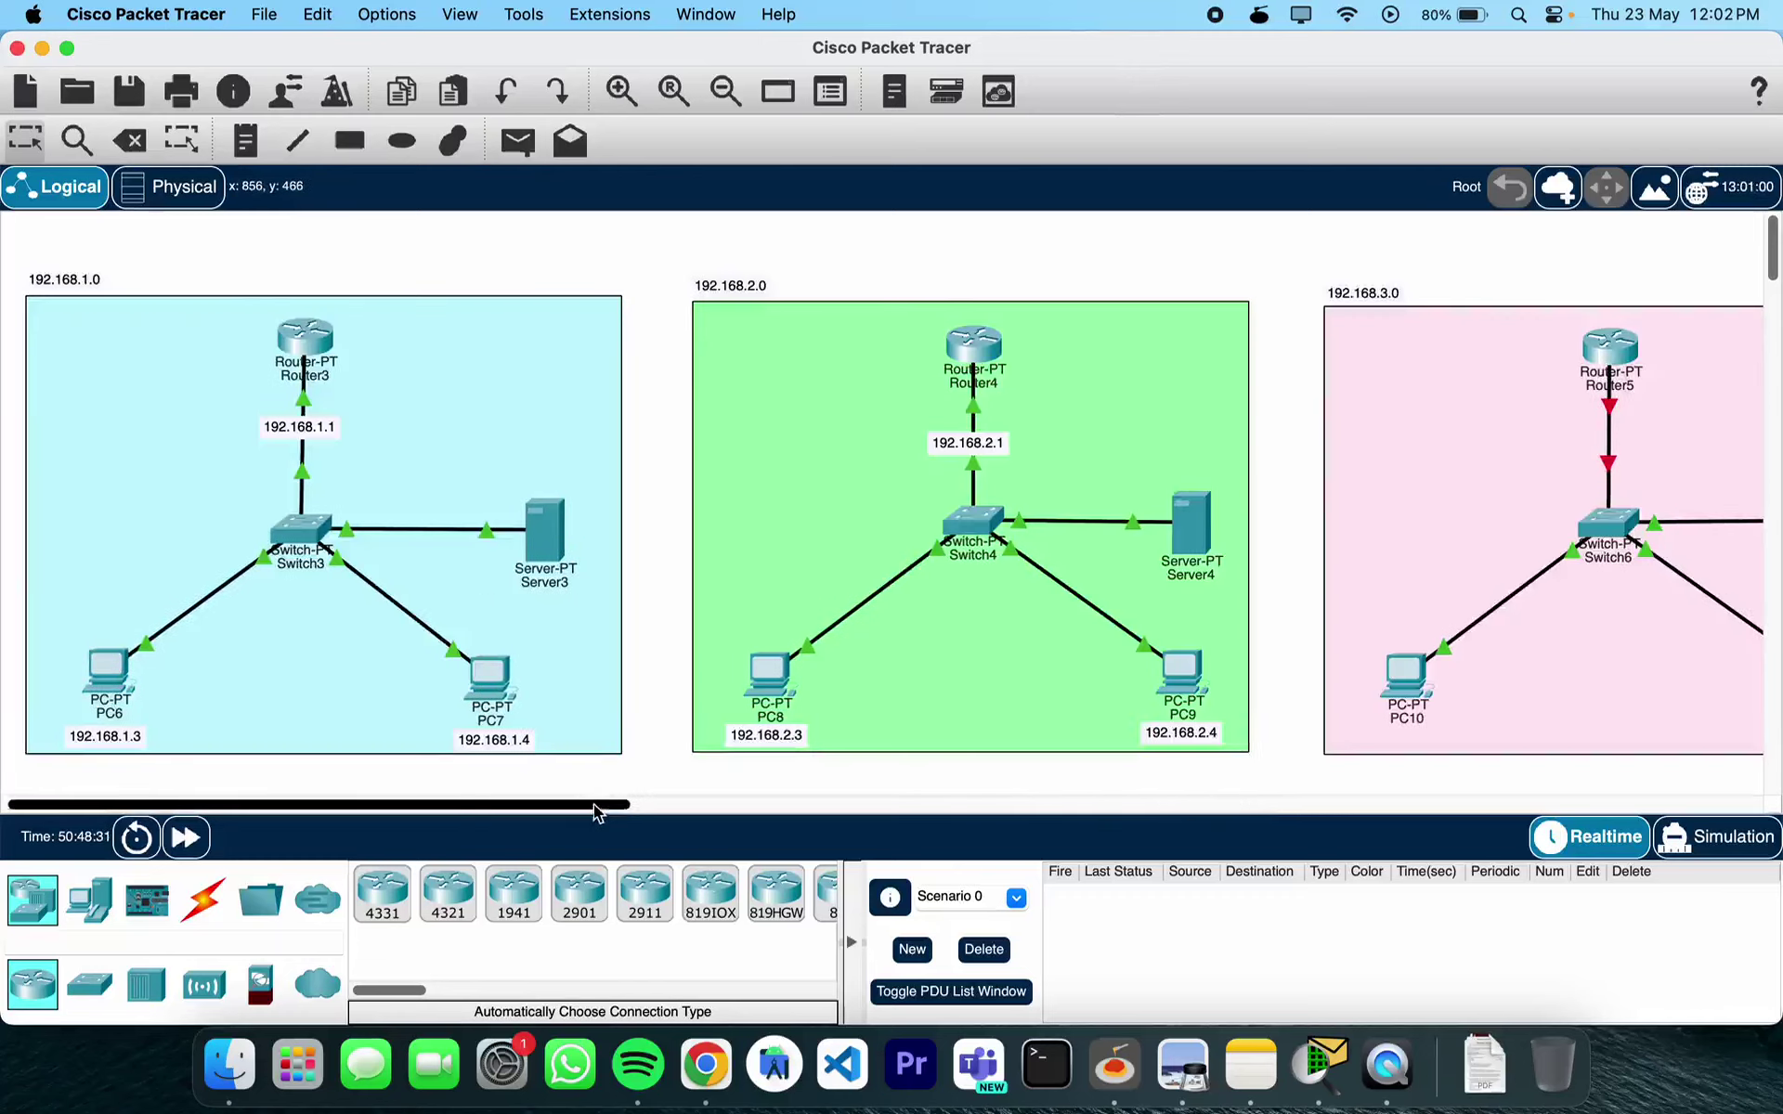
Configure Router5's FastEthernet0/0 interface with IPv4 address 192.168.3.1 and subnet mask 255.255.255.0, and turn the port on
{"action": "scroll", "coordinate": [594, 811], "scroll_direction": "right", "scroll_amount": 8}
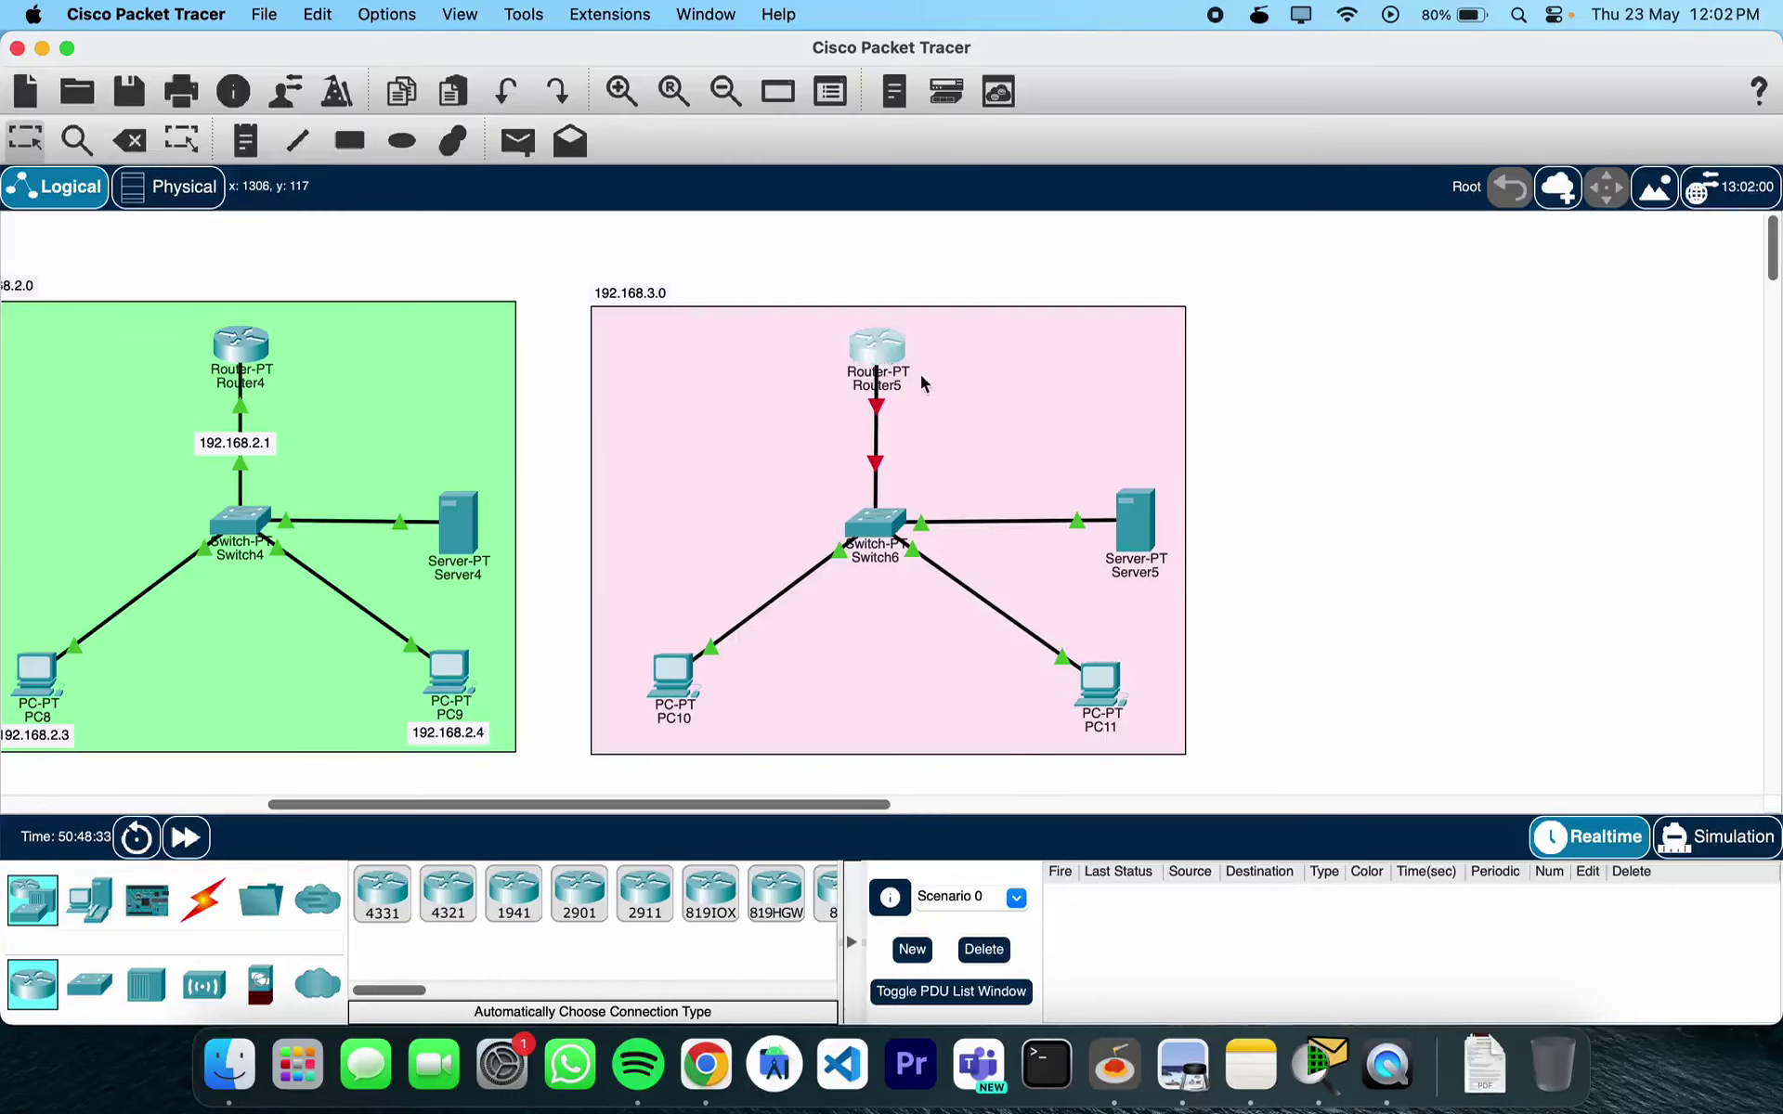
{"action": "left_click", "coordinate": [901, 354]}
{"action": "left_click", "coordinate": [937, 203]}
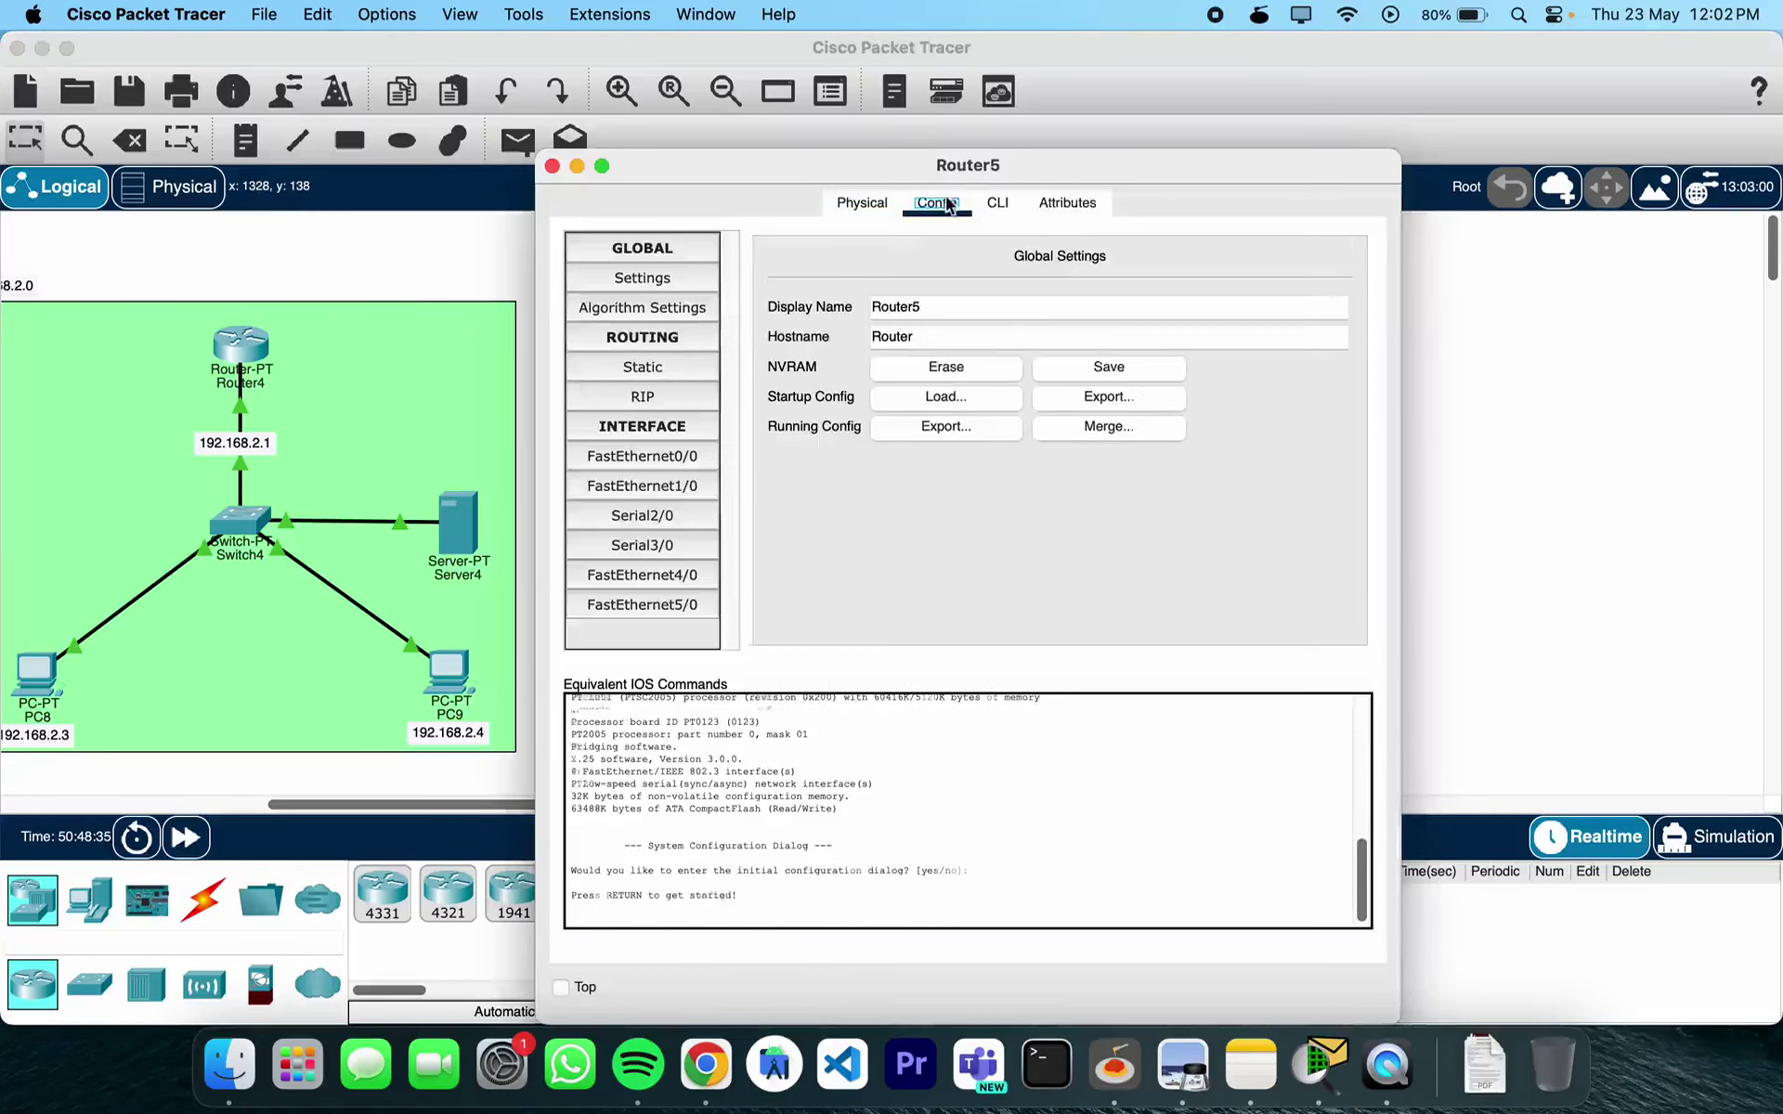
{"action": "left_click", "coordinate": [650, 456]}
{"action": "left_click", "coordinate": [1172, 444]}
{"action": "type", "text": "192.168.2.1"}
{"action": "key", "text": "BackSpace"}
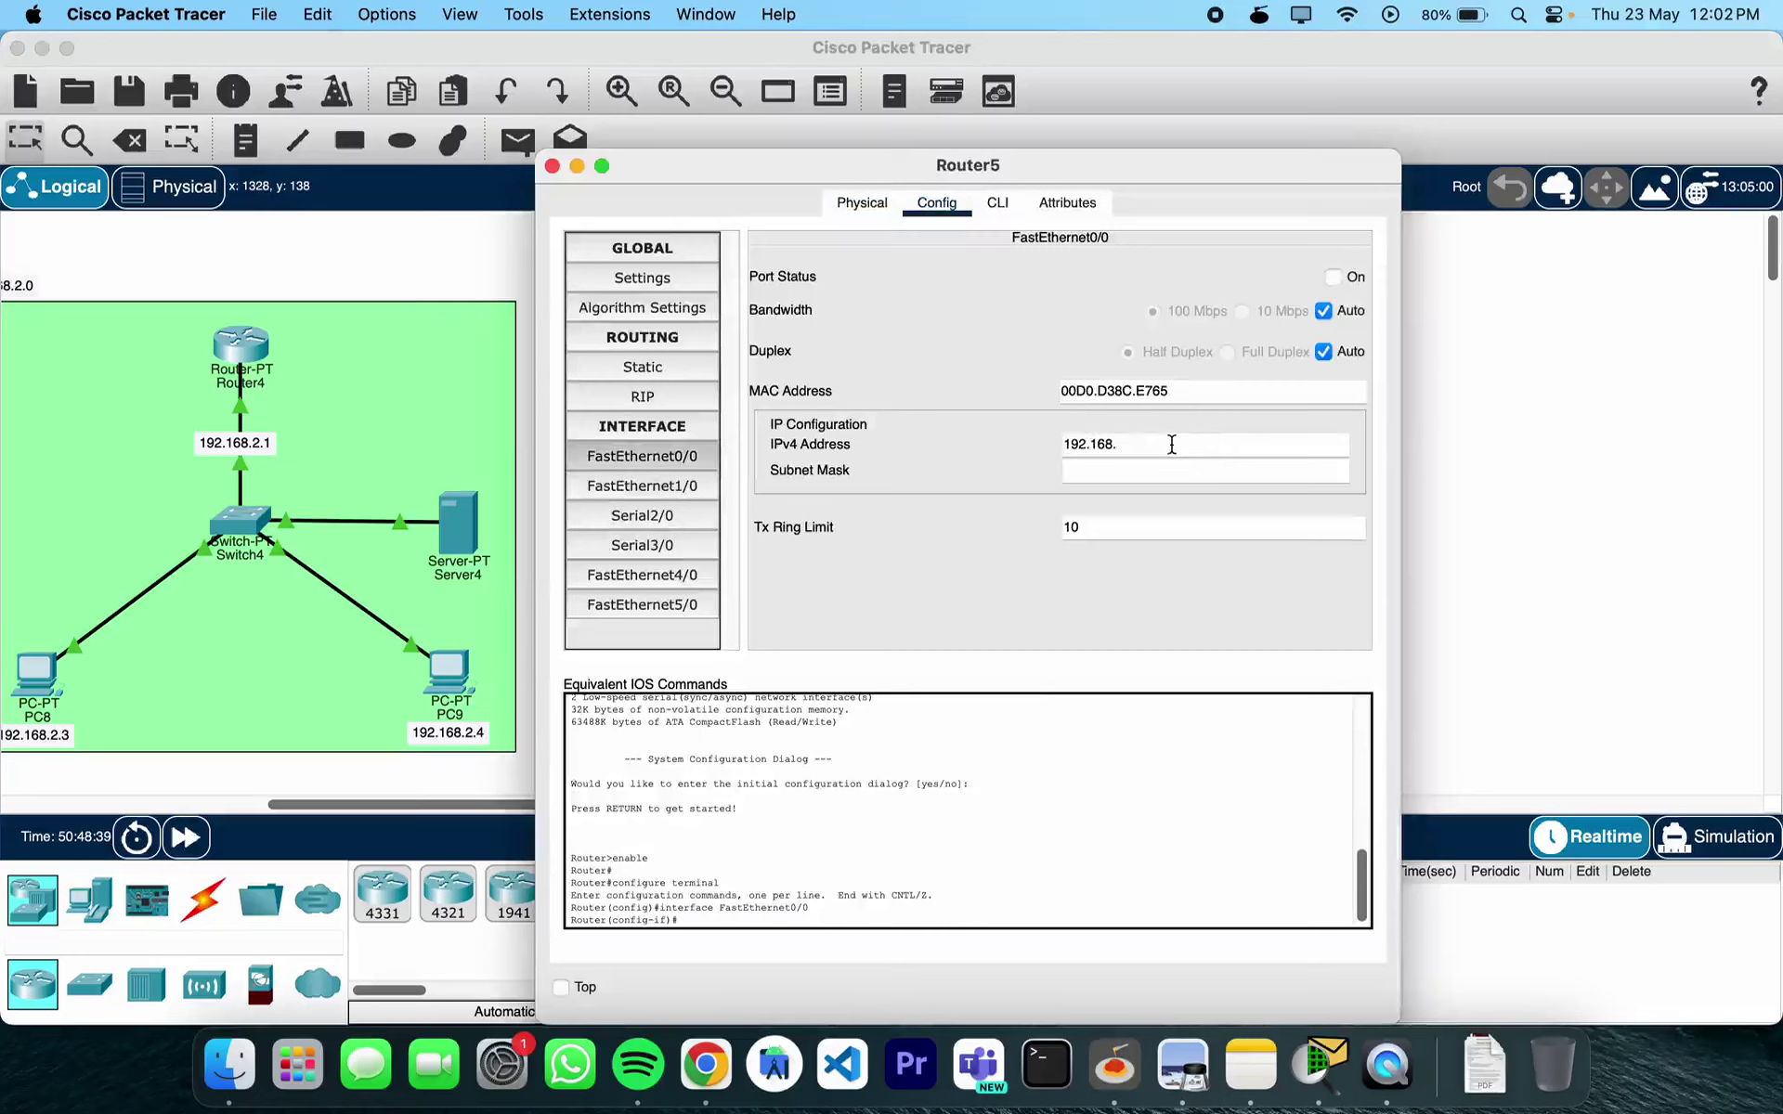
{"action": "double_click", "coordinate": [1147, 442]}
{"action": "left_click", "coordinate": [1151, 473]}
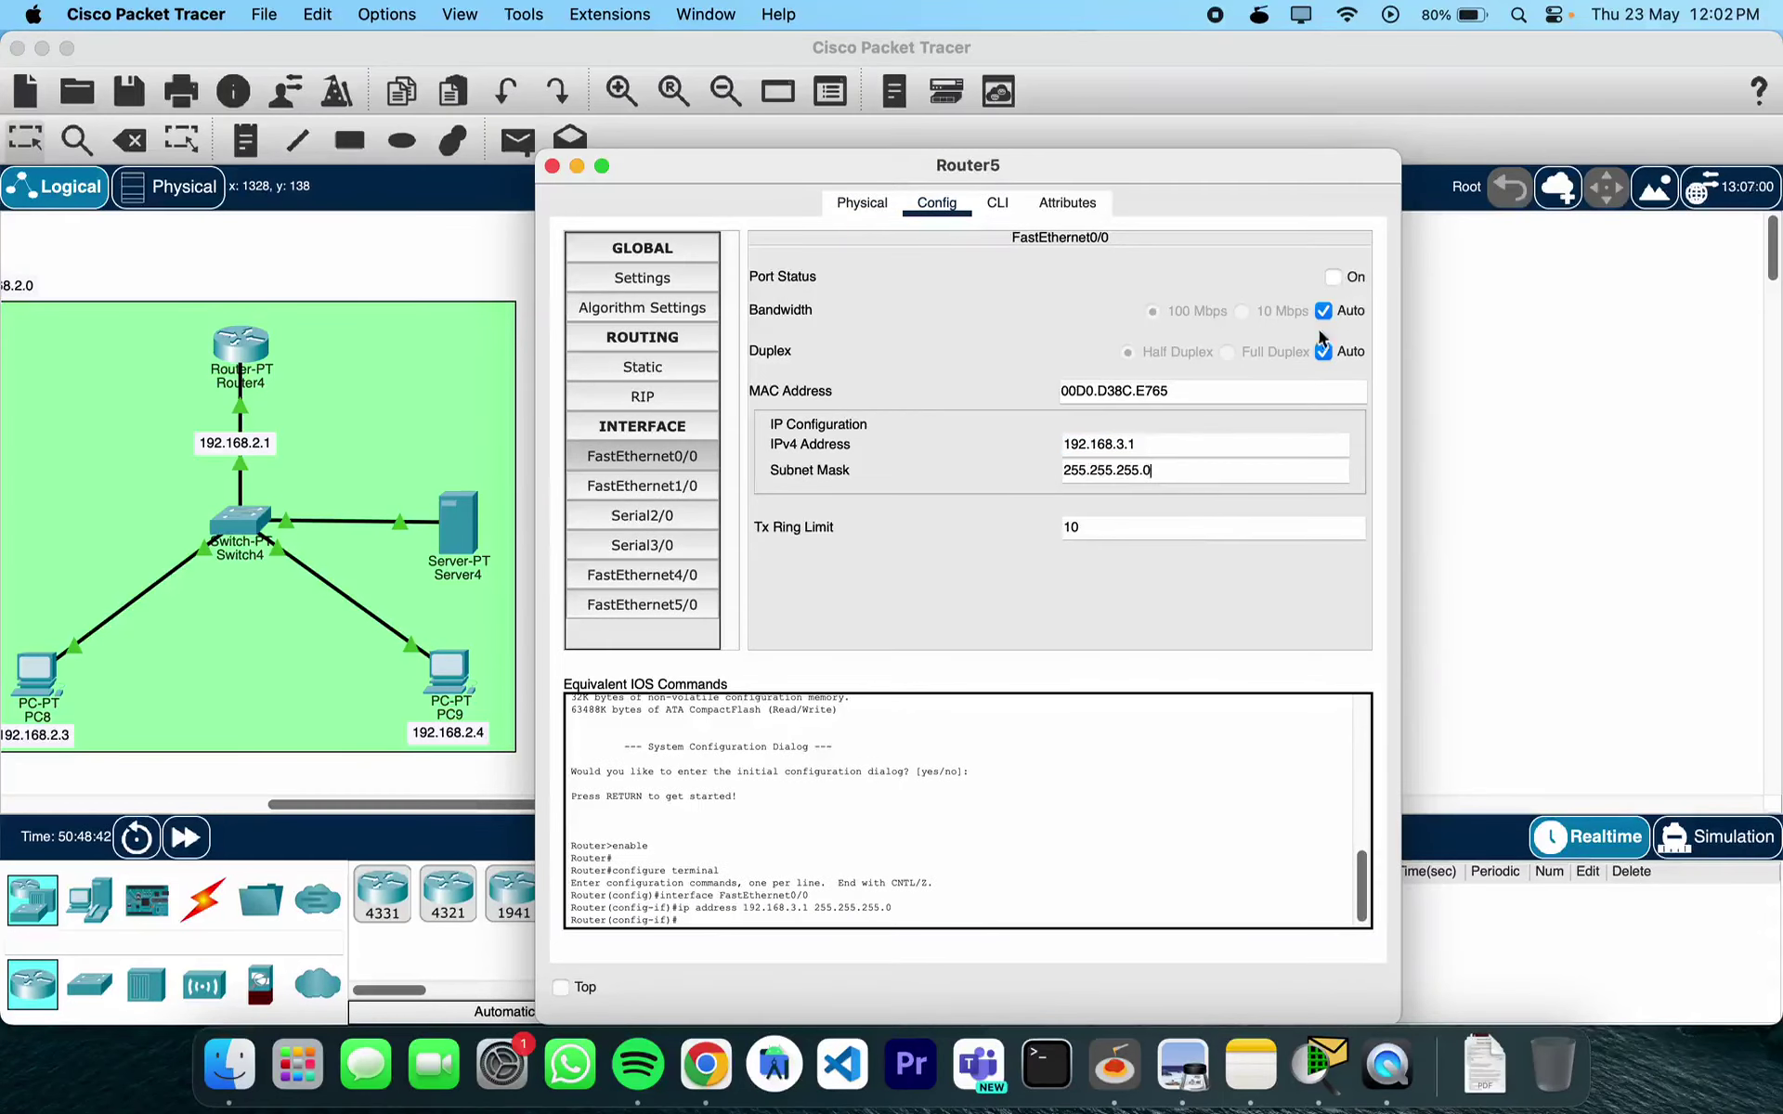
{"action": "left_click", "coordinate": [1332, 277]}
{"action": "left_click", "coordinate": [551, 166]}
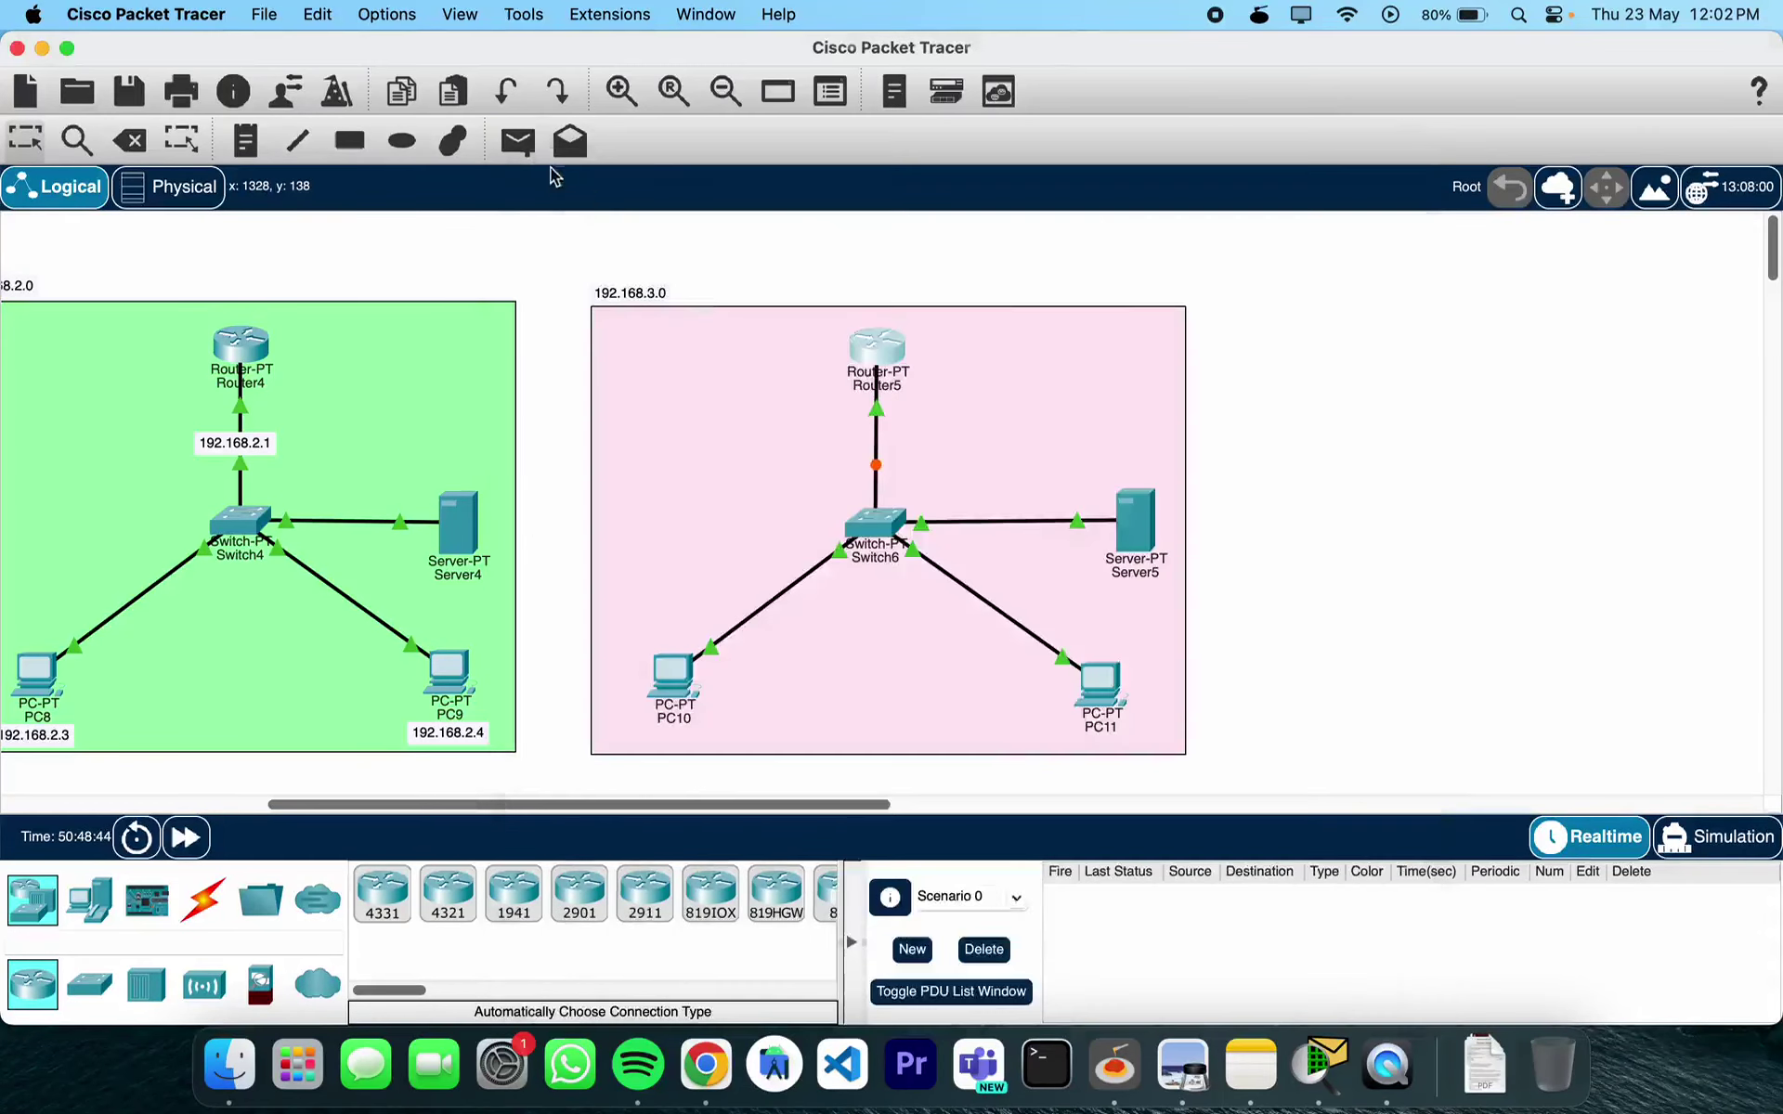
Give Server5 the static IPv4 address 192.168.3.2 with subnet mask 255.255.255.0 and default gateway 192.168.3.1
{"action": "left_click", "coordinate": [1134, 518]}
{"action": "left_click", "coordinate": [983, 203]}
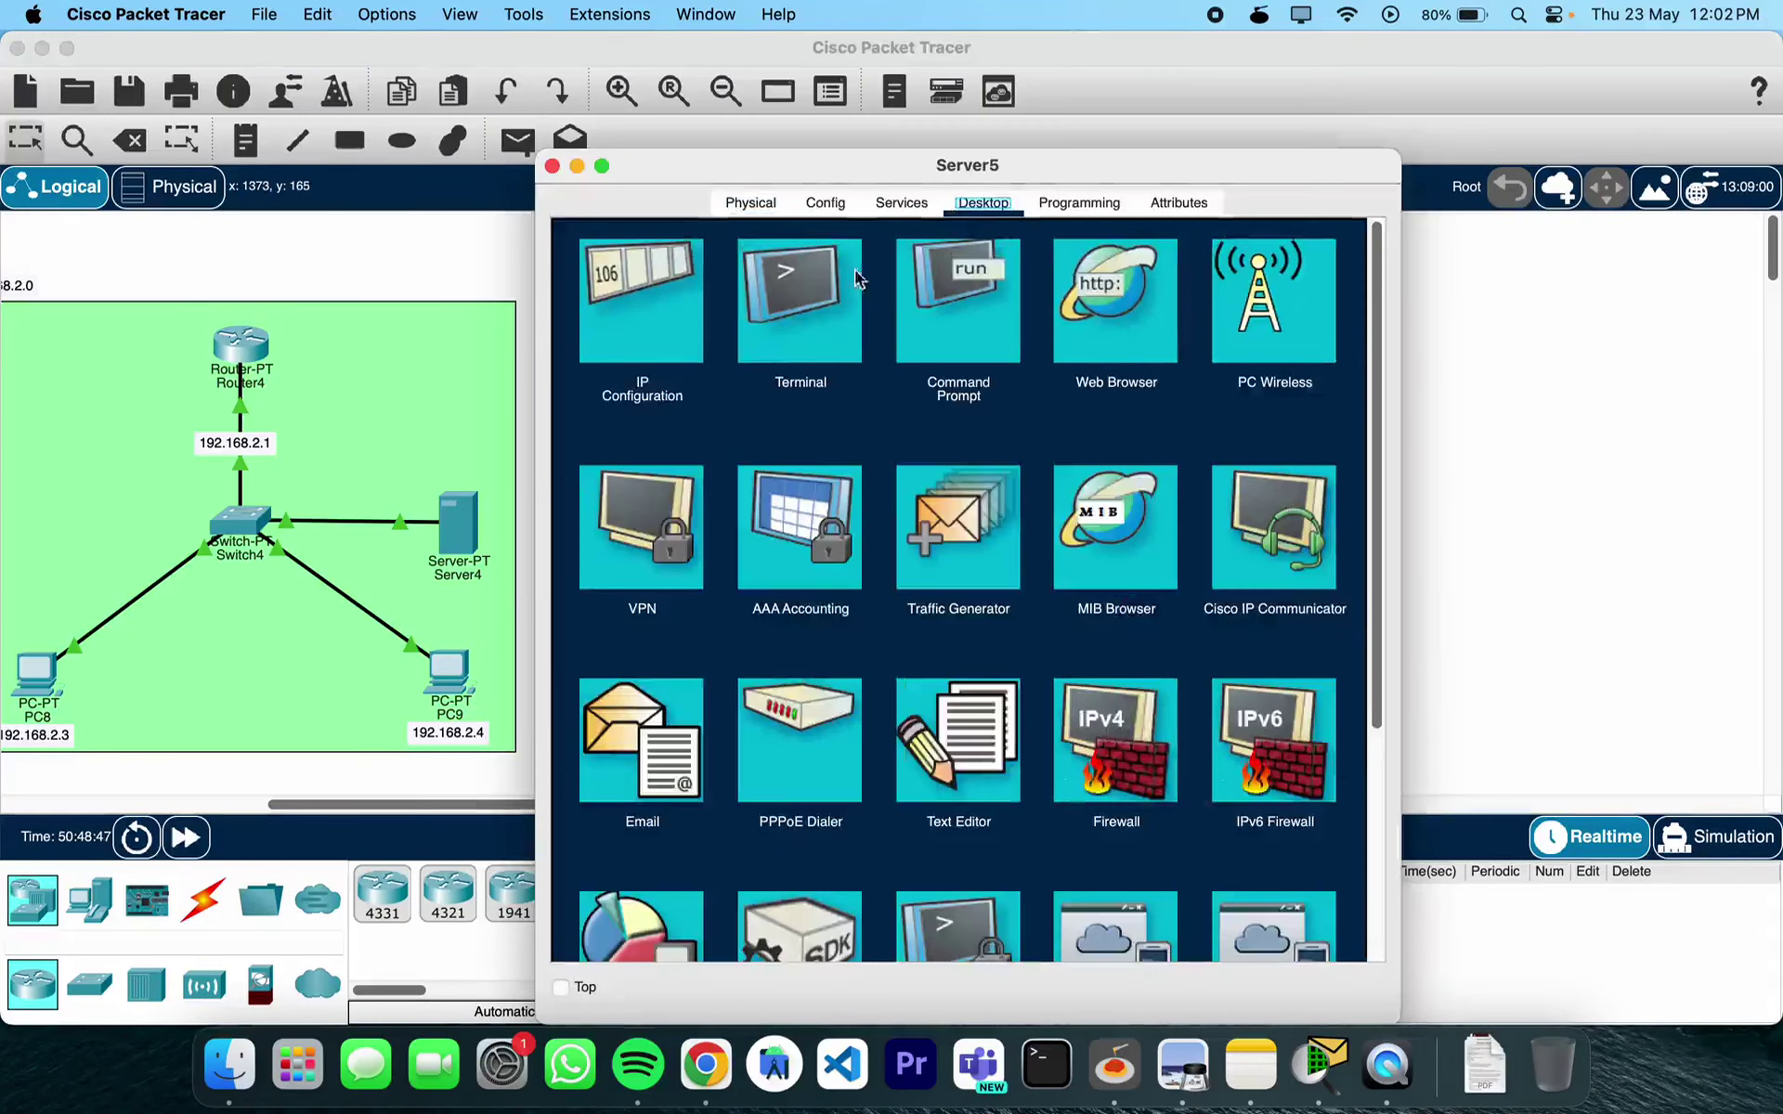
{"action": "left_click", "coordinate": [685, 345]}
{"action": "type", "text": "192.168.3.1"}
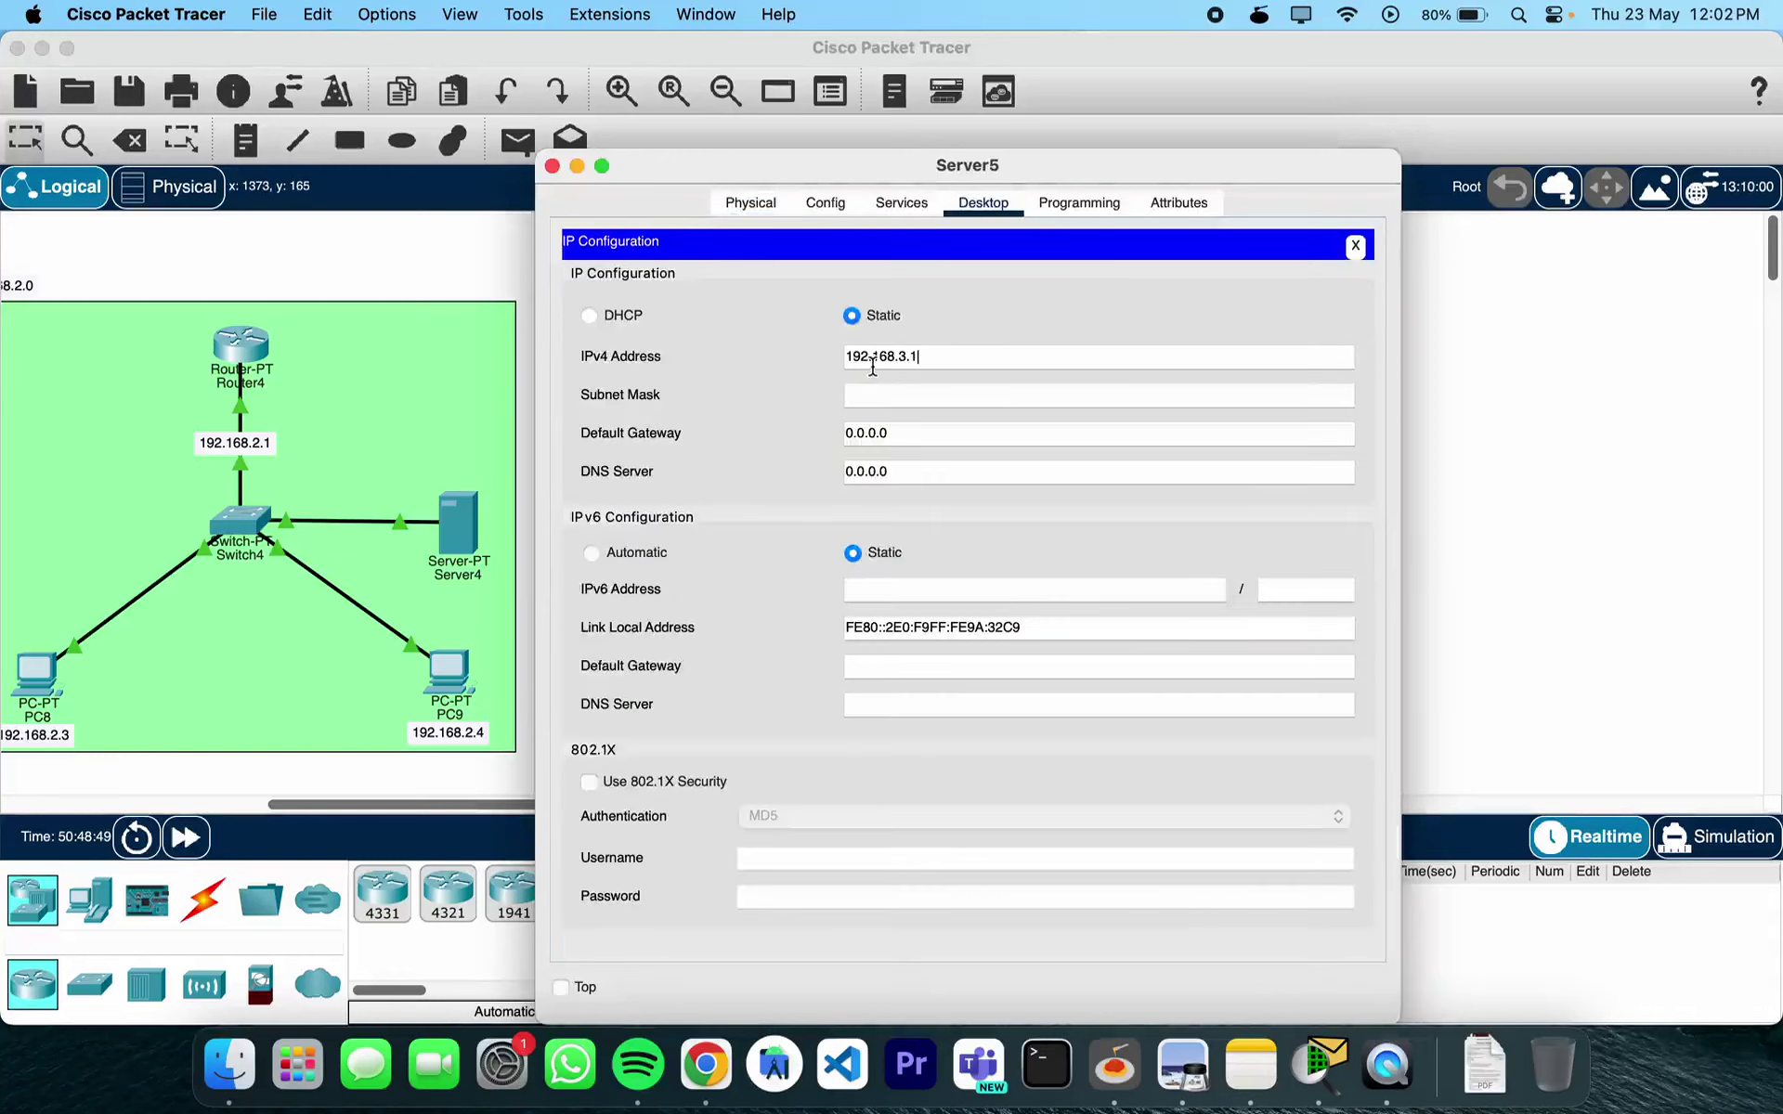
{"action": "type", "text": "2"}
{"action": "left_click", "coordinate": [928, 397]}
{"action": "triple_click", "coordinate": [924, 436]}
{"action": "type", "text": "192.168.3.1"}
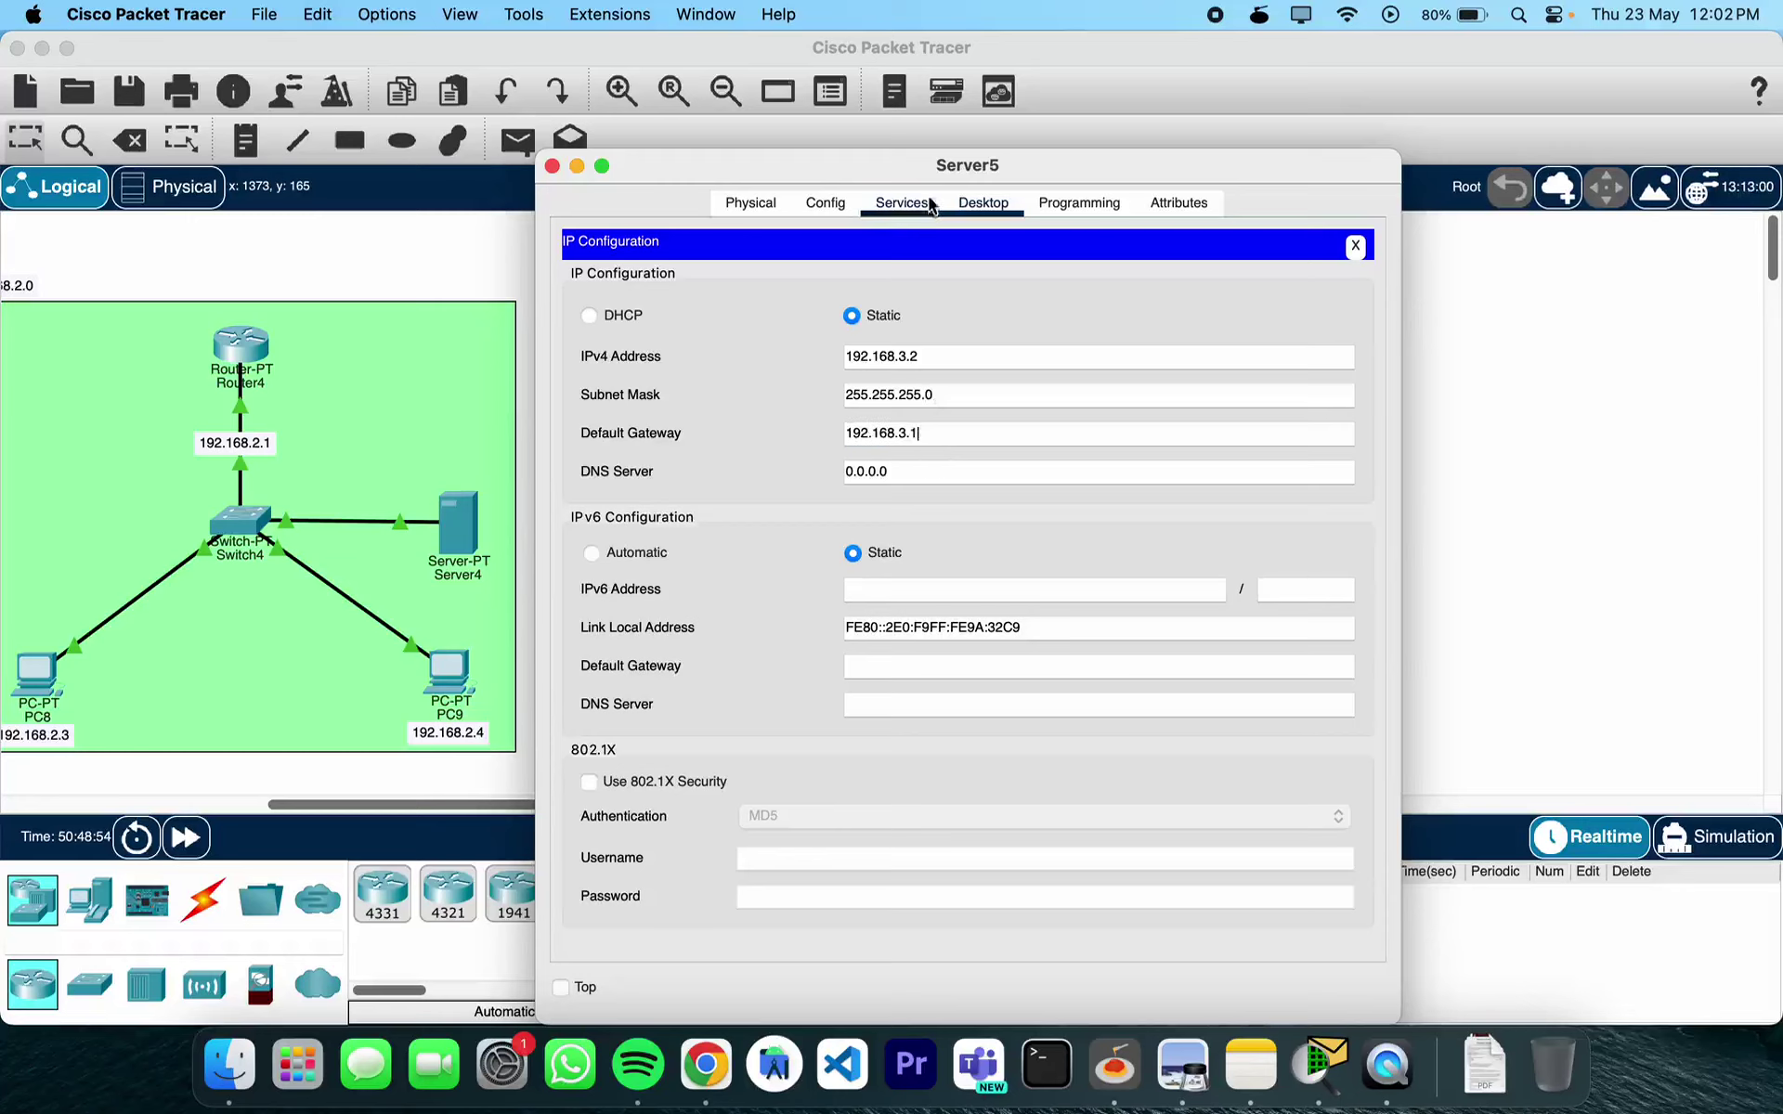
Turn on Server5's DHCP service and save serverPool with default gateway 192.168.3.1
{"action": "left_click", "coordinate": [899, 211]}
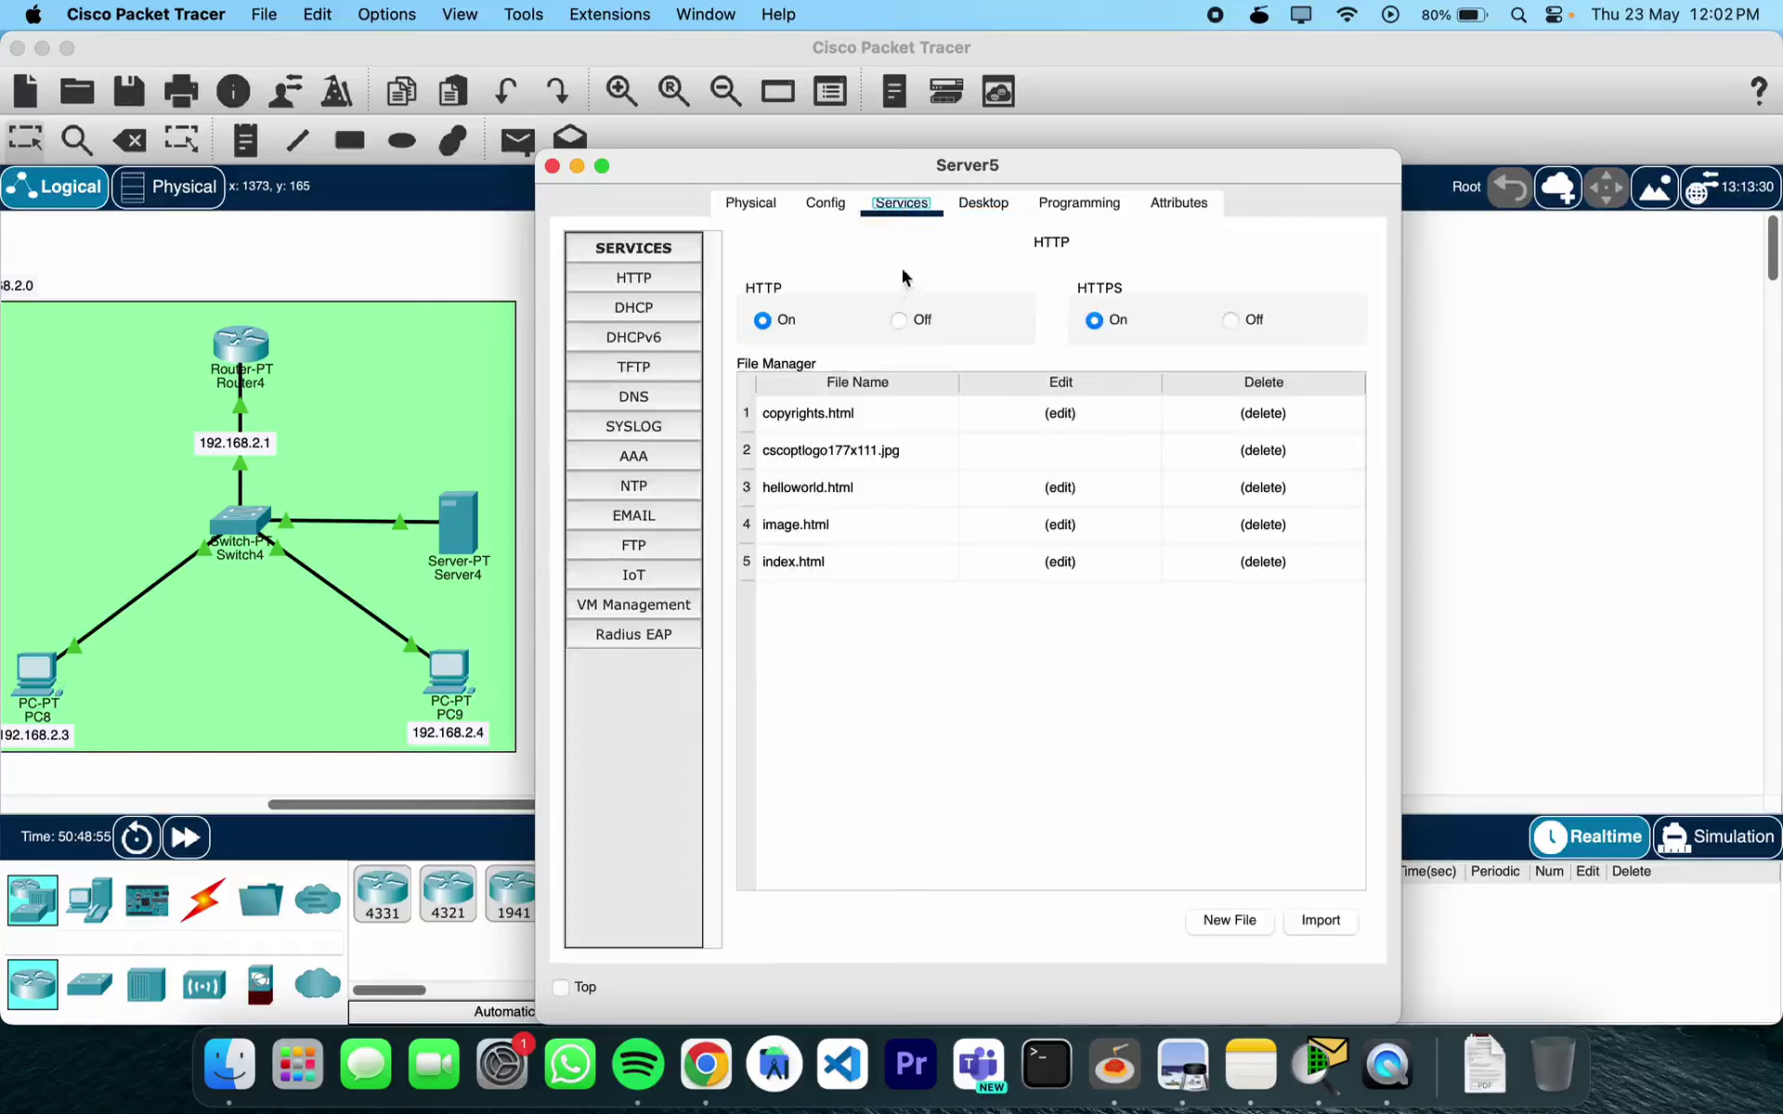
{"action": "left_click", "coordinate": [639, 312]}
{"action": "left_click", "coordinate": [1118, 294]}
{"action": "triple_click", "coordinate": [1123, 362]}
{"action": "type", "text": "192.168.3.1"}
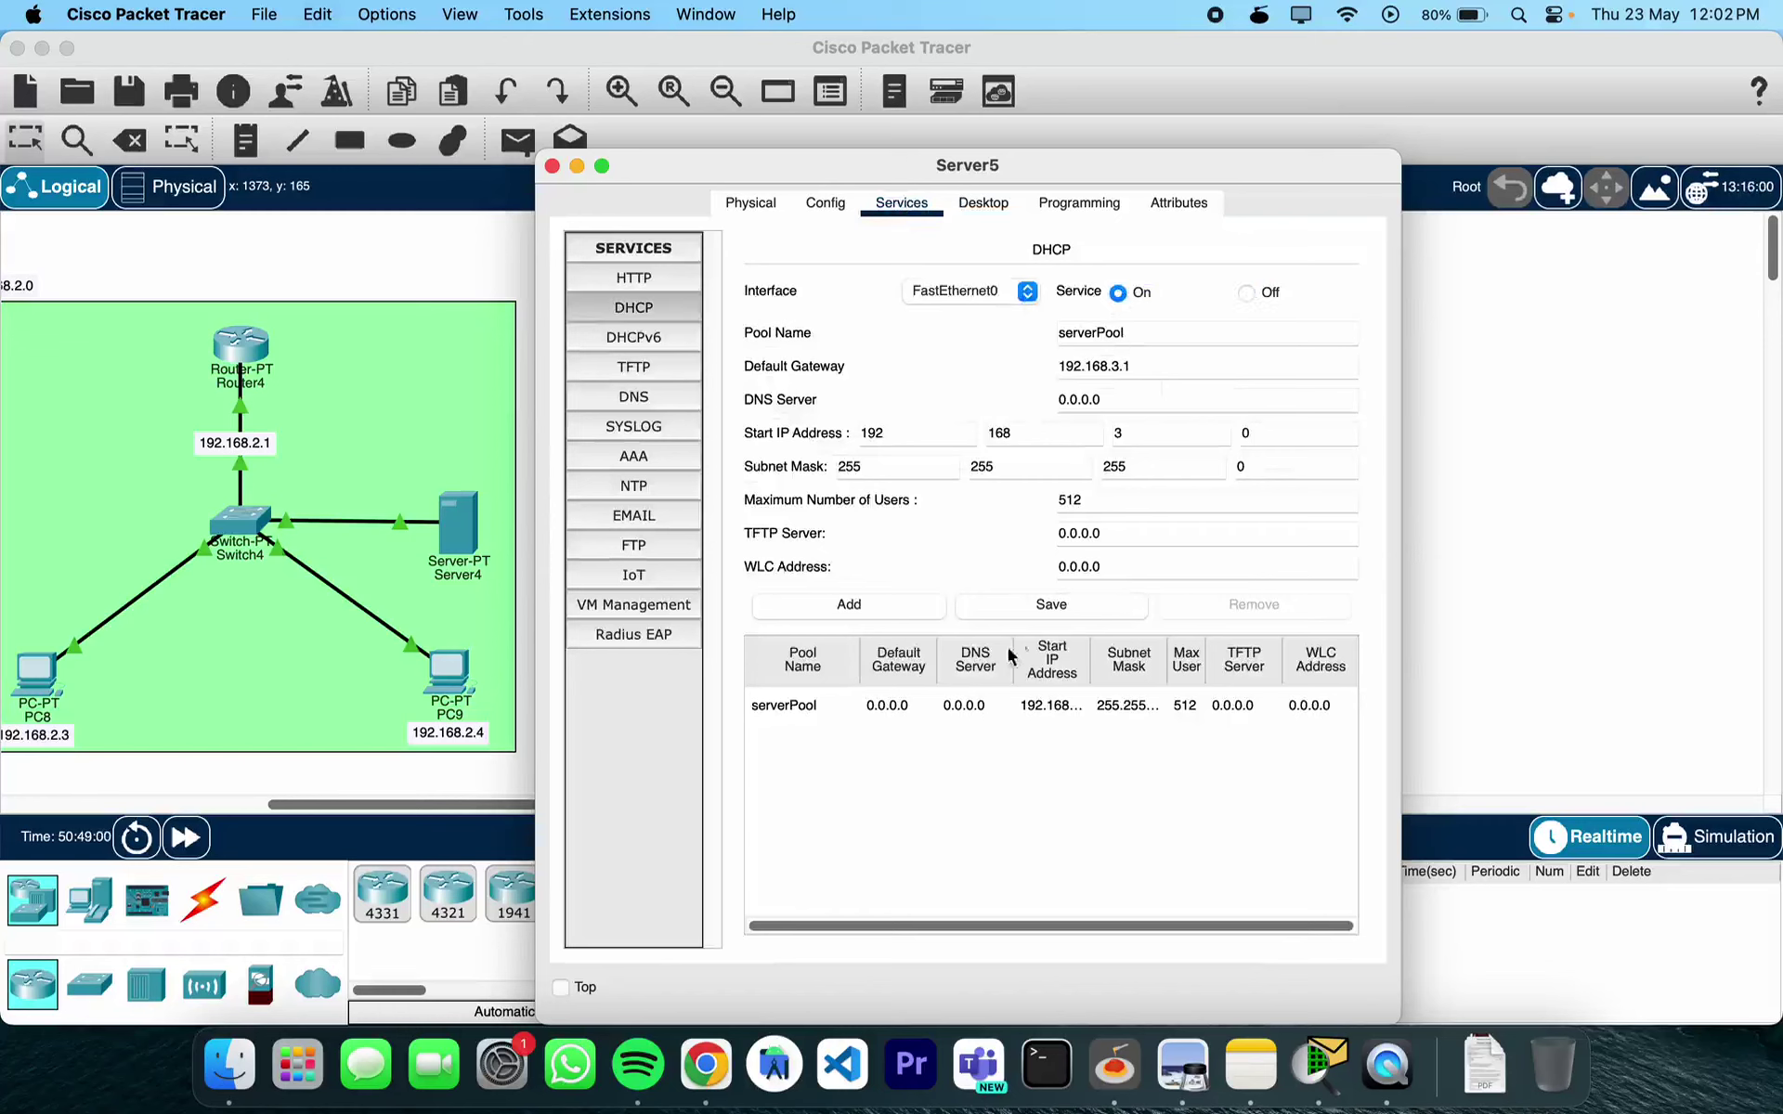
{"action": "left_click", "coordinate": [1059, 615]}
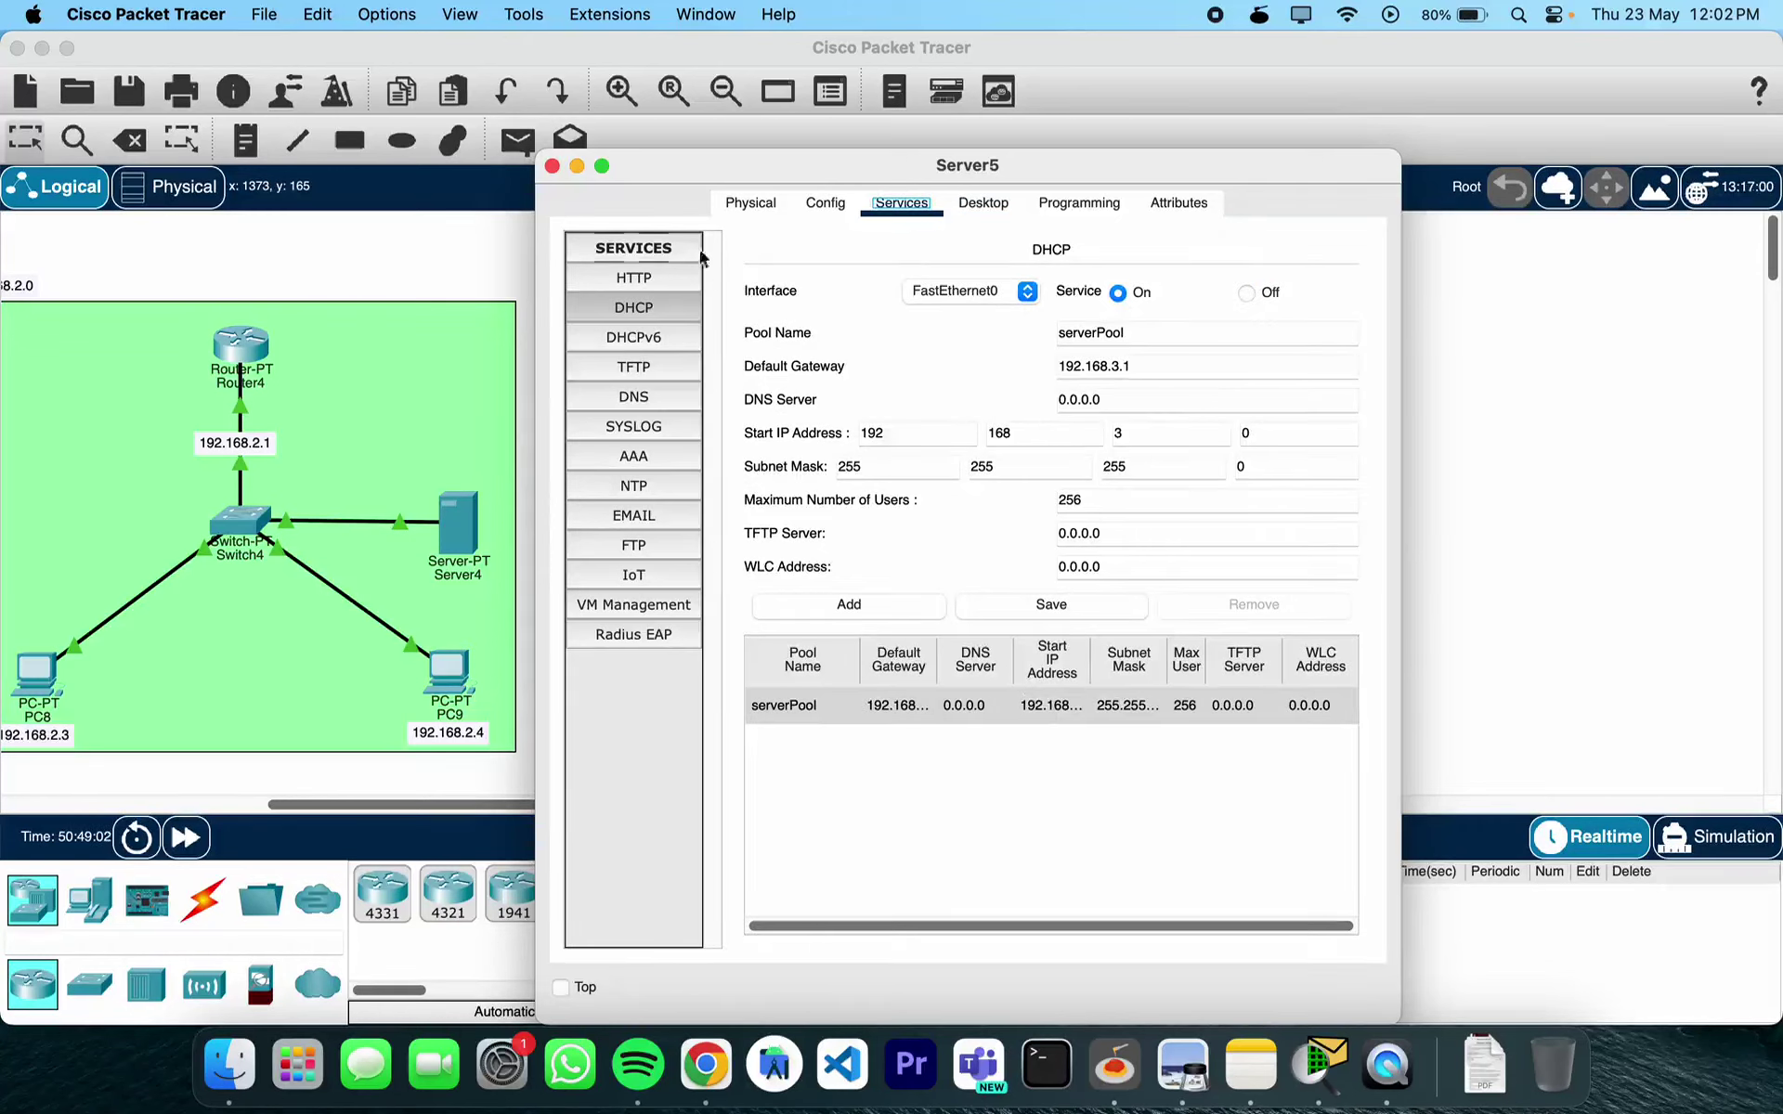
{"action": "left_click", "coordinate": [552, 167]}
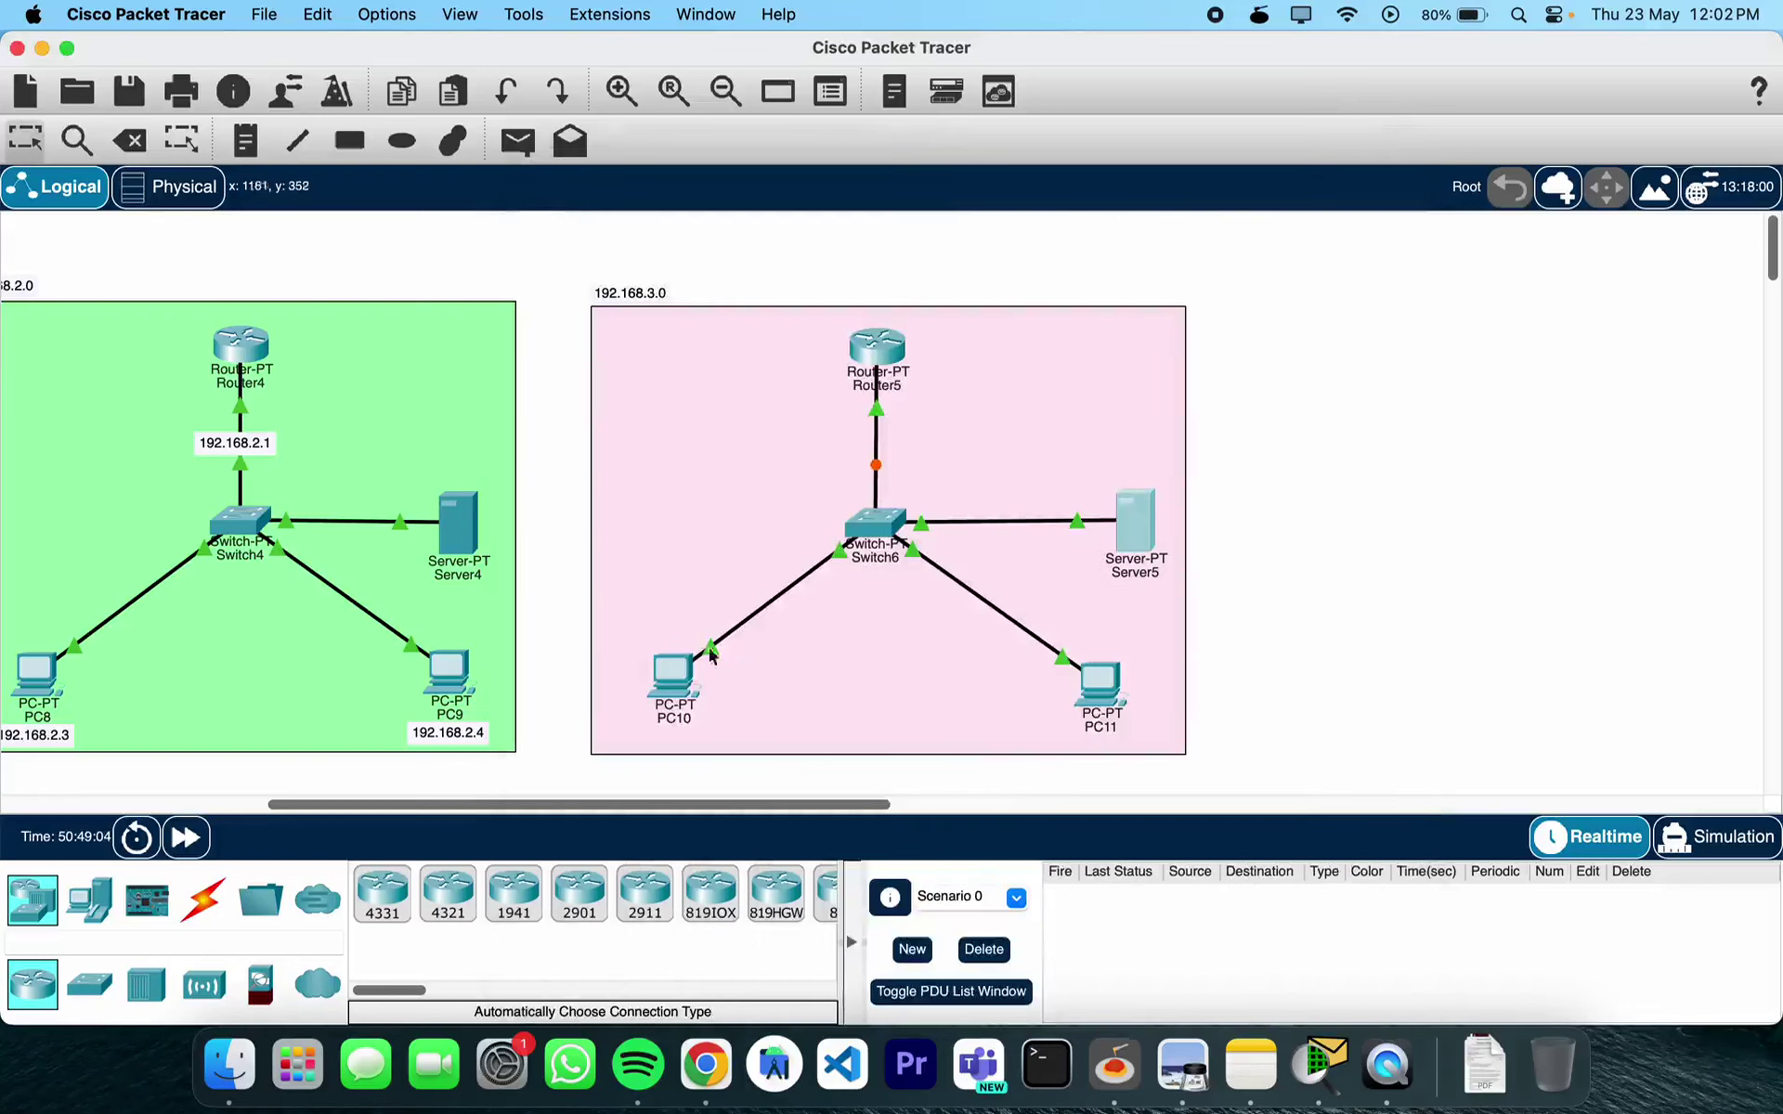
Set PC10's IP configuration to DHCP so it obtains its address from the server
{"action": "left_click", "coordinate": [674, 676]}
{"action": "left_click", "coordinate": [941, 202]}
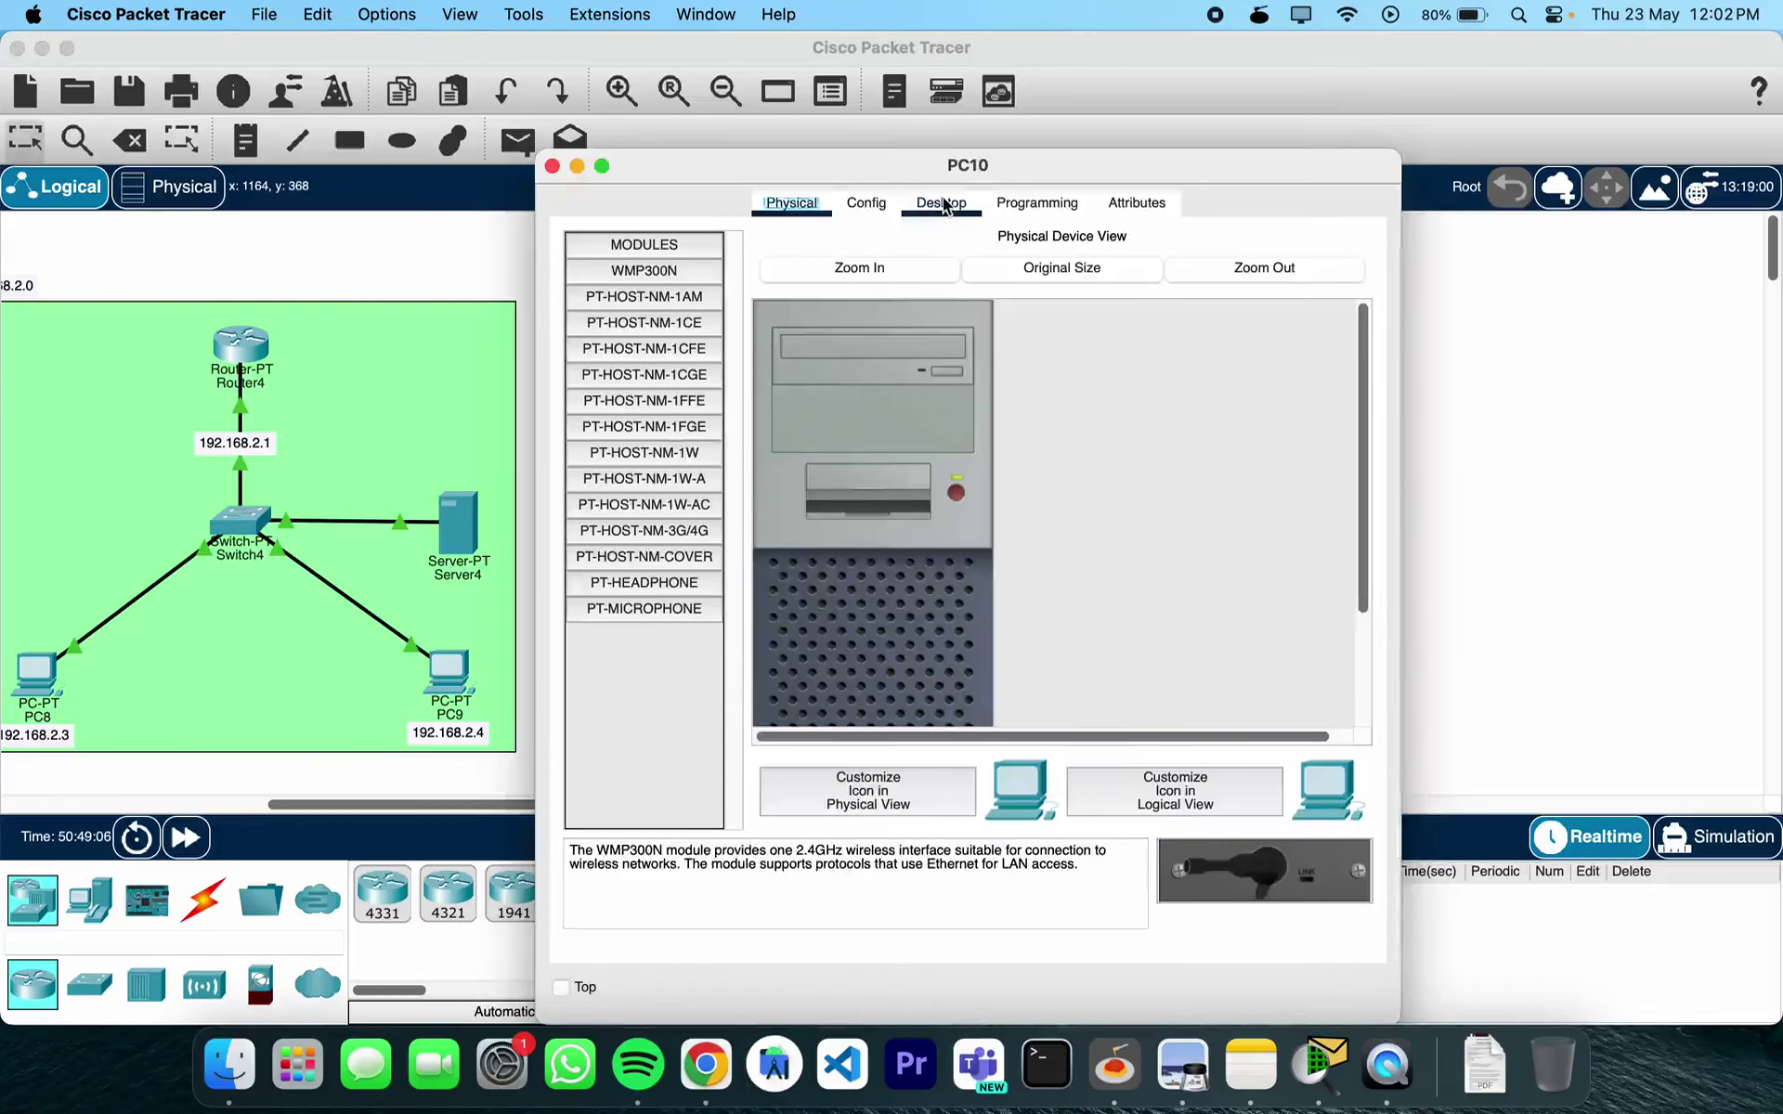
{"action": "left_click", "coordinate": [668, 314]}
{"action": "left_click", "coordinate": [624, 360]}
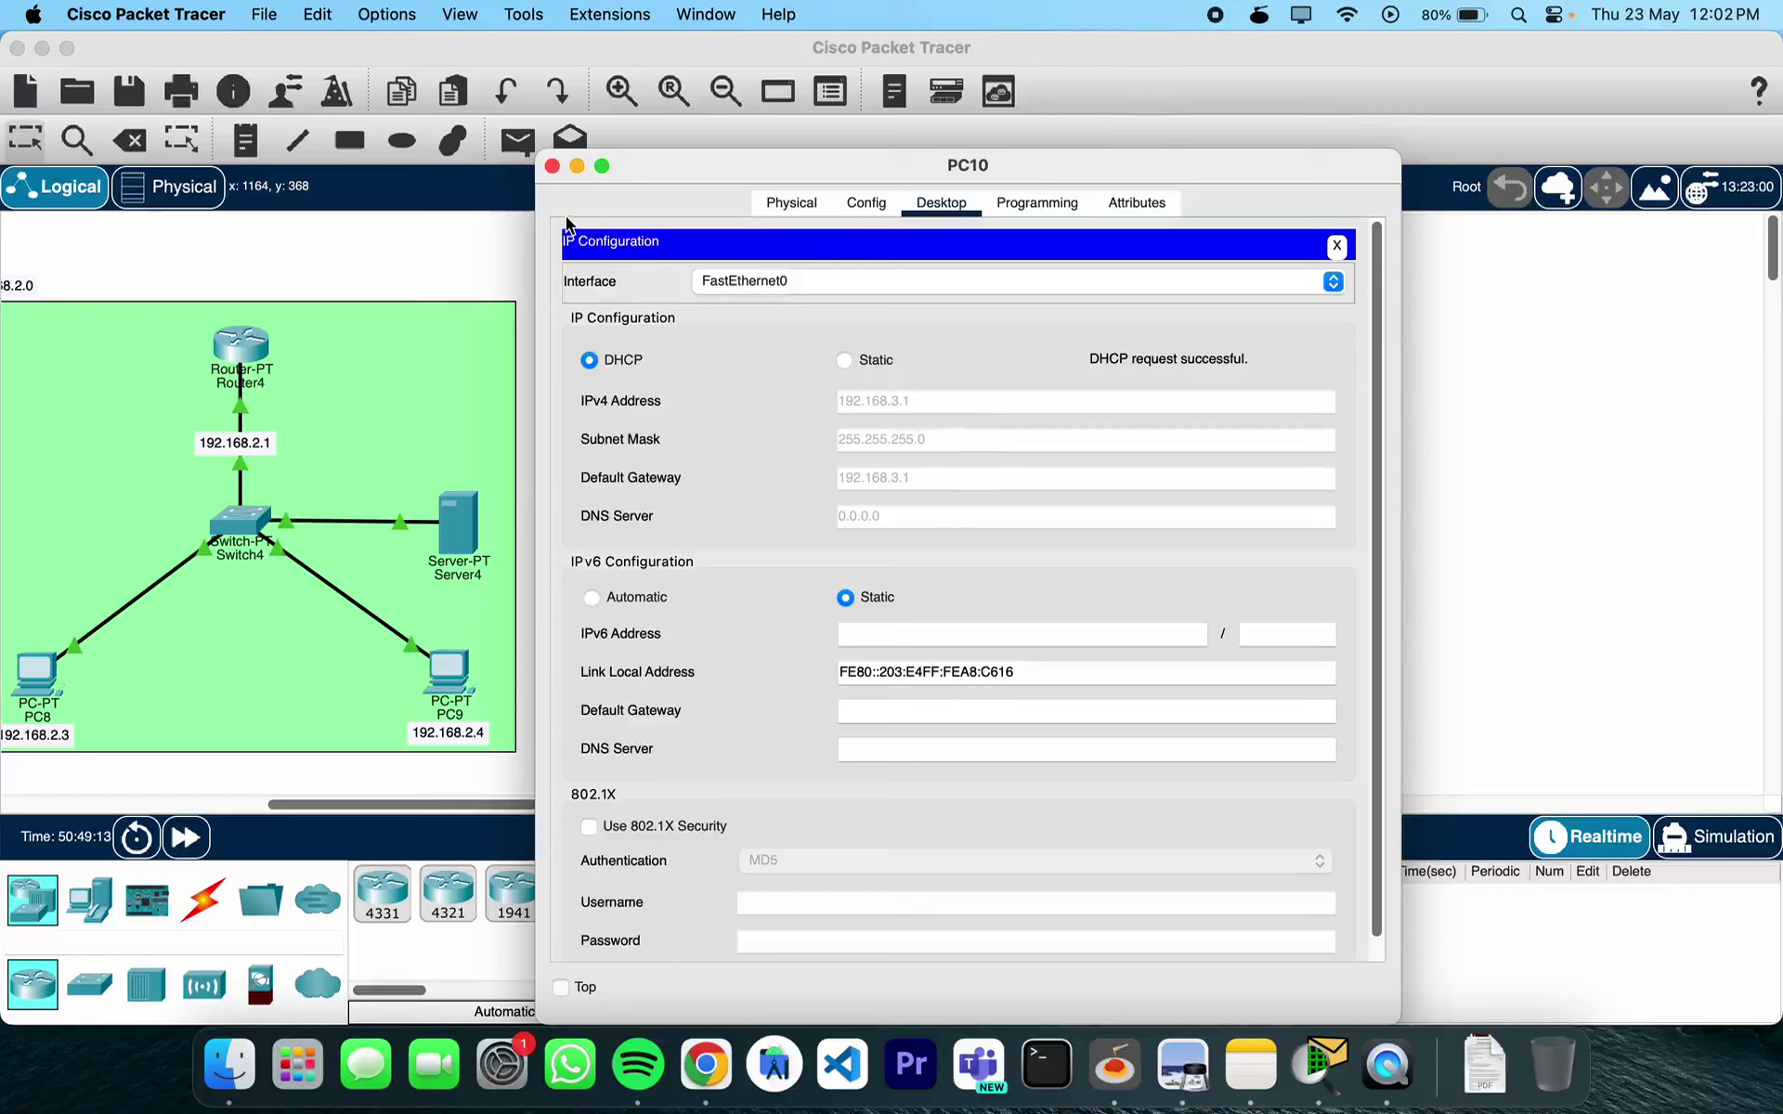
{"action": "left_click", "coordinate": [551, 167]}
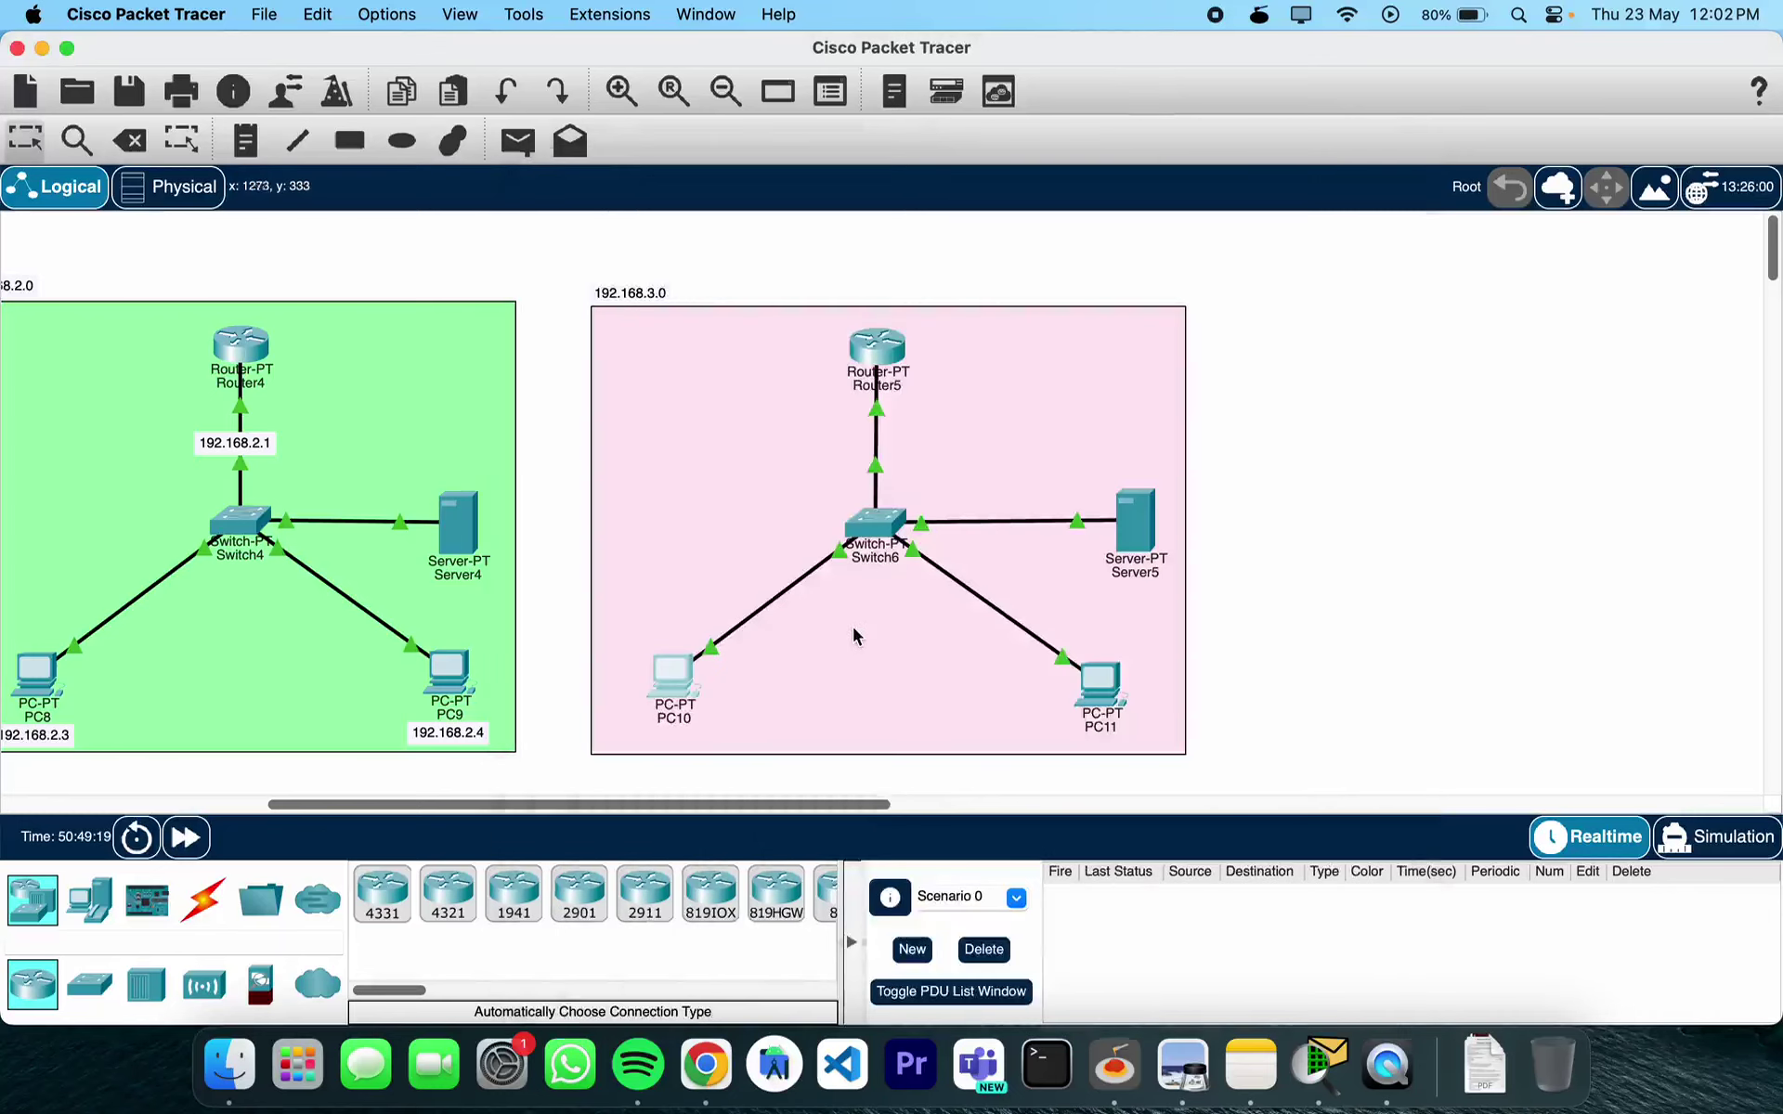
Check the address settings of Router5's FastEthernet0/0 interface, and set PC11's IP configuration to DHCP
{"action": "left_click", "coordinate": [882, 364]}
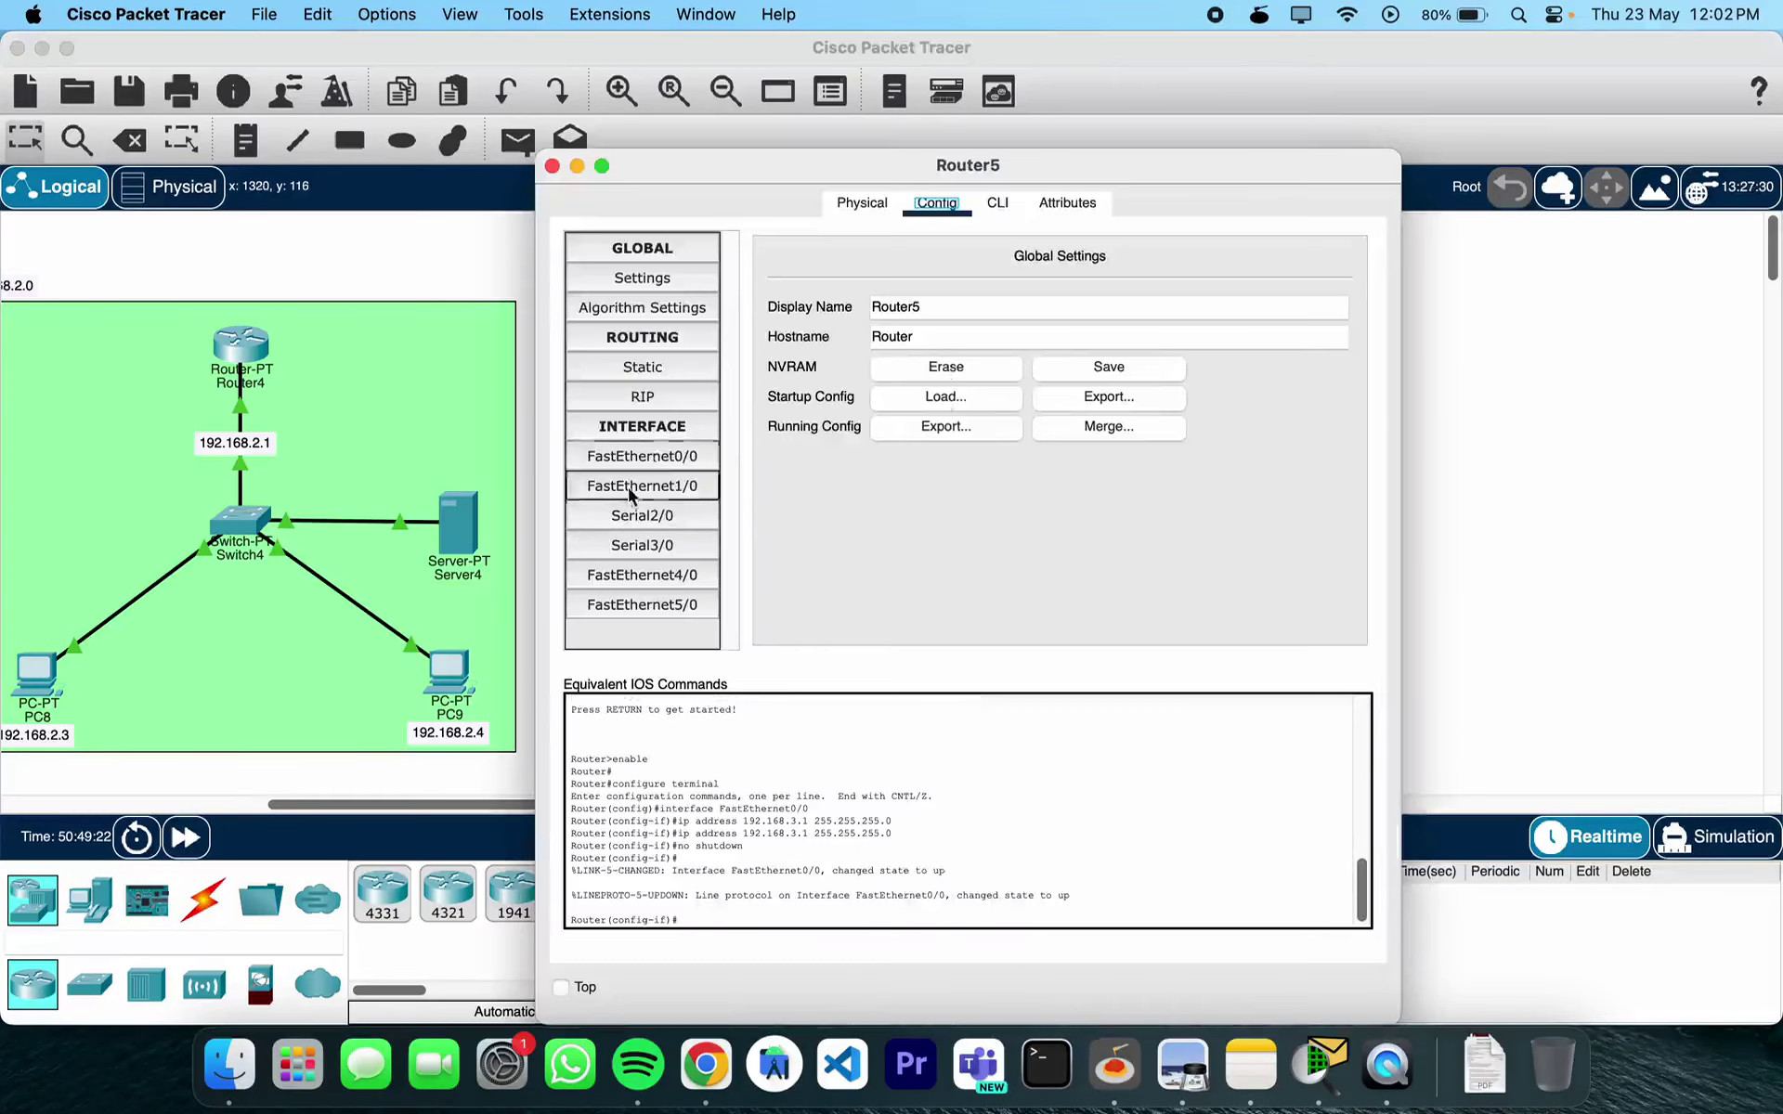
{"action": "left_click", "coordinate": [670, 455]}
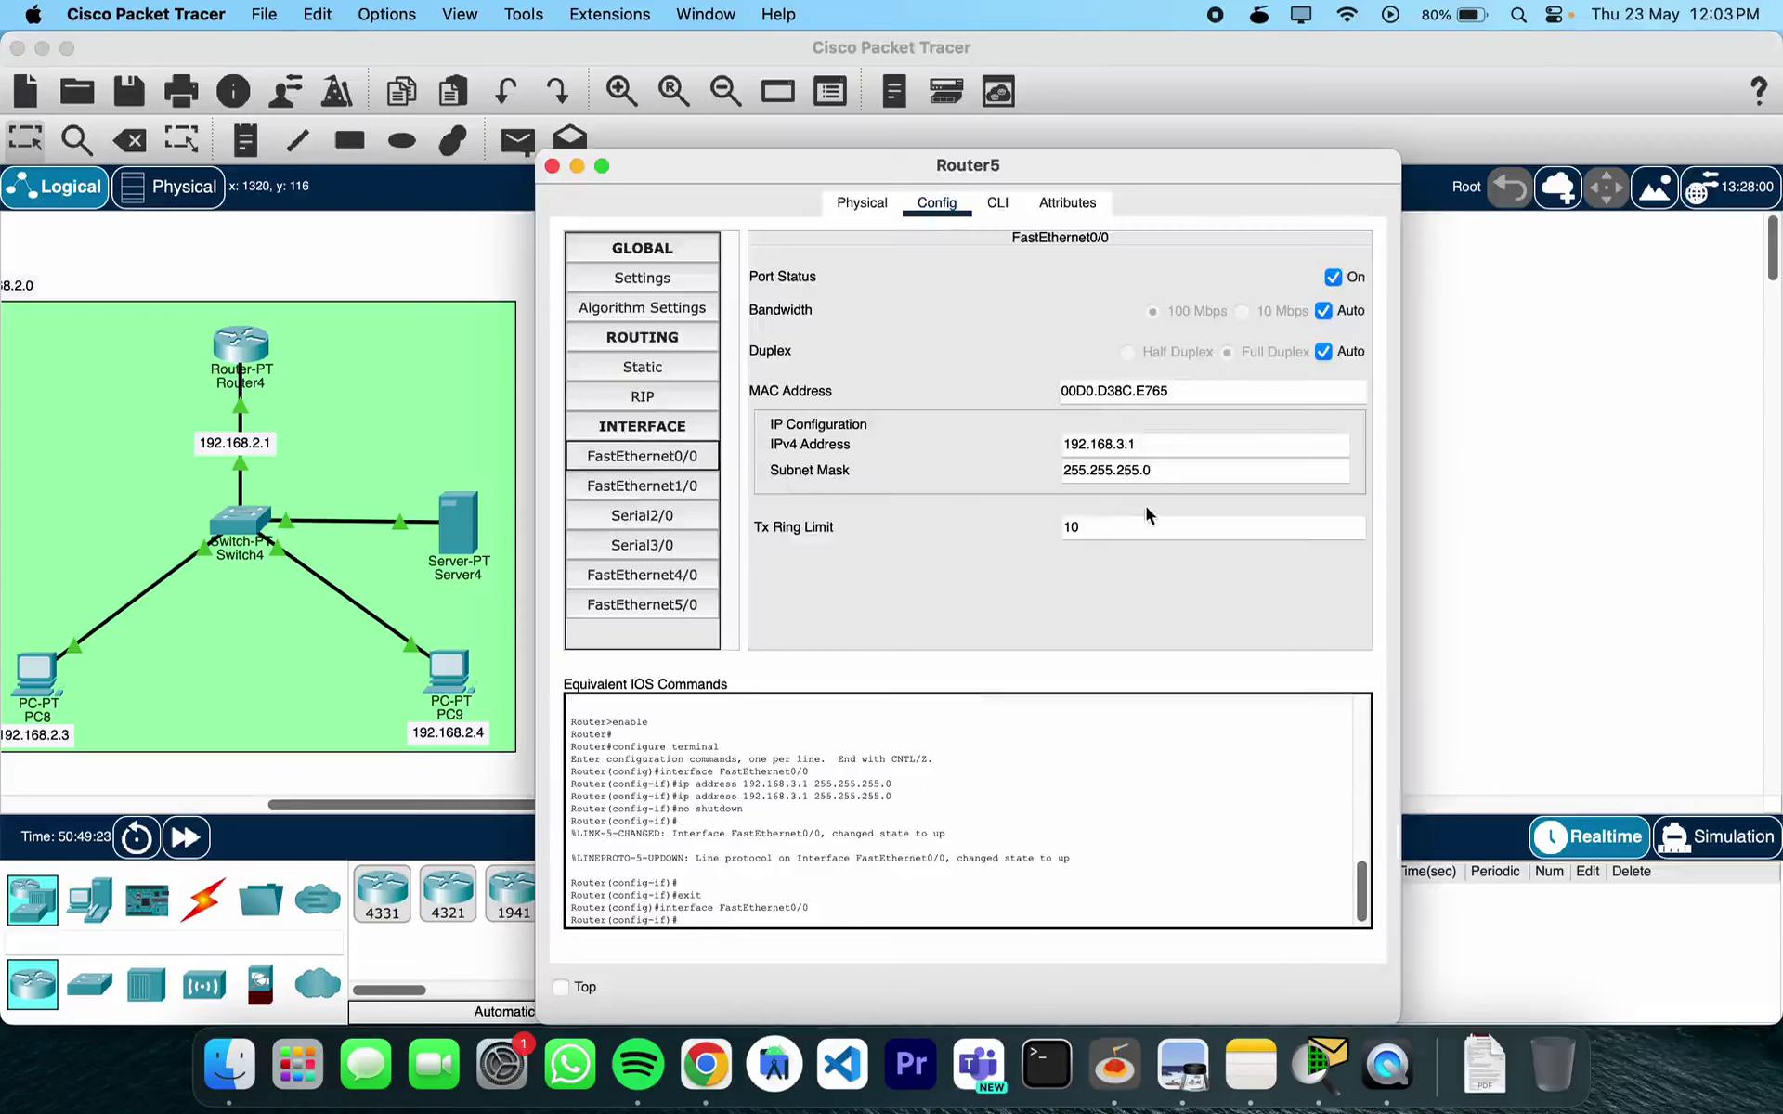
{"action": "left_click", "coordinate": [552, 167]}
{"action": "left_click", "coordinate": [1101, 710]}
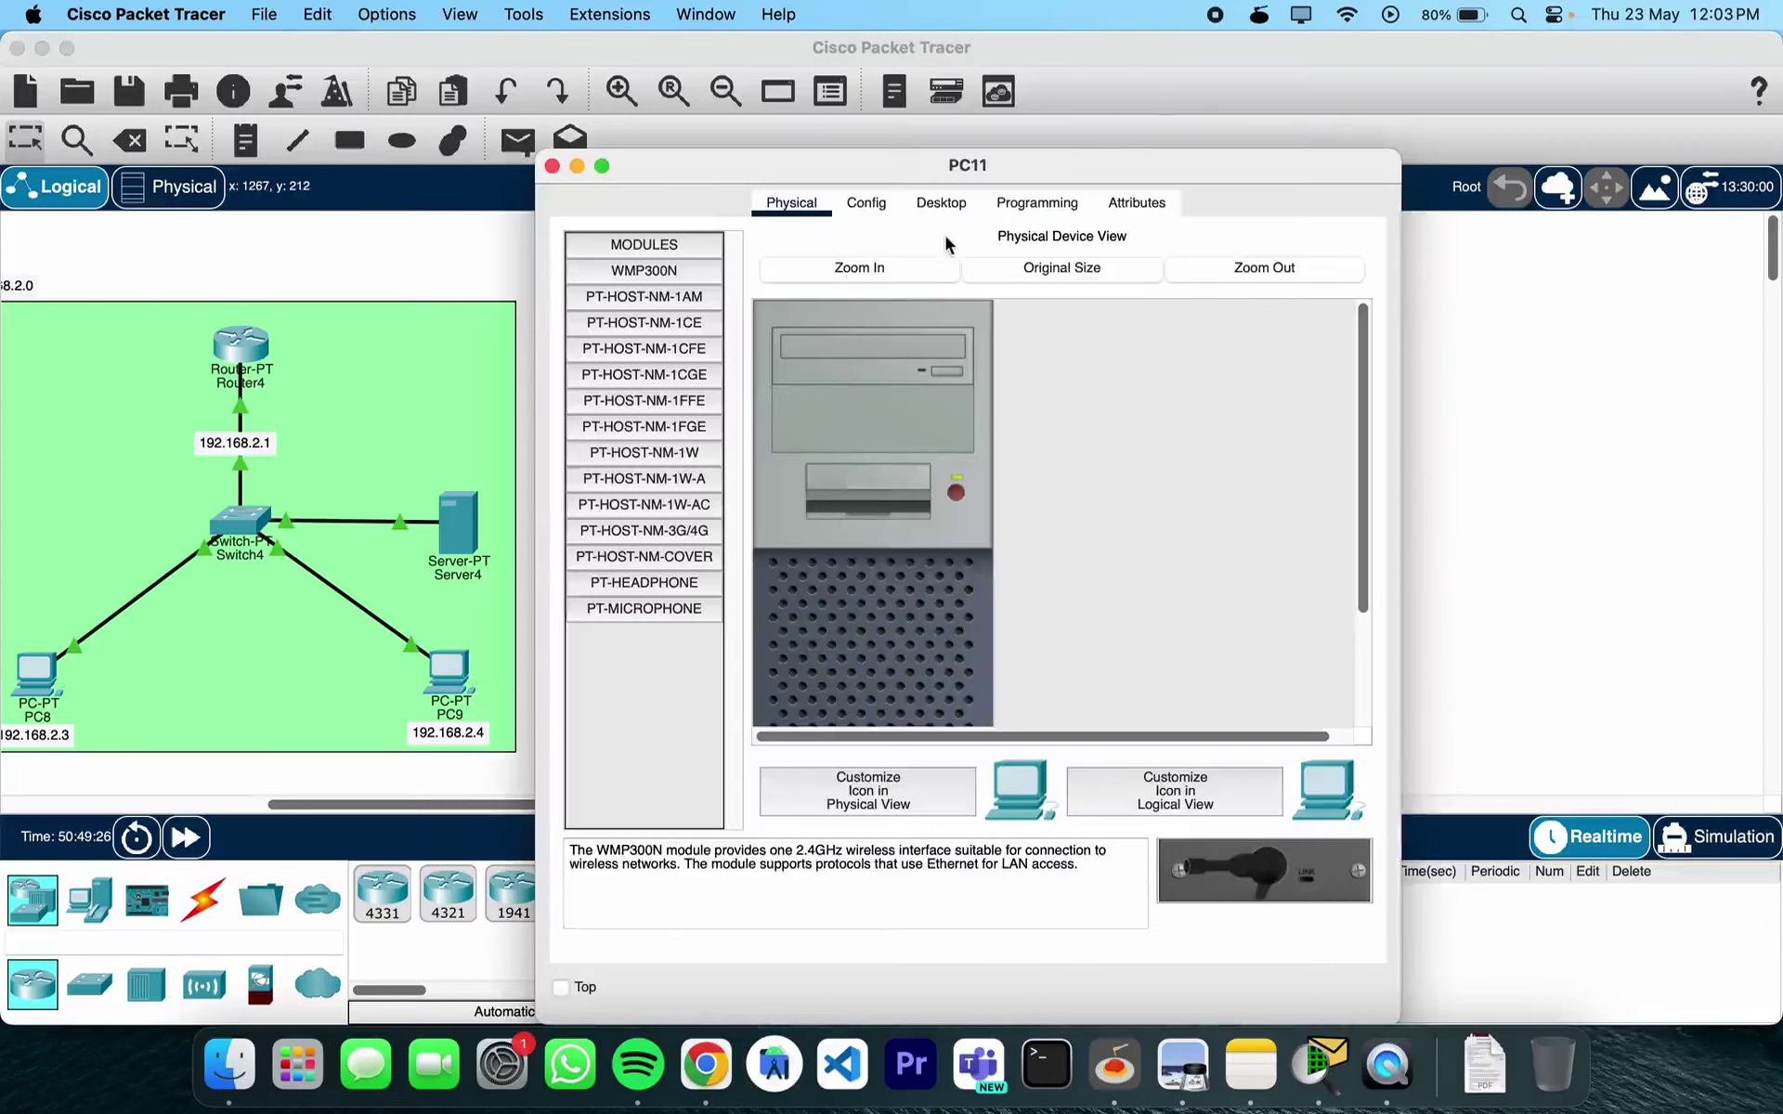
{"action": "left_click", "coordinate": [941, 206]}
{"action": "left_click", "coordinate": [594, 301]}
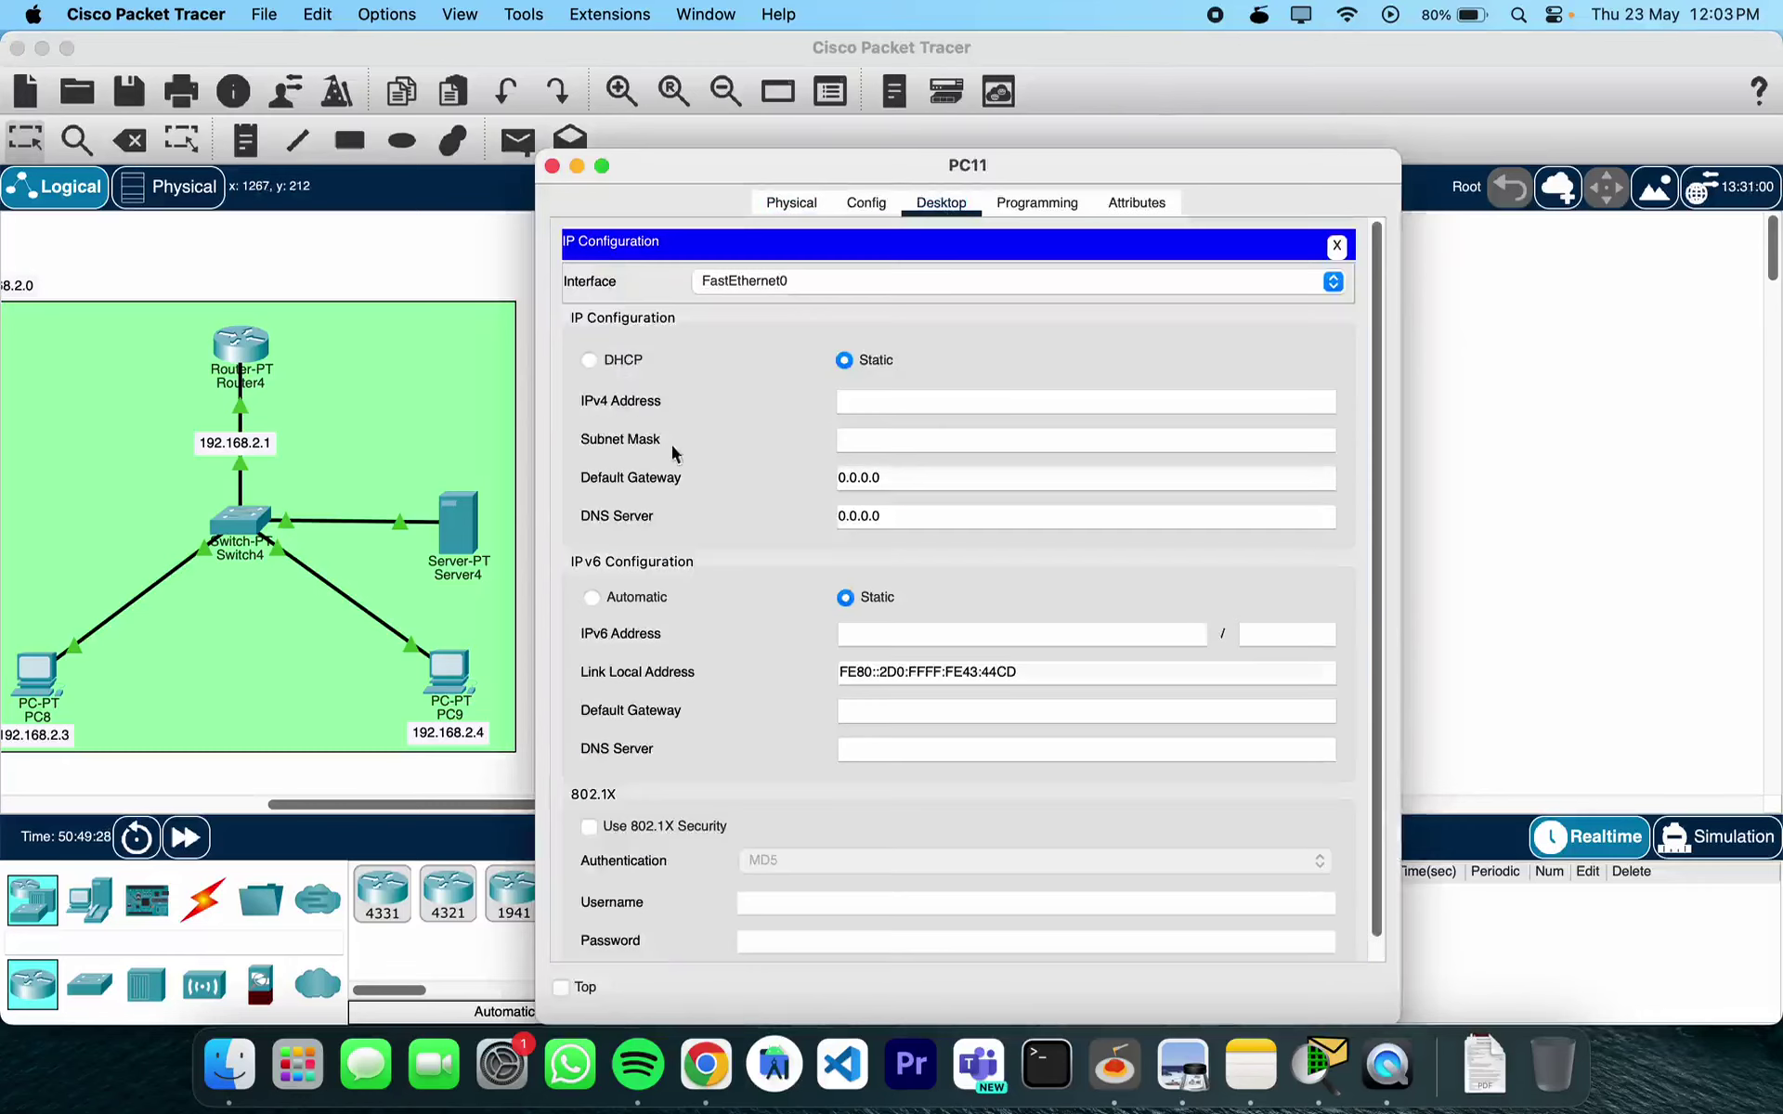
{"action": "left_click", "coordinate": [579, 361]}
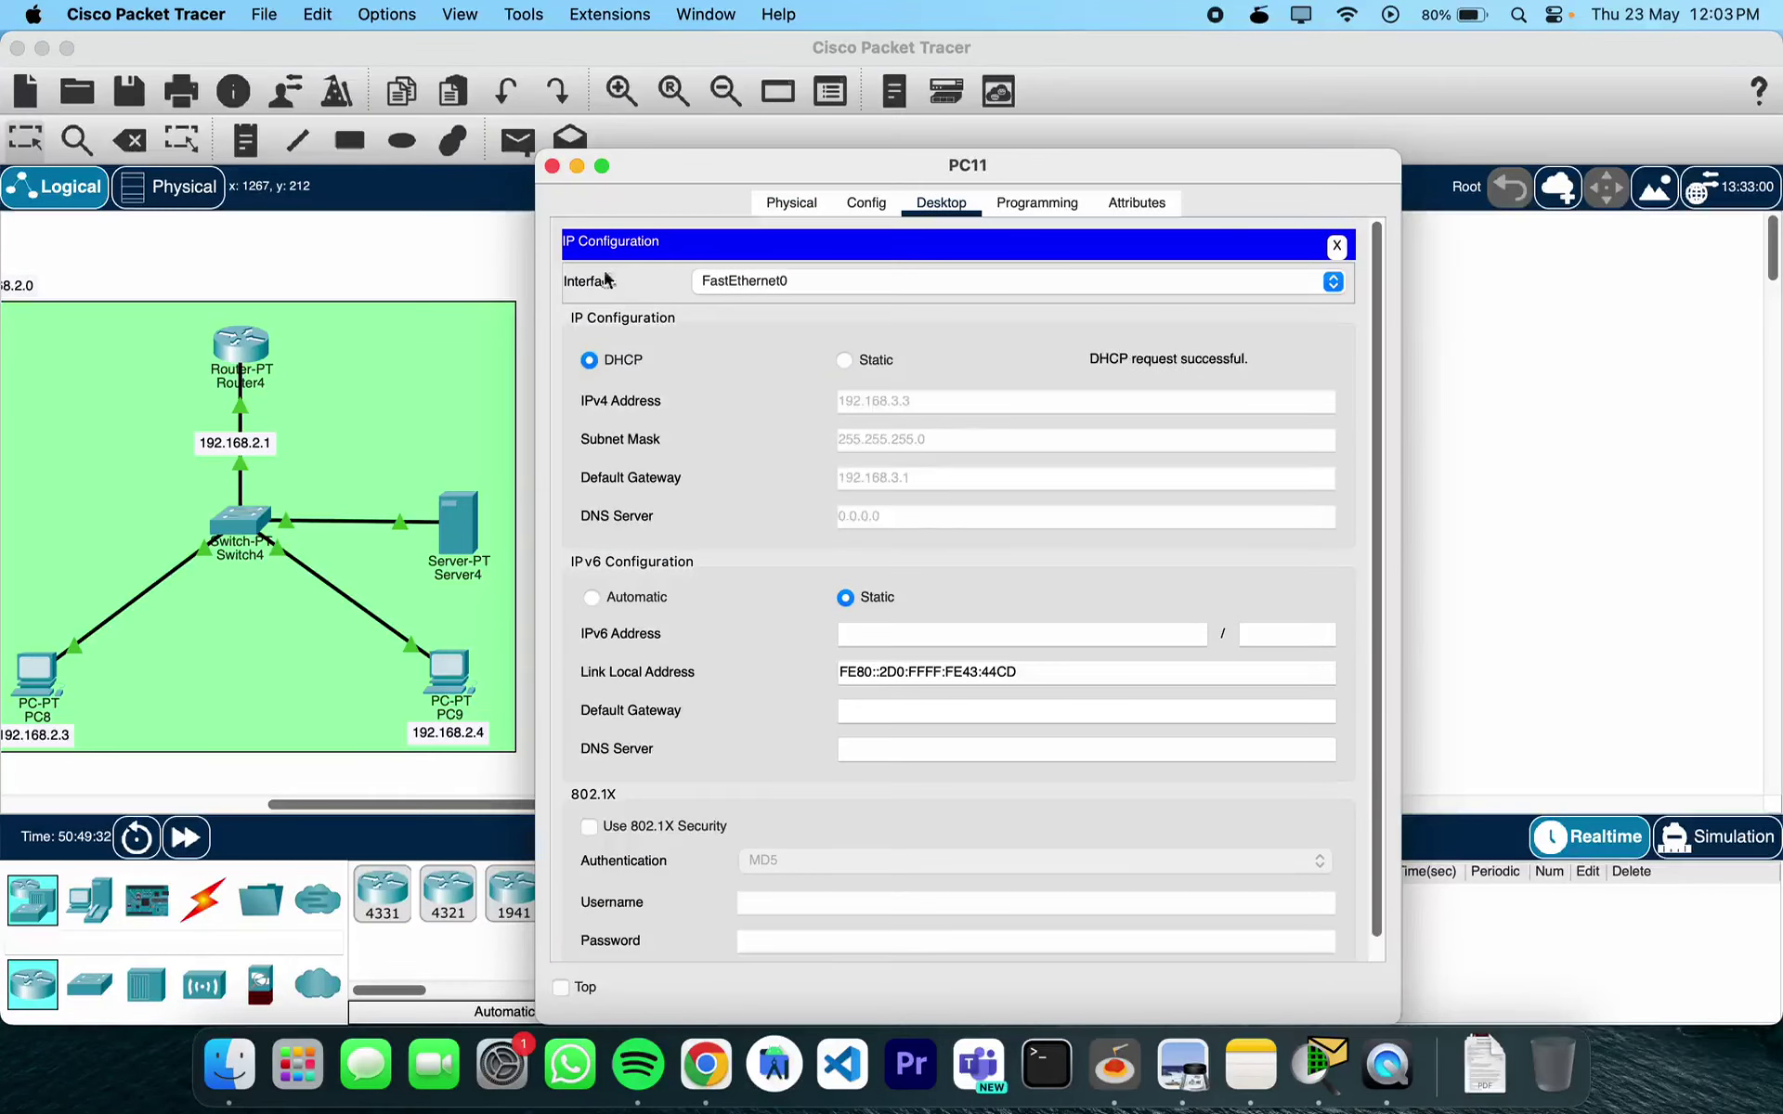
{"action": "left_click", "coordinate": [551, 166]}
Check Server5's static IP configuration, and request a fresh DHCP address for PC10
{"action": "left_click", "coordinate": [1136, 515]}
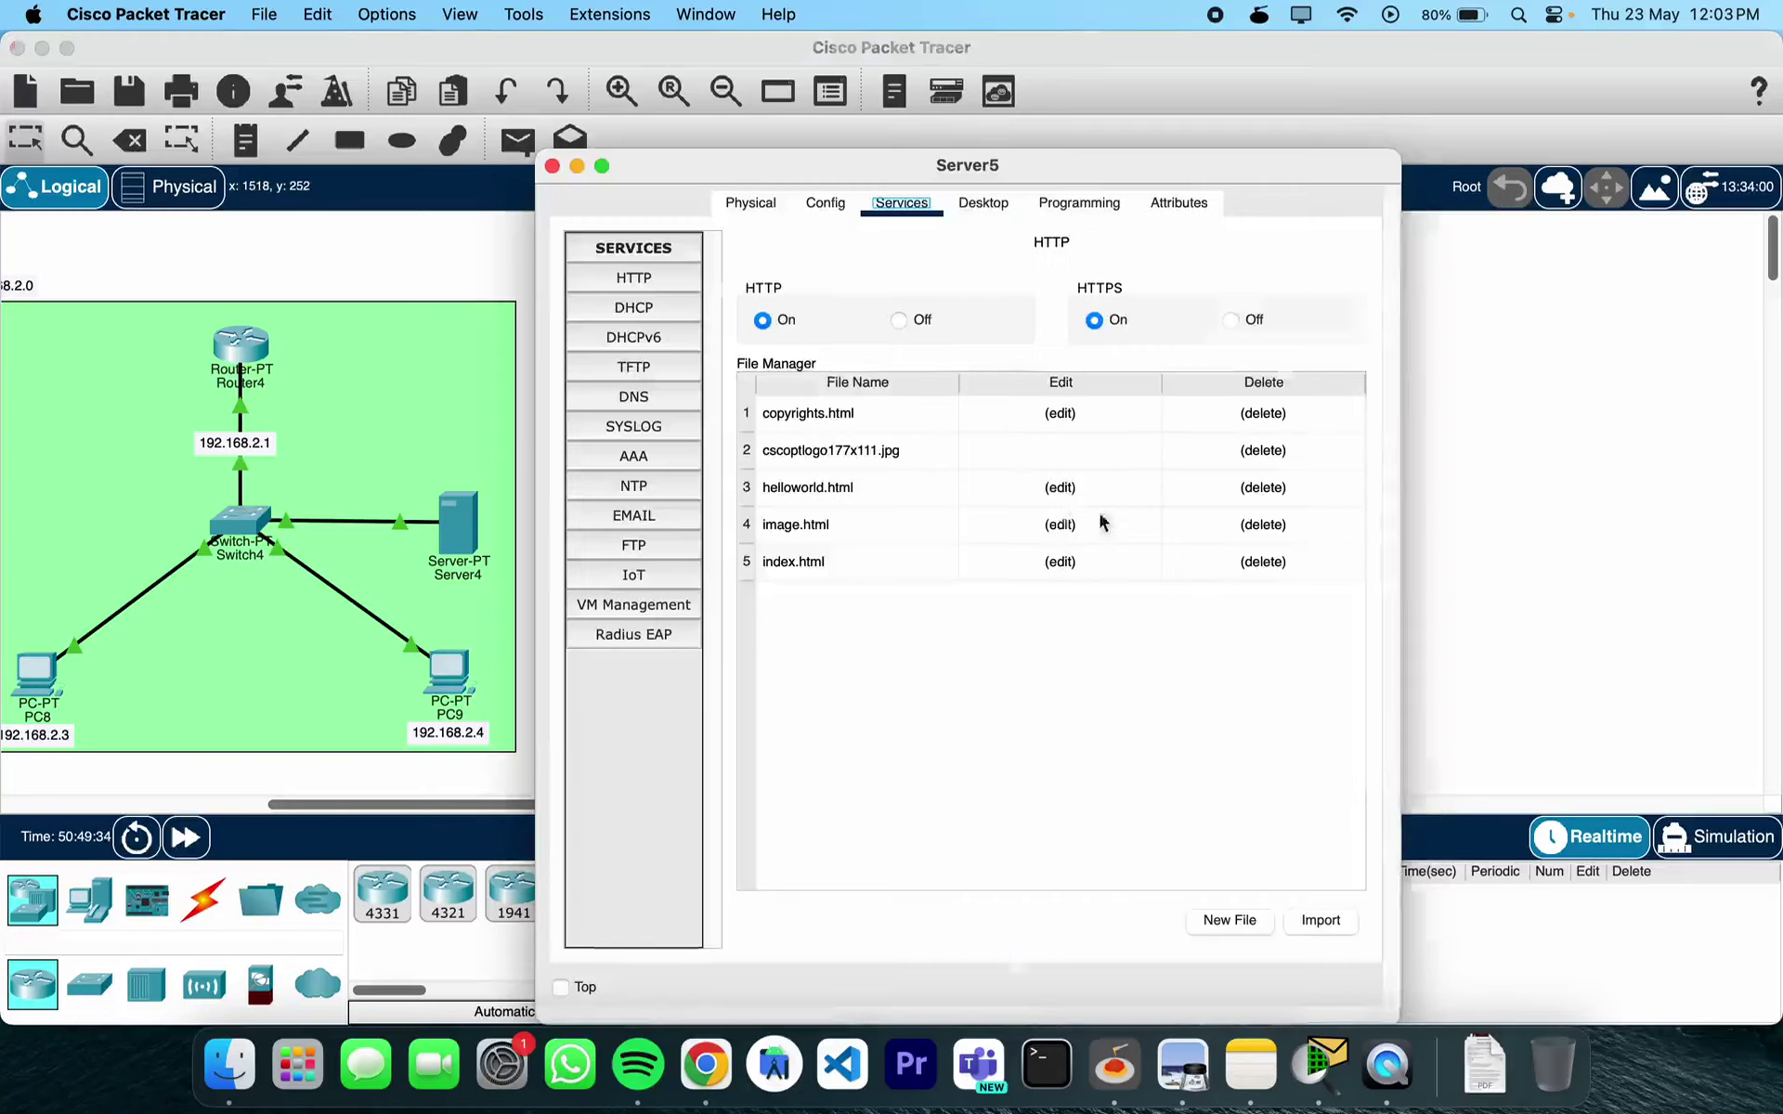
{"action": "left_click", "coordinate": [982, 202]}
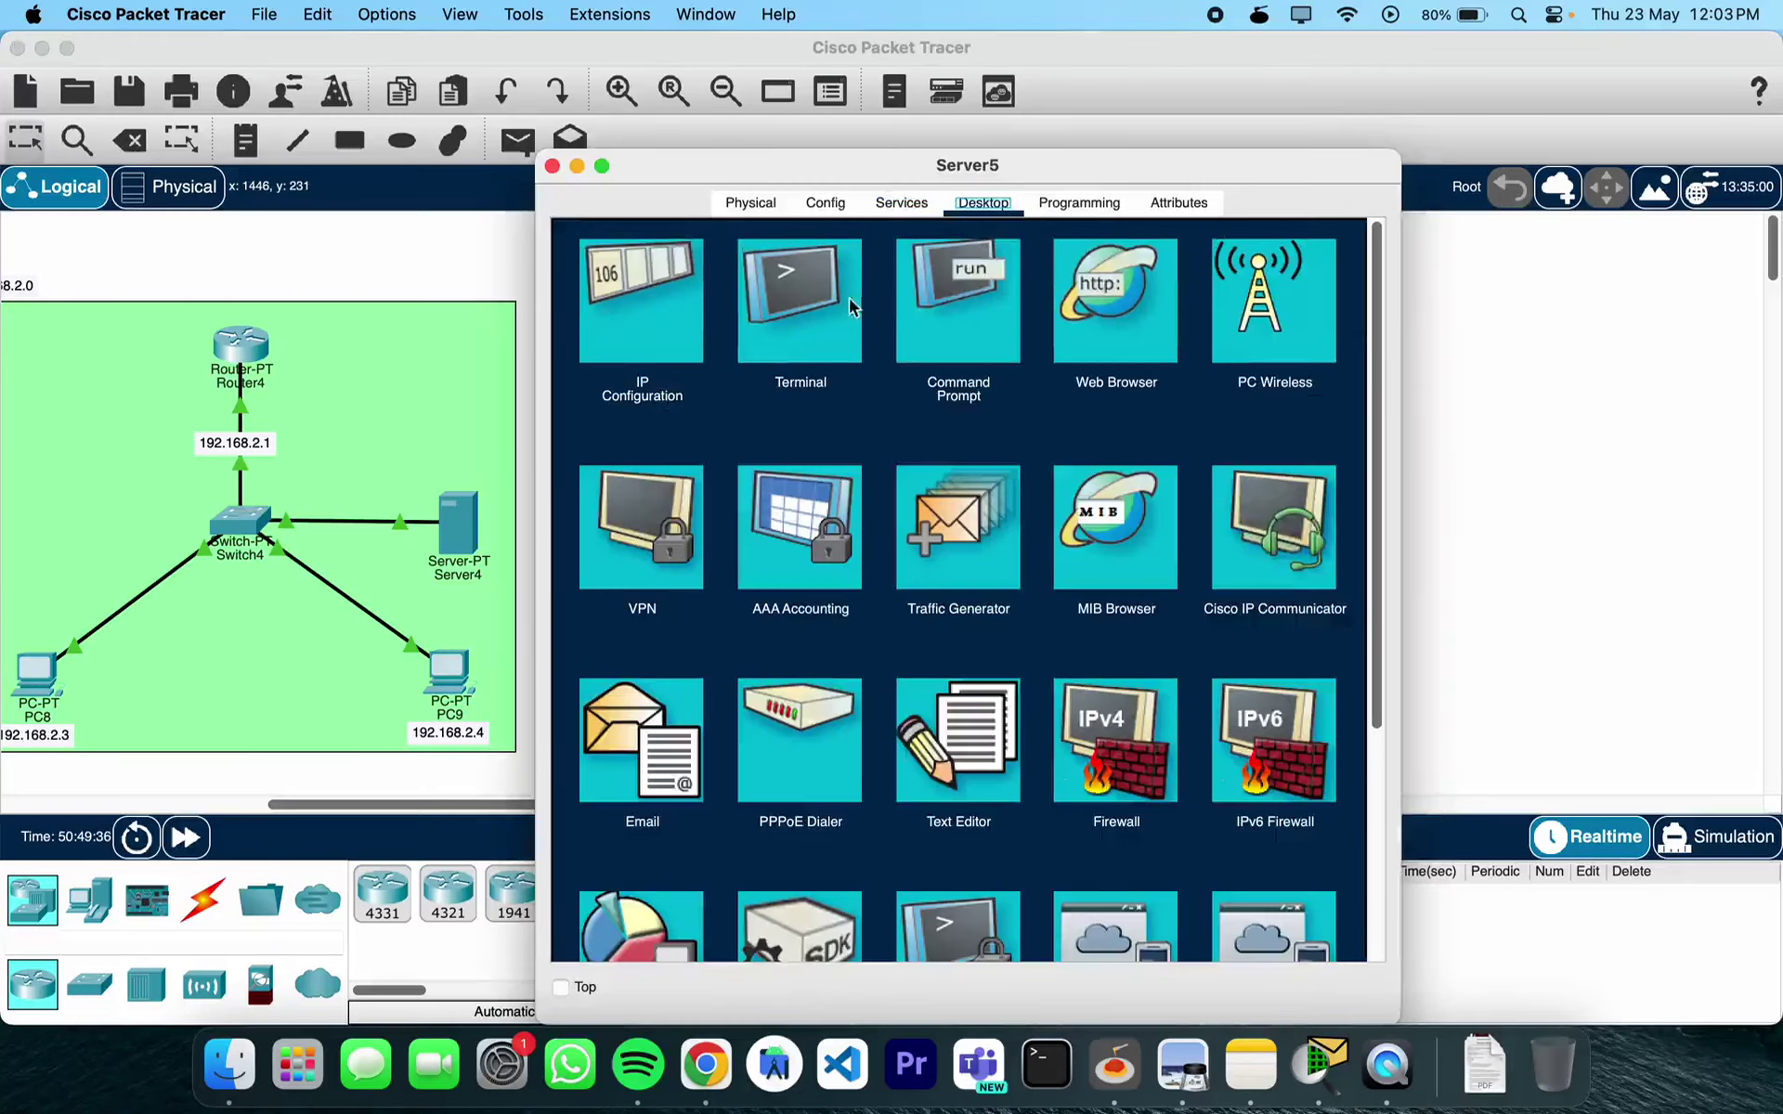
{"action": "left_click", "coordinate": [647, 288]}
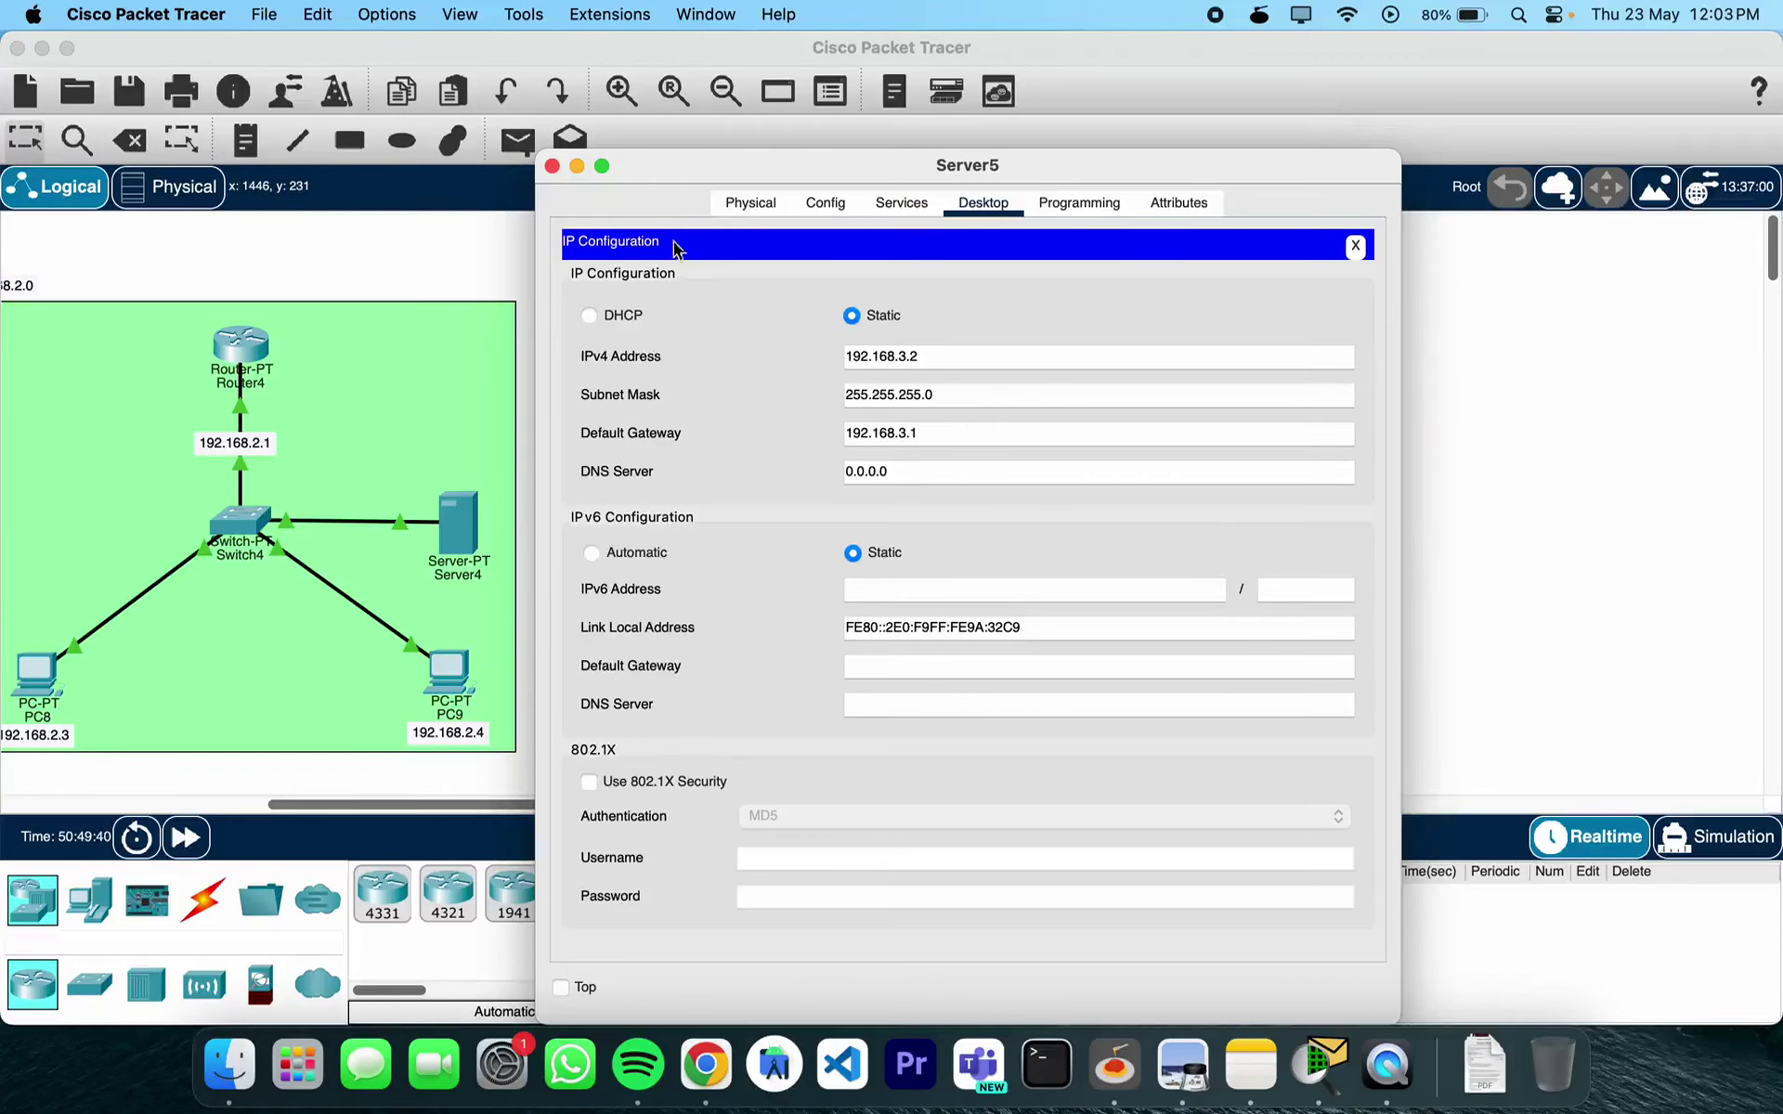
{"action": "left_click", "coordinate": [552, 166]}
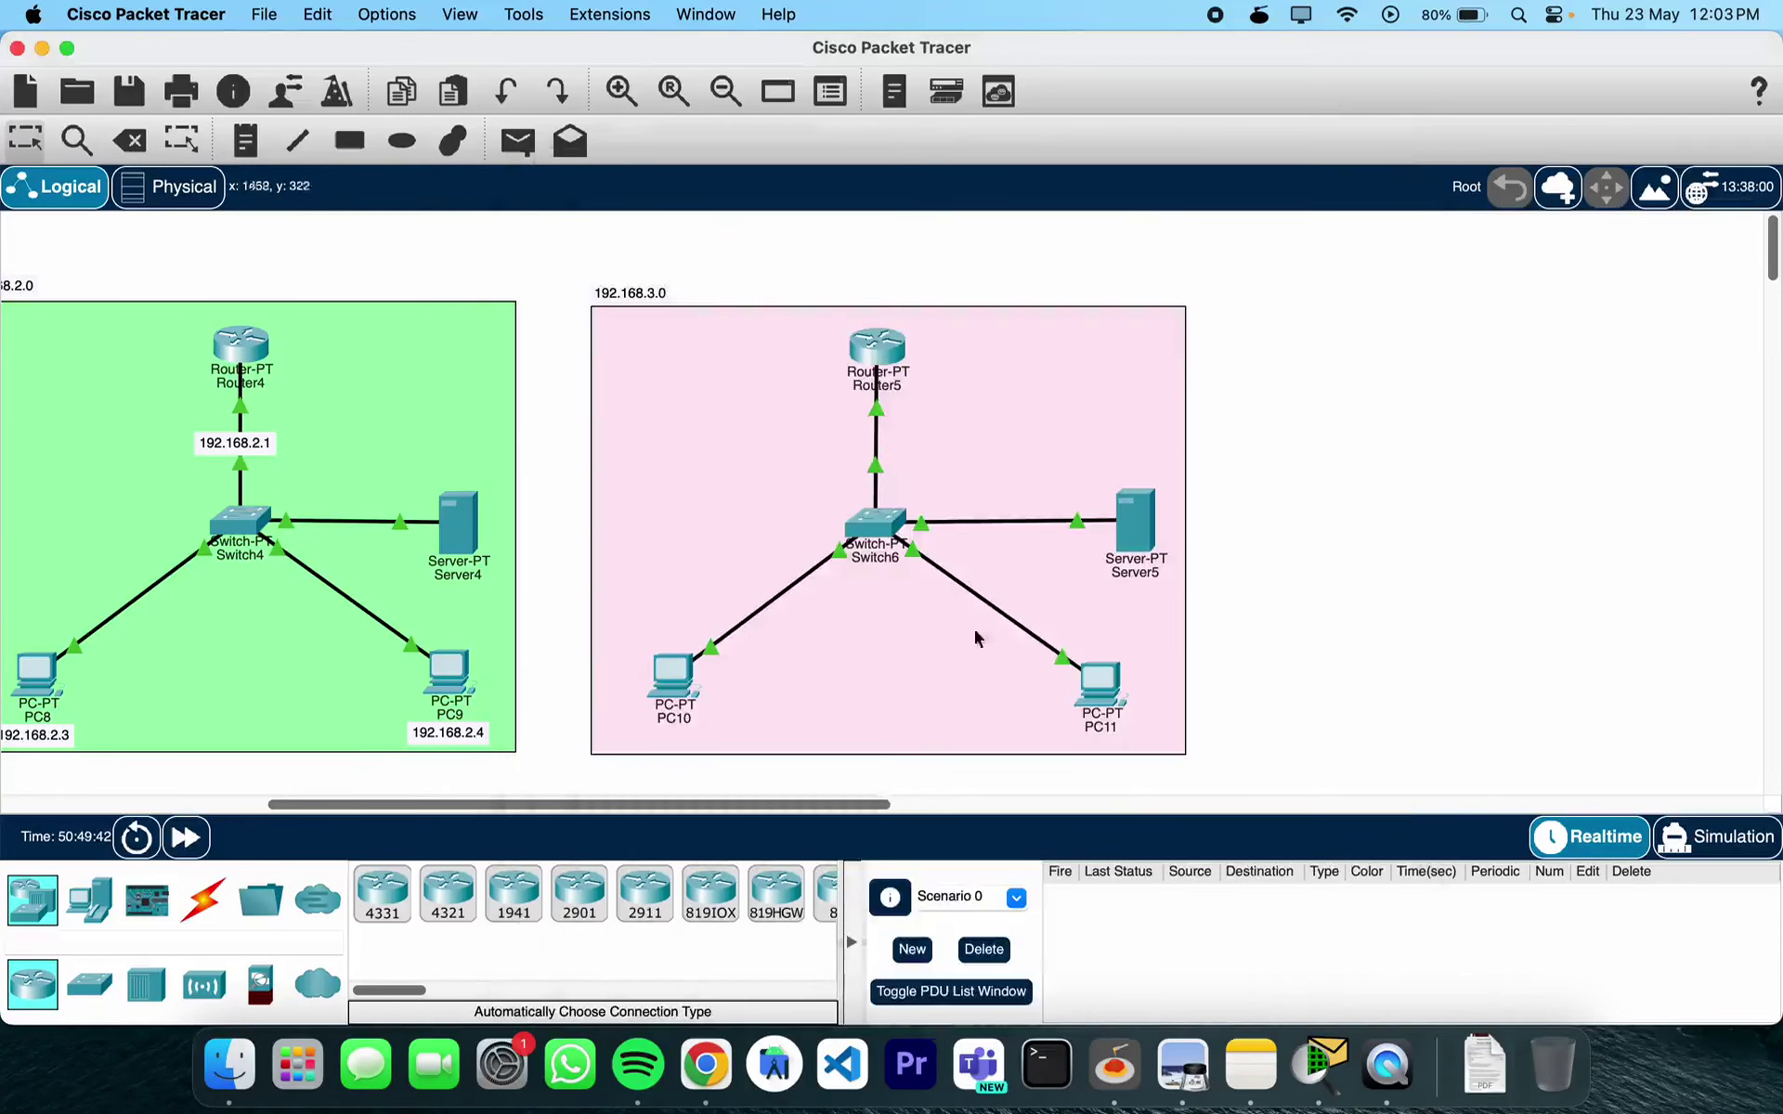
{"action": "left_click", "coordinate": [676, 676]}
{"action": "left_click", "coordinate": [704, 343]}
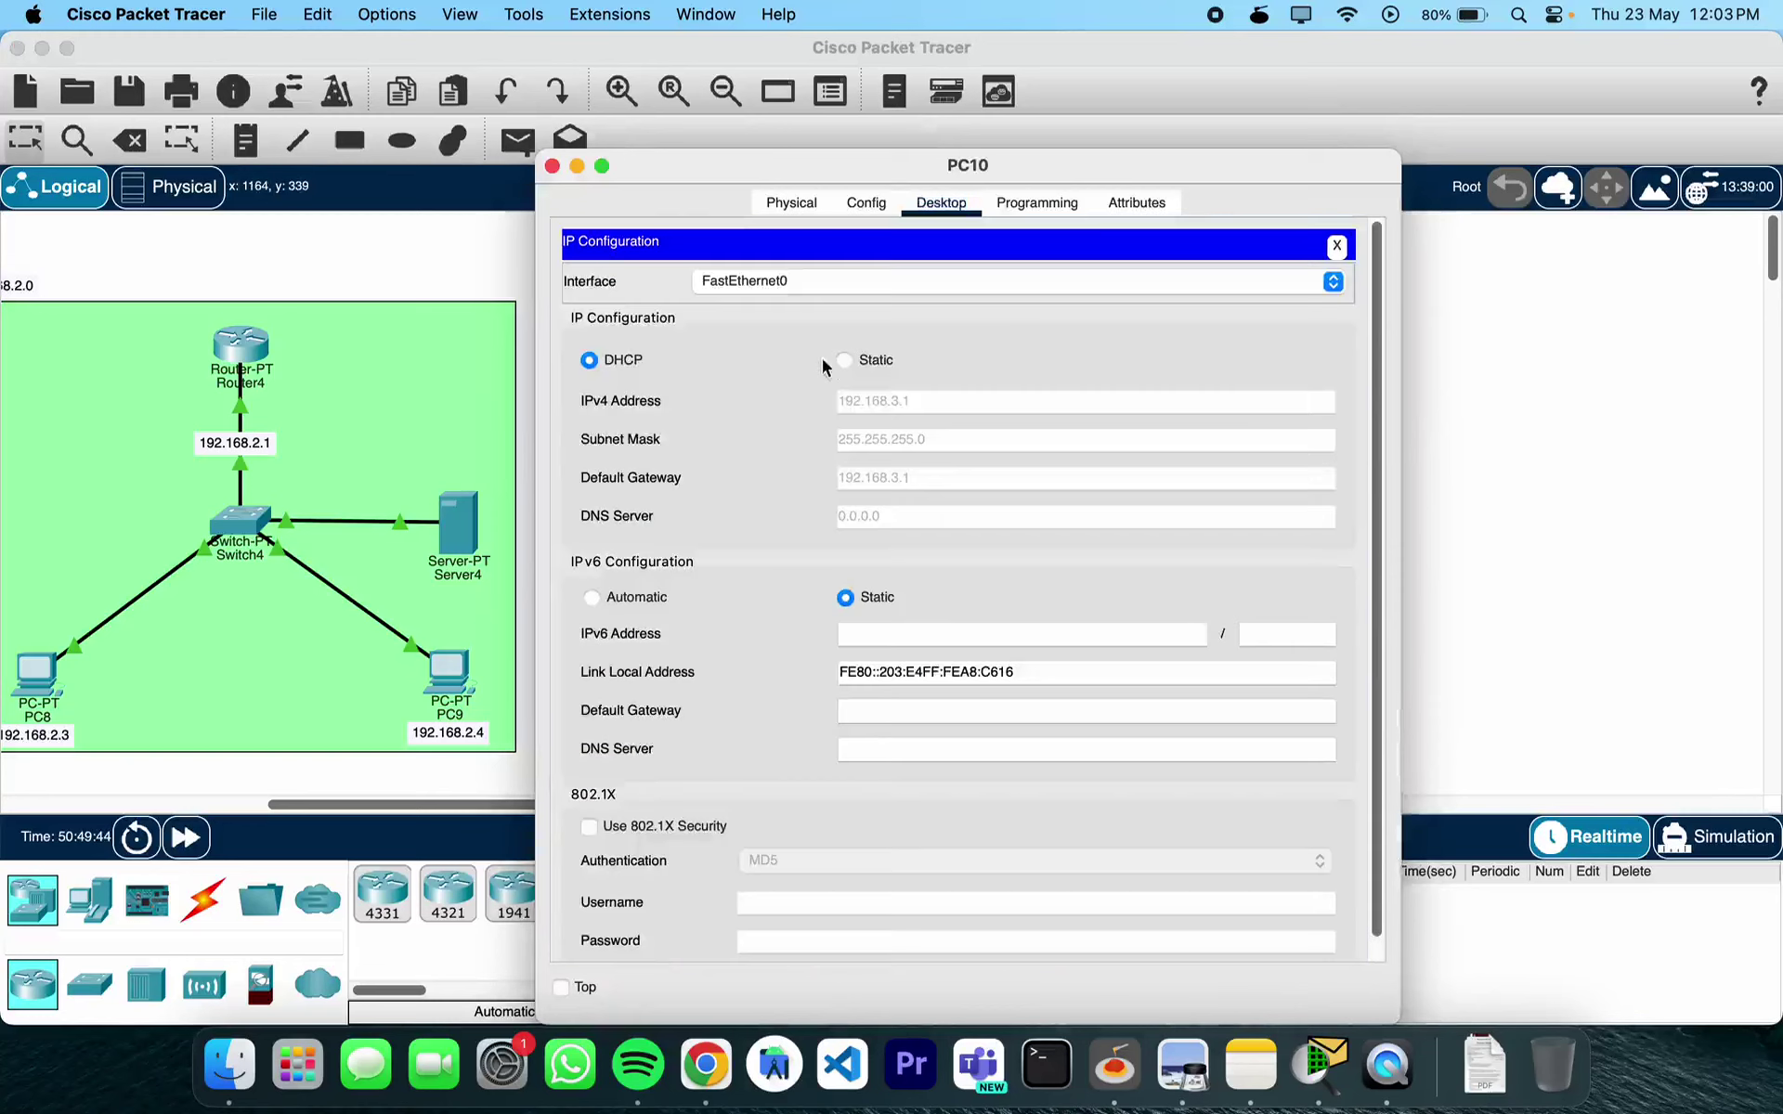
{"action": "left_click", "coordinate": [591, 361]}
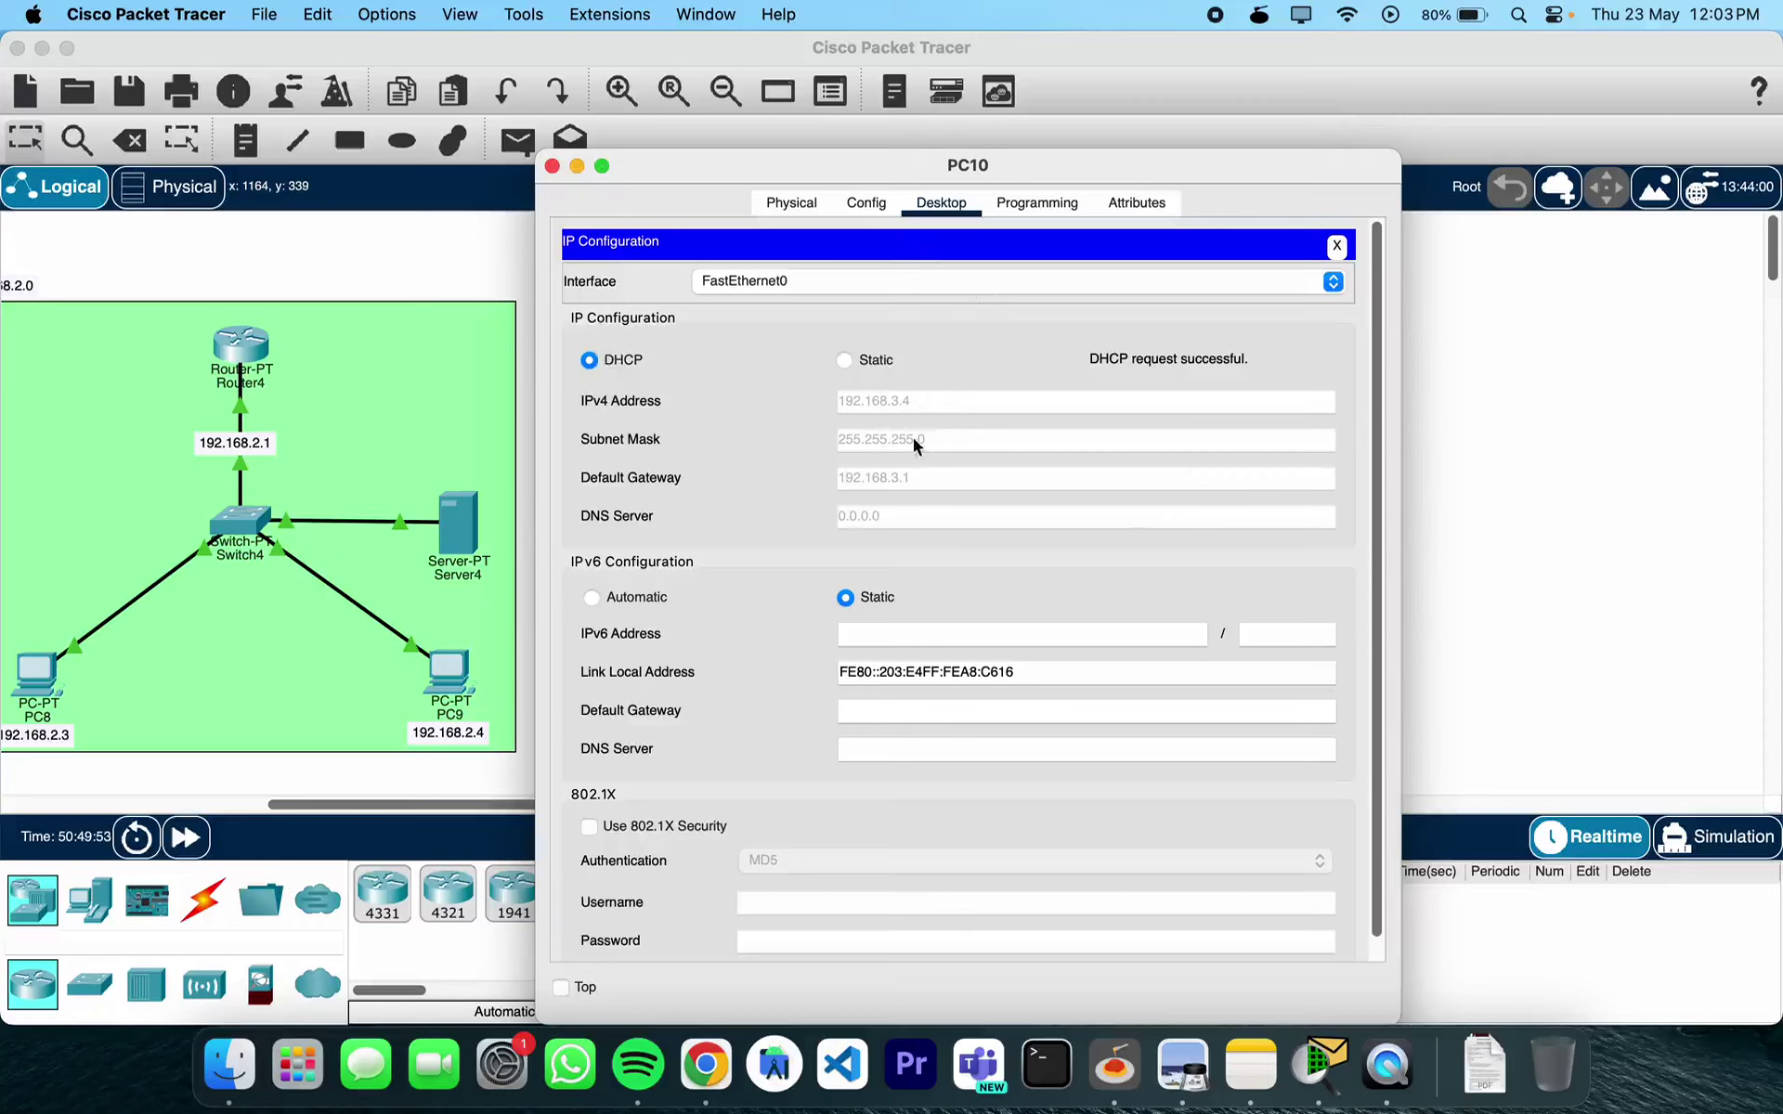
{"action": "left_click", "coordinate": [551, 167]}
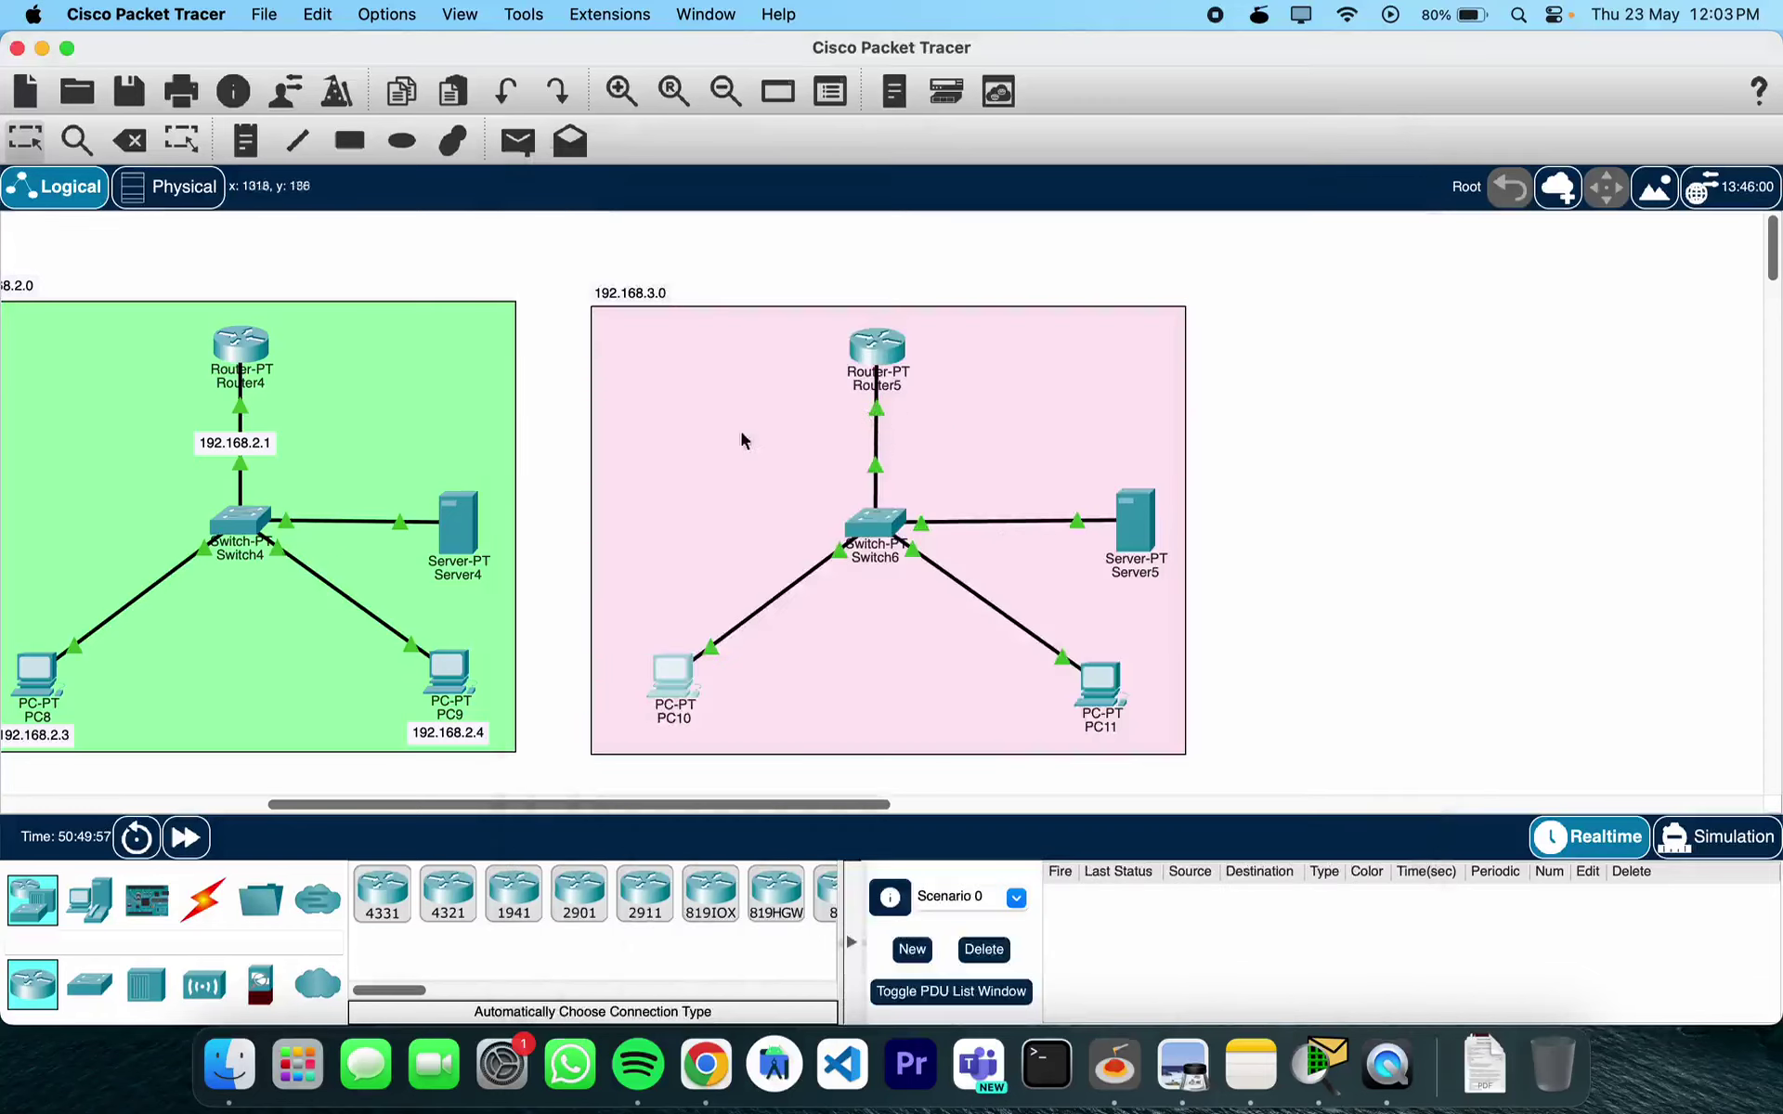
Add notes reading 192.168.3.1 on the link below Router5 and 192.168.3.2 below Server5
{"action": "left_click", "coordinate": [246, 141]}
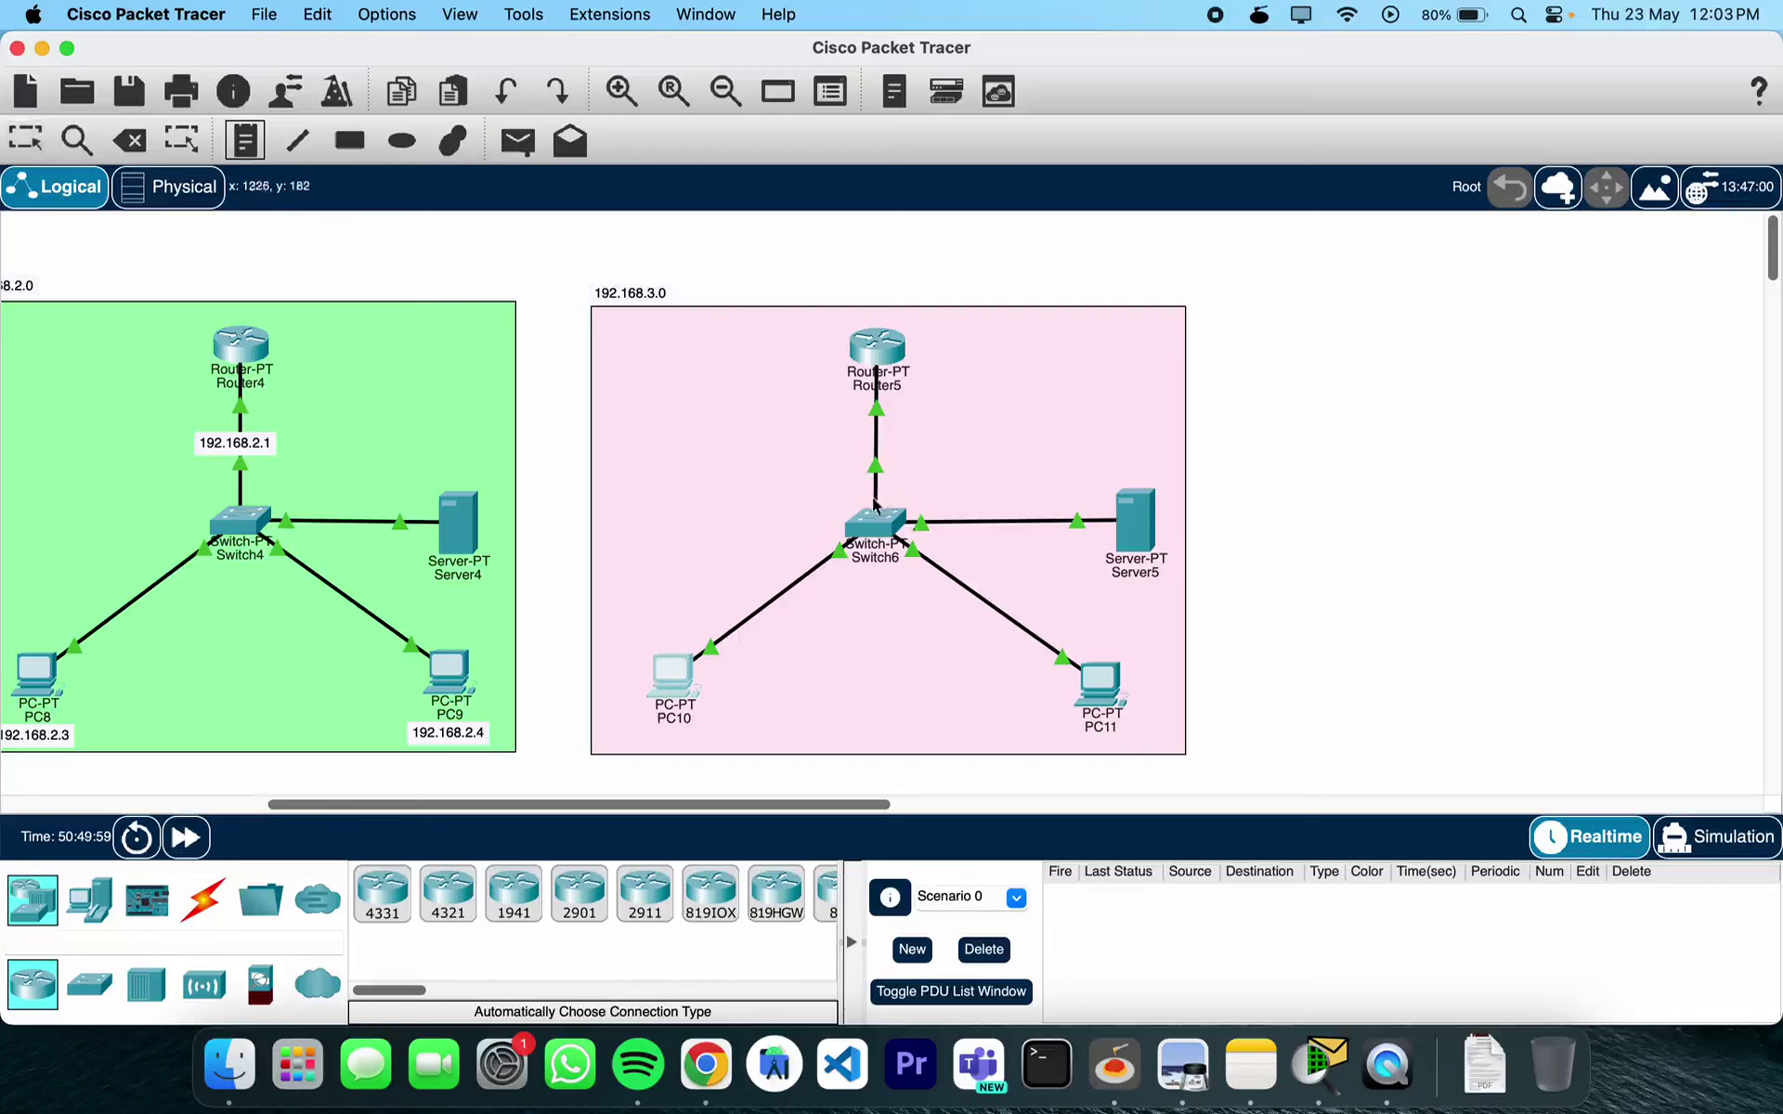
{"action": "left_click", "coordinate": [835, 438]}
{"action": "type", "text": "192.168.3.1"}
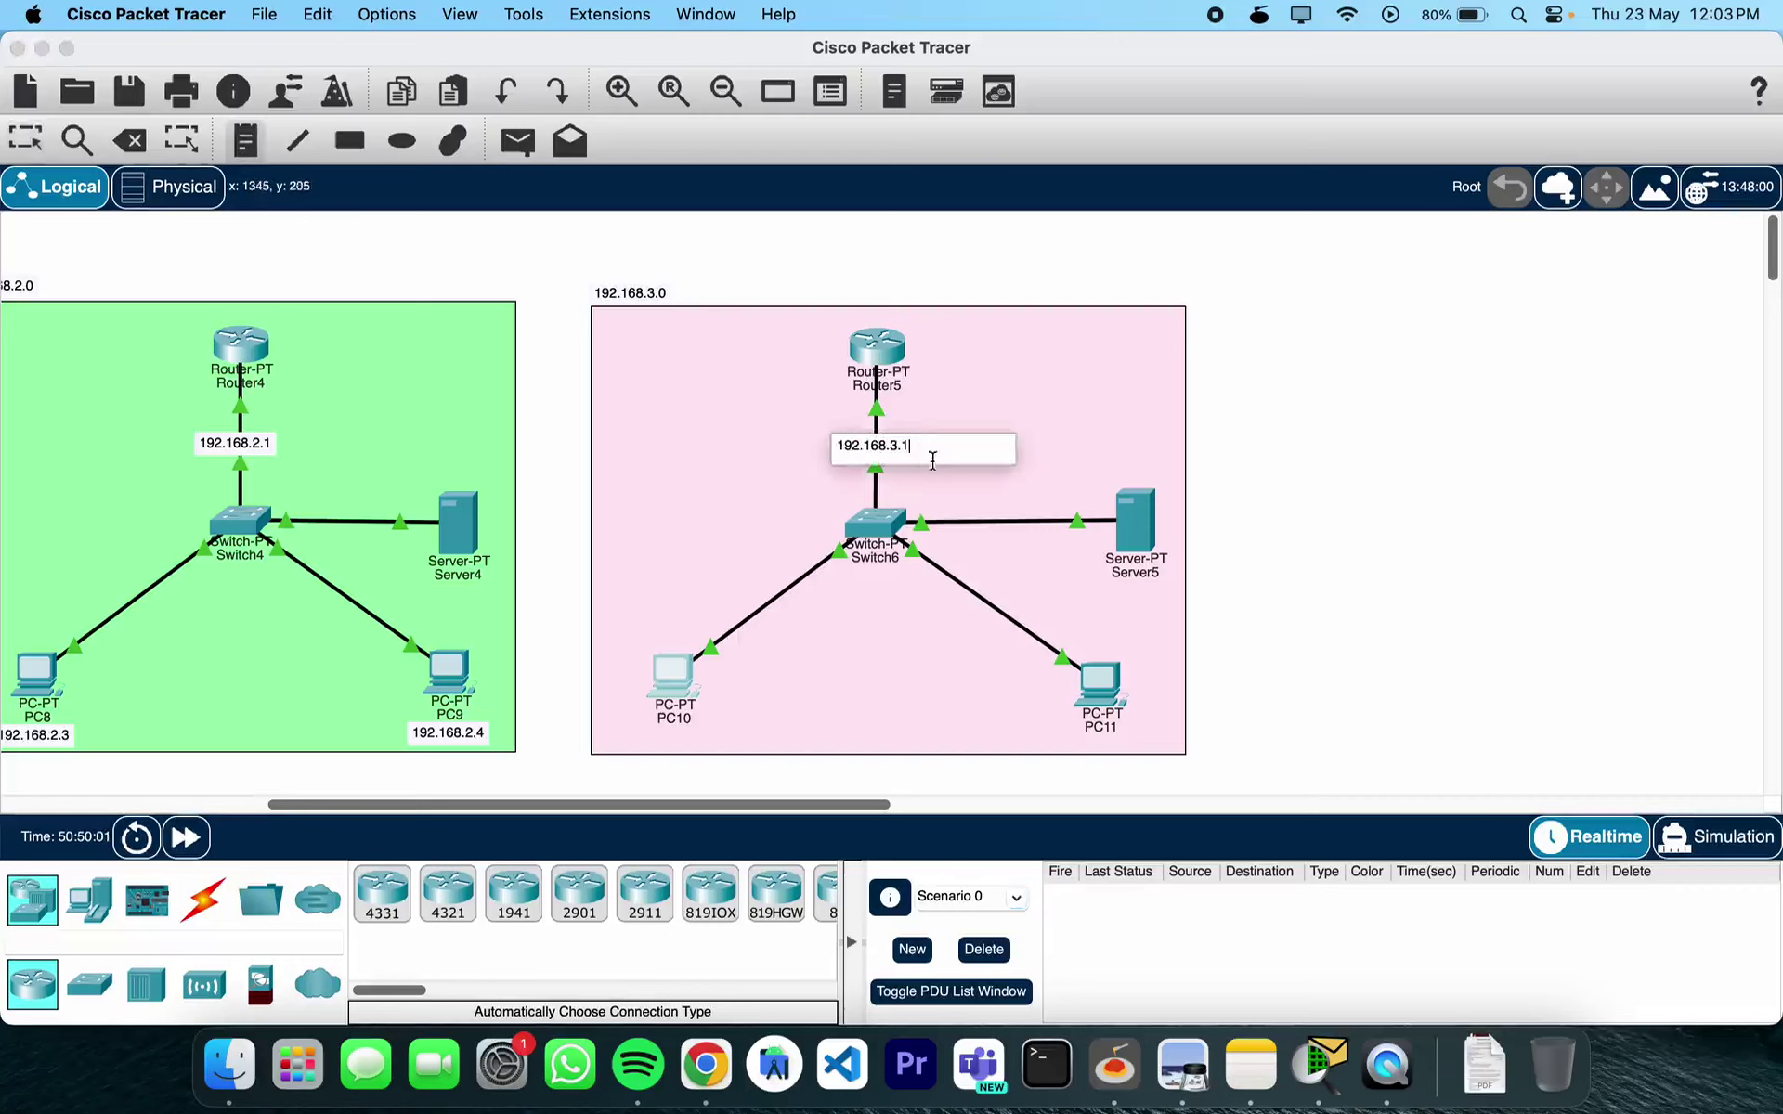
{"action": "left_click", "coordinate": [1098, 602]}
{"action": "type", "text": "192.168.3.1"}
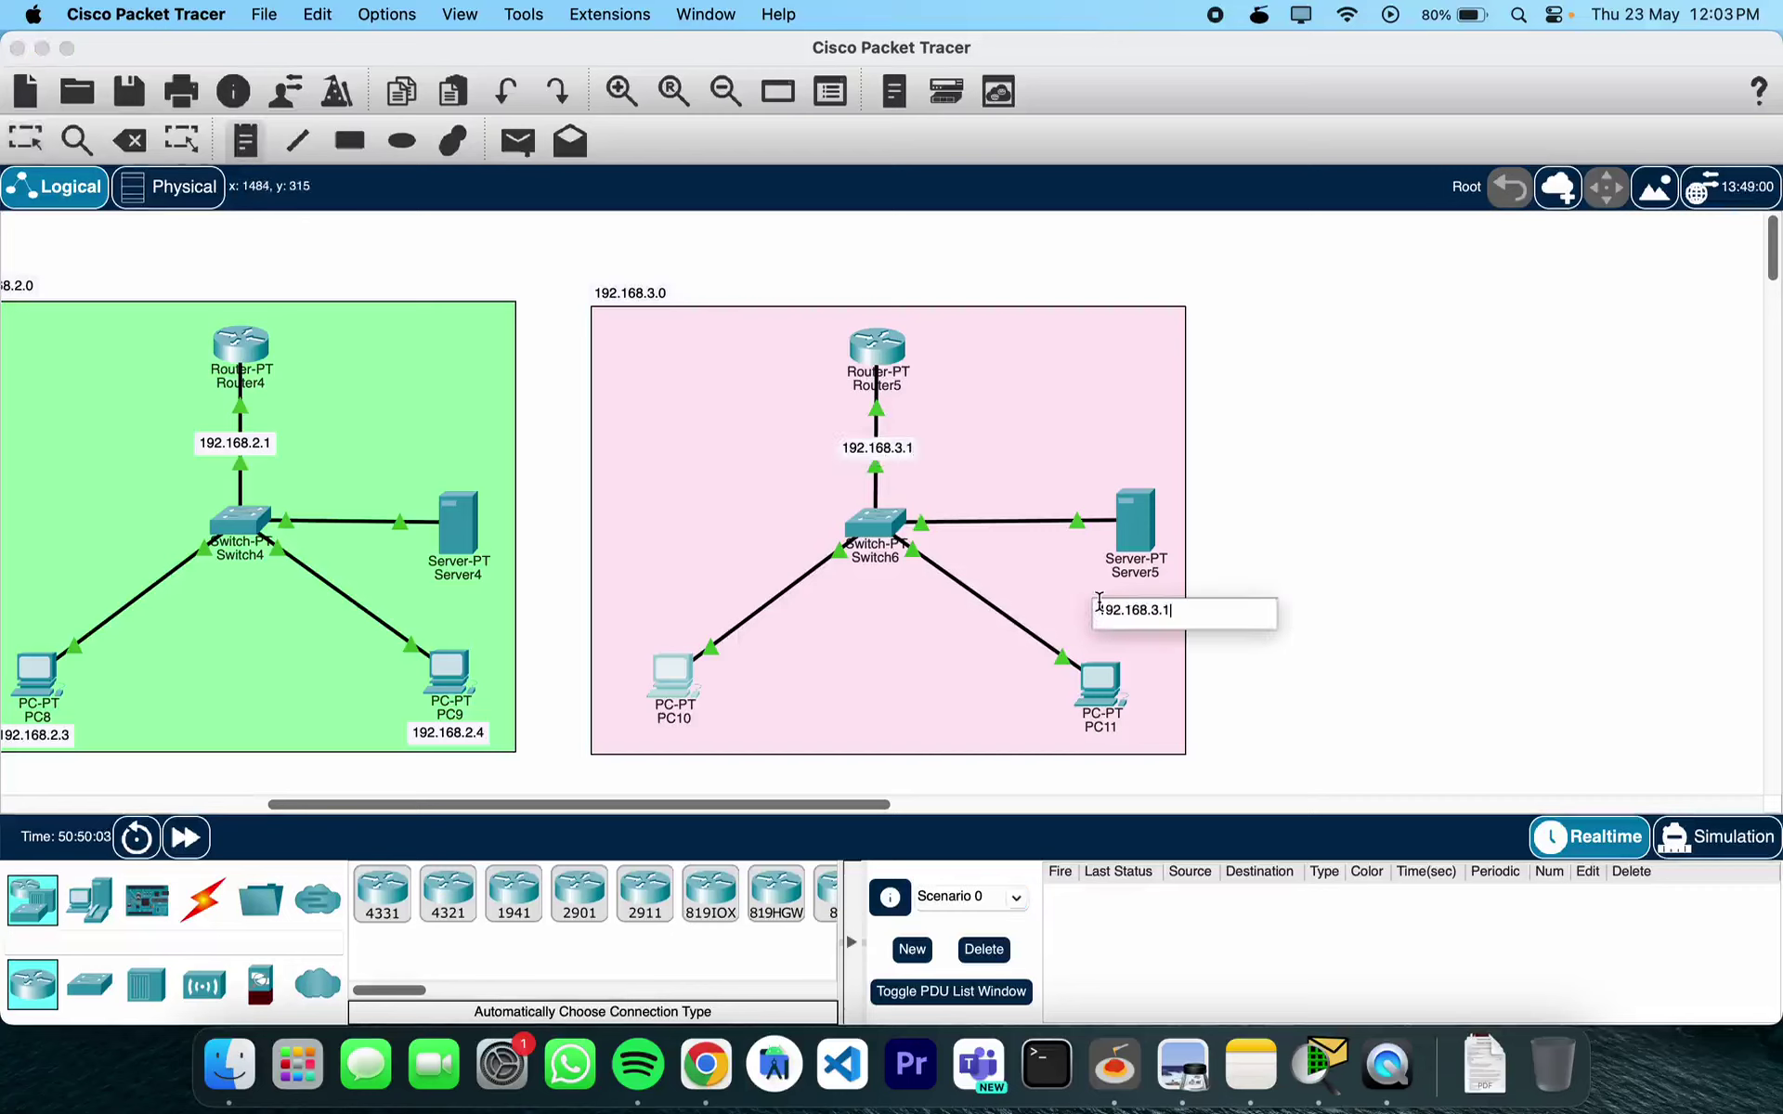
{"action": "type", "text": "2"}
Add notes reading 192.168.3.4 below PC10 and 192.168.3.3 below PC11
{"action": "left_click", "coordinate": [622, 736]}
{"action": "type", "text": "192.168.3.1"}
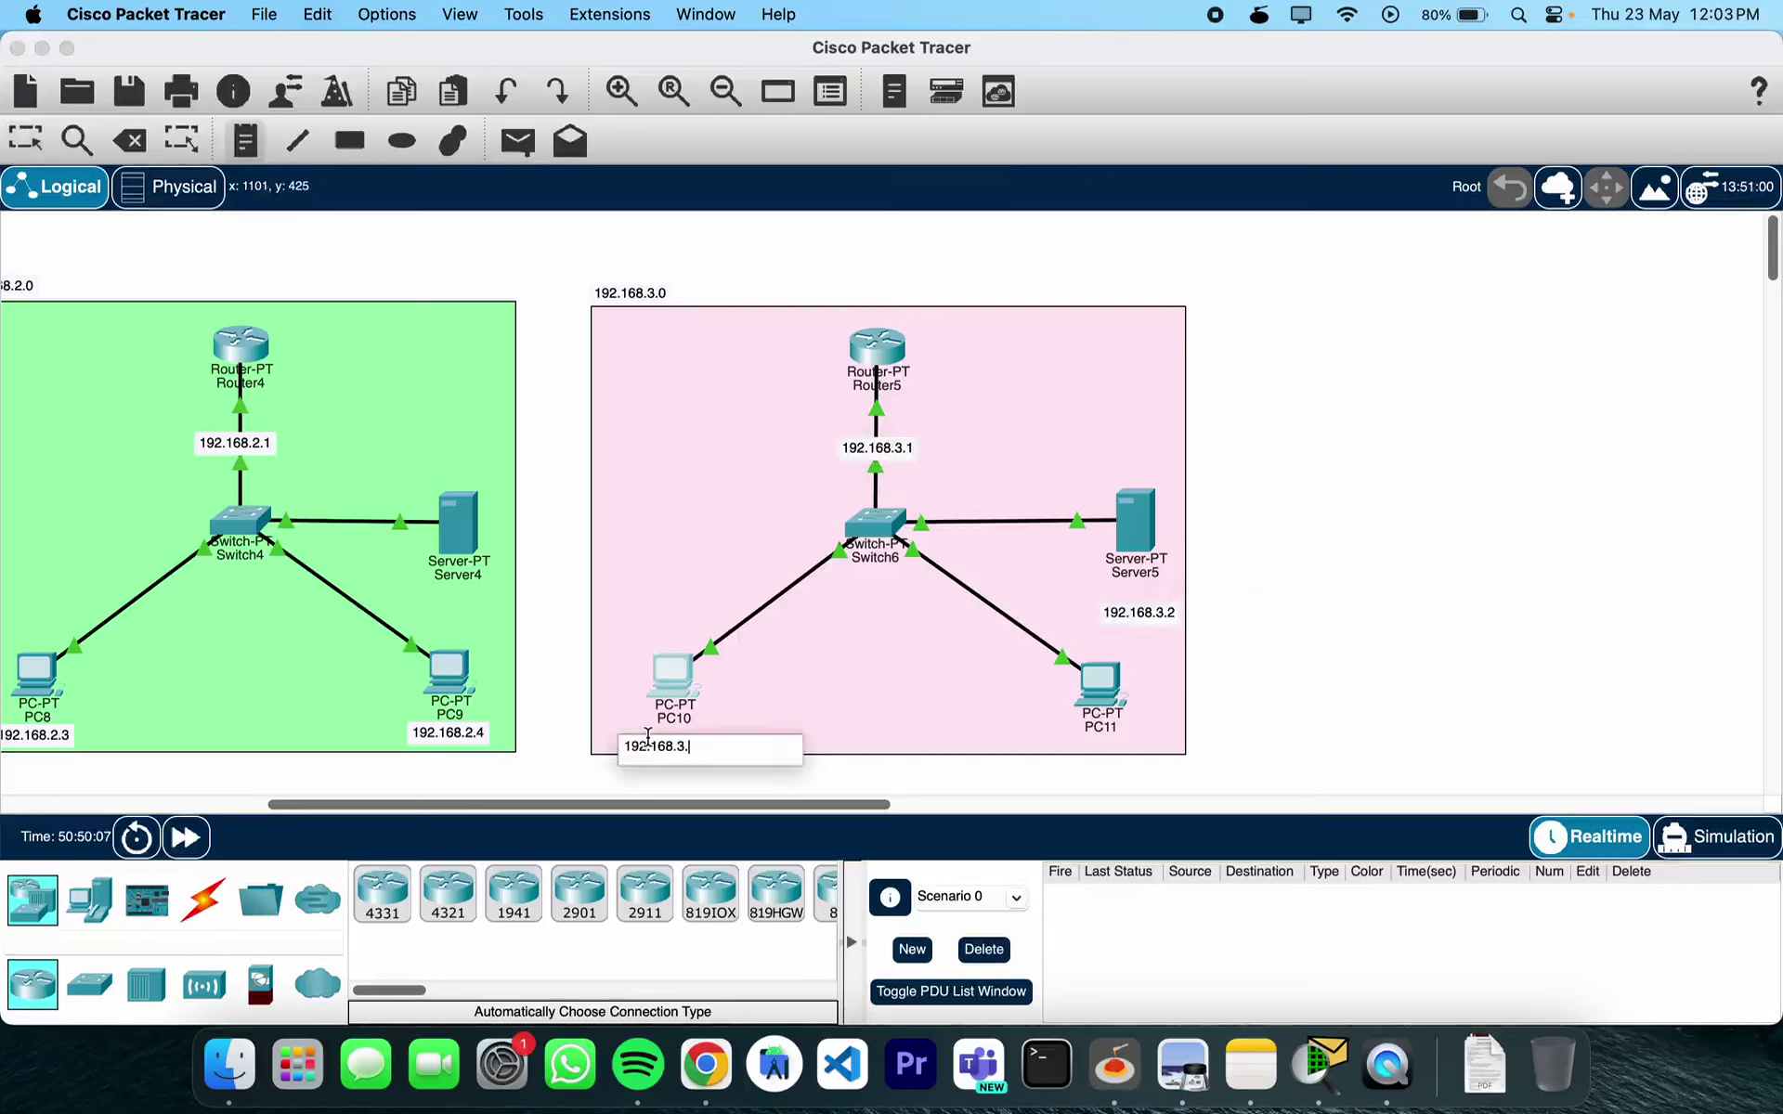
{"action": "type", "text": "4"}
{"action": "left_click", "coordinate": [1077, 747]}
{"action": "type", "text": "192.168.3.1"}
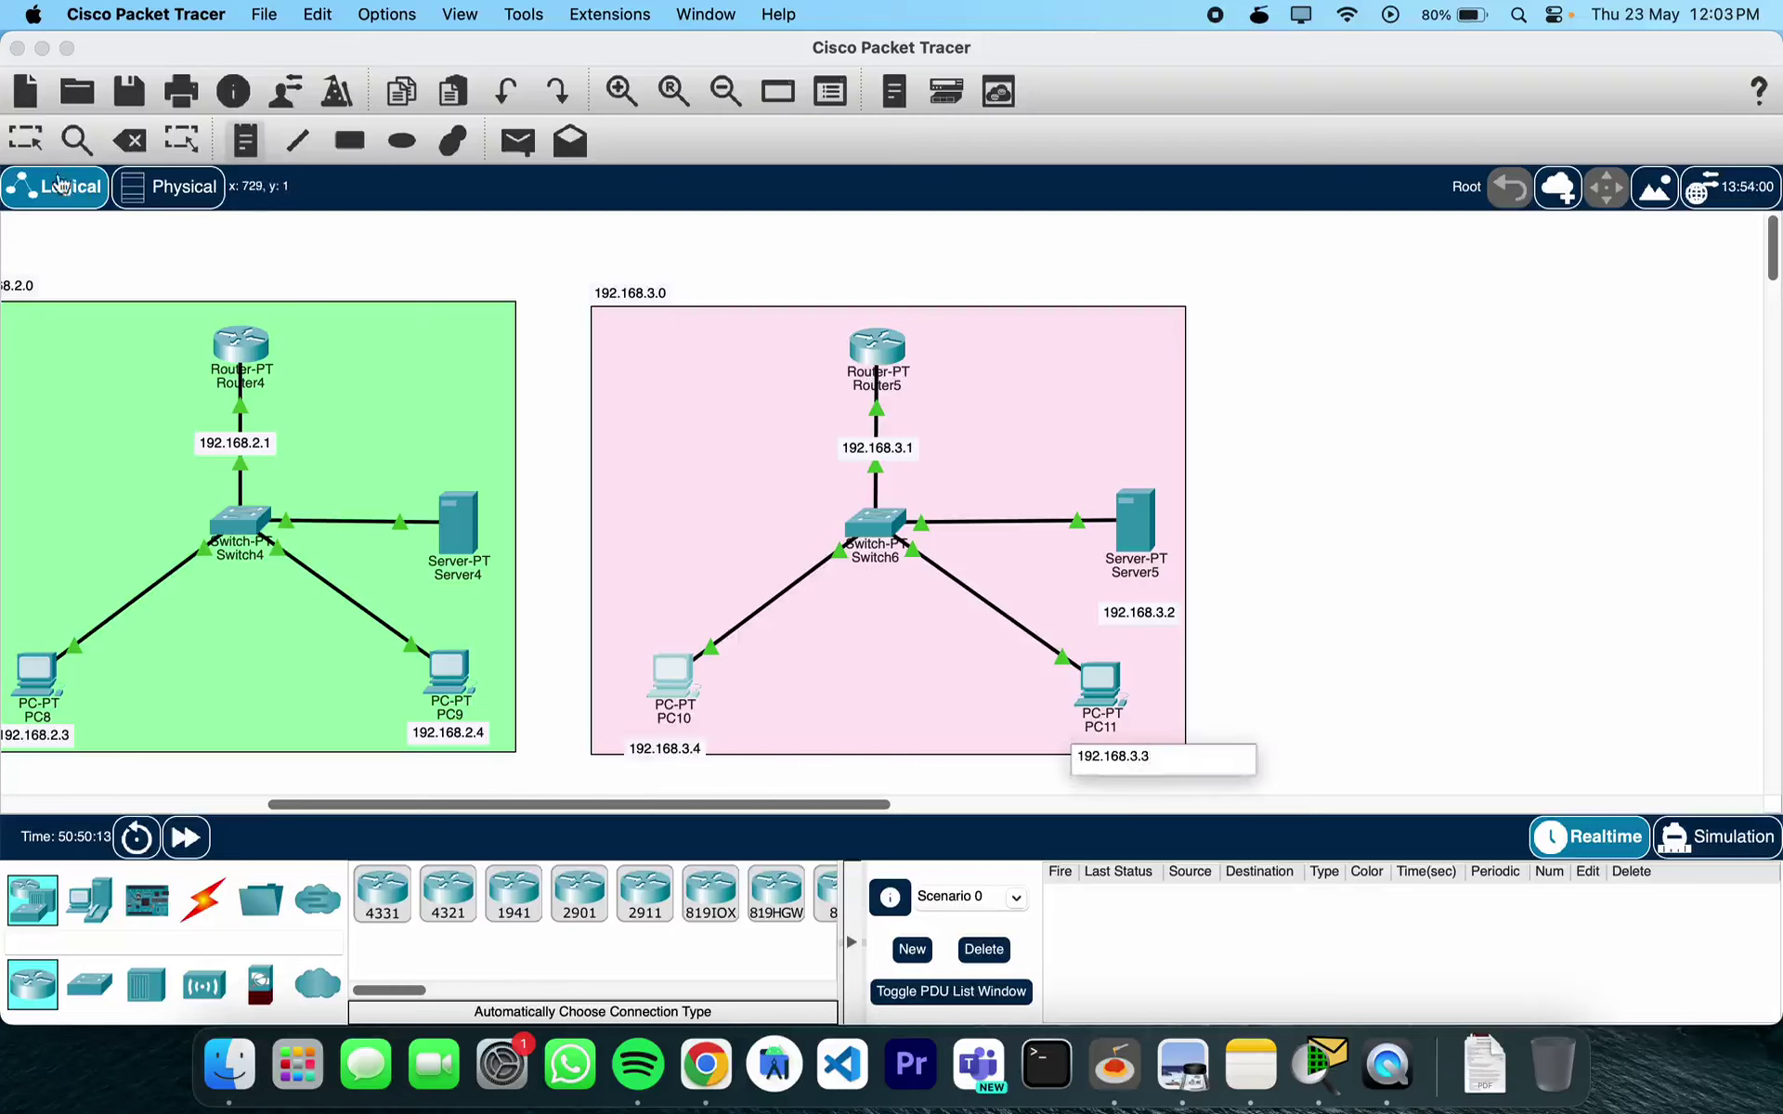
Move PC10's address note, PC11 and PC11's note upward so they all sit inside the pink network area
{"action": "left_click", "coordinate": [25, 139]}
{"action": "left_click_drag", "start_coordinate": [697, 749], "coordinate": [699, 740]}
{"action": "left_click_drag", "start_coordinate": [1098, 760], "coordinate": [1118, 697]}
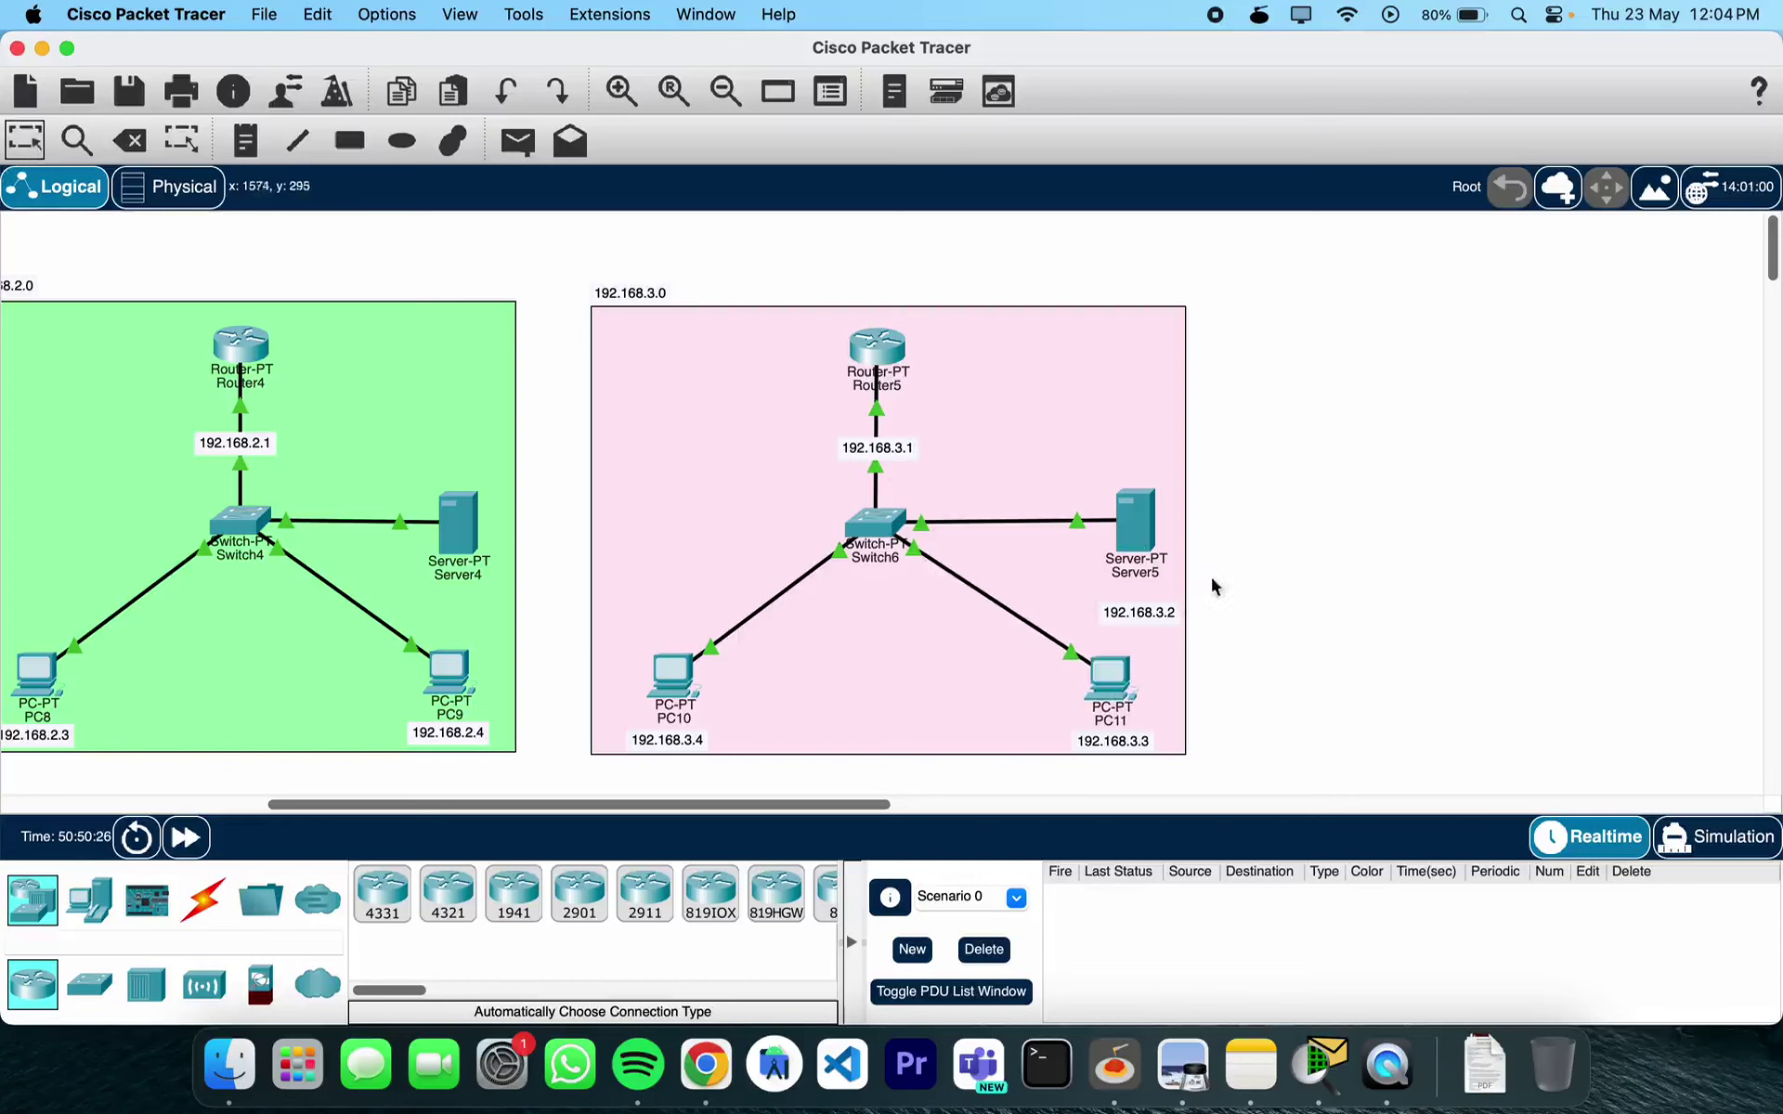
Connect Router3 to Router4 and Router4 to Router5 using the automatically chosen connection type
{"action": "scroll", "coordinate": [1259, 595], "scroll_direction": "left", "scroll_amount": 8}
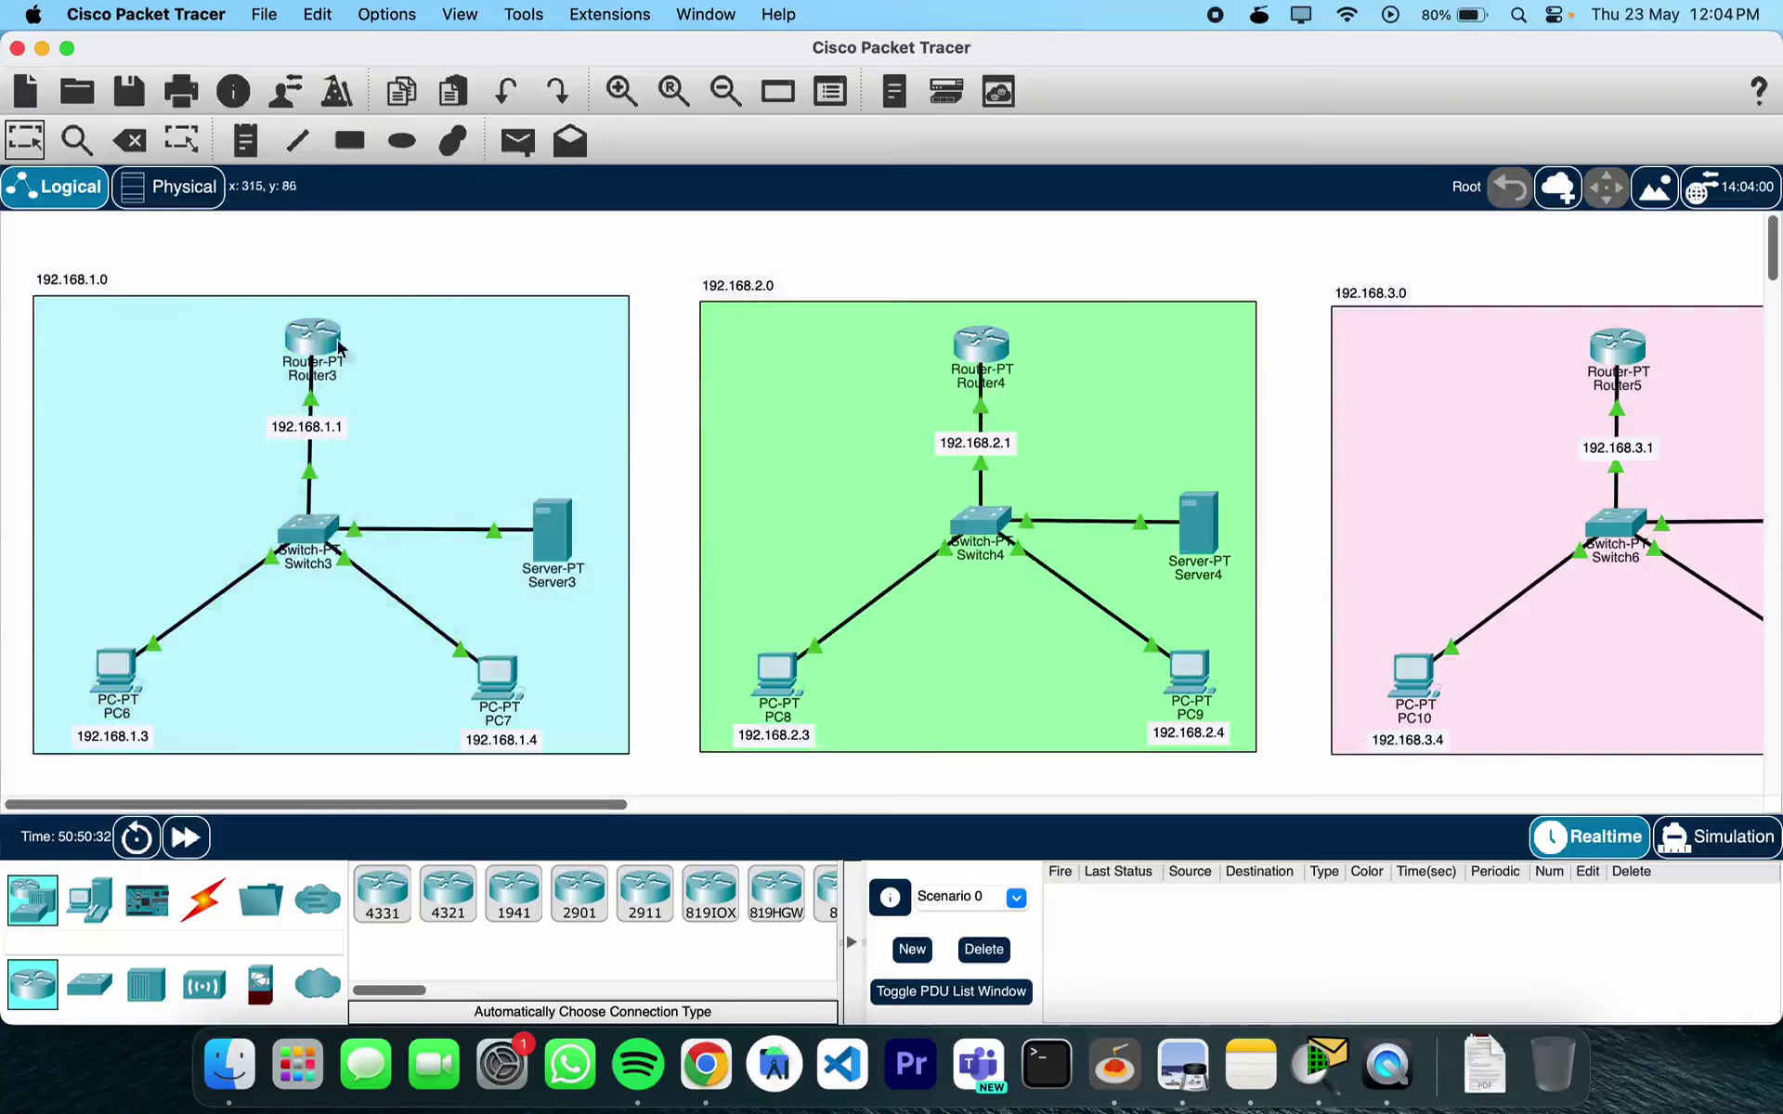
{"action": "left_click", "coordinate": [202, 899]}
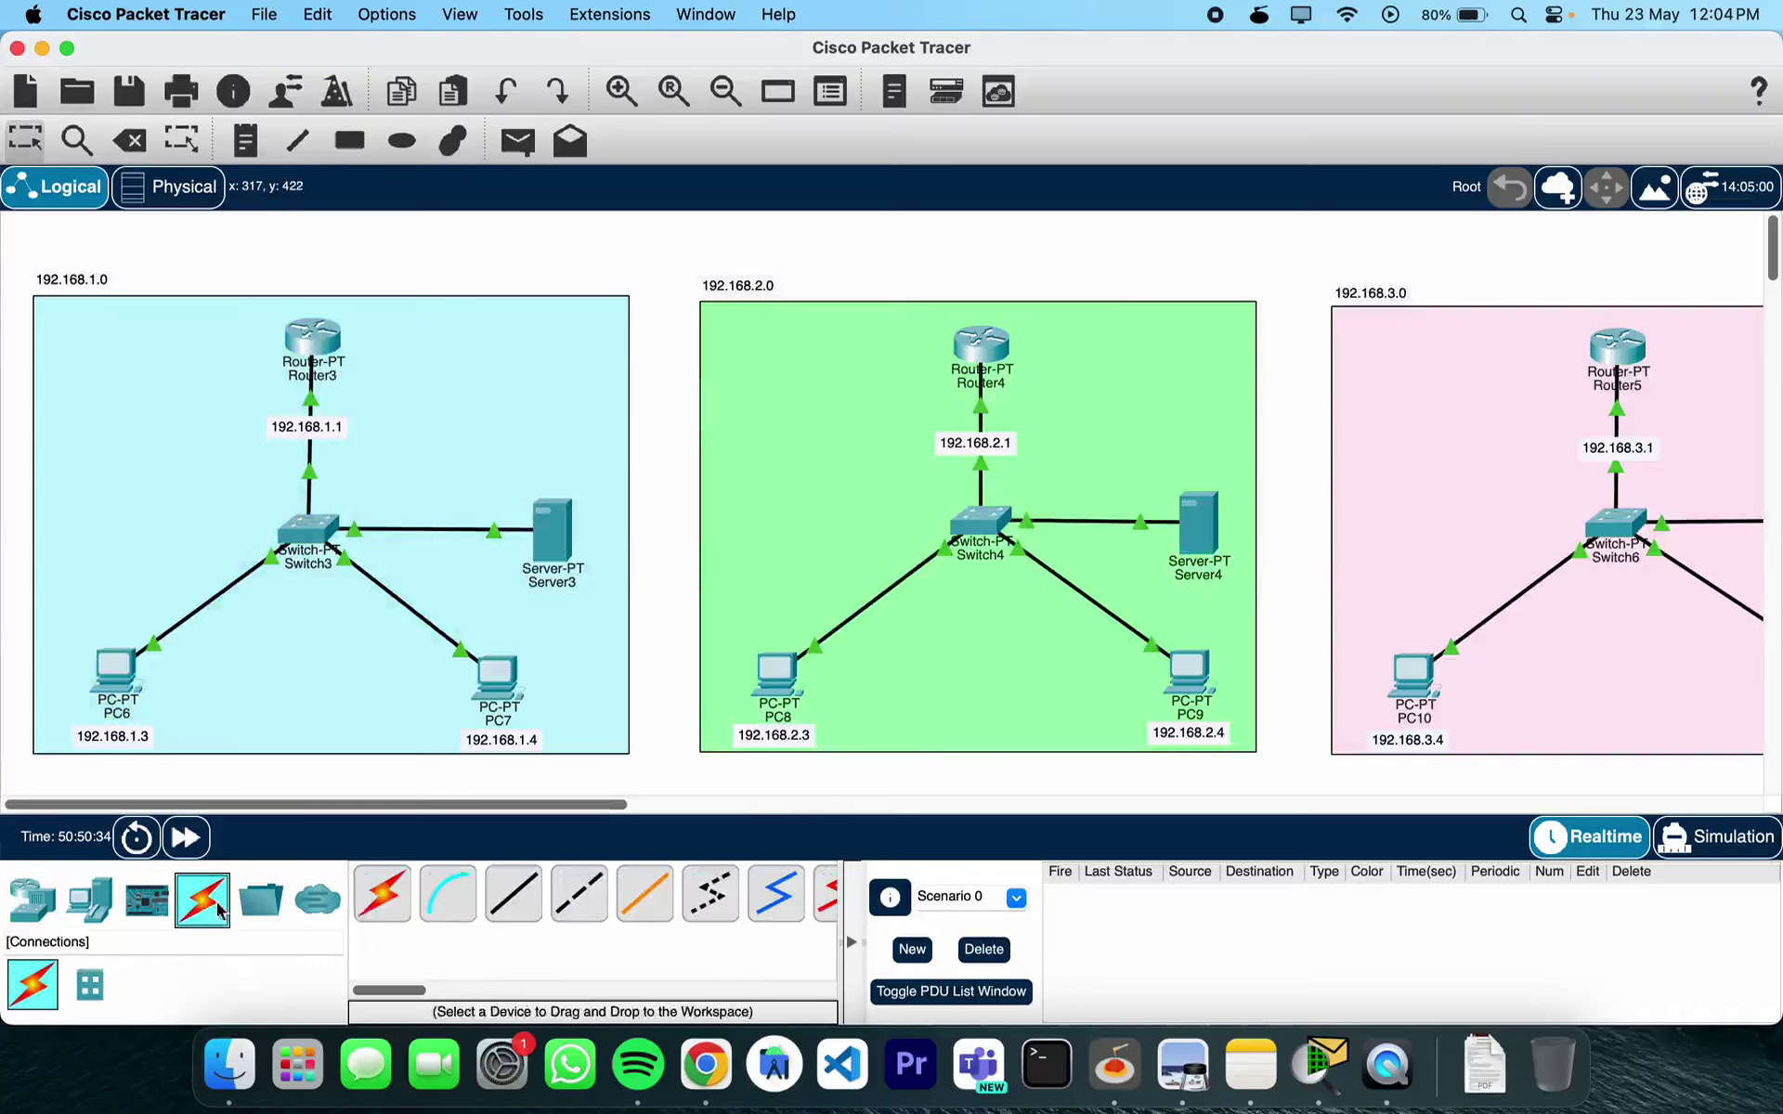
{"action": "left_click", "coordinate": [398, 912]}
{"action": "left_click", "coordinate": [327, 360]}
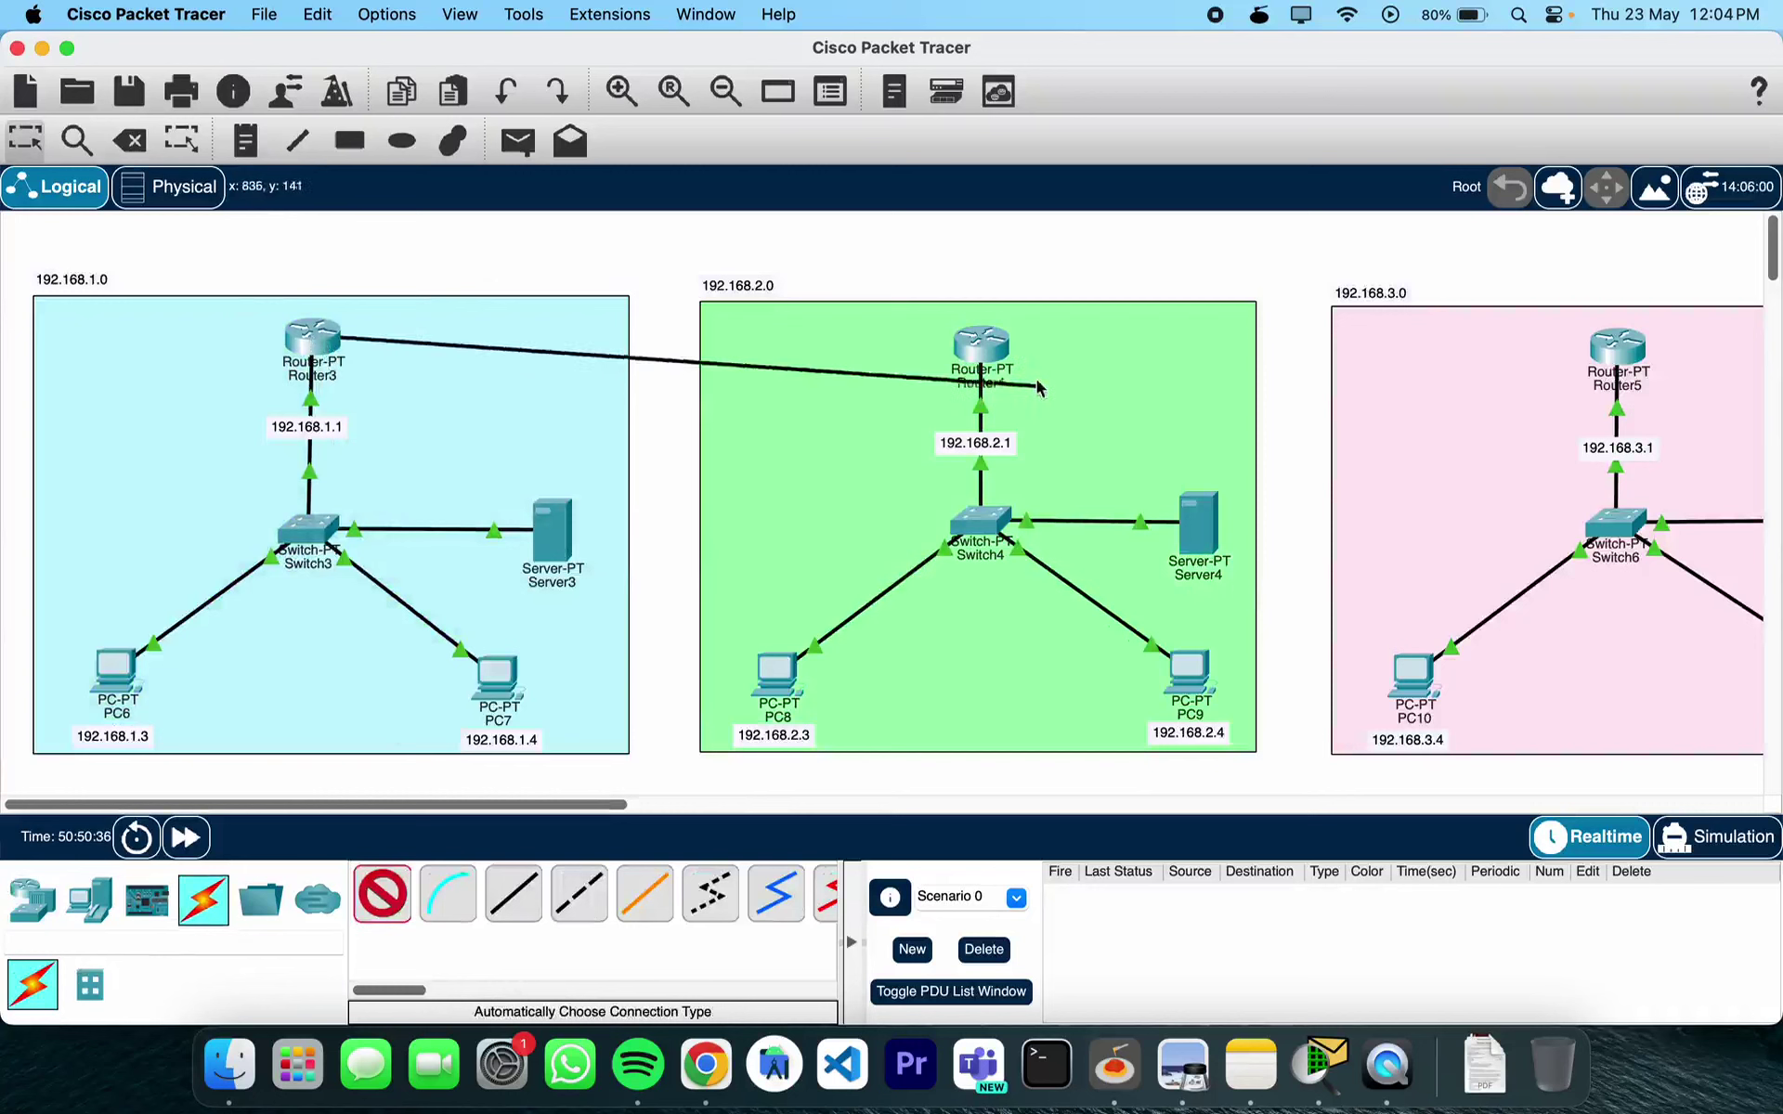
{"action": "left_click", "coordinate": [979, 349]}
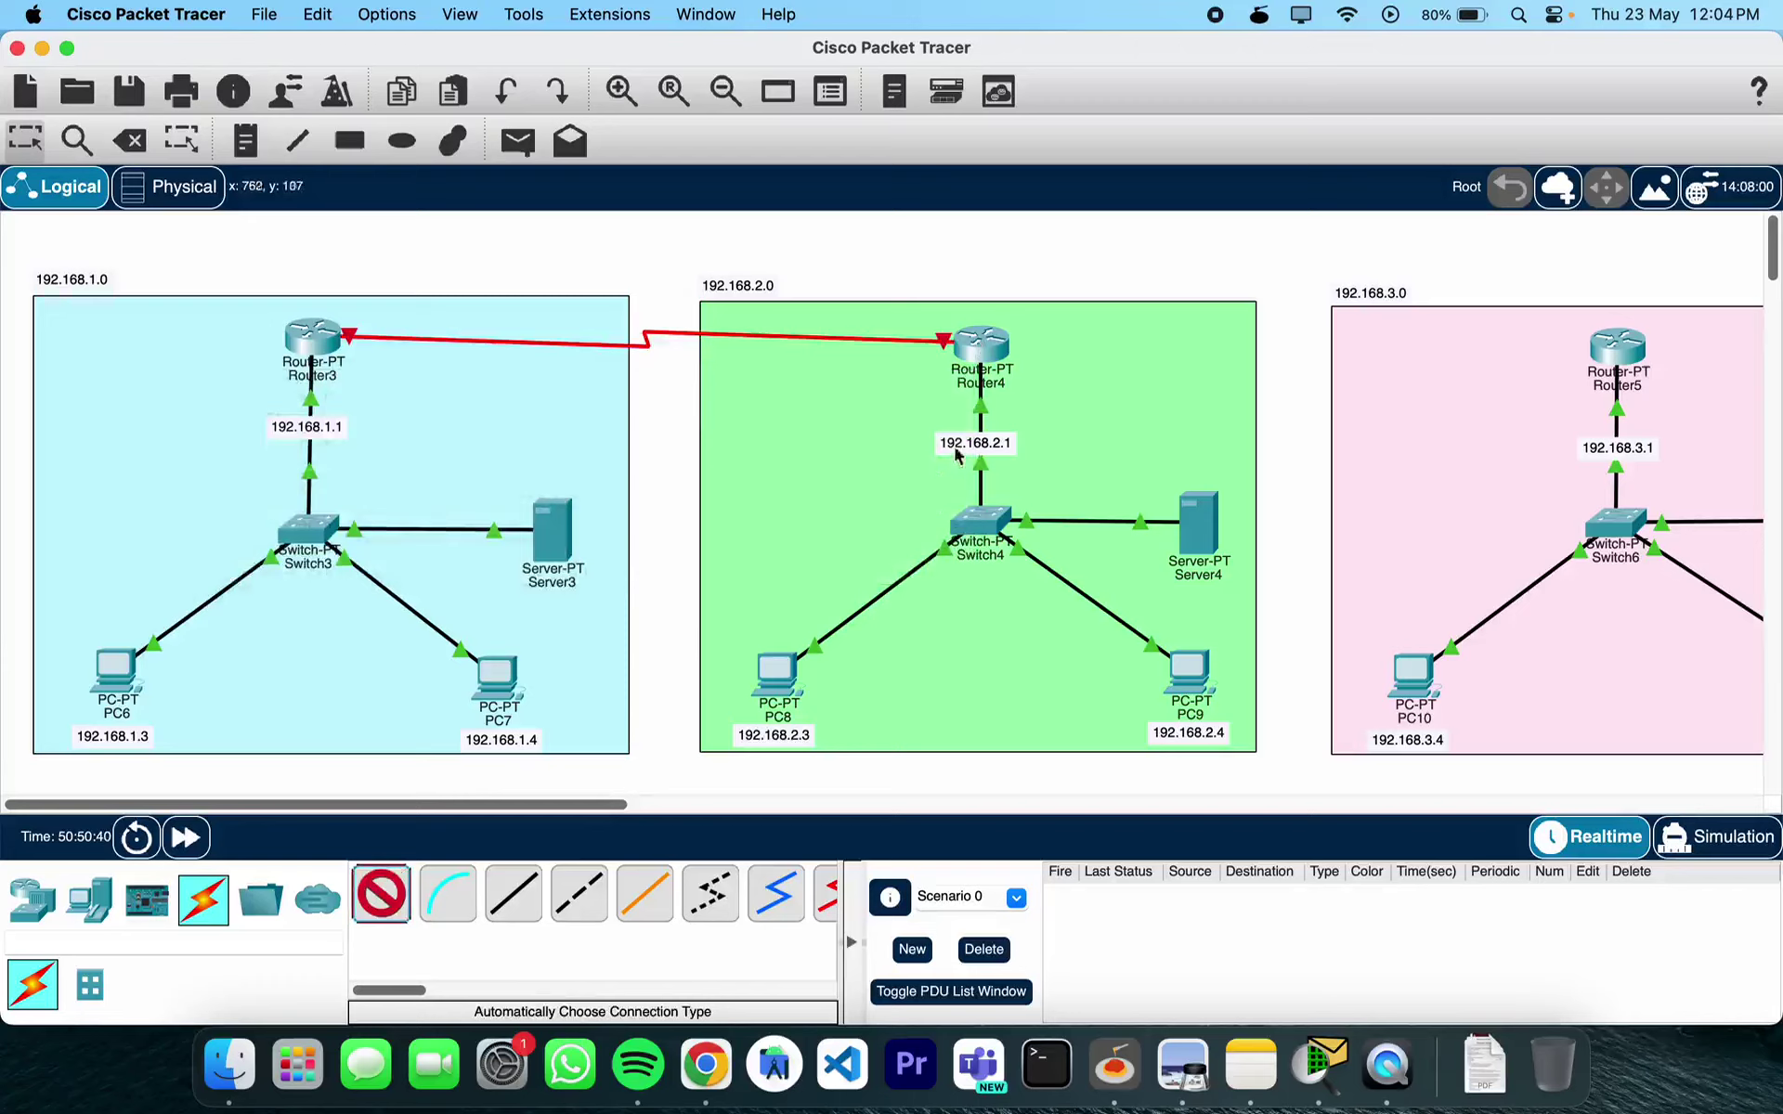
{"action": "left_click", "coordinate": [994, 362]}
{"action": "left_click", "coordinate": [1618, 345]}
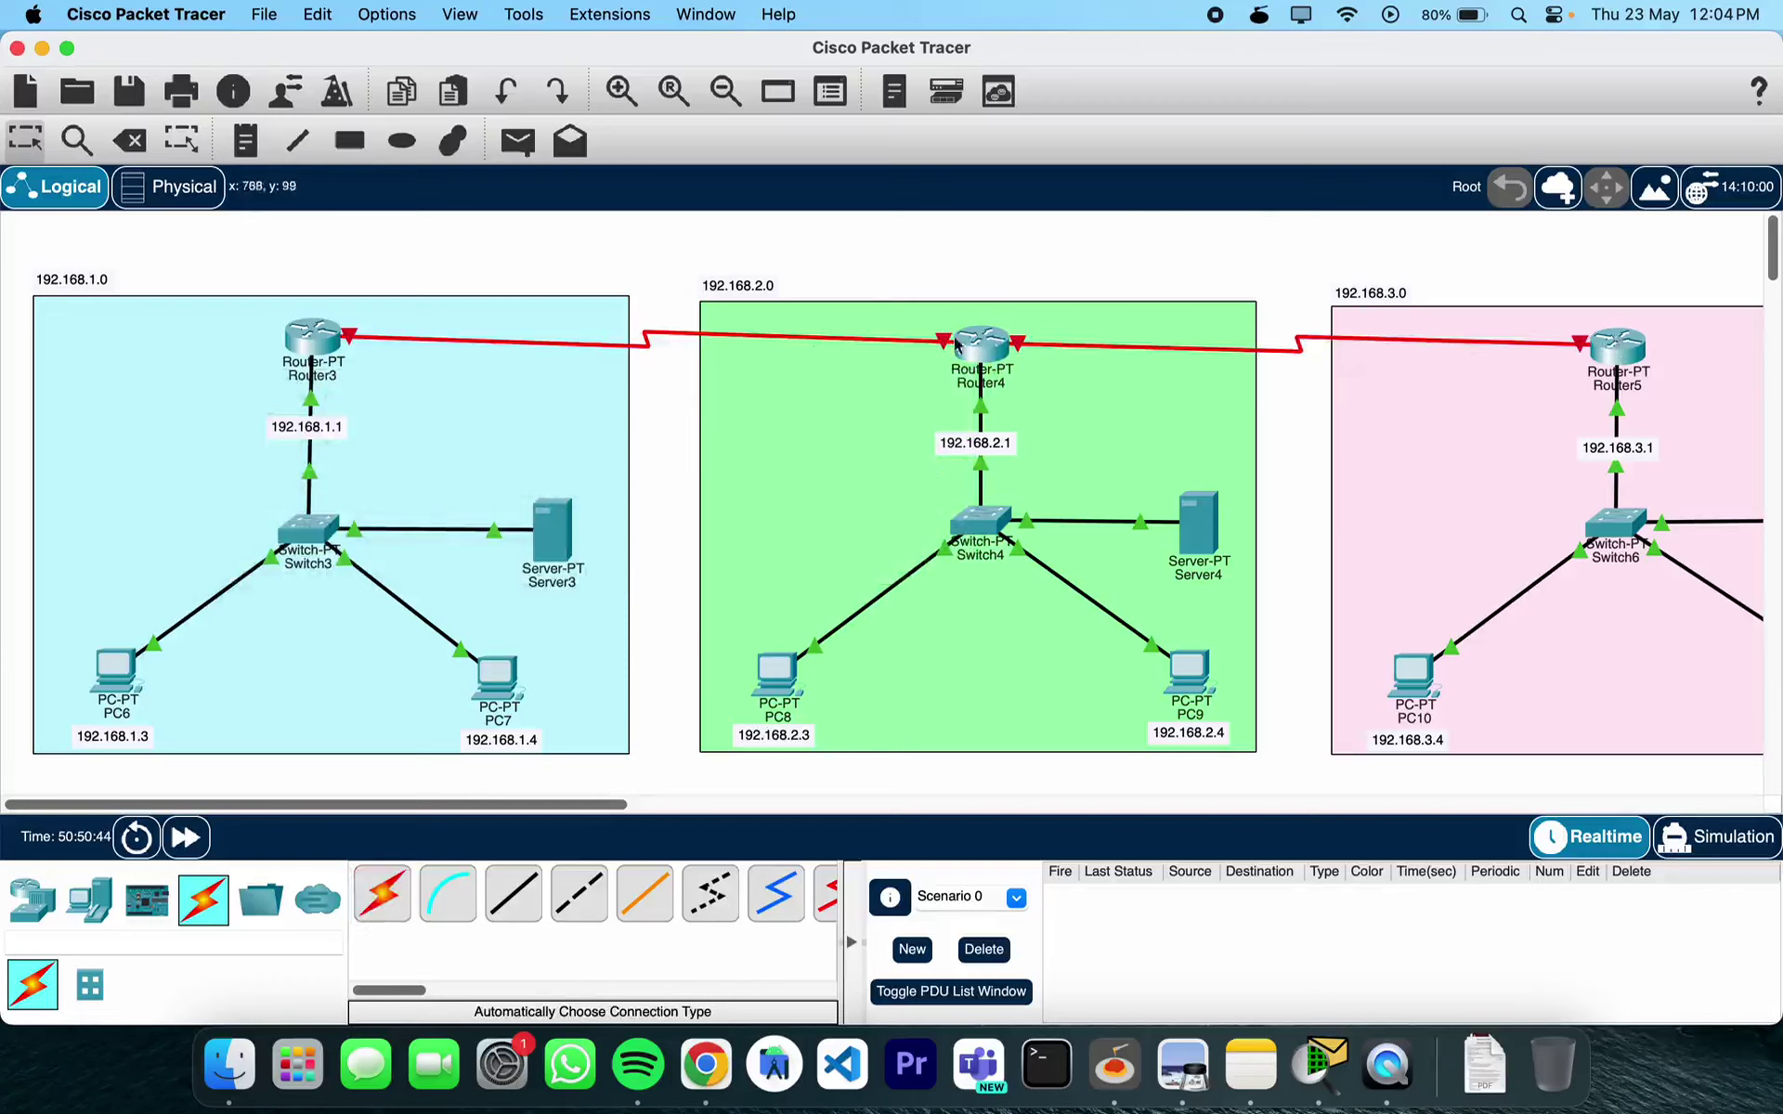
Inspect Router3's physical modules, its Serial2/0 and Serial3/0 settings, and its port summary
{"action": "left_click", "coordinate": [330, 348]}
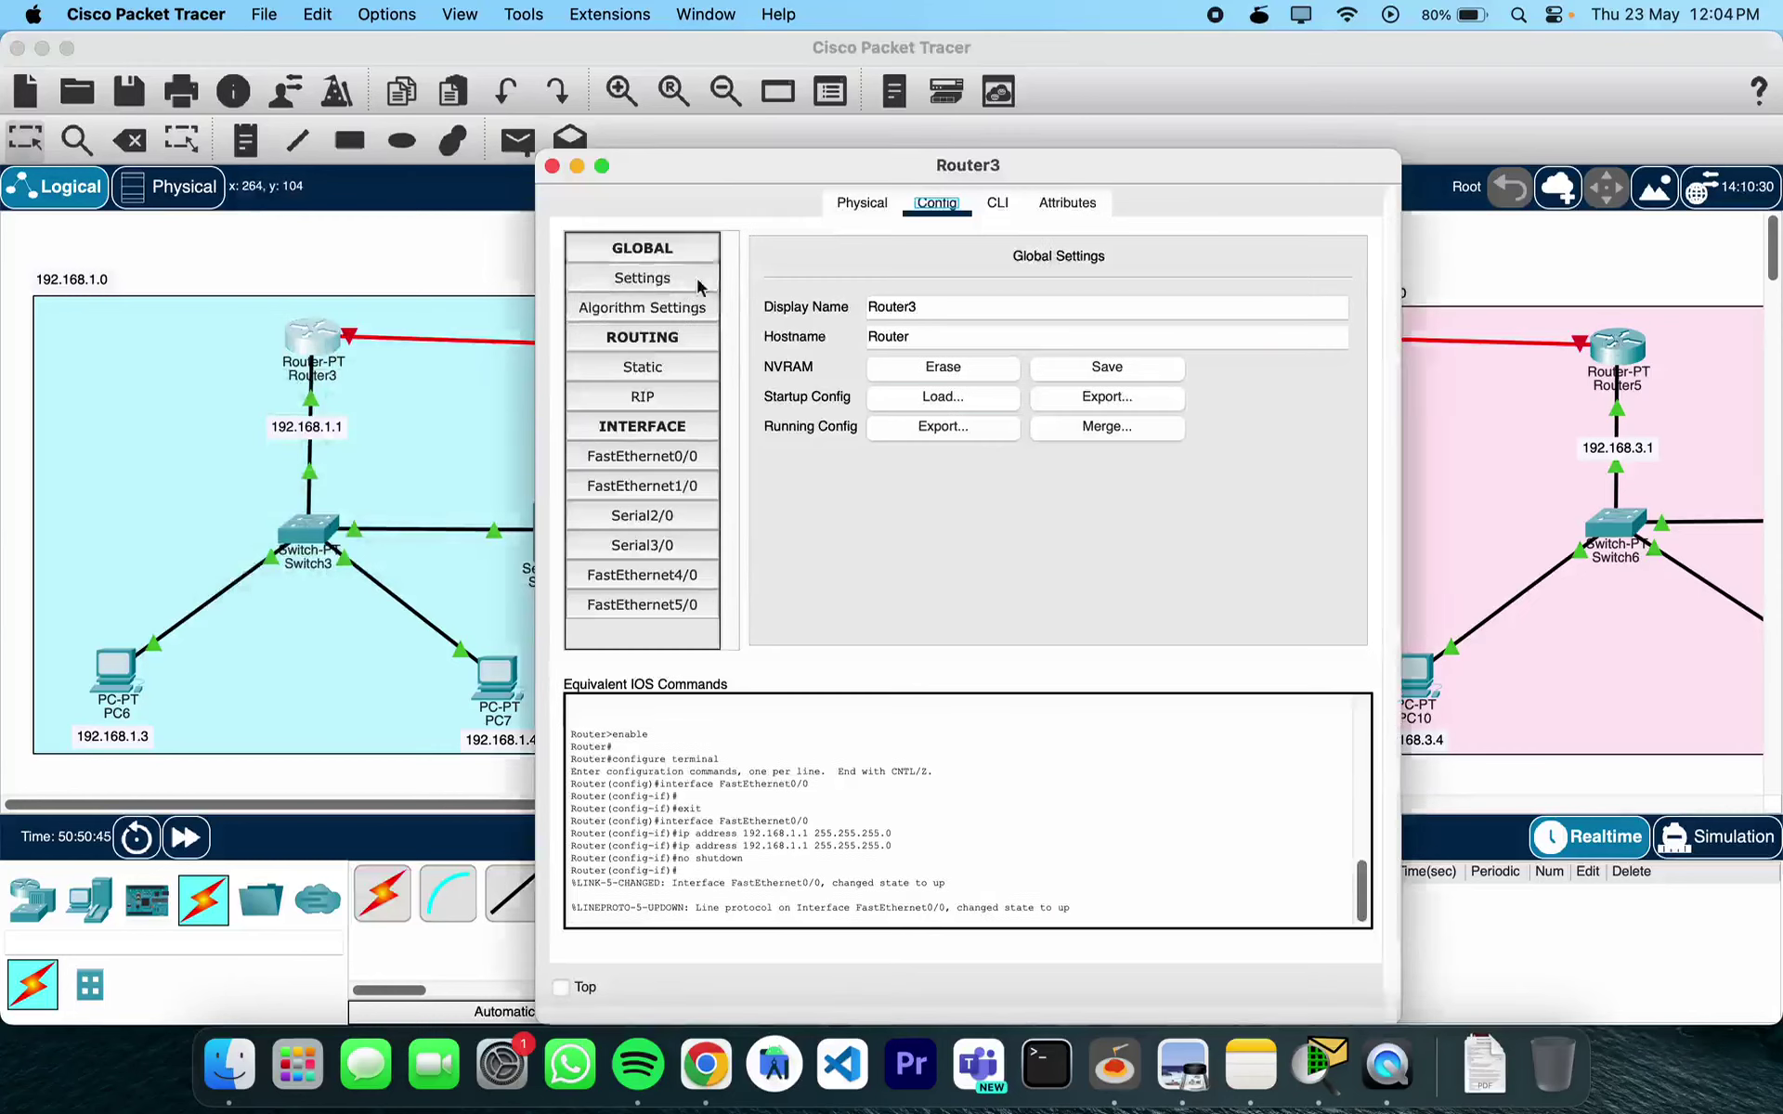
{"action": "left_click", "coordinate": [852, 208]}
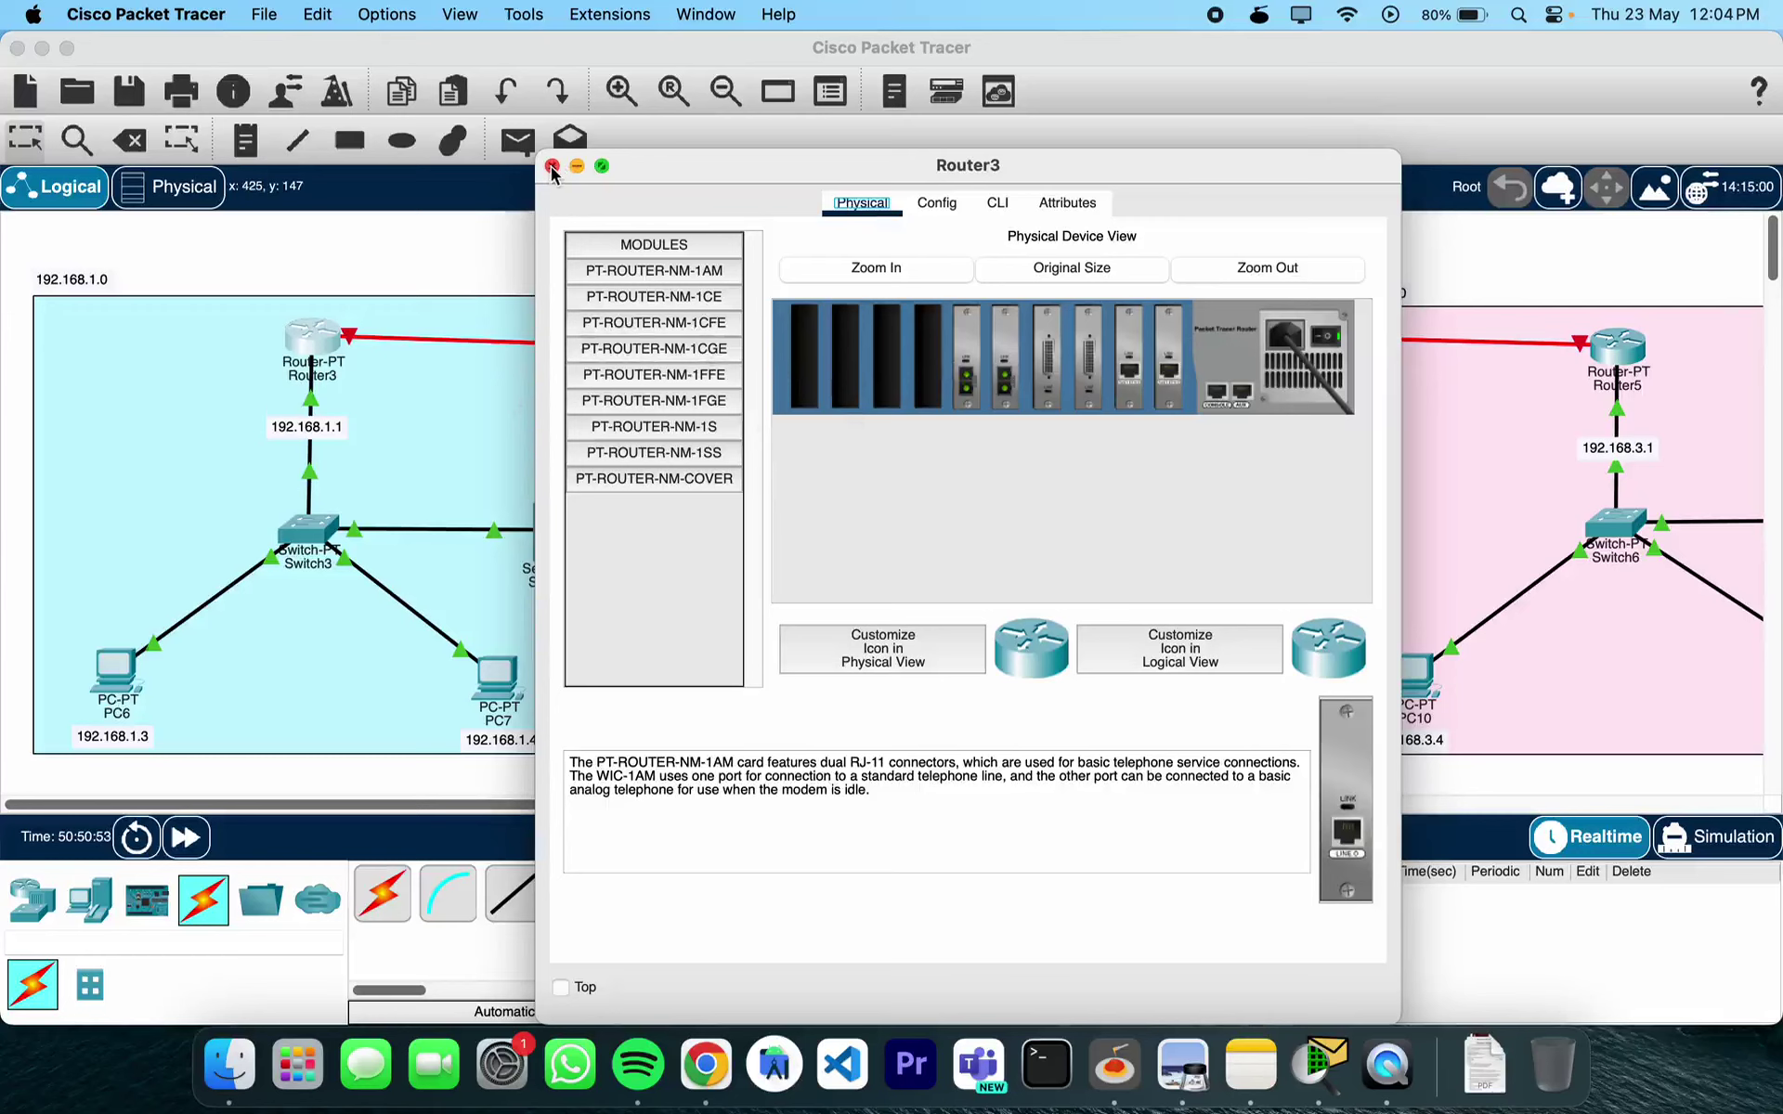
{"action": "left_click", "coordinate": [936, 203]}
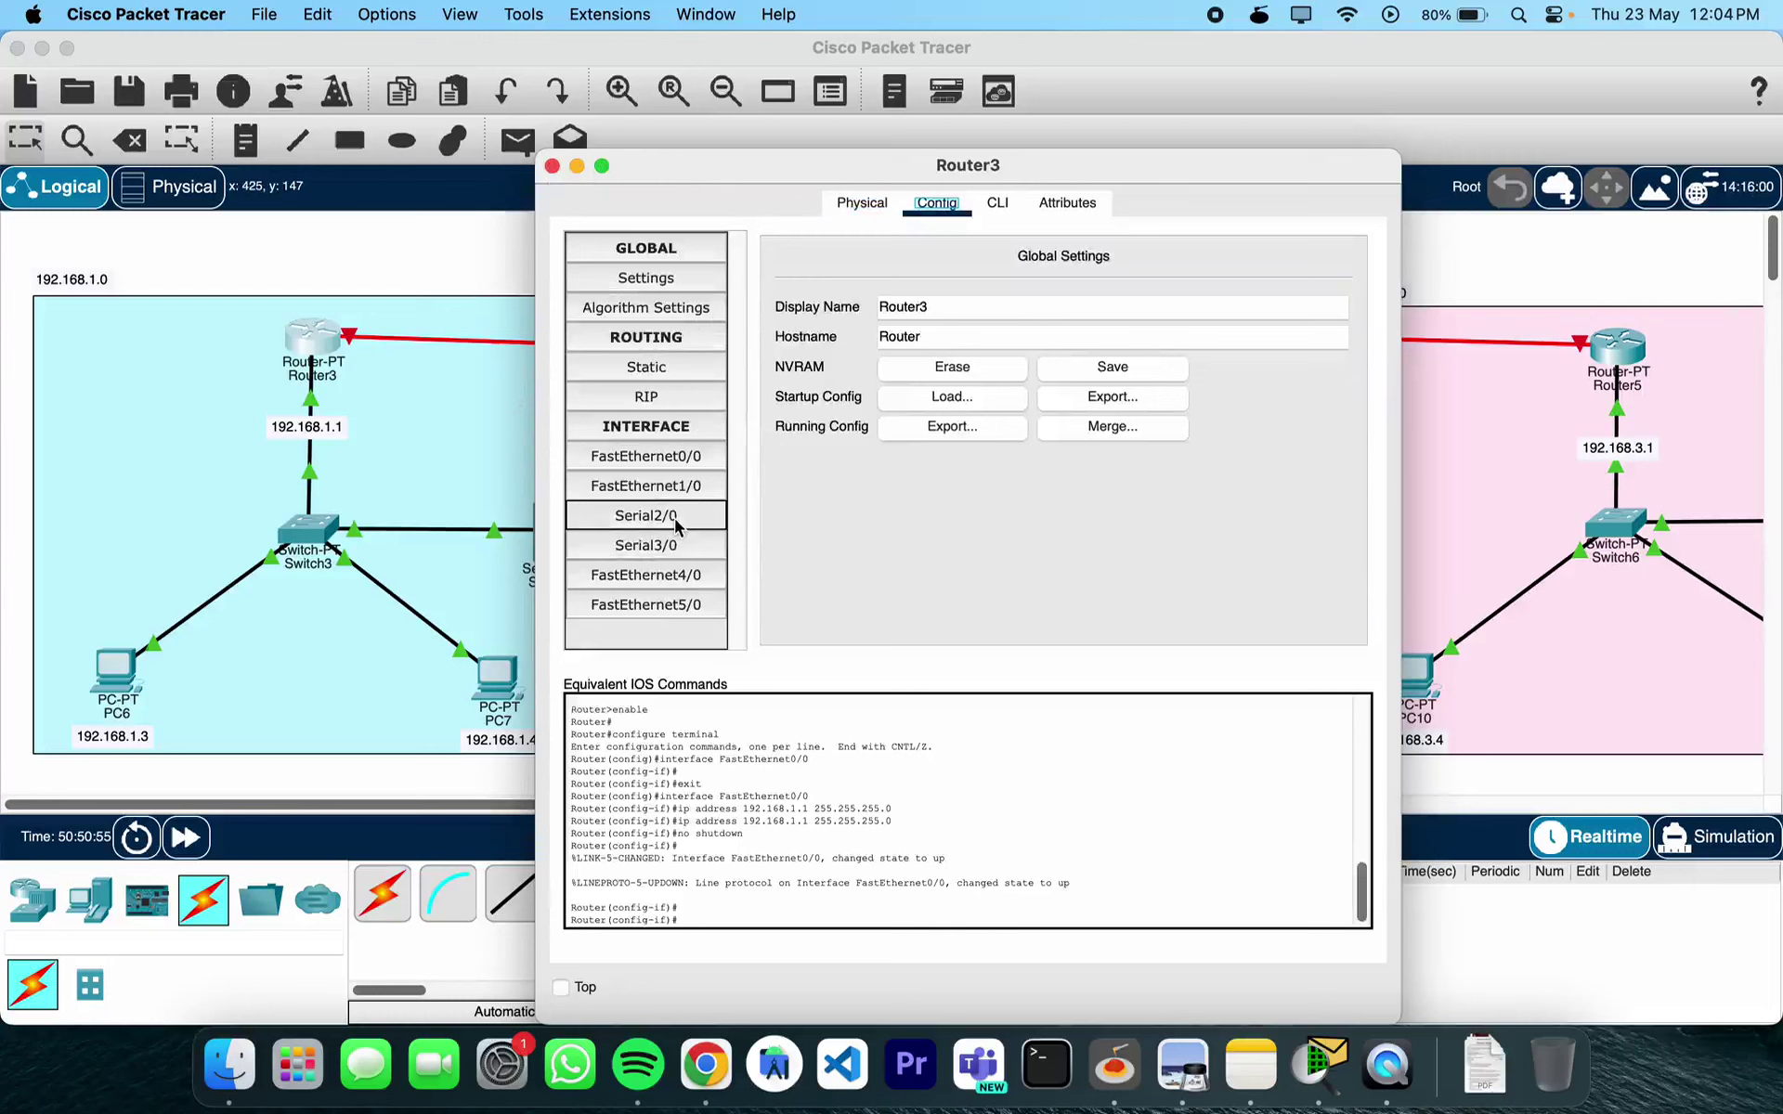
{"action": "left_click", "coordinate": [676, 526]}
{"action": "left_click", "coordinate": [678, 547]}
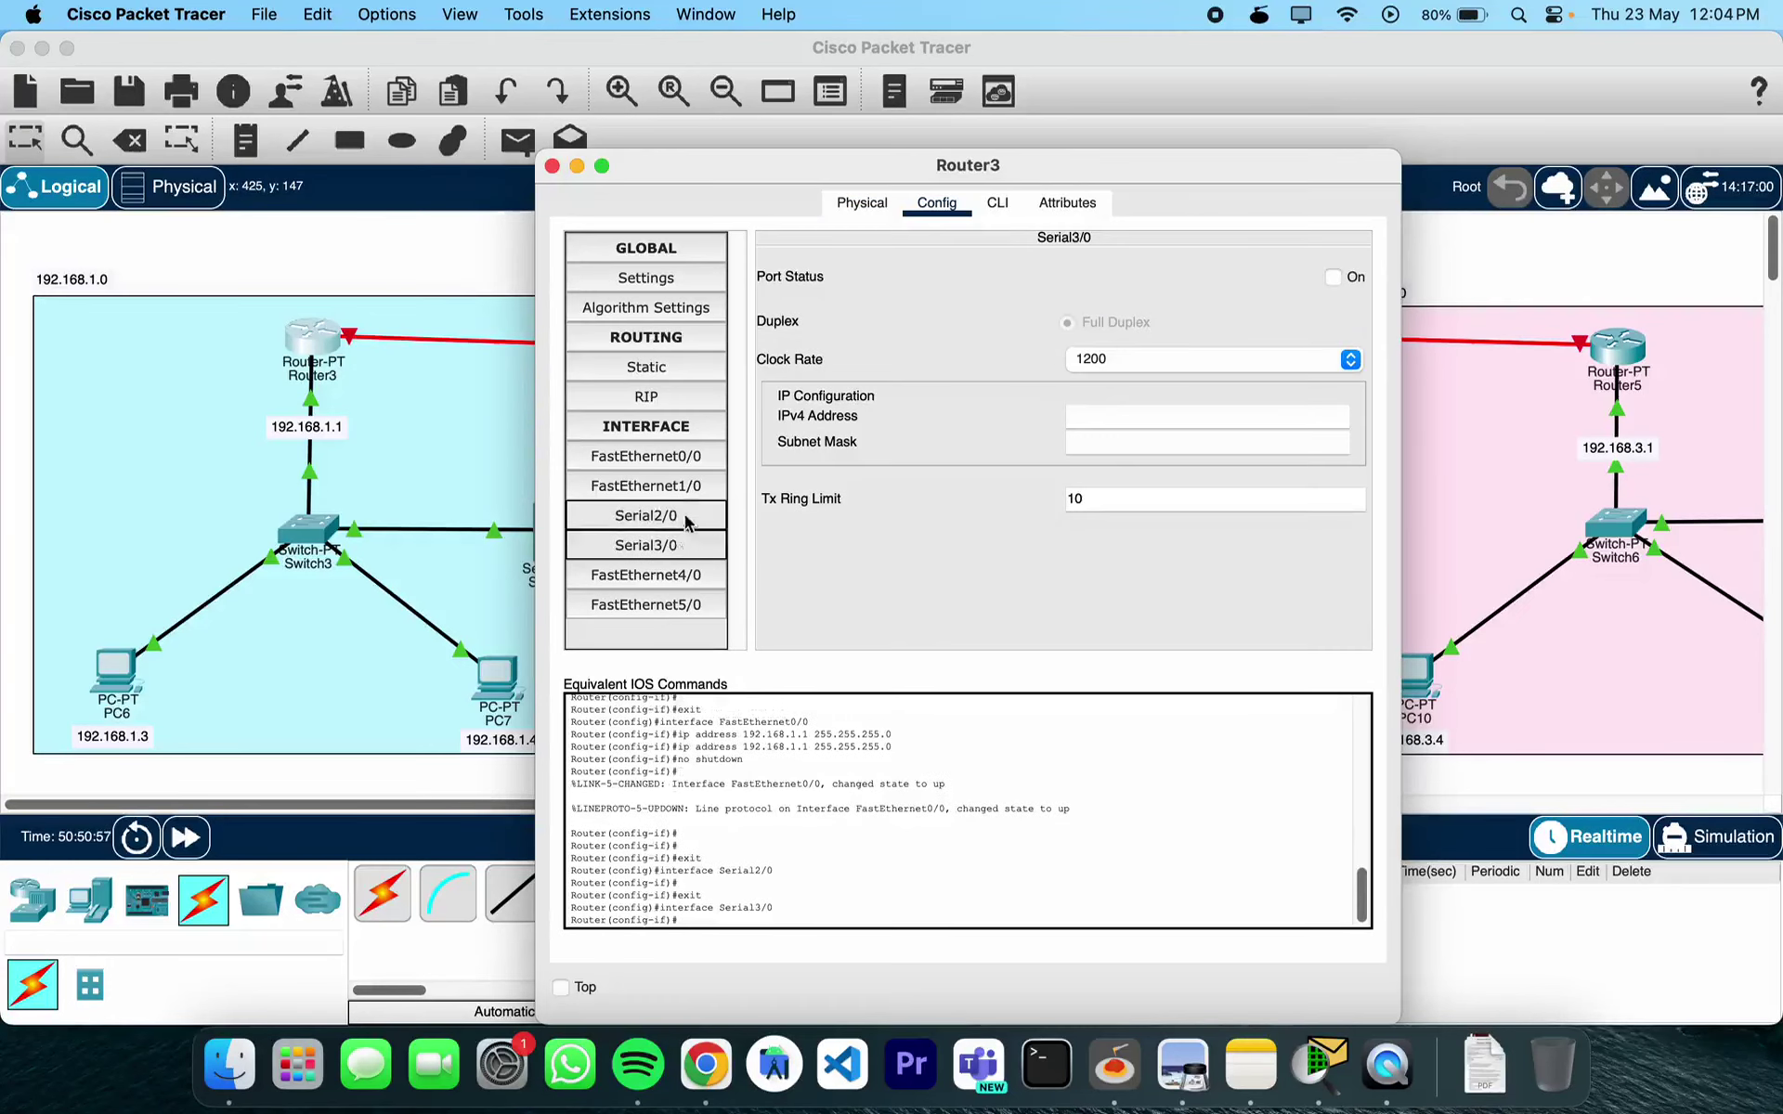
{"action": "left_click", "coordinate": [552, 166]}
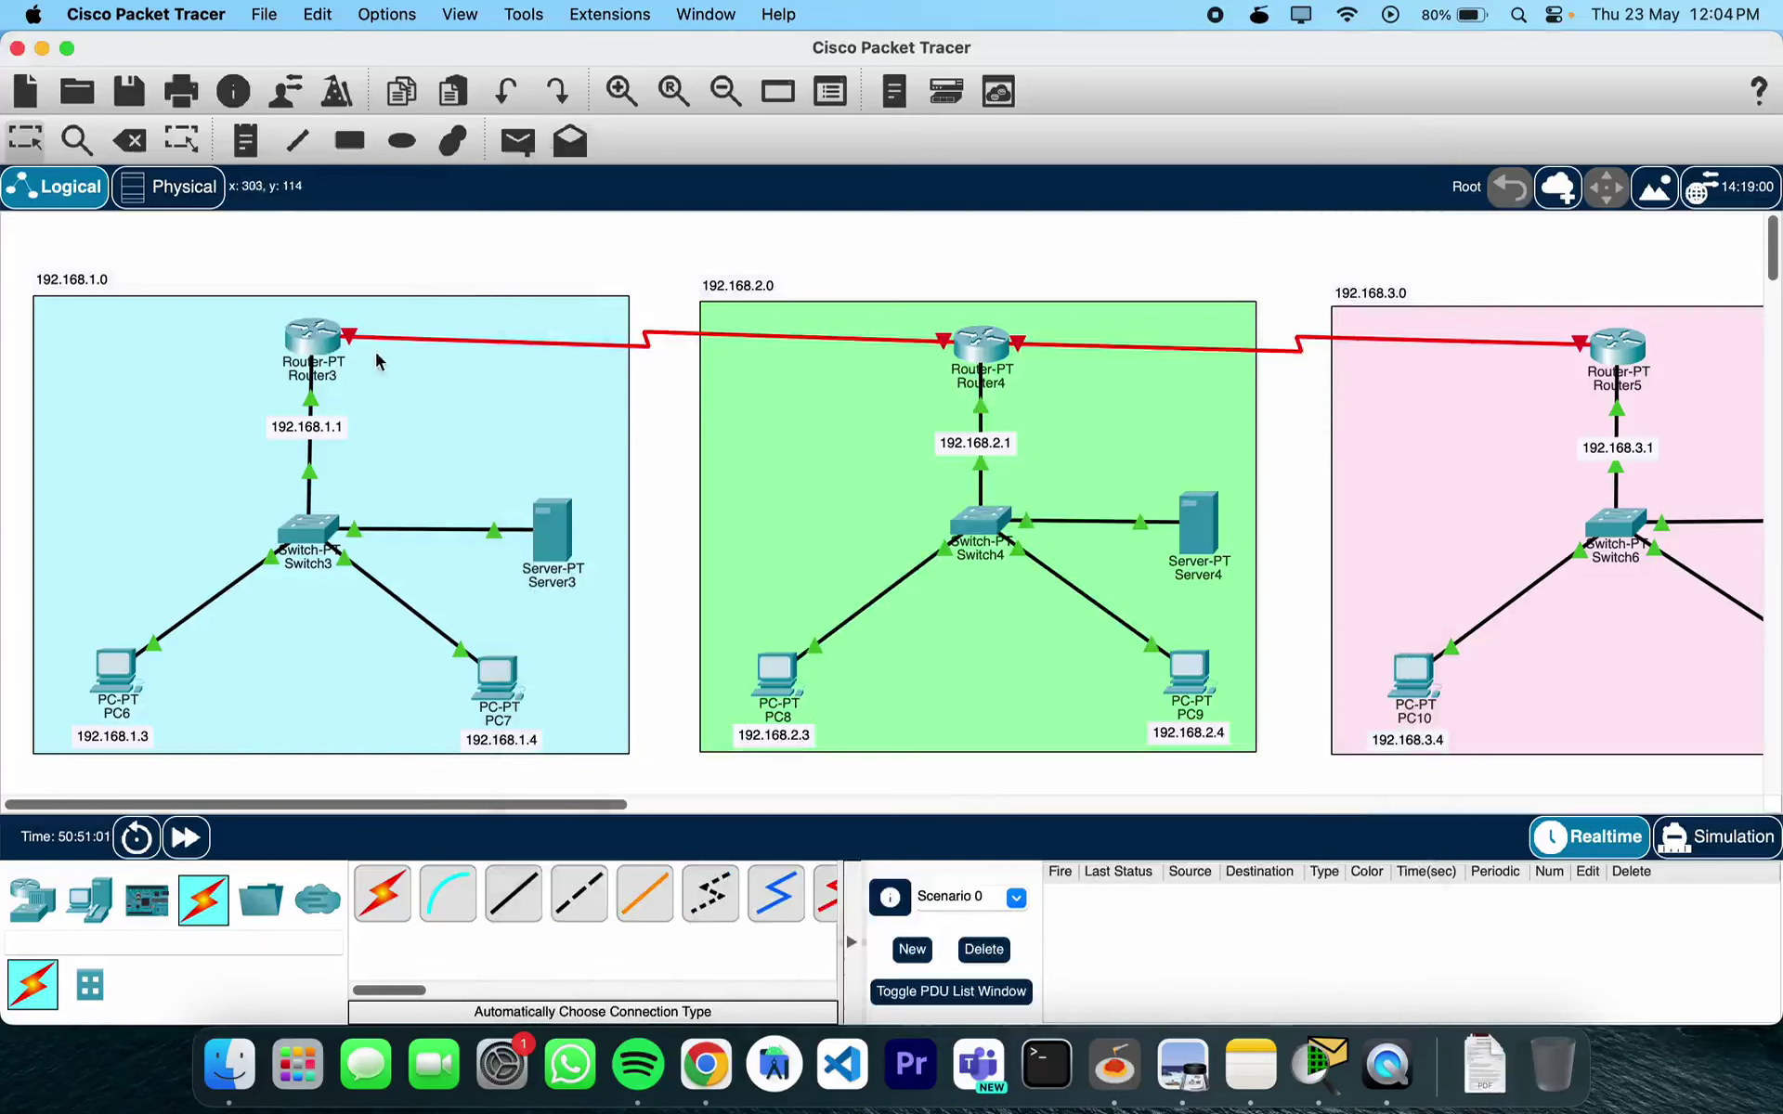
{"action": "mouse_move", "coordinate": [320, 343]}
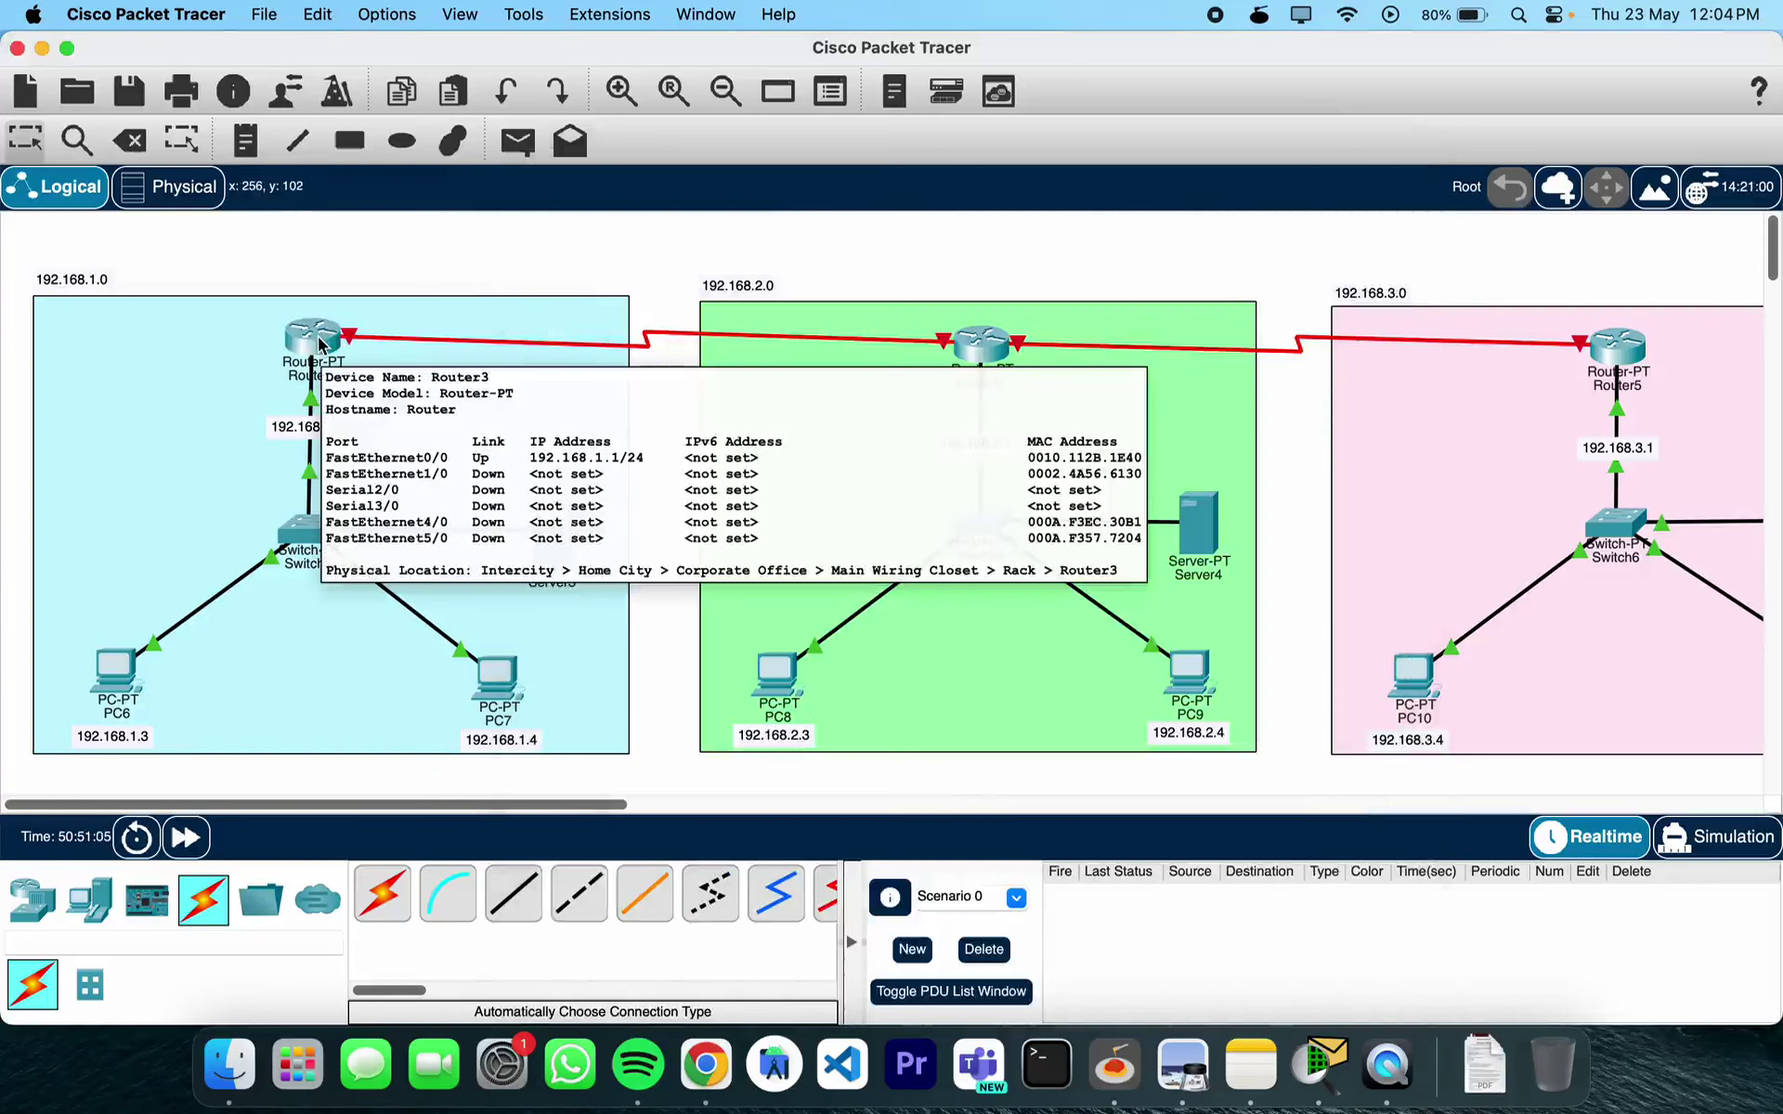
{"action": "left_click", "coordinate": [316, 340]}
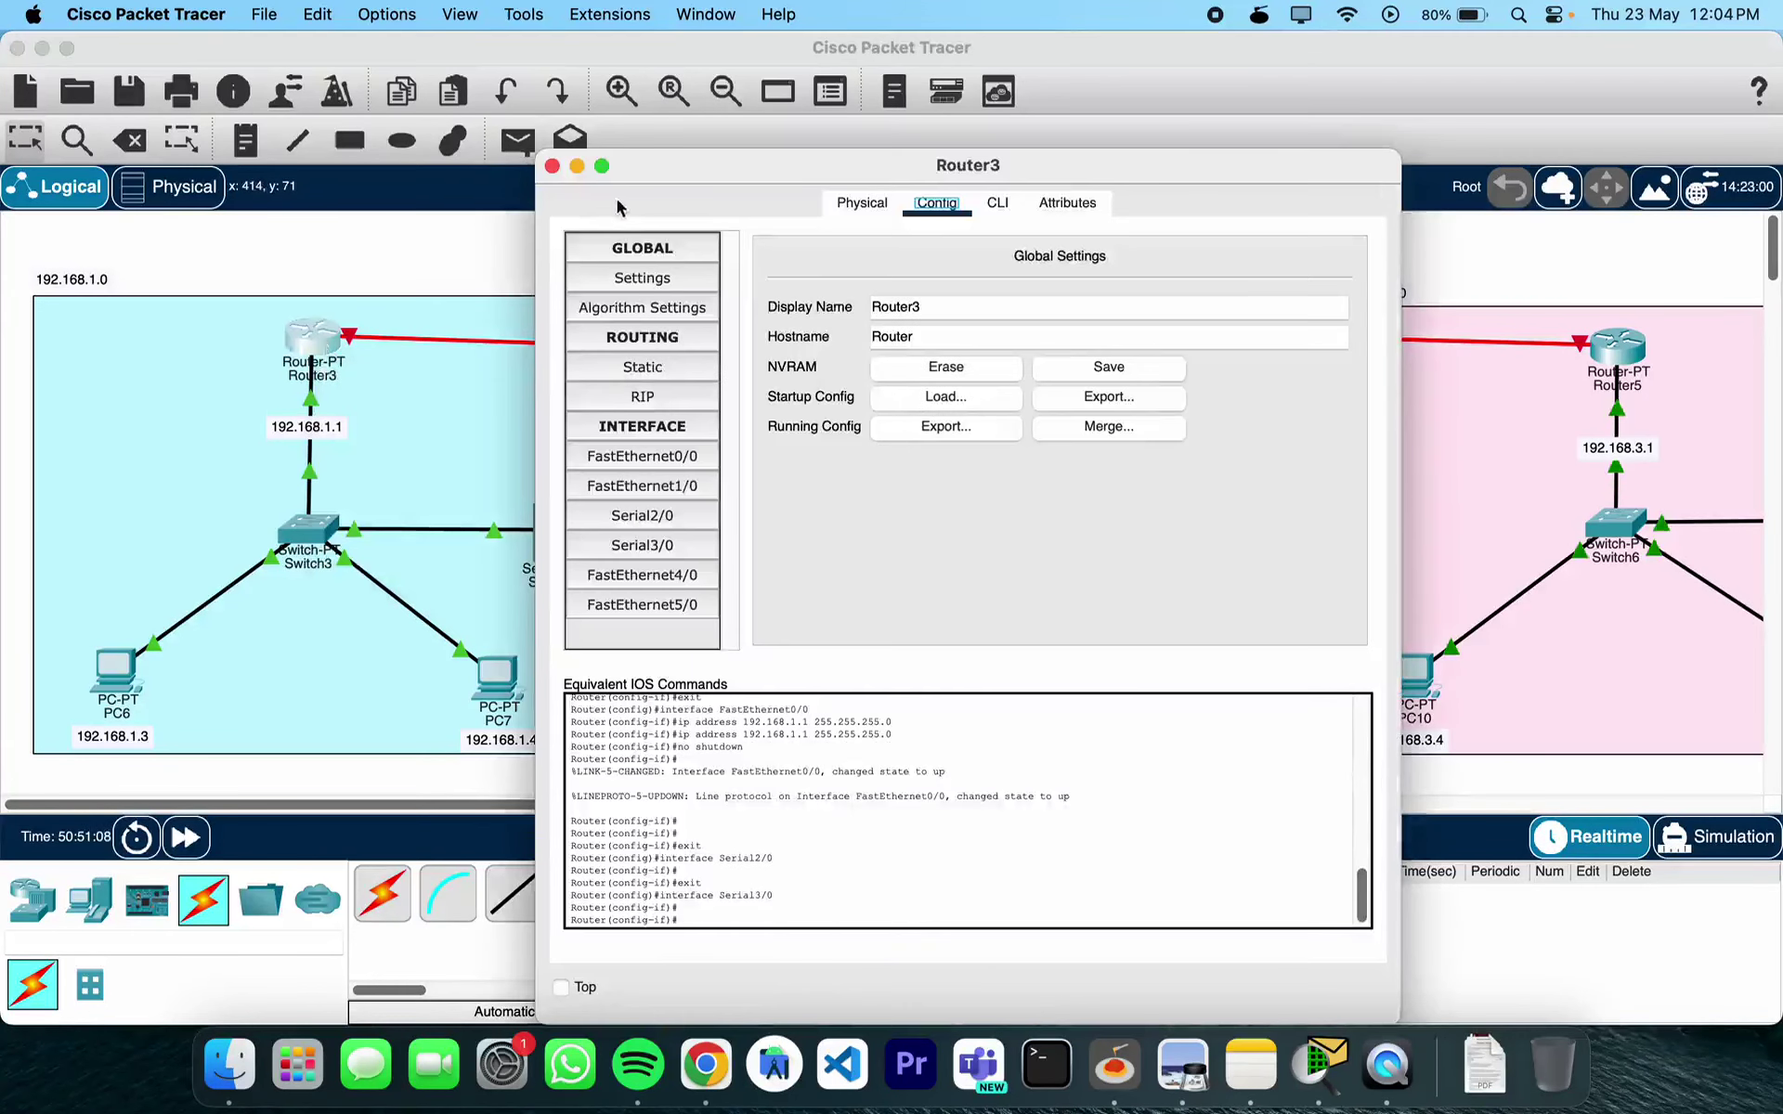
{"action": "left_click", "coordinate": [551, 165]}
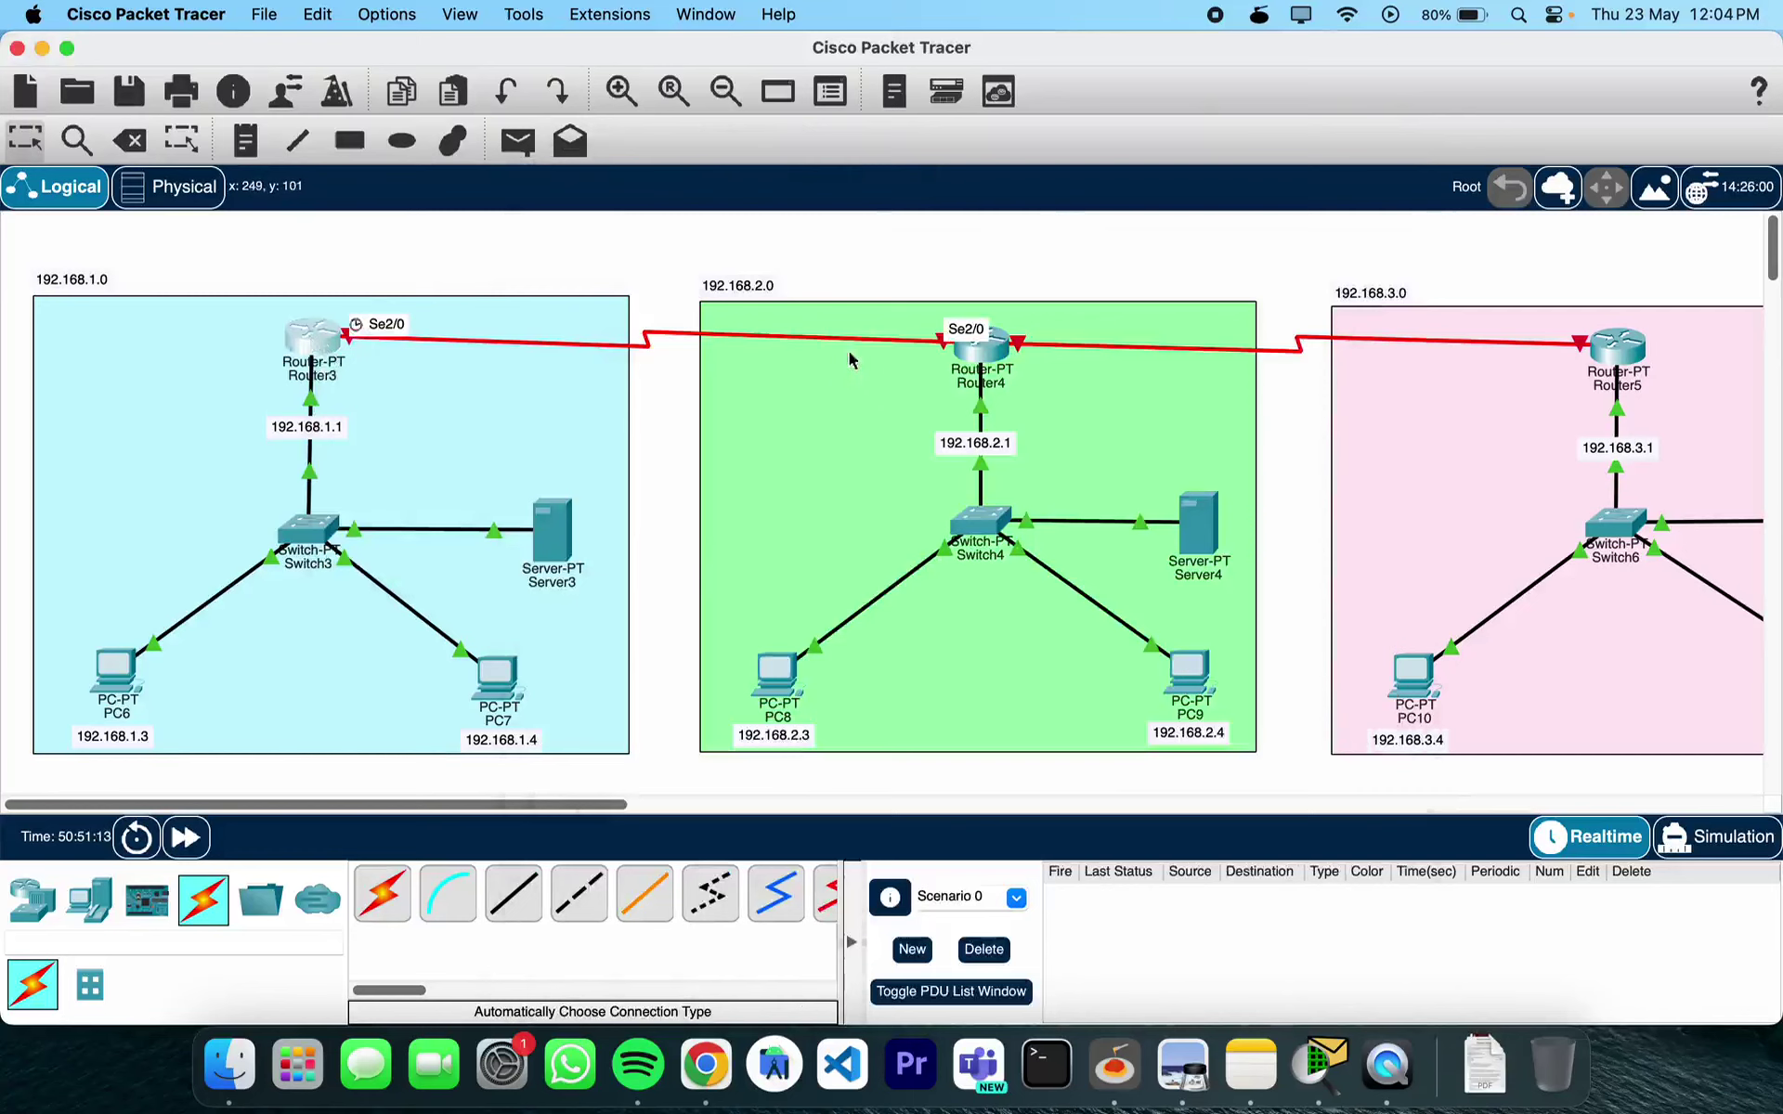
Set Router3's Serial2/0 interface to 10.0.0.1 with subnet mask 255.0.0.0 and turn the port on
{"action": "left_click", "coordinate": [312, 339]}
{"action": "left_click", "coordinate": [642, 515]}
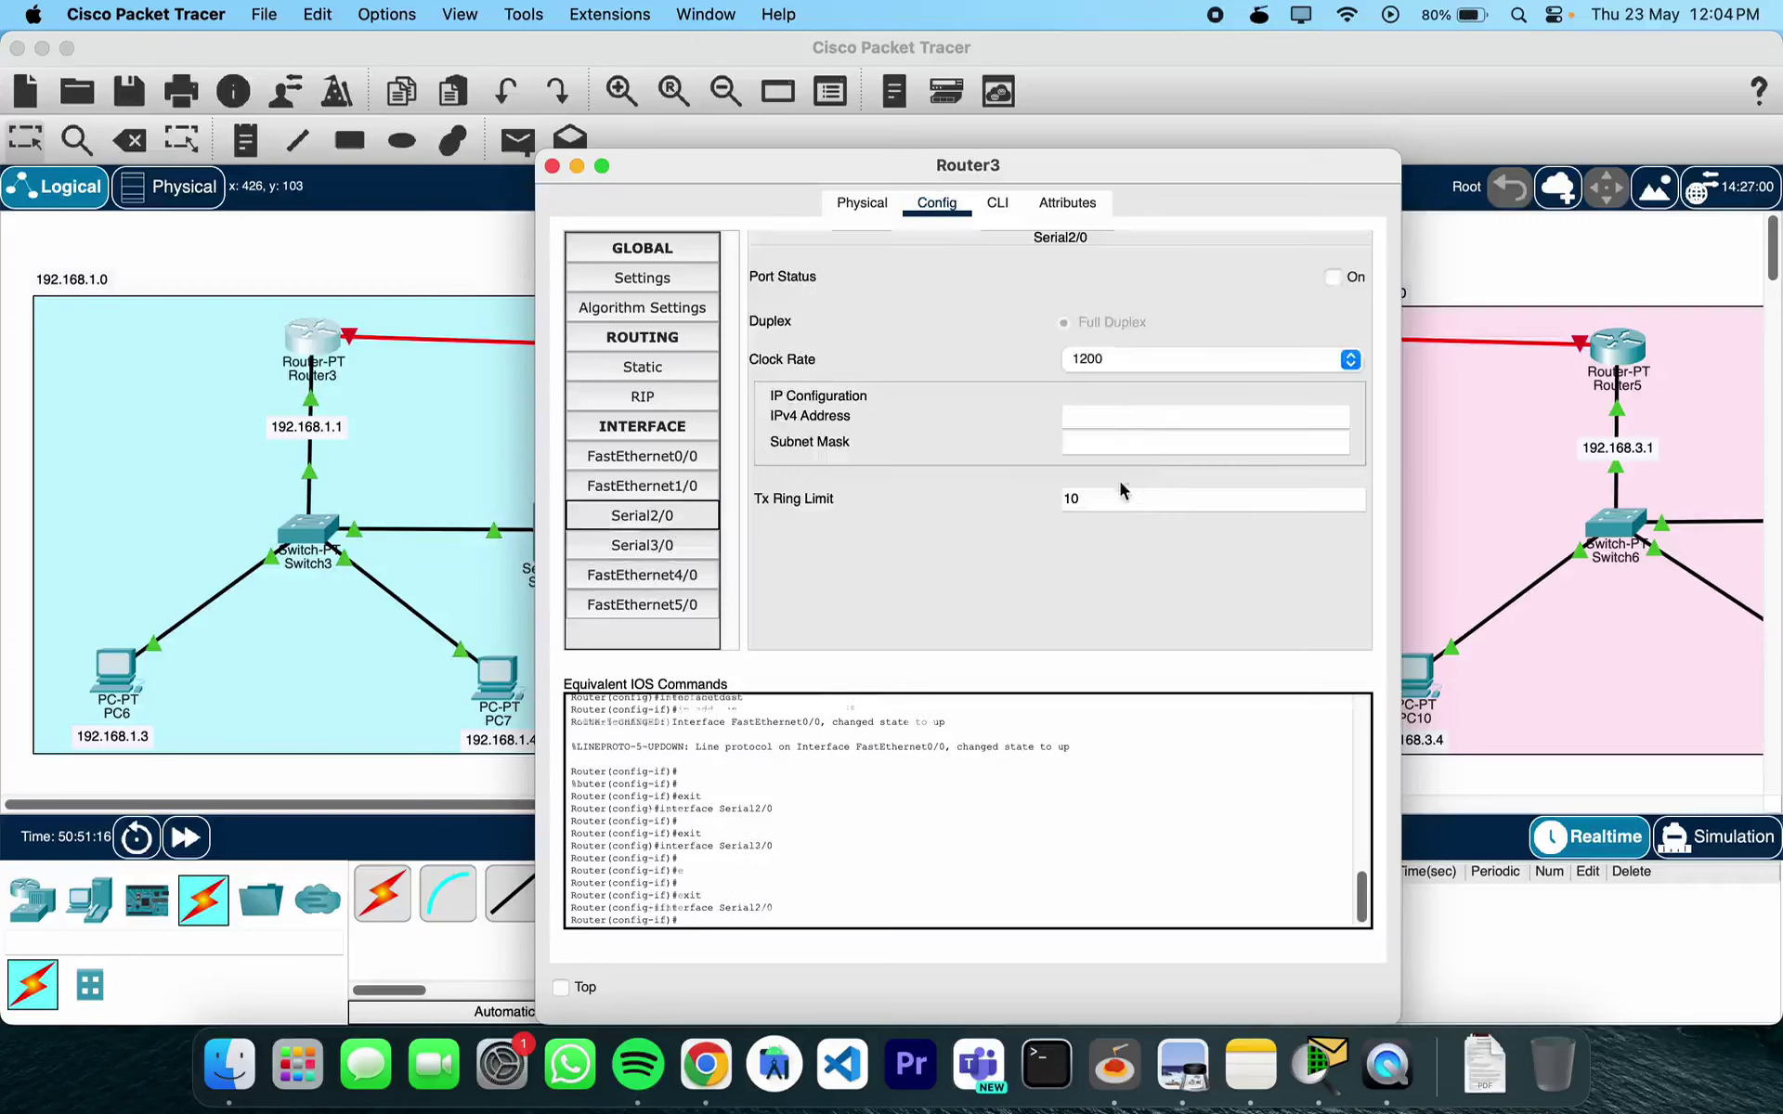
{"action": "left_click", "coordinate": [1140, 435]}
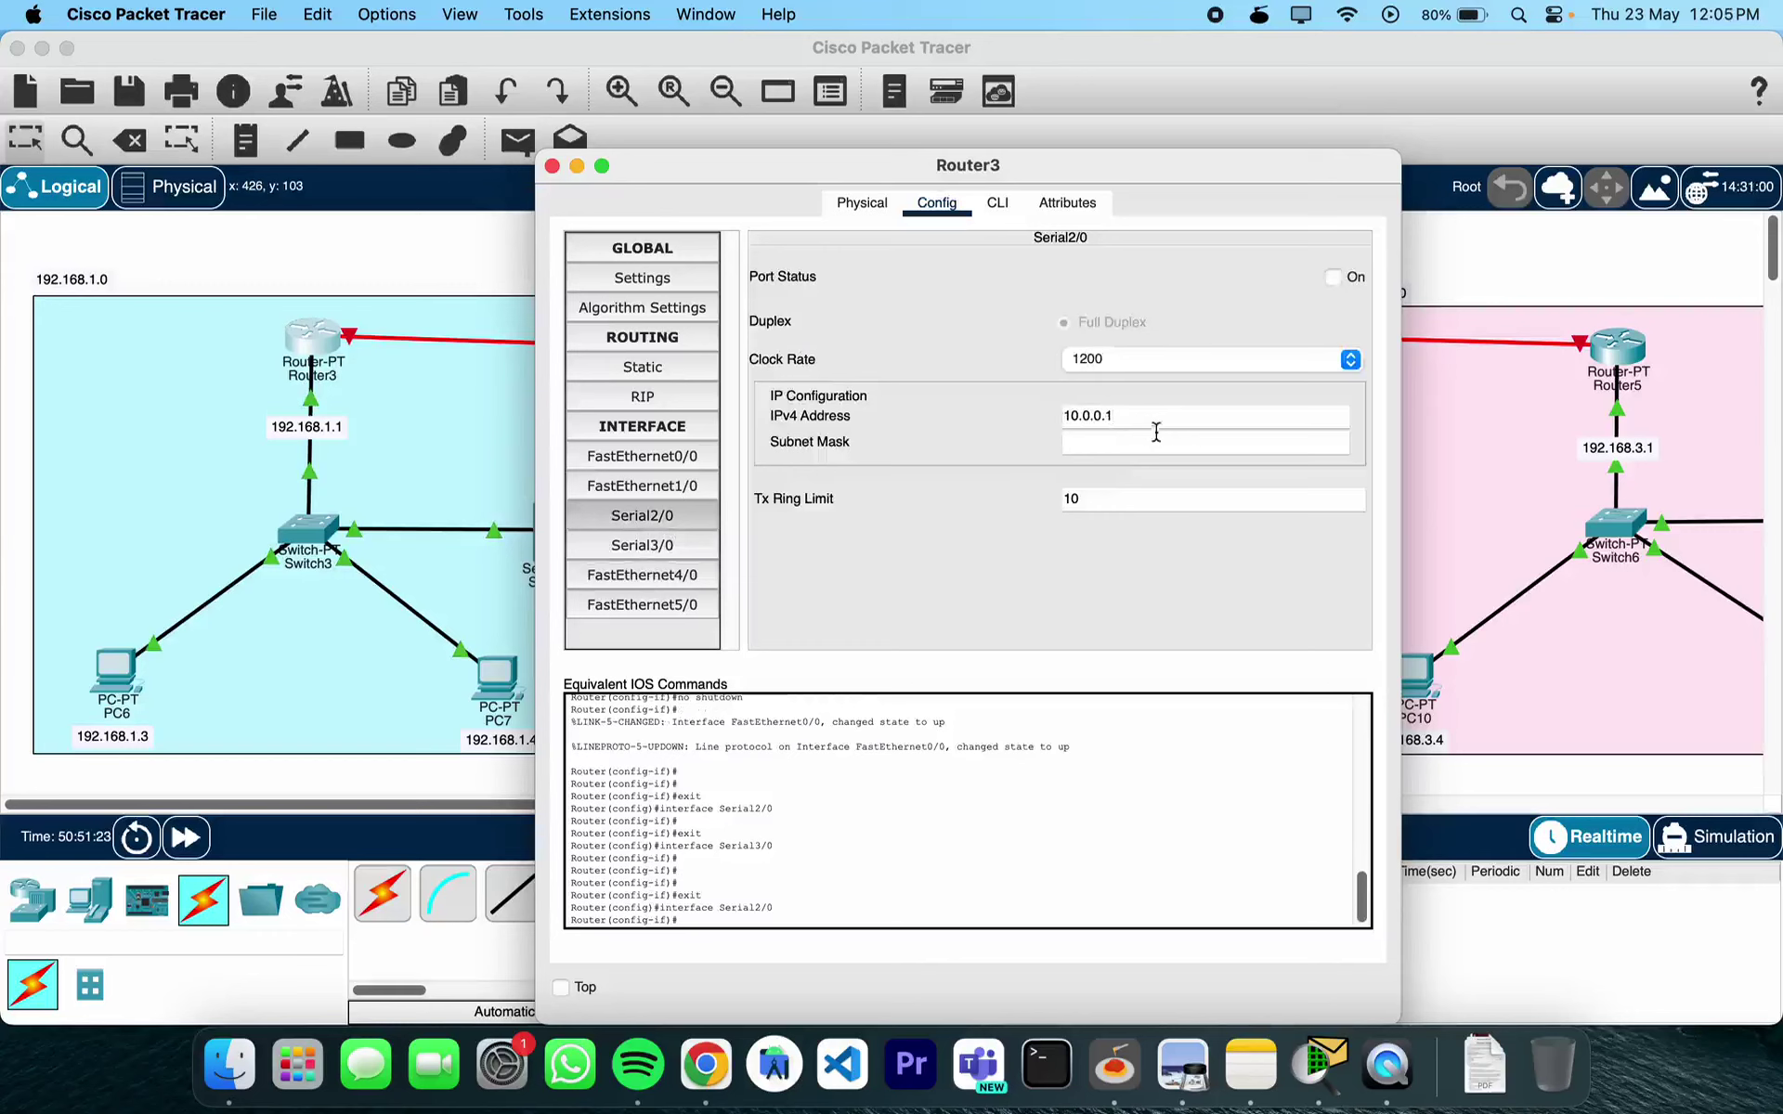
{"action": "left_click", "coordinate": [1161, 443]}
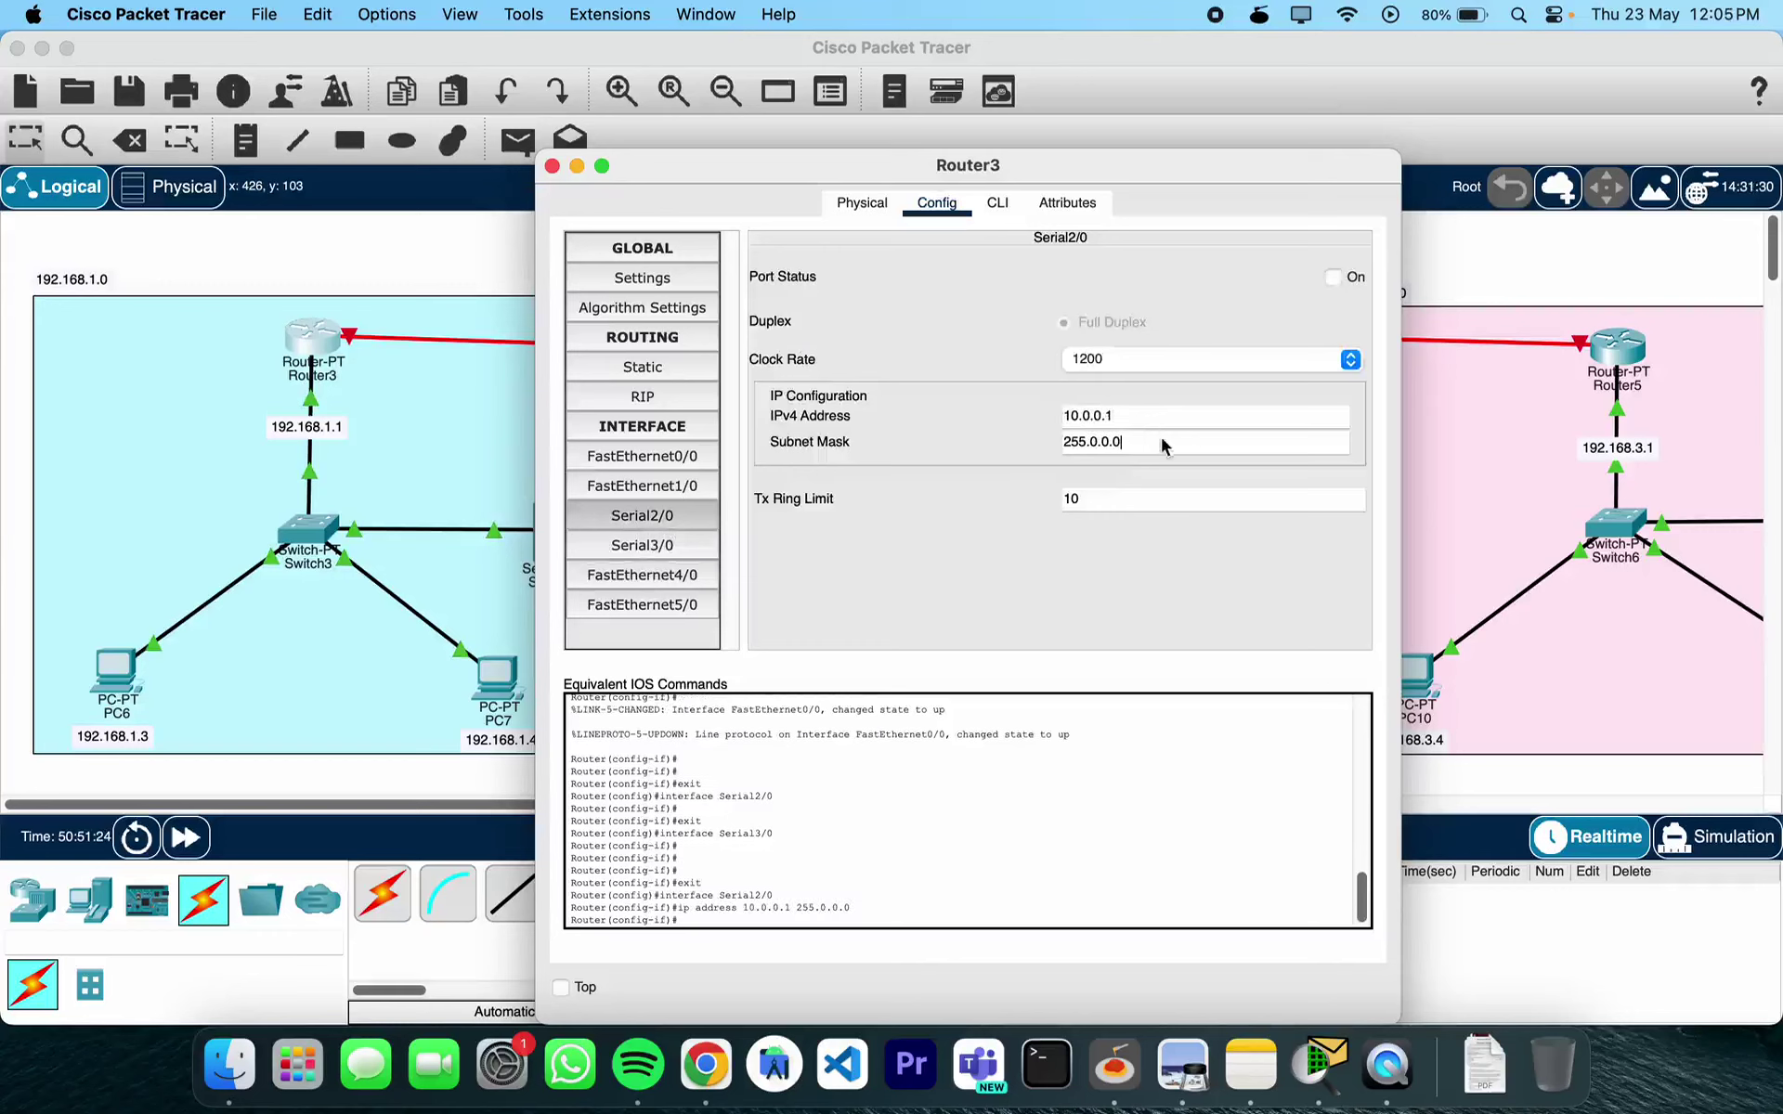
{"action": "left_click", "coordinate": [1341, 275]}
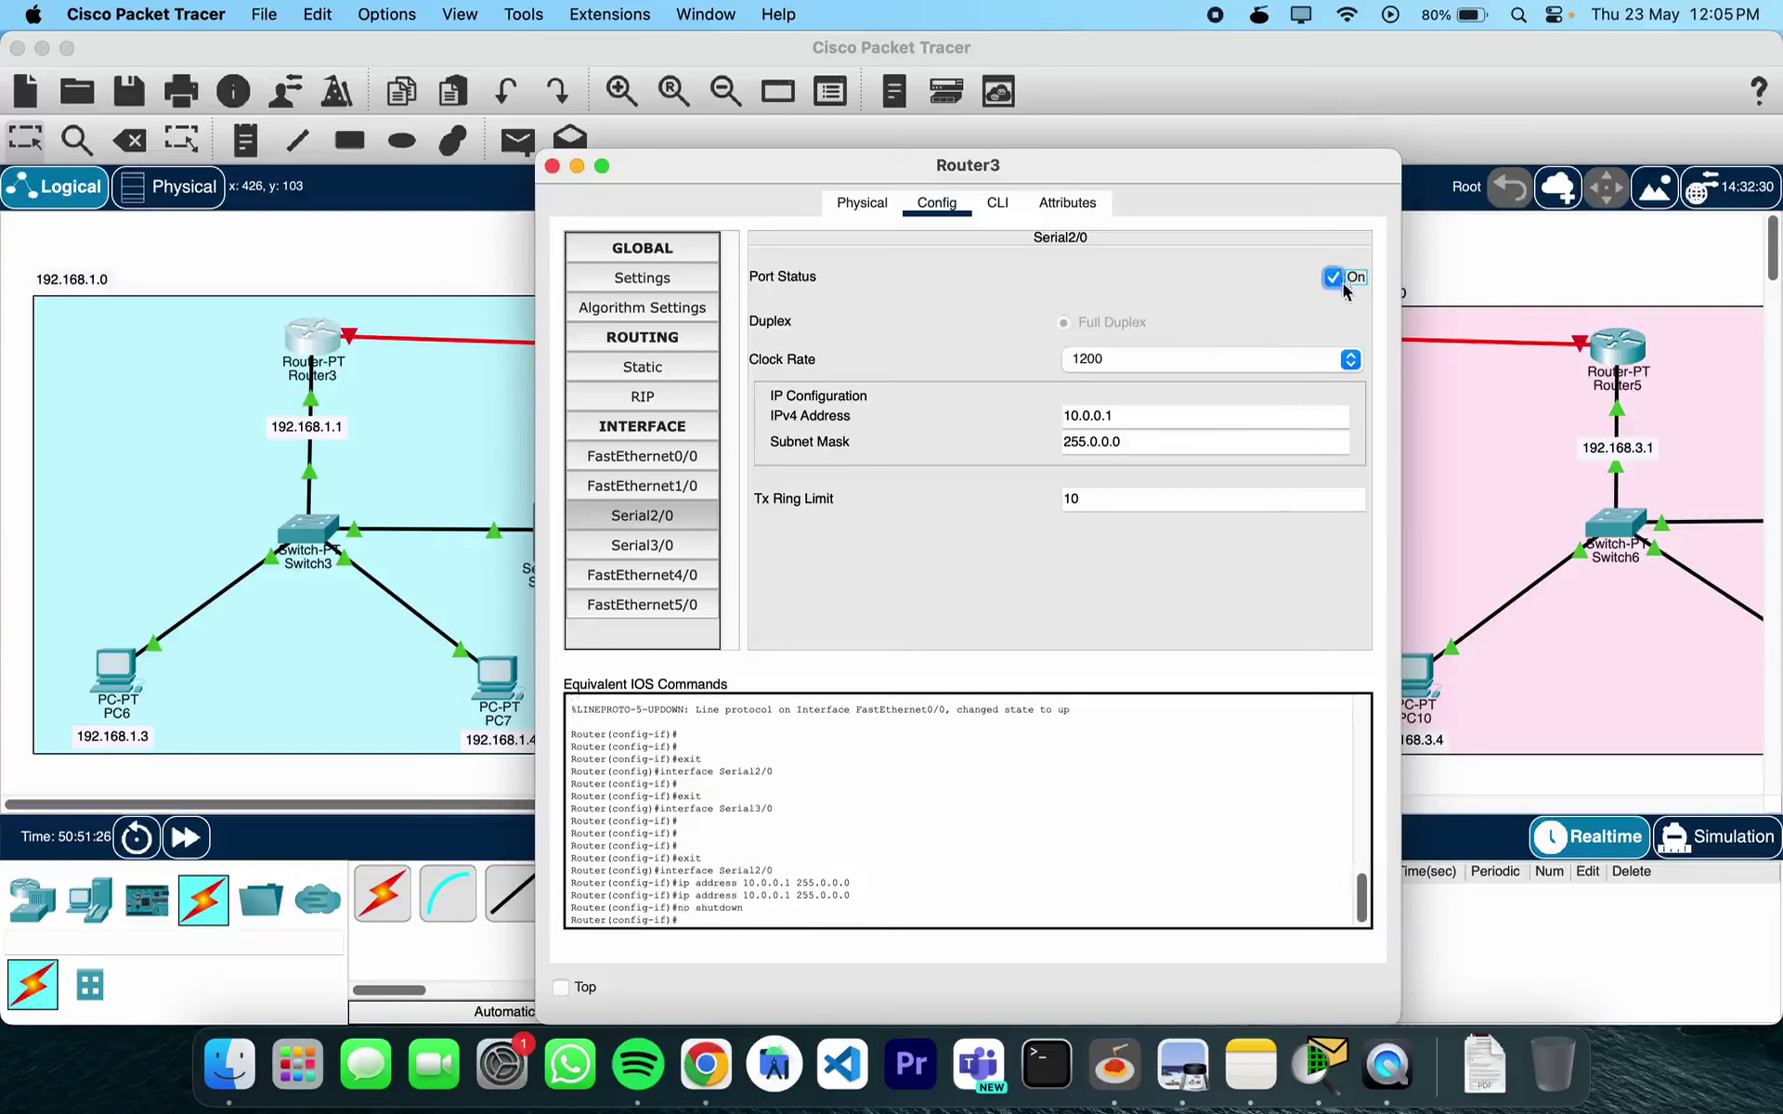
Add notes reading 10.0.0.1 beside Router3 and 10.0.0.2 beside Router4 on the serial link between them
{"action": "double_click", "coordinate": [1109, 415]}
{"action": "key", "text": "super+c"}
{"action": "left_click", "coordinate": [551, 166]}
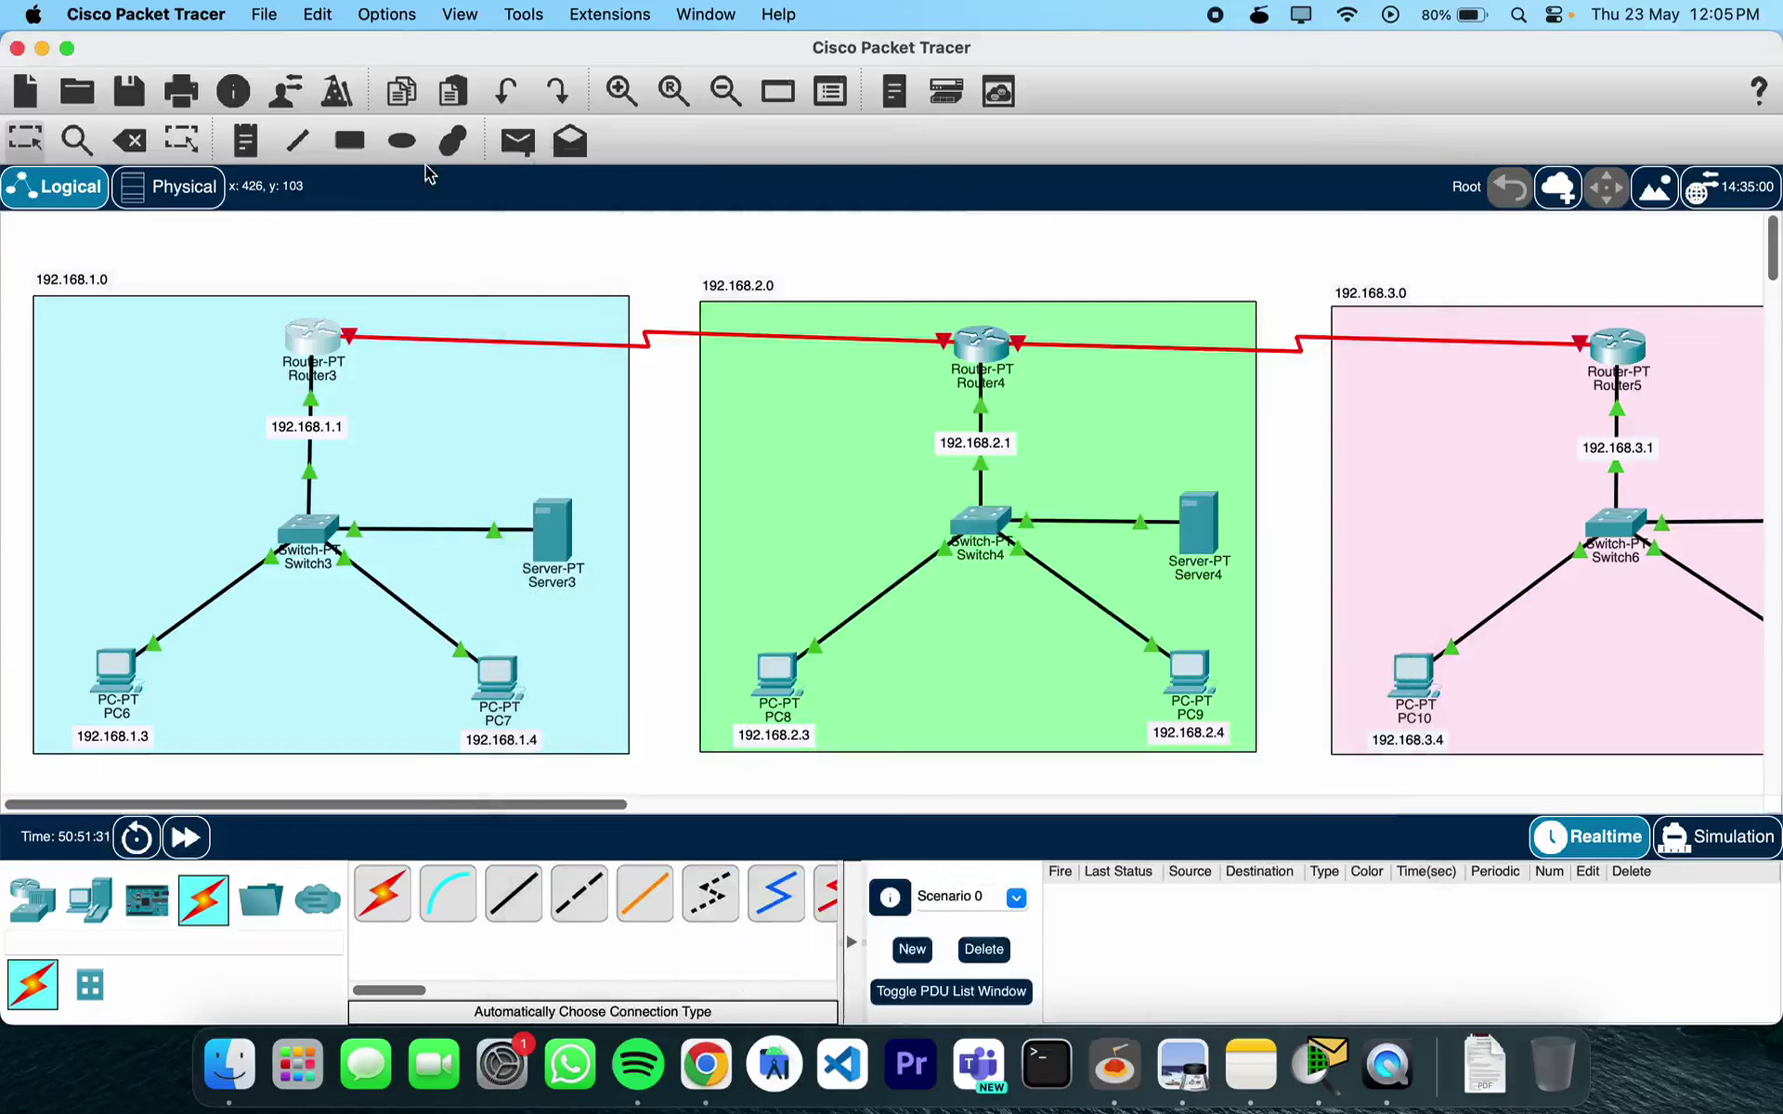
{"action": "left_click", "coordinate": [259, 142]}
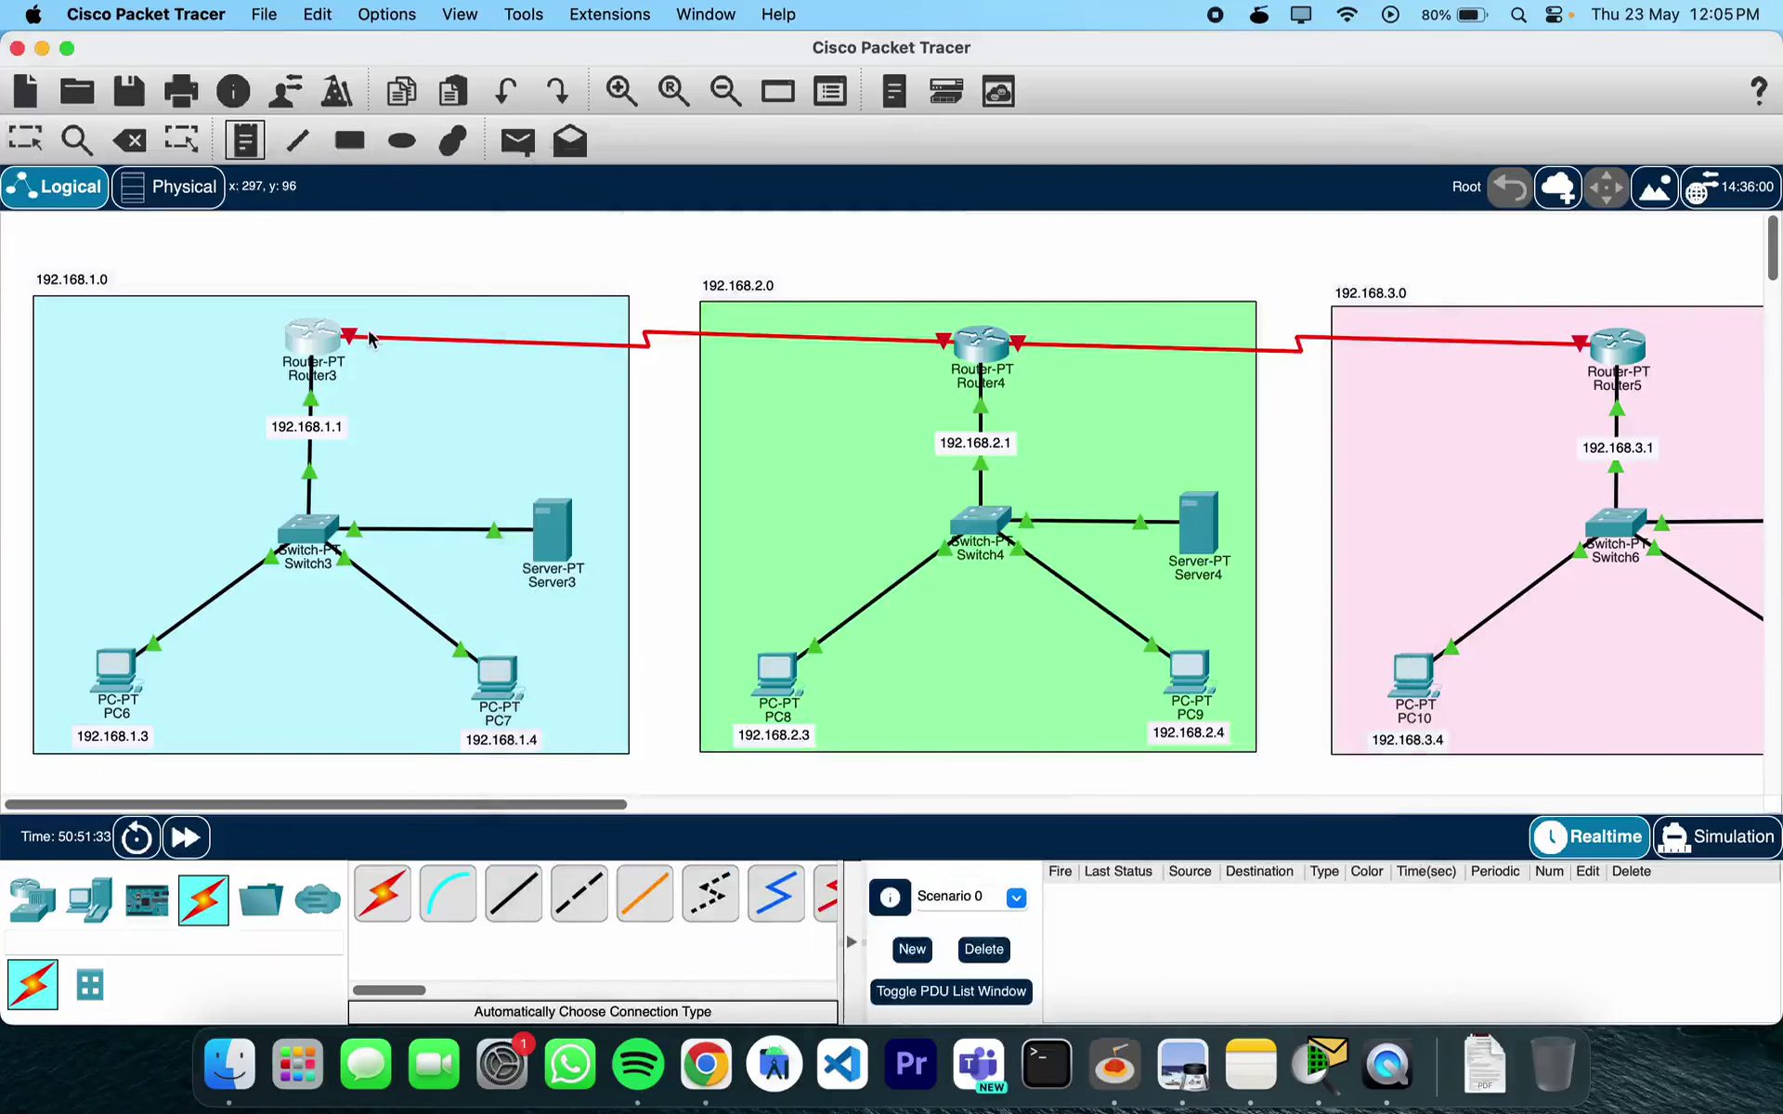
{"action": "left_click", "coordinate": [369, 329]}
{"action": "key", "text": "super+v"}
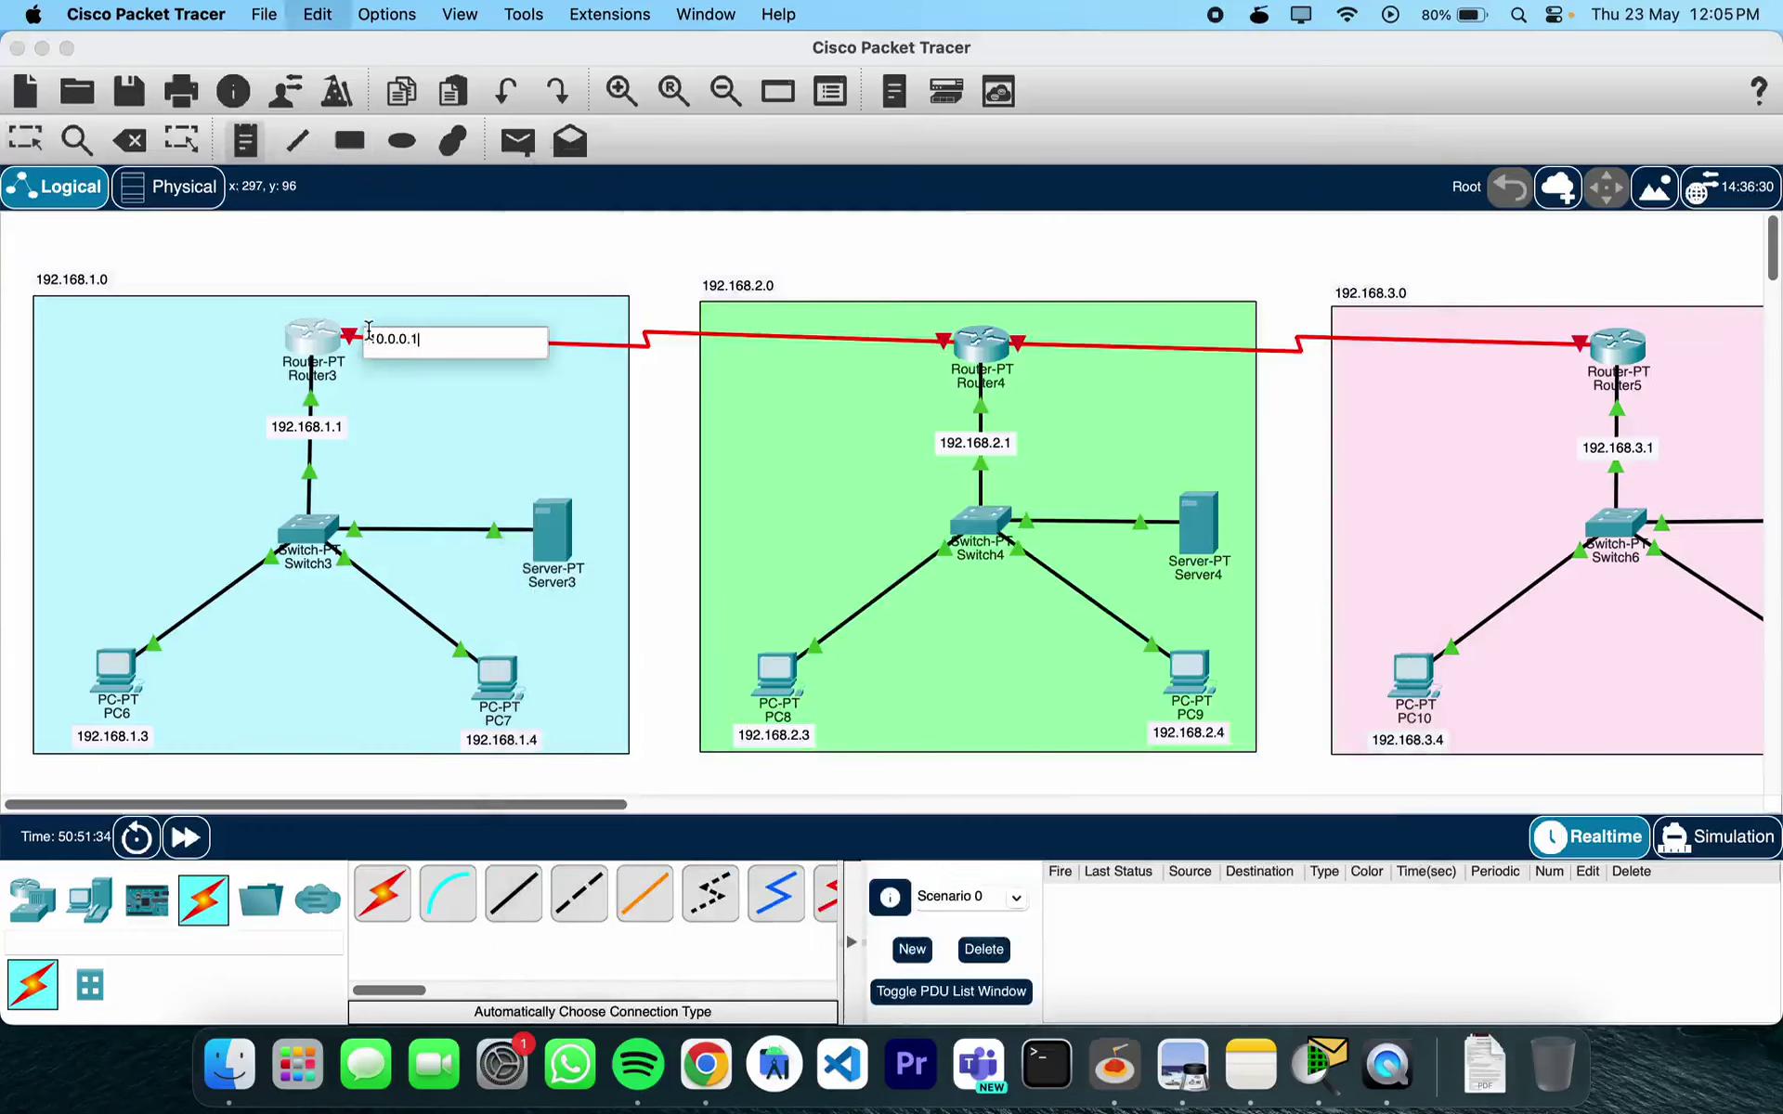
{"action": "left_click", "coordinate": [872, 340]}
{"action": "key", "text": "super+v"}
{"action": "key", "text": "BackSpace"}
{"action": "type", "text": "2"}
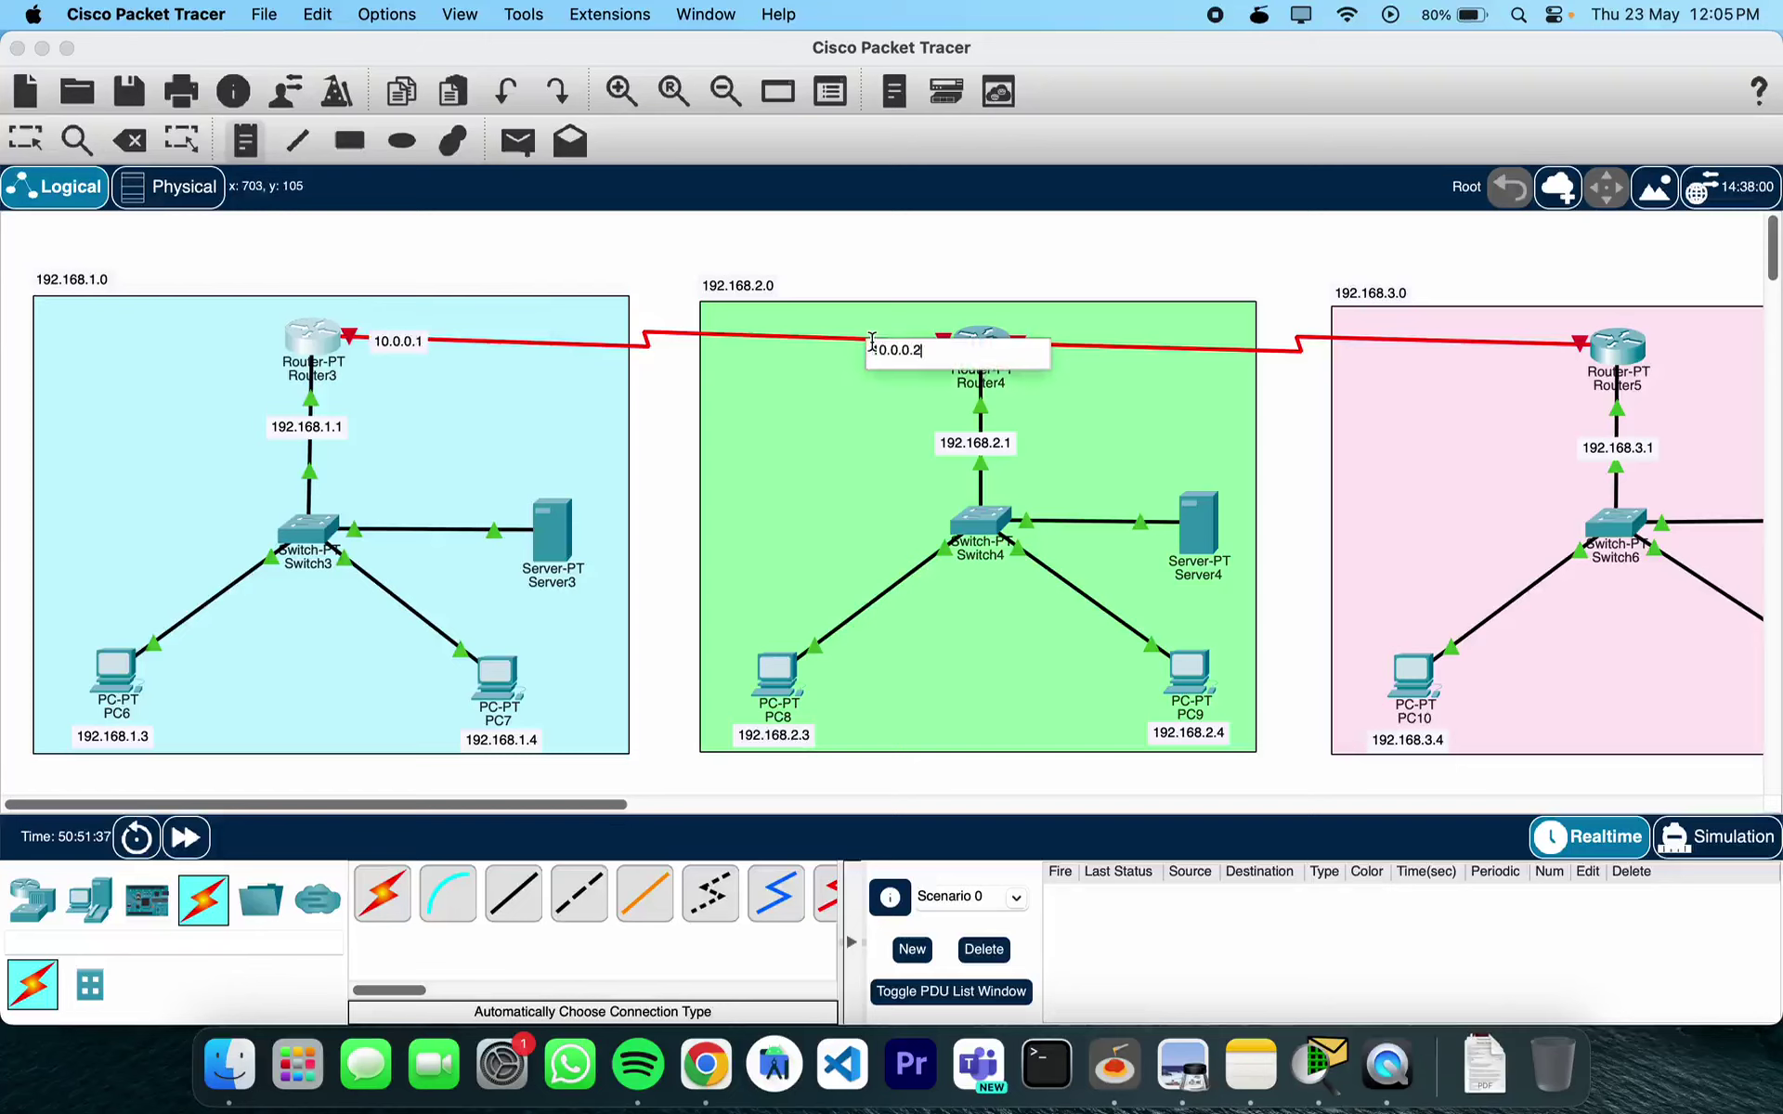
Nudge the 10.0.0.2 and 10.0.0.1 notes slightly upward so they sit on the Router3–Router4 link
{"action": "left_click", "coordinate": [37, 144]}
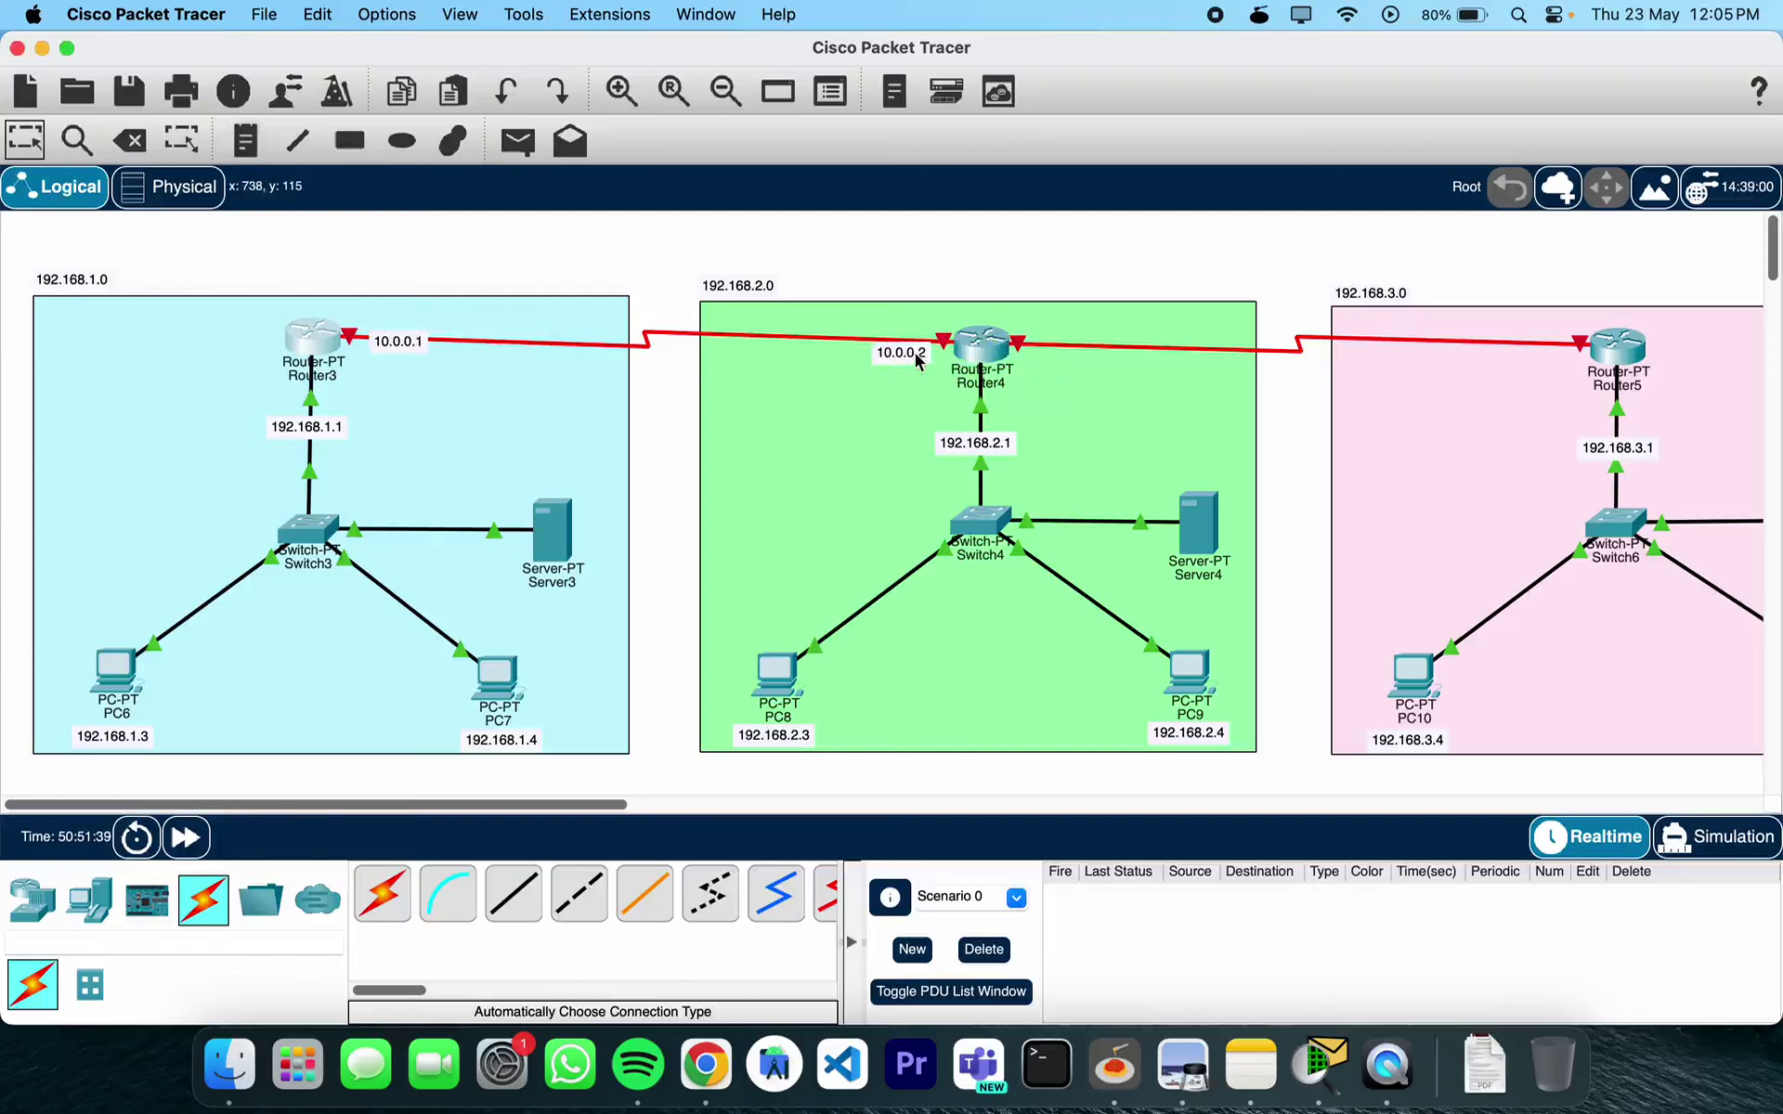
{"action": "left_click_drag", "start_coordinate": [915, 352], "coordinate": [910, 347]}
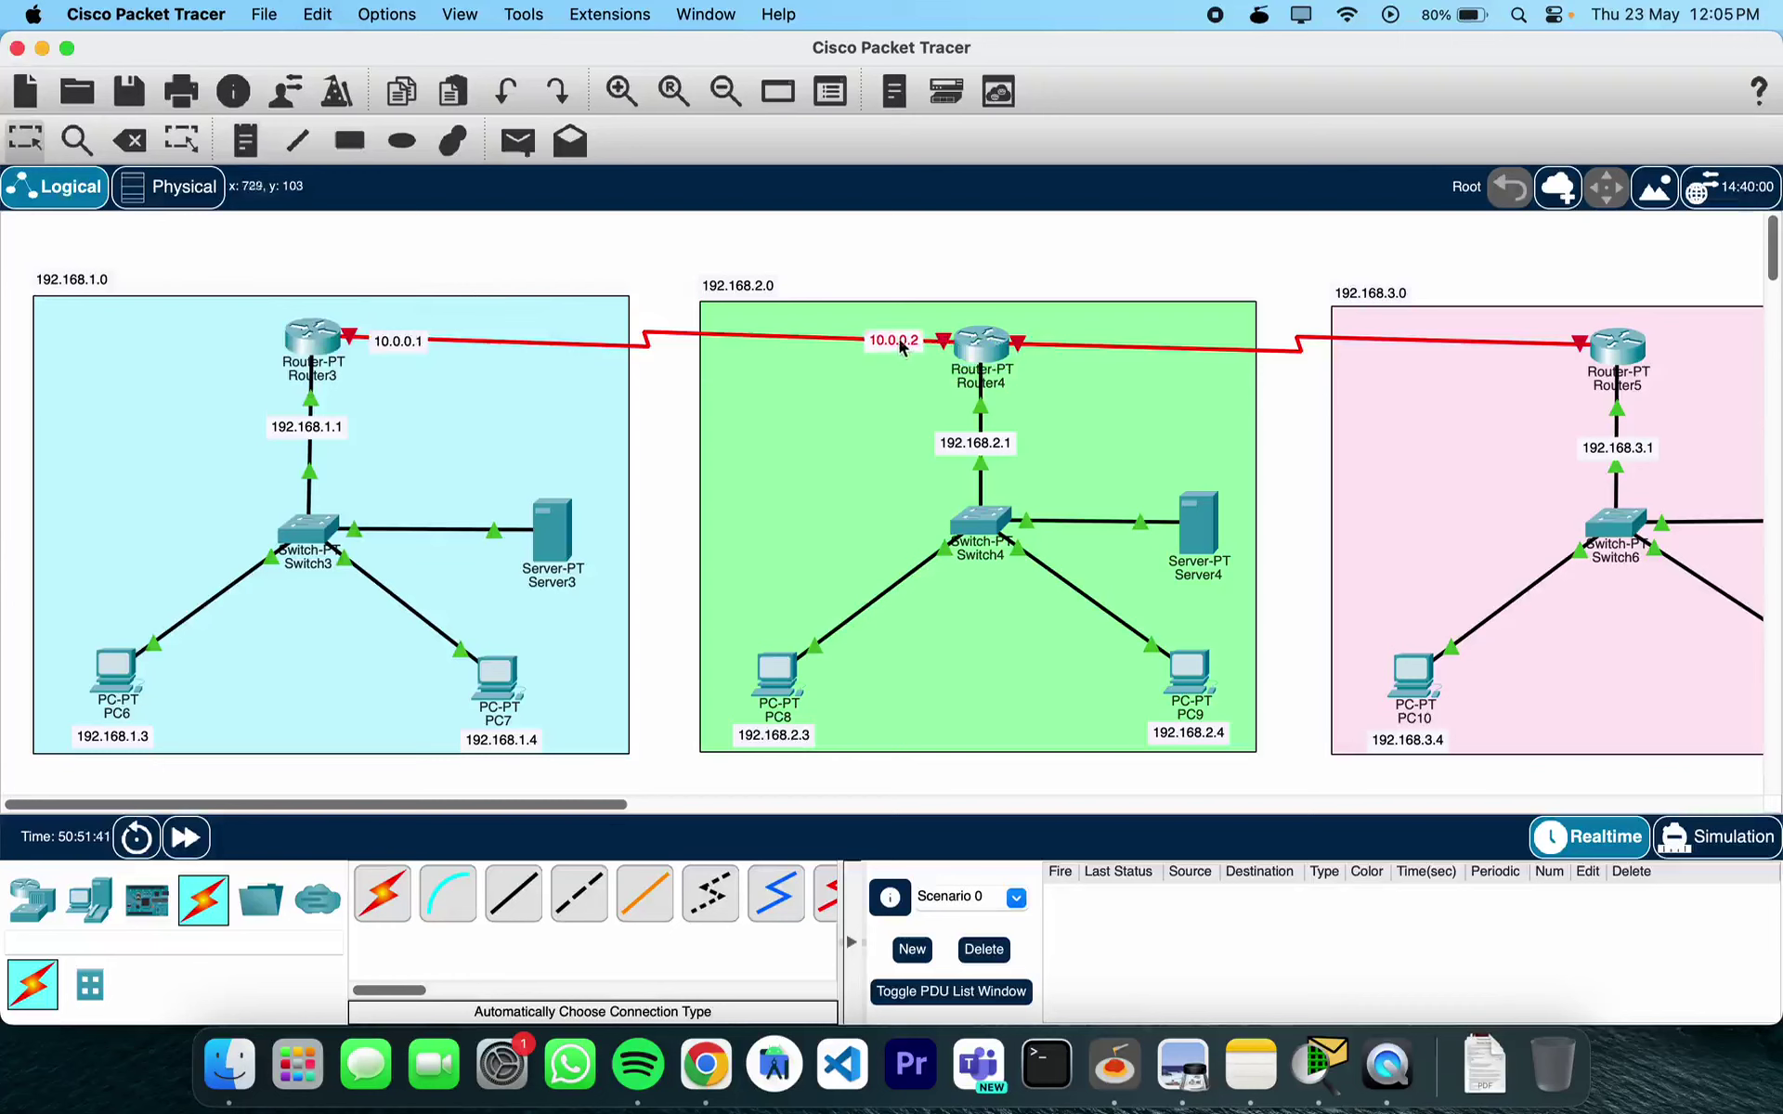
{"action": "left_click_drag", "start_coordinate": [398, 340], "coordinate": [397, 332]}
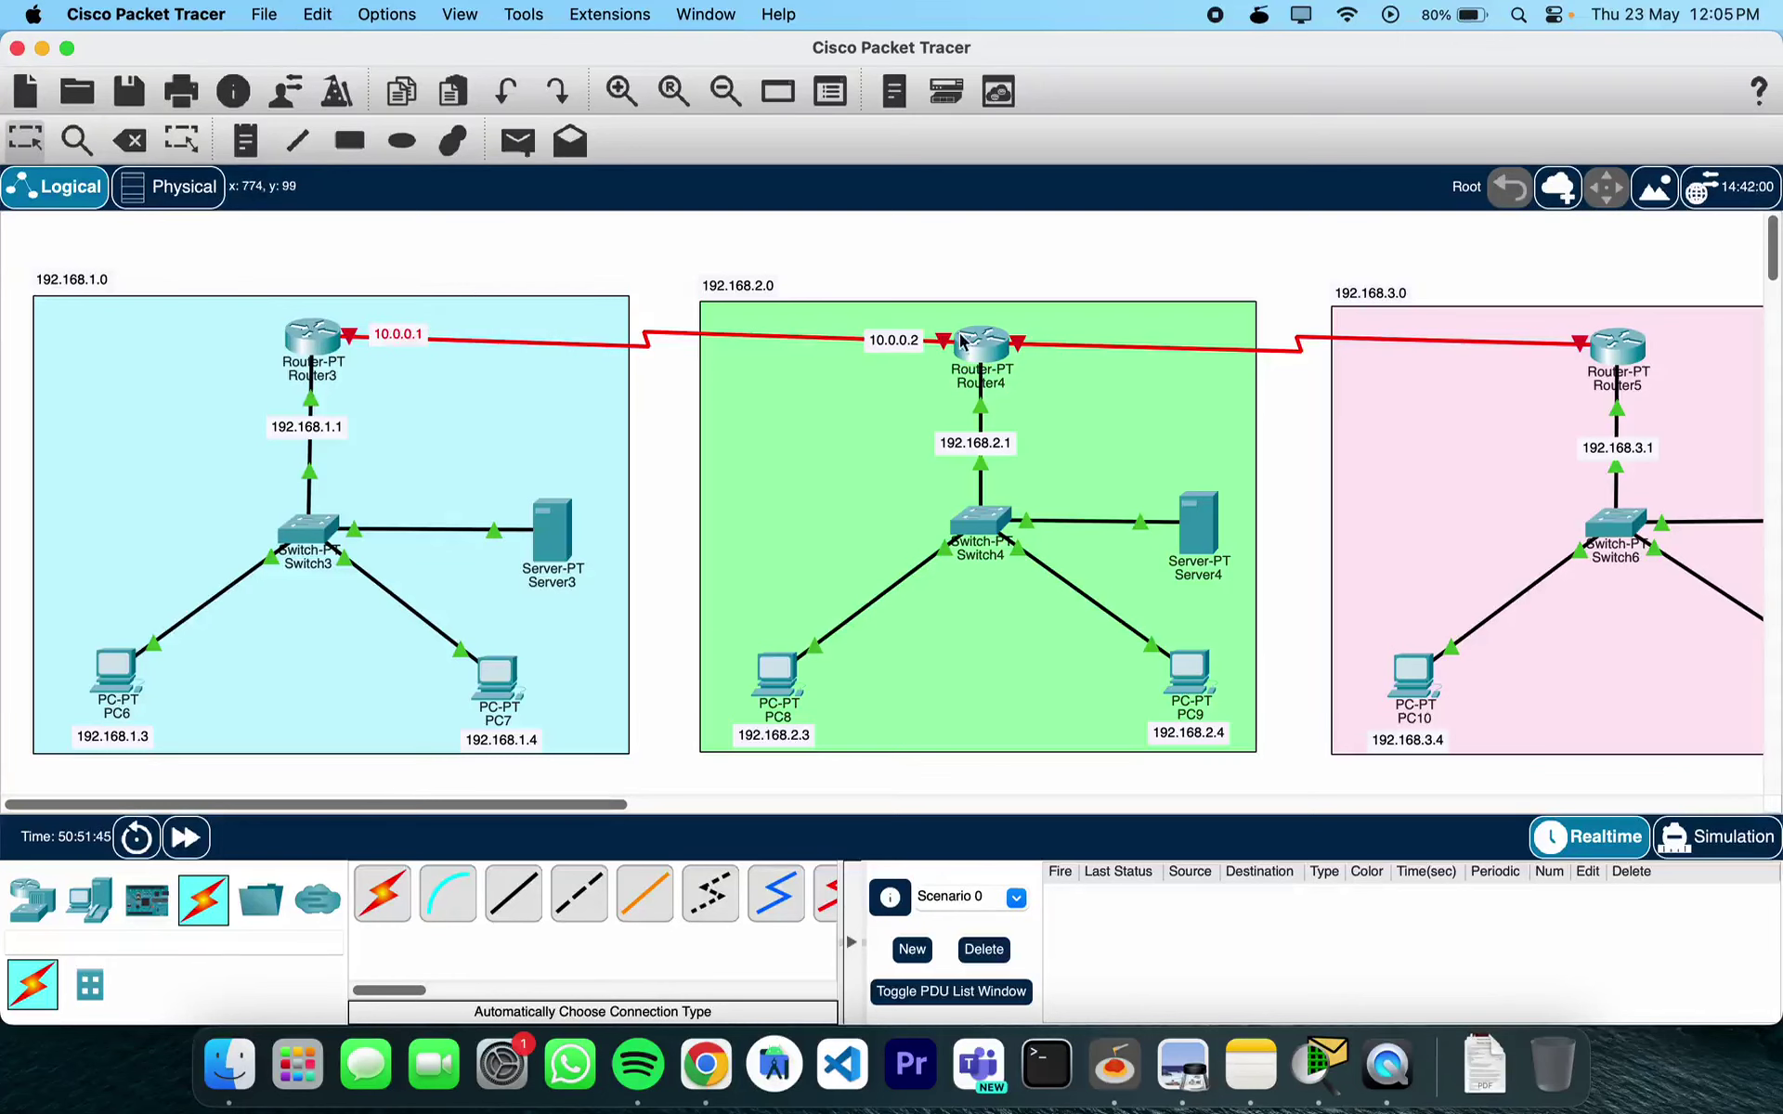
Set Router4's Serial2/0 interface to 10.0.0.2 with subnet mask 255.0.0.0 and turn the port on
{"action": "left_click", "coordinate": [981, 345]}
{"action": "left_click", "coordinate": [641, 515]}
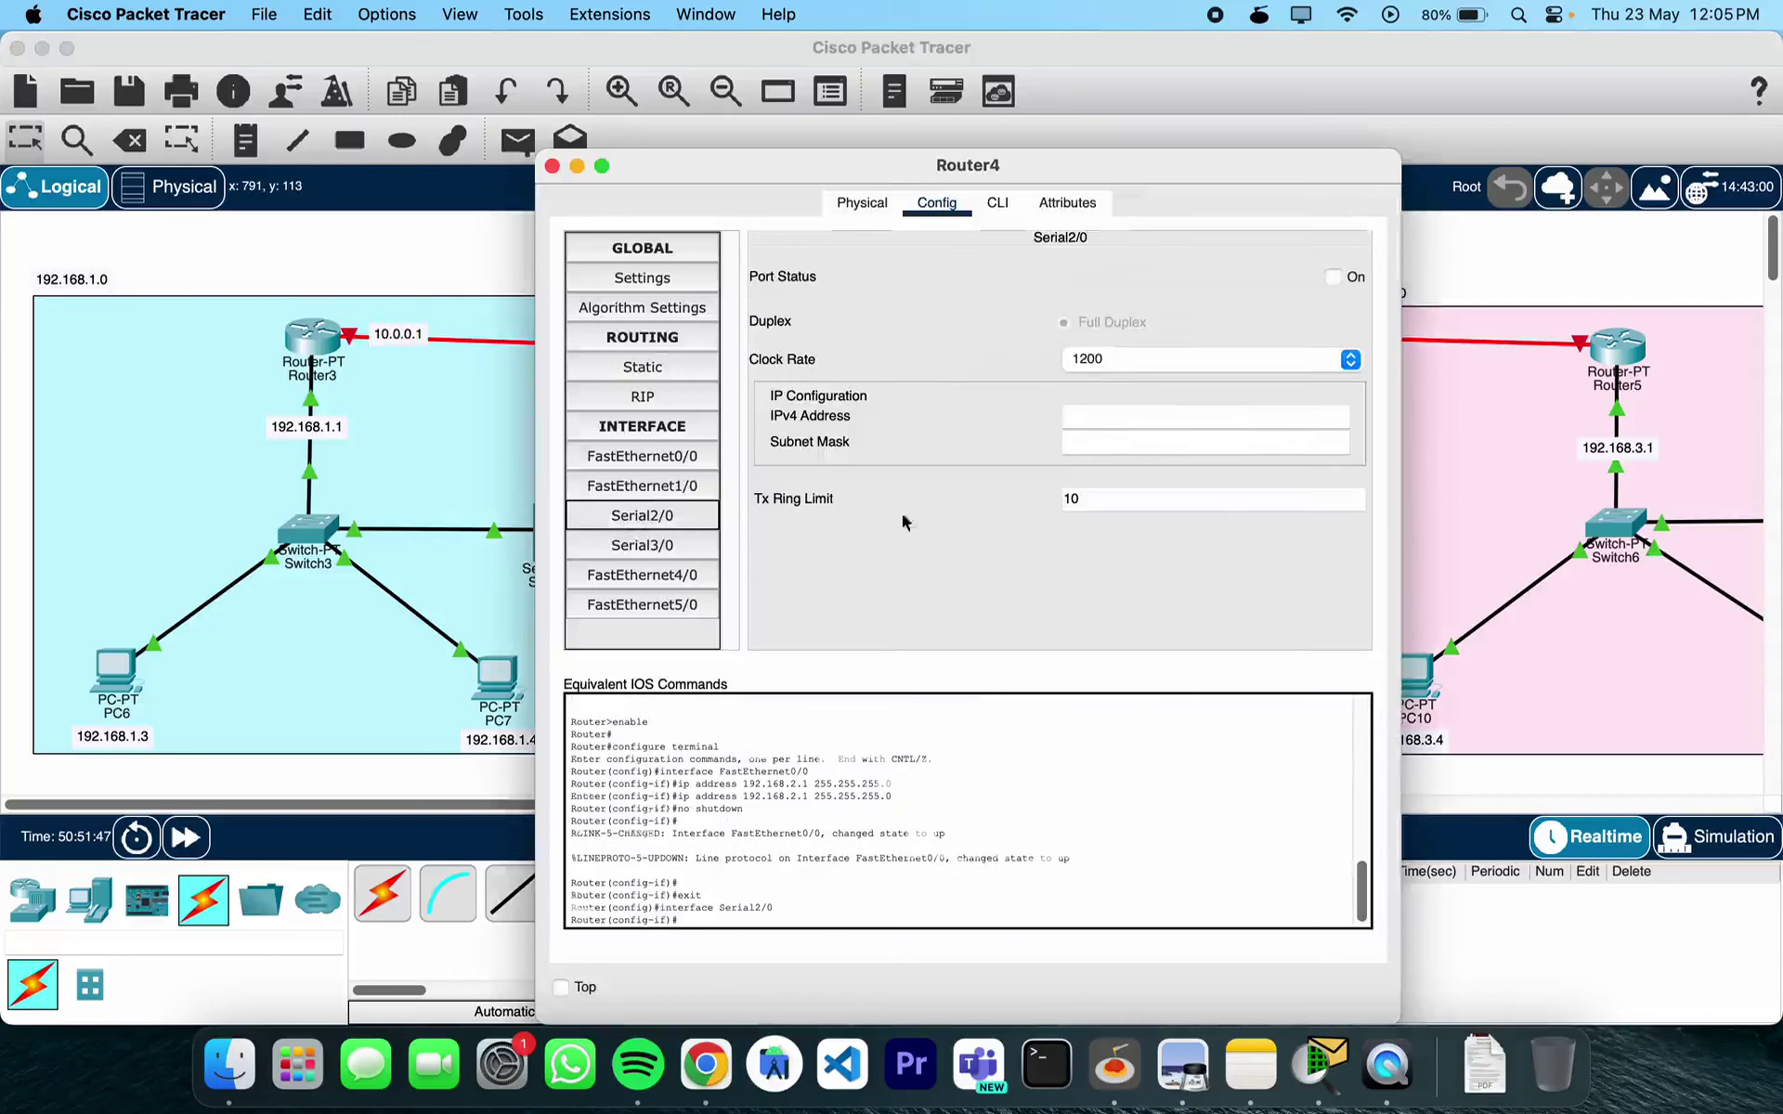
{"action": "left_click", "coordinate": [1098, 420]}
{"action": "type", "text": "10.0.0.1"}
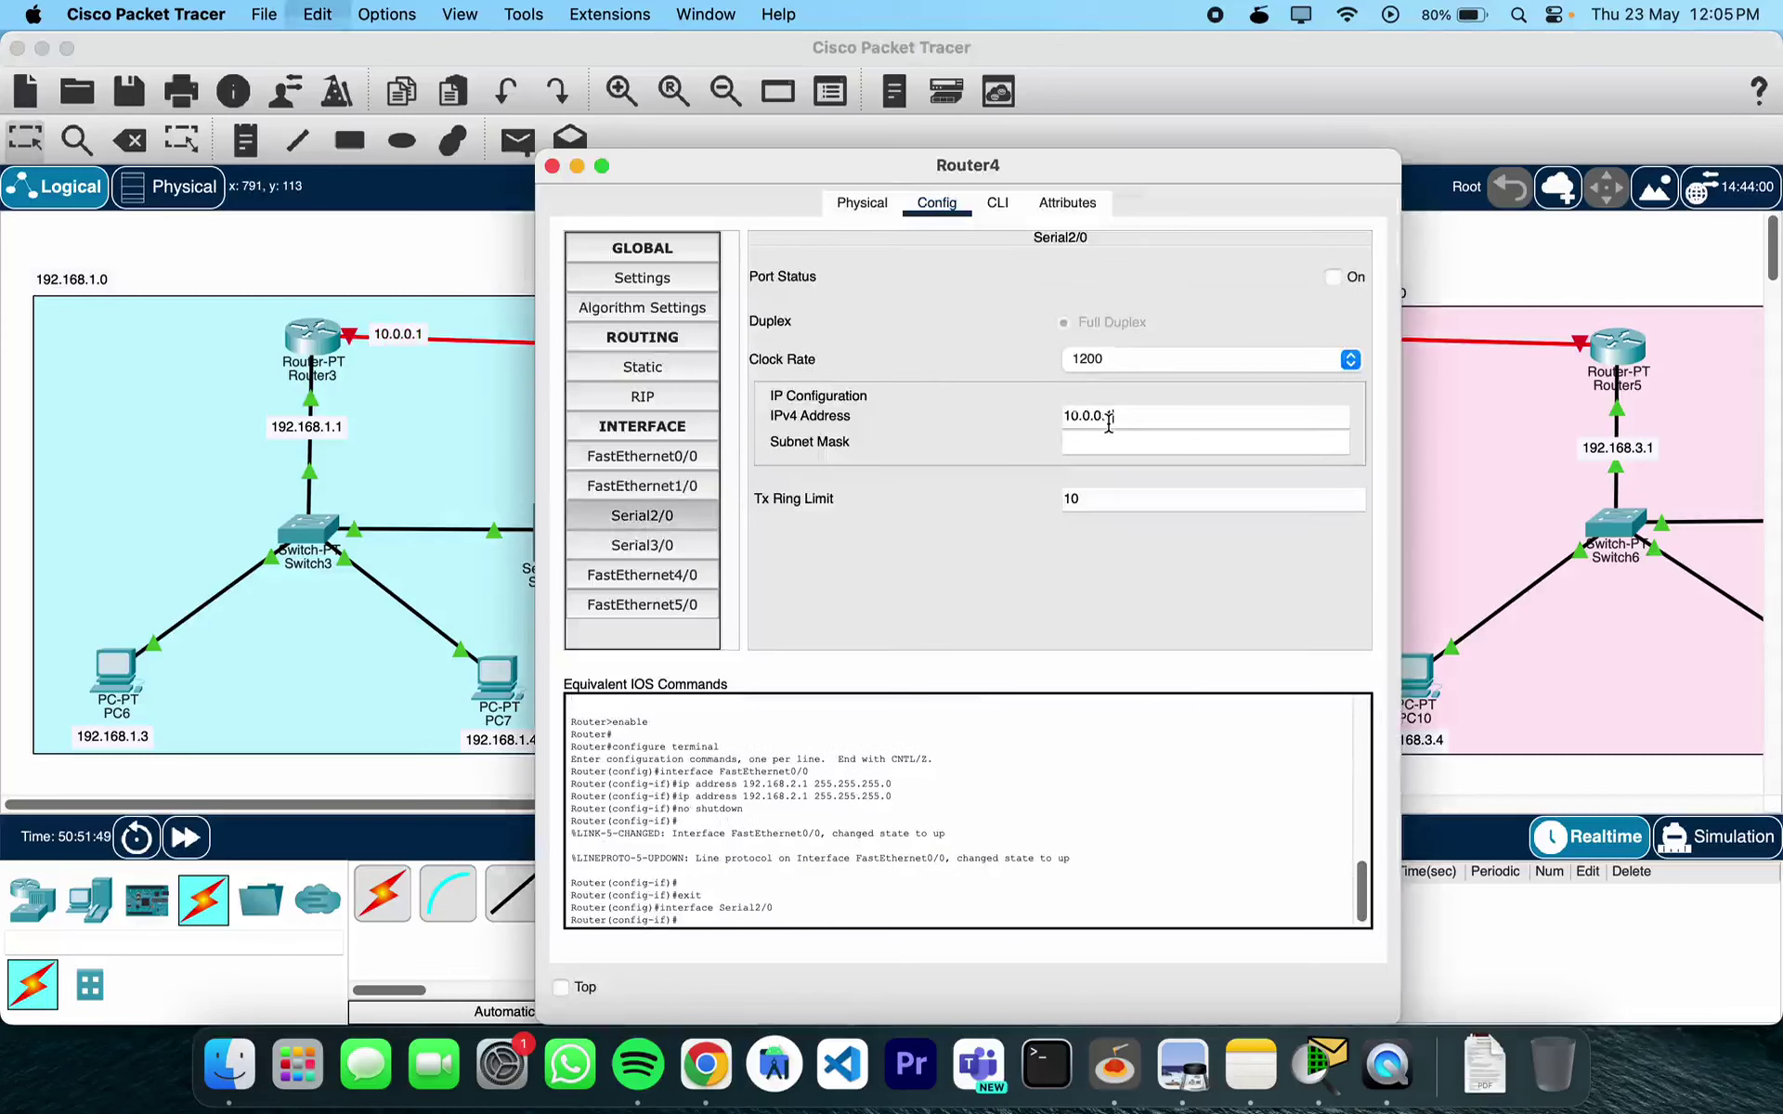
{"action": "left_click", "coordinate": [1131, 446]}
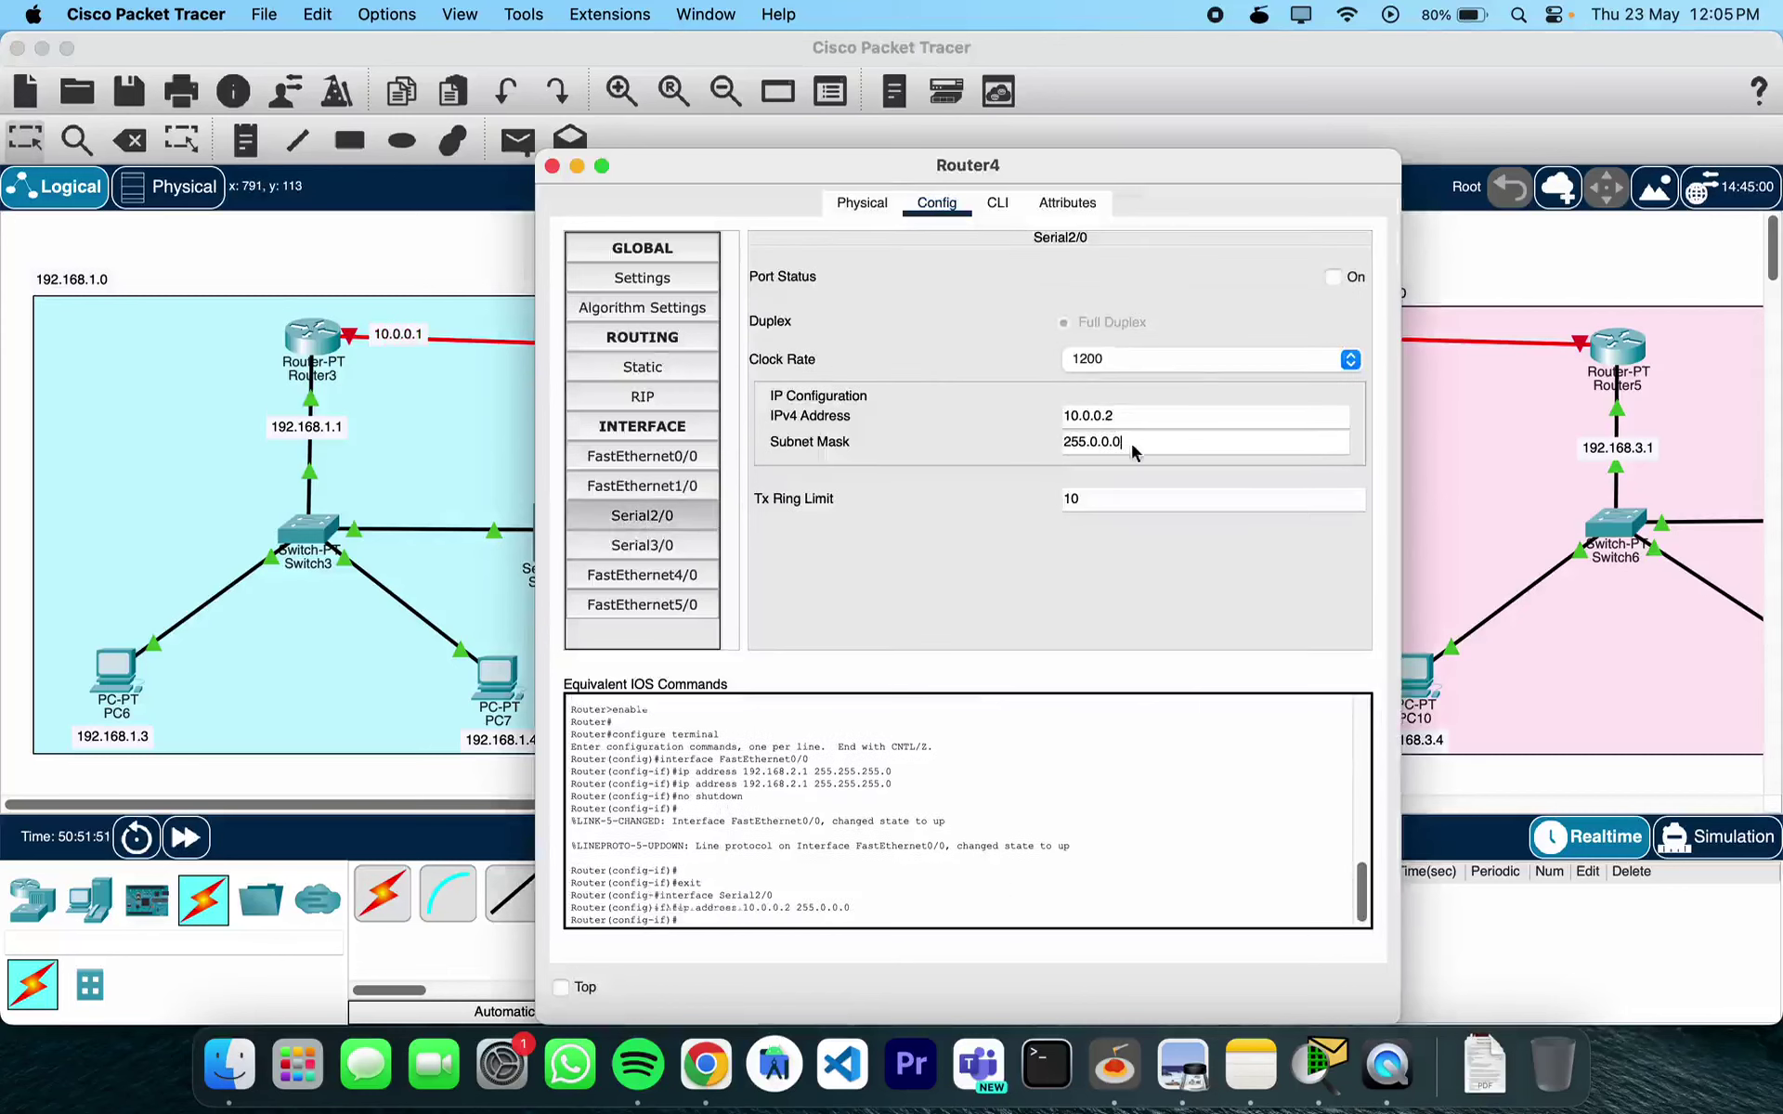
{"action": "left_click", "coordinate": [1332, 277]}
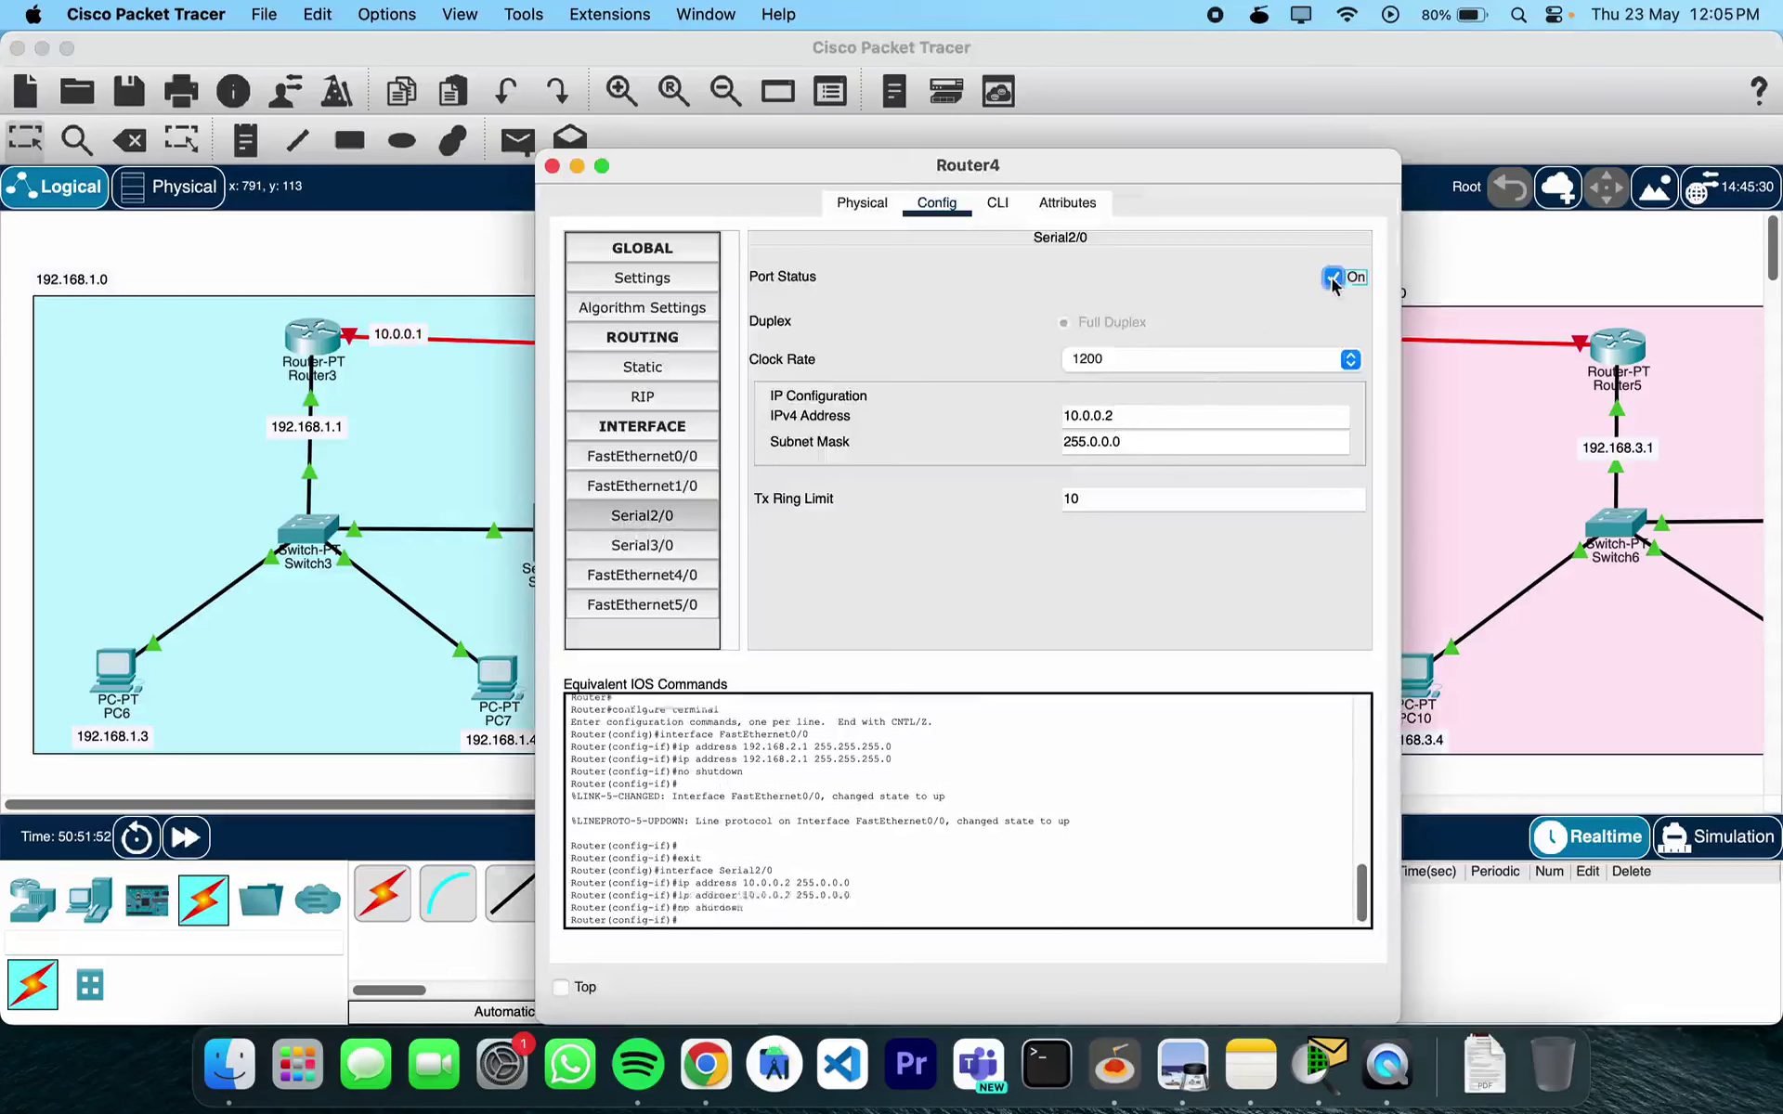
{"action": "left_click", "coordinate": [551, 166]}
Add notes reading 11.0.0.1 beside Router4 and 11.0.0.2 beside Router5 on the serial link between them
{"action": "scroll", "coordinate": [1183, 374], "scroll_direction": "right", "scroll_amount": 10}
{"action": "scroll", "coordinate": [1130, 385], "scroll_direction": "left", "scroll_amount": 10}
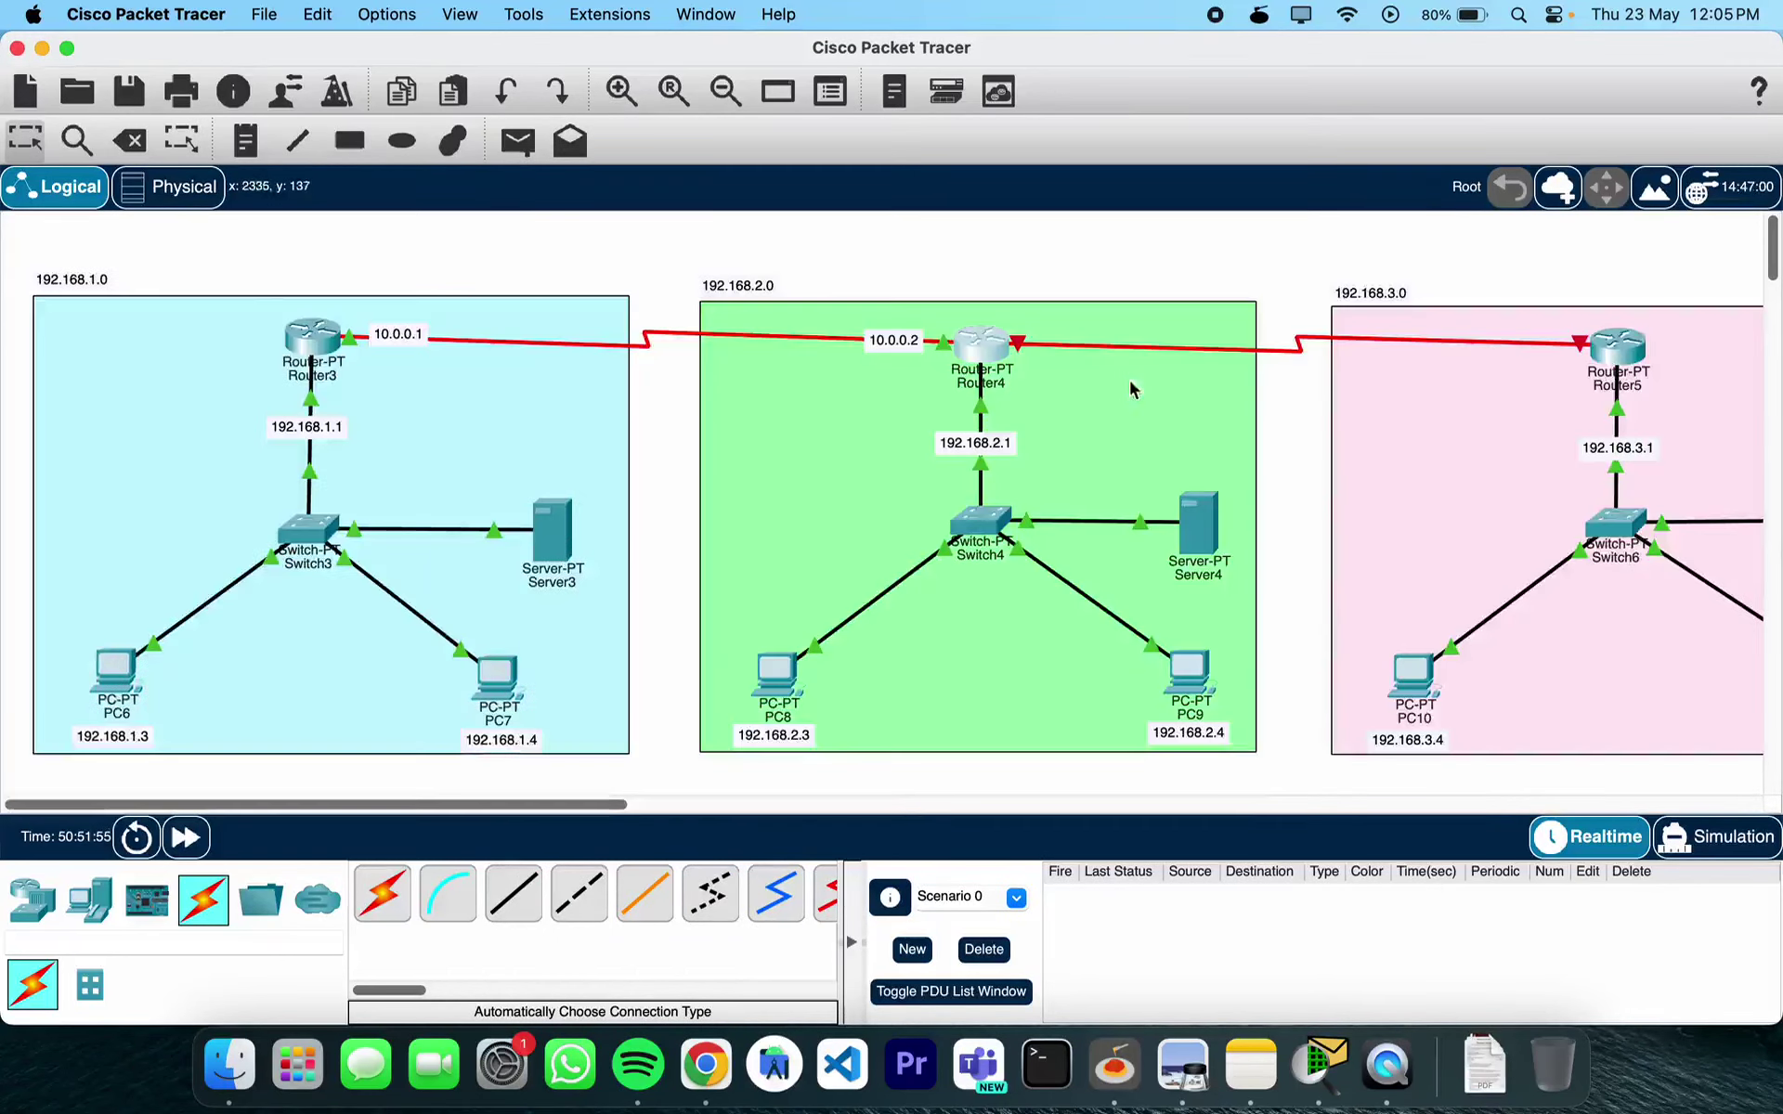
{"action": "scroll", "coordinate": [944, 688], "scroll_direction": "right", "scroll_amount": 5}
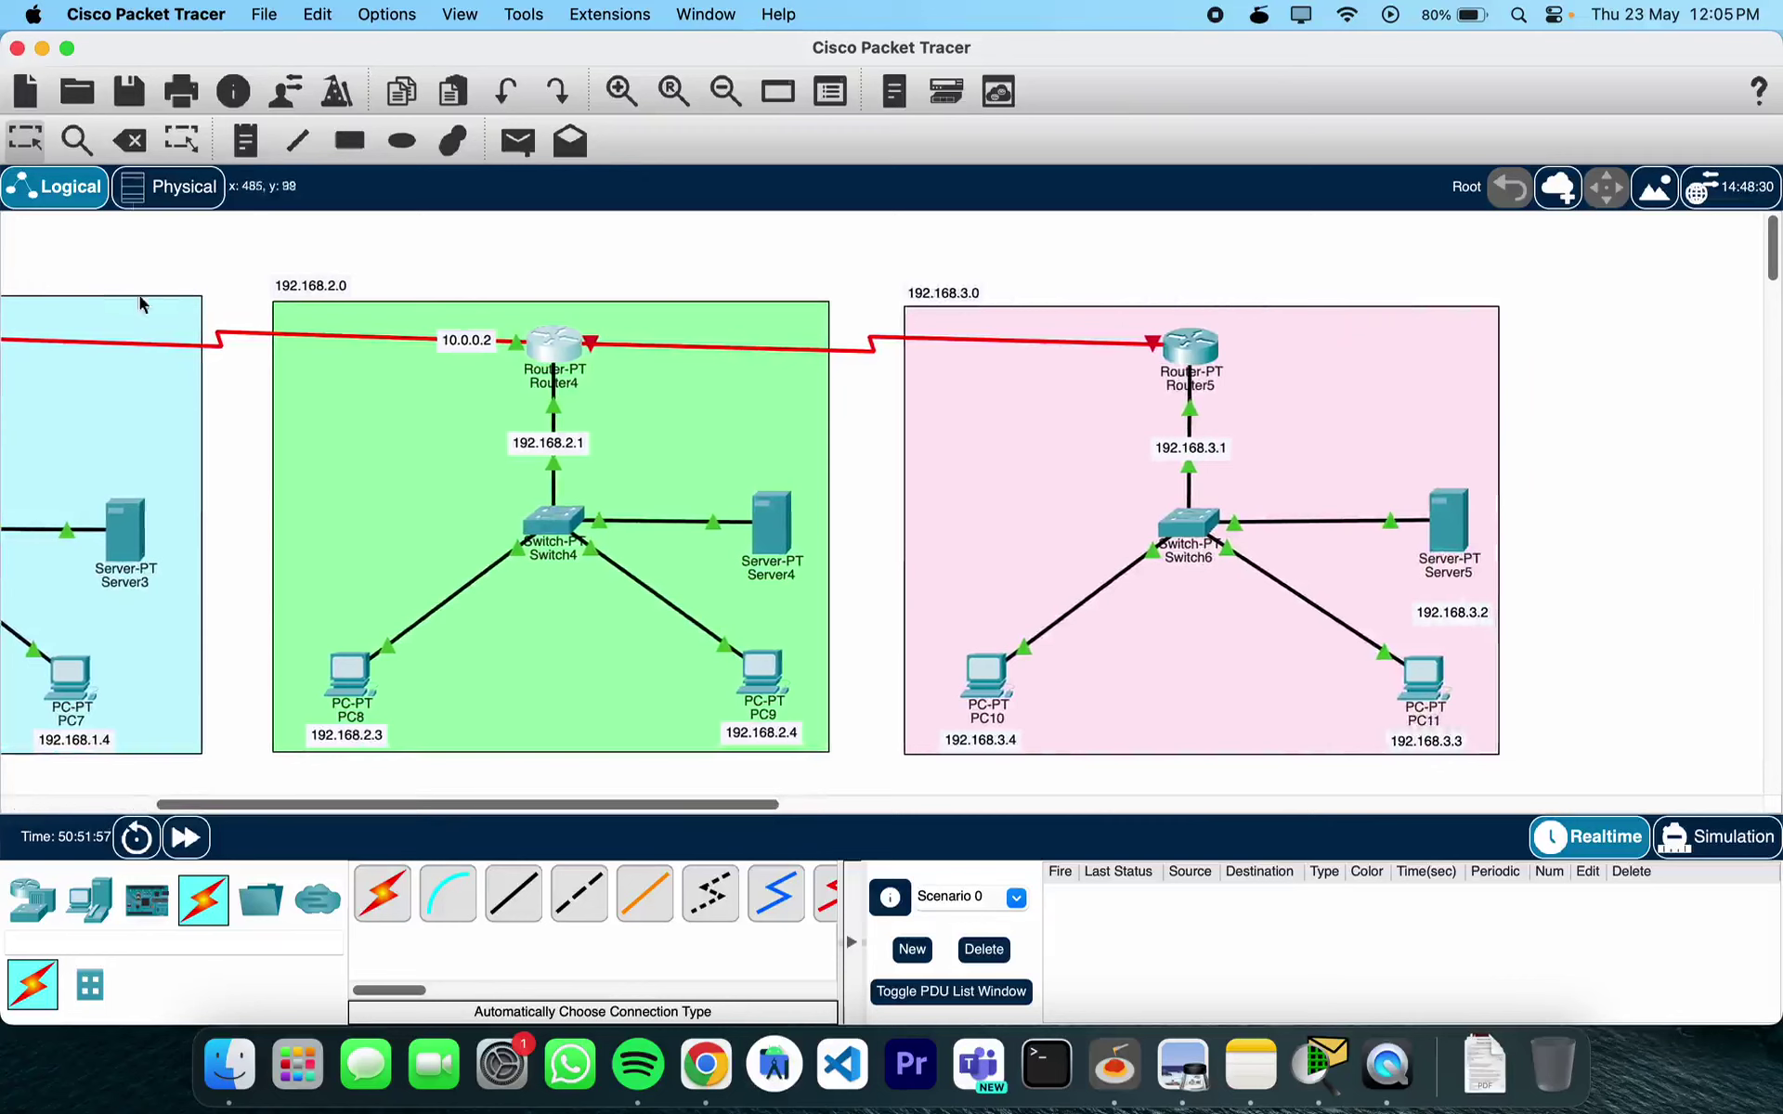
{"action": "left_click", "coordinate": [245, 140]}
{"action": "left_click", "coordinate": [614, 342]}
{"action": "type", "text": "10.0.0.1"}
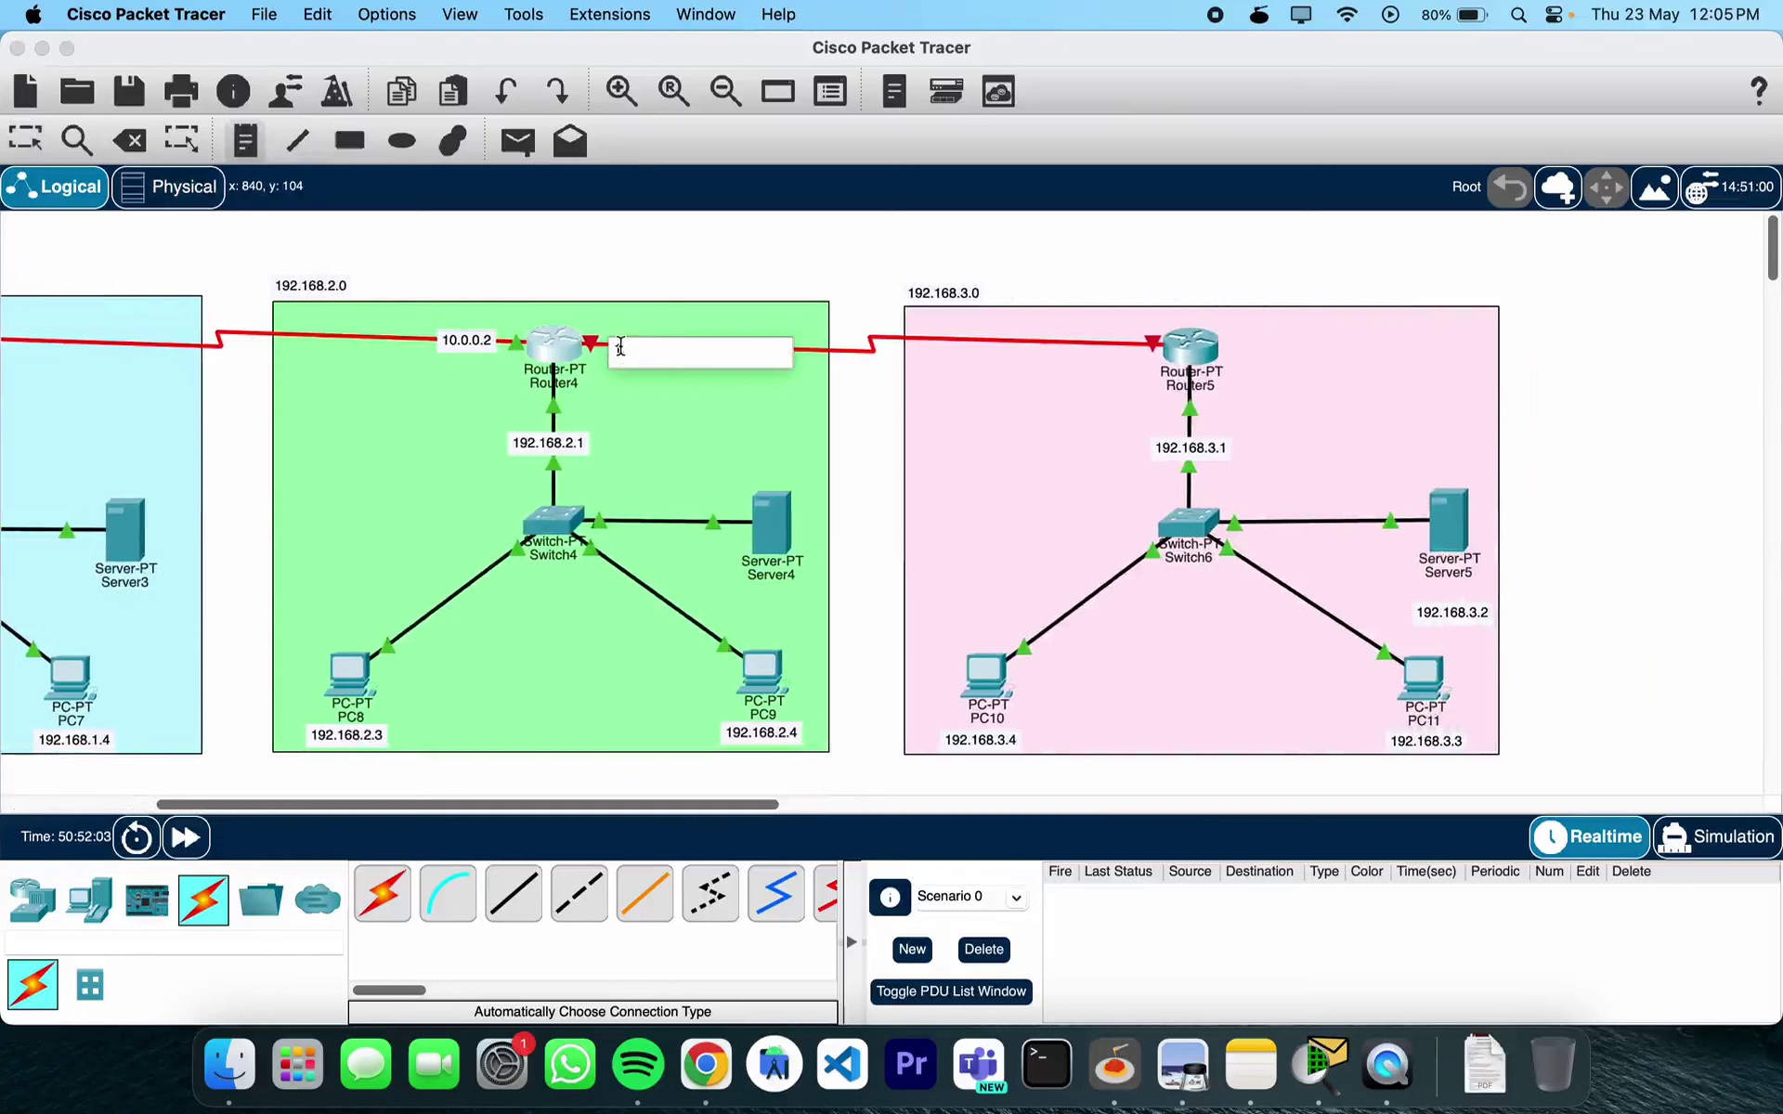
{"action": "type", "text": "10.0.0."}
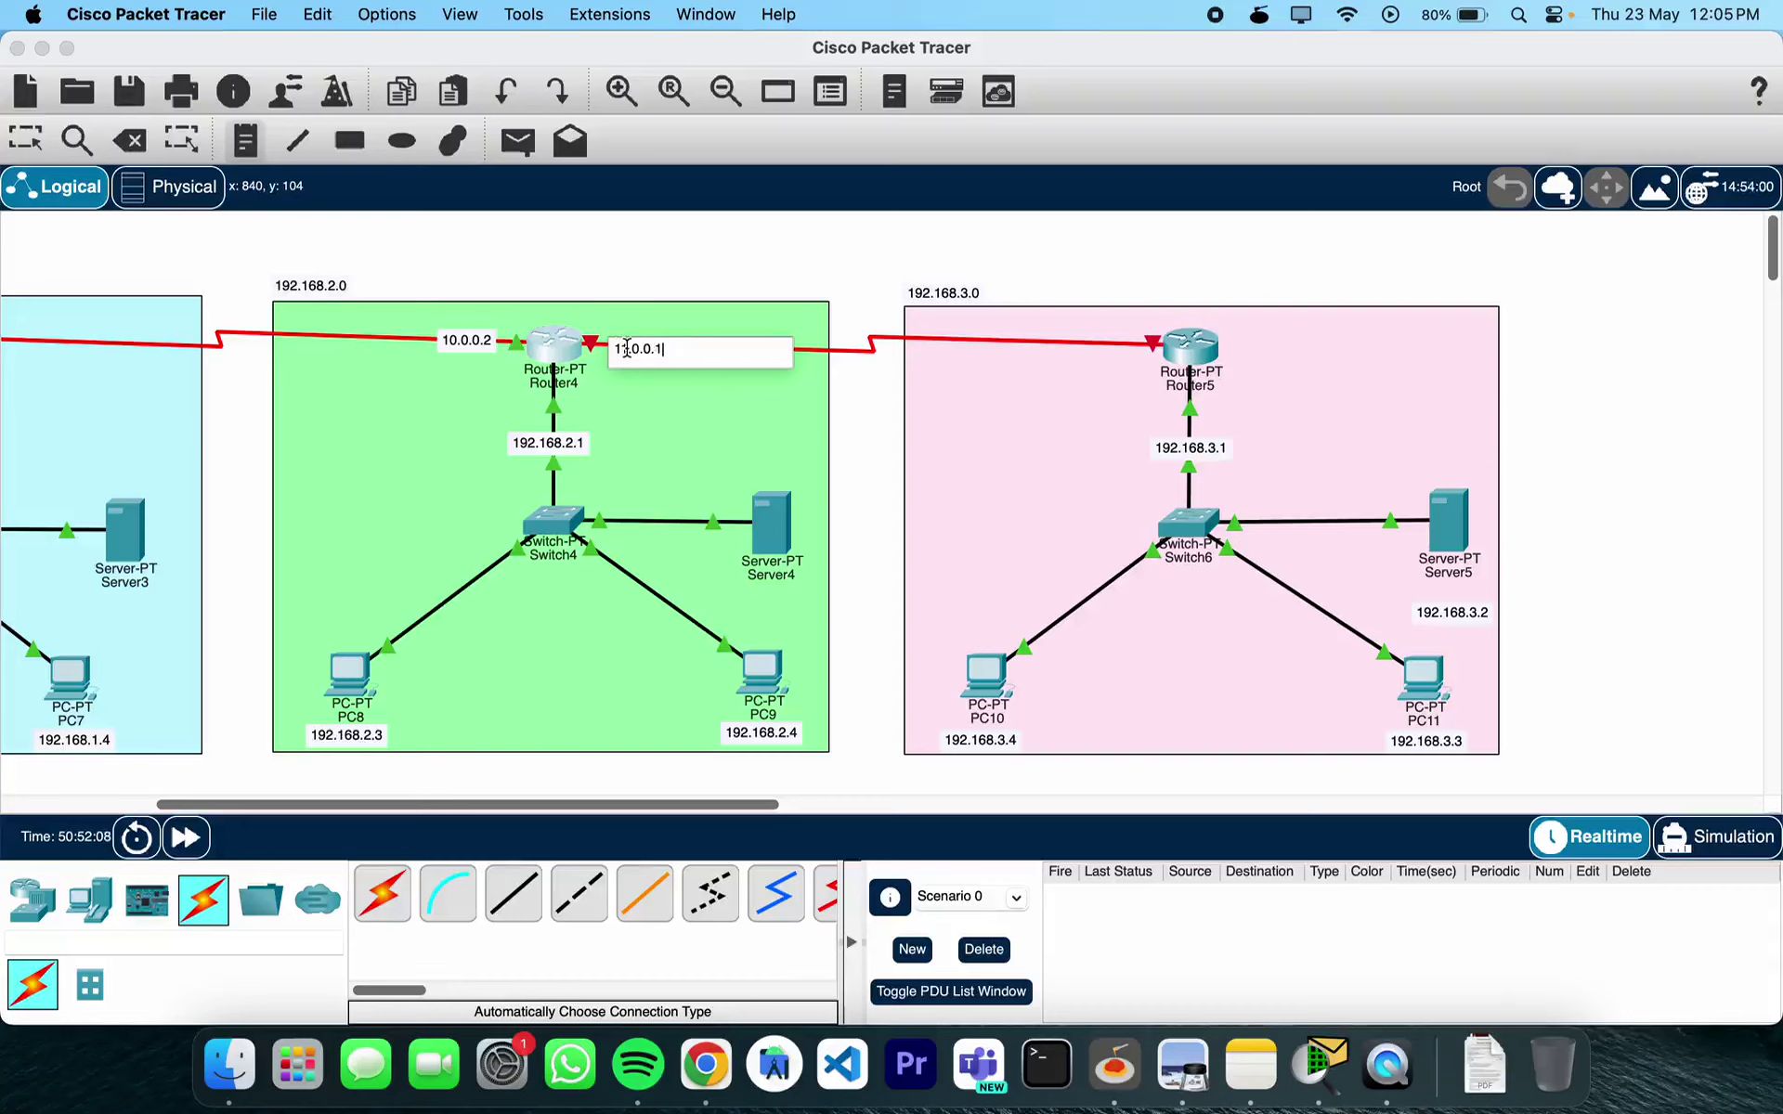
{"action": "type", "text": "1"}
{"action": "key", "text": "super+a"}
{"action": "left_click", "coordinate": [1101, 345]}
{"action": "key", "text": "super+v"}
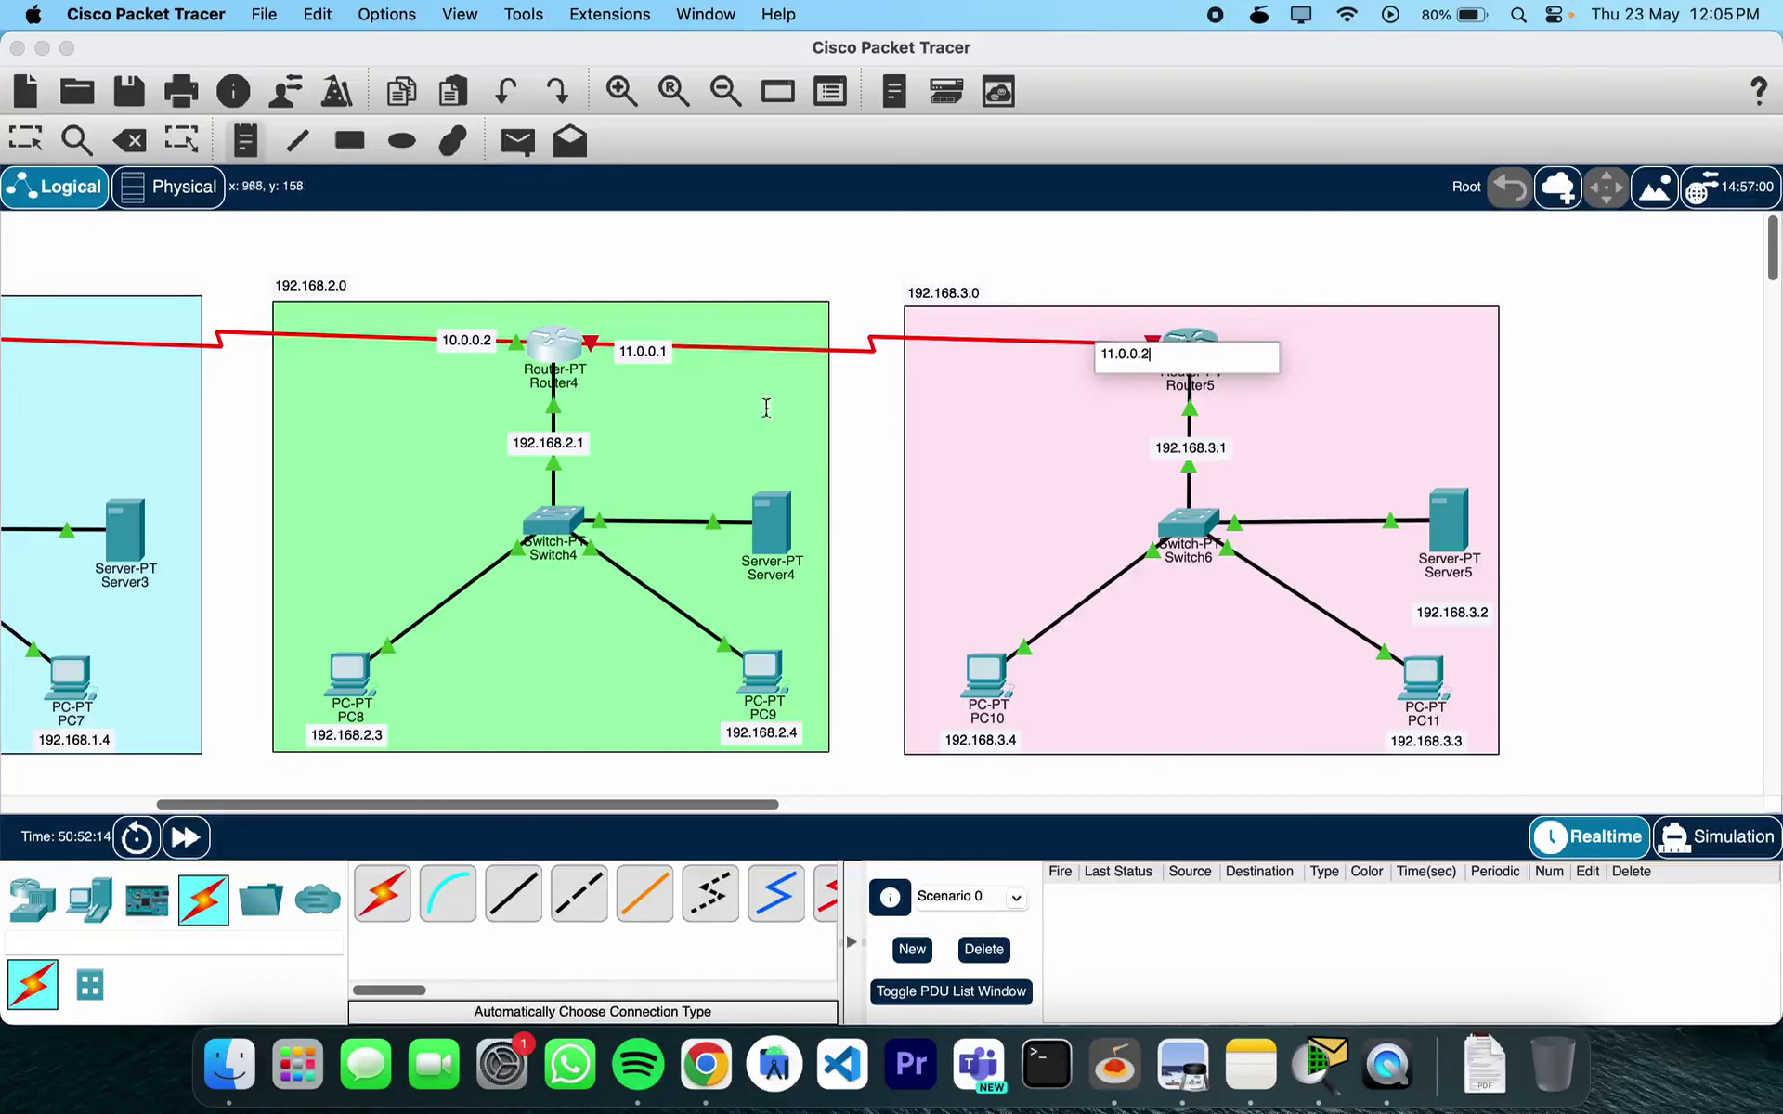
{"action": "left_click", "coordinate": [28, 147]}
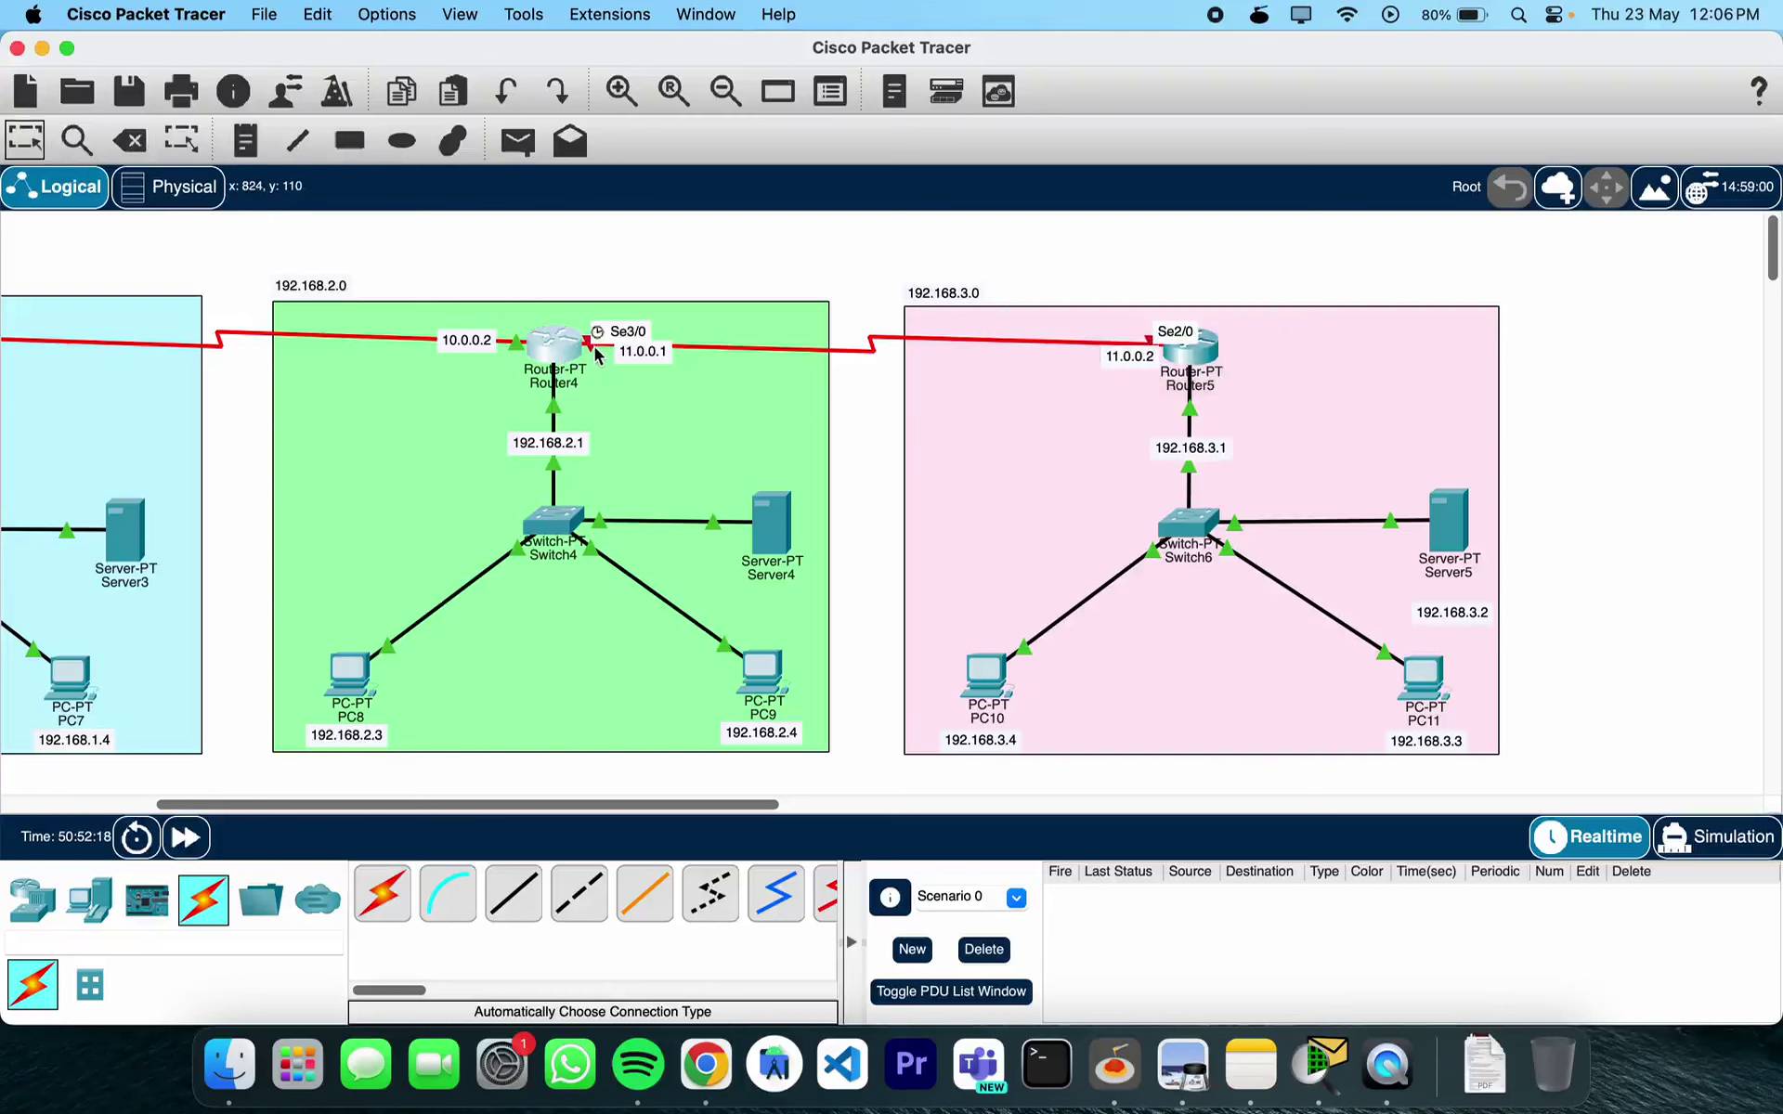
Set Router4's Serial3/0 interface to 11.0.0.1 with subnet mask 255.0.0.0 and turn the port on
{"action": "left_click", "coordinate": [568, 357]}
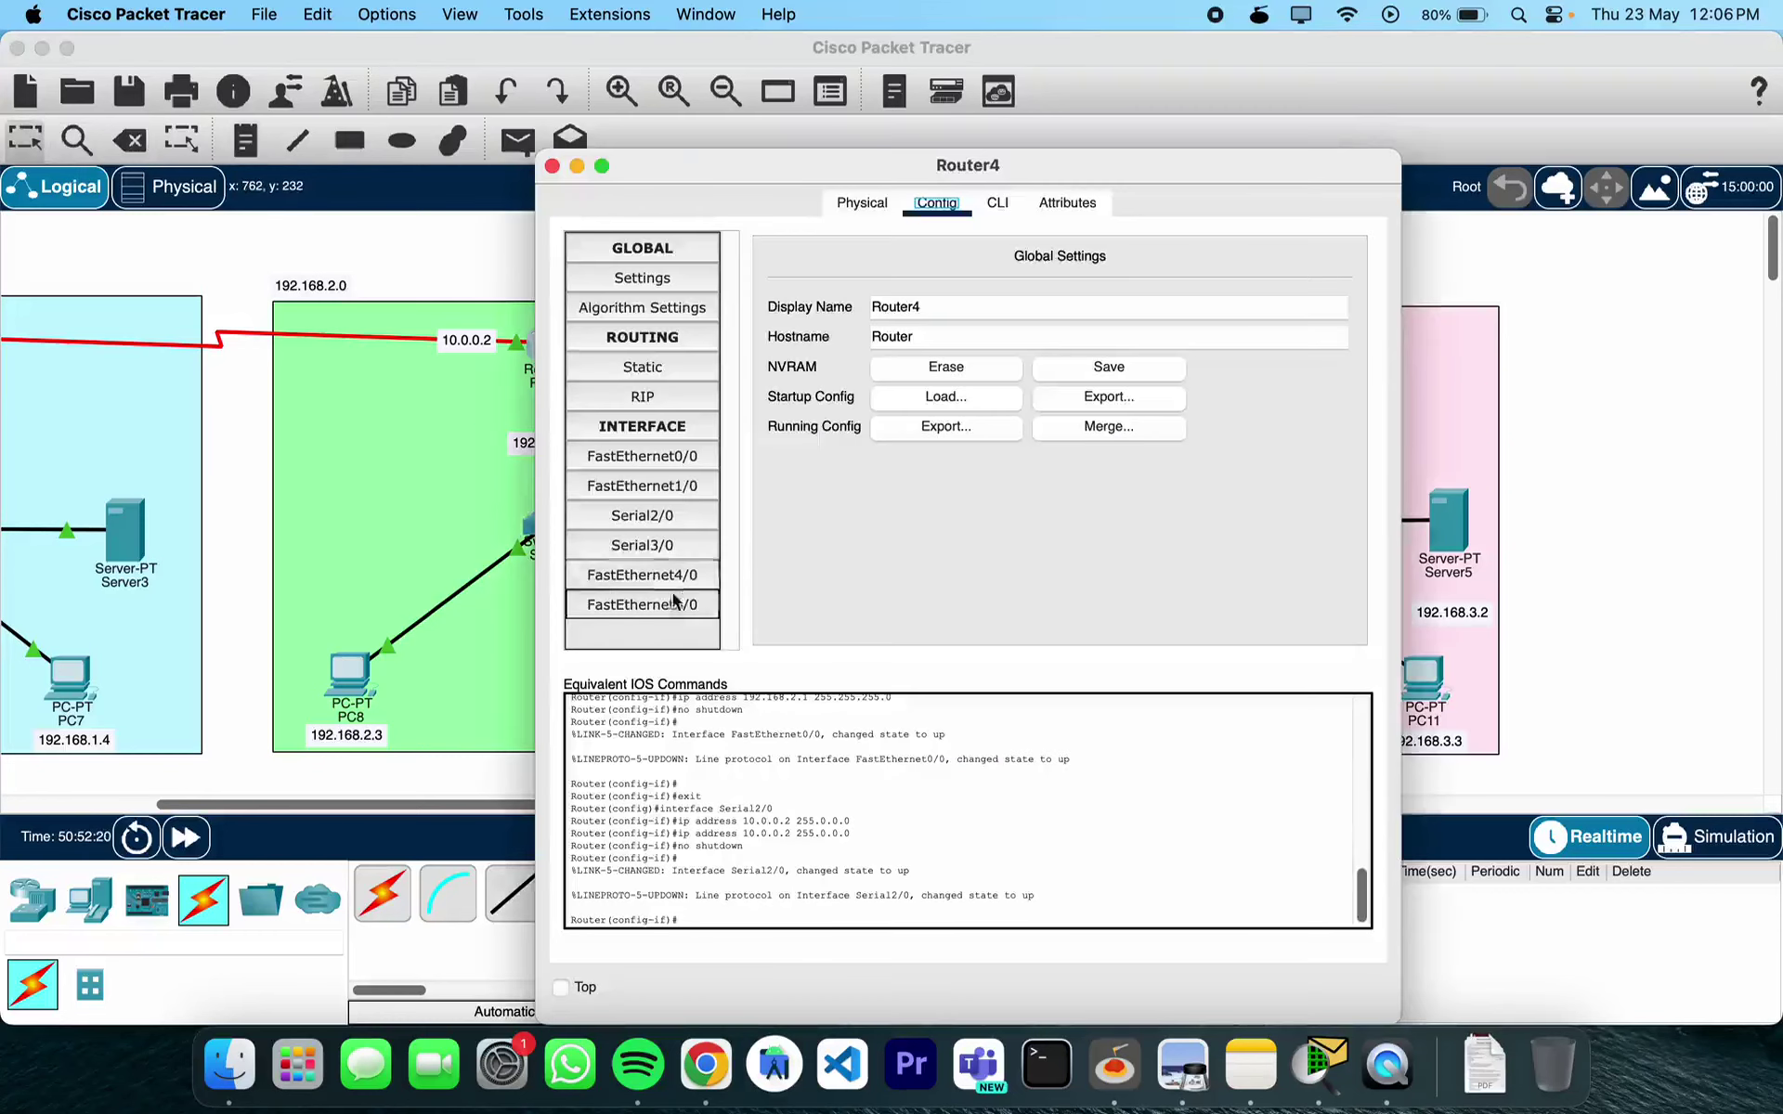
{"action": "left_click", "coordinate": [664, 553]}
{"action": "left_click", "coordinate": [1172, 417]}
{"action": "type", "text": "11.0.0.1"}
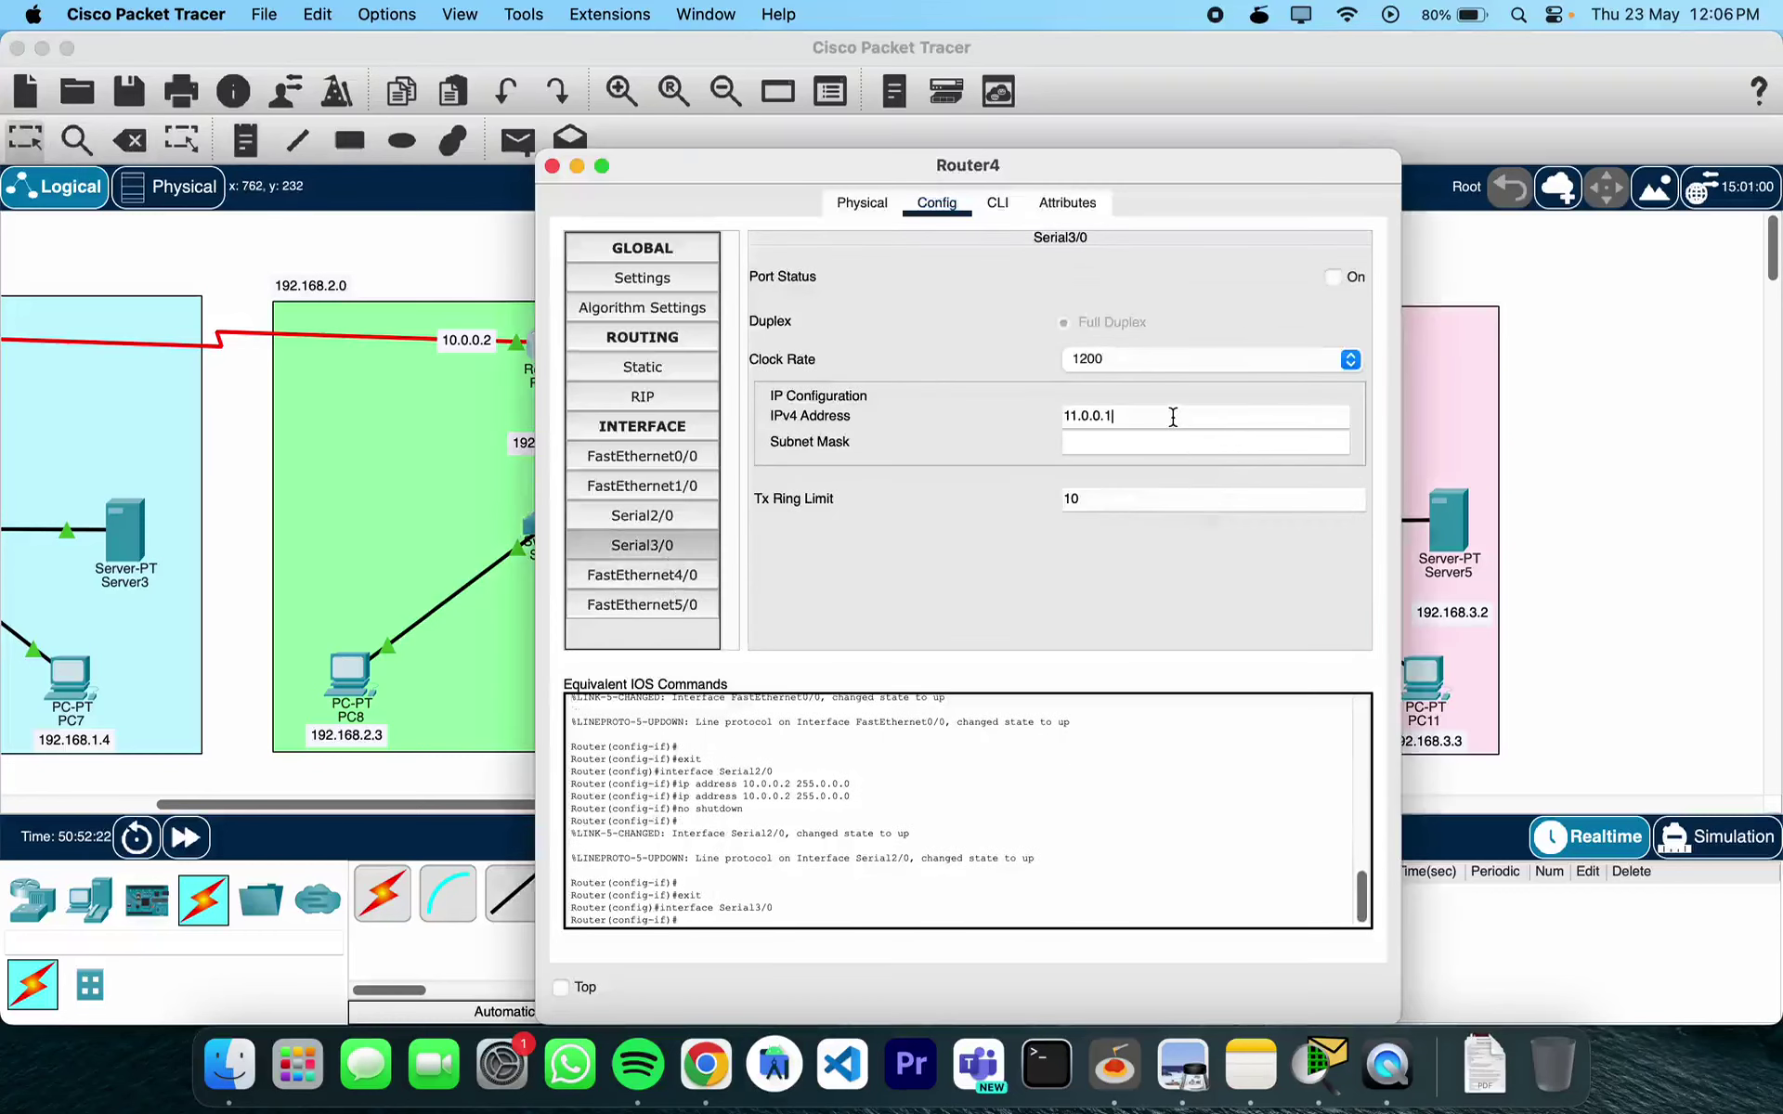
{"action": "left_click", "coordinate": [1159, 444]}
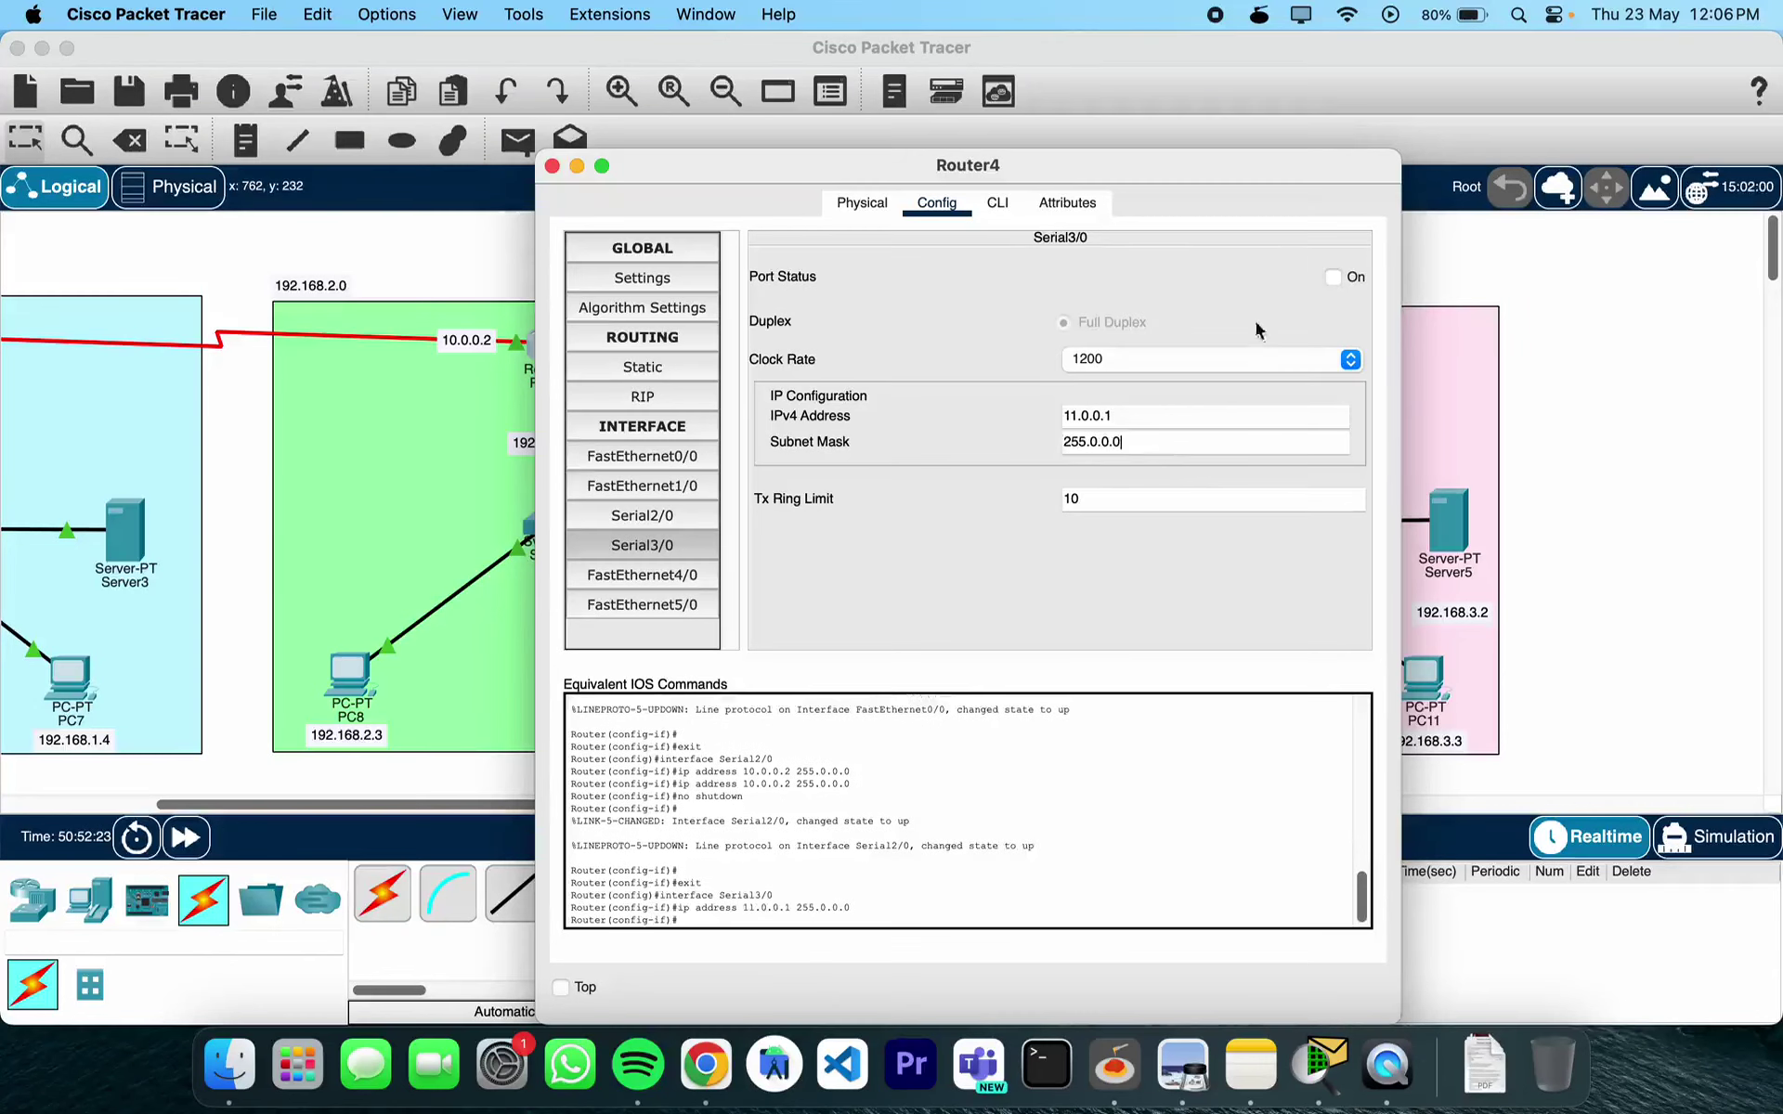
{"action": "left_click", "coordinate": [1333, 277]}
{"action": "left_click", "coordinate": [551, 166]}
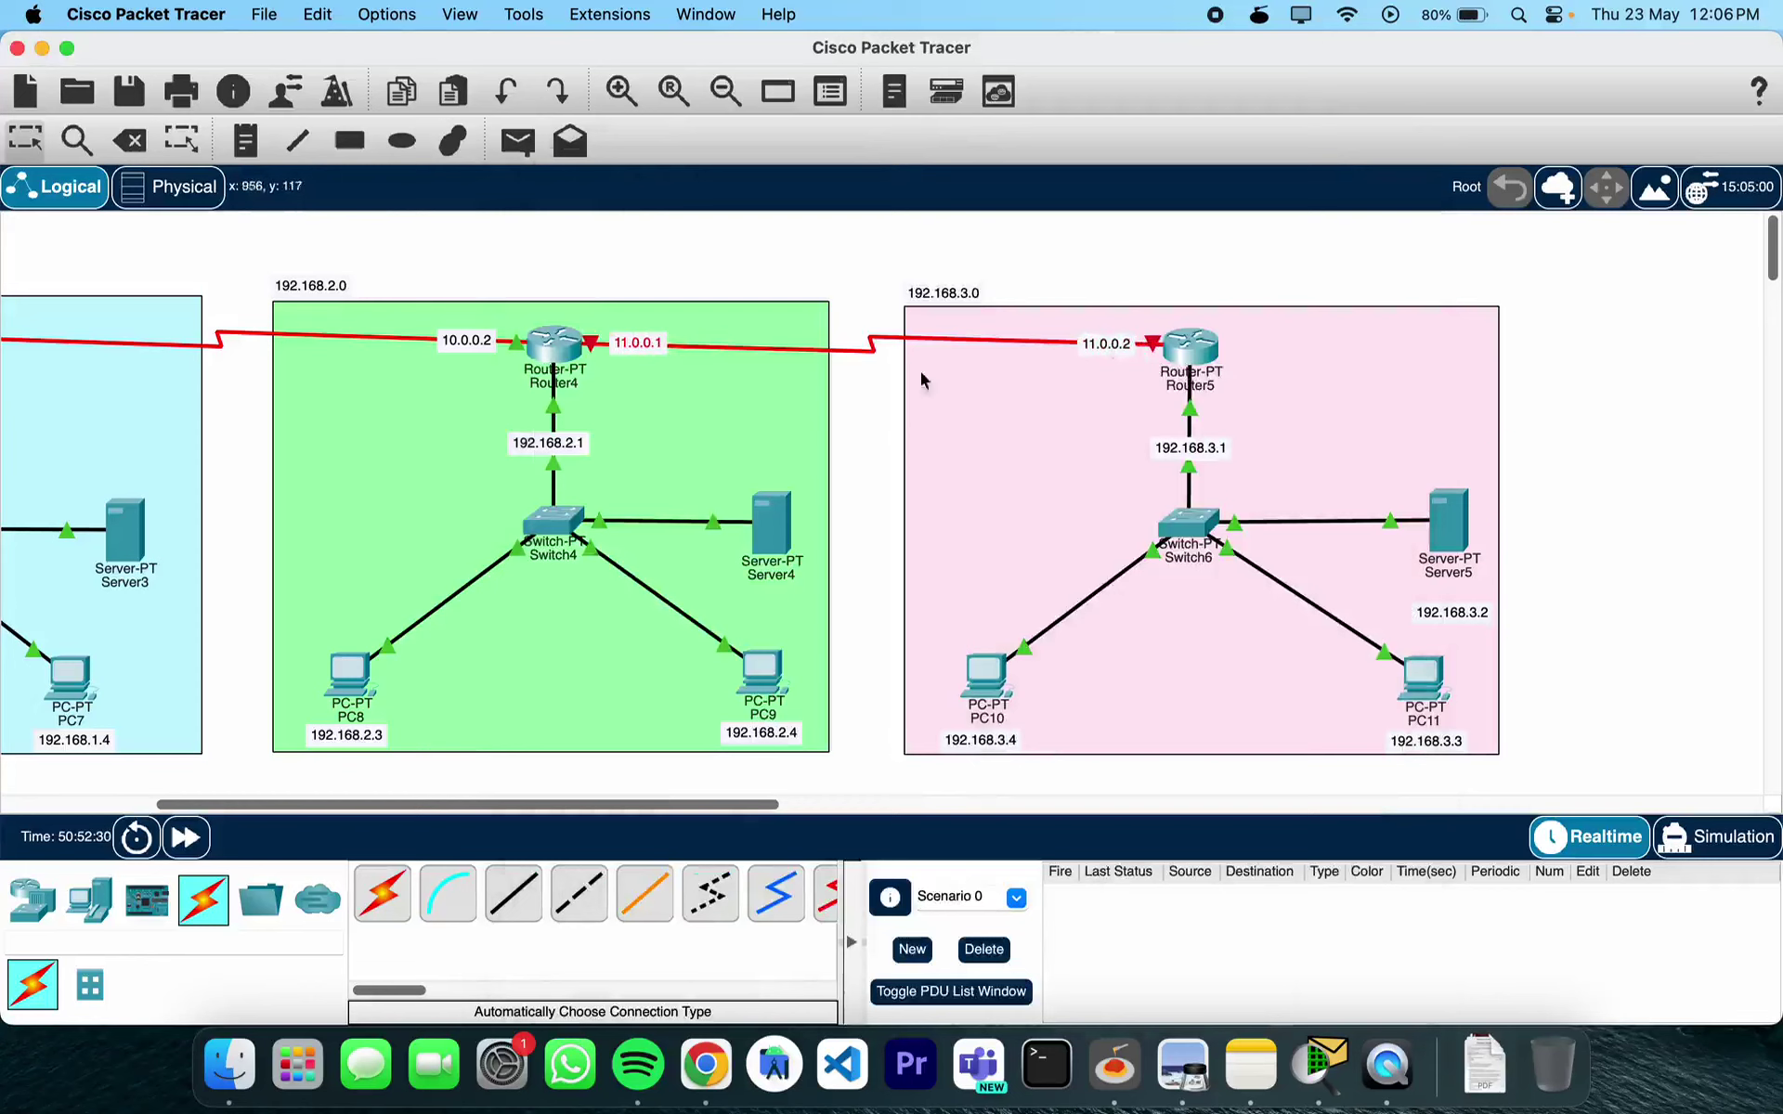
Set Router5's Serial2/0 interface to 11.0.0.2 with subnet mask 255.0.0.0 and turn the port on
{"action": "left_click", "coordinate": [1190, 349]}
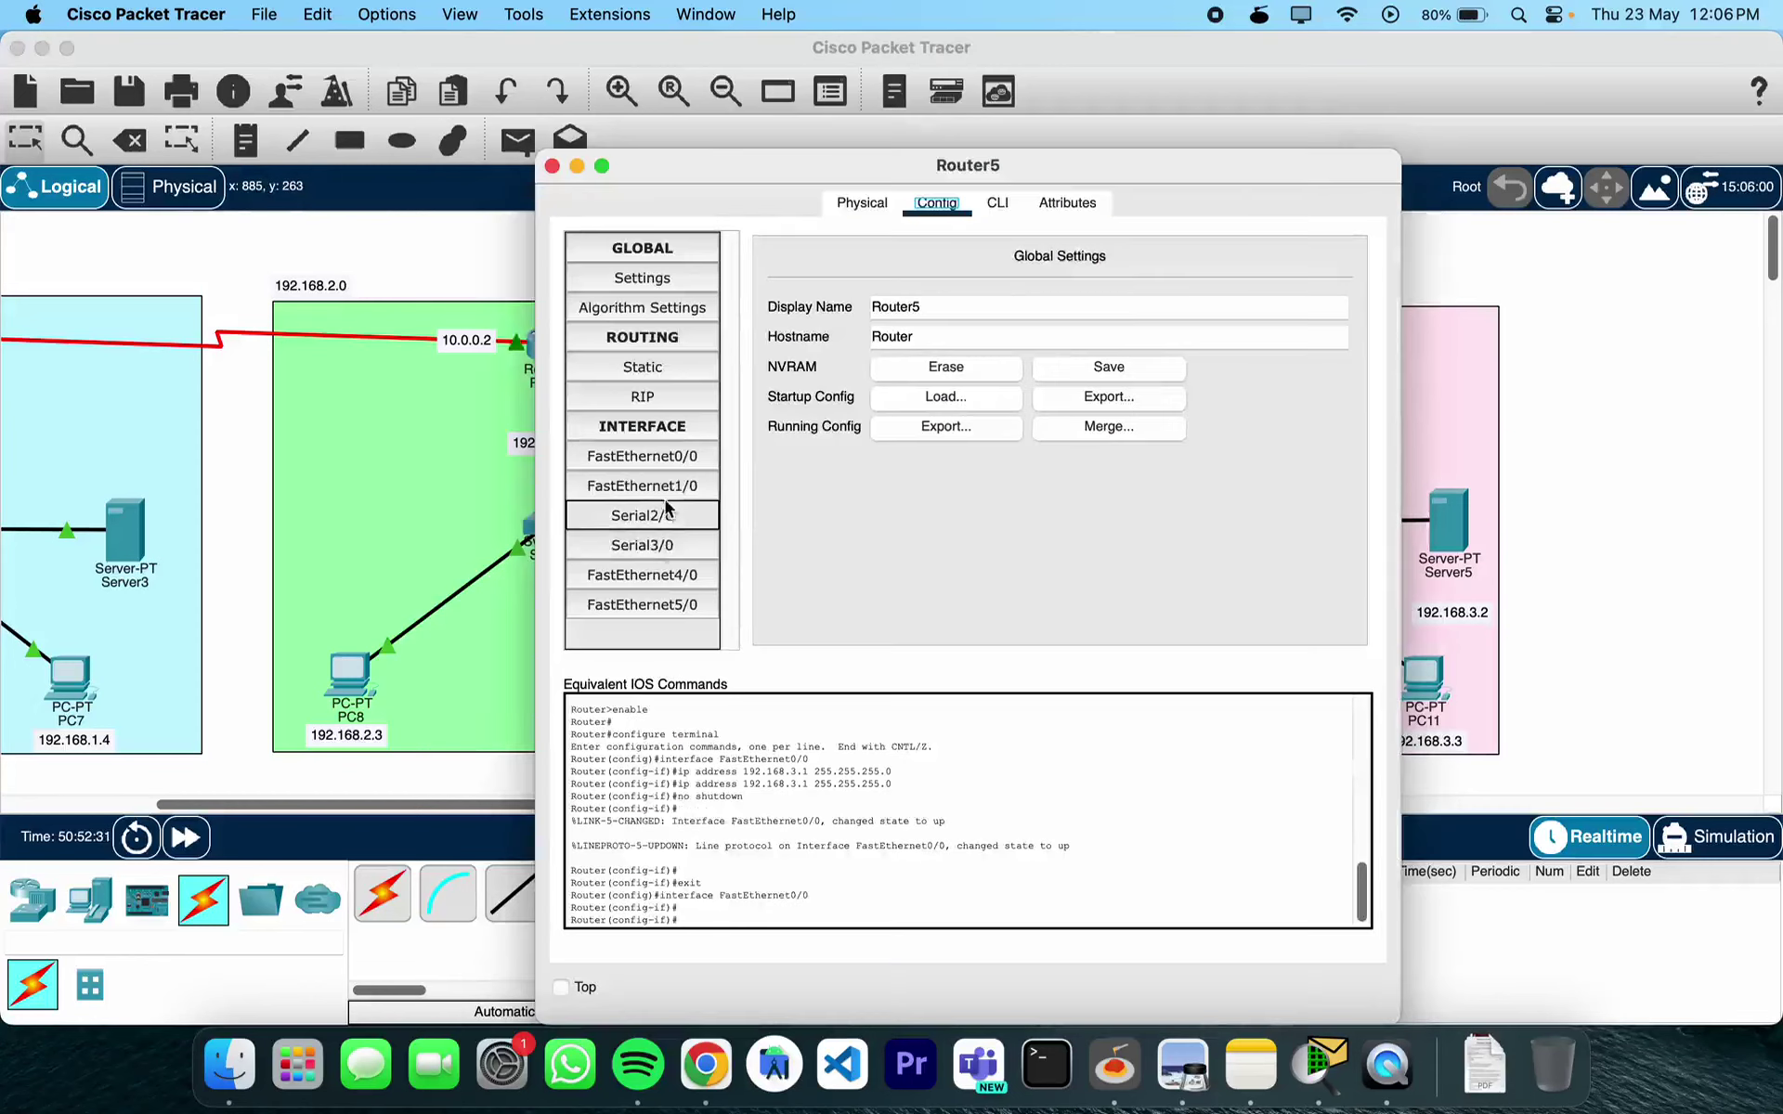
{"action": "left_click", "coordinate": [701, 515]}
{"action": "left_click", "coordinate": [1117, 415]}
{"action": "key", "text": "super+v"}
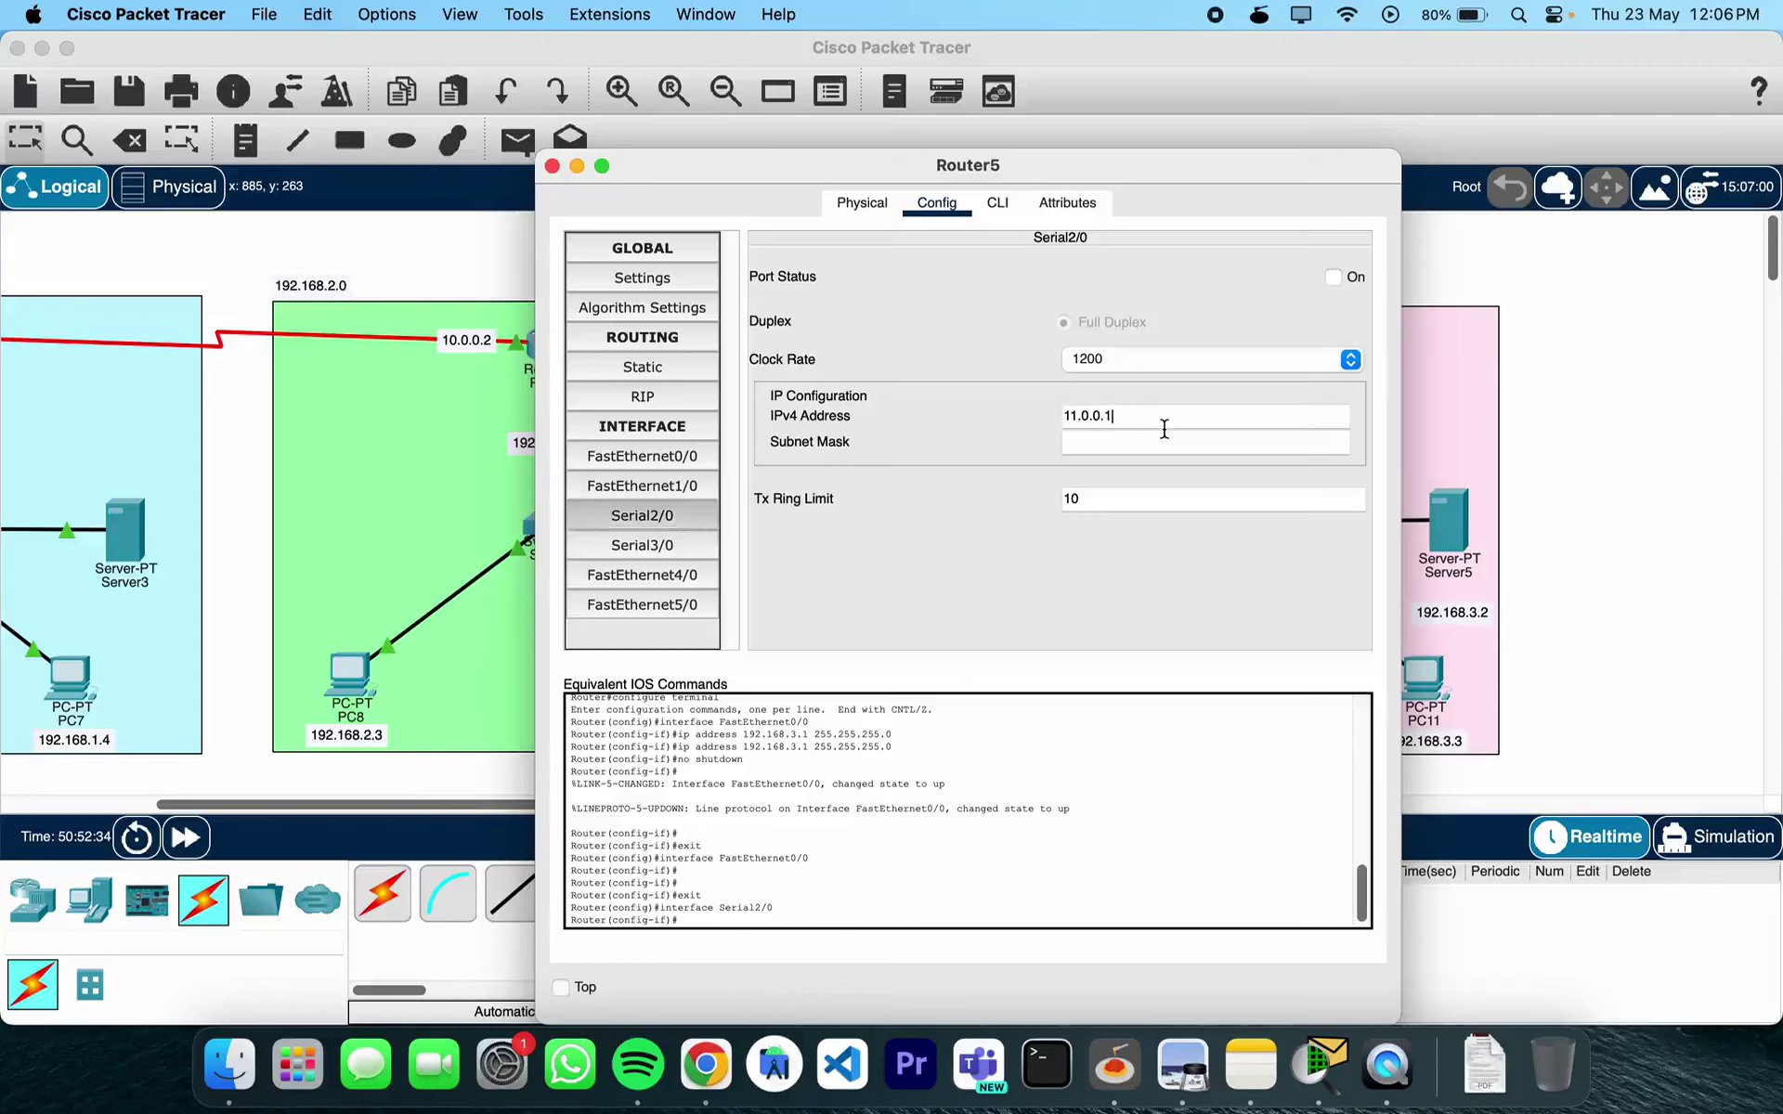
{"action": "left_click", "coordinate": [1159, 440]}
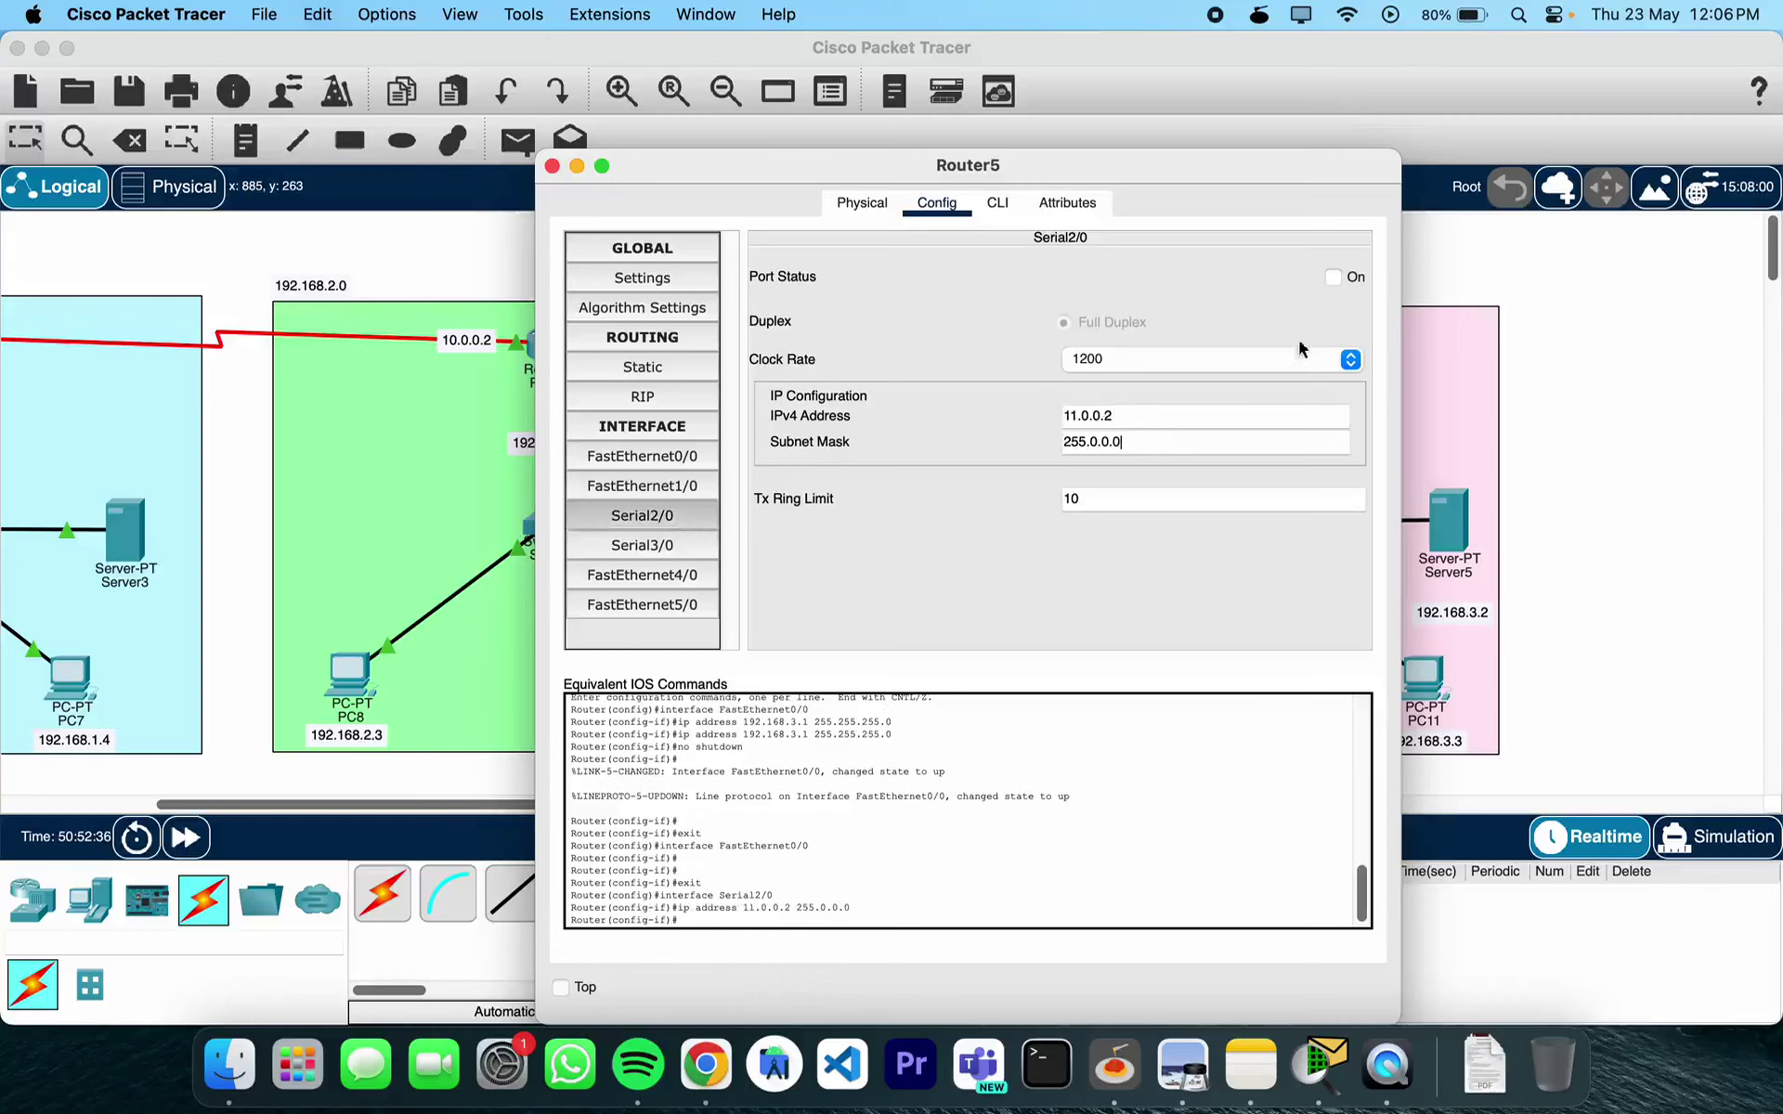
{"action": "left_click", "coordinate": [1333, 277]}
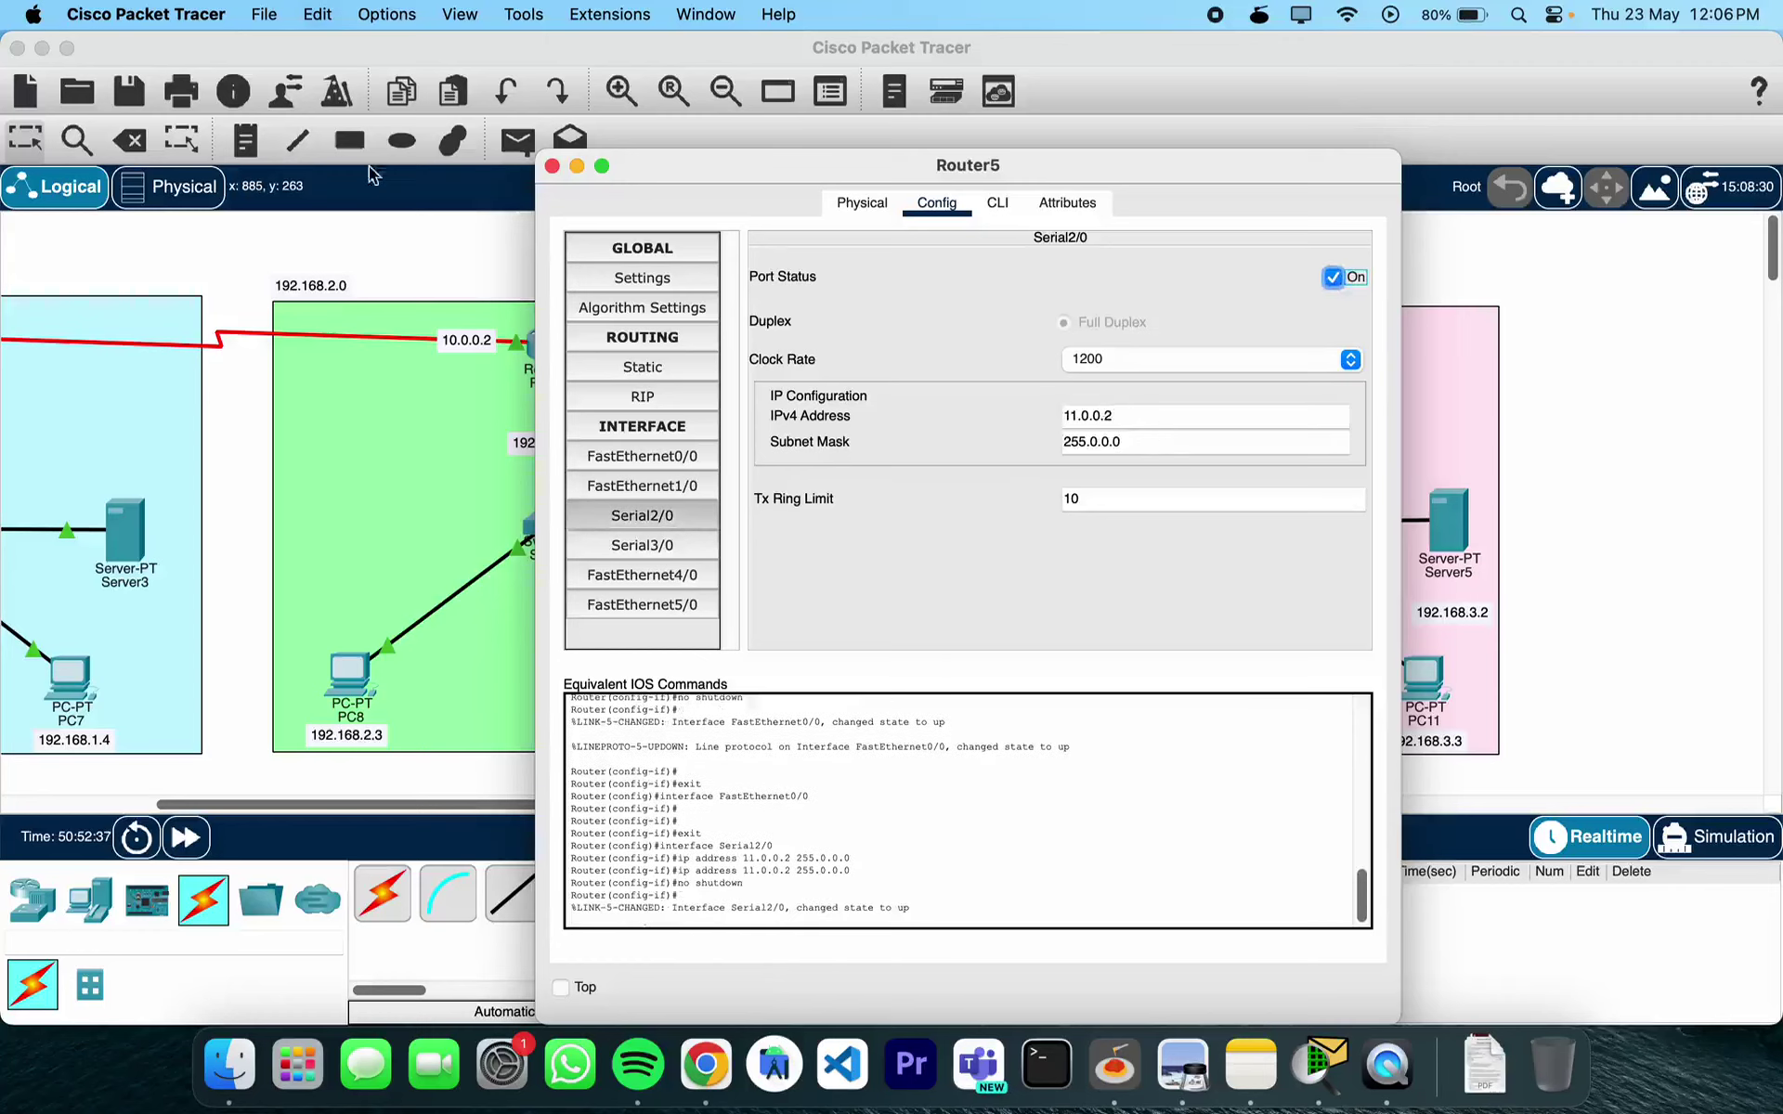
{"action": "left_click", "coordinate": [551, 166]}
Test connectivity inside the first two networks by sending simple PDUs from PC6 to PC7 and from PC8 to PC9
{"action": "scroll", "coordinate": [553, 461], "scroll_direction": "left", "scroll_amount": 5}
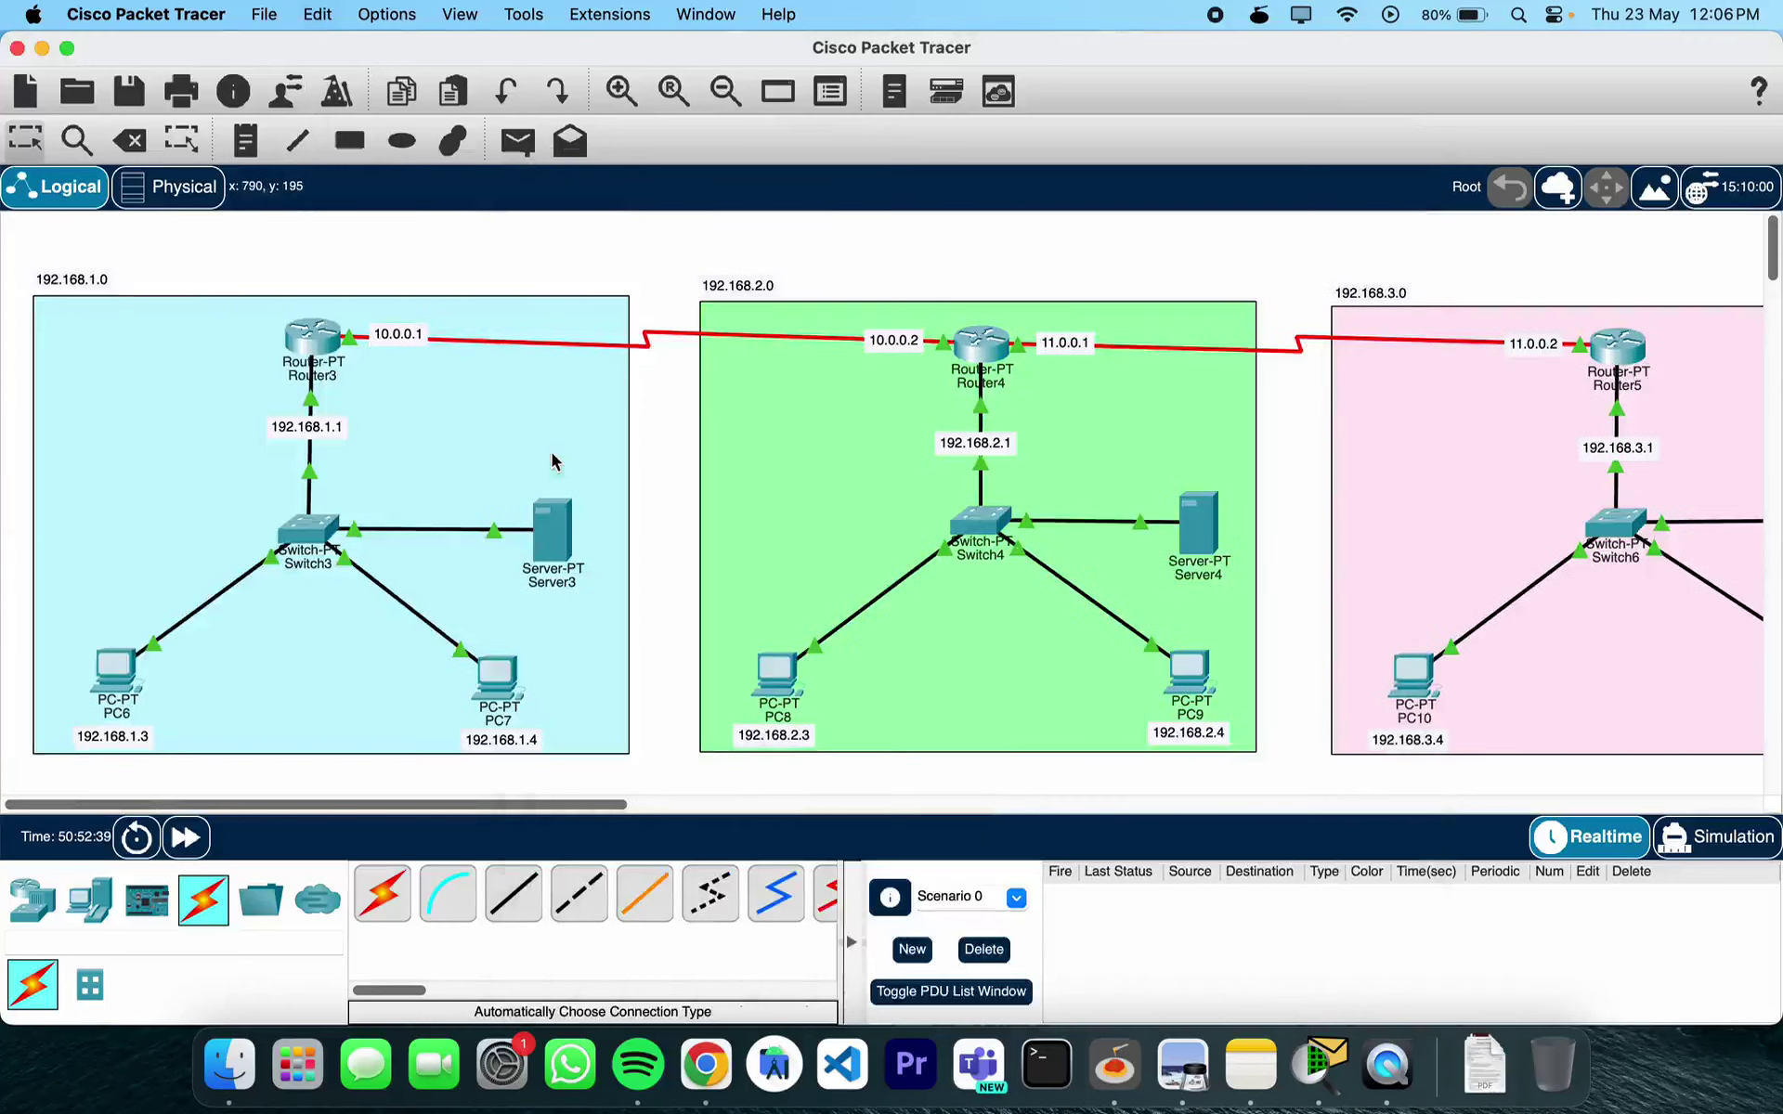
{"action": "left_click", "coordinate": [517, 140]}
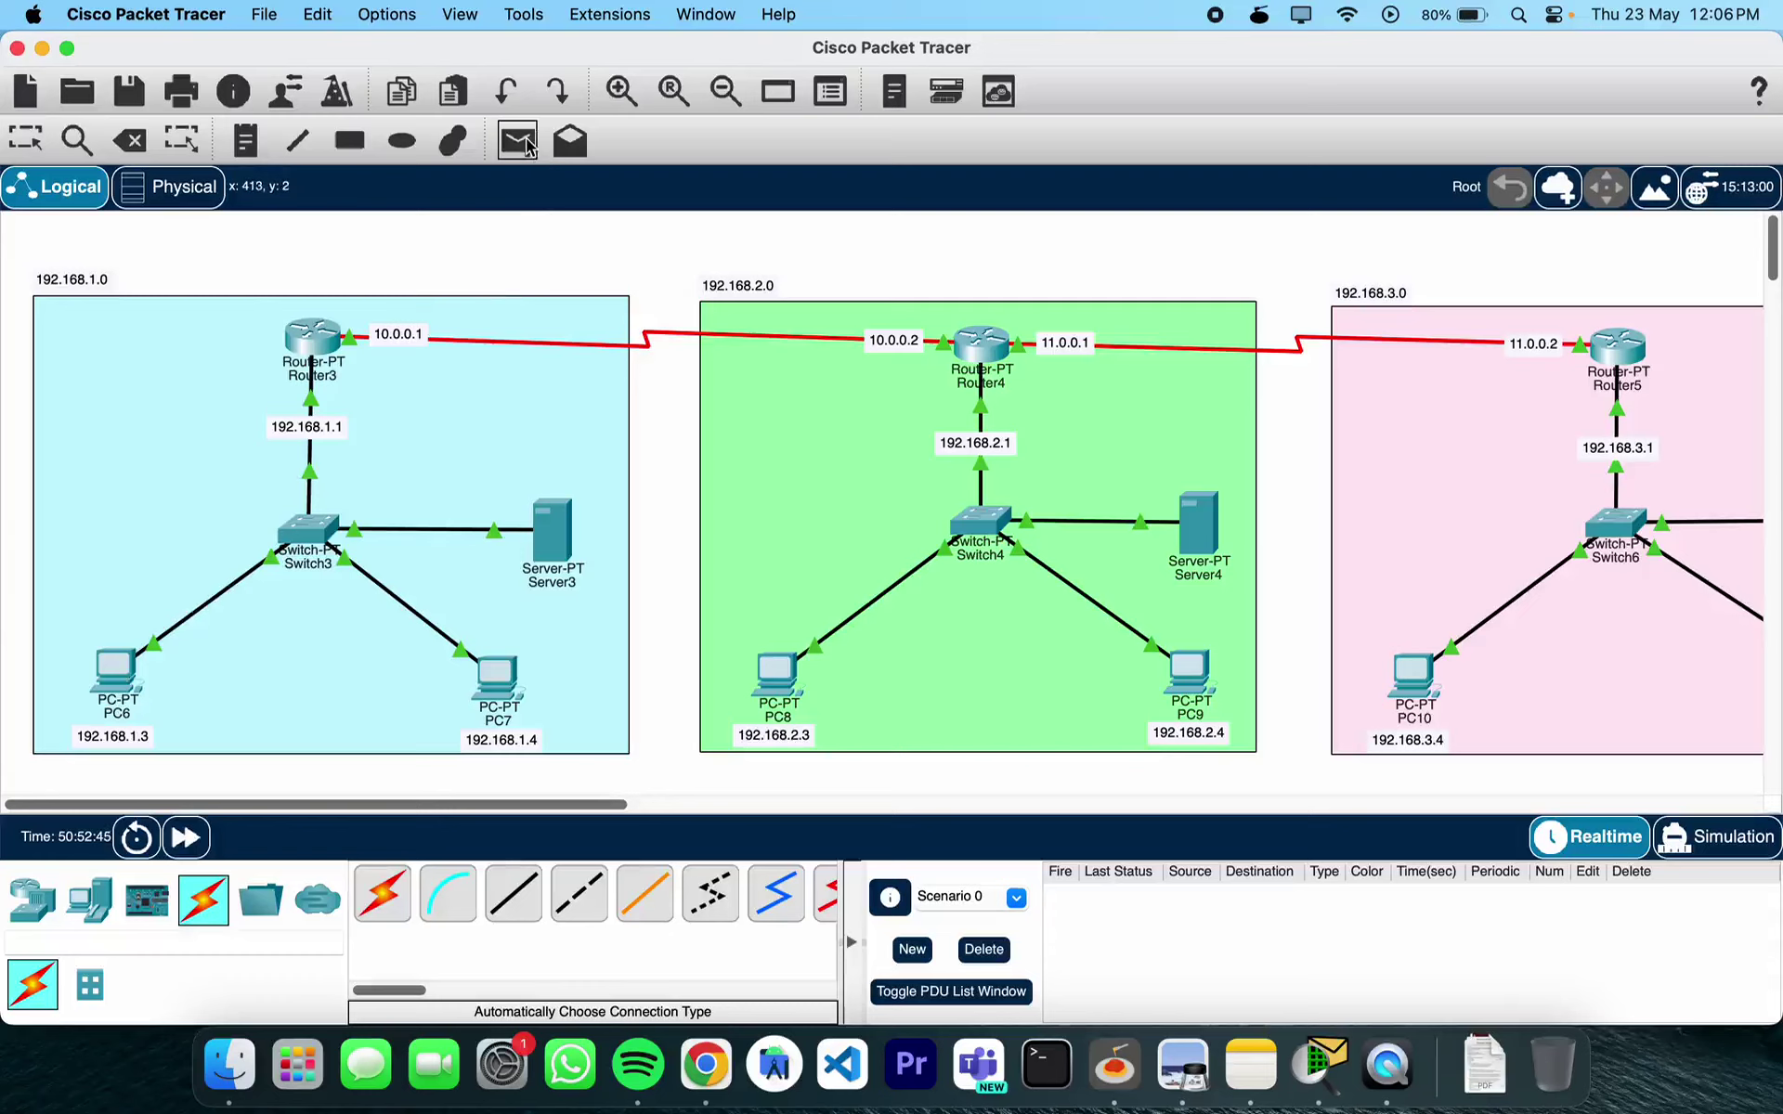
{"action": "left_click", "coordinate": [116, 666]}
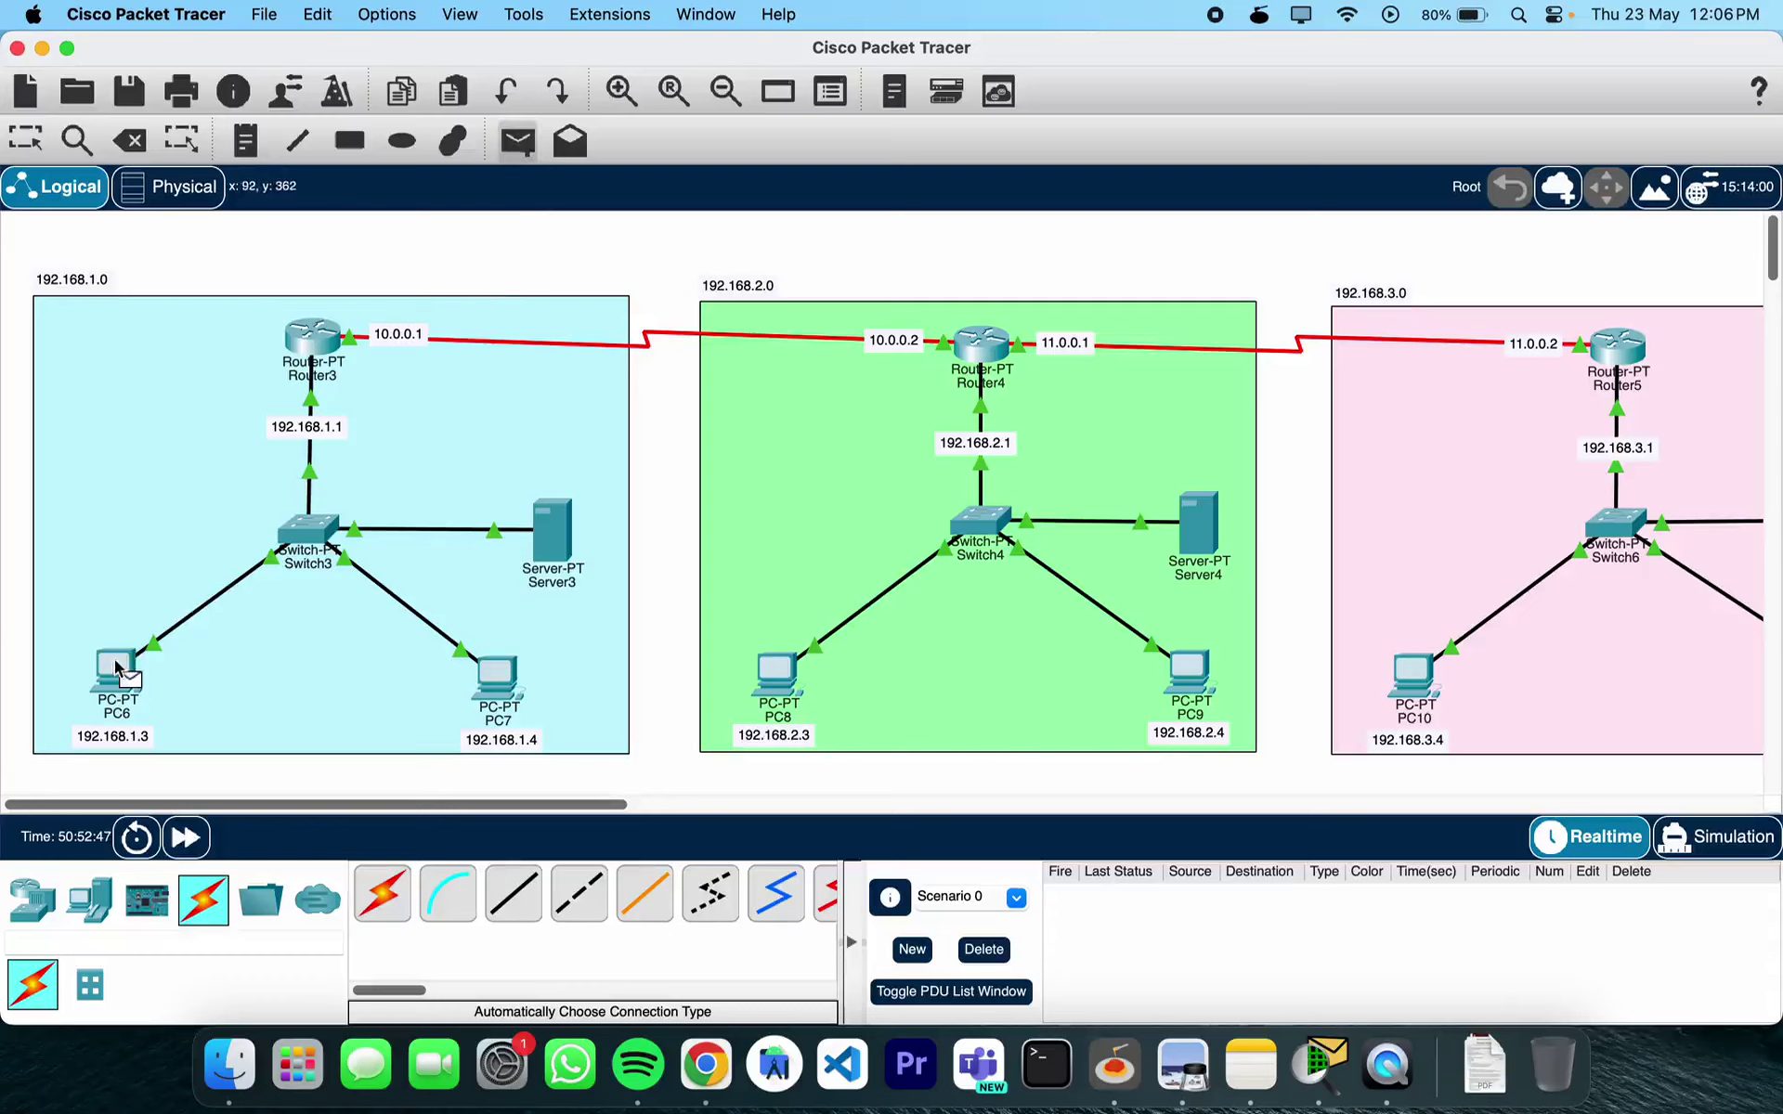
{"action": "left_click", "coordinate": [489, 681]}
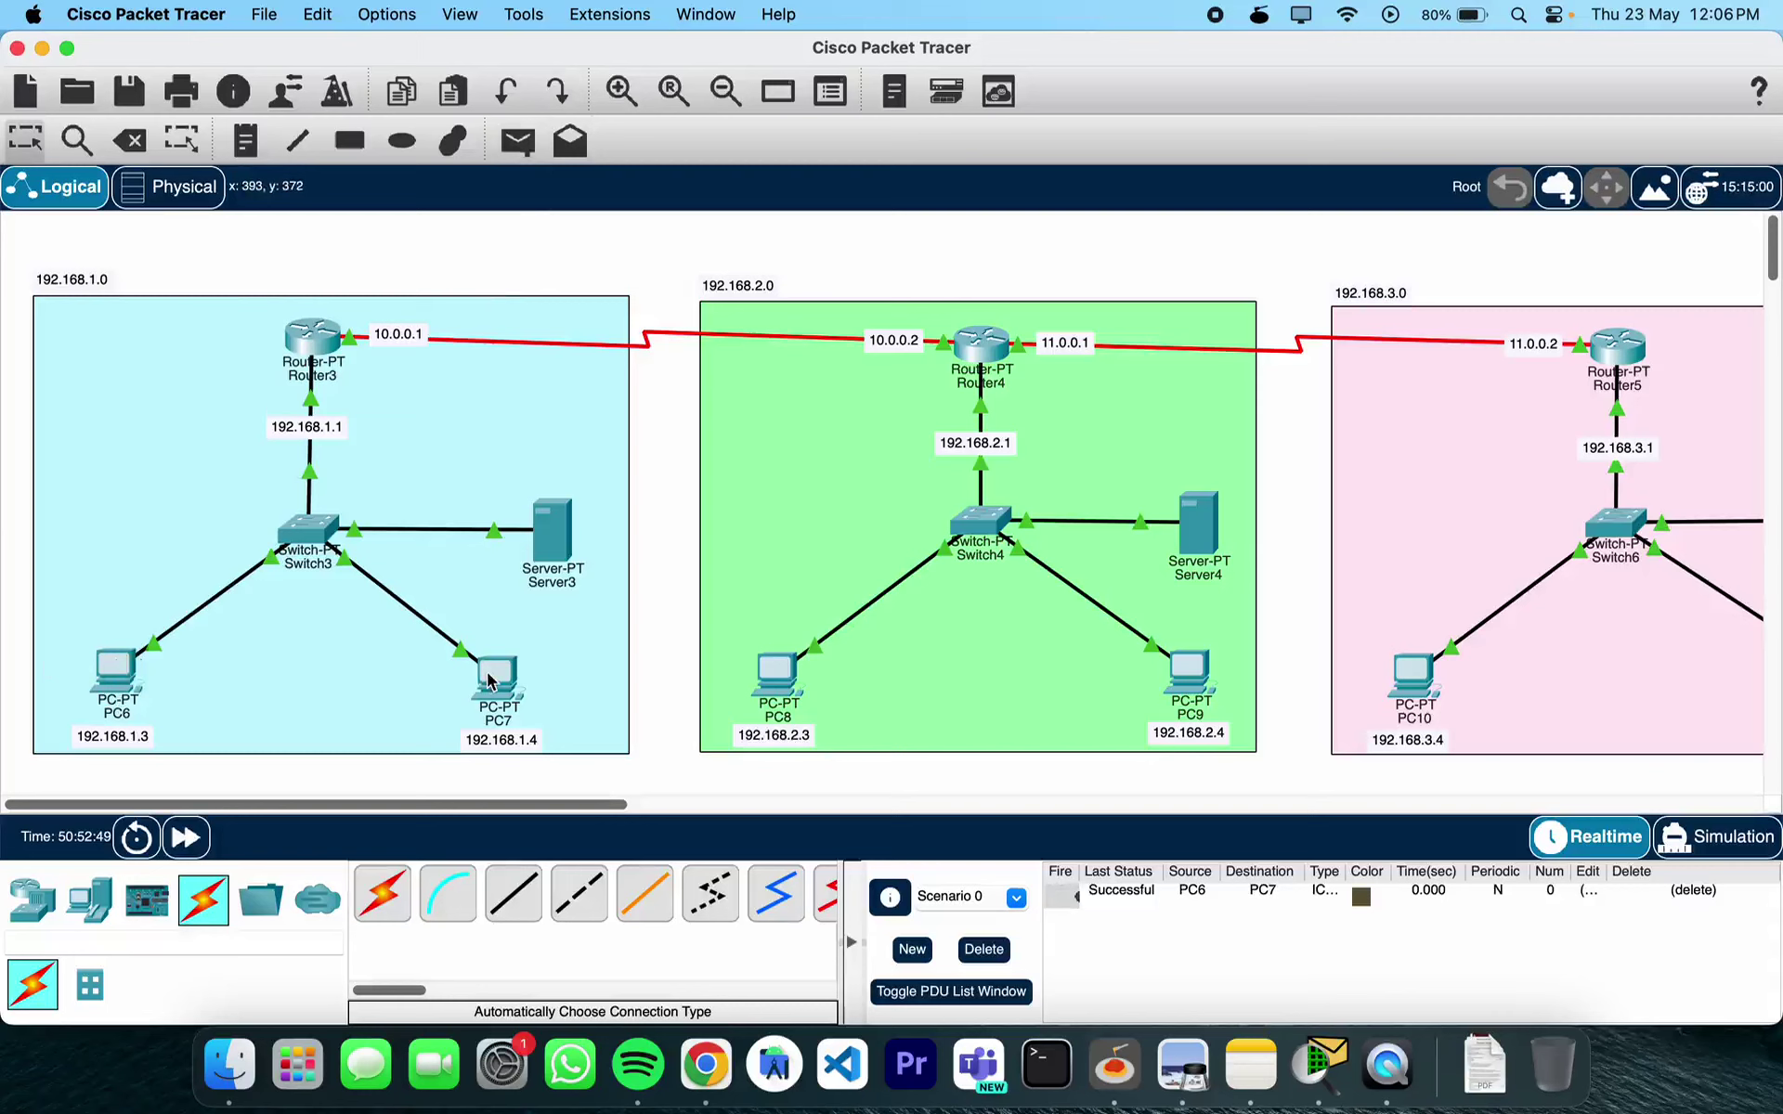
{"action": "left_click", "coordinate": [517, 140]}
{"action": "left_click", "coordinate": [778, 673]}
{"action": "left_click", "coordinate": [1199, 672]}
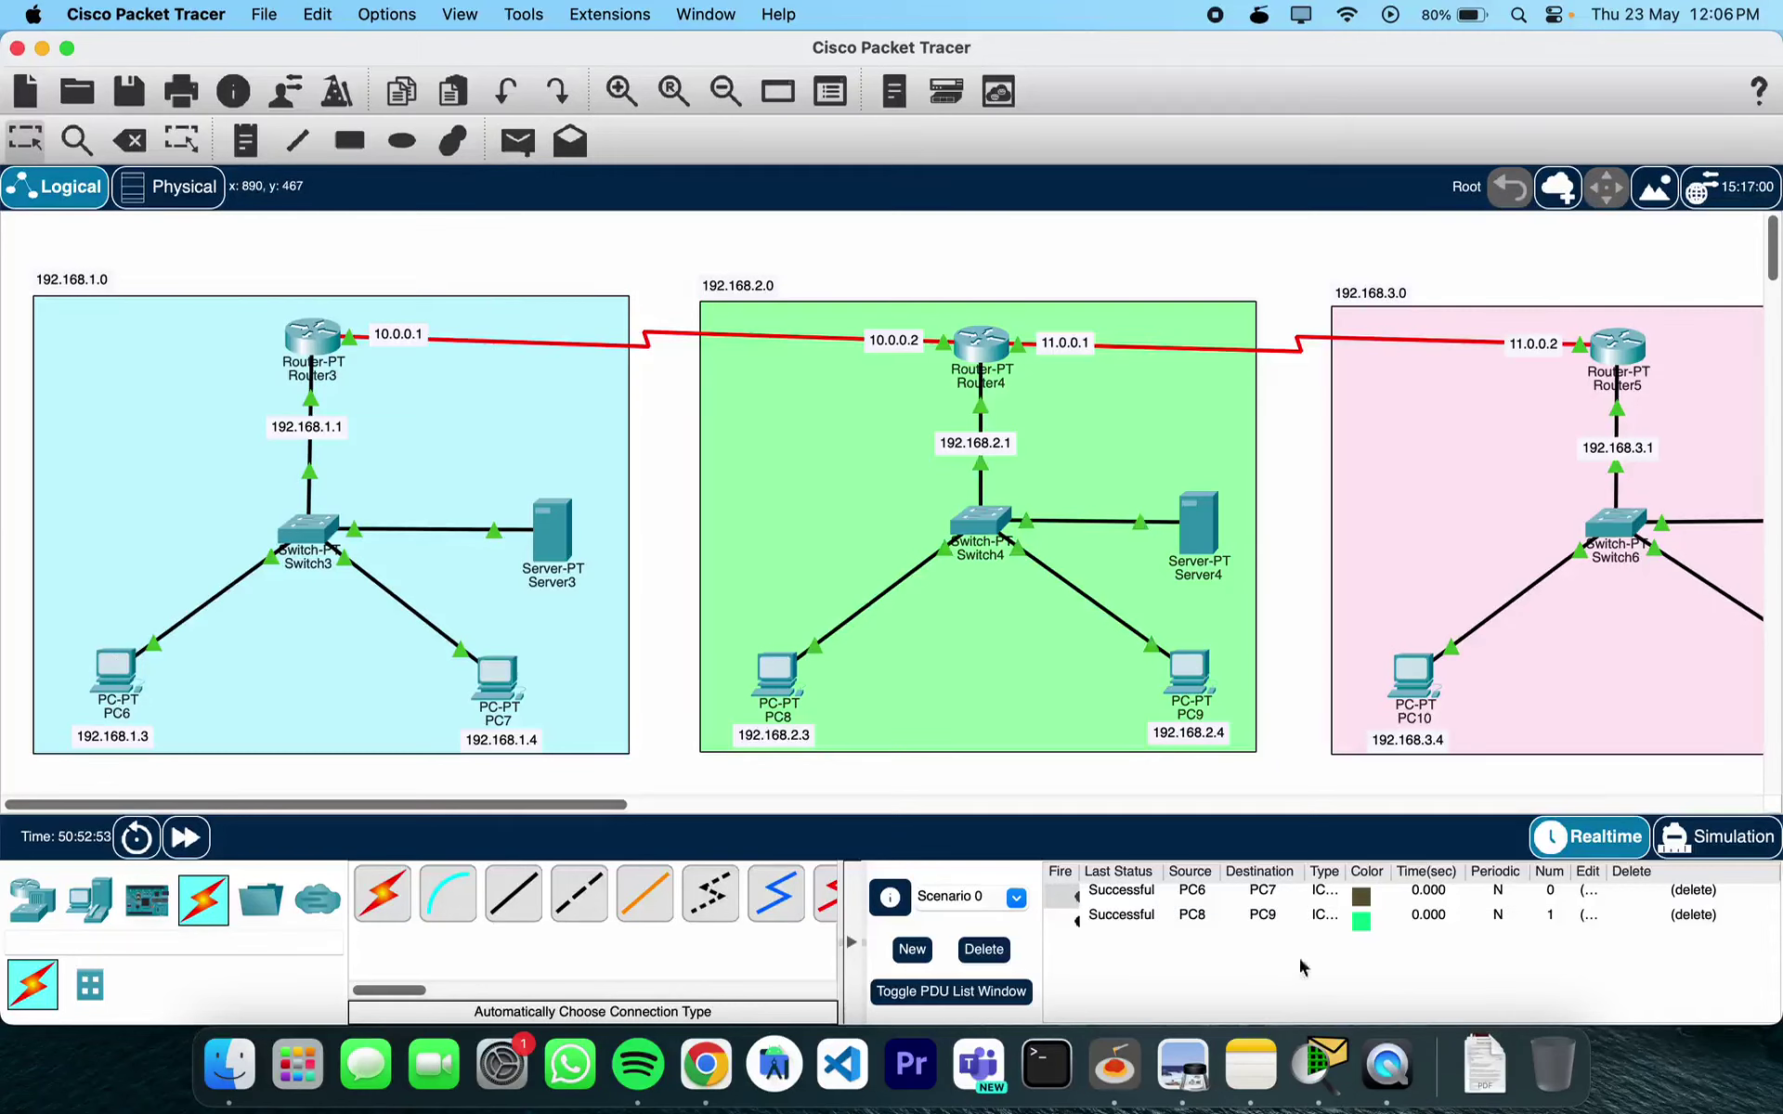
Test connectivity inside the 192.168.3.0 network by sending a simple PDU from PC10 to PC11
{"action": "left_click", "coordinate": [517, 141]}
{"action": "left_click", "coordinate": [1428, 676]}
{"action": "left_click_drag", "start_coordinate": [515, 815], "coordinate": [719, 815]}
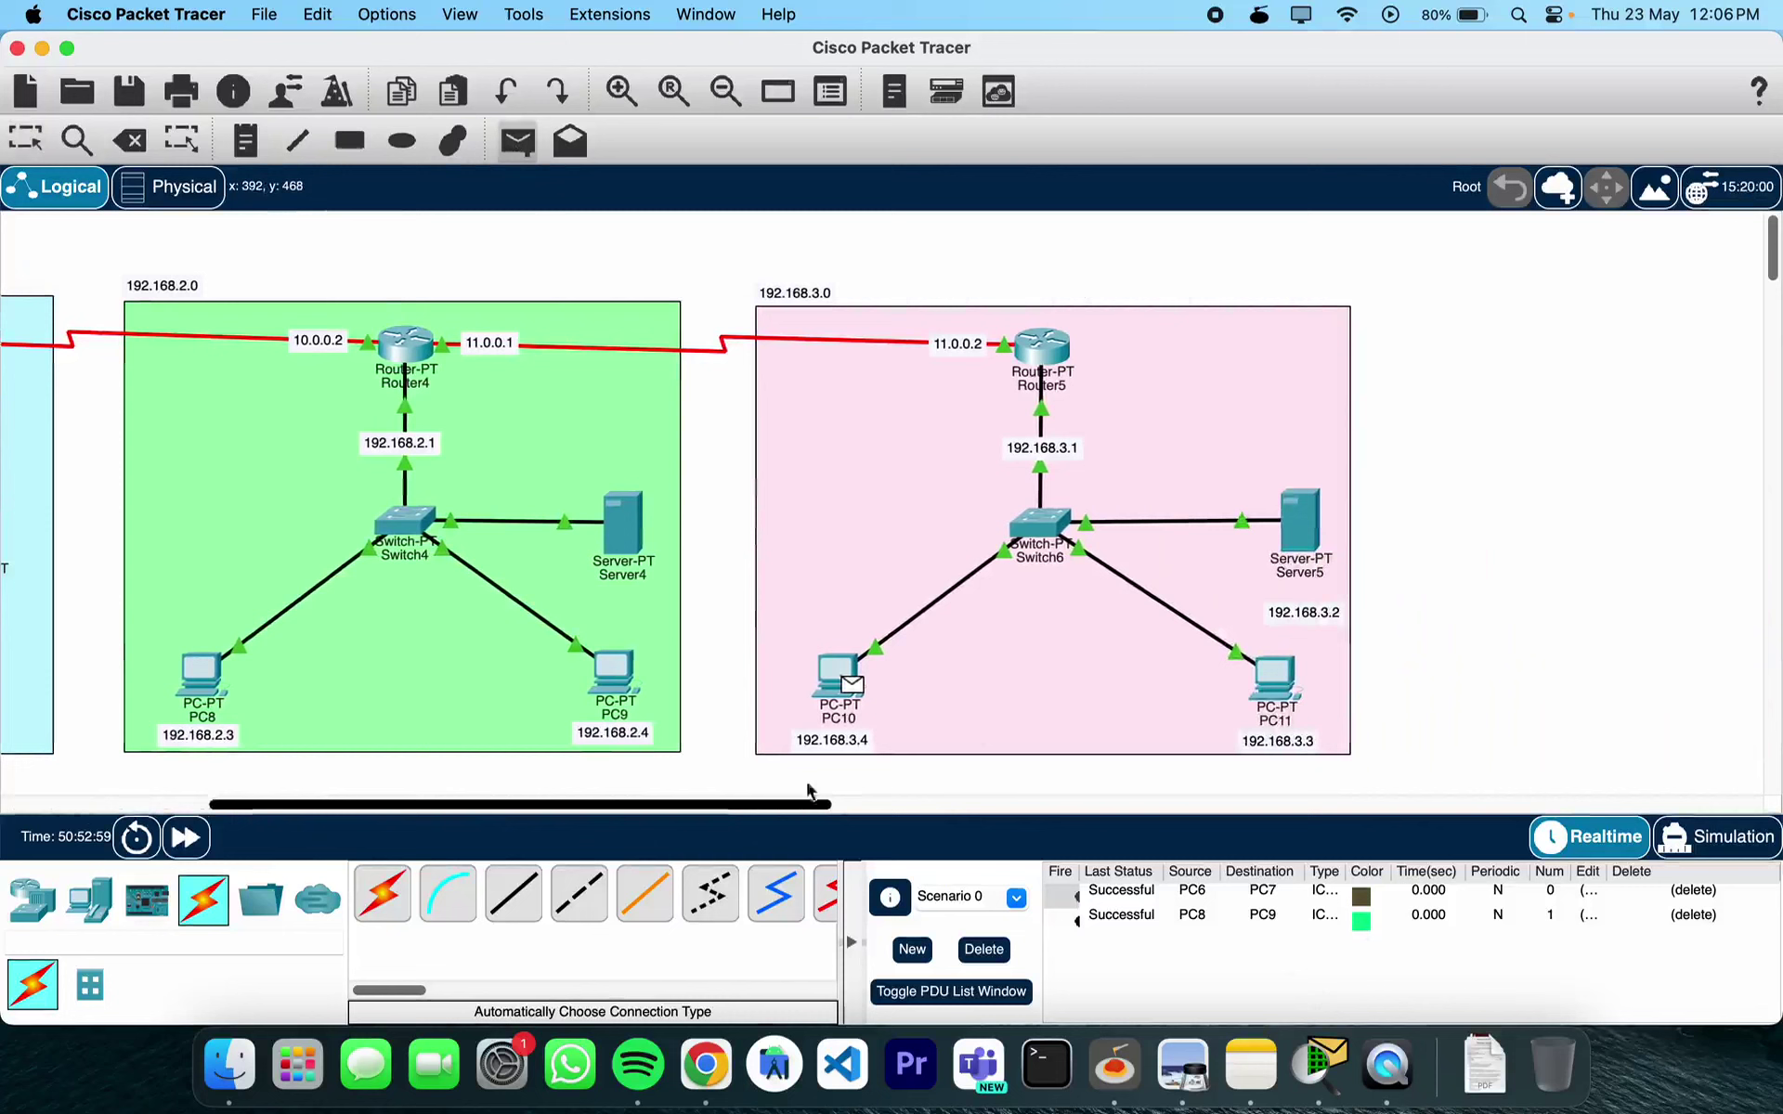
{"action": "left_click", "coordinate": [1284, 673]}
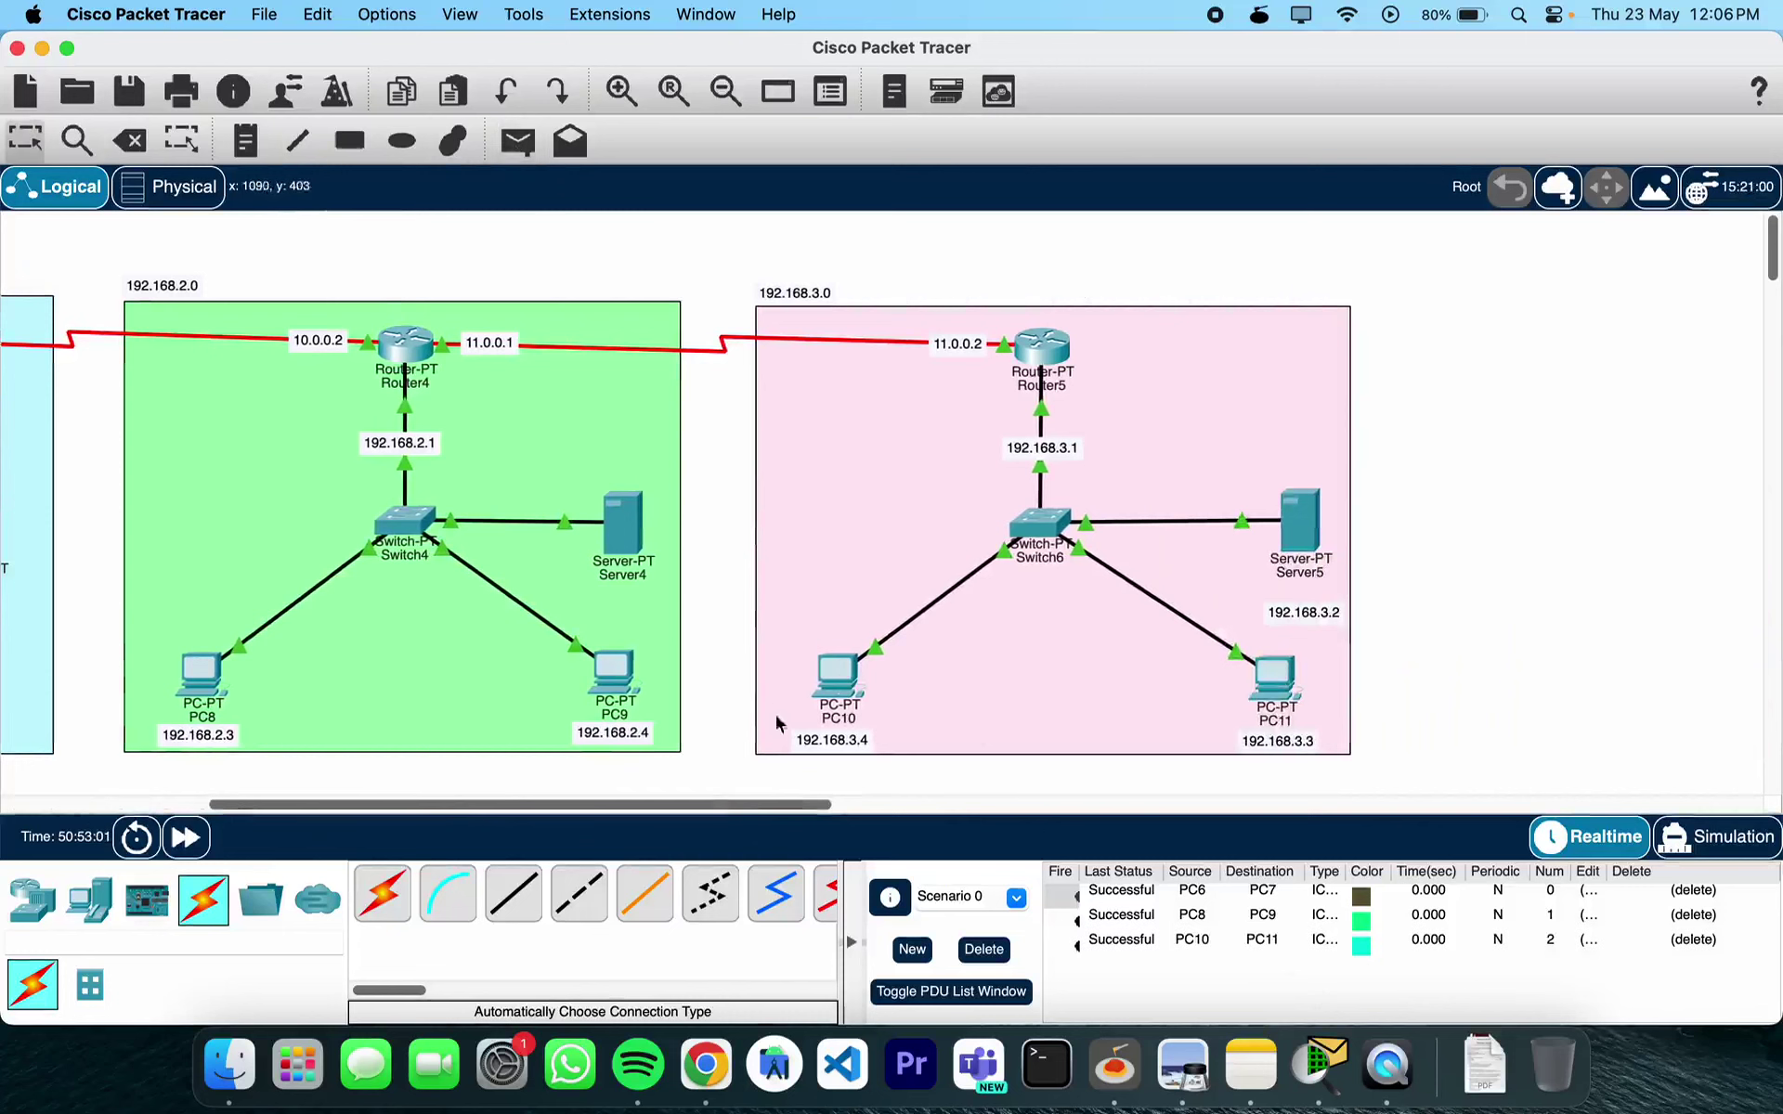
Test connectivity between networks by sending simple PDUs from PC6 to PC8, and delete the scenario to clear the PDU list
{"action": "scroll", "coordinate": [694, 778], "scroll_direction": "left", "scroll_amount": 5}
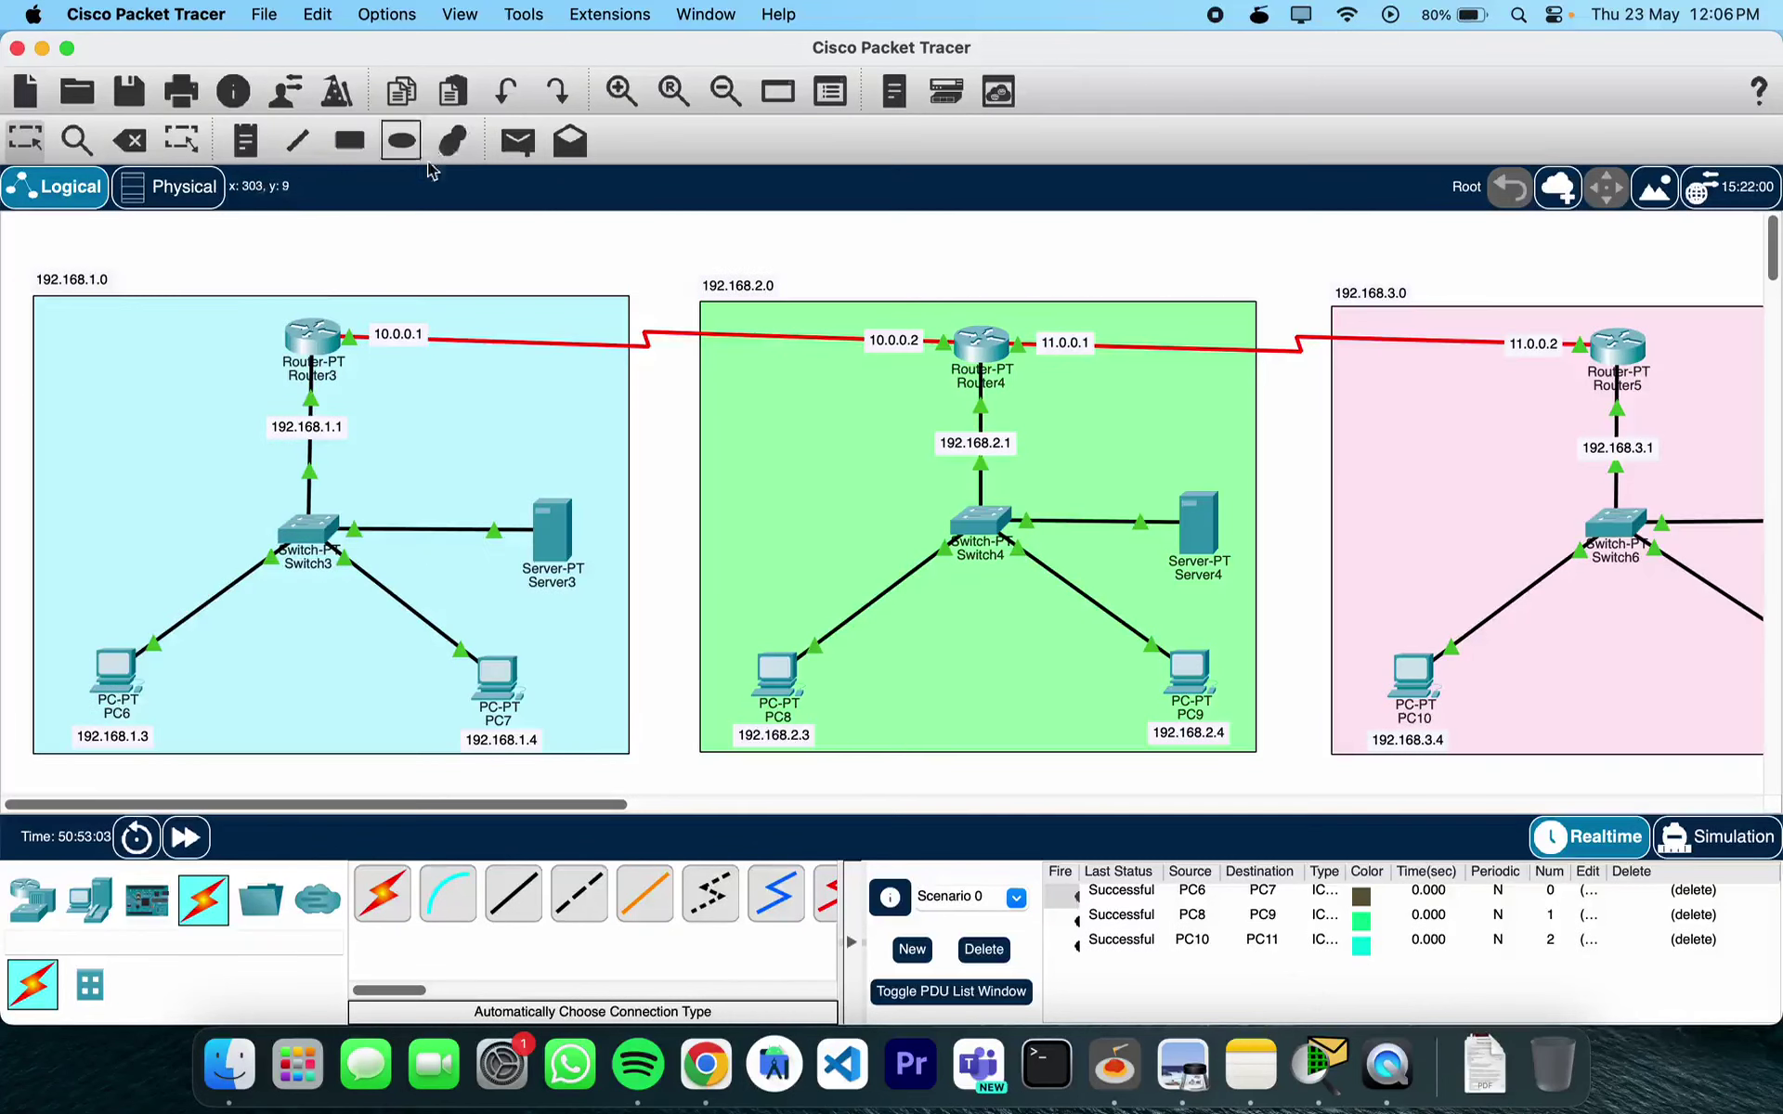
{"action": "left_click", "coordinate": [523, 147]}
{"action": "left_click", "coordinate": [114, 662]}
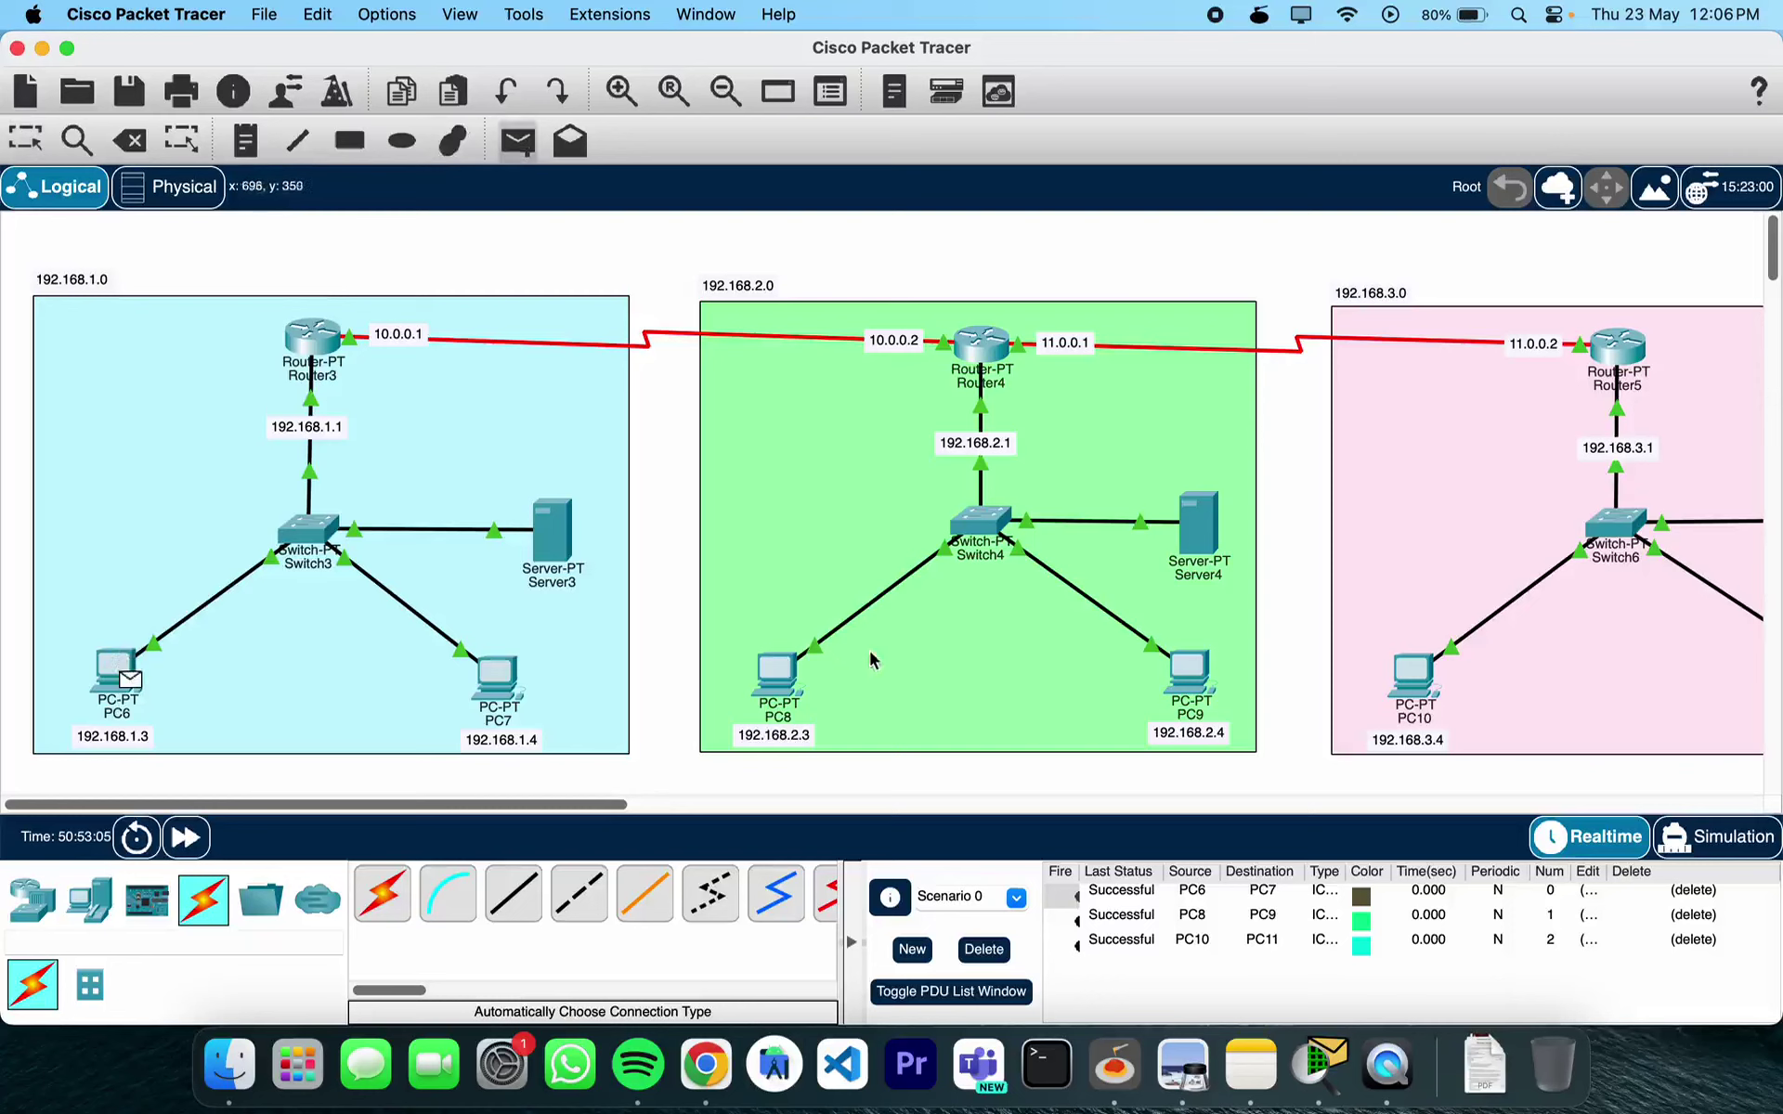
{"action": "left_click", "coordinate": [773, 669]}
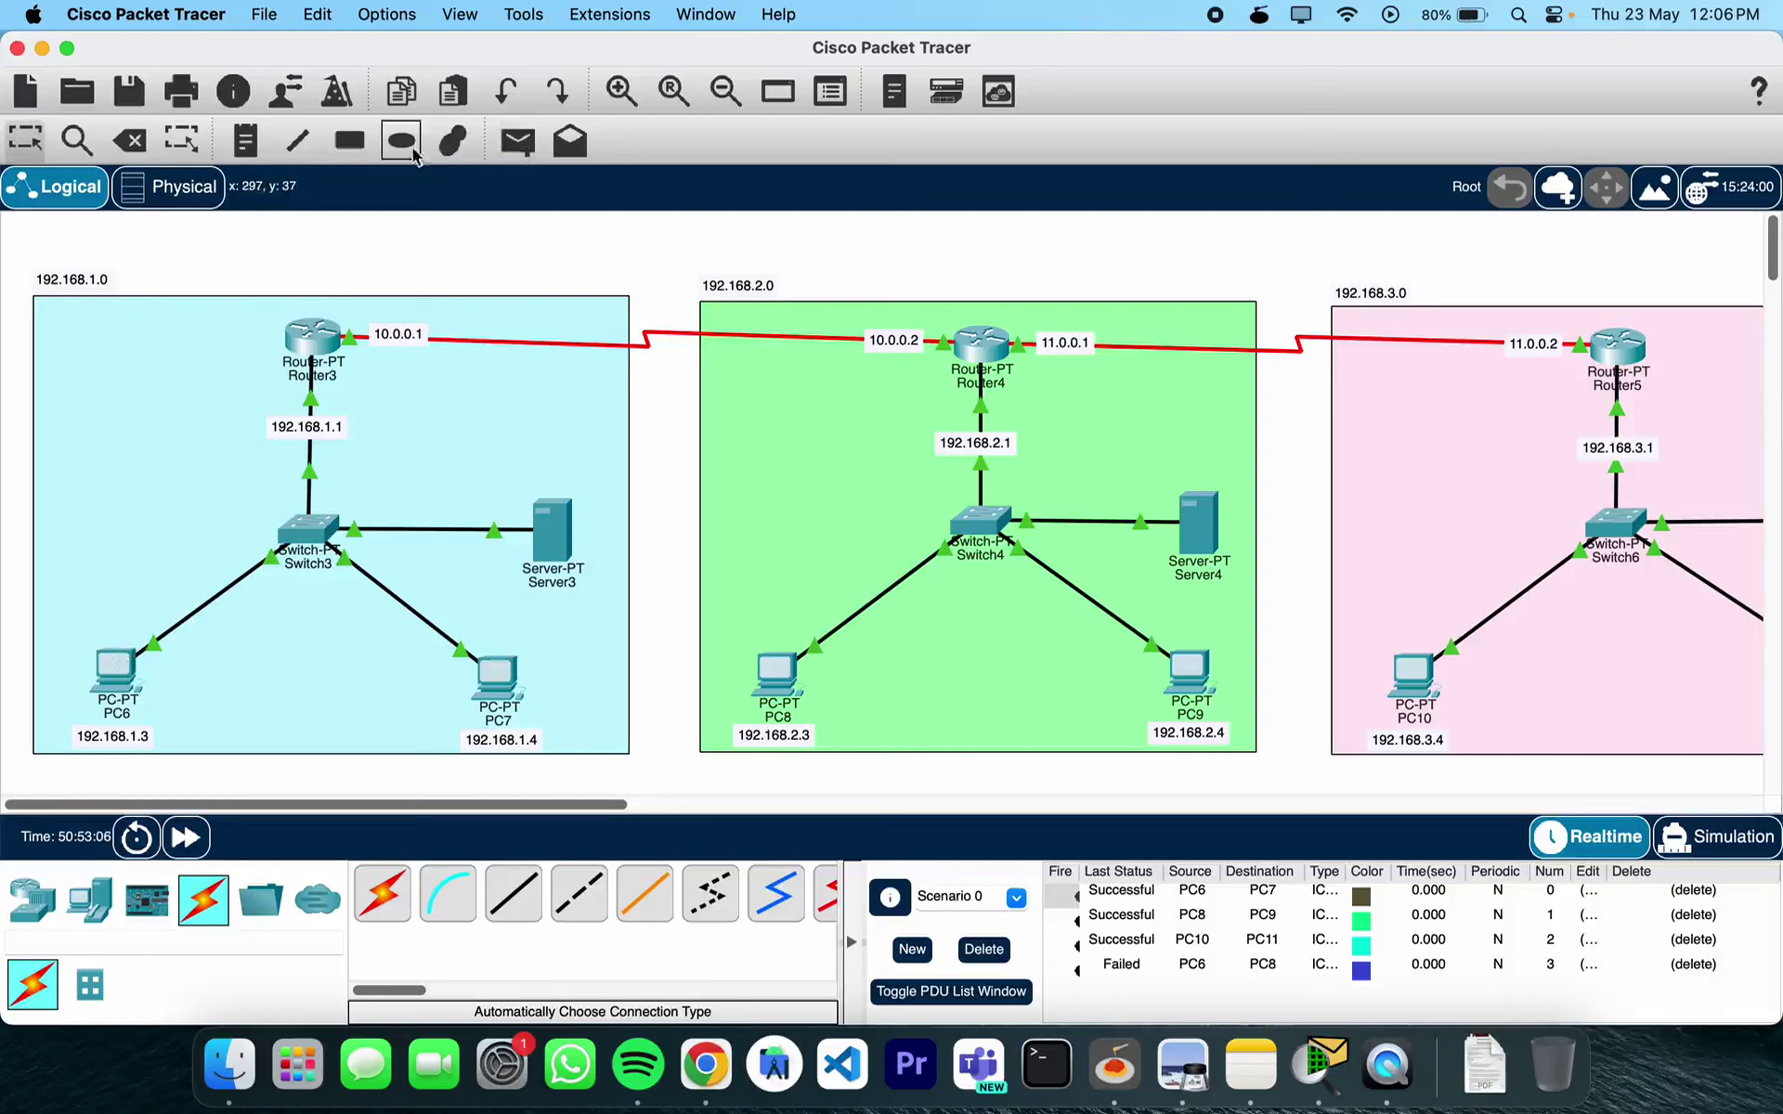
{"action": "left_click", "coordinate": [523, 147]}
{"action": "left_click", "coordinate": [116, 667]}
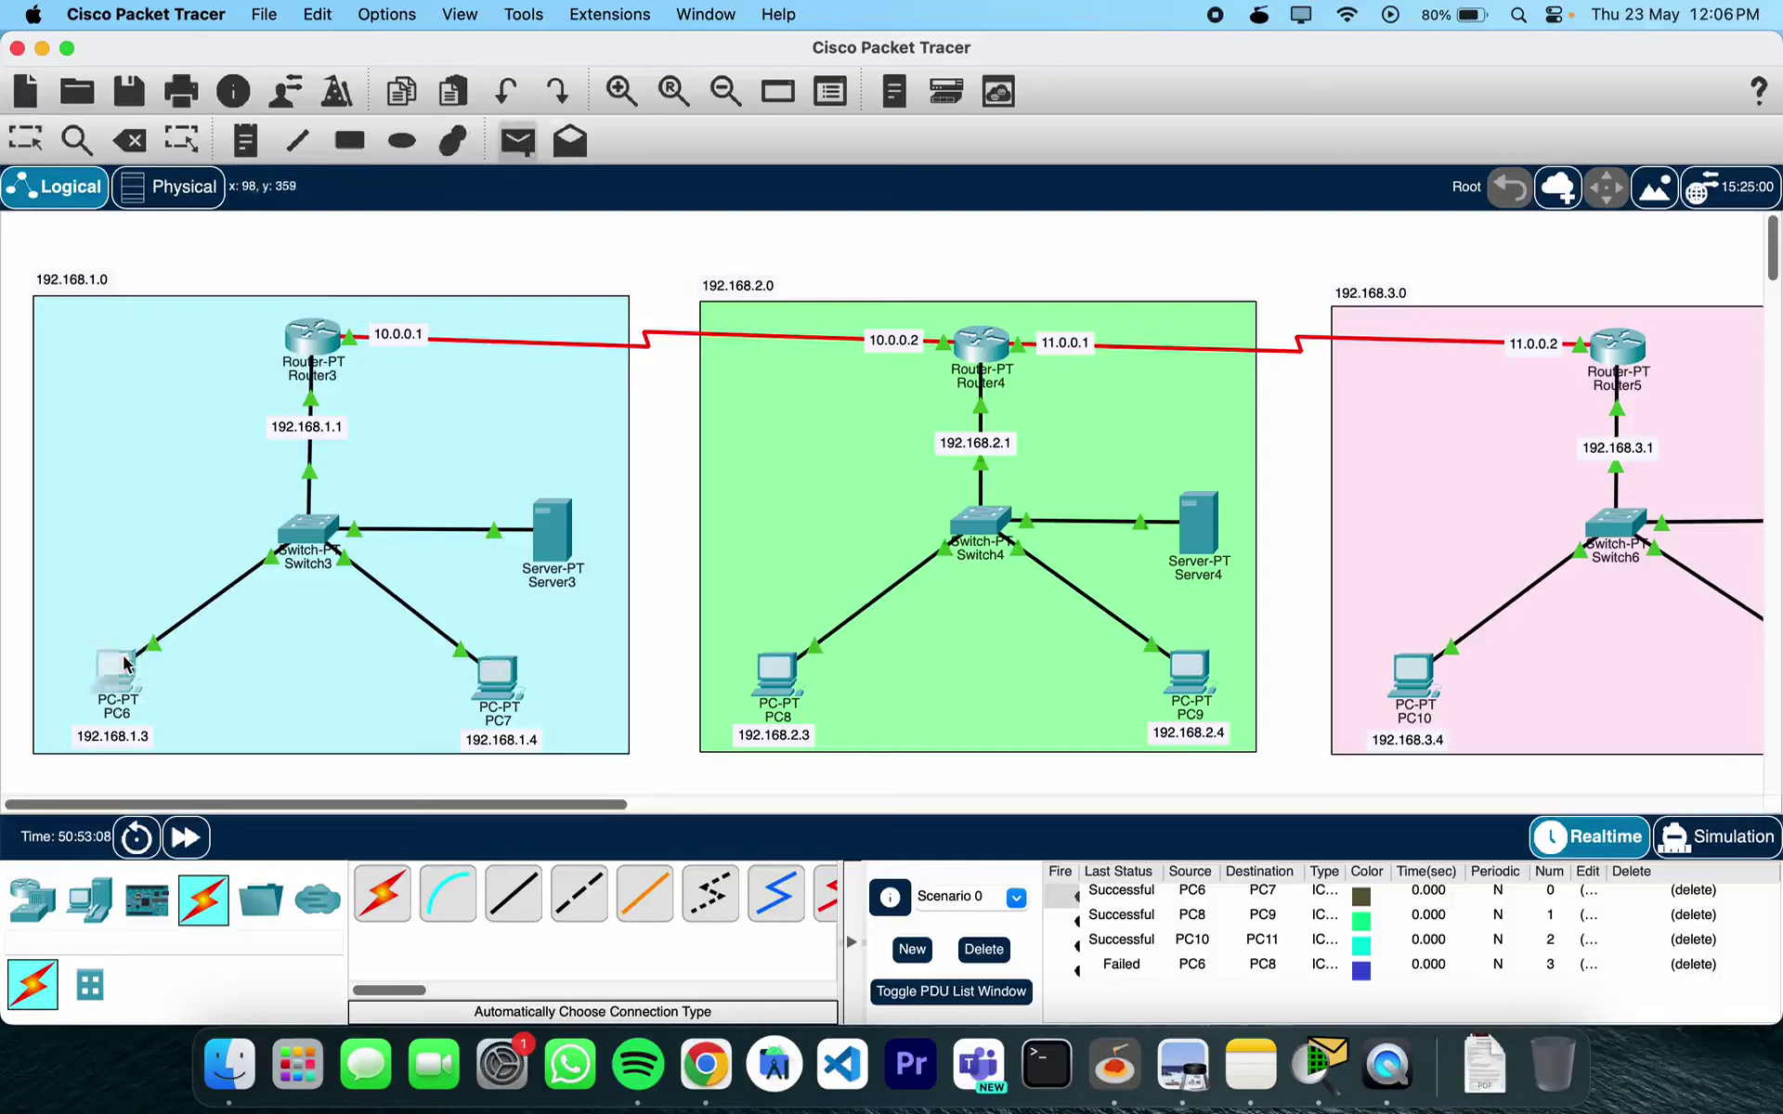
{"action": "left_click", "coordinate": [770, 673]}
{"action": "left_click", "coordinate": [983, 949]}
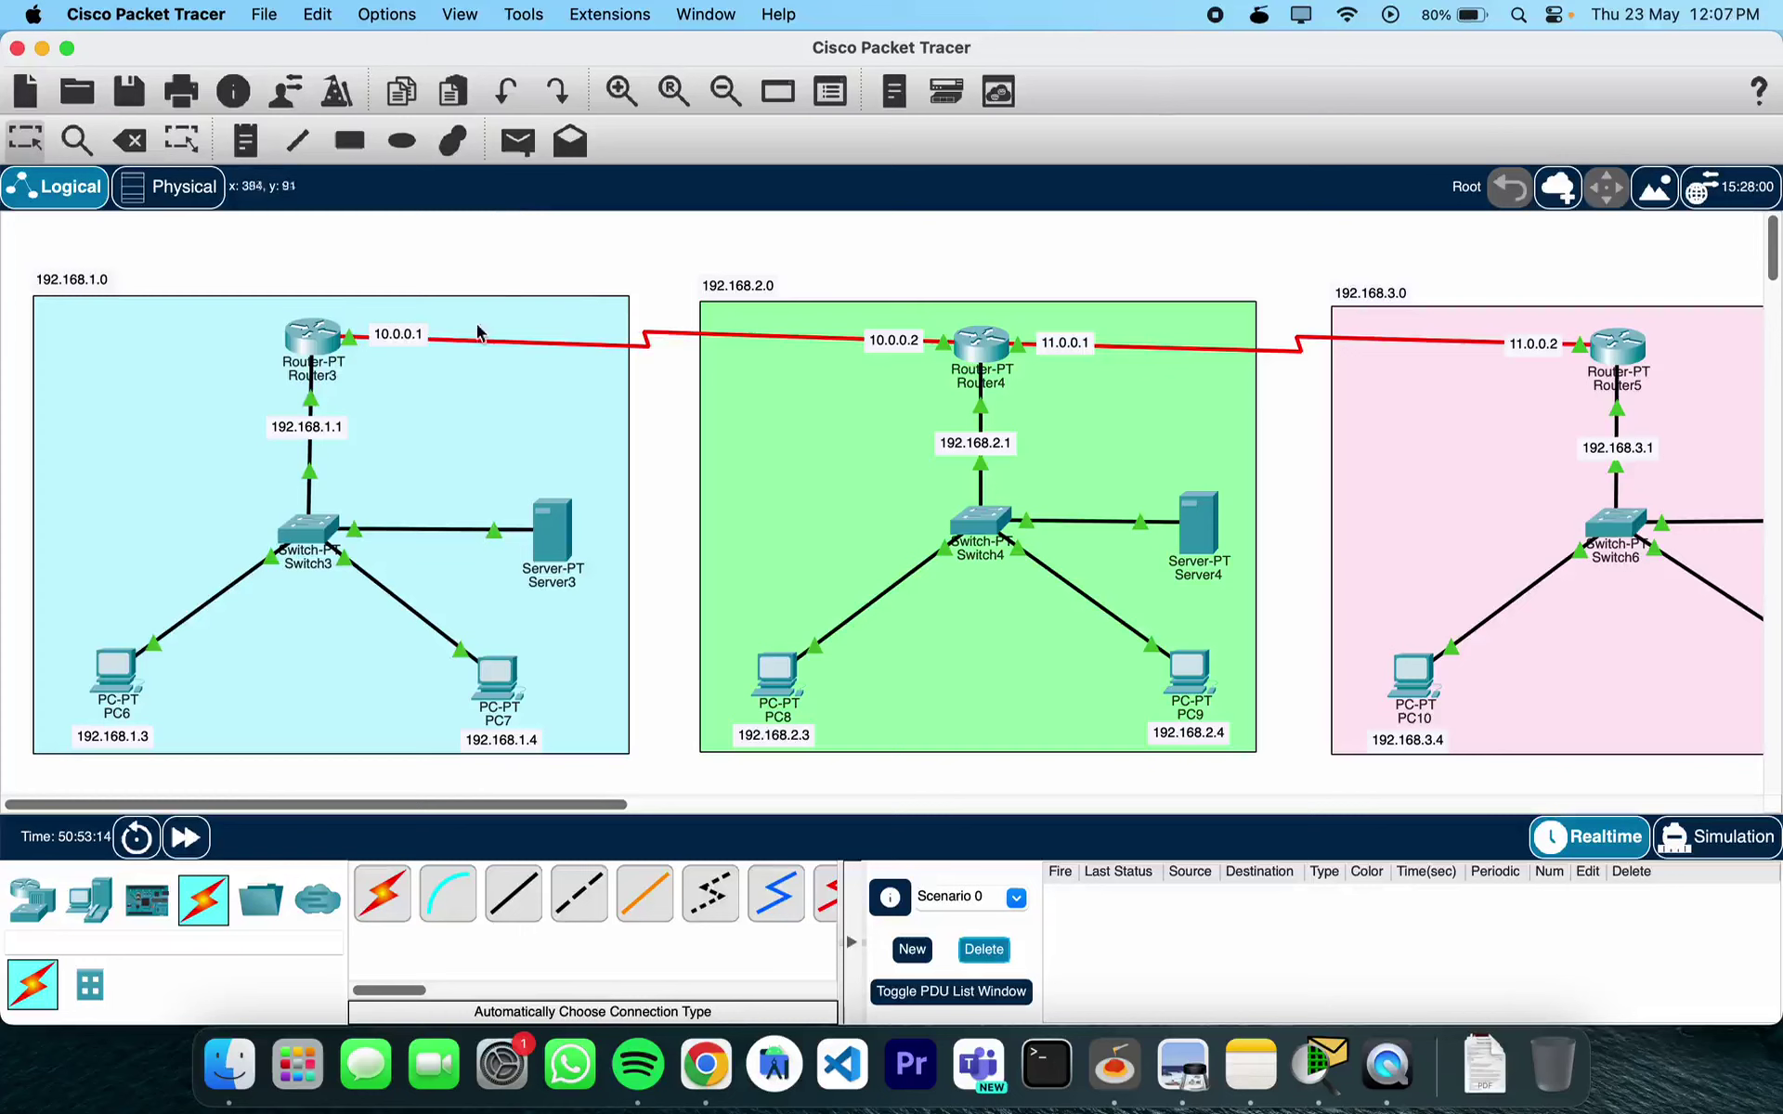
Add a static route on Router3 to network 192.168.2.0 with mask 255.255.255.0 and next hop 10.0.0.2
{"action": "mouse_move", "coordinate": [322, 337]}
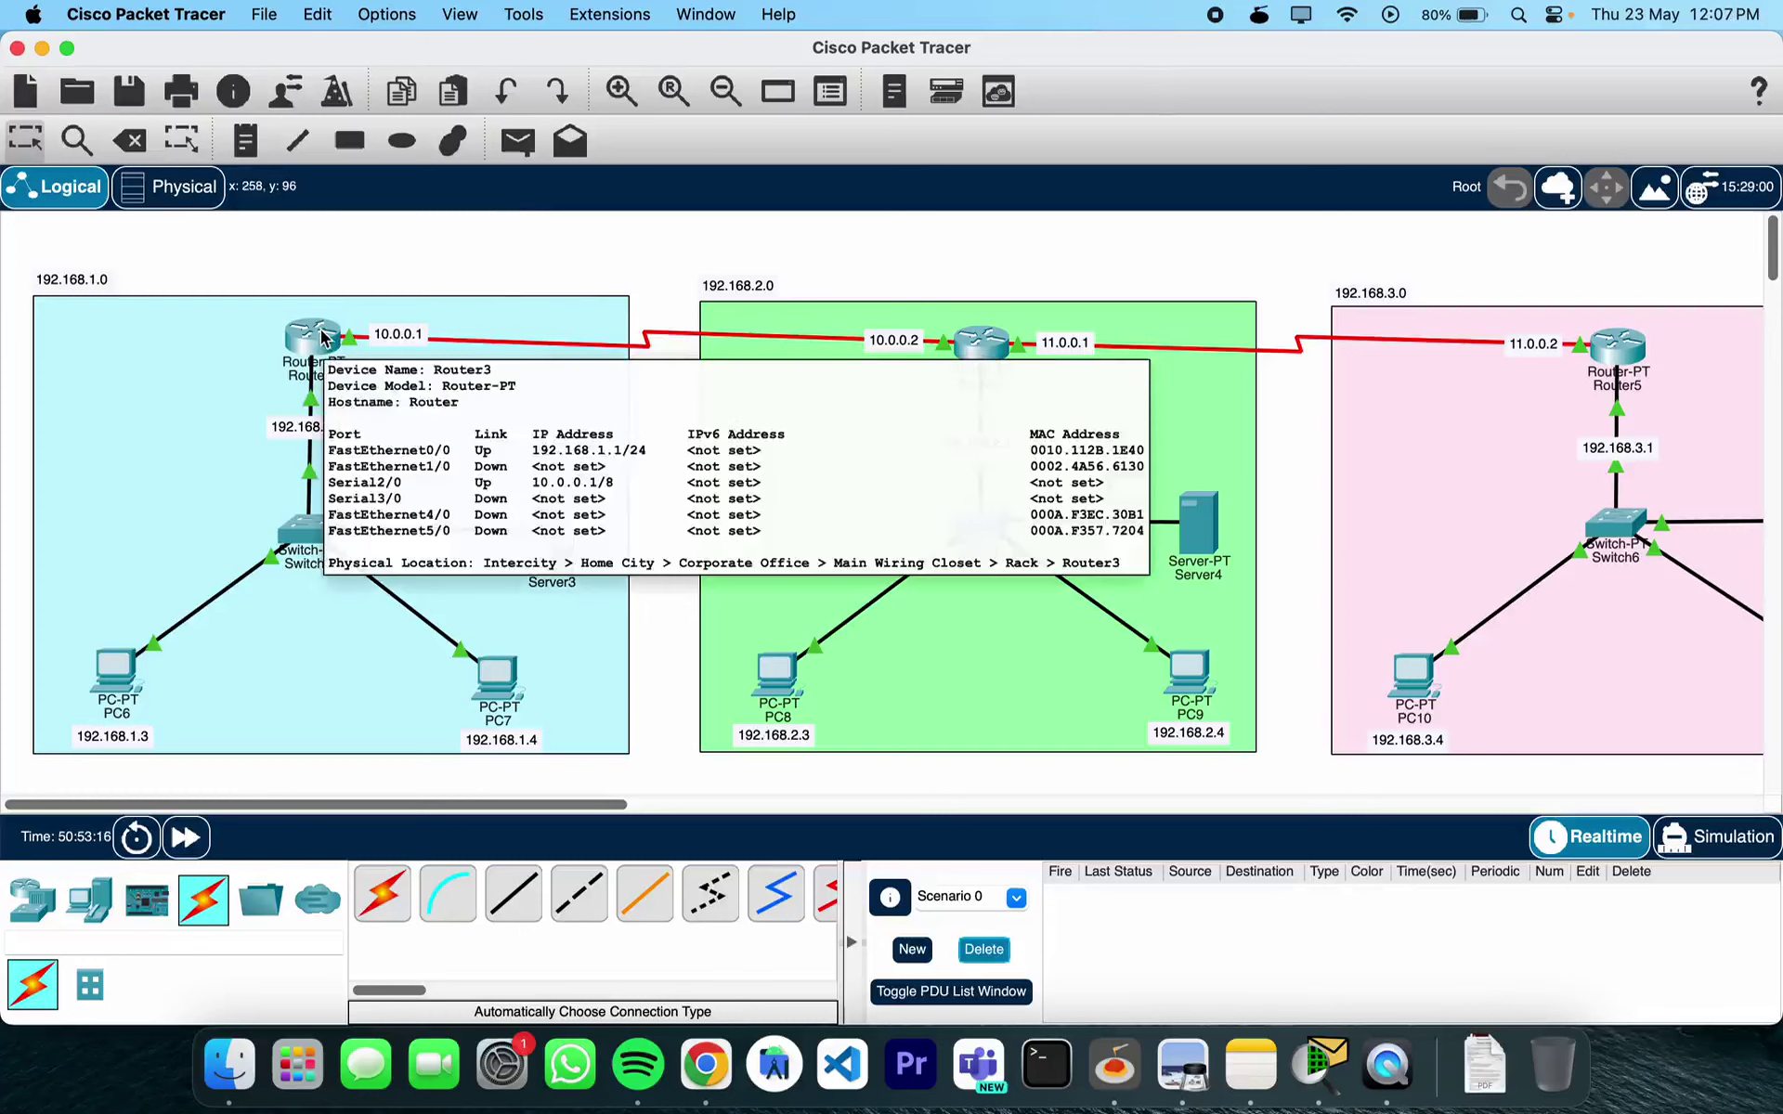
{"action": "left_click", "coordinate": [316, 339]}
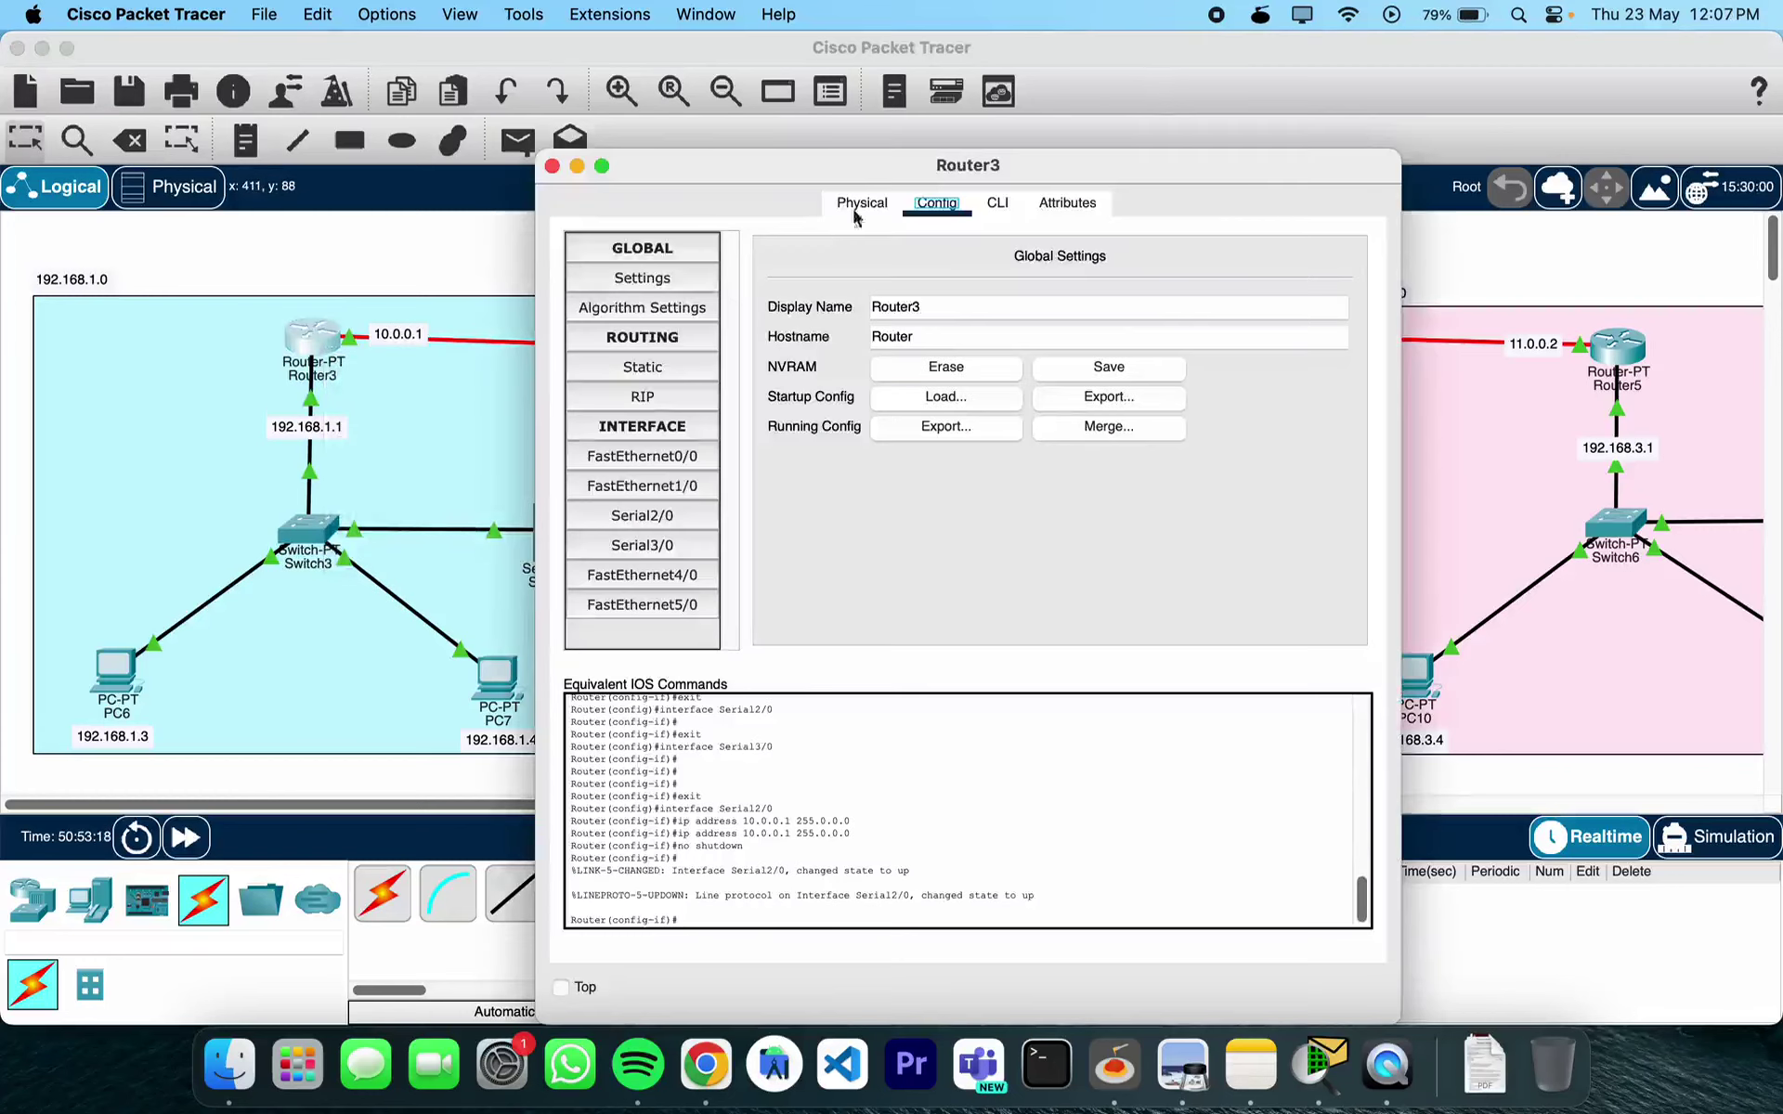
{"action": "left_click_drag", "start_coordinate": [1038, 158], "coordinate": [1311, 167]}
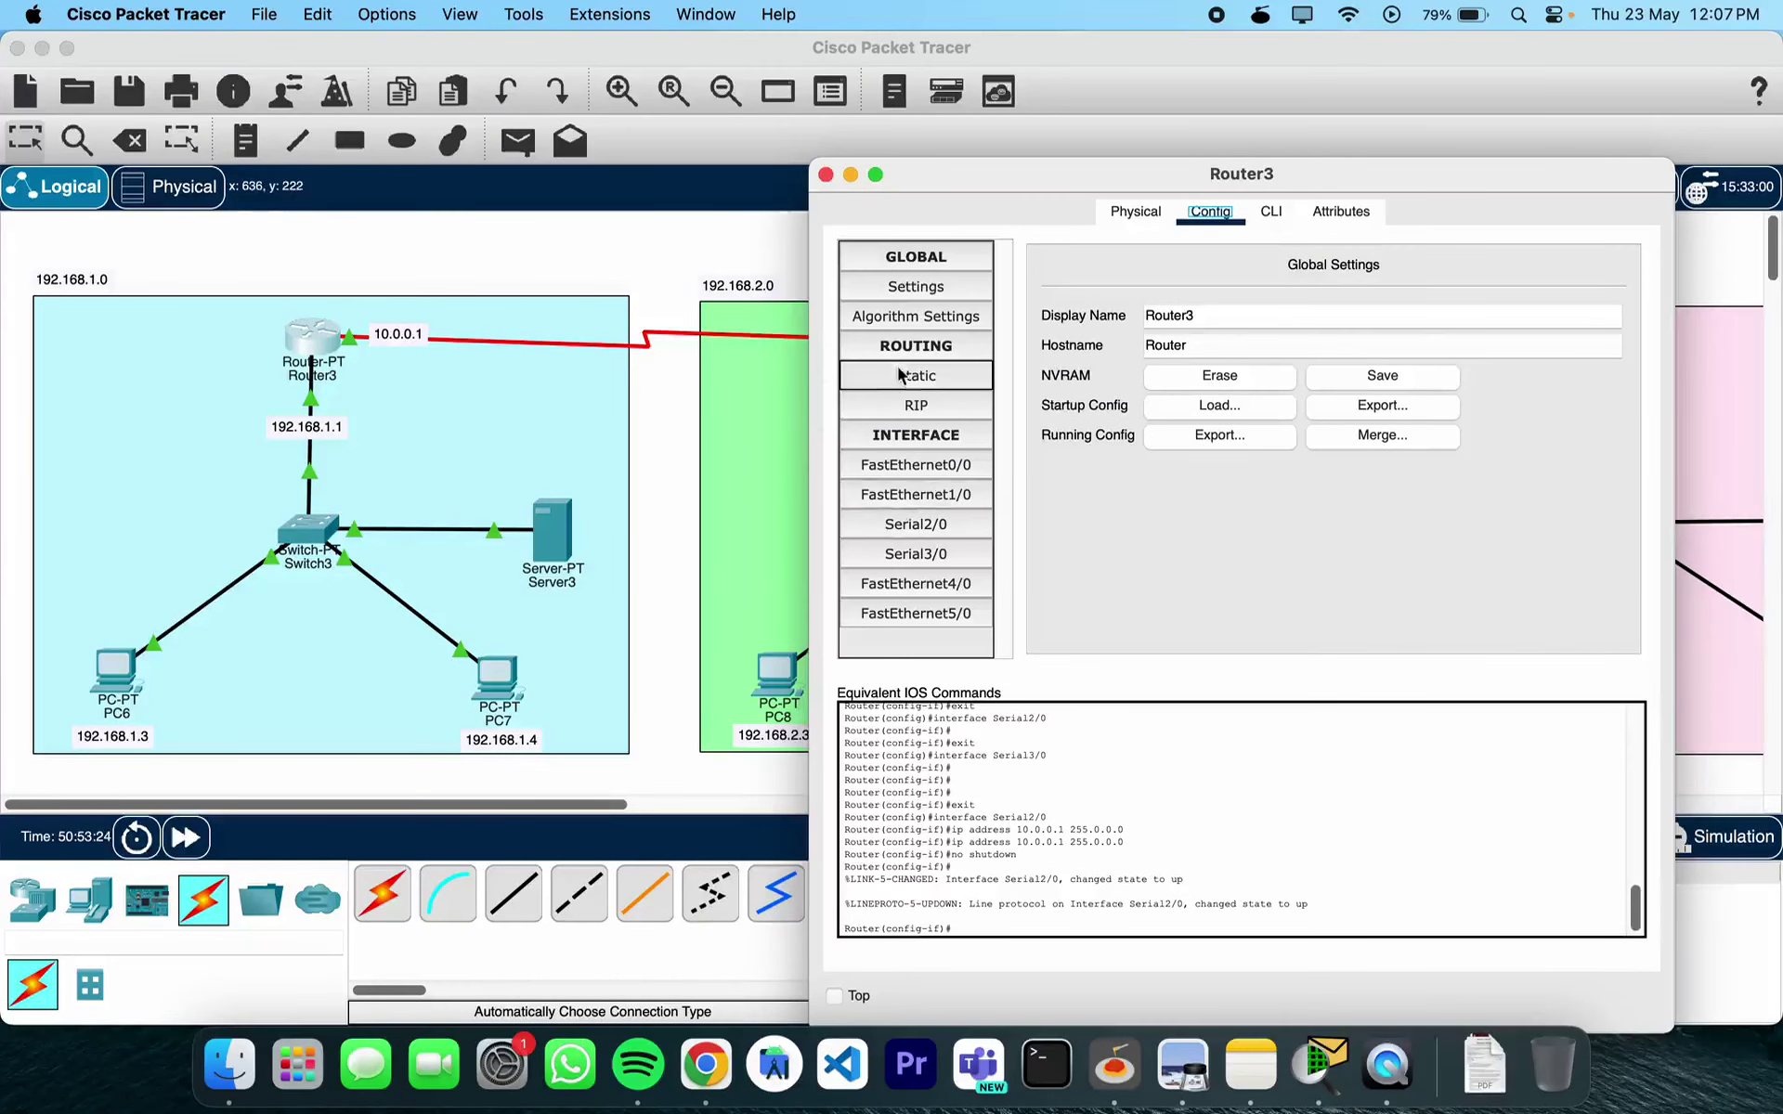
{"action": "left_click", "coordinate": [919, 376]}
{"action": "left_click", "coordinate": [1210, 299]}
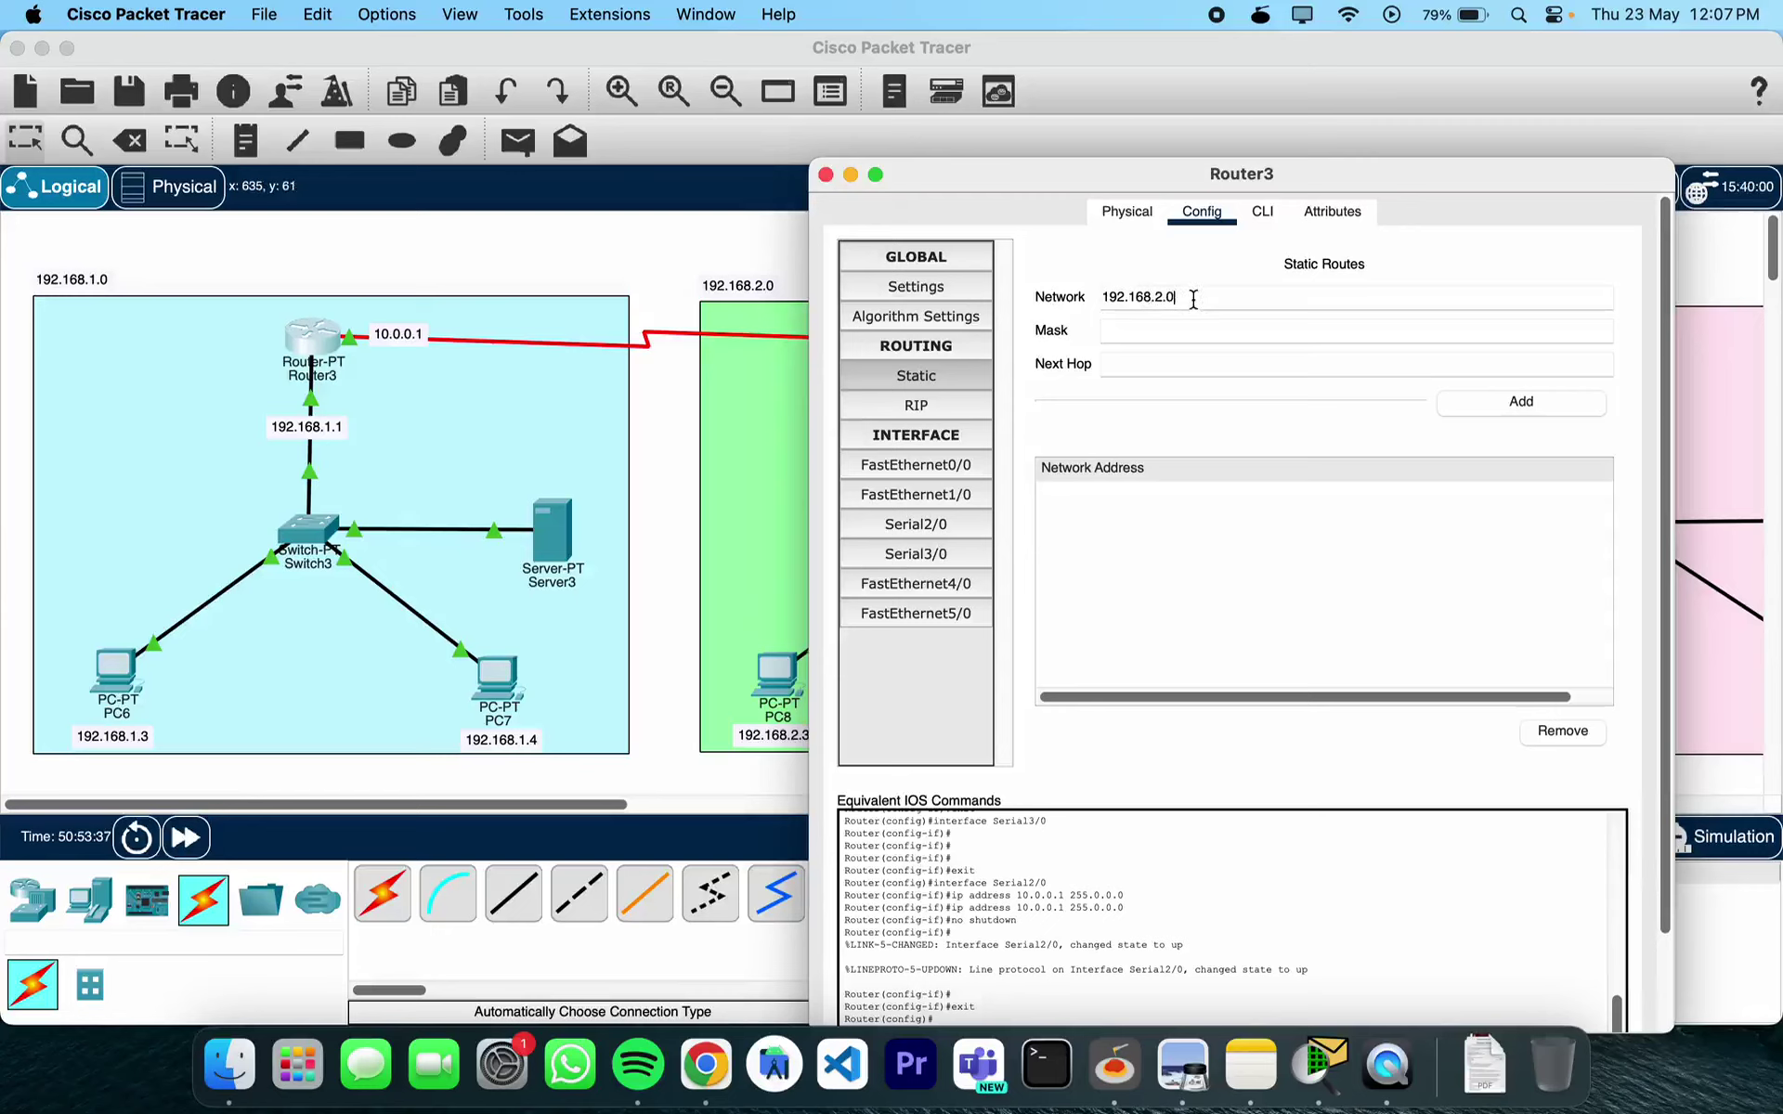
{"action": "triple_click", "coordinate": [1193, 298]}
{"action": "key", "text": "super+c"}
{"action": "left_click", "coordinate": [1188, 333]}
{"action": "type", "text": "25"}
{"action": "left_click_drag", "start_coordinate": [1128, 186], "coordinate": [955, 464]}
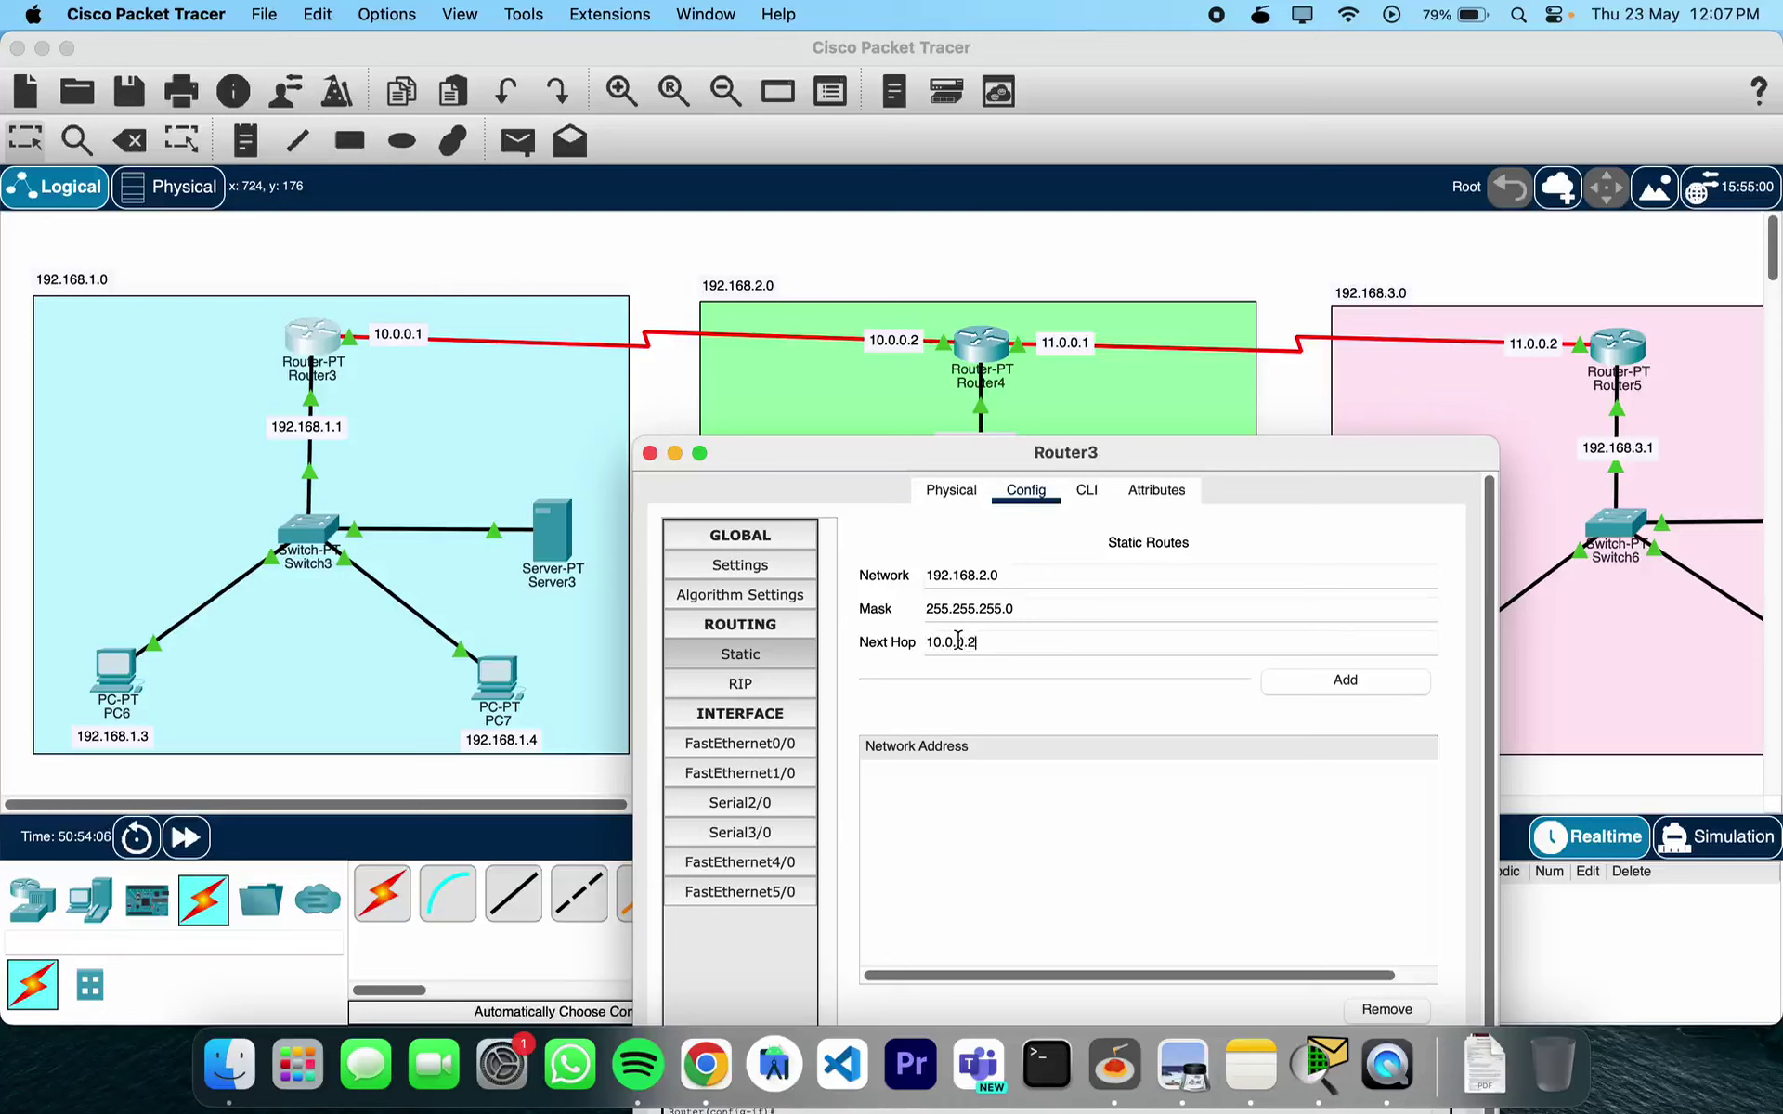
{"action": "left_click", "coordinate": [1313, 687]}
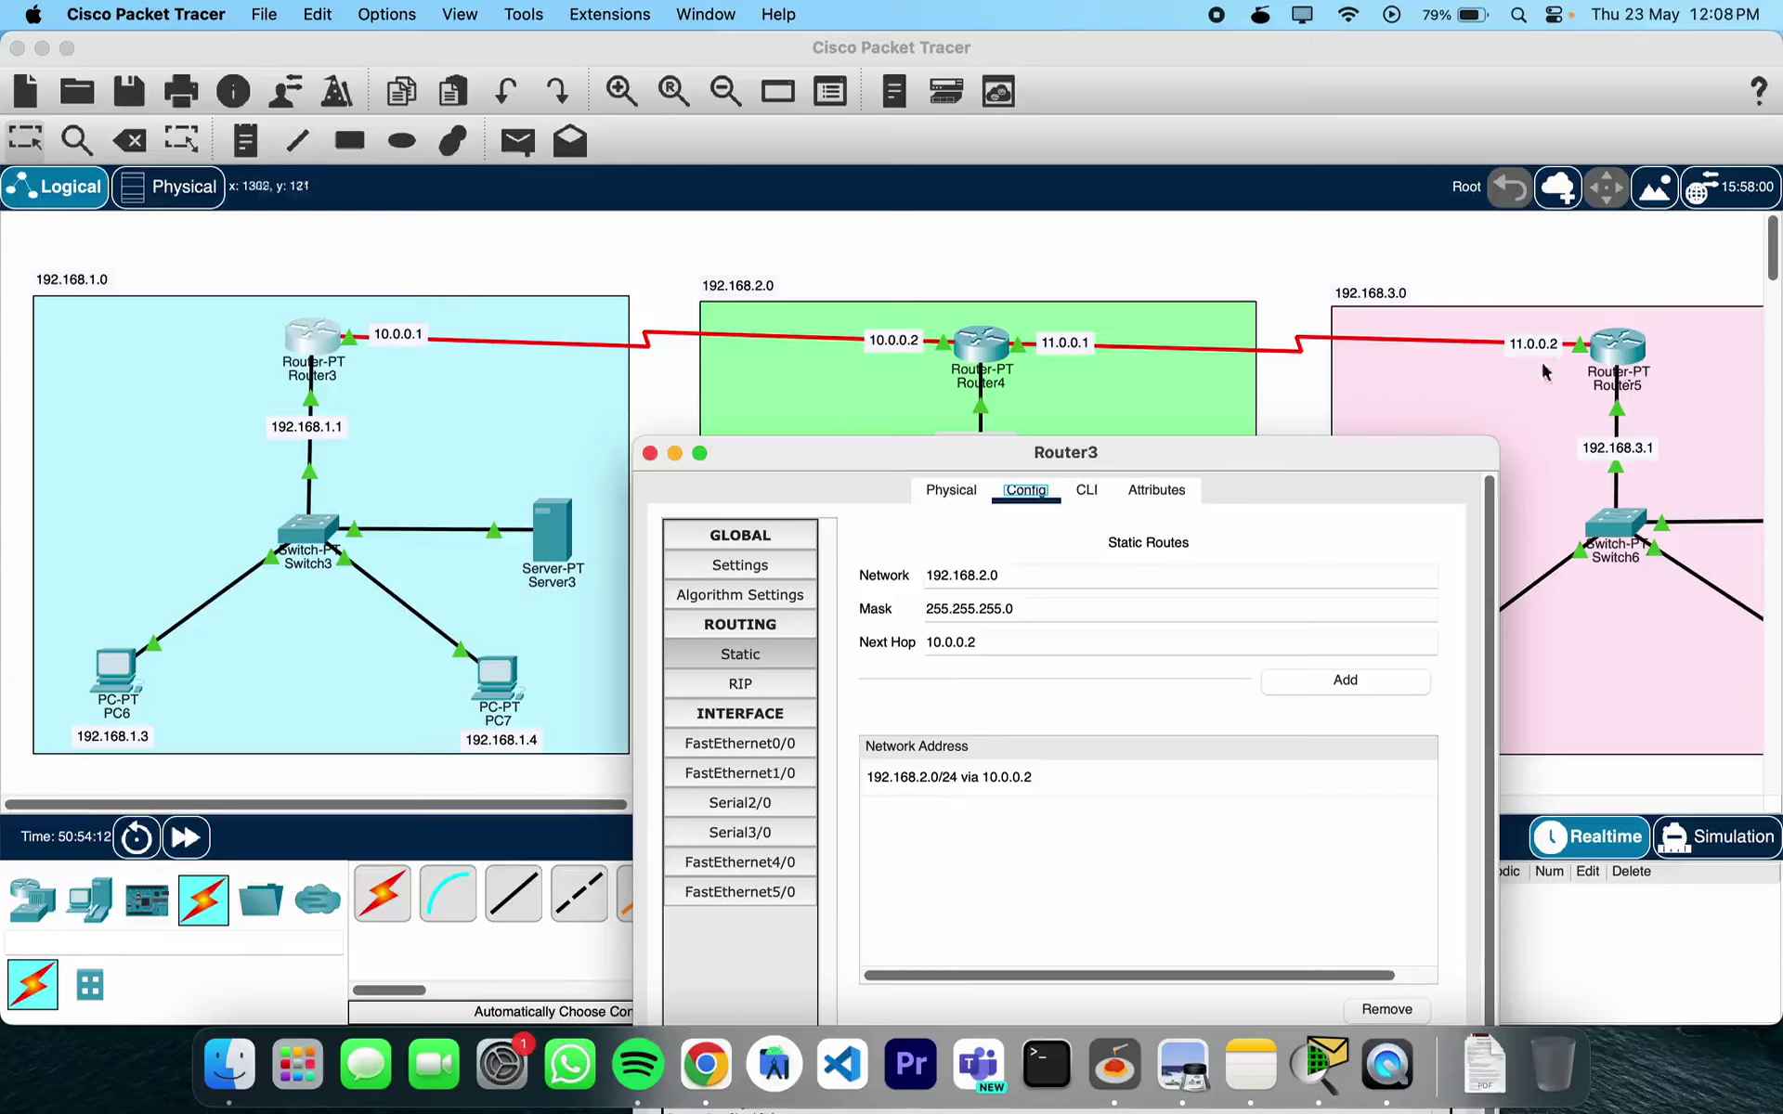
Add a second static route on Router3 to network 192.168.3.0, mask 255.255.255.0, next hop 10.0.0.2, and close its configuration
{"action": "left_click", "coordinate": [990, 576]}
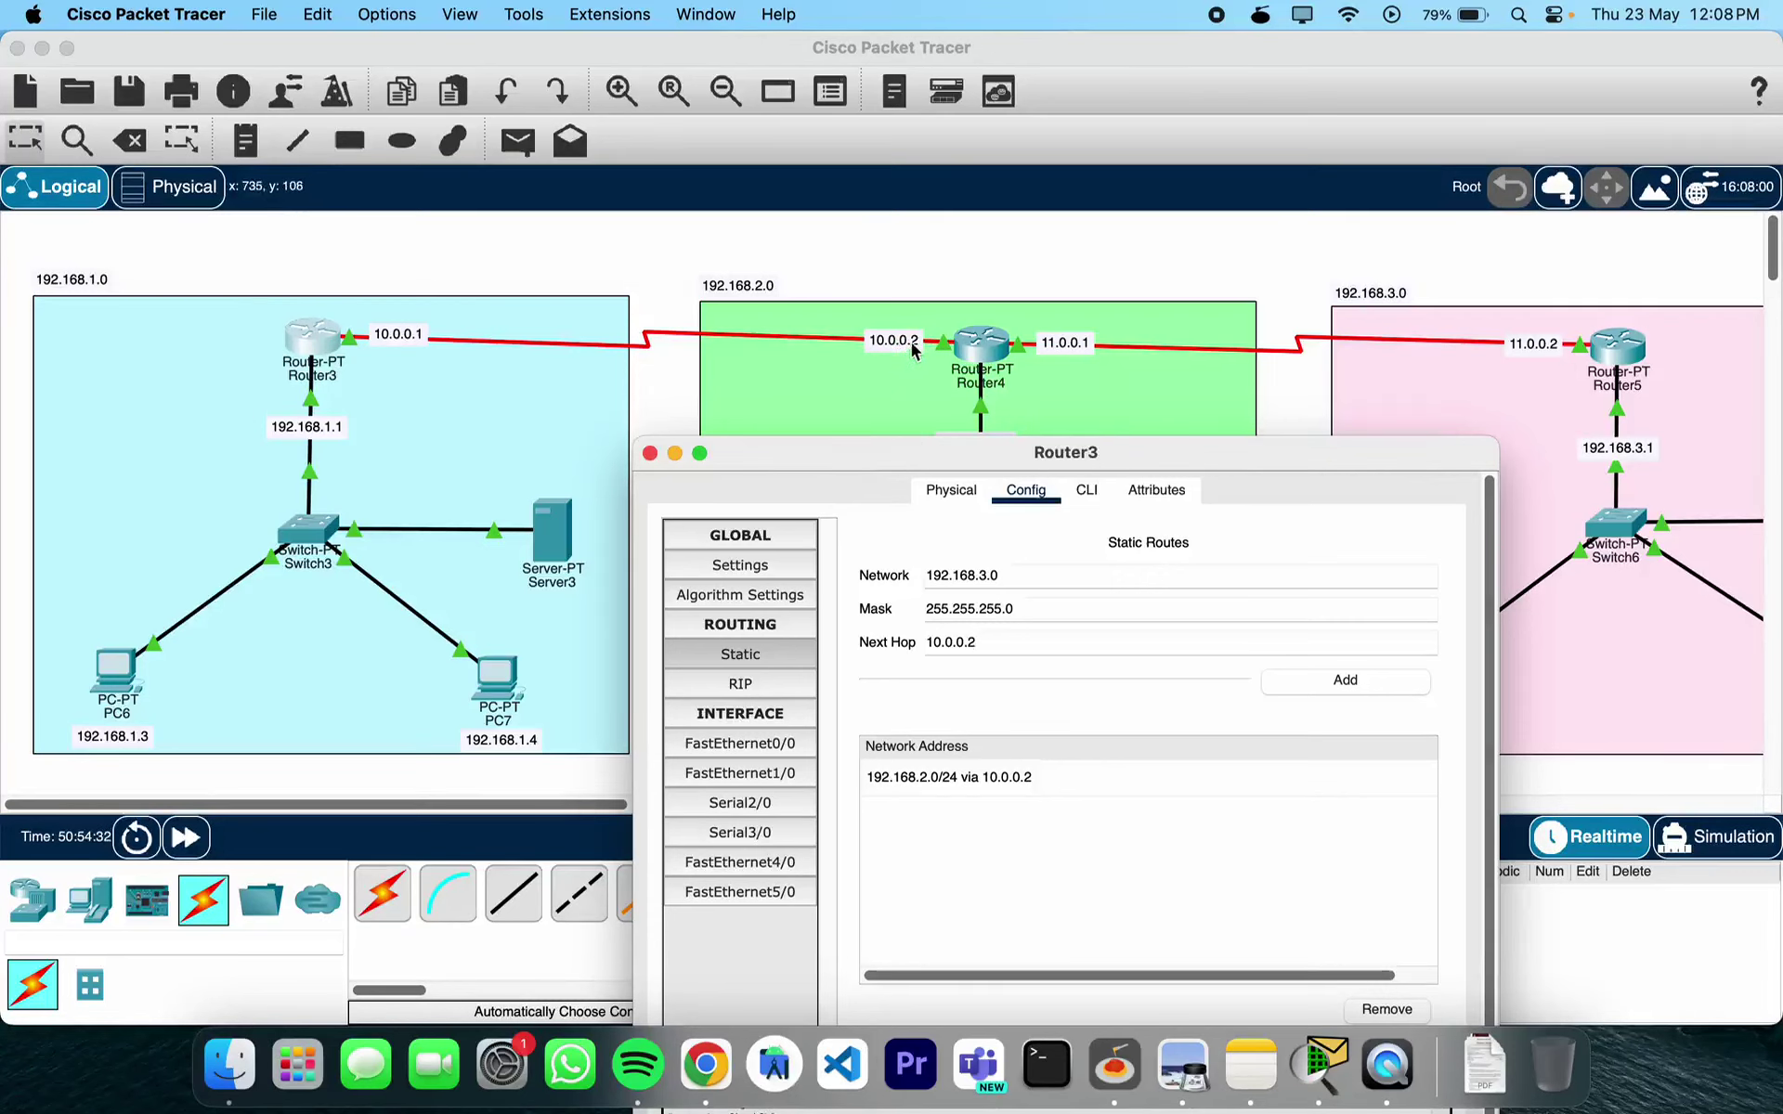
{"action": "left_click", "coordinate": [1311, 692]}
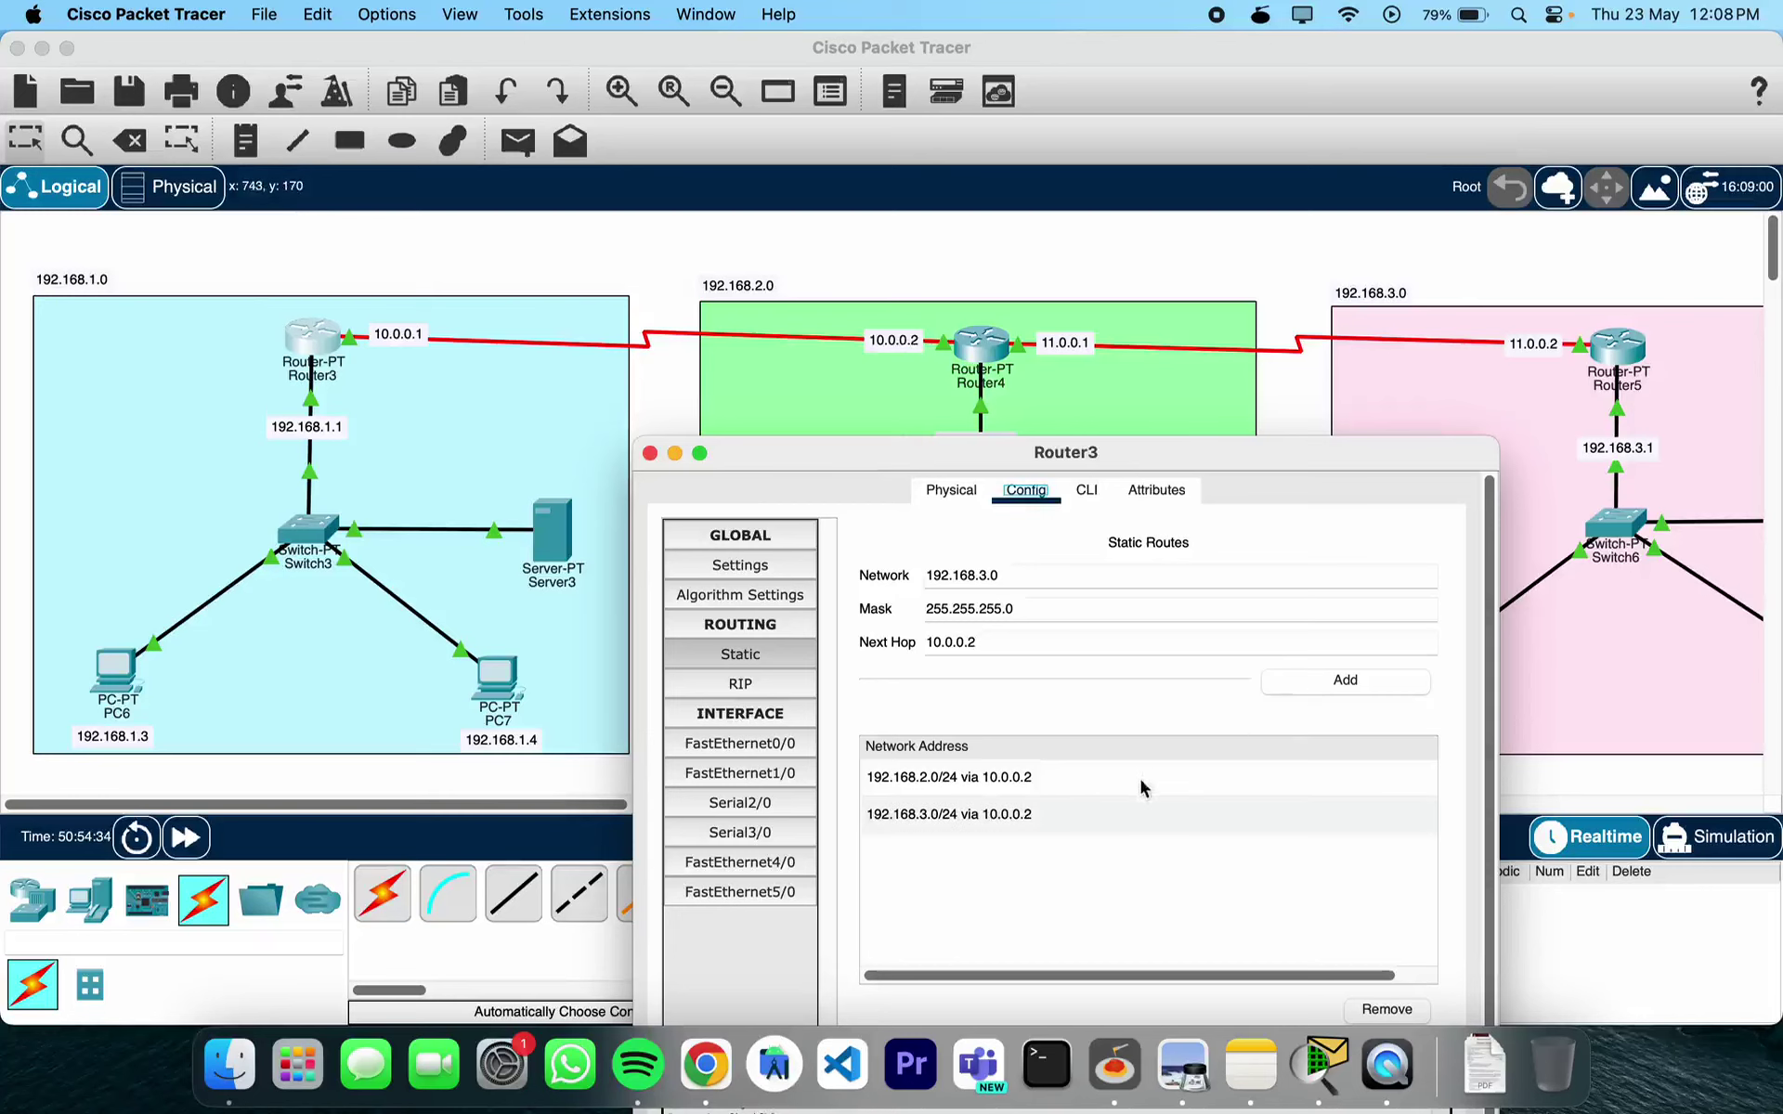
{"action": "left_click", "coordinate": [650, 453]}
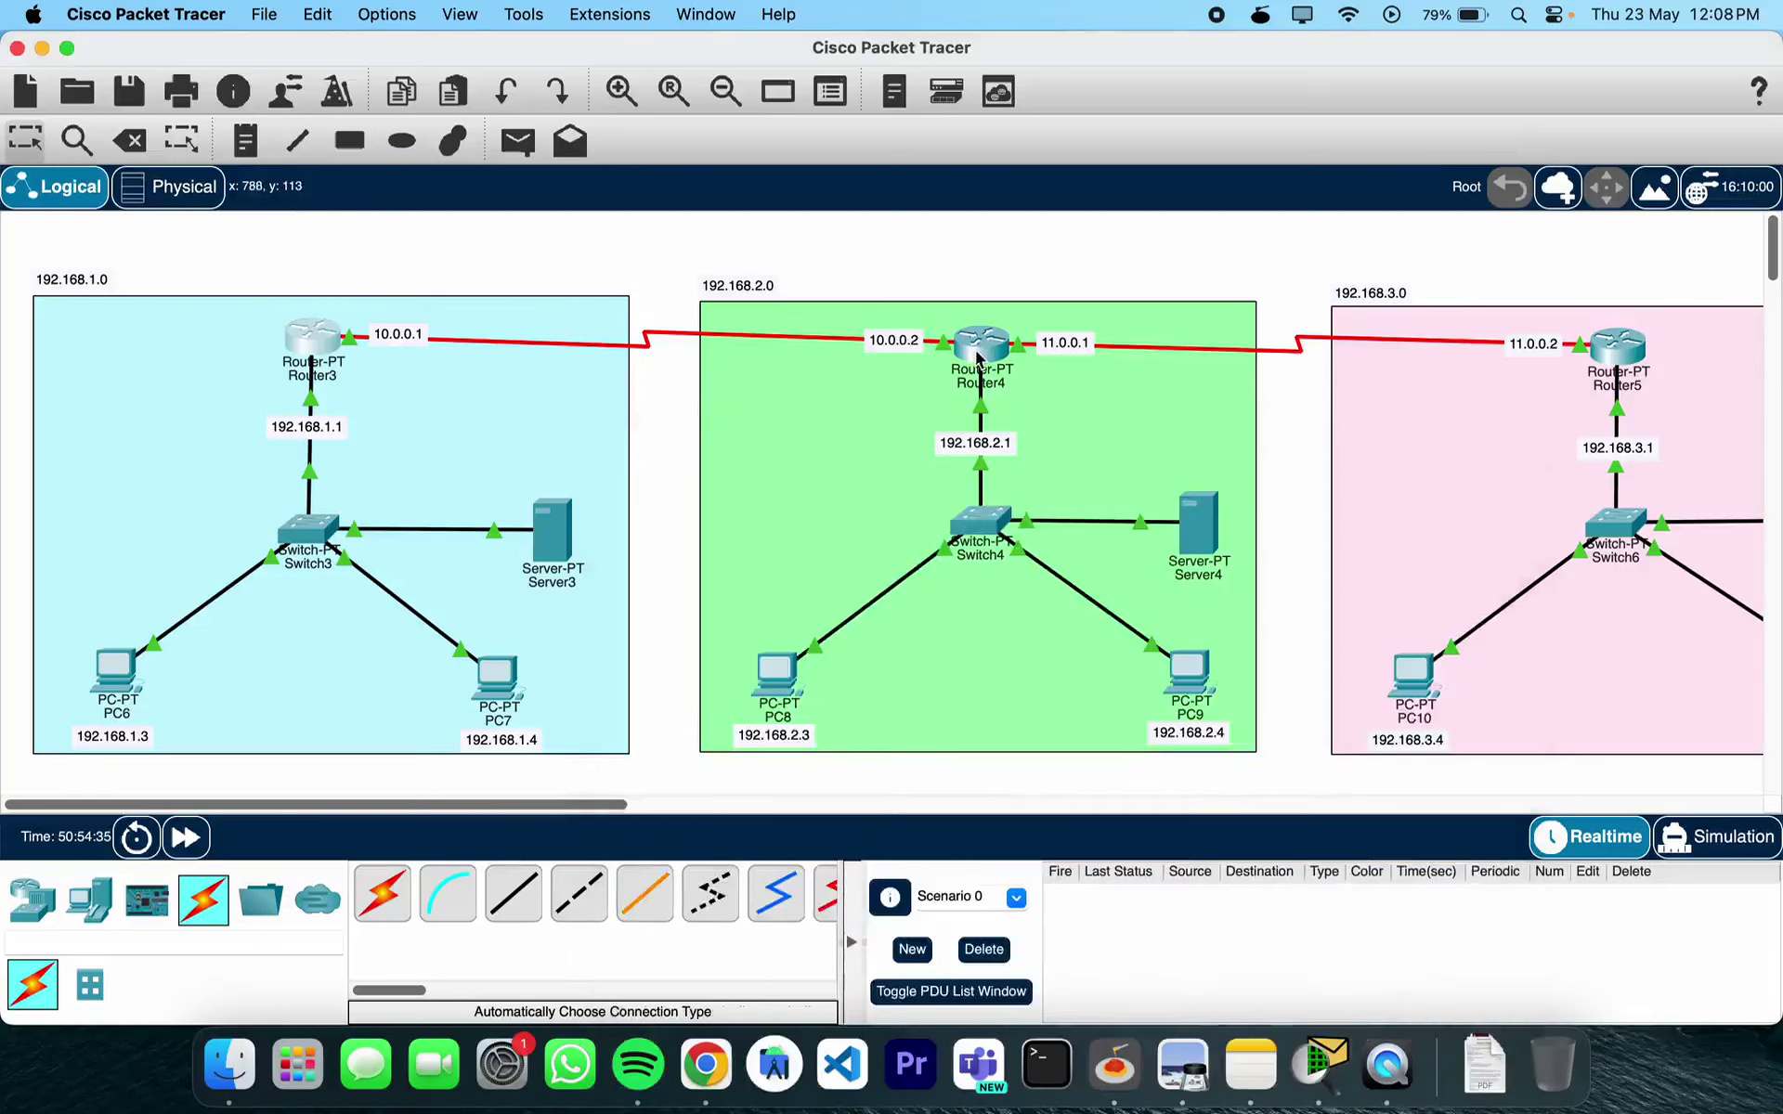
Add a static route on Router4 to network 192.168.1.0 with mask 255.255.255.0 and next hop 10.0.0.1
{"action": "left_click", "coordinate": [981, 345]}
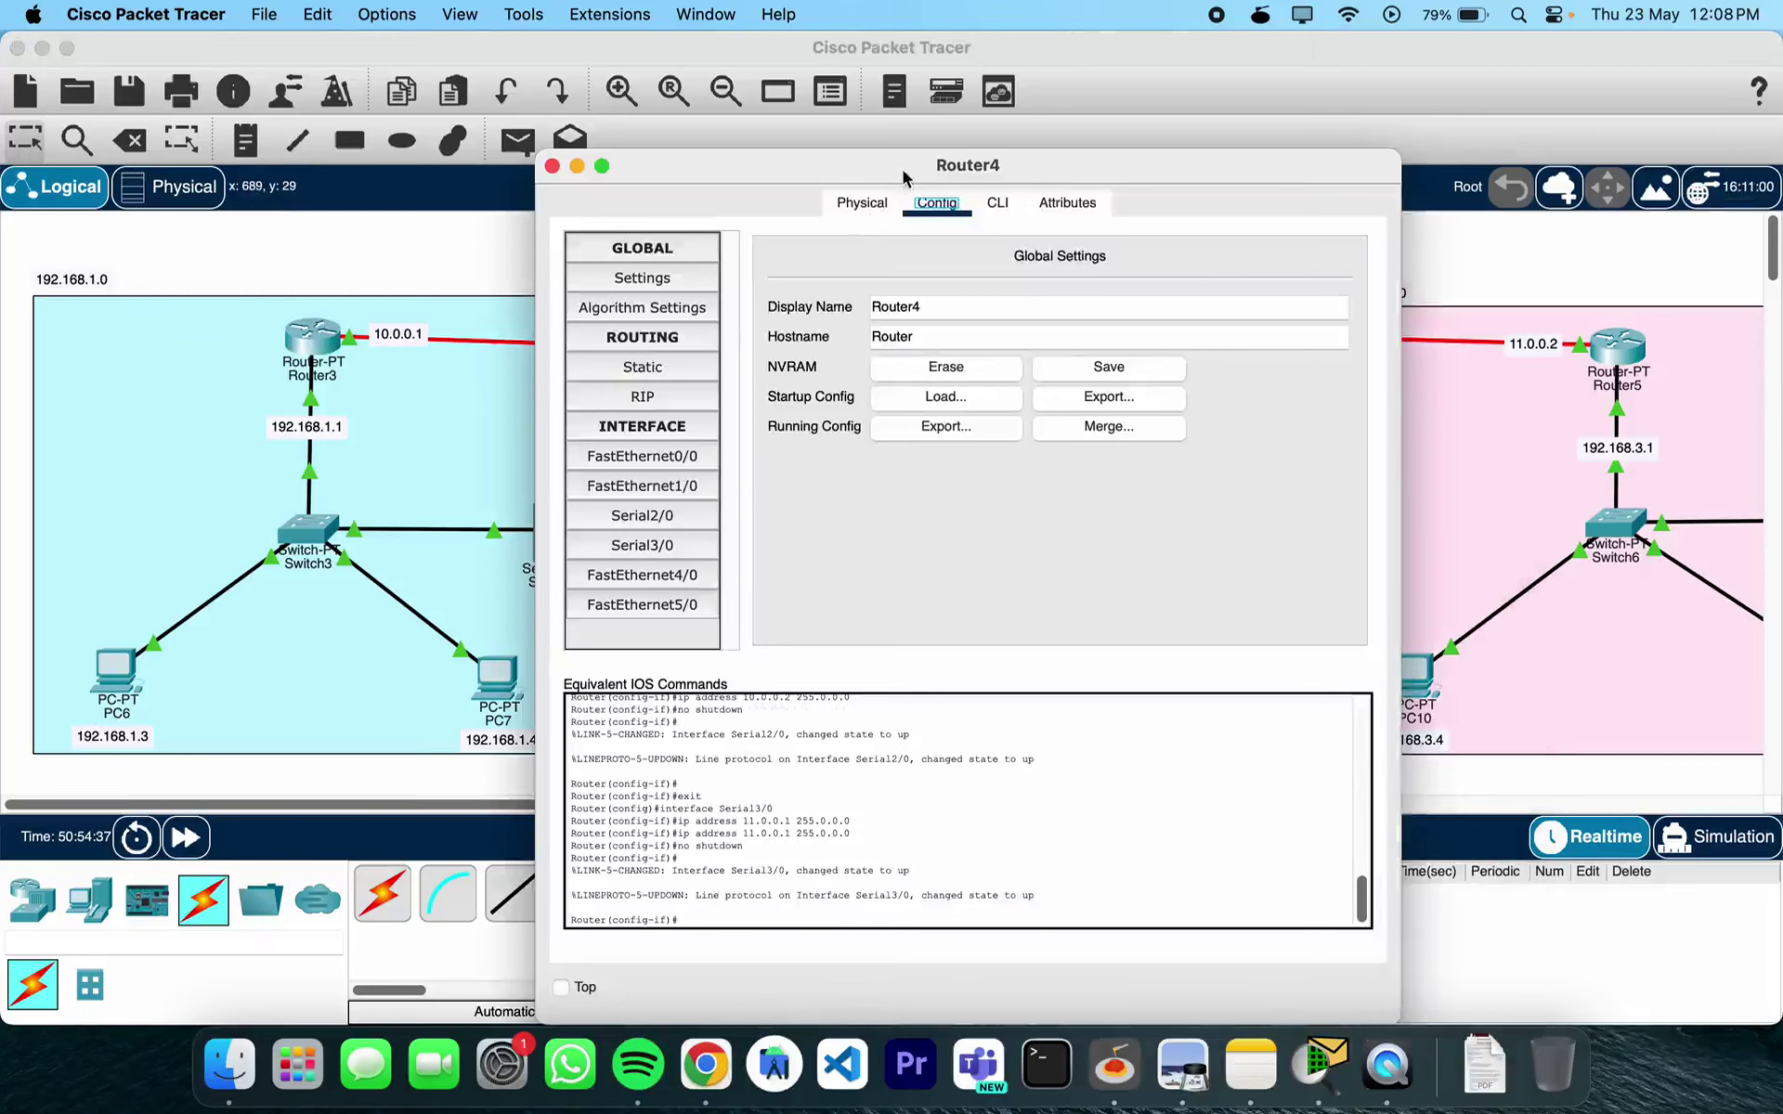
{"action": "left_click_drag", "start_coordinate": [902, 171], "coordinate": [953, 376]}
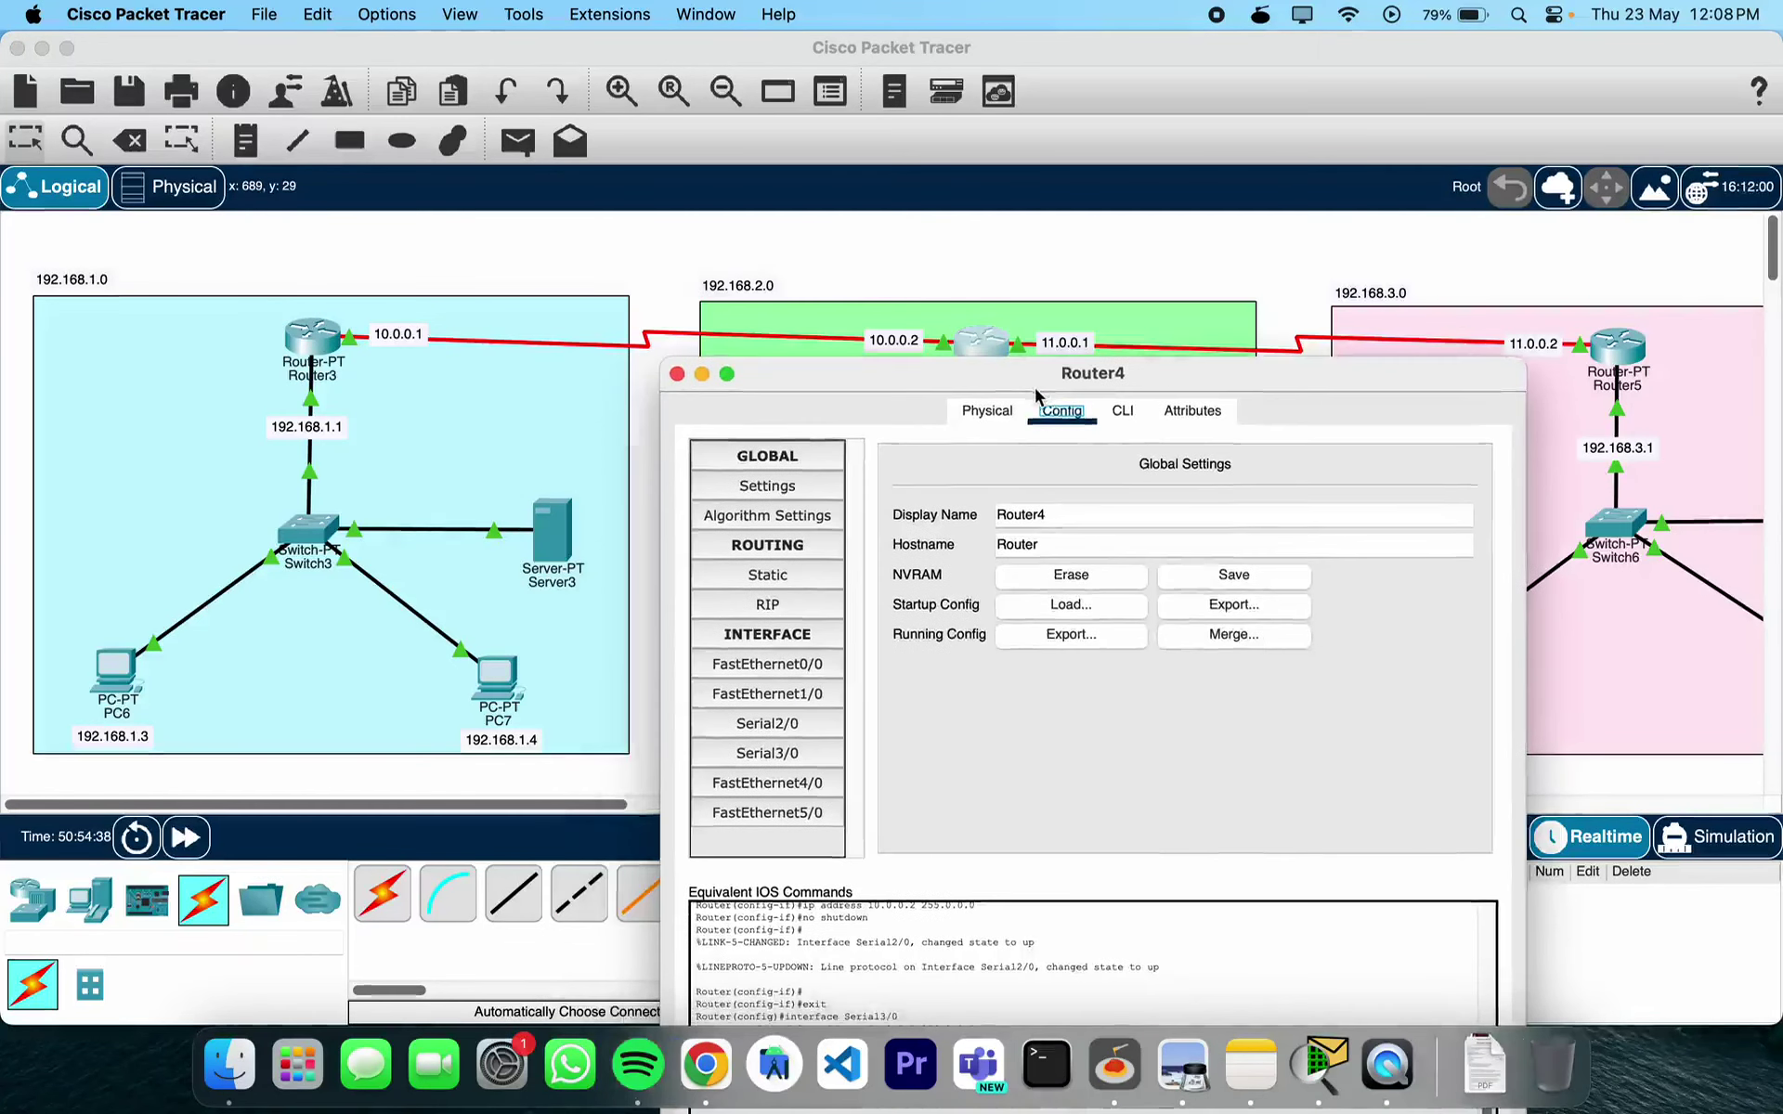
{"action": "left_click", "coordinate": [767, 574]}
{"action": "left_click", "coordinate": [1029, 507]}
{"action": "key", "text": "super+v"}
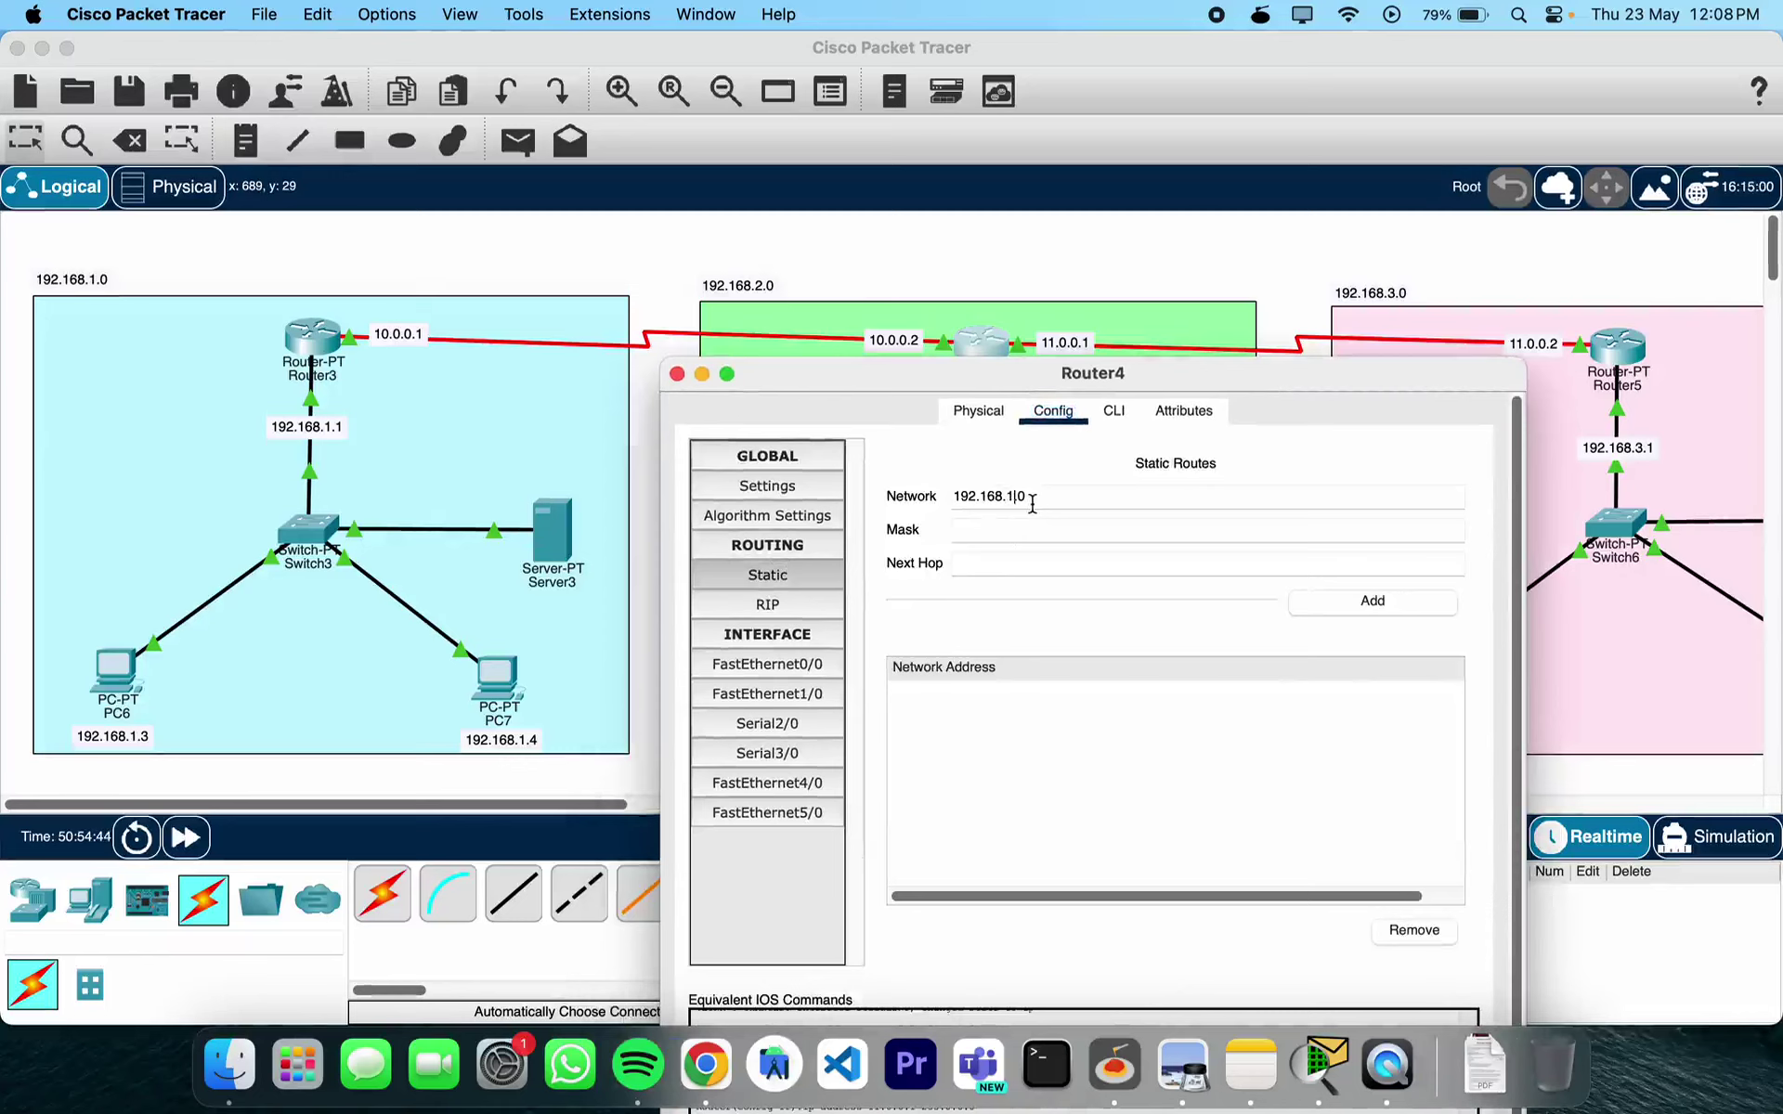
{"action": "left_click", "coordinate": [1061, 524]}
{"action": "type", "text": "255.255"}
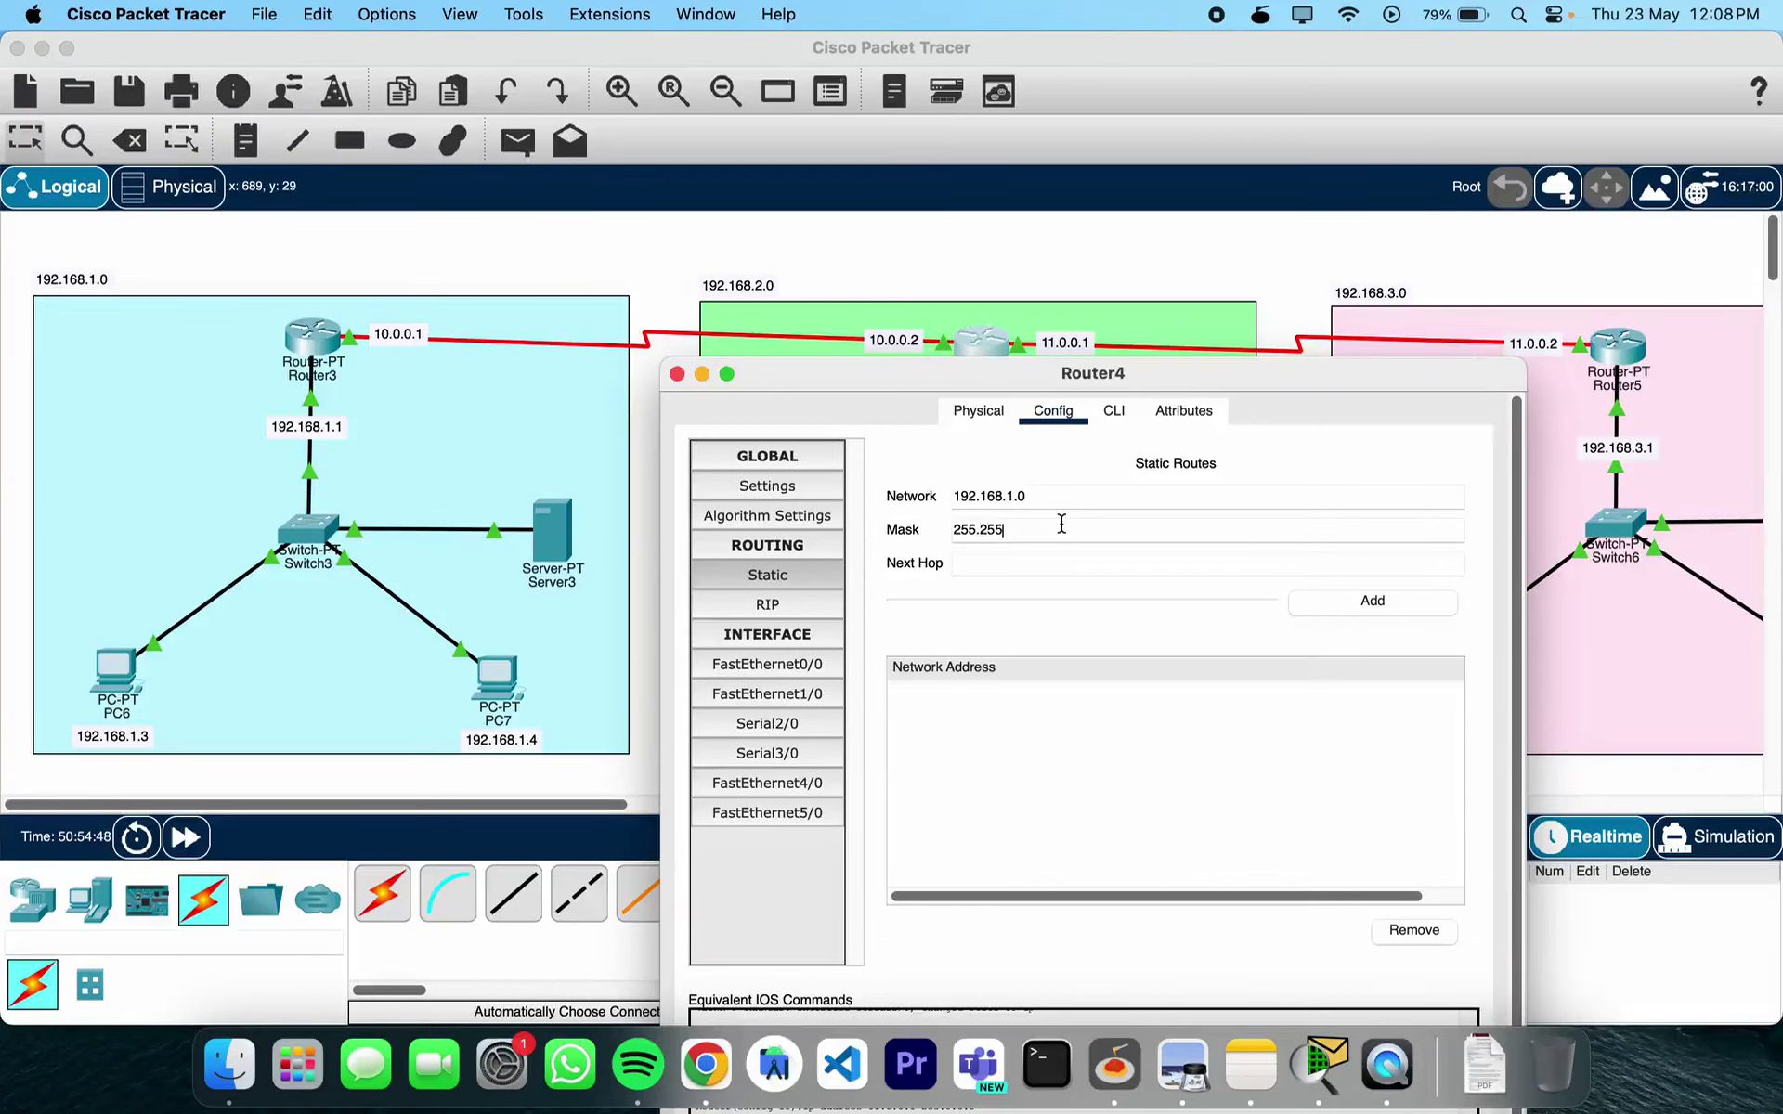
{"action": "type", "text": ".255.0"}
{"action": "left_click", "coordinate": [1361, 605]}
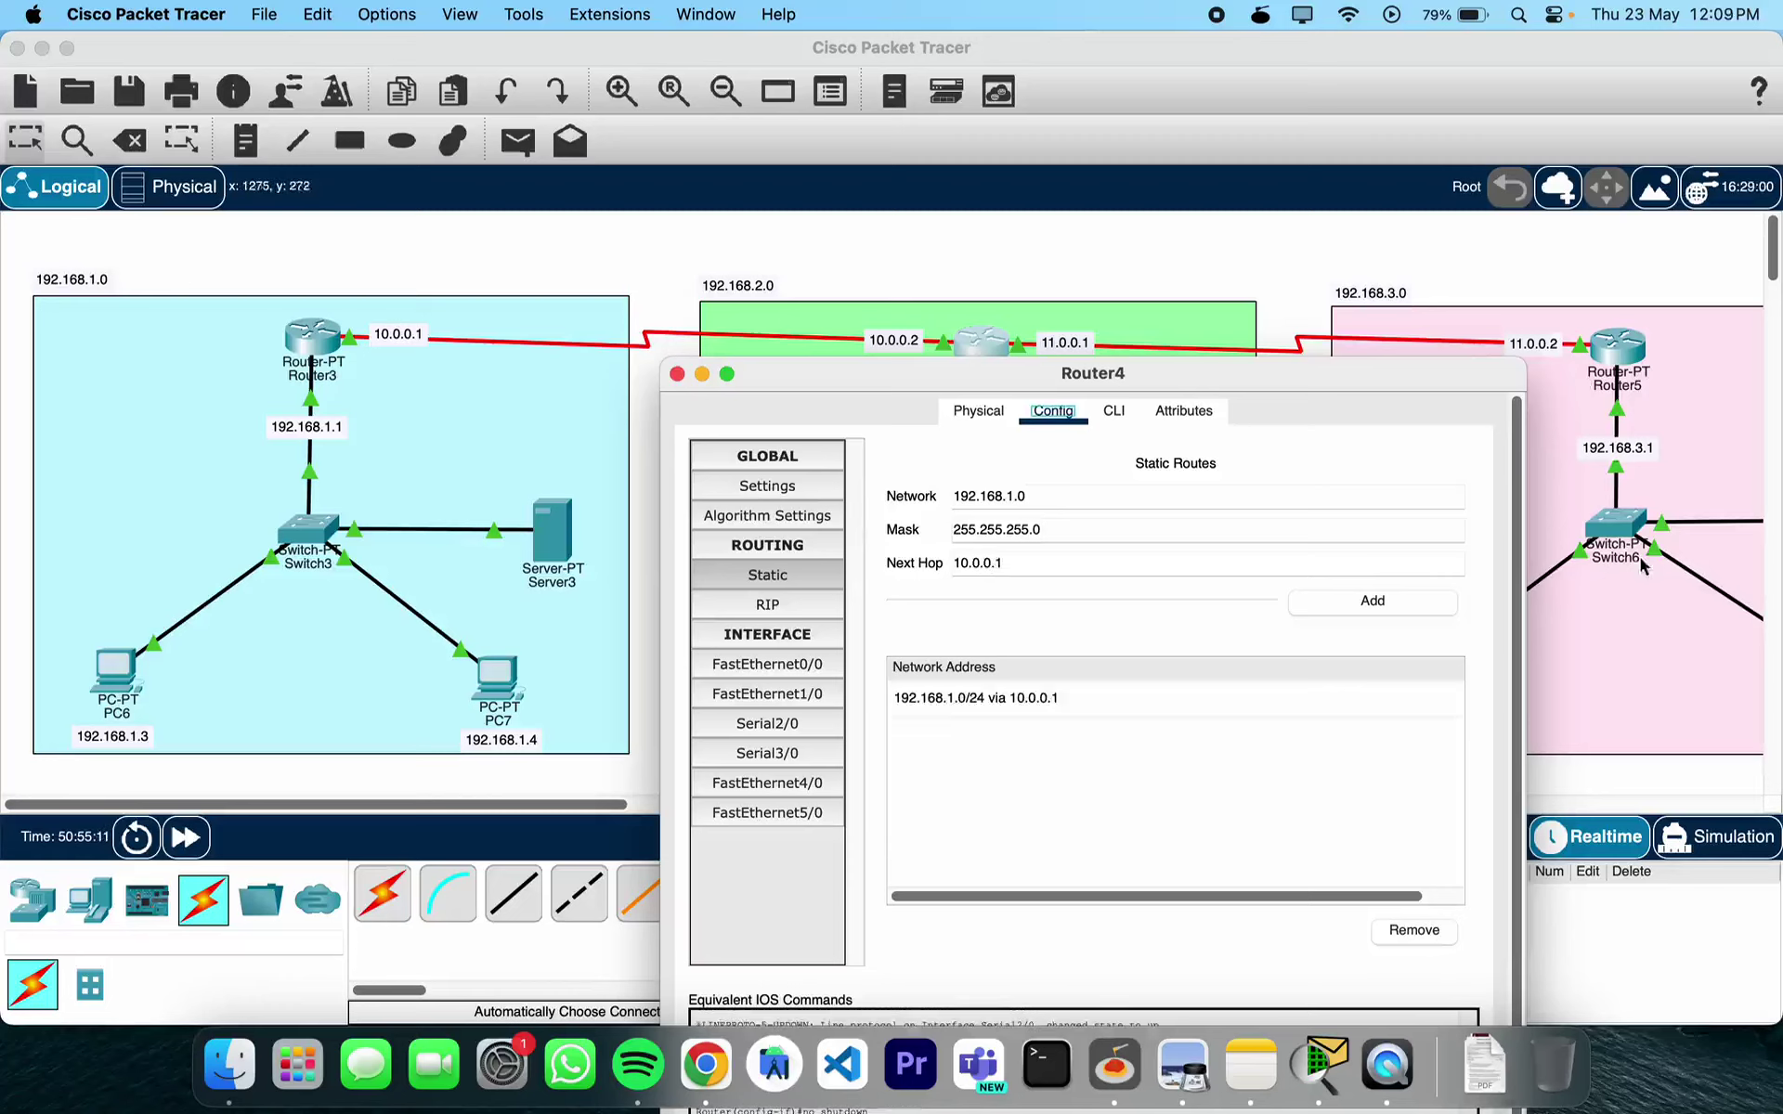
Add a second static route on Router4 to network 192.168.3.0 with mask 255.255.255.0 and next hop 11.0.0.2
{"action": "left_click", "coordinate": [1014, 498]}
{"action": "key", "text": "BackSpace"}
{"action": "type", "text": "3"}
{"action": "left_click", "coordinate": [1039, 563]}
{"action": "key", "text": "BackSpace"}
{"action": "key", "text": "BackSpace"}
{"action": "key", "text": "BackSpace"}
{"action": "key", "text": "BackSpace"}
{"action": "key", "text": "BackSpace"}
{"action": "key", "text": "BackSpace"}
{"action": "key", "text": "BackSpace"}
{"action": "type", "text": "1.0.0.2"}
{"action": "left_click", "coordinate": [1357, 603]}
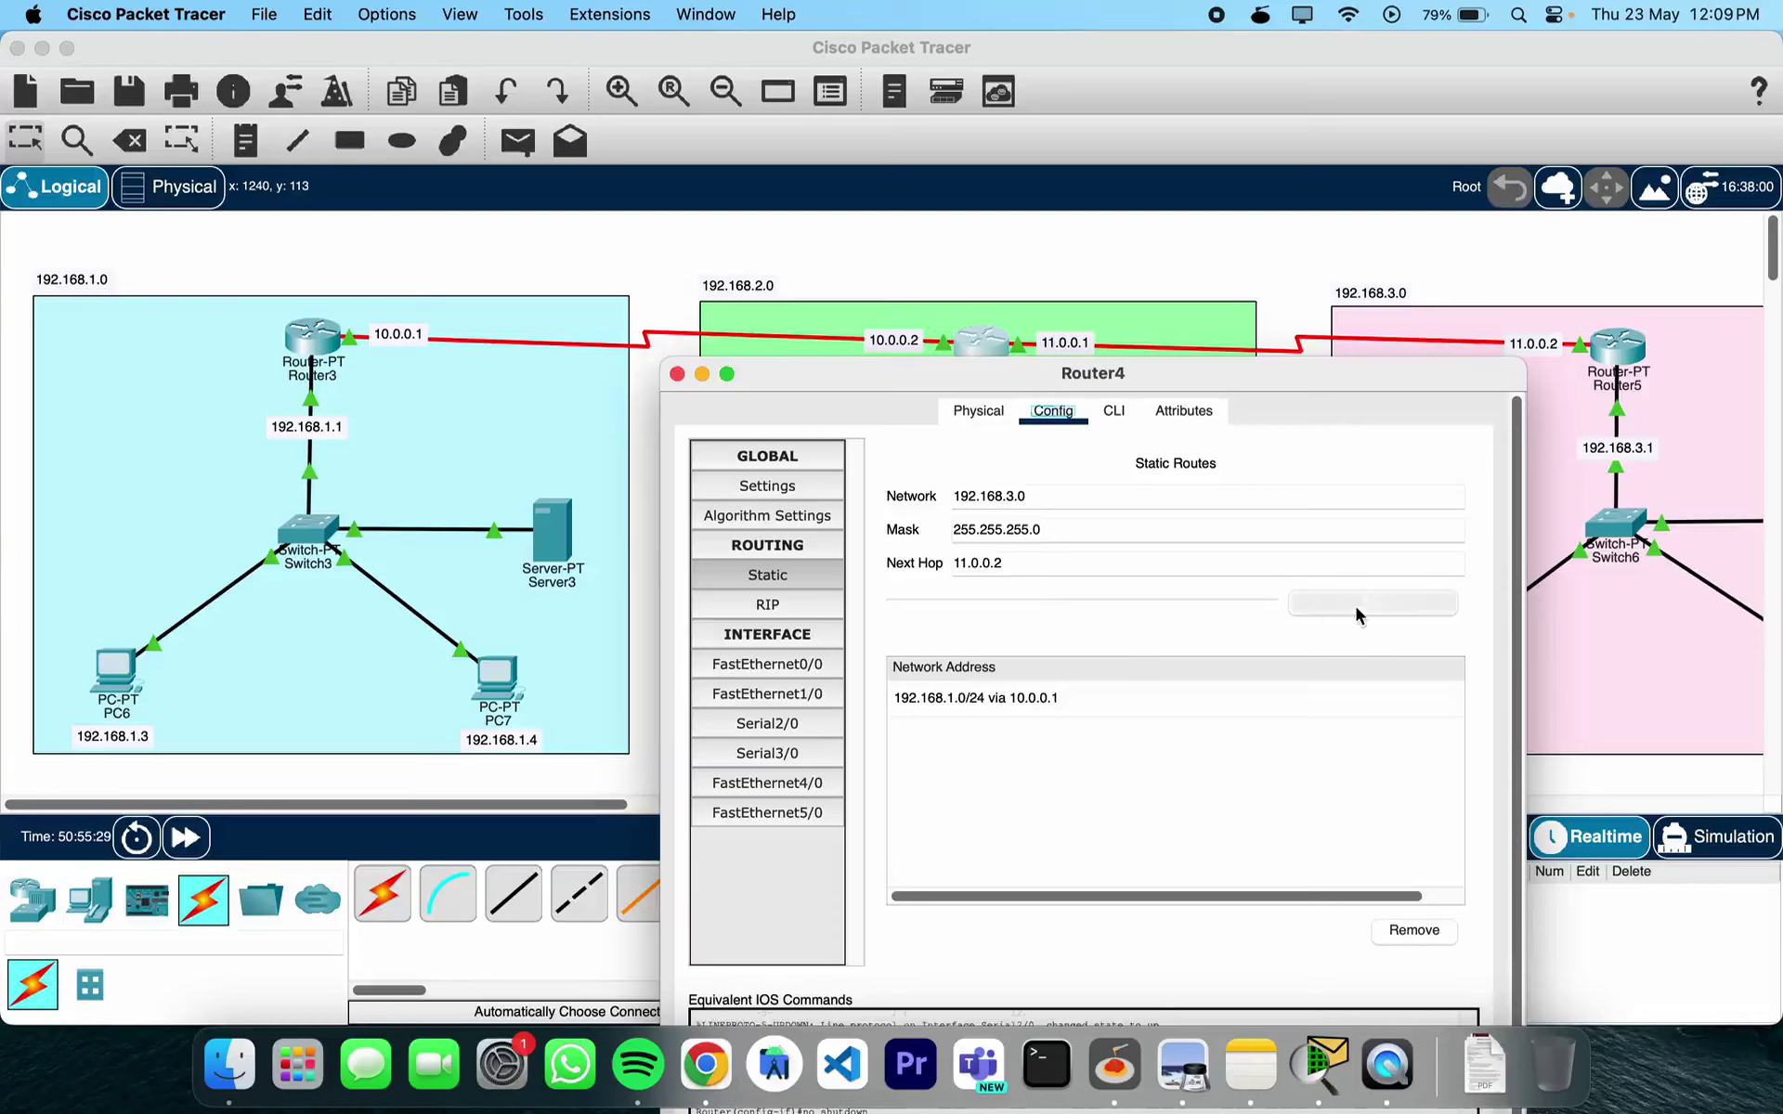
Close Router4's configuration and add a static route on Router5 to network 192.168.2.0, mask 255.255.255.0, next hop 11.0.0.1
{"action": "left_click", "coordinate": [676, 374]}
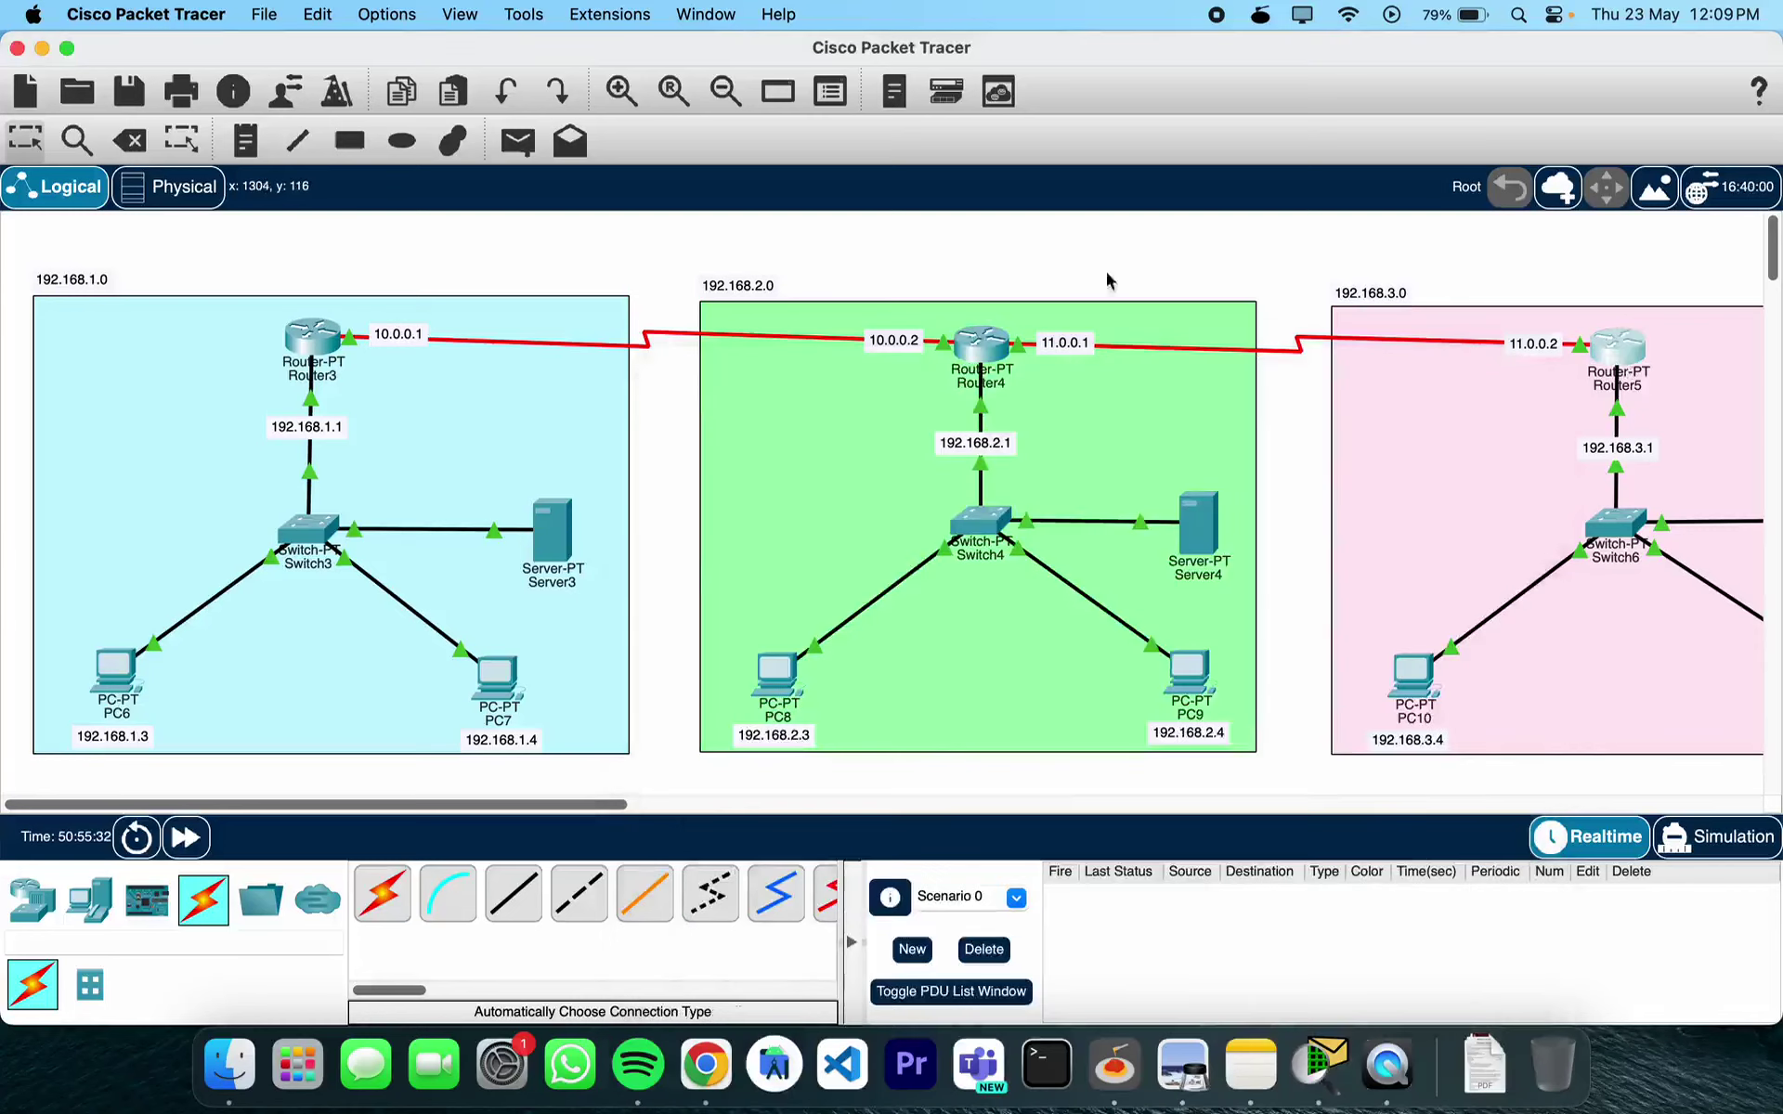
{"action": "left_click_drag", "start_coordinate": [1047, 165], "coordinate": [1172, 429]}
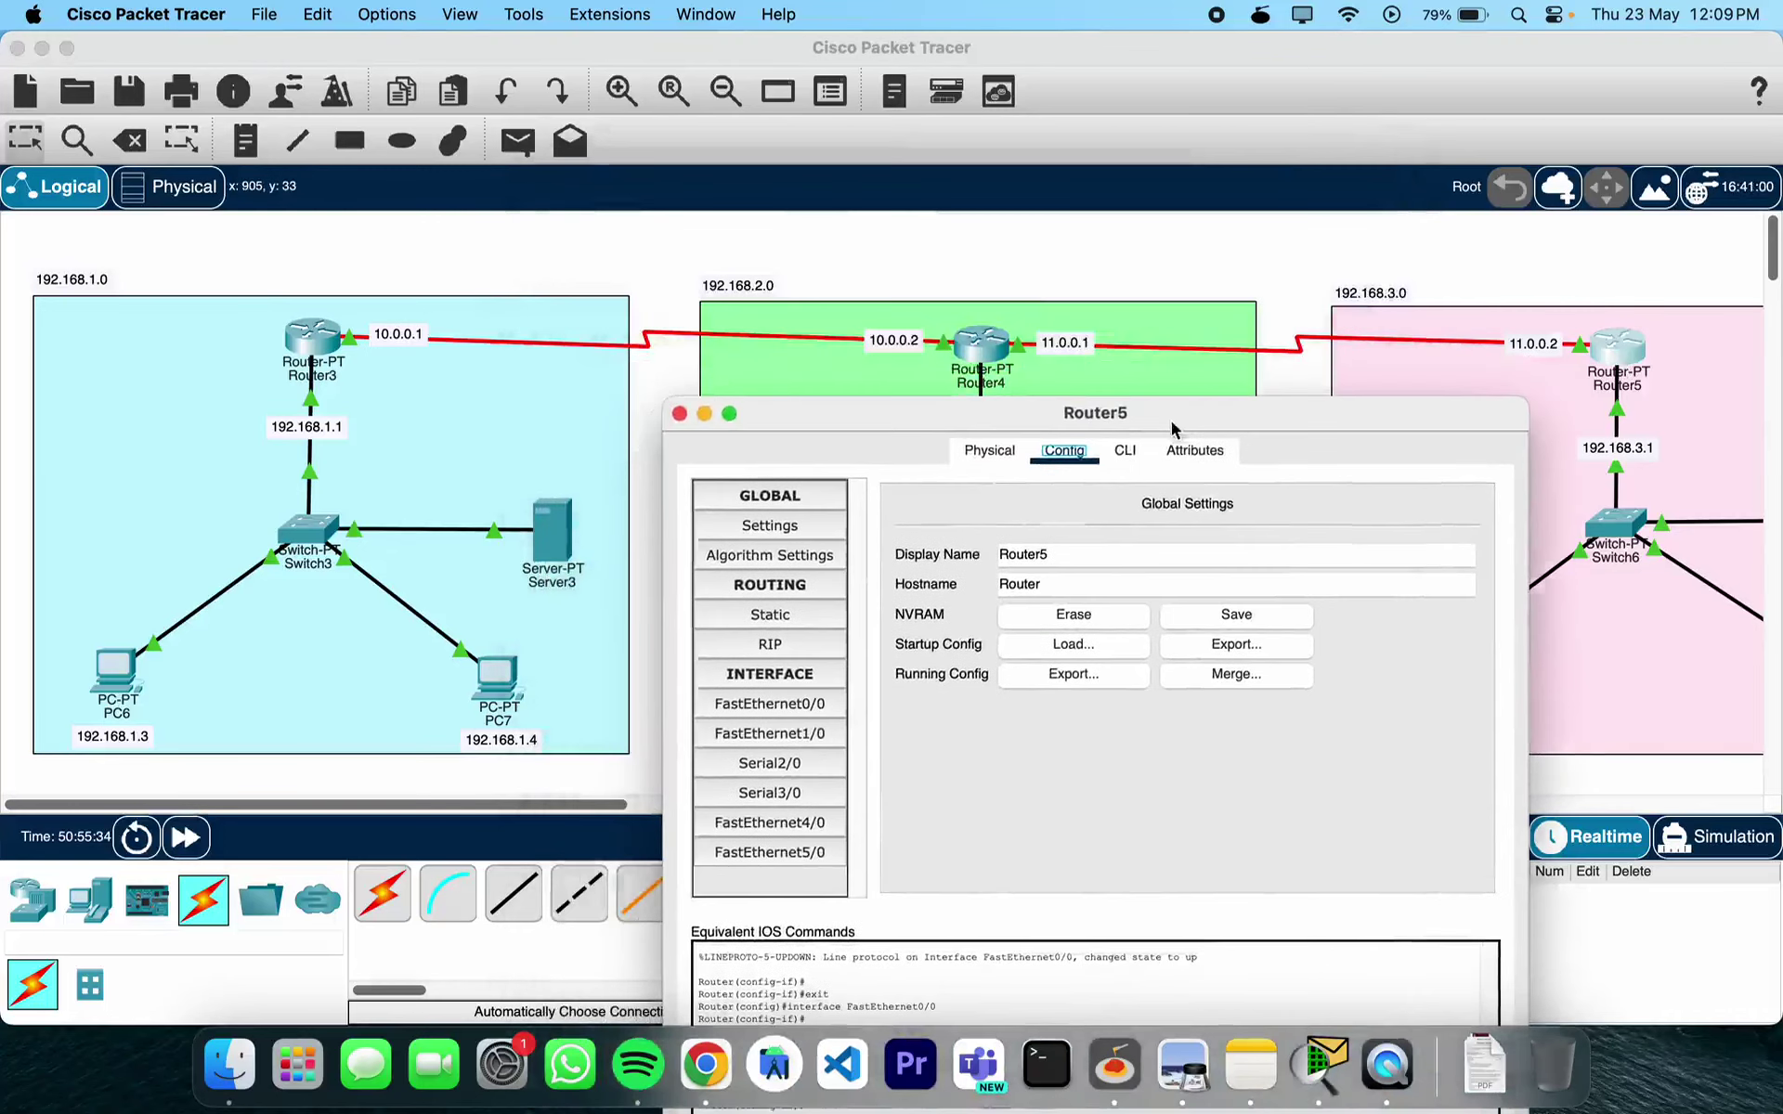
{"action": "left_click", "coordinate": [810, 624]}
{"action": "left_click", "coordinate": [1025, 535]}
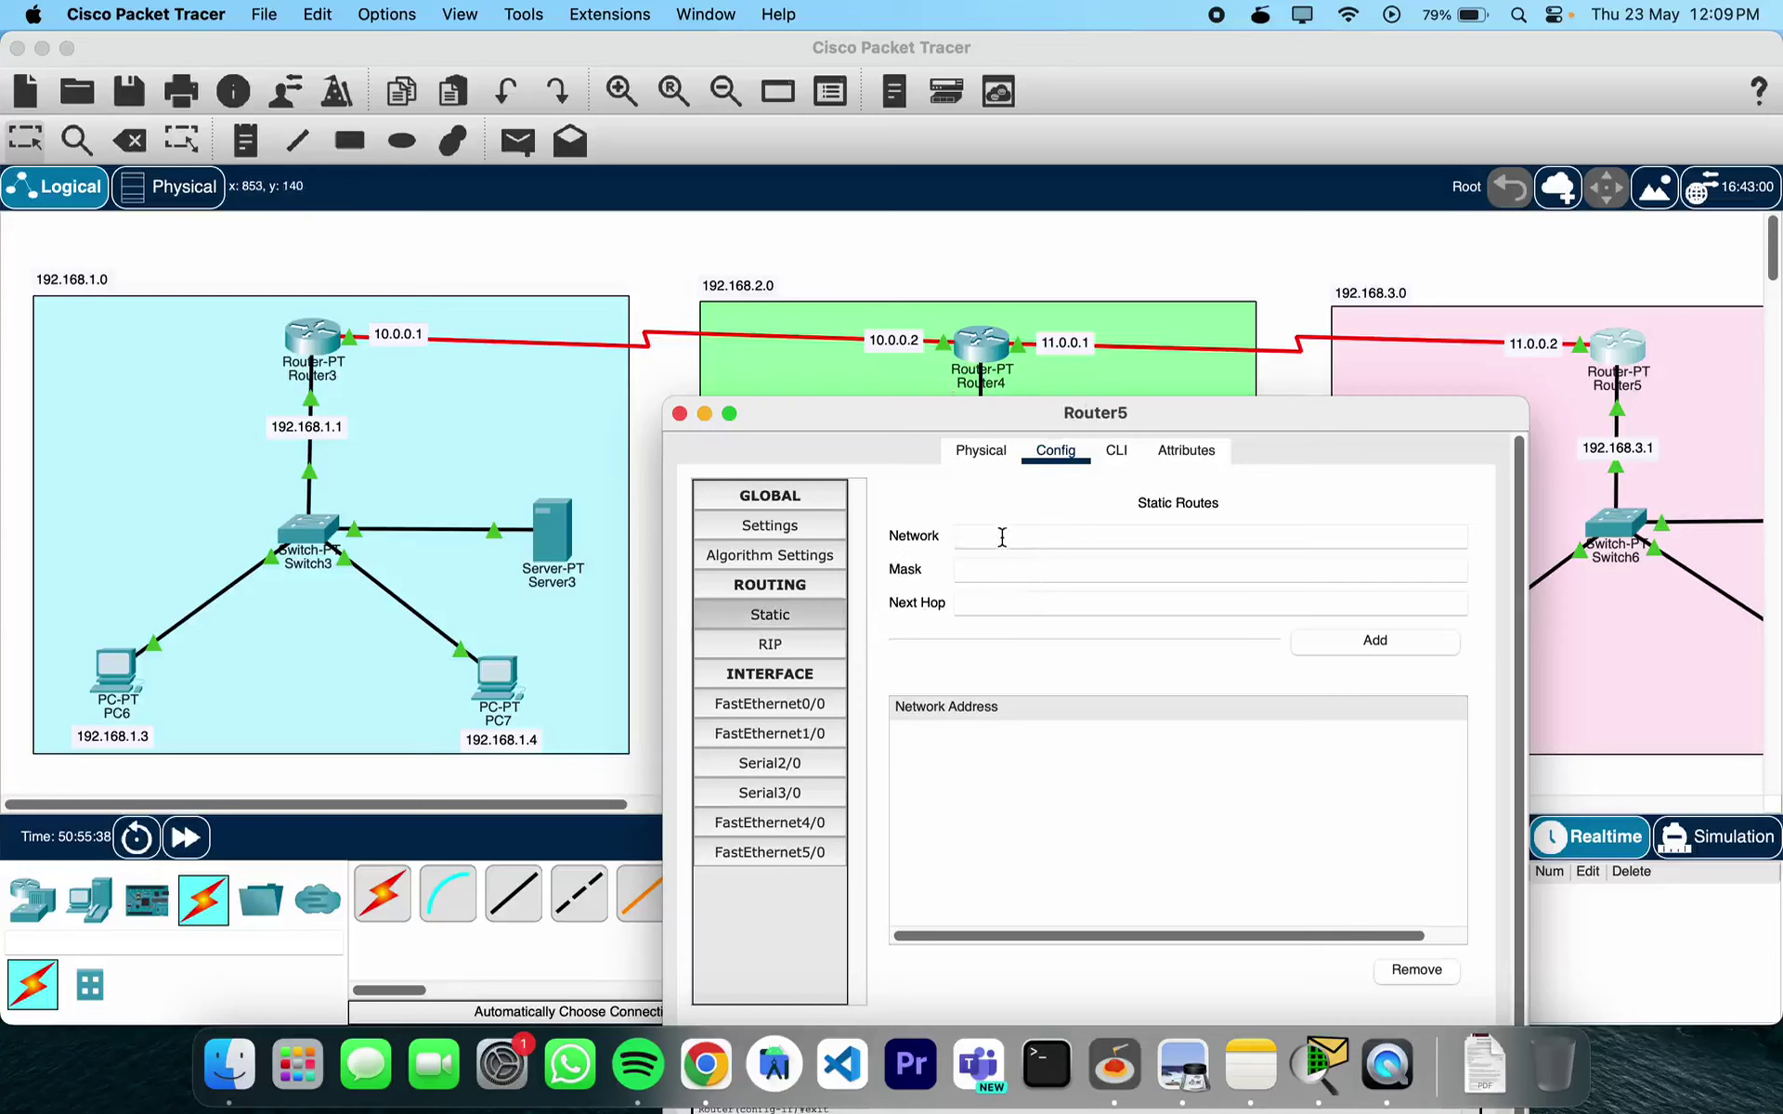
{"action": "type", "text": "192.168.2.0"}
{"action": "left_click", "coordinate": [1417, 646]}
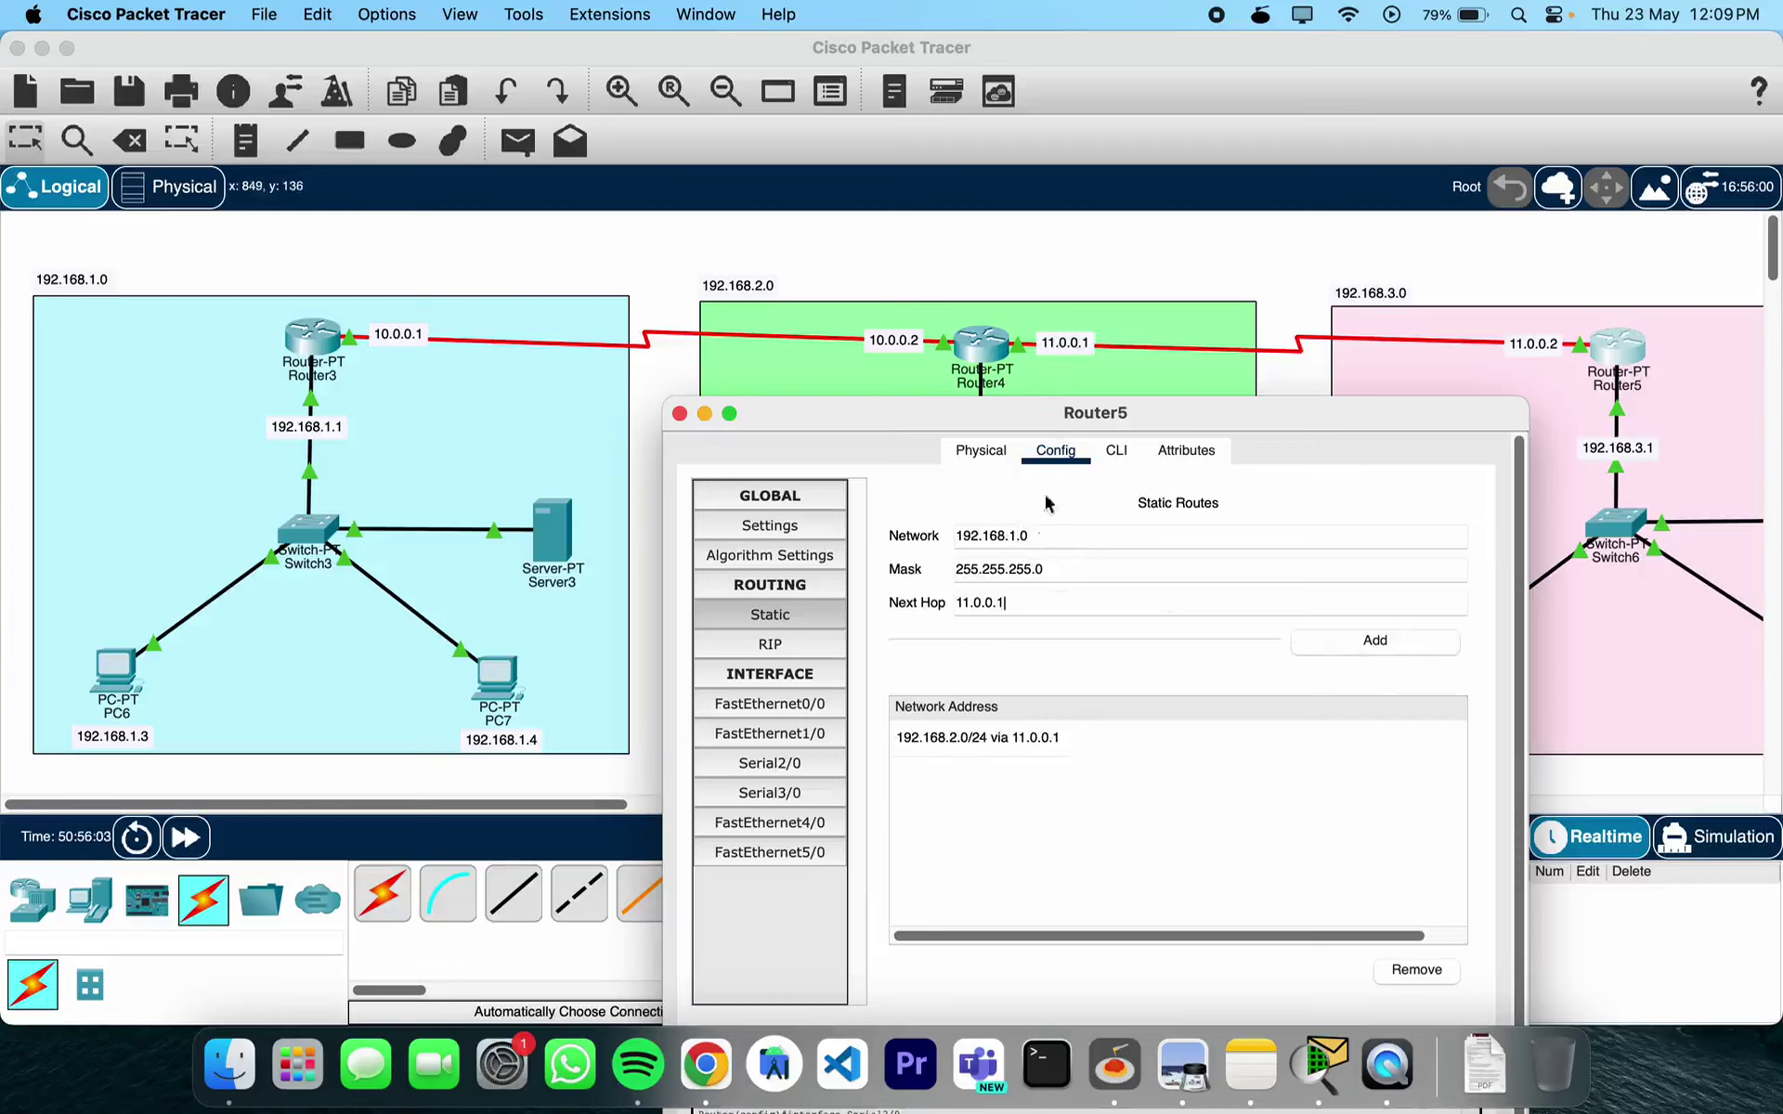
Add a second static route on Router5 to network 192.168.1.0, mask 255.255.255.0, next hop 11.0.0.1, and close its configuration
{"action": "left_click", "coordinate": [1333, 650]}
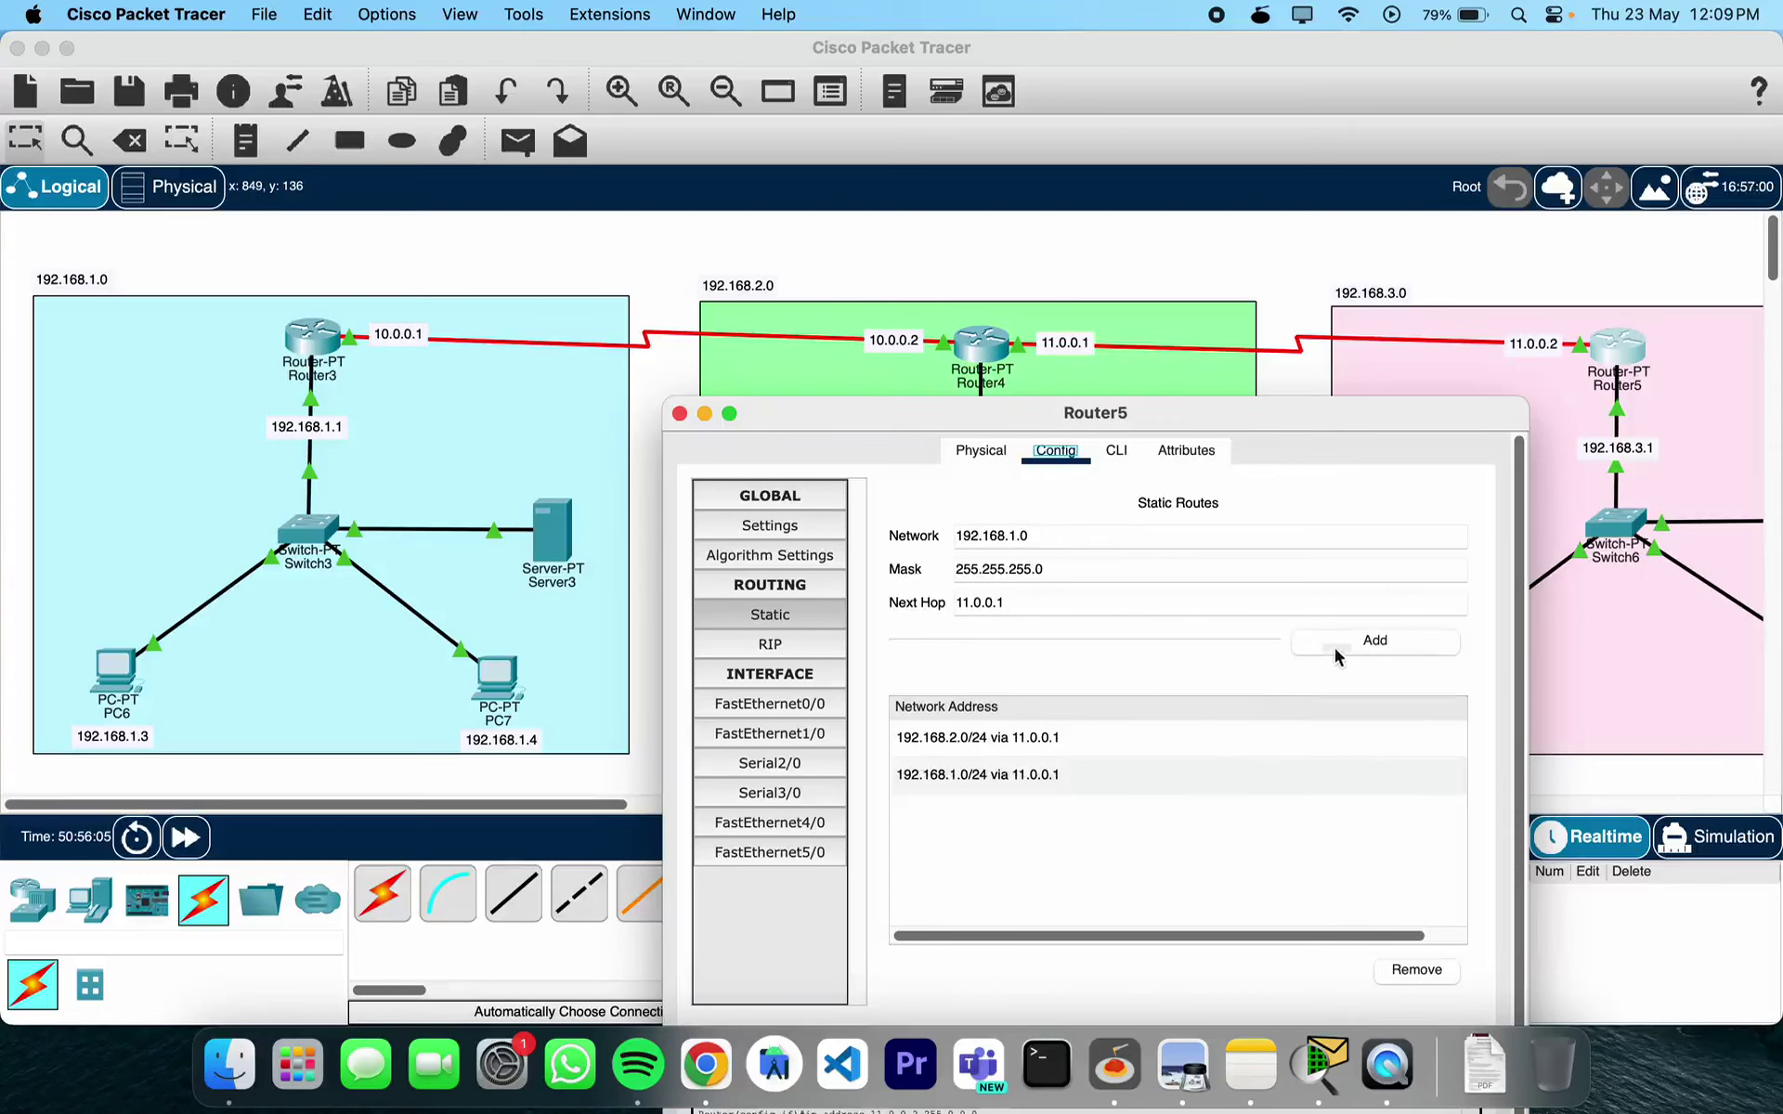
{"action": "left_click", "coordinate": [679, 414]}
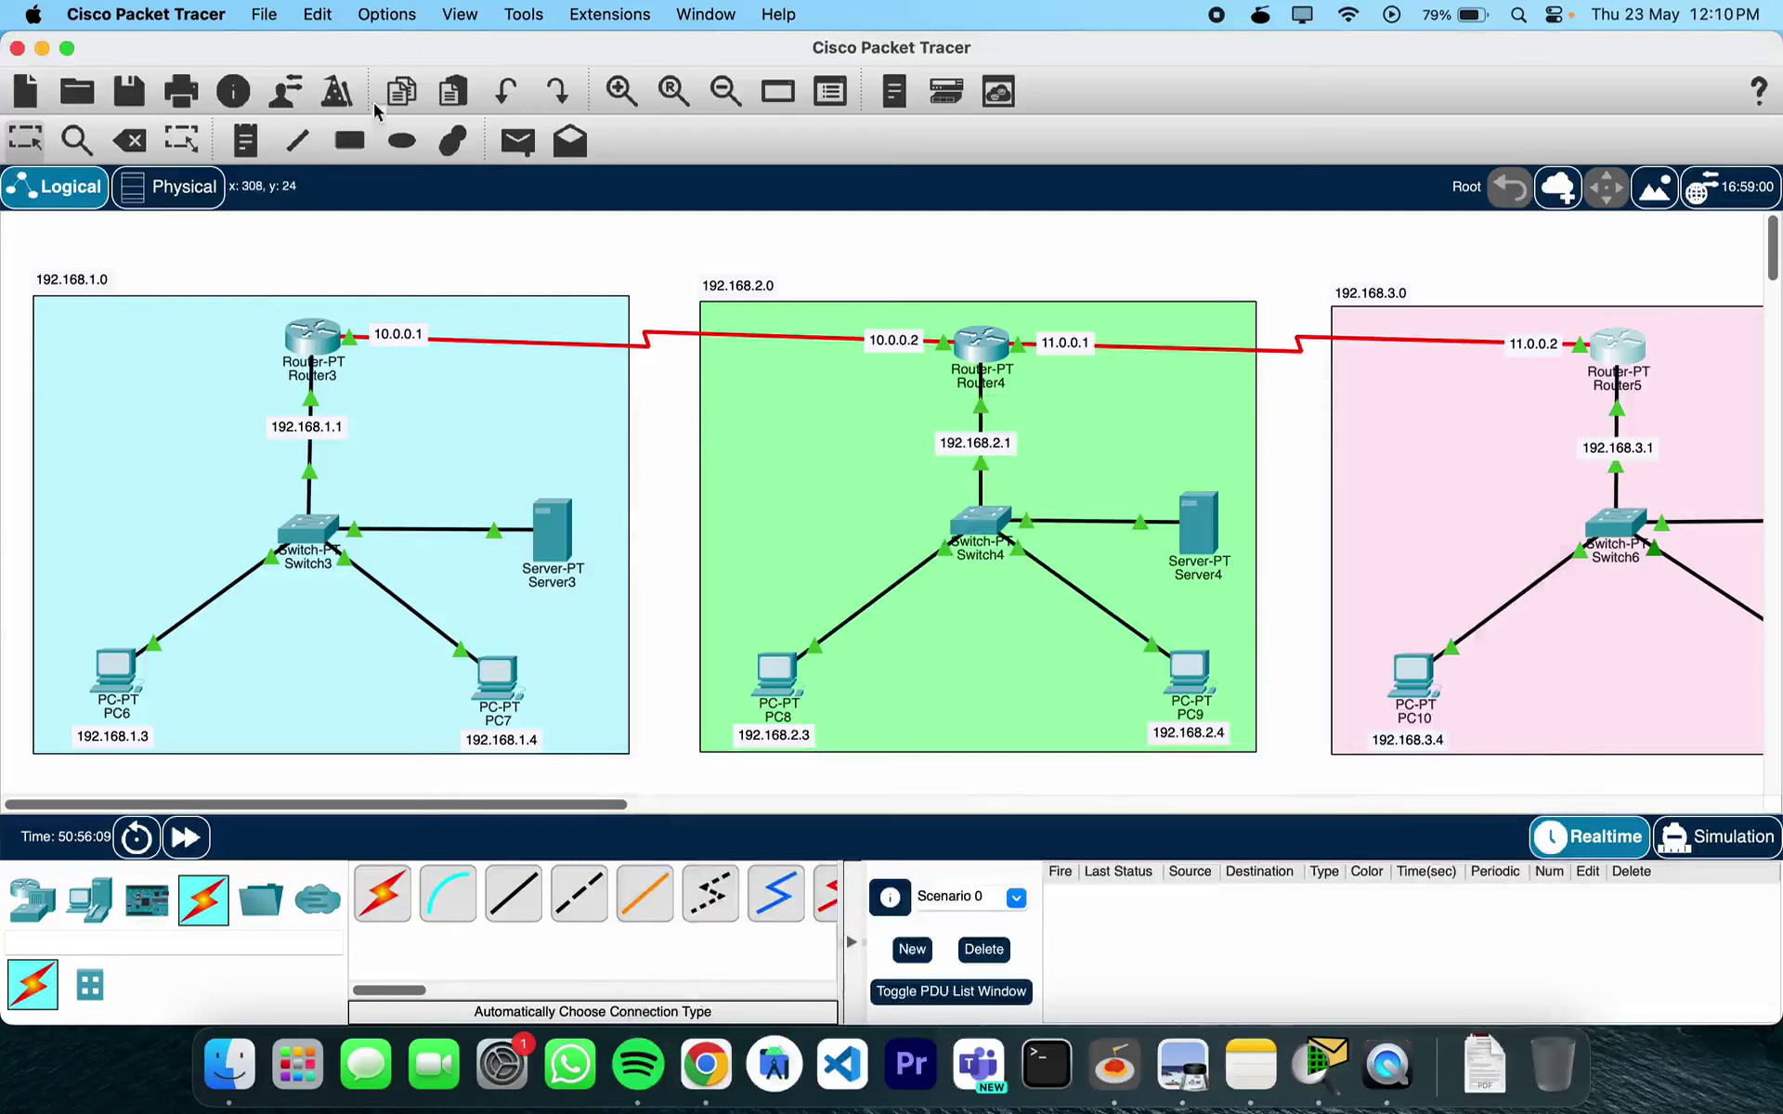
Test connectivity by sending a simple PDU from PC6 to PC8, and send the same PDU a second time
{"action": "left_click", "coordinate": [517, 140]}
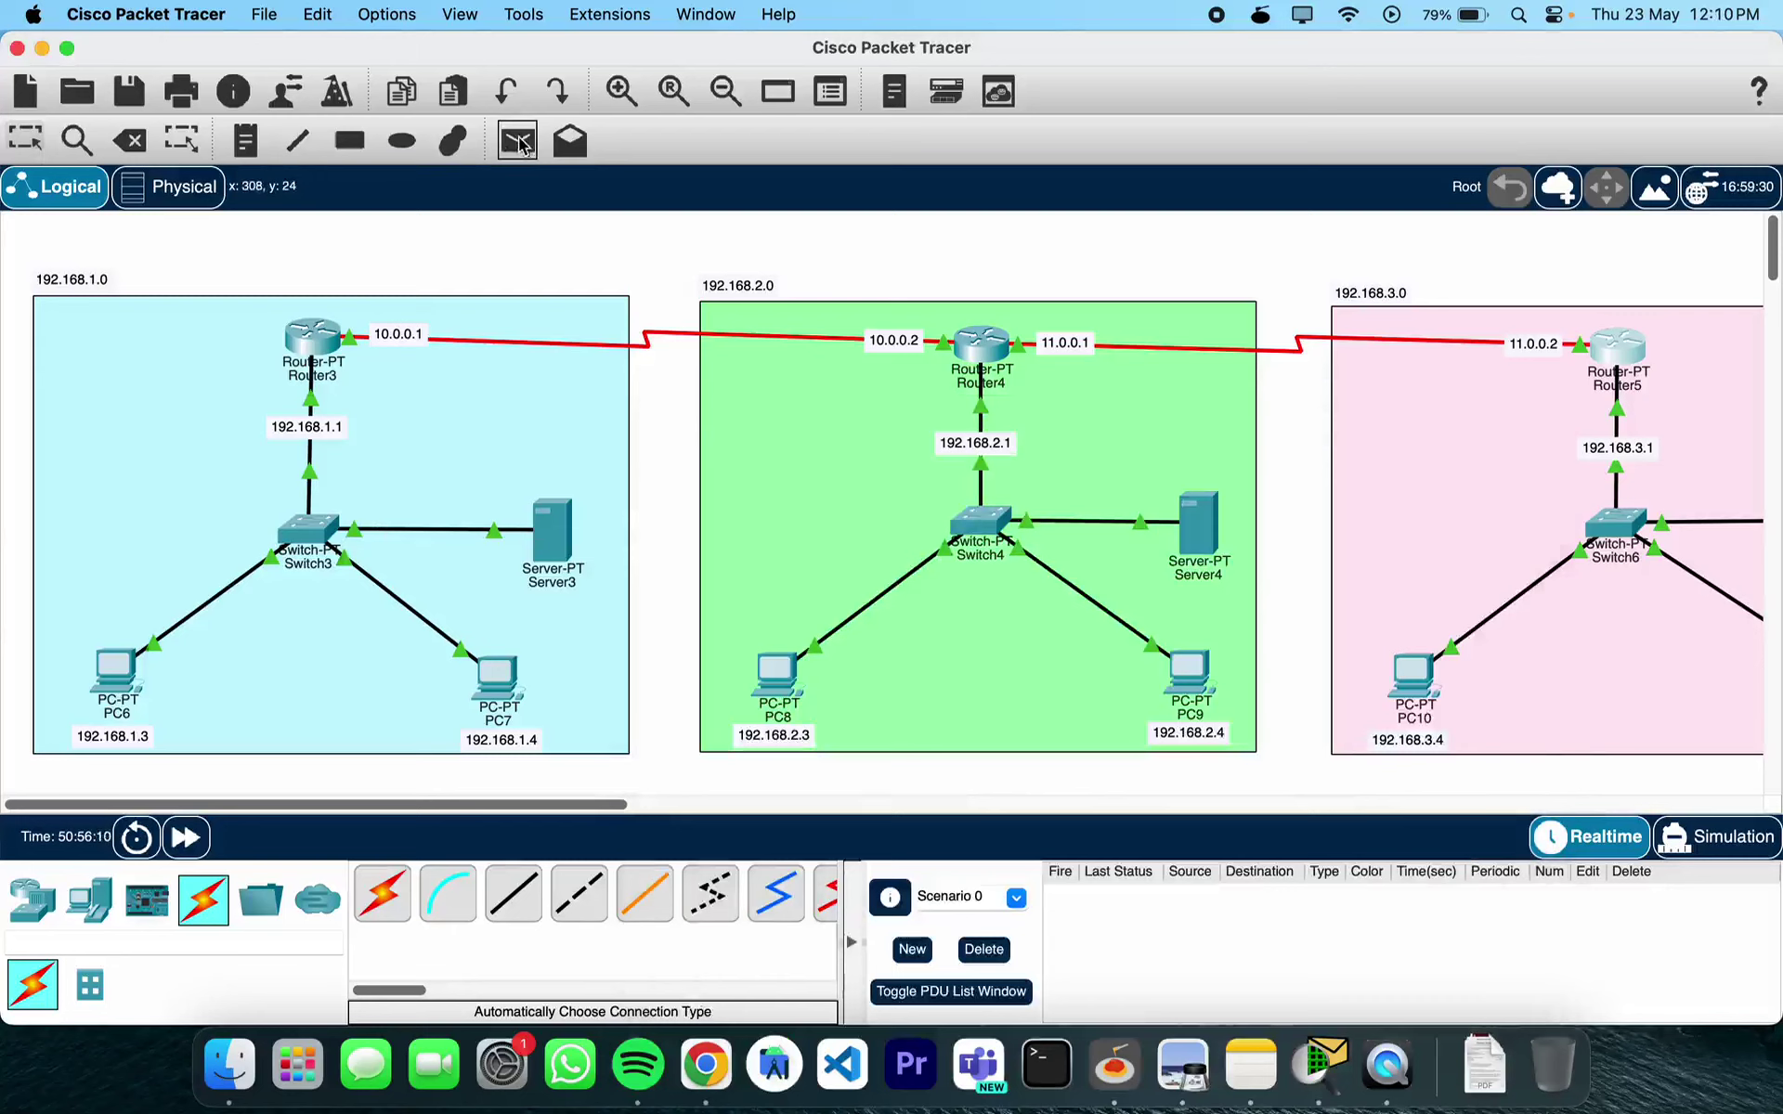
{"action": "left_click", "coordinate": [121, 671]}
{"action": "left_click", "coordinate": [780, 675]}
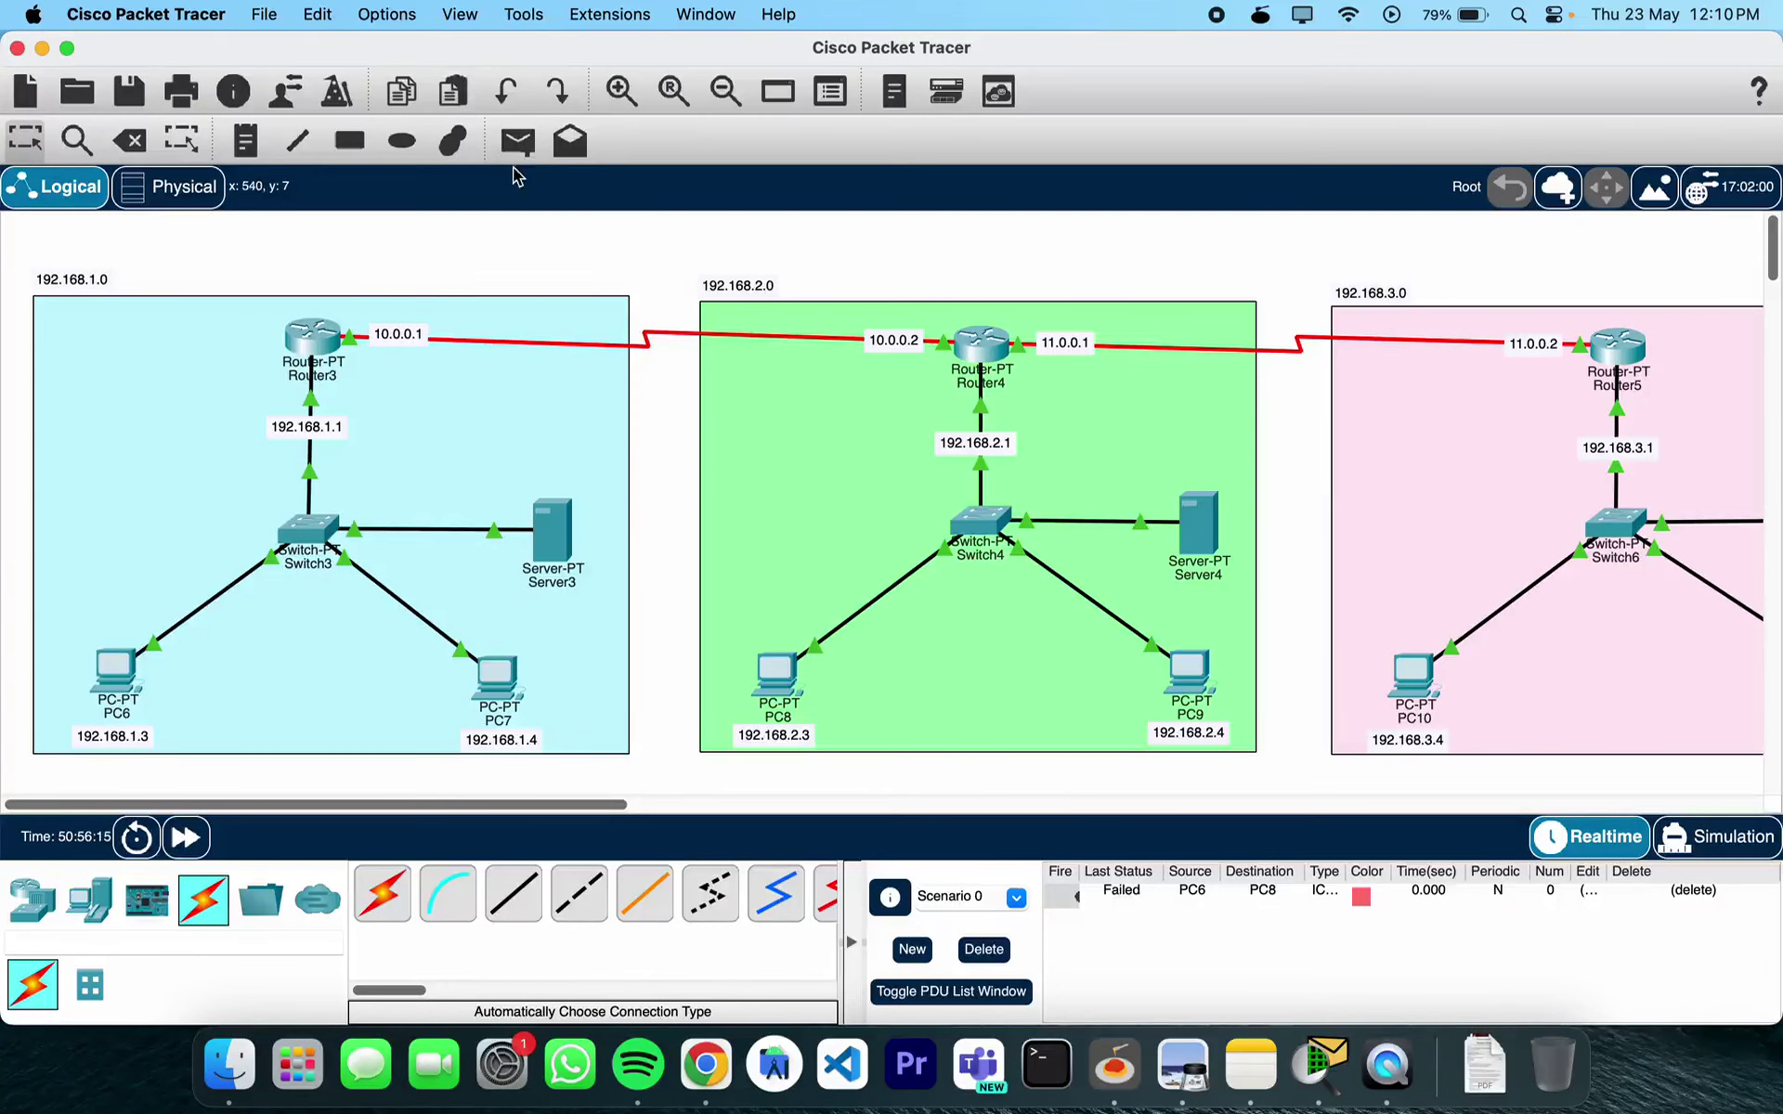
{"action": "left_click", "coordinate": [517, 140]}
{"action": "left_click", "coordinate": [123, 668]}
{"action": "left_click", "coordinate": [778, 675]}
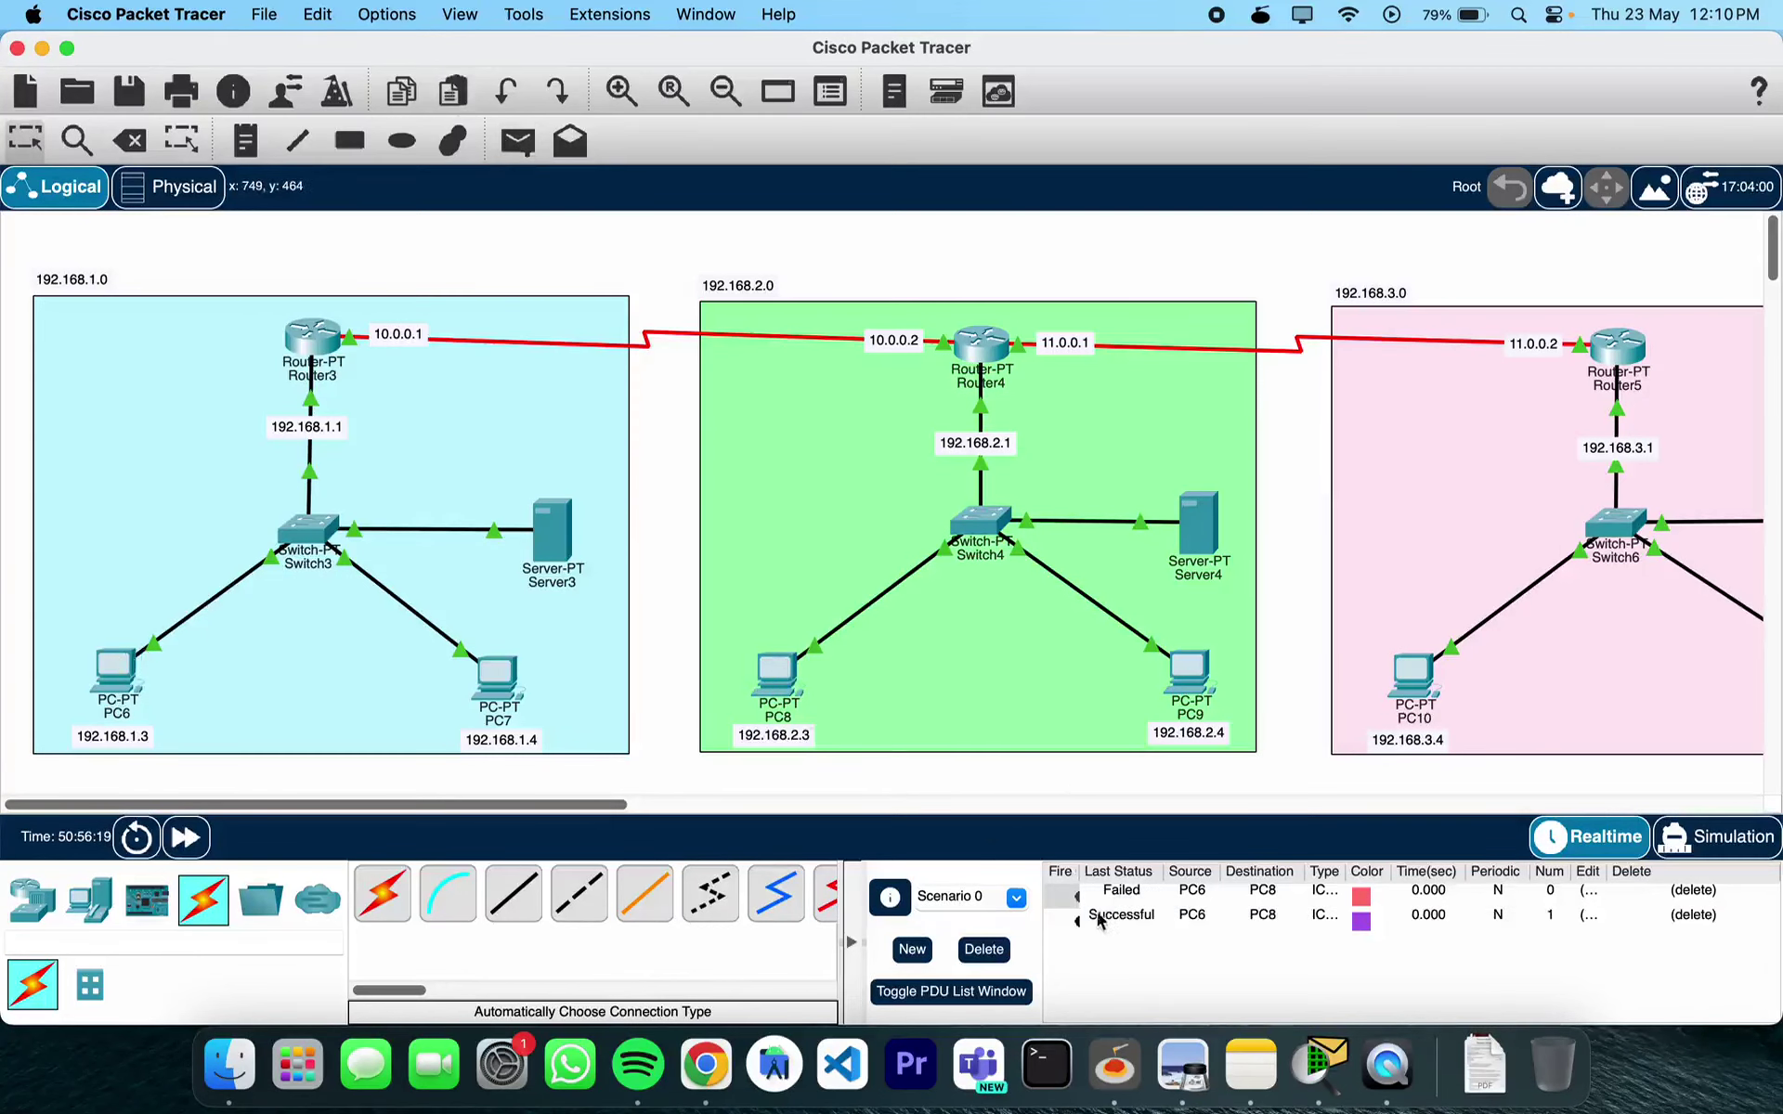
Test the route to the third network by sending a simple PDU from PC6 to PC10 twice
{"action": "left_click", "coordinate": [511, 153]}
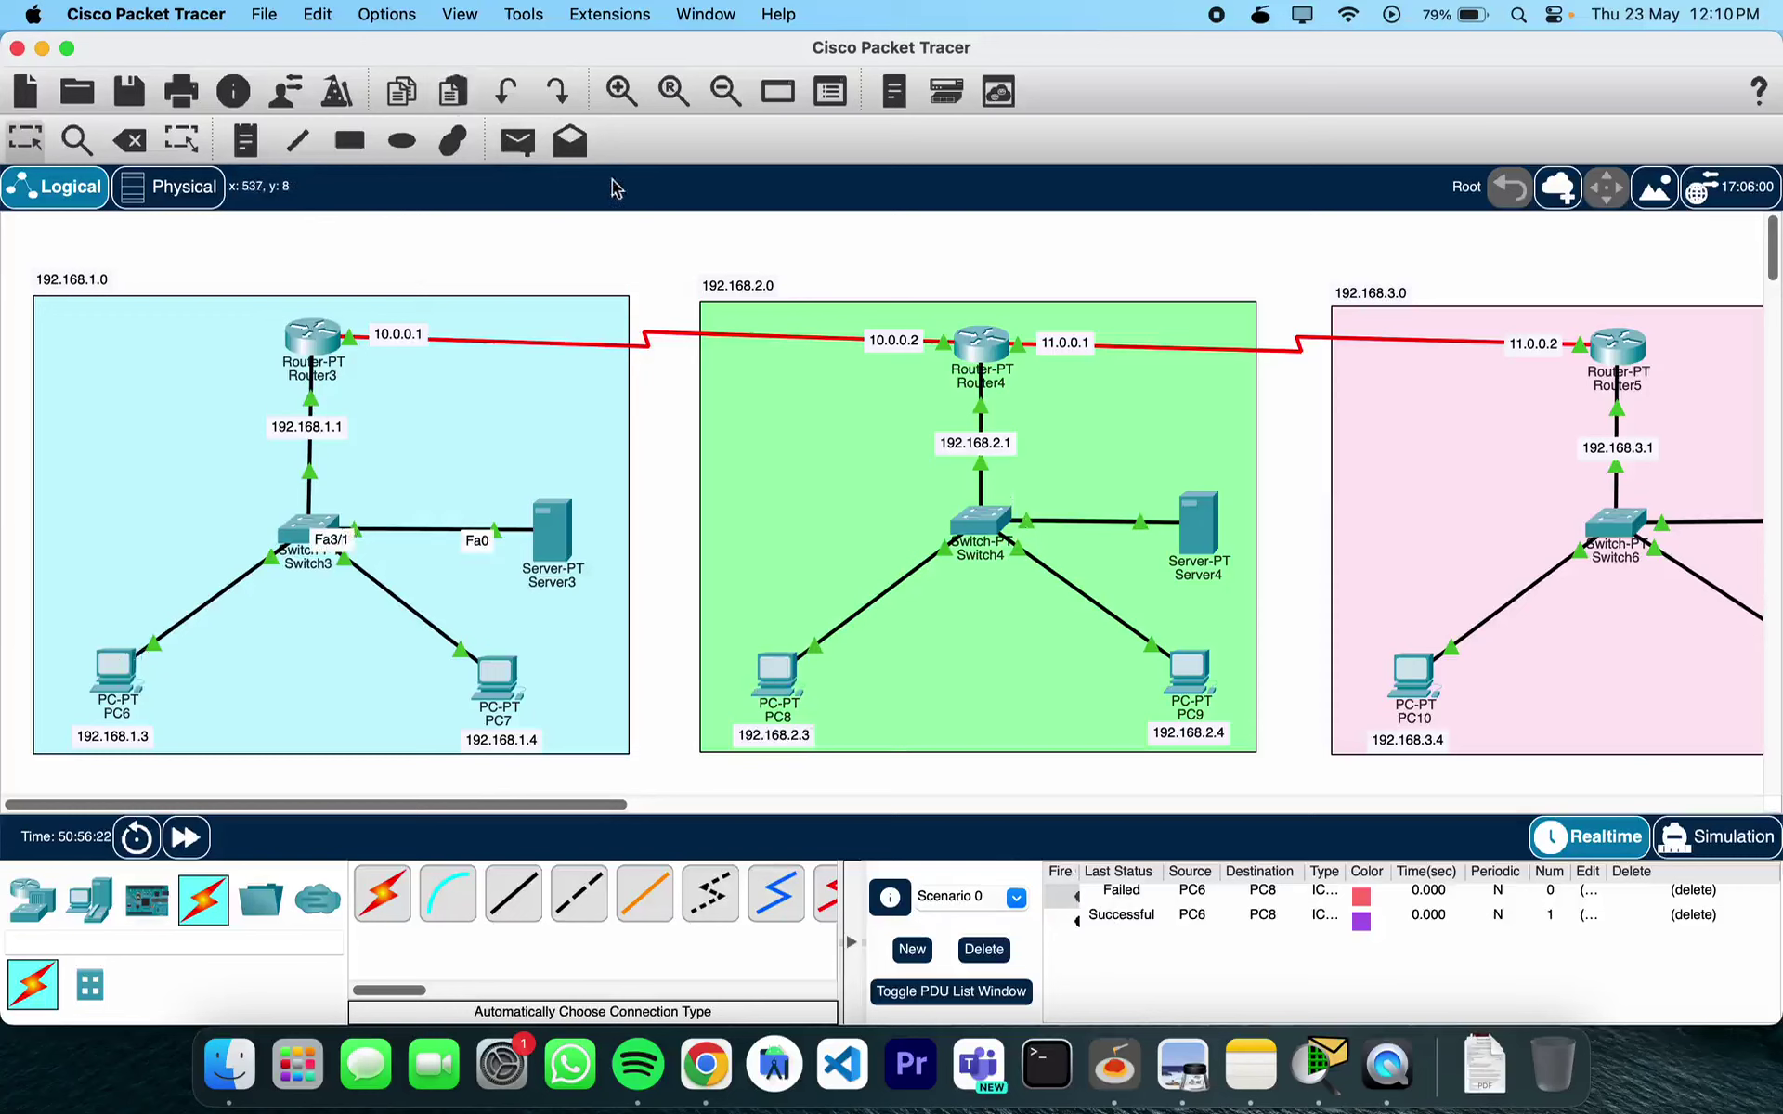
{"action": "left_click", "coordinate": [517, 142]}
{"action": "left_click", "coordinate": [128, 683]}
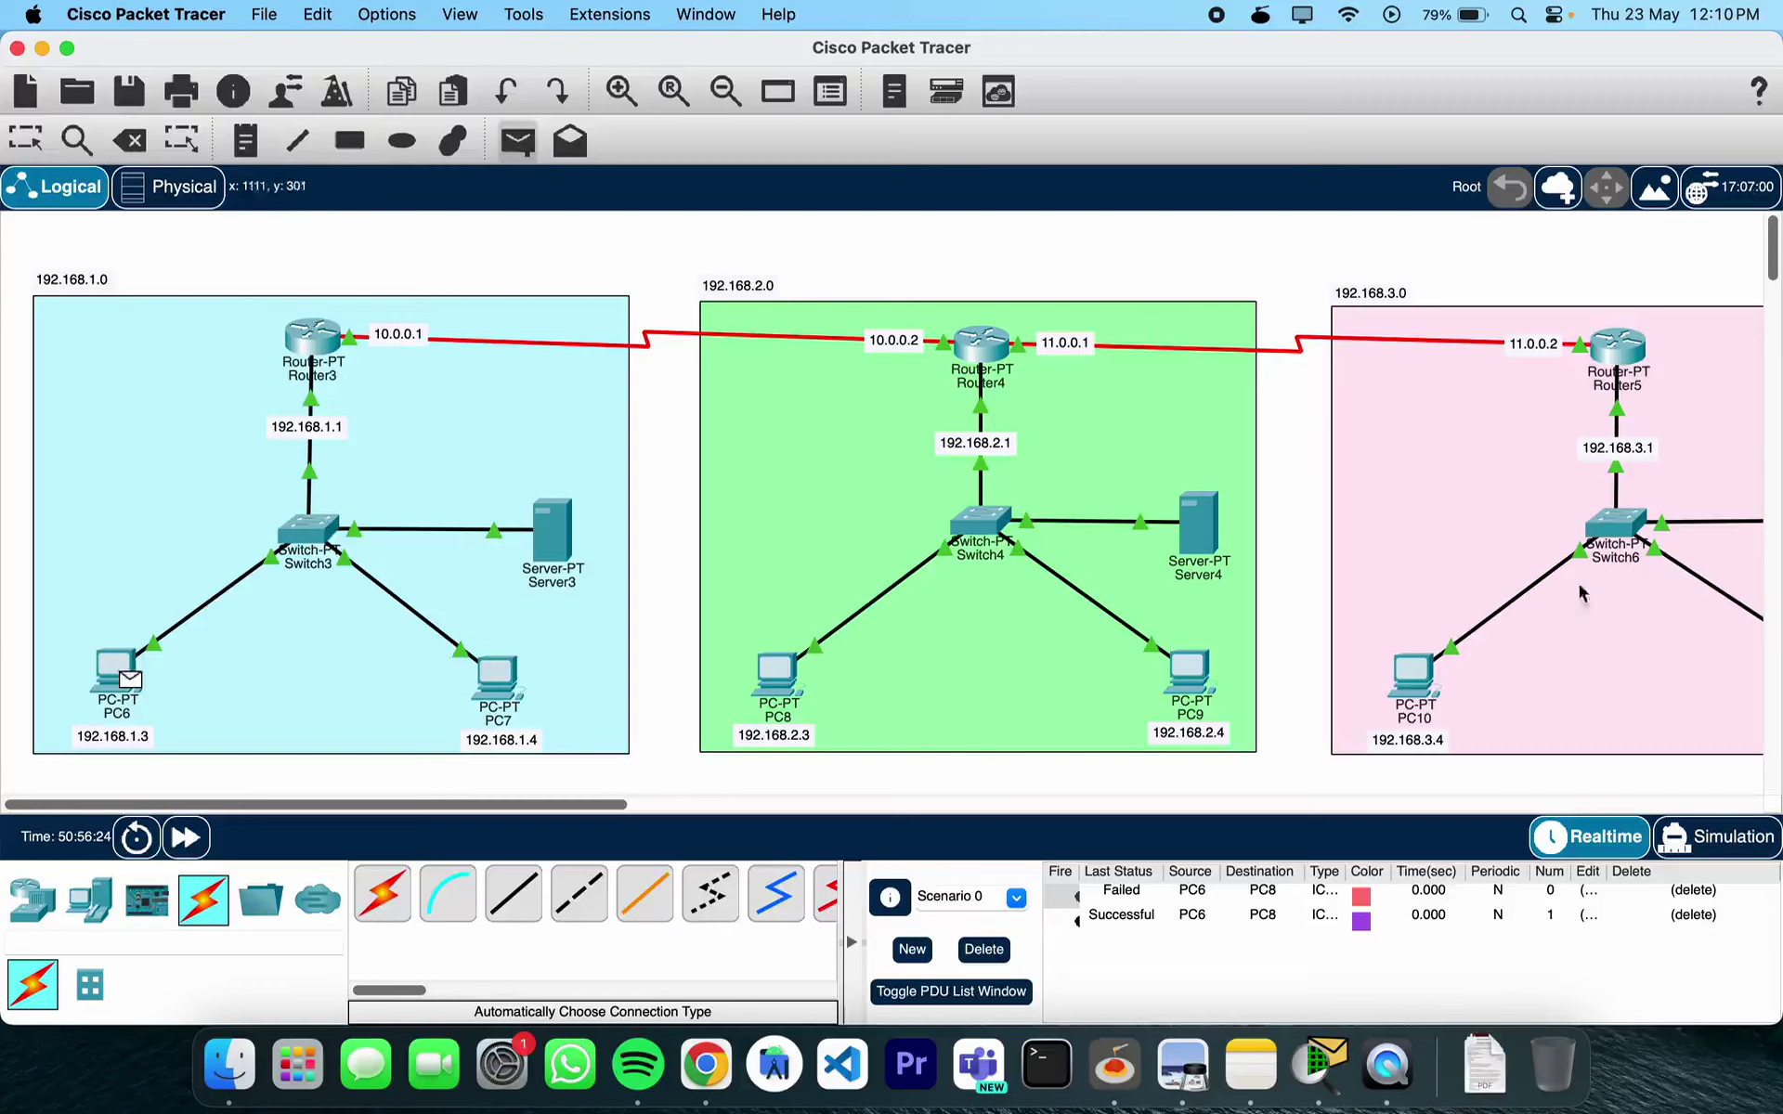
{"action": "left_click", "coordinate": [1413, 678]}
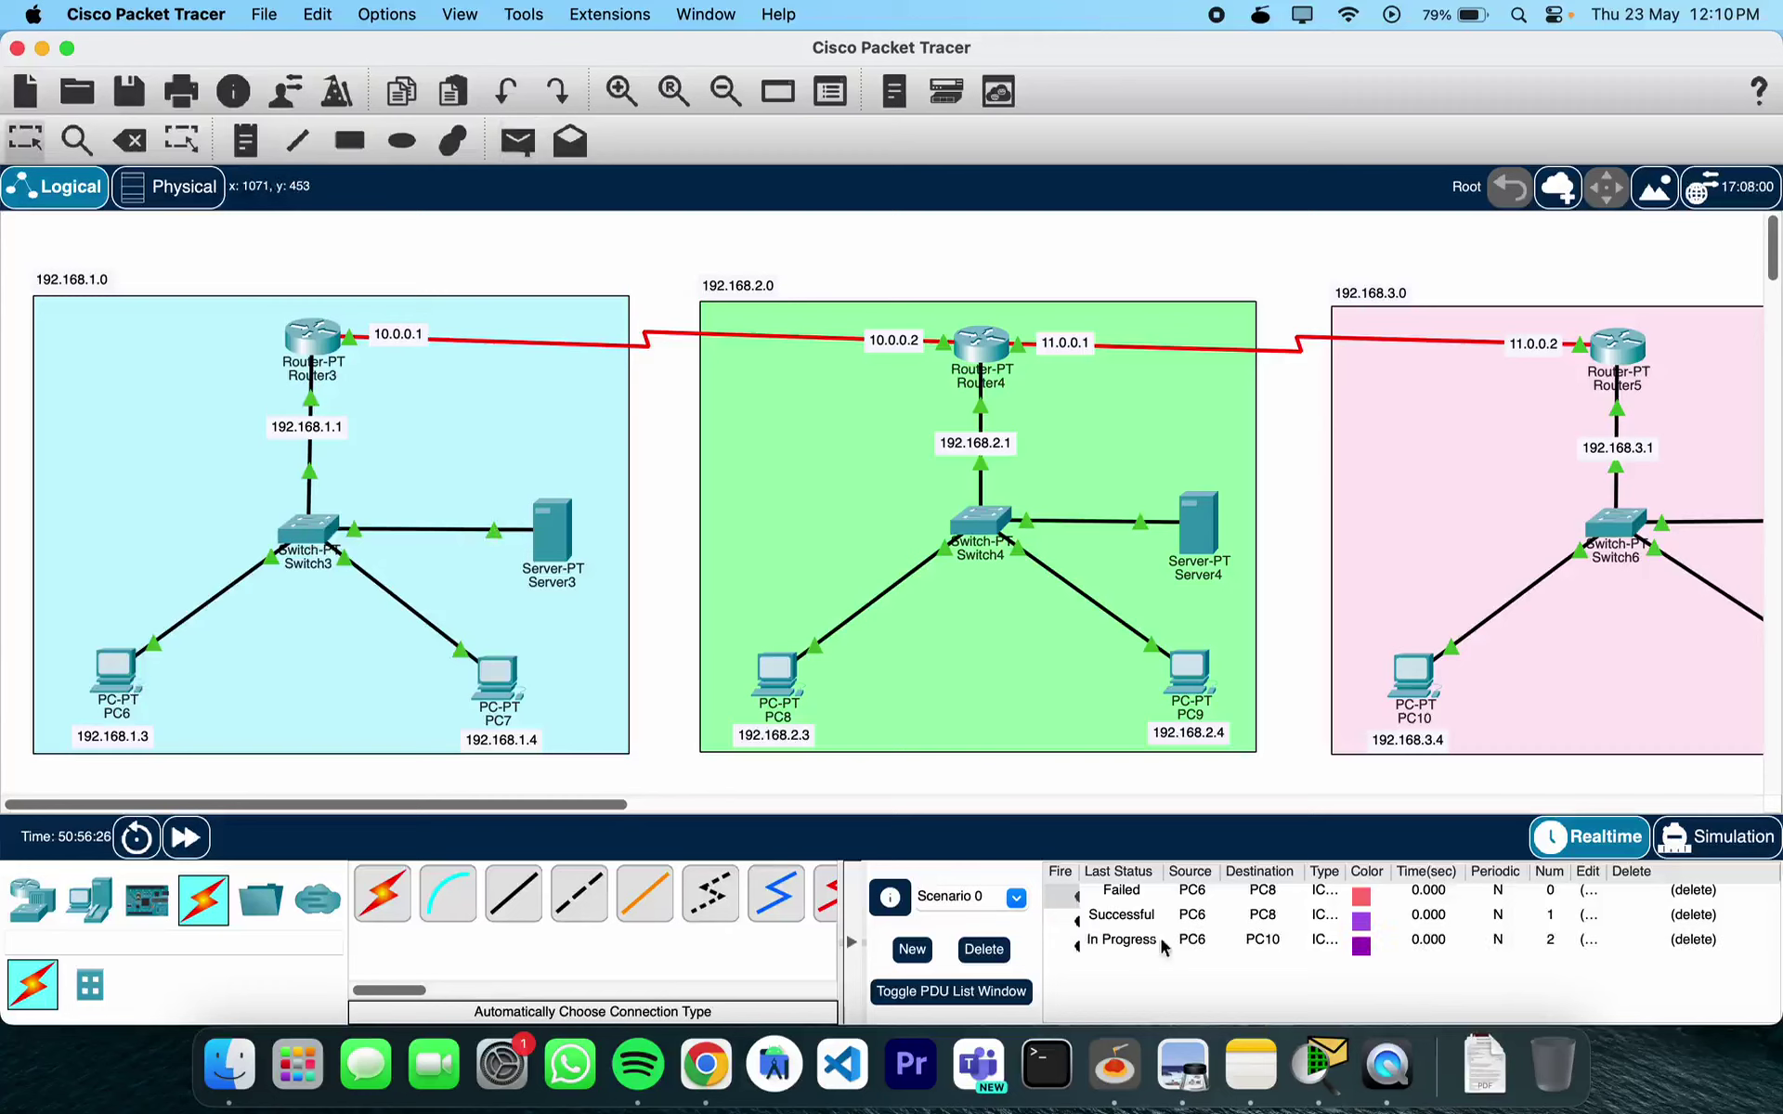
{"action": "left_click", "coordinate": [518, 142]}
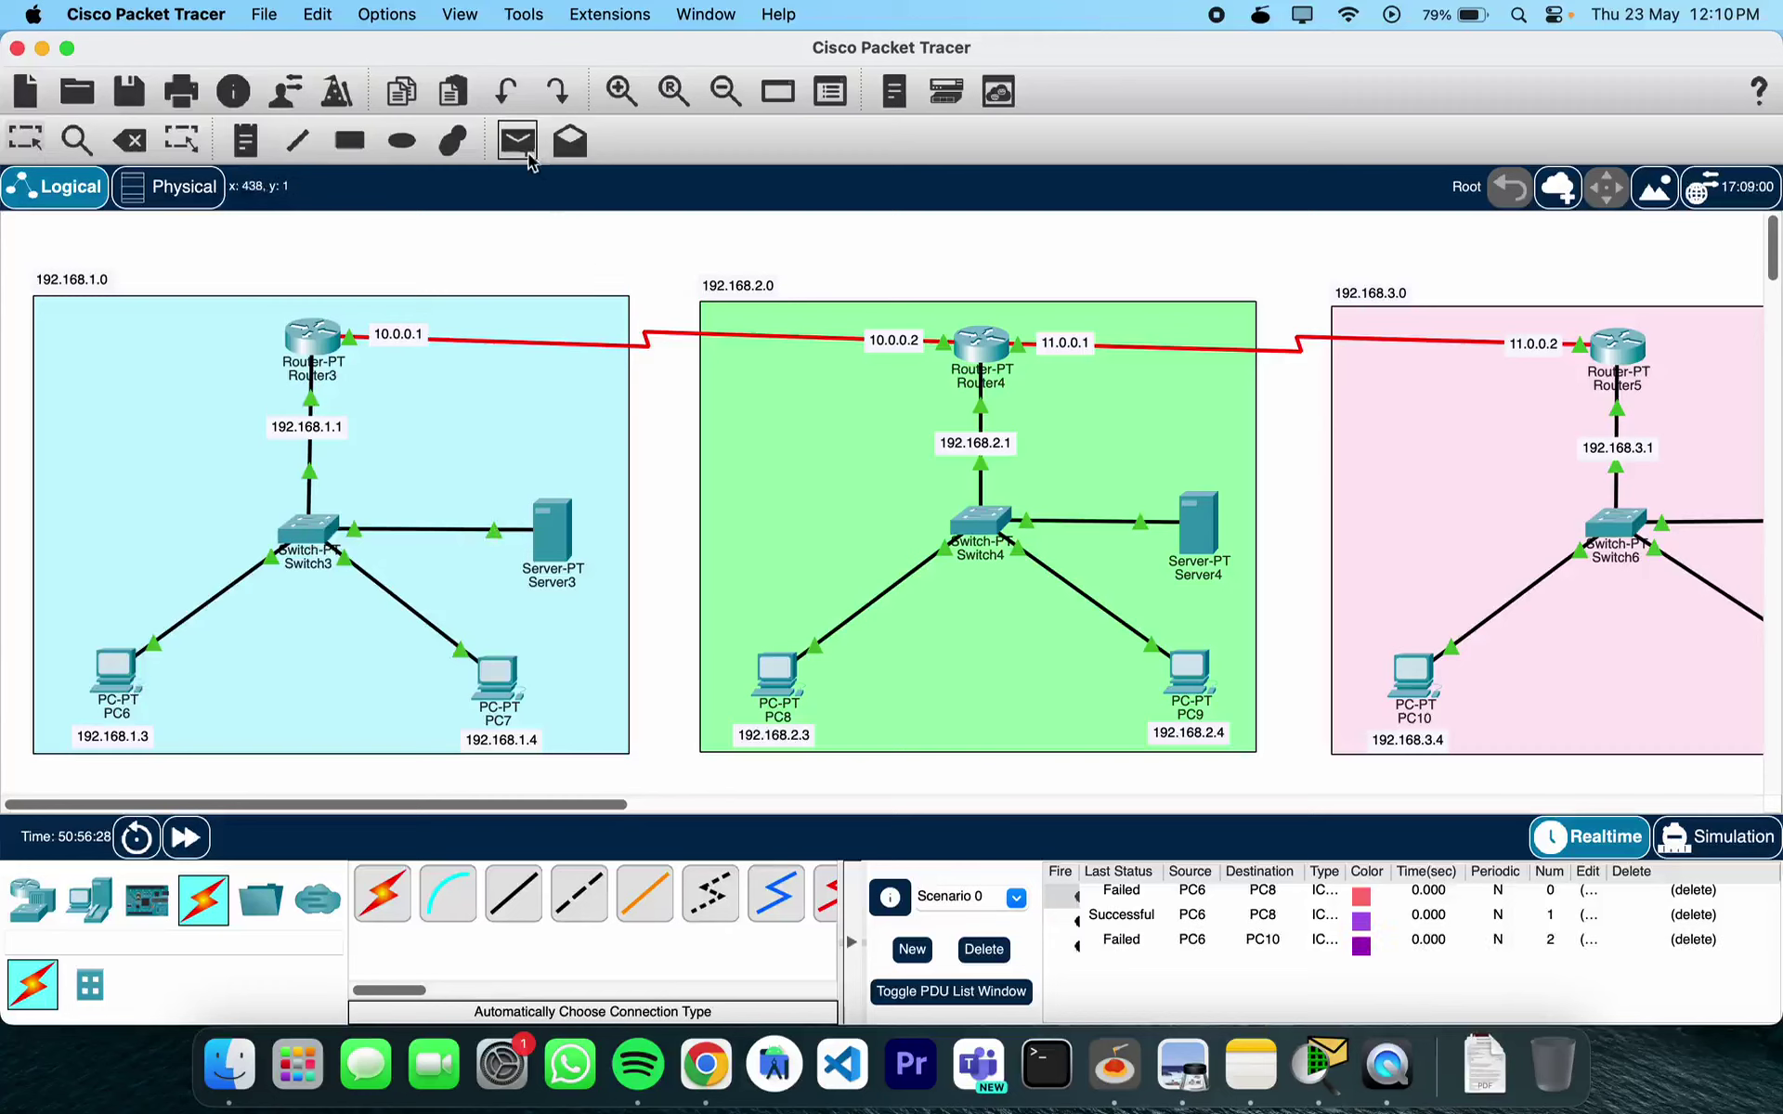
{"action": "left_click", "coordinate": [105, 669]}
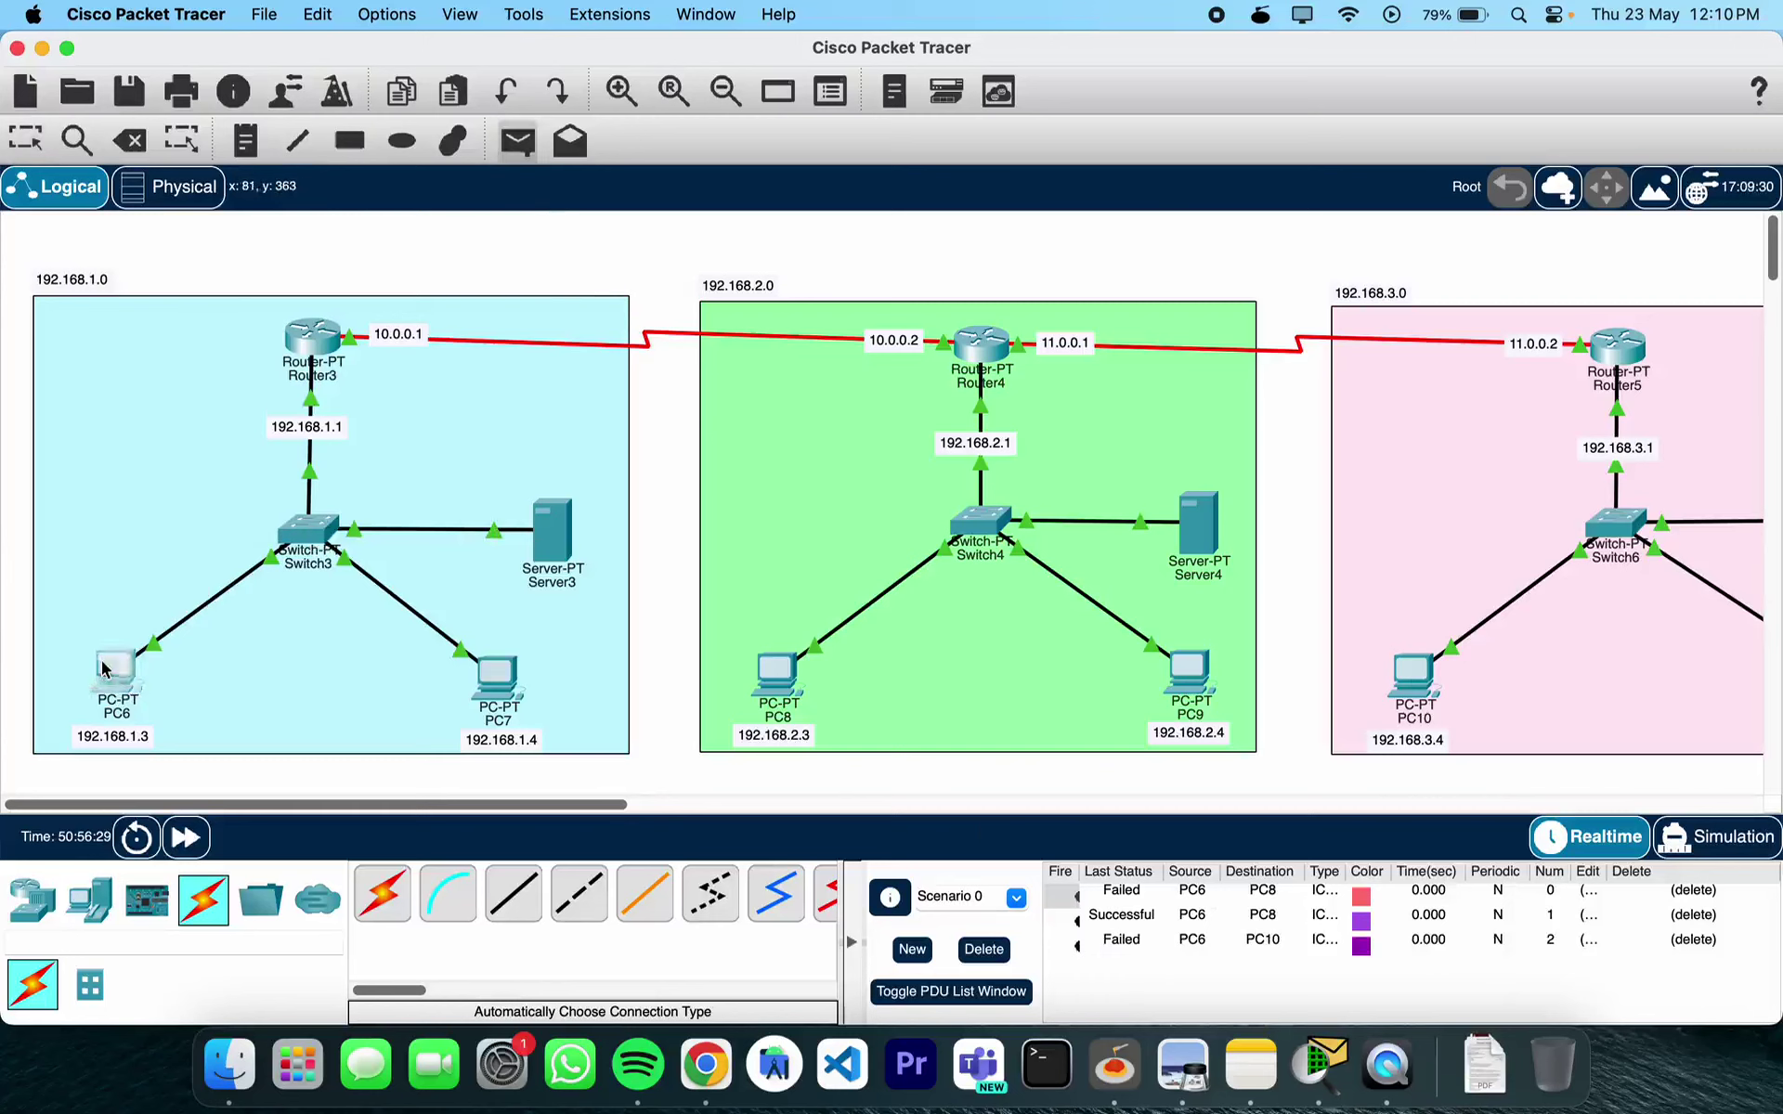
{"action": "left_click", "coordinate": [1413, 676]}
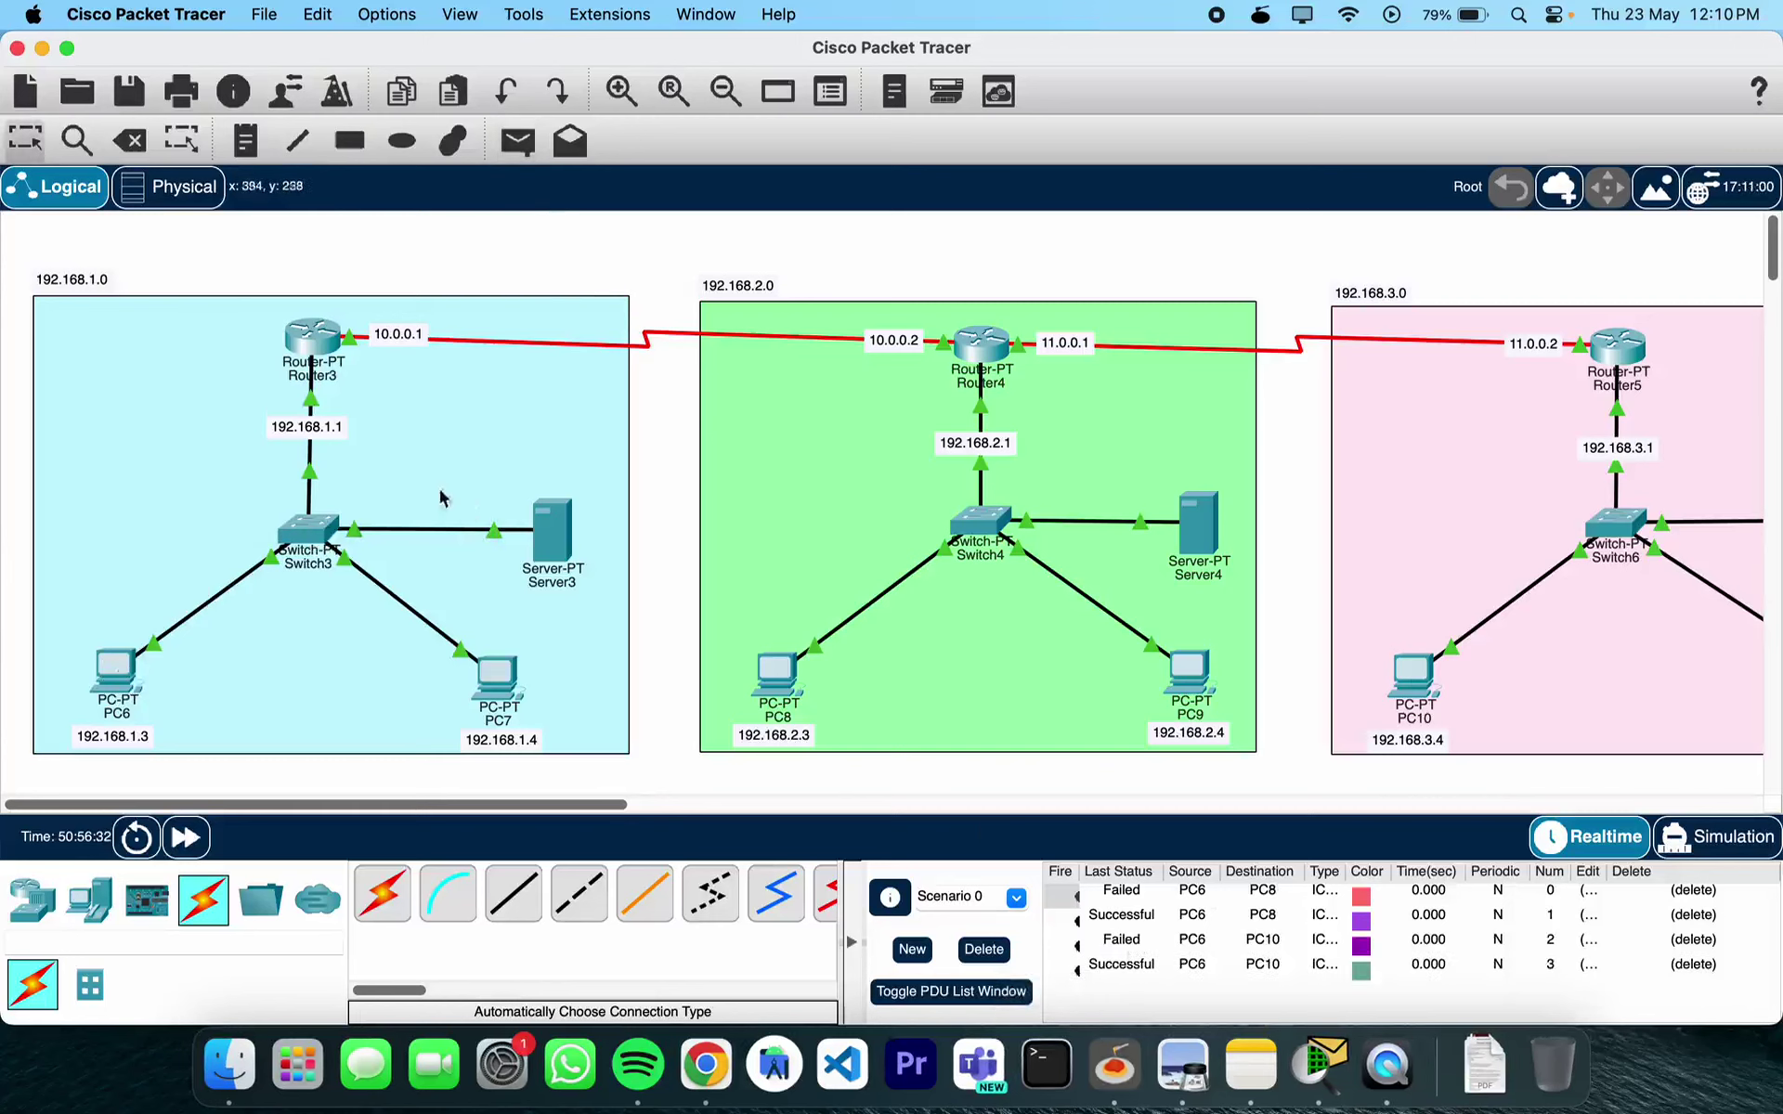
Send a simple PDU from PC8 back to PC6 and delete the scenario's accumulated PDU entries
{"action": "left_click", "coordinate": [517, 142]}
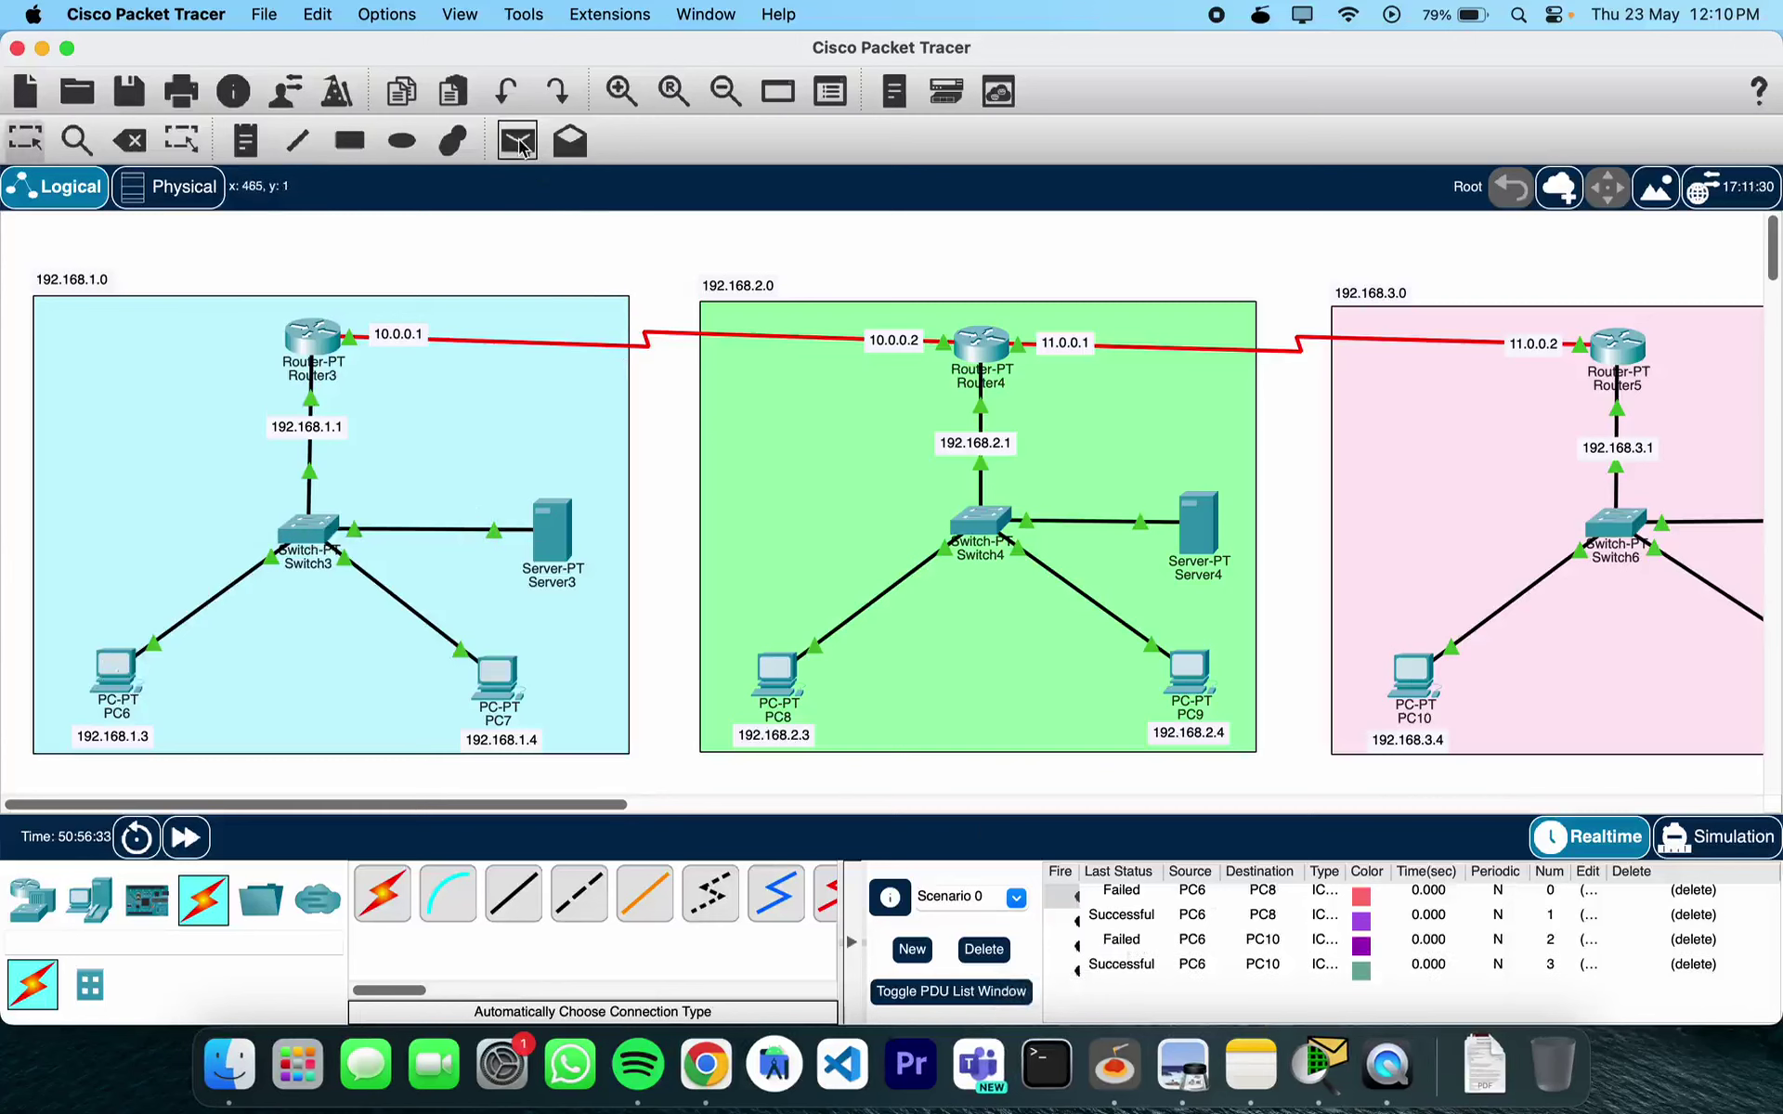
{"action": "left_click", "coordinate": [780, 670]}
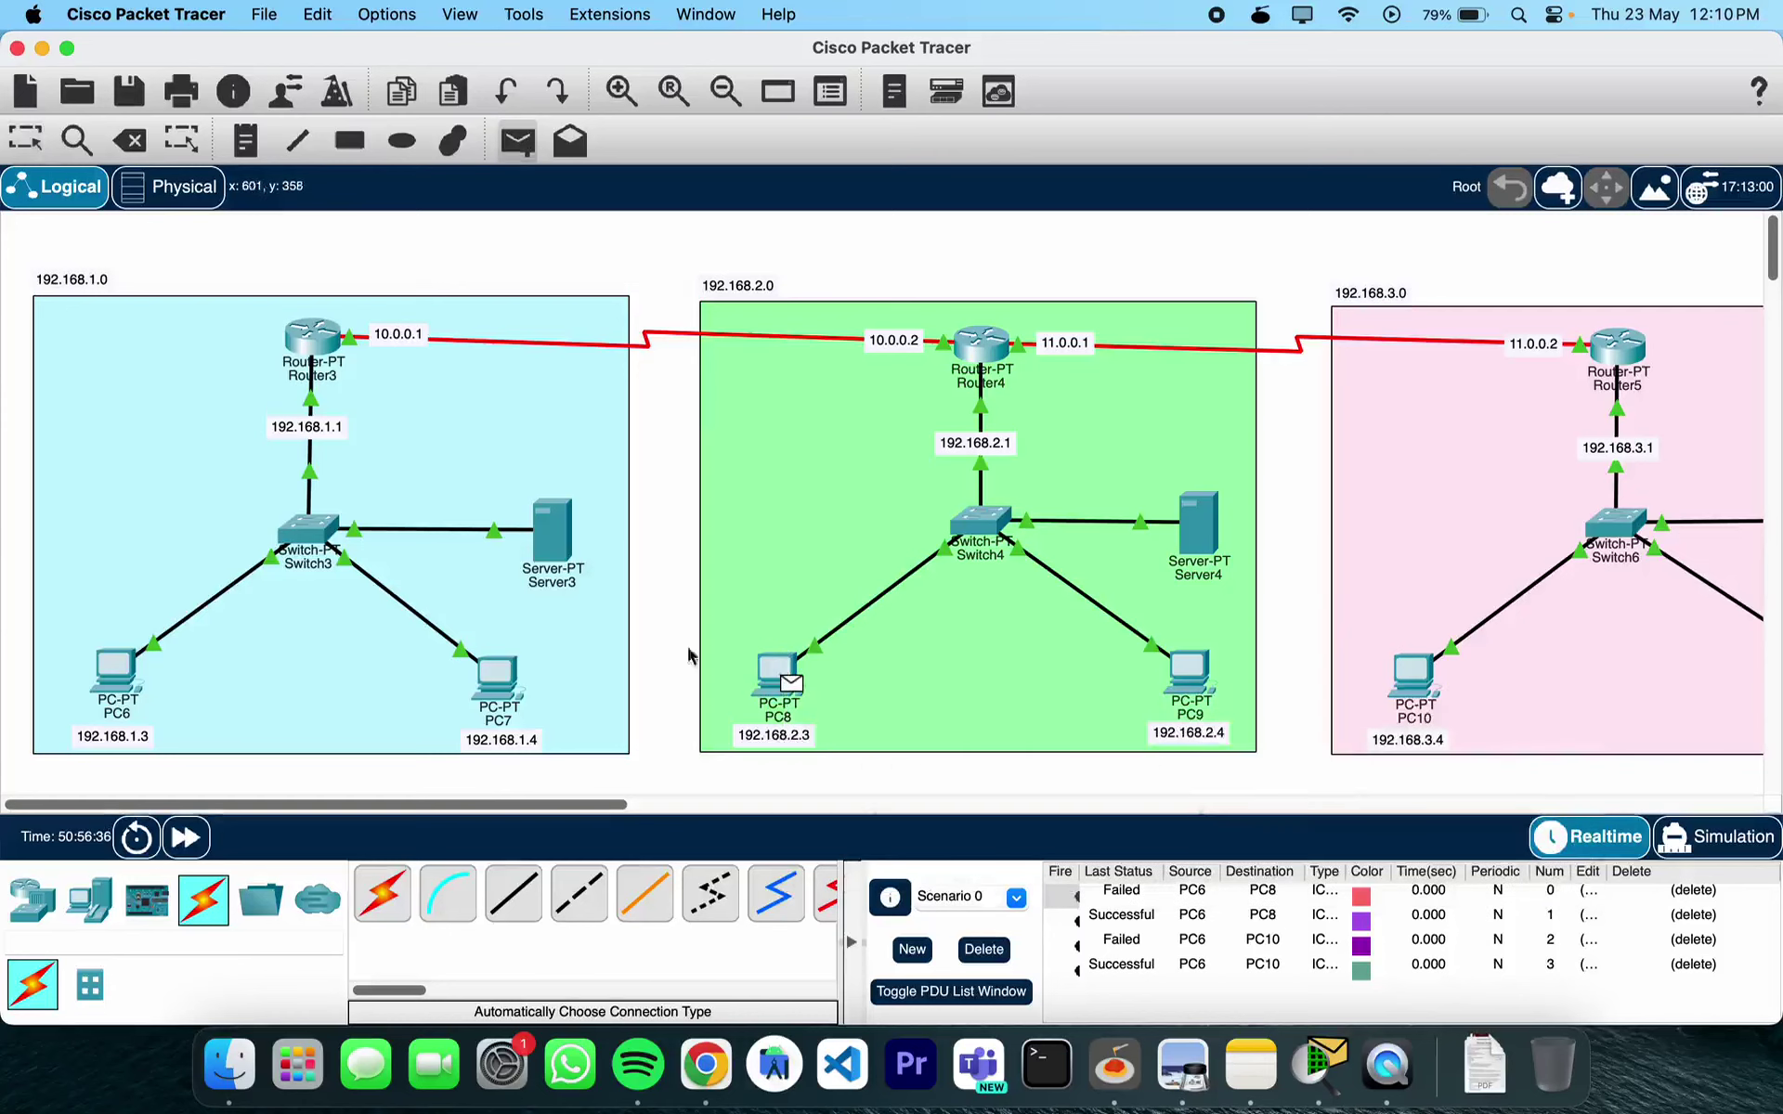
{"action": "left_click", "coordinate": [118, 670]}
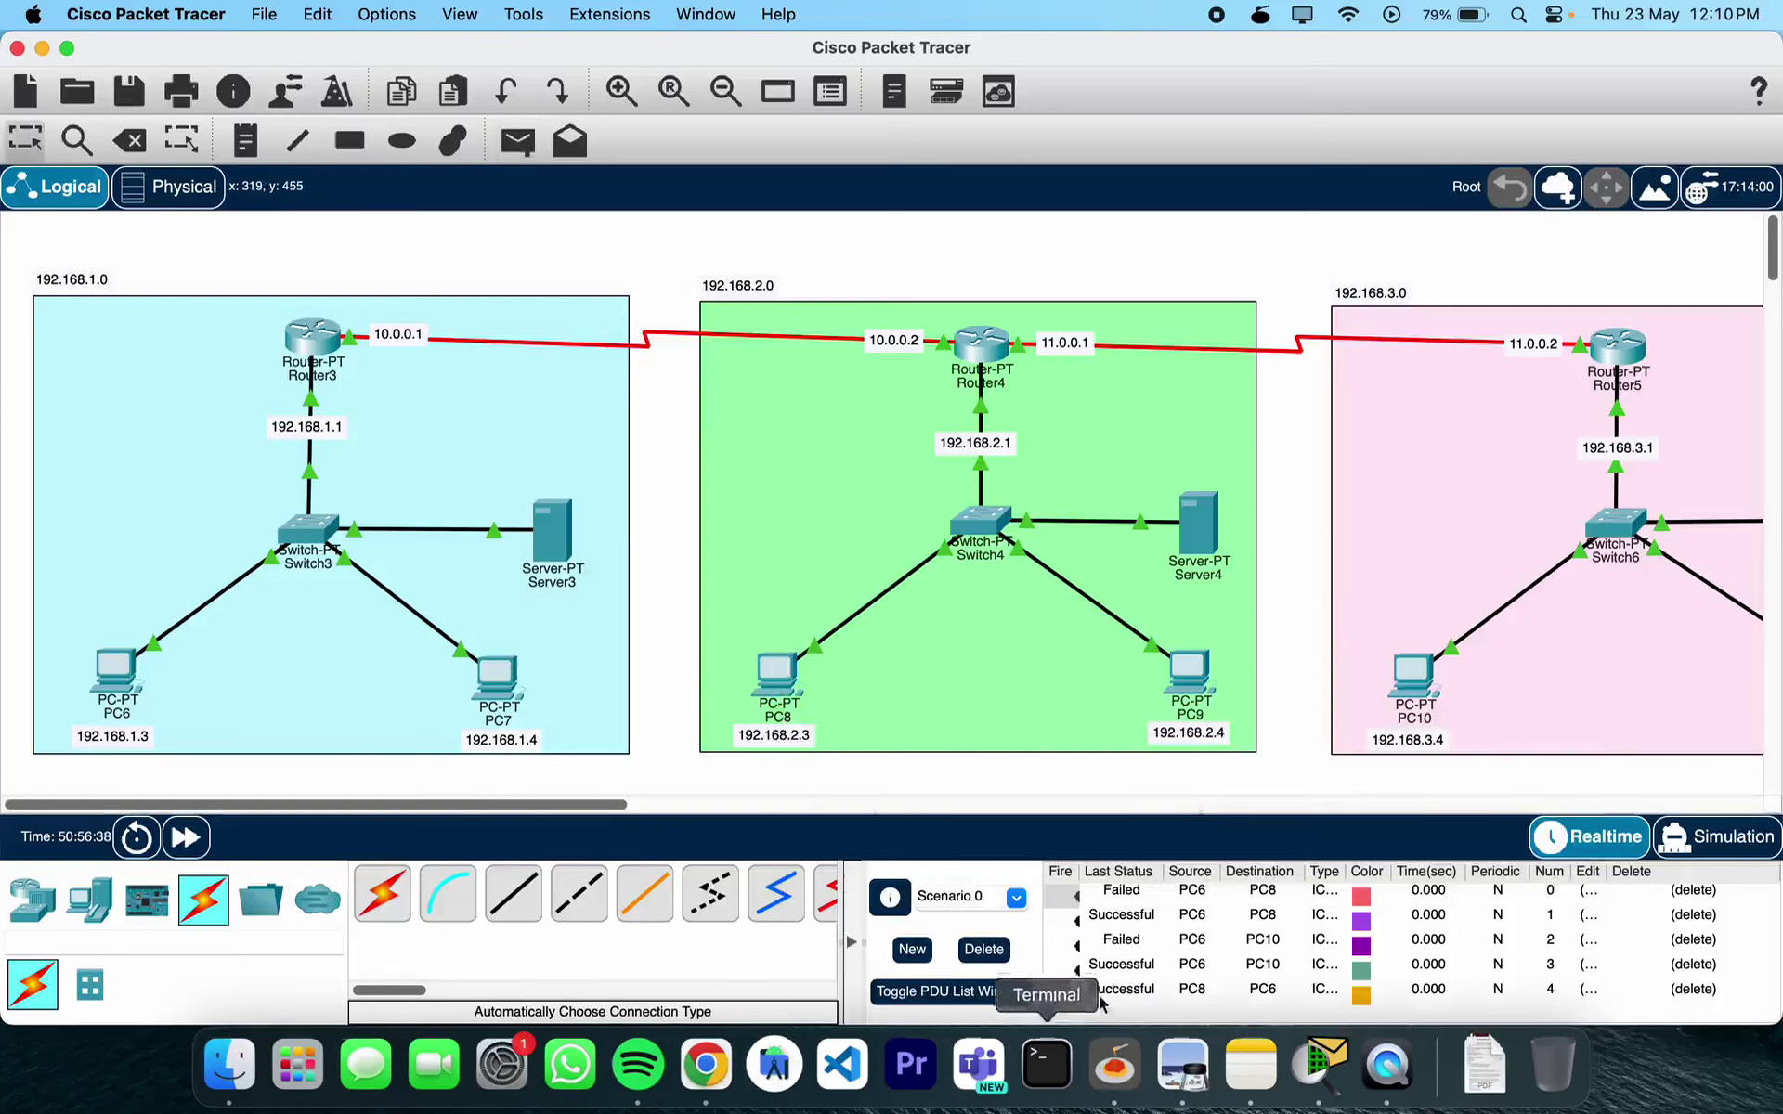
{"action": "left_click", "coordinate": [986, 954]}
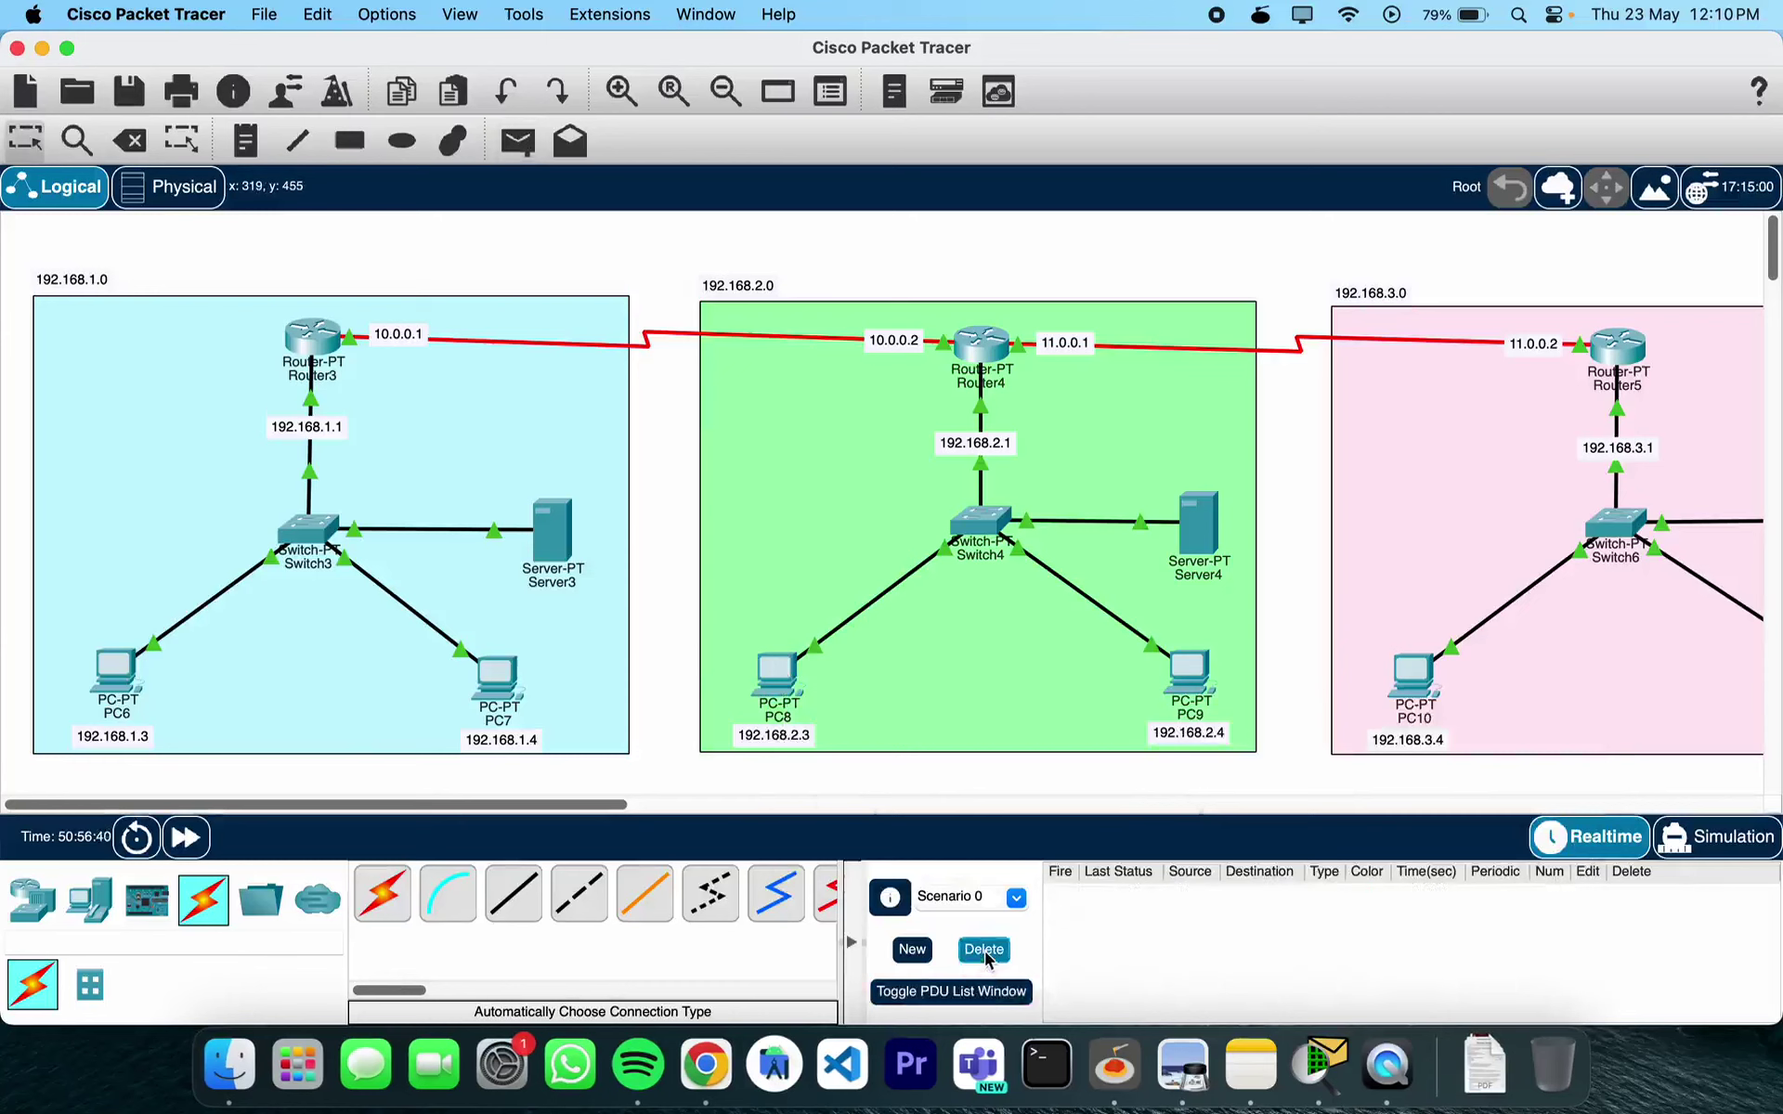
Test connectivity in both directions with a simple PDU from PC8 to PC10 and another from PC10 to PC8
{"action": "left_click", "coordinate": [517, 140]}
{"action": "left_click", "coordinate": [778, 673]}
{"action": "left_click", "coordinate": [1418, 684]}
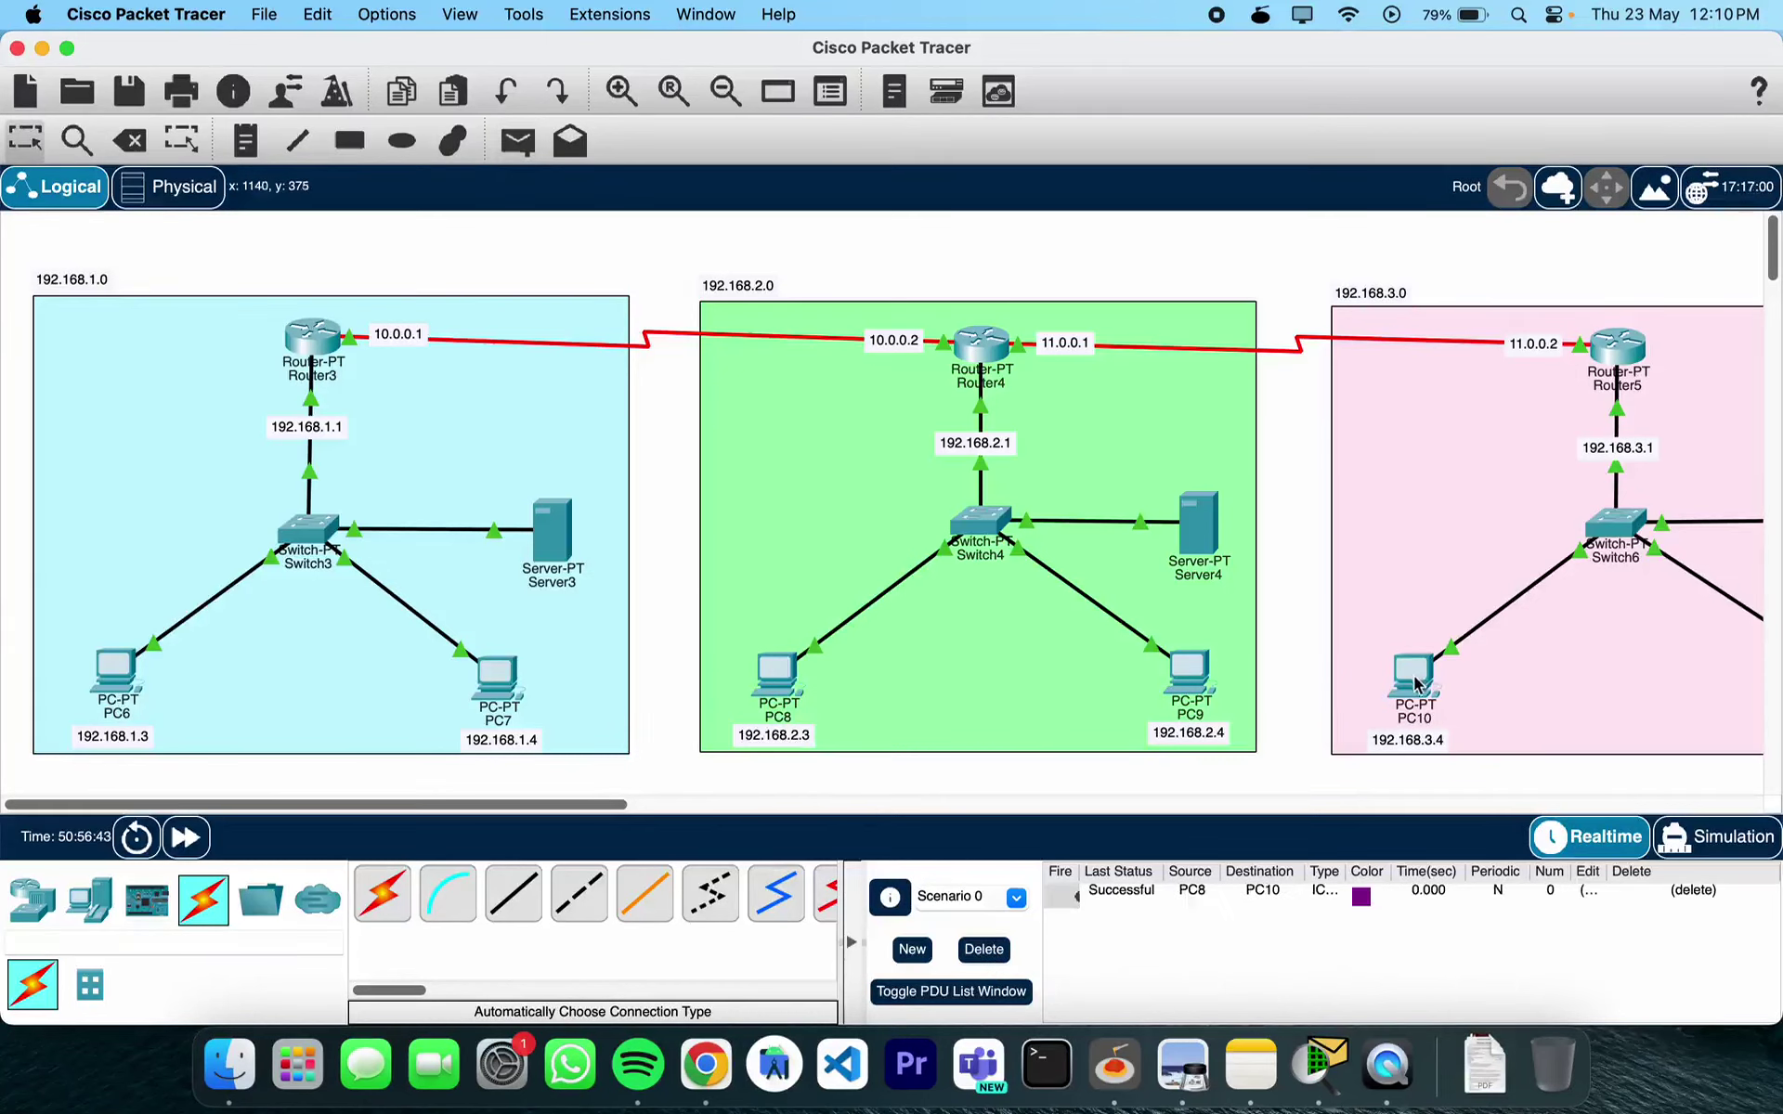
{"action": "left_click", "coordinate": [517, 140]}
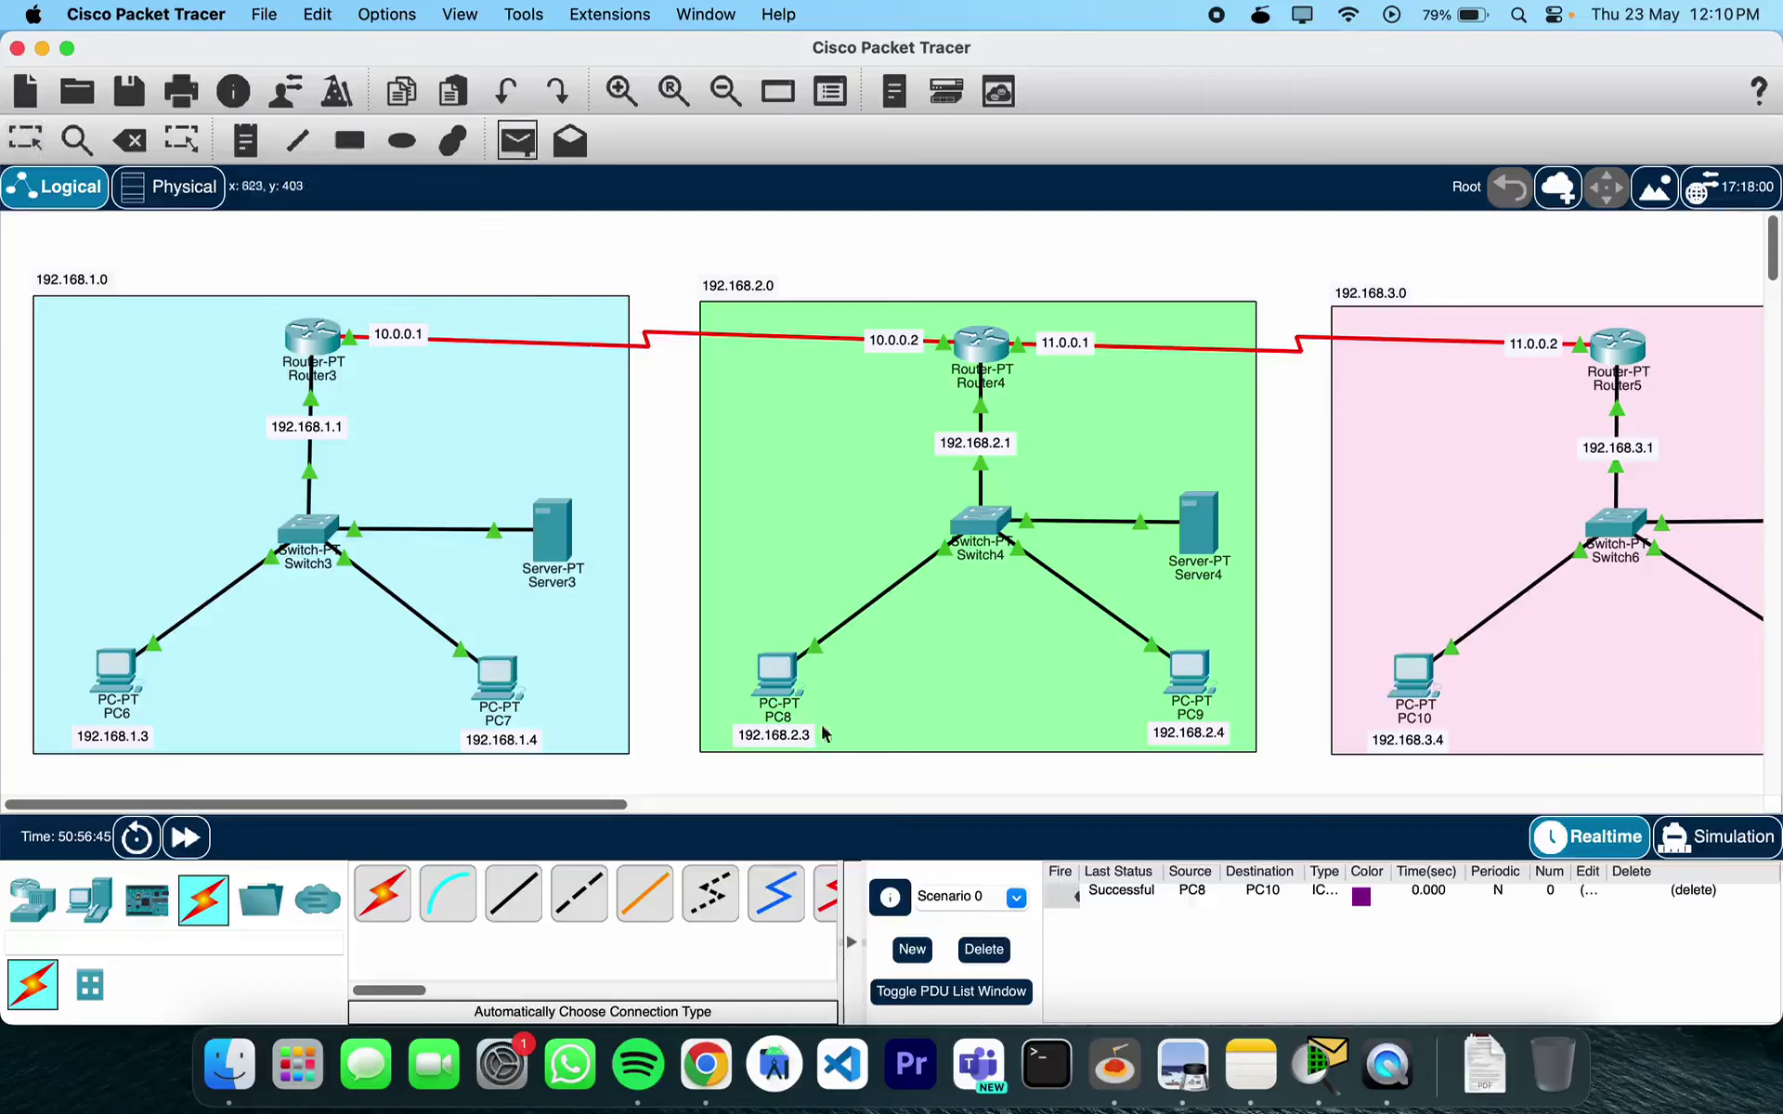
{"action": "left_click", "coordinate": [1411, 676]}
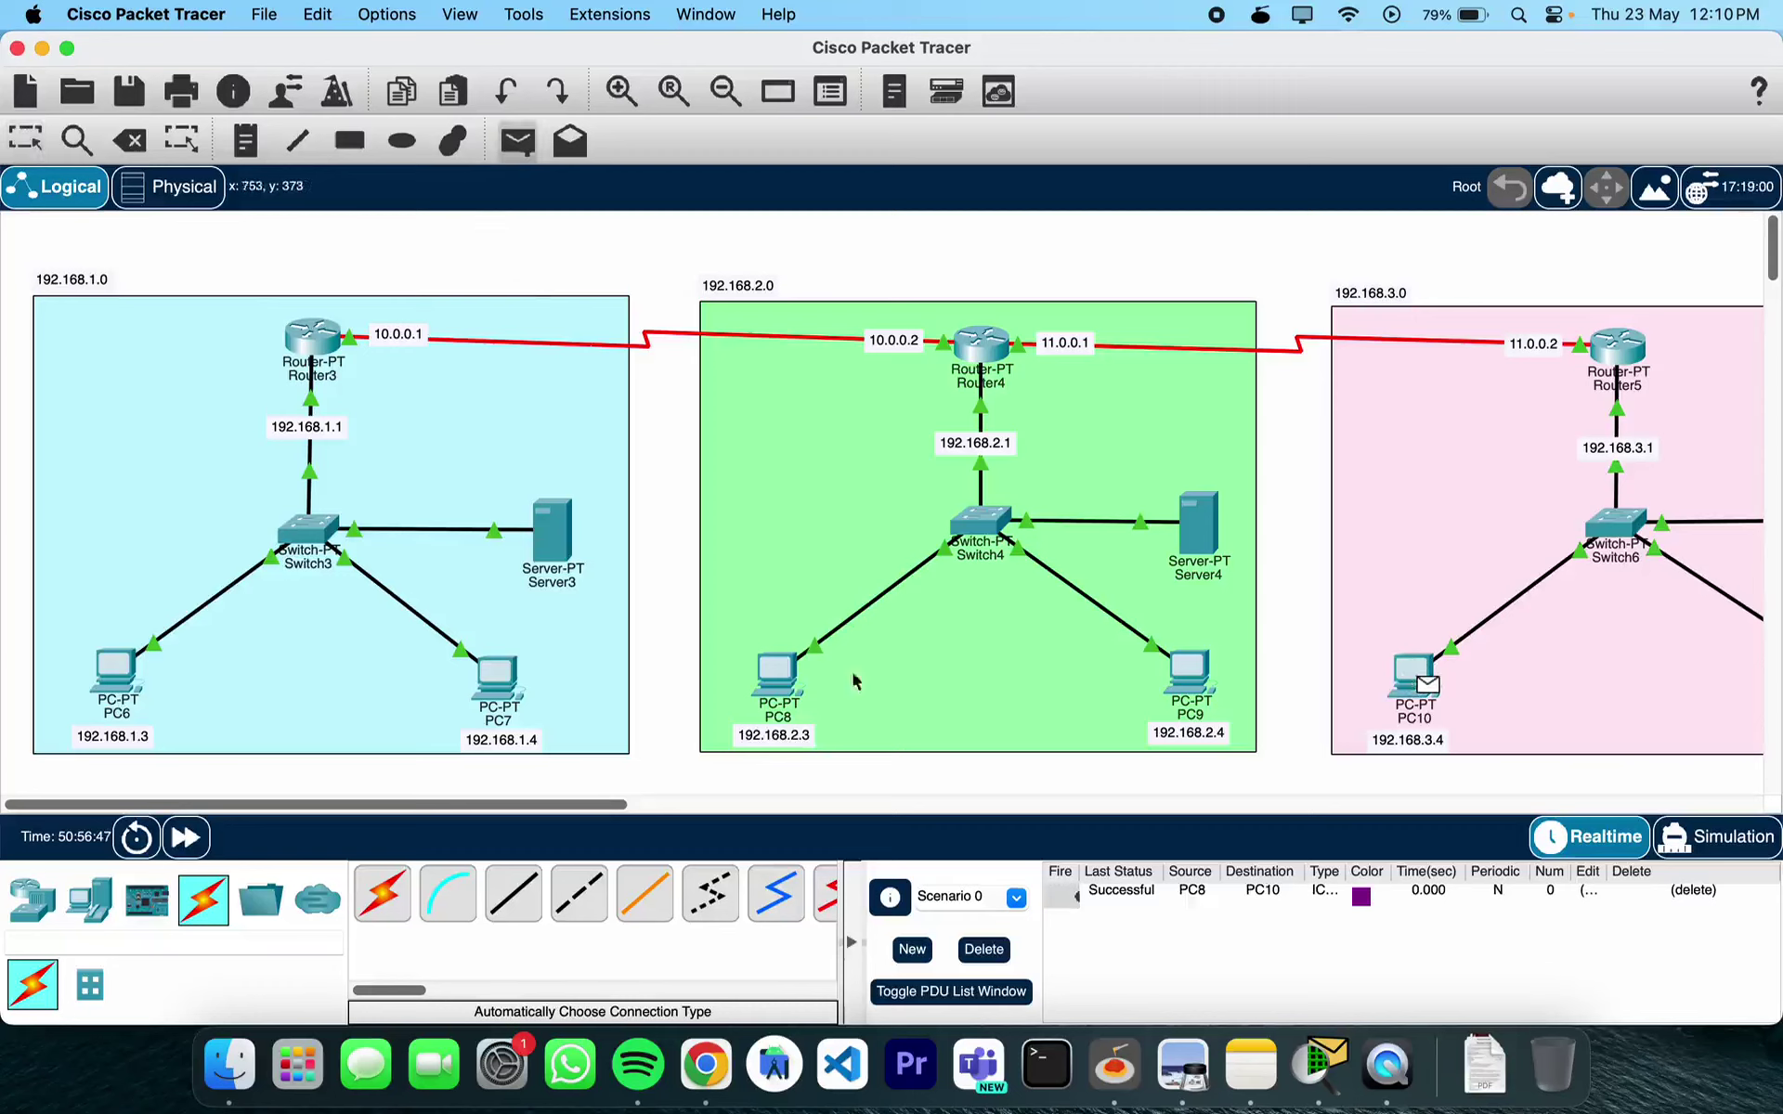
{"action": "left_click", "coordinate": [787, 674]}
Send a simple PDU from PC10 to PC6 and delete the scenario's PDU entries
{"action": "left_click", "coordinate": [517, 158]}
{"action": "left_click", "coordinate": [1412, 678]}
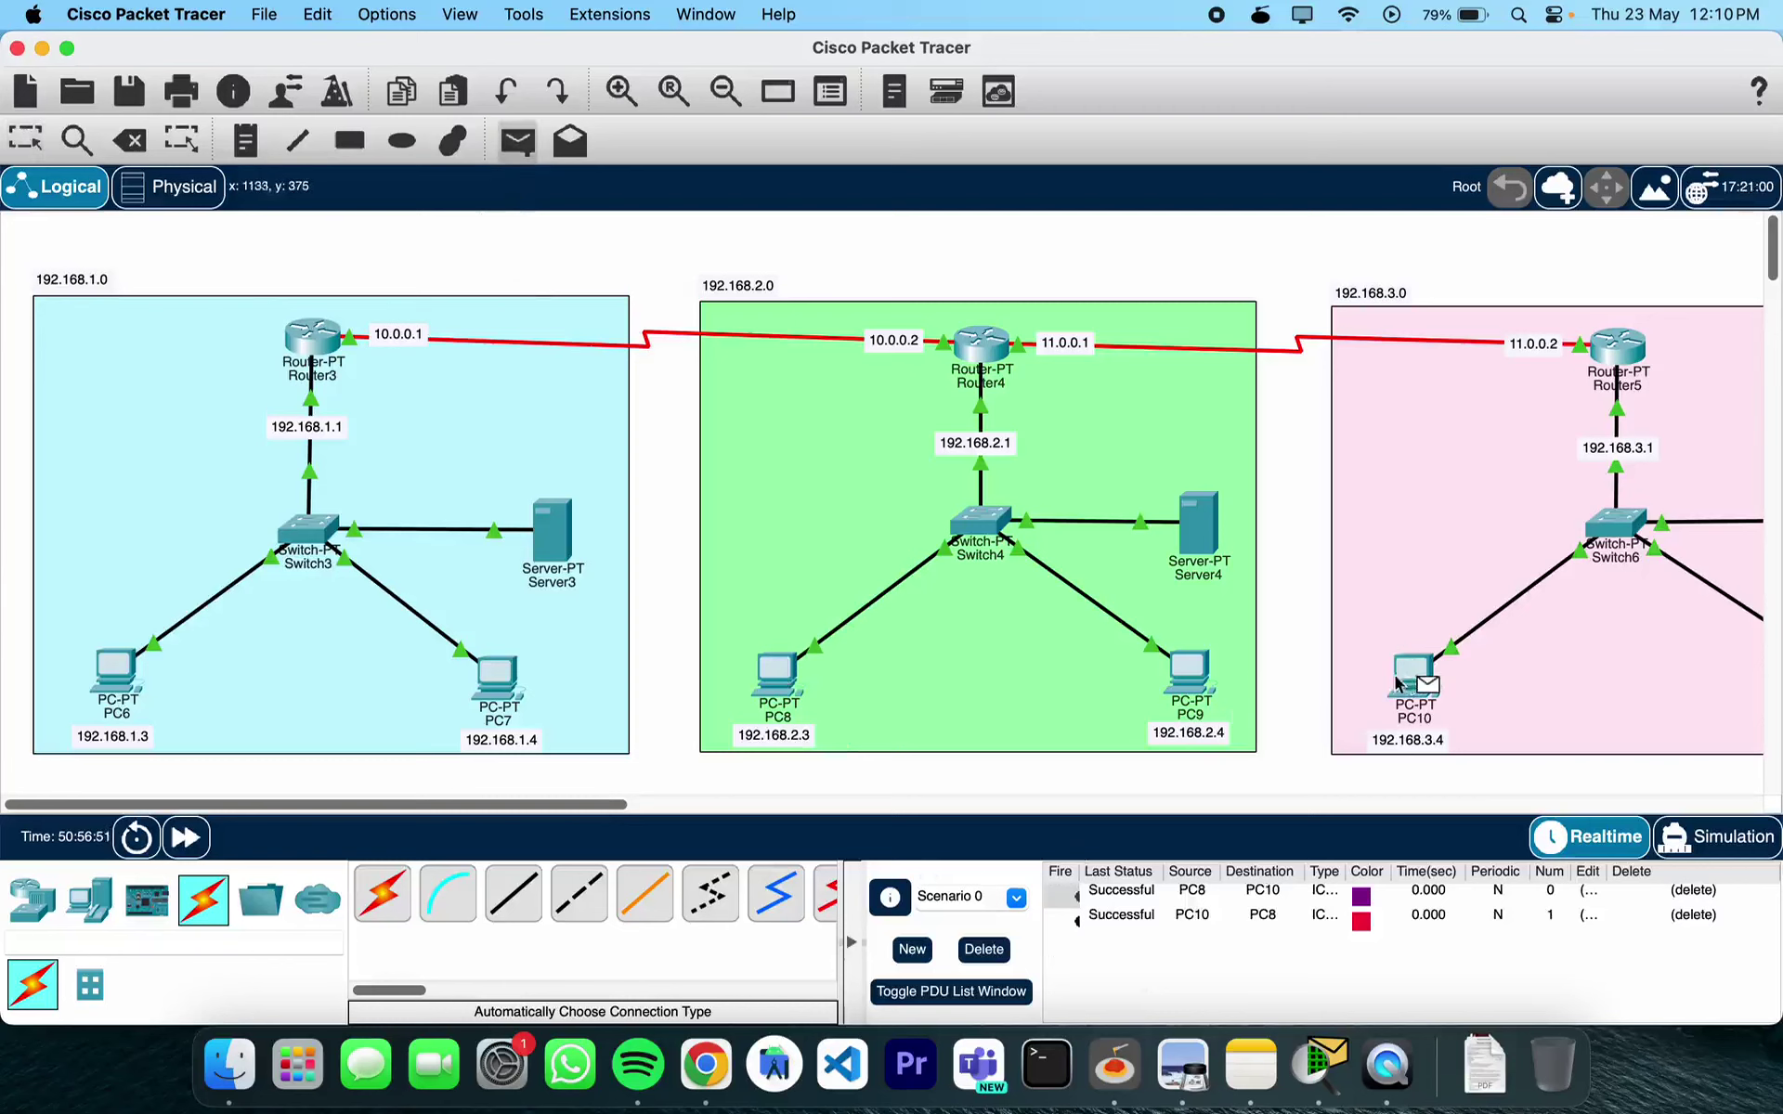
{"action": "left_click", "coordinate": [131, 669]}
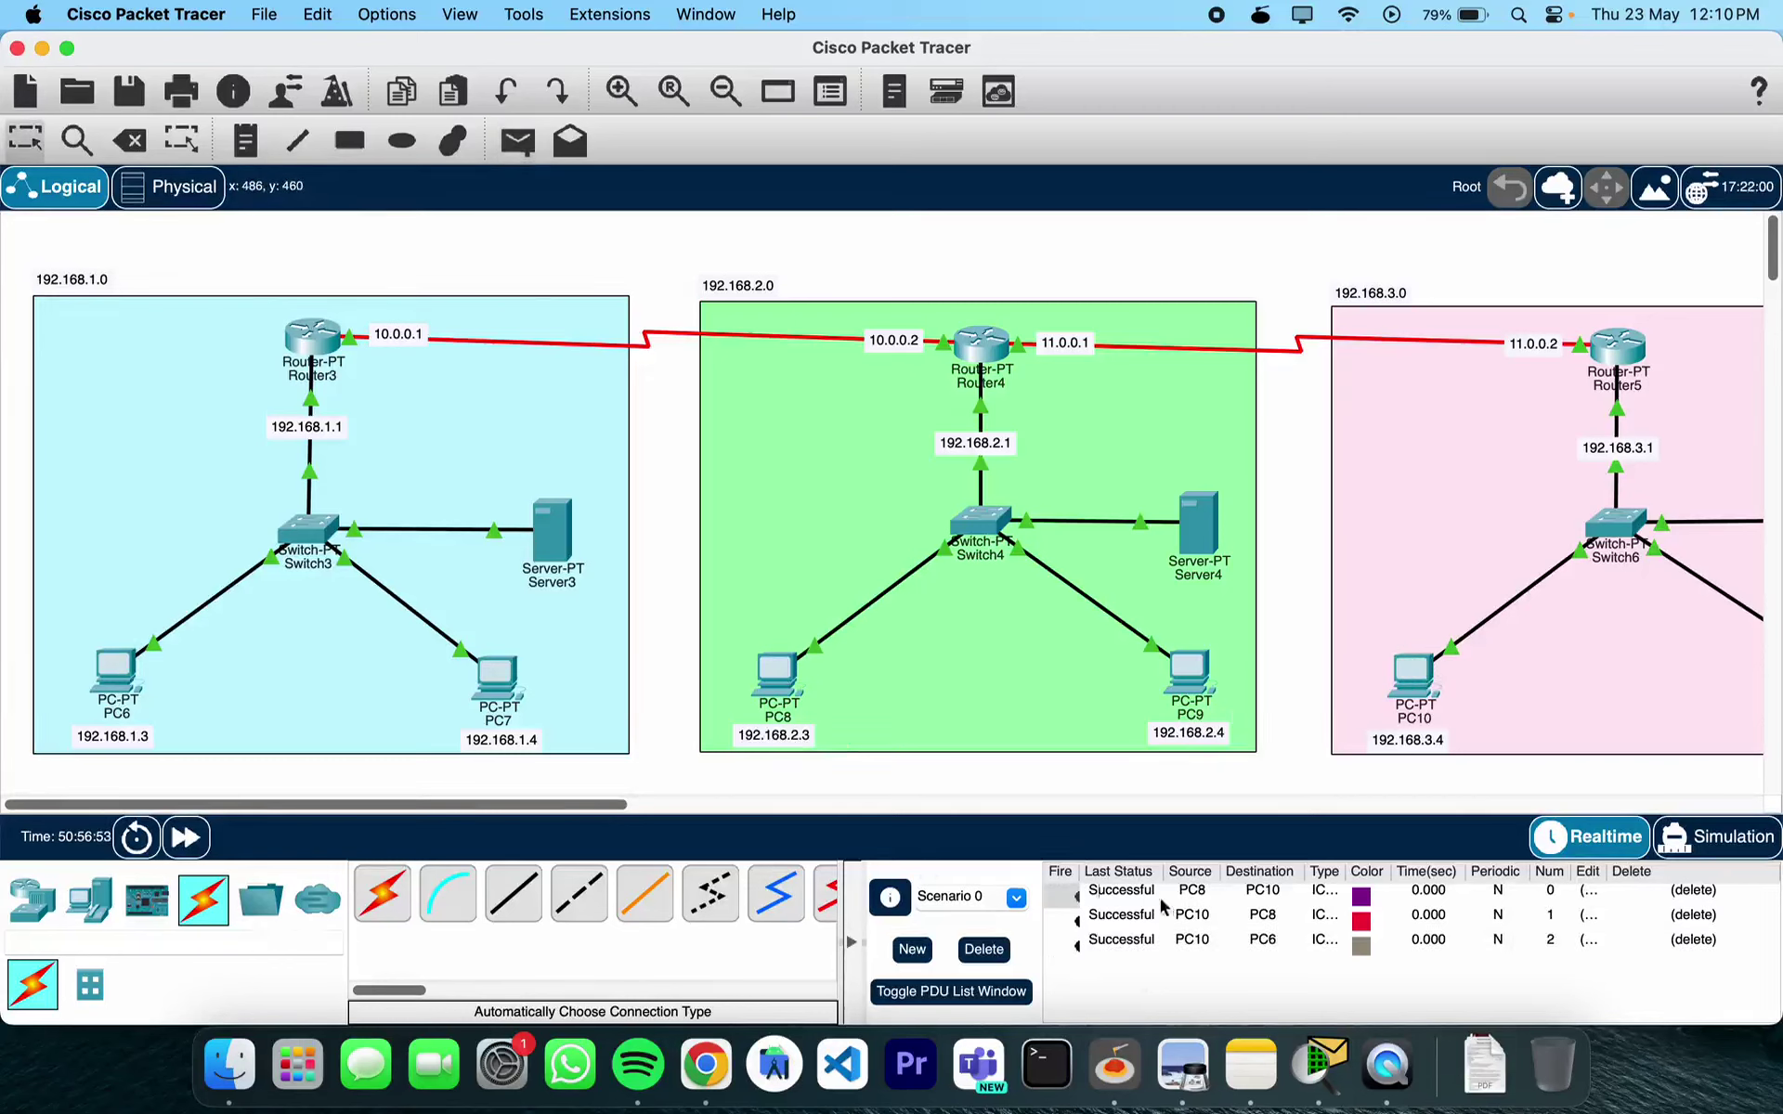
{"action": "left_click", "coordinate": [517, 140]}
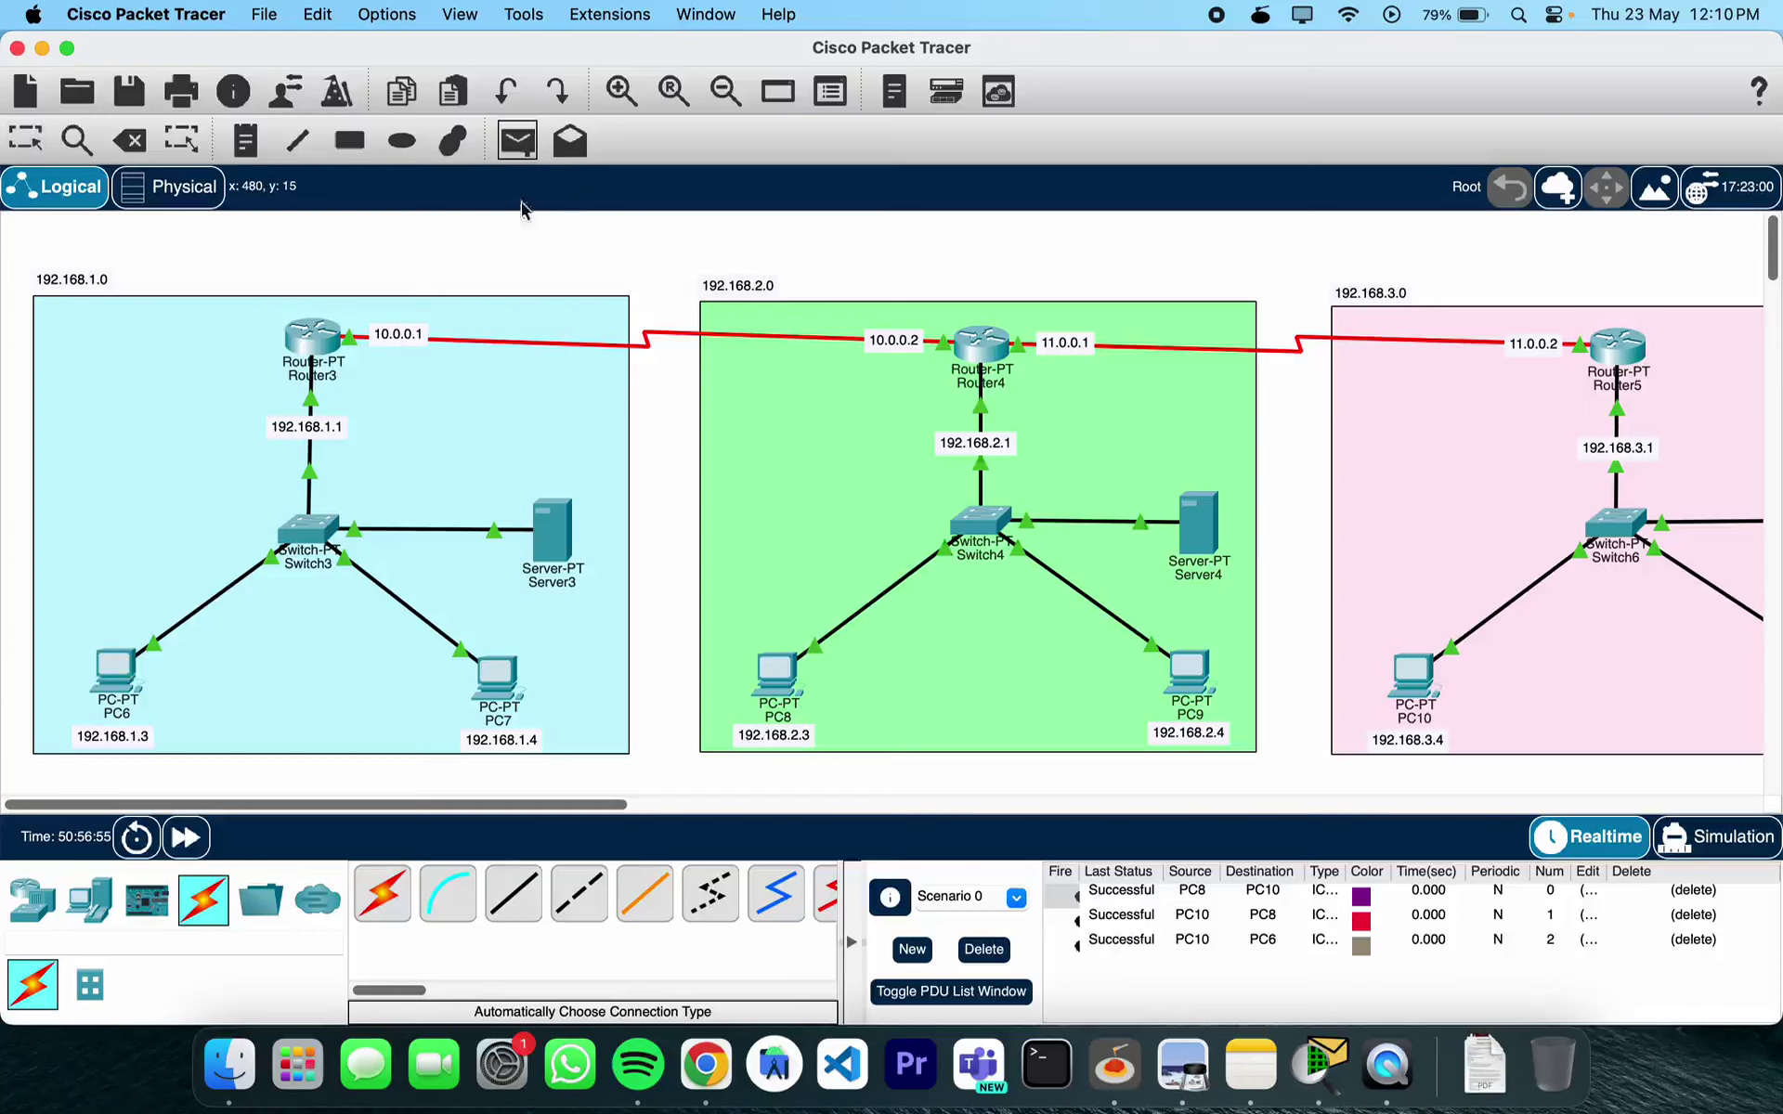
{"action": "left_click", "coordinate": [977, 949]}
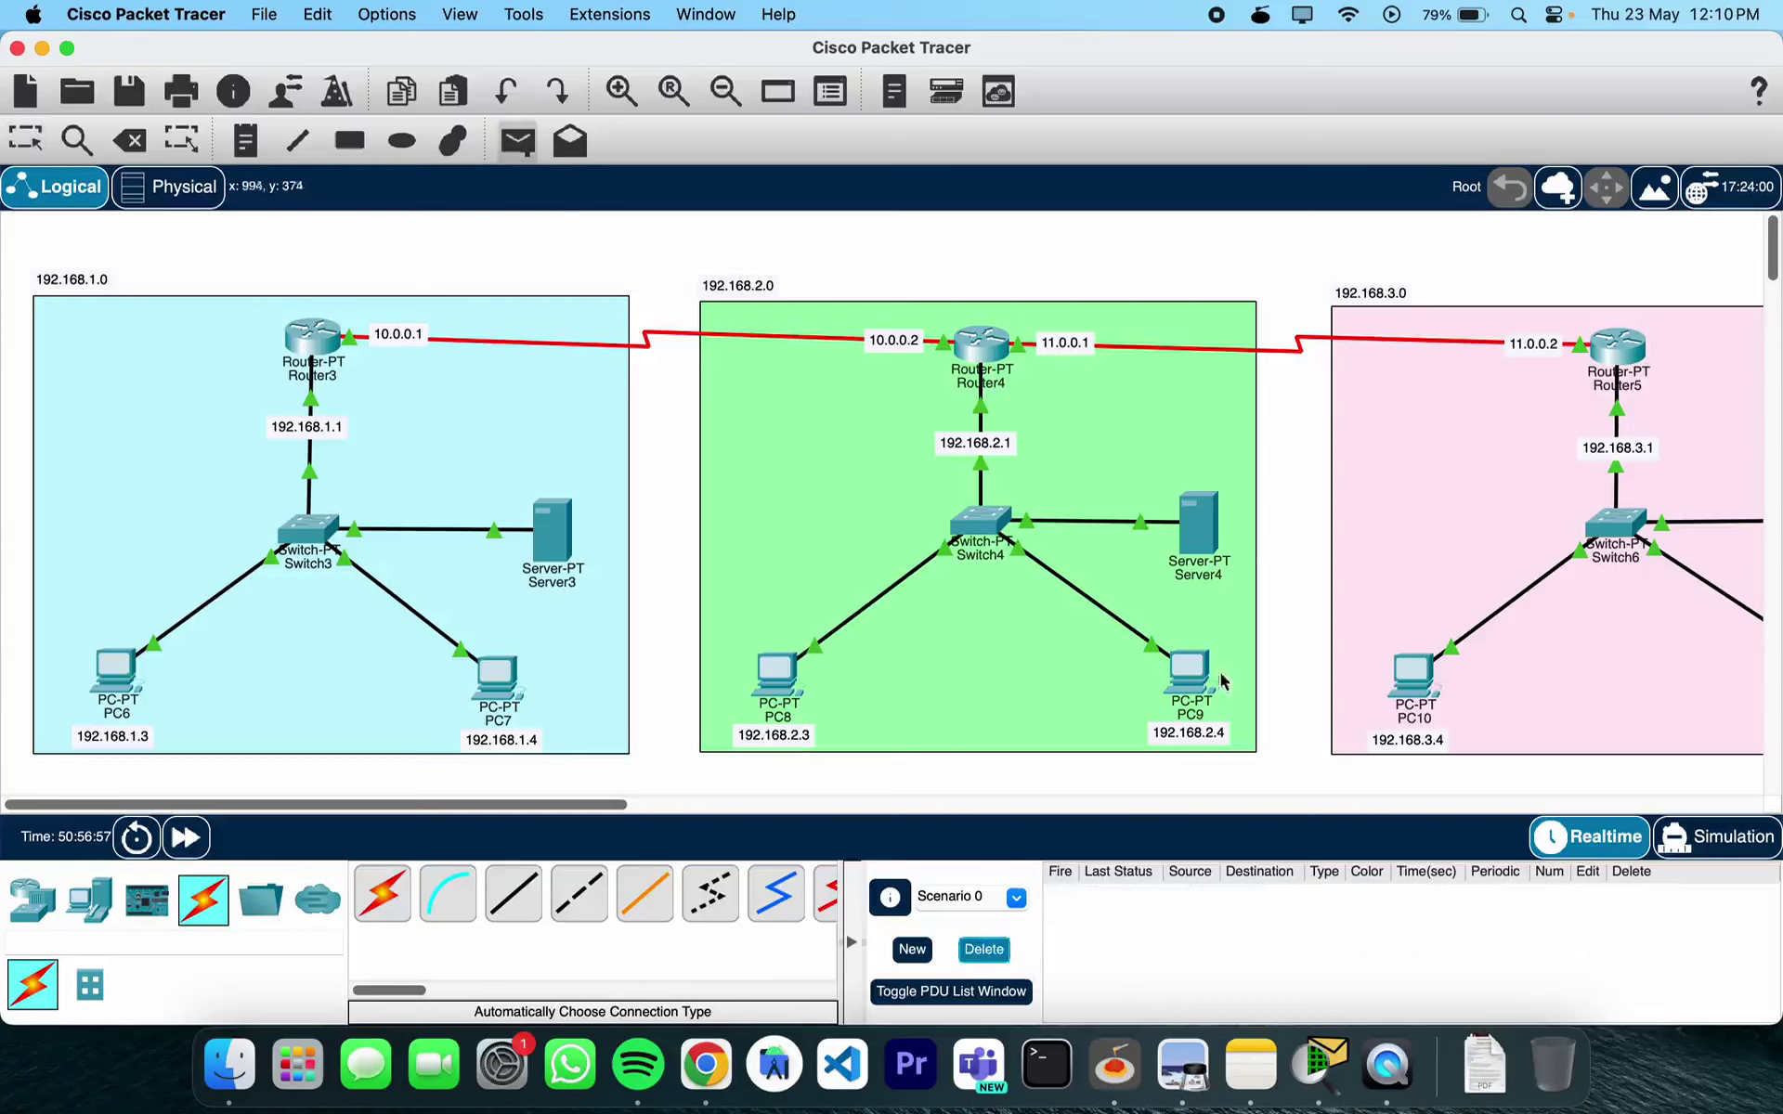
{"action": "mouse_move", "coordinate": [622, 804]}
{"action": "left_mouse_down"}
{"action": "mouse_move", "coordinate": [756, 807]}
{"action": "mouse_move", "coordinate": [626, 806]}
{"action": "left_mouse_up"}
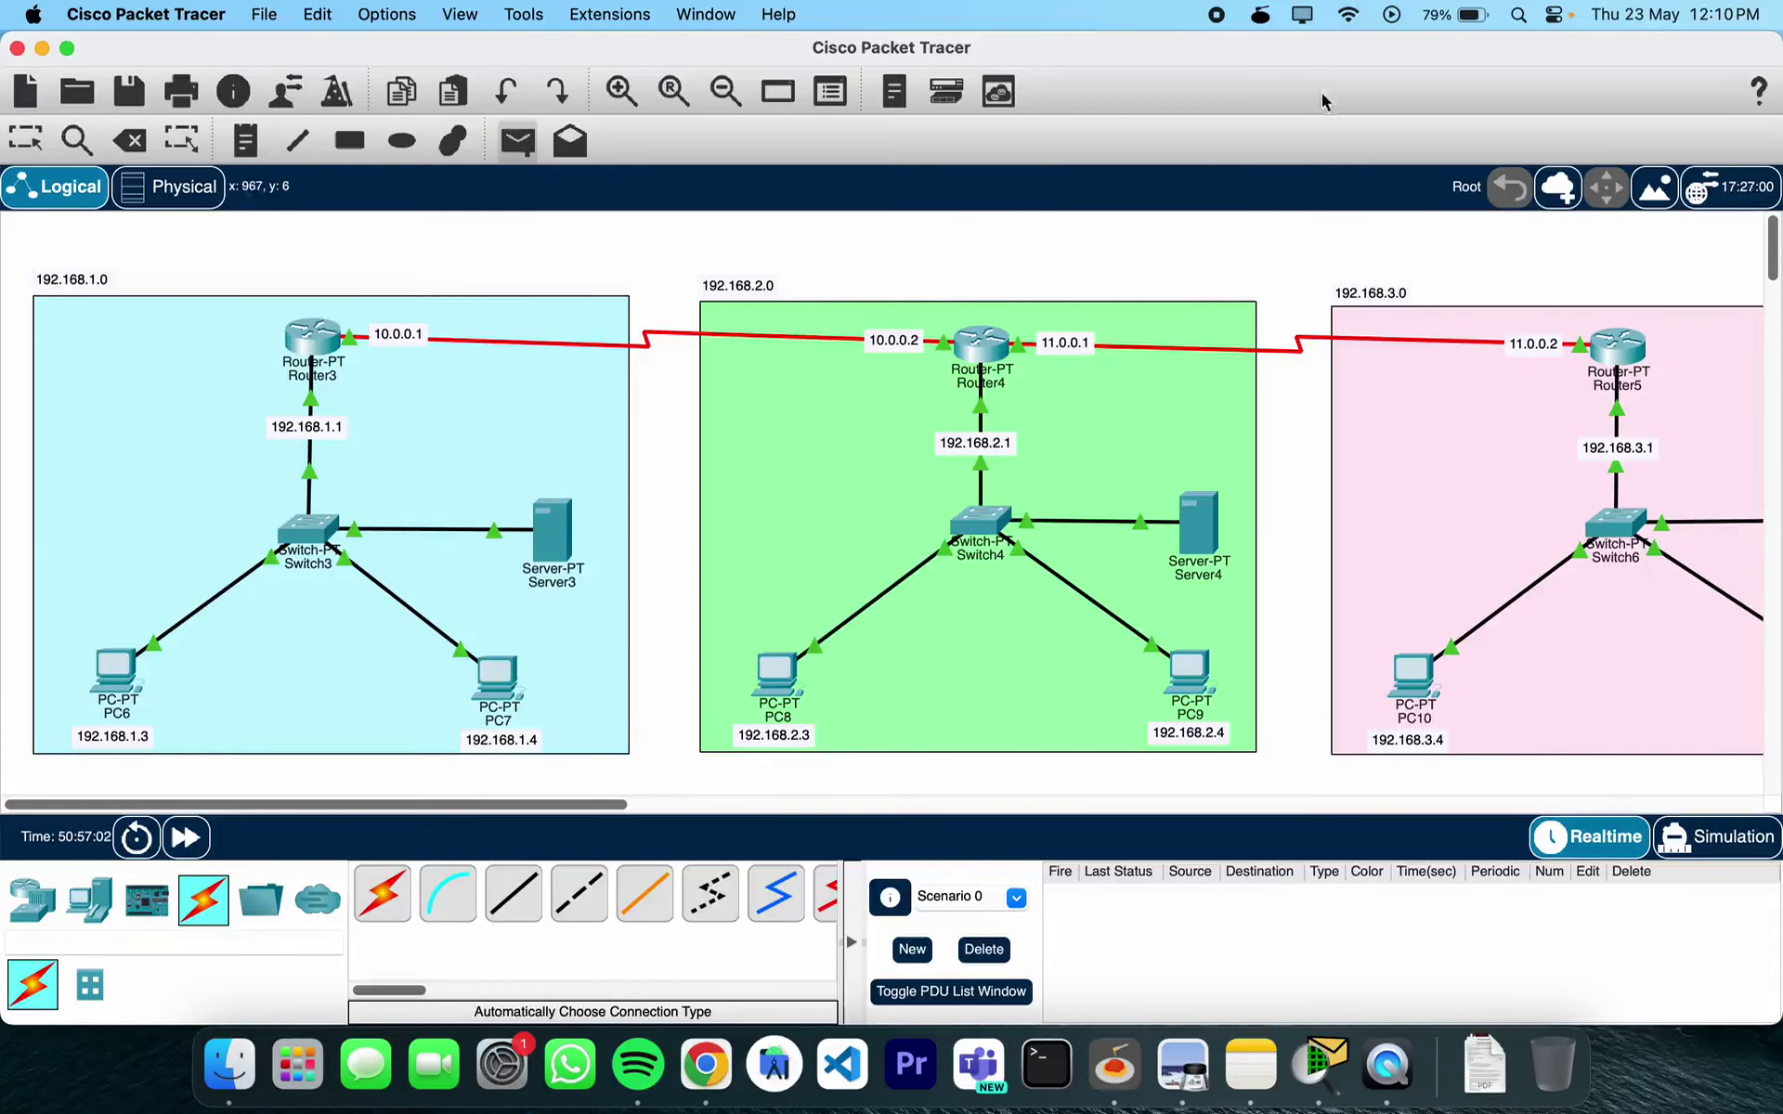